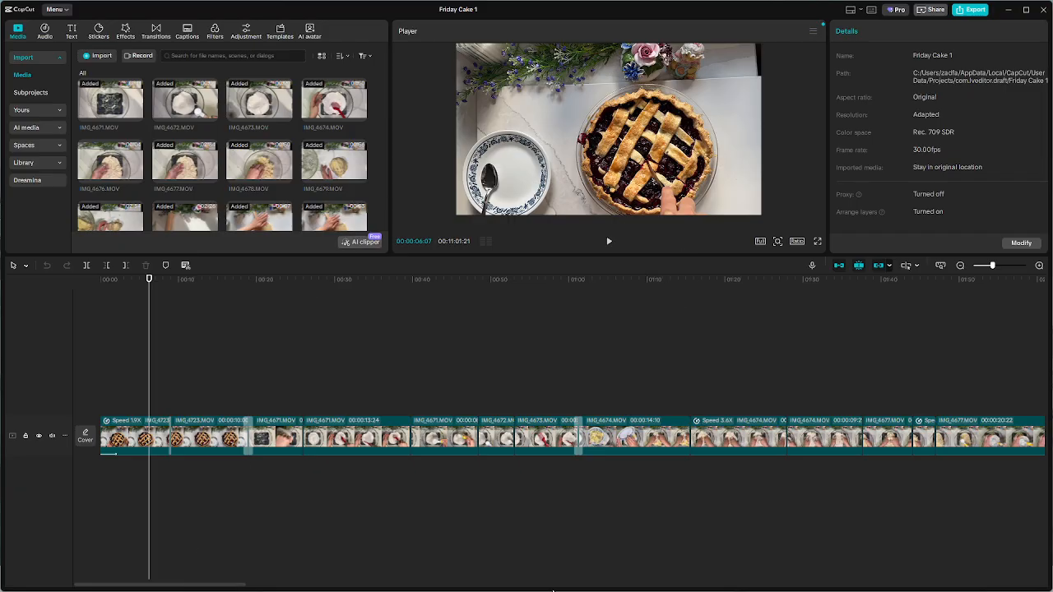
key(super)
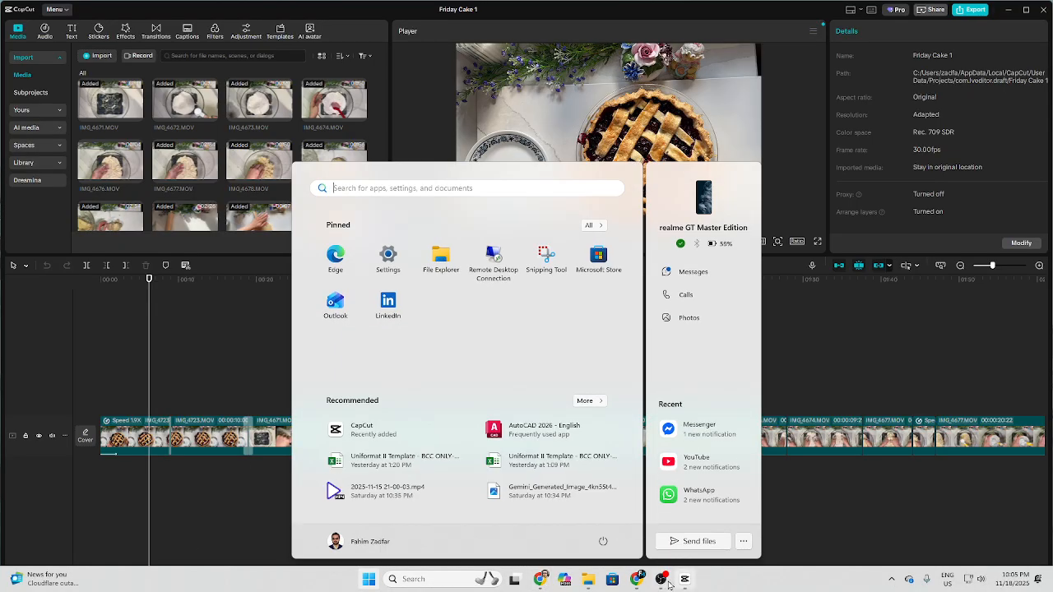
click(662, 581)
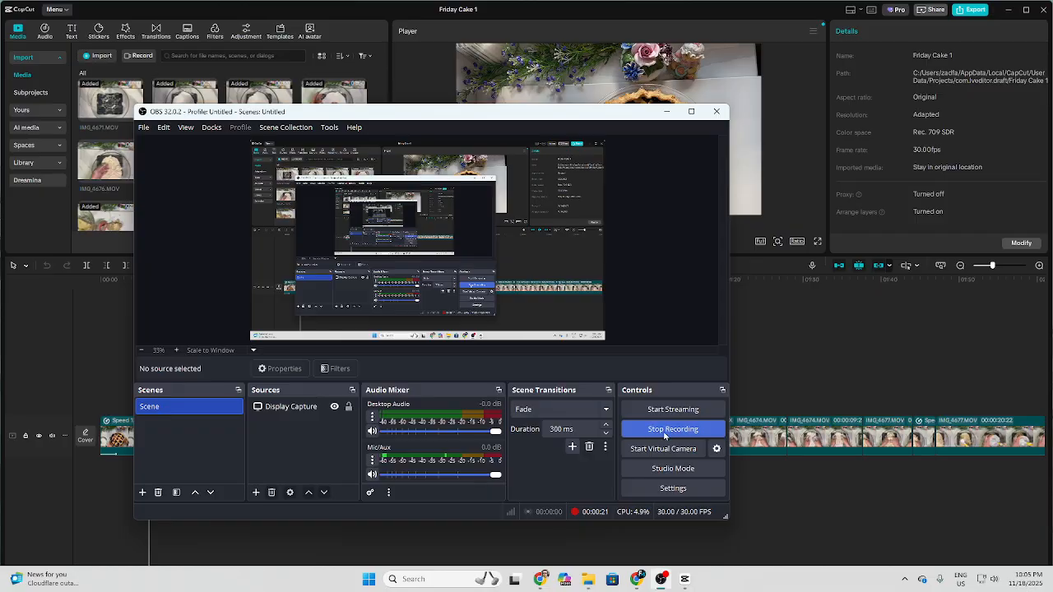
click(667, 111)
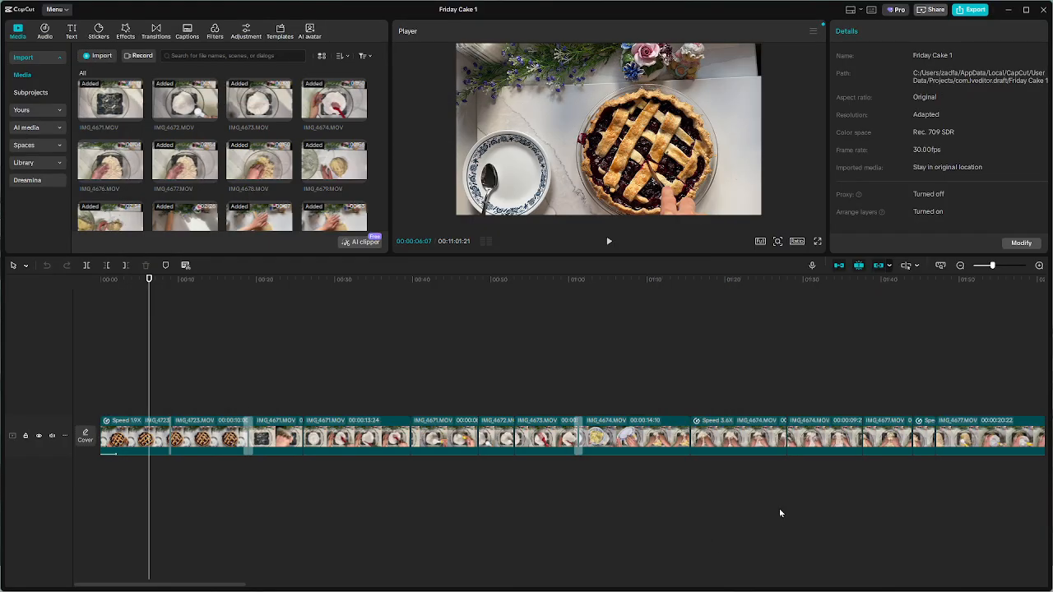
Skim the edited baking footage along the timeline and play its opening seconds from the start
drag(149, 354, 132, 410)
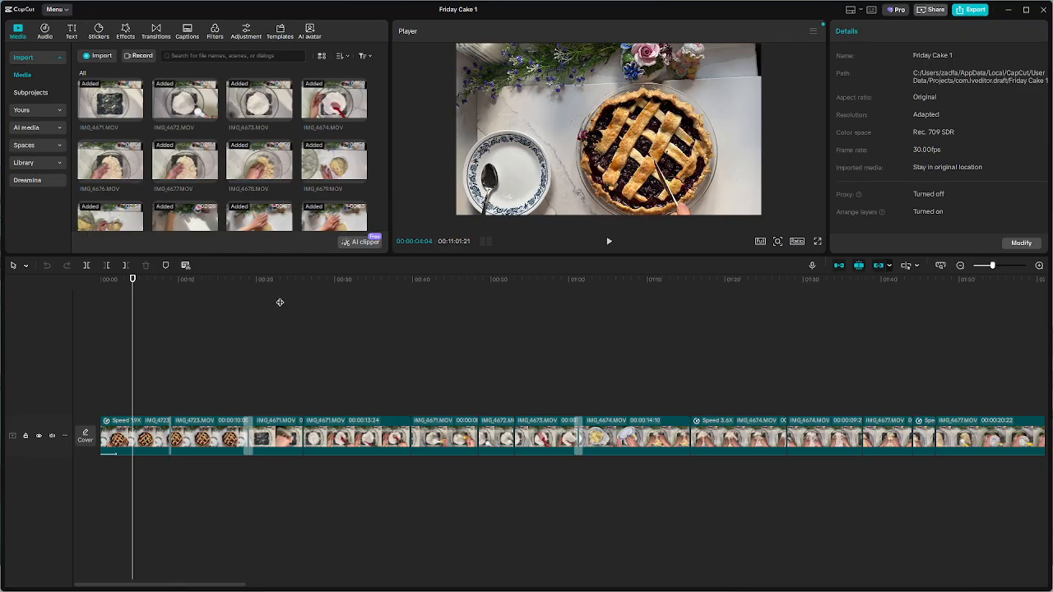
drag(280, 303, 611, 388)
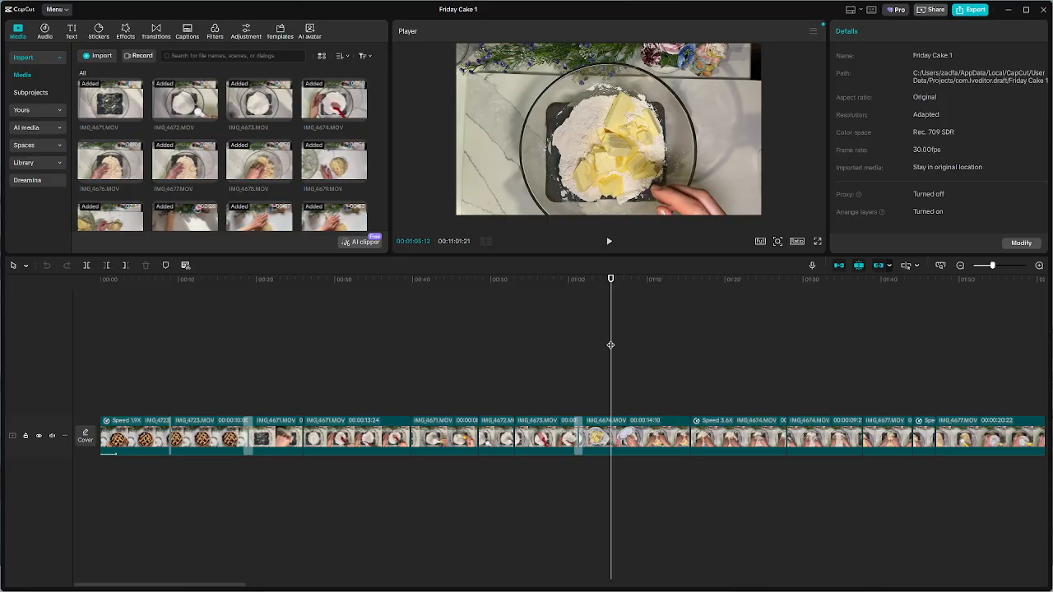
drag(610, 345, 2, 339)
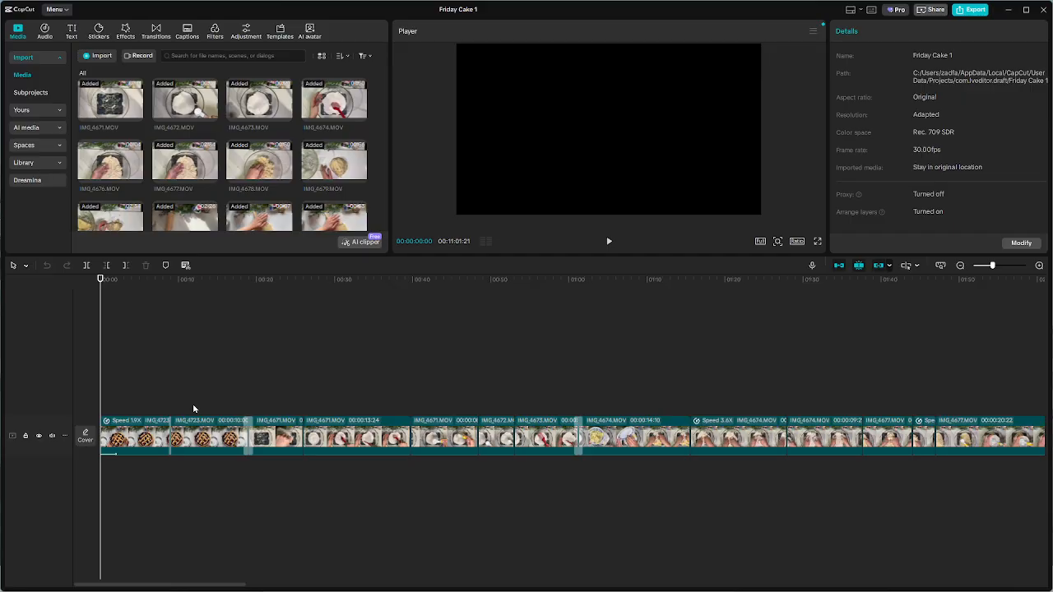
key(space)
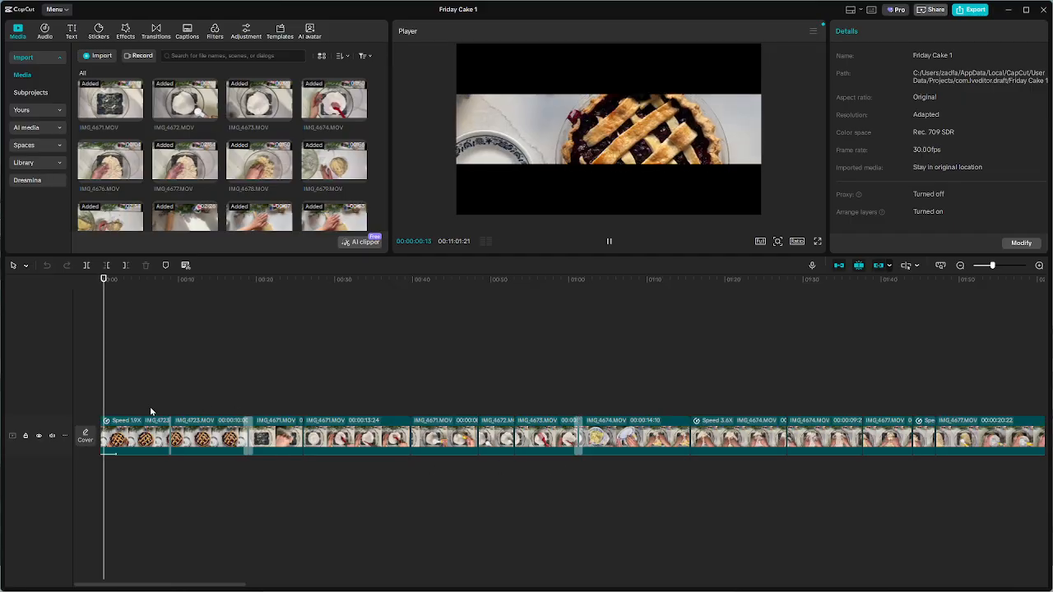
key(space)
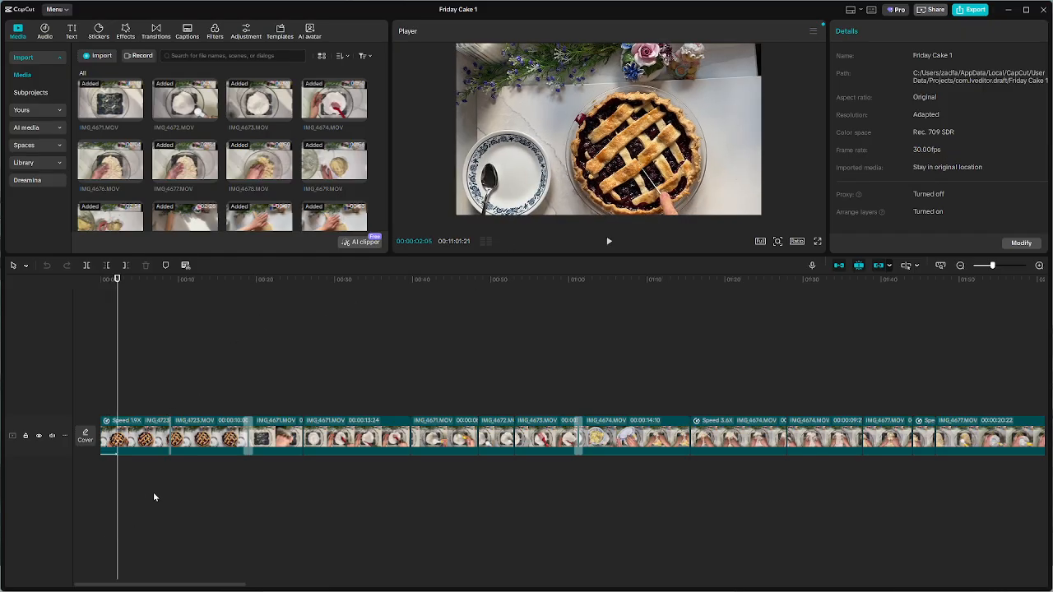
scroll(154, 495, up, 3)
scroll(153, 497, up, 2)
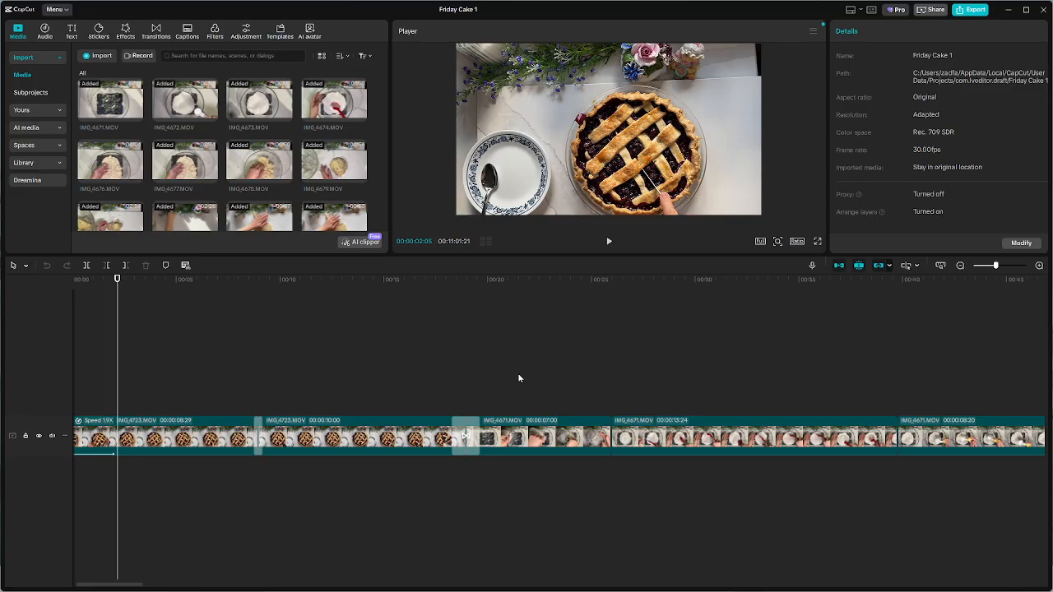
Browse the trending text effects and look over the available text effect categories
click(72, 35)
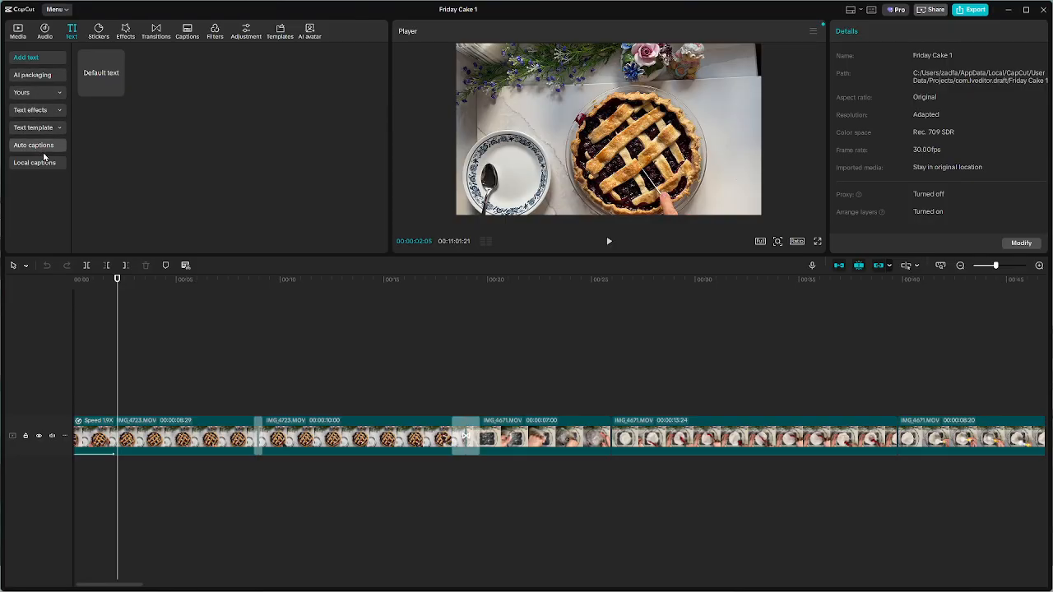
click(41, 111)
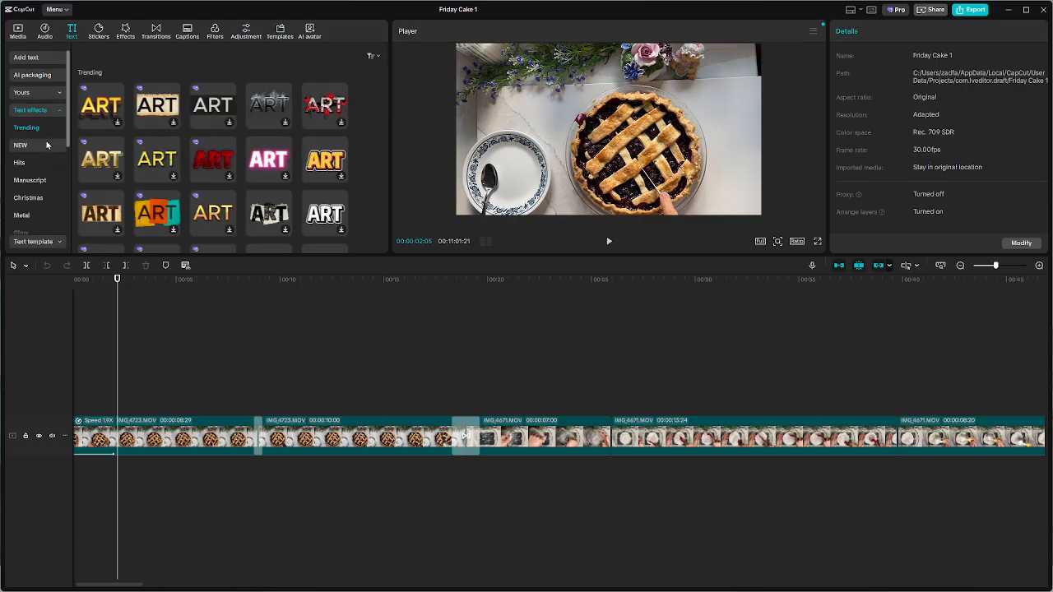
scroll(111, 121, down, 3)
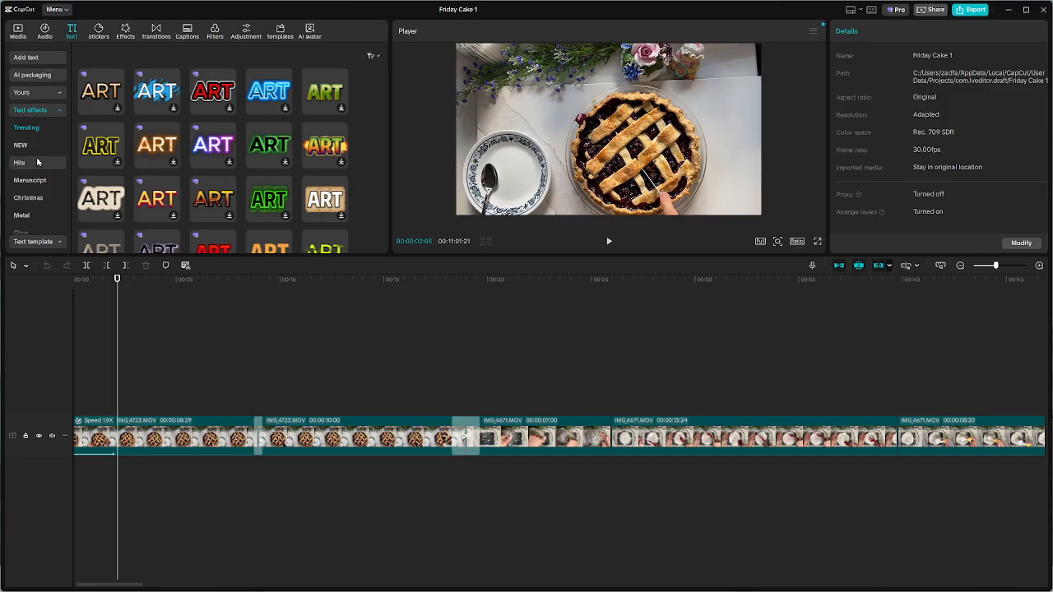
scroll(37, 167, down, 3)
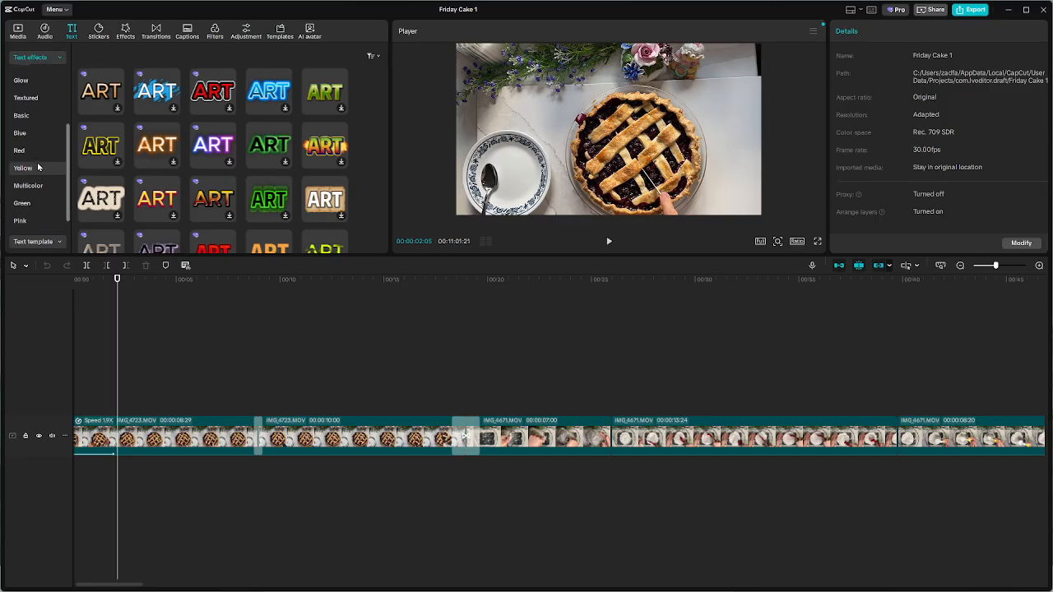
Preview the Minimalist Text, Cinematic and Food Vlog Episode 1 templates among the trending text templates
click(37, 242)
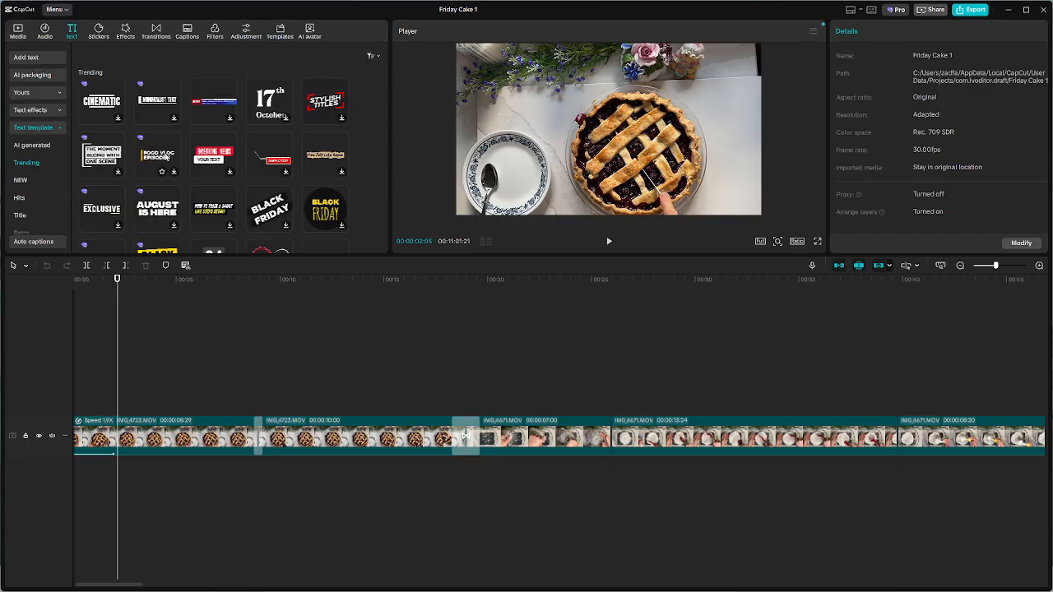
click(157, 102)
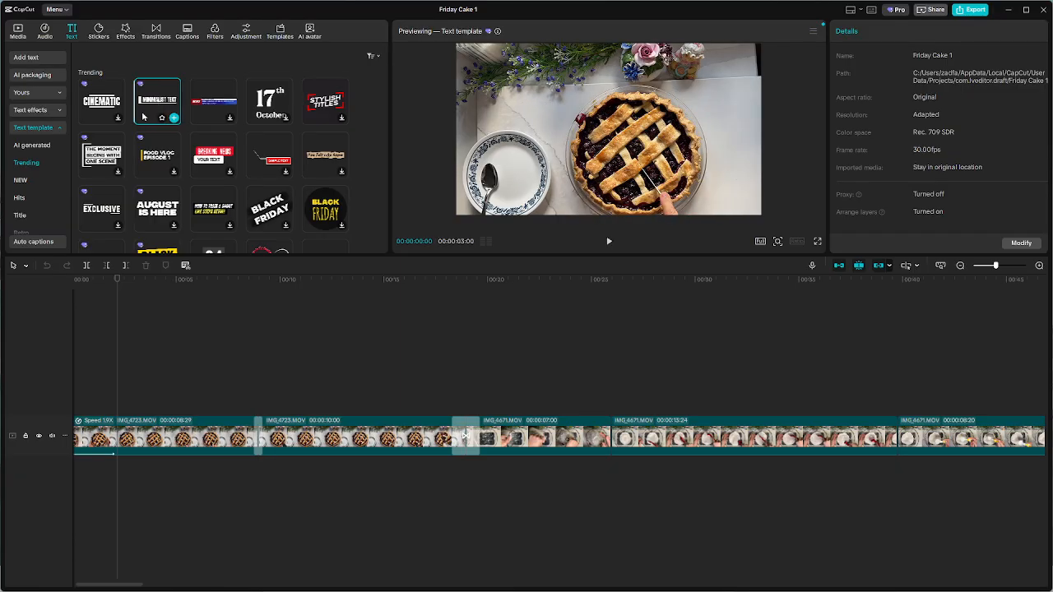
click(102, 155)
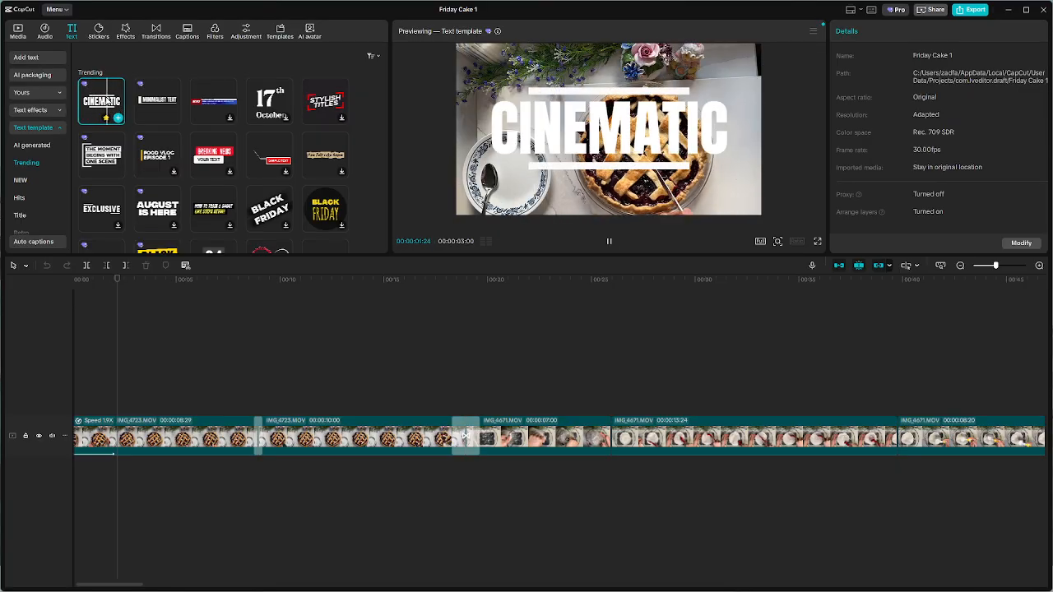
click(155, 156)
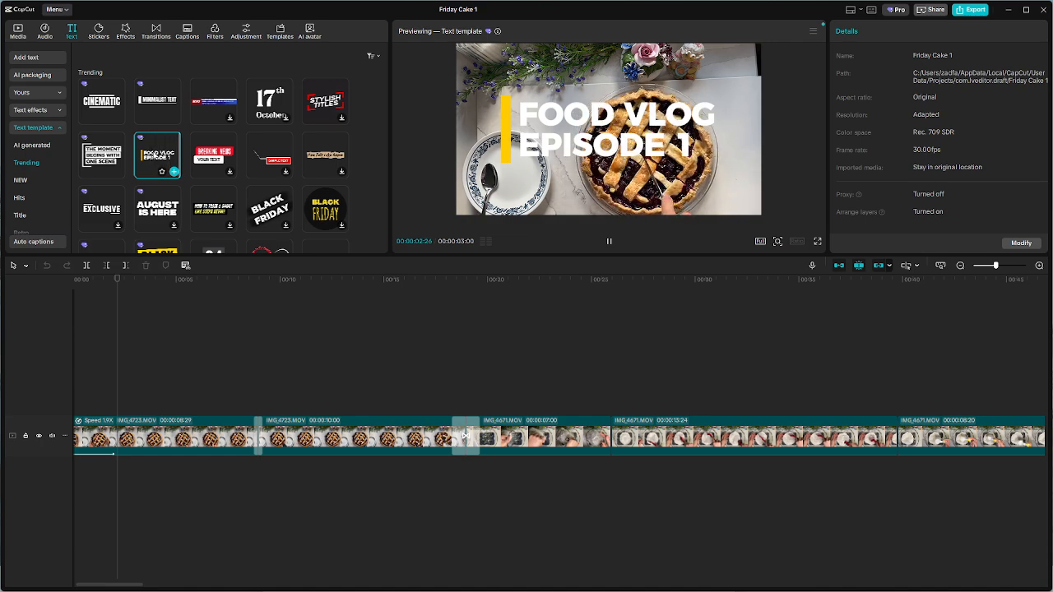
Look further through the trending text templates and preview the Mini Vlog template on the pie footage
scroll(213, 157, down, 3)
scroll(105, 119, down, 1)
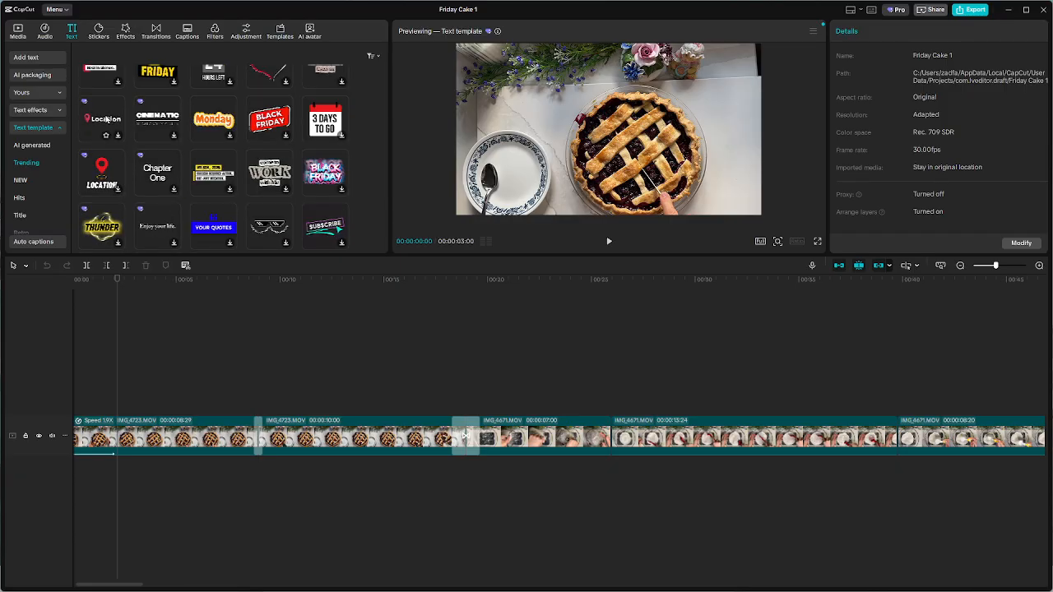
scroll(205, 194, down, 1)
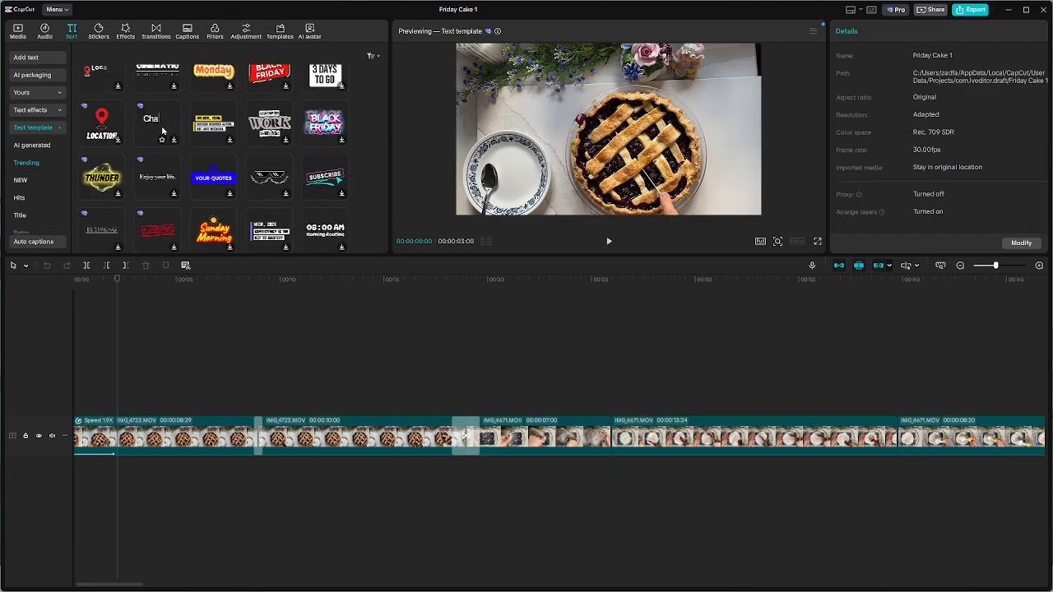
scroll(162, 130, down, 3)
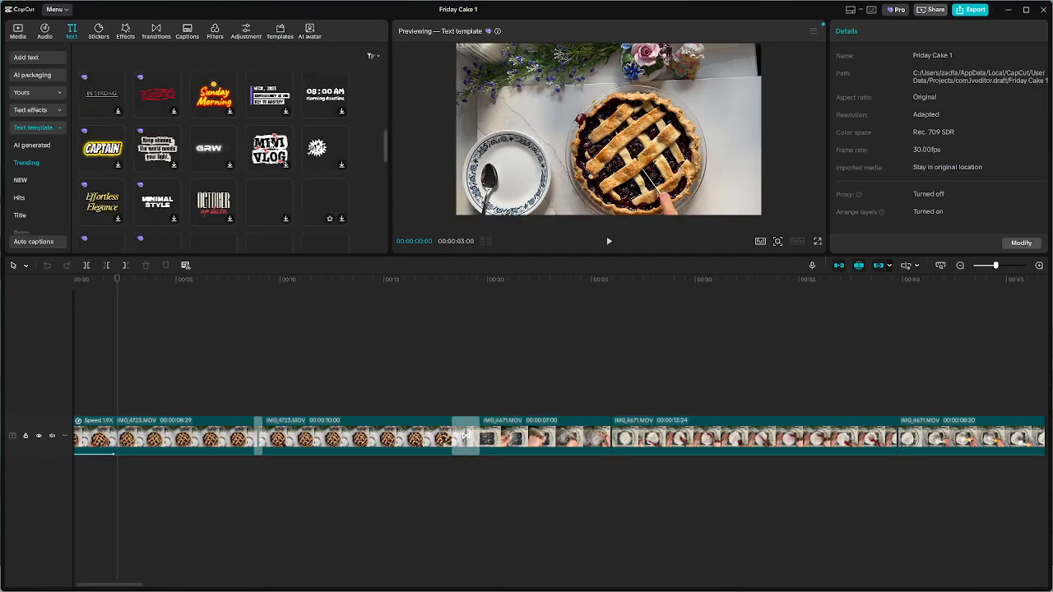
click(269, 149)
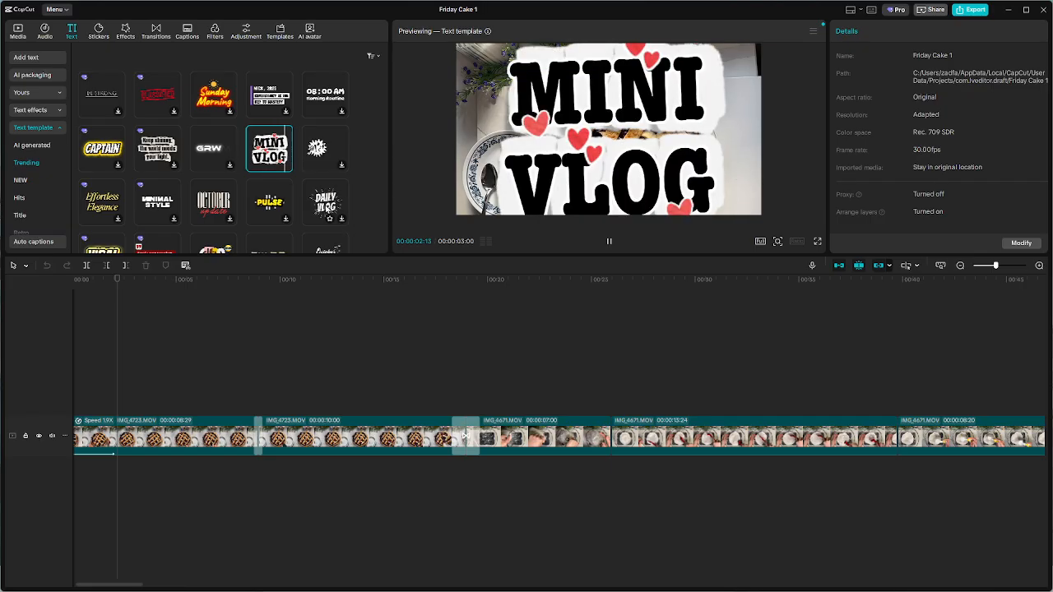
scroll(325, 210, down, 5)
scroll(218, 183, up, 10)
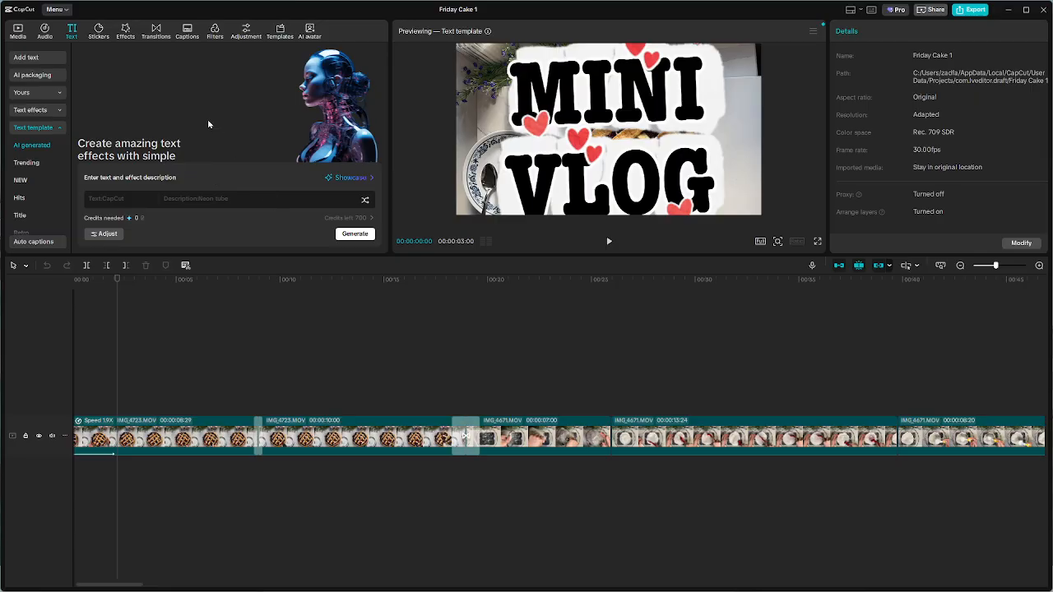
Examine the auto captions options, and browse more of the trending and new text templates
click(29, 128)
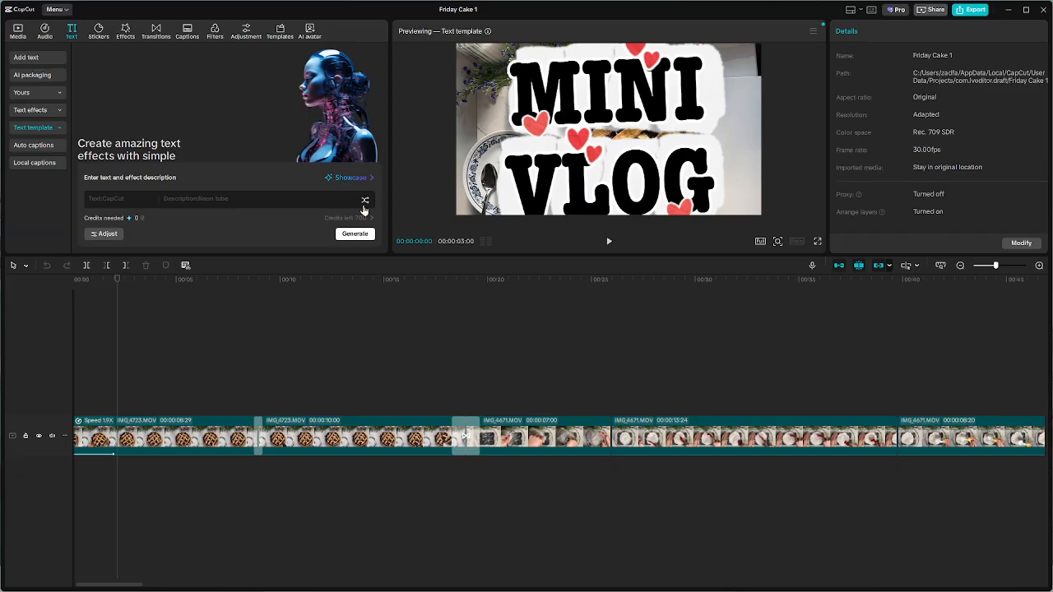
click(33, 145)
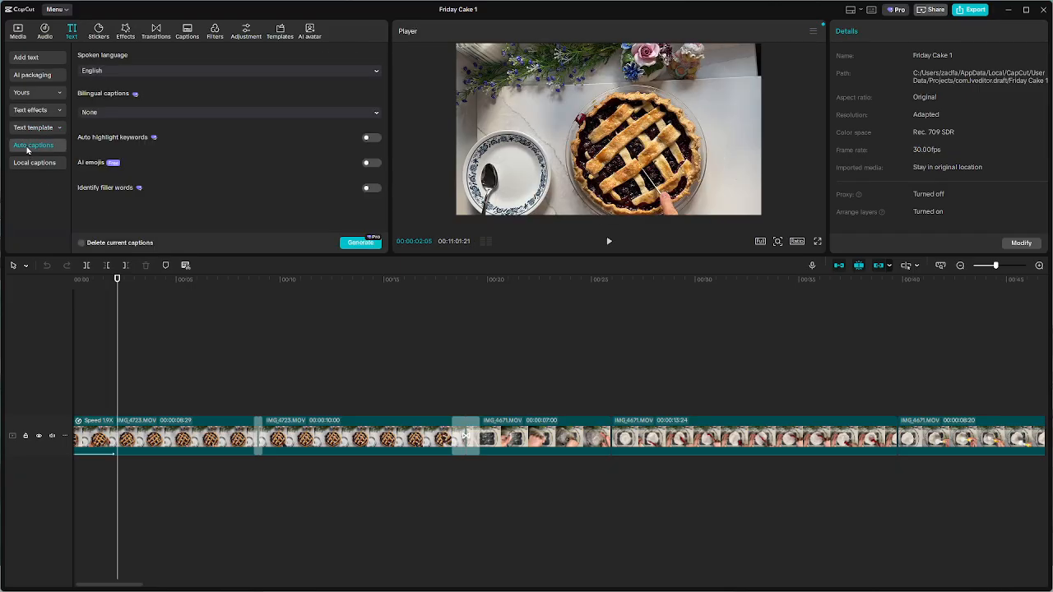
click(31, 128)
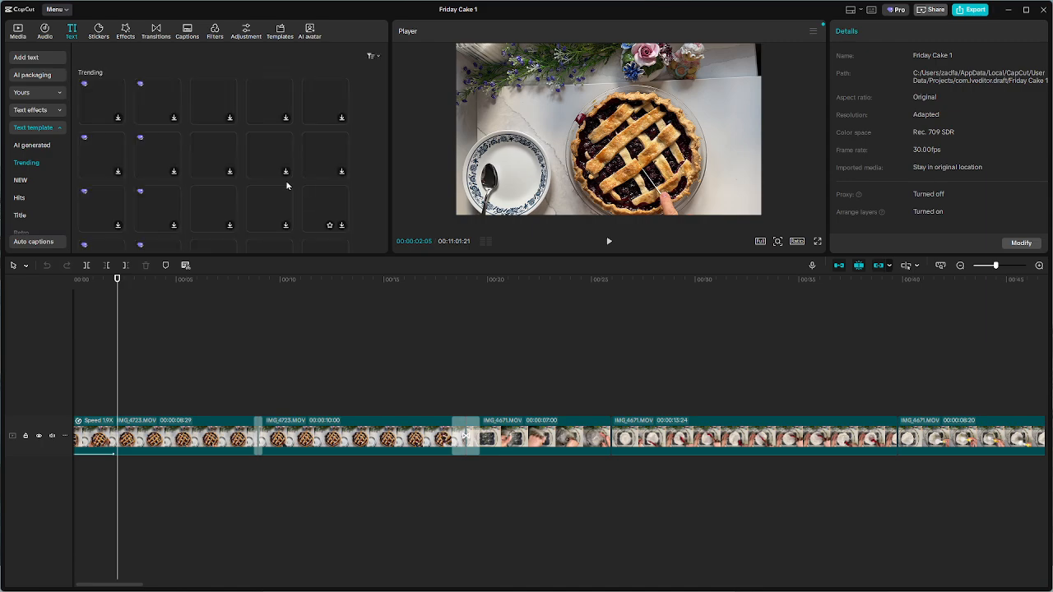
scroll(234, 156, down, 5)
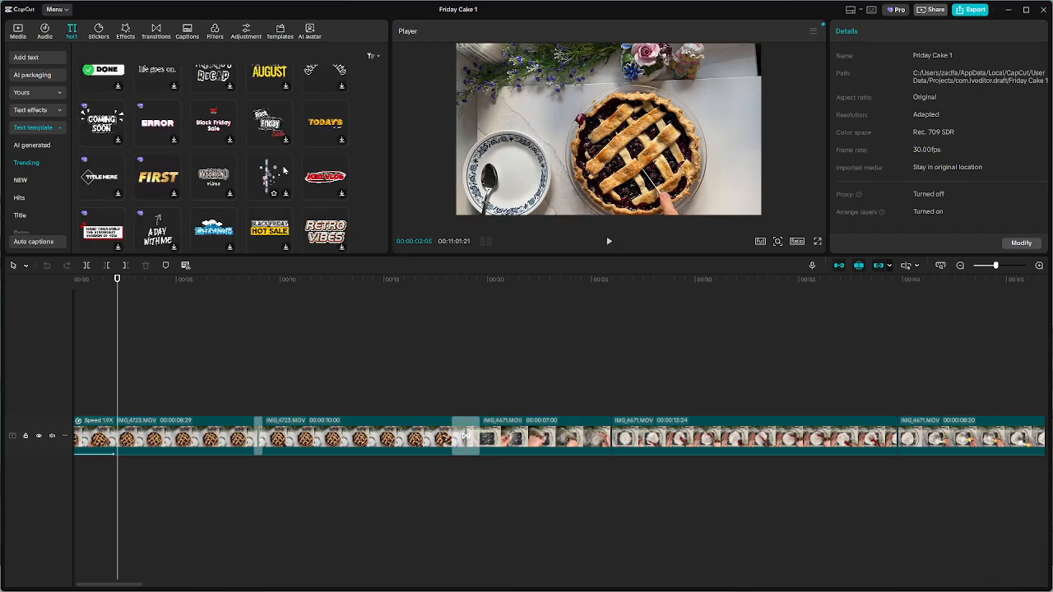
scroll(283, 170, down, 3)
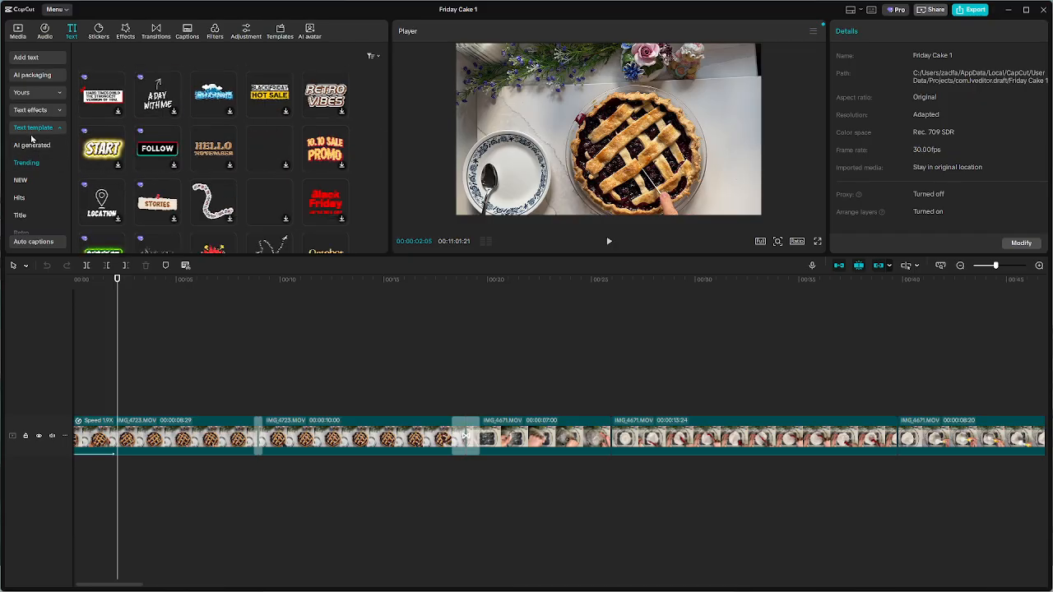
scroll(257, 172, down, 10)
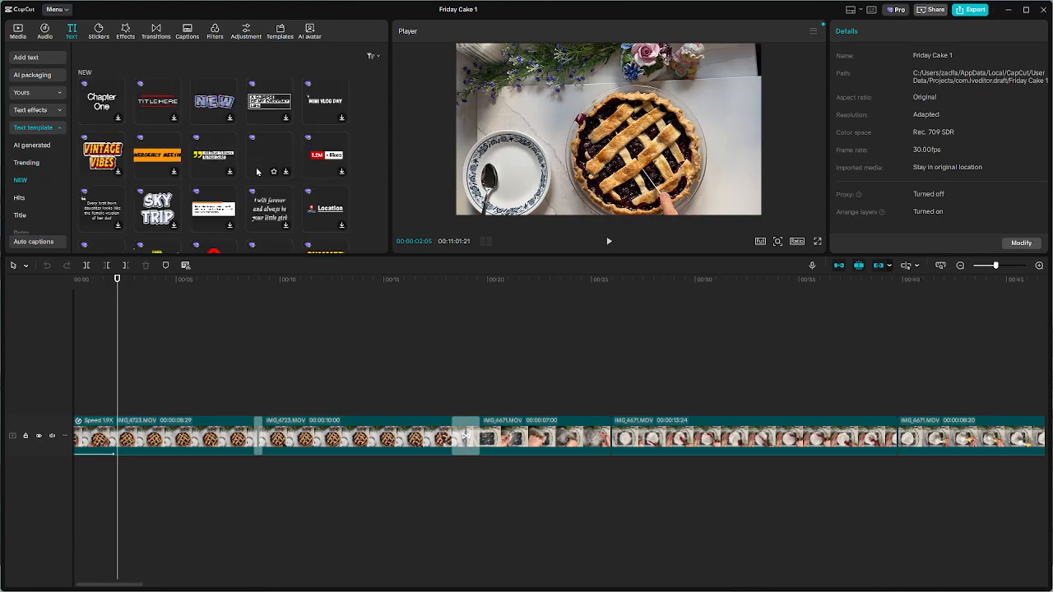
Compare the AI generated, Trending and NEW text template categories
click(30, 146)
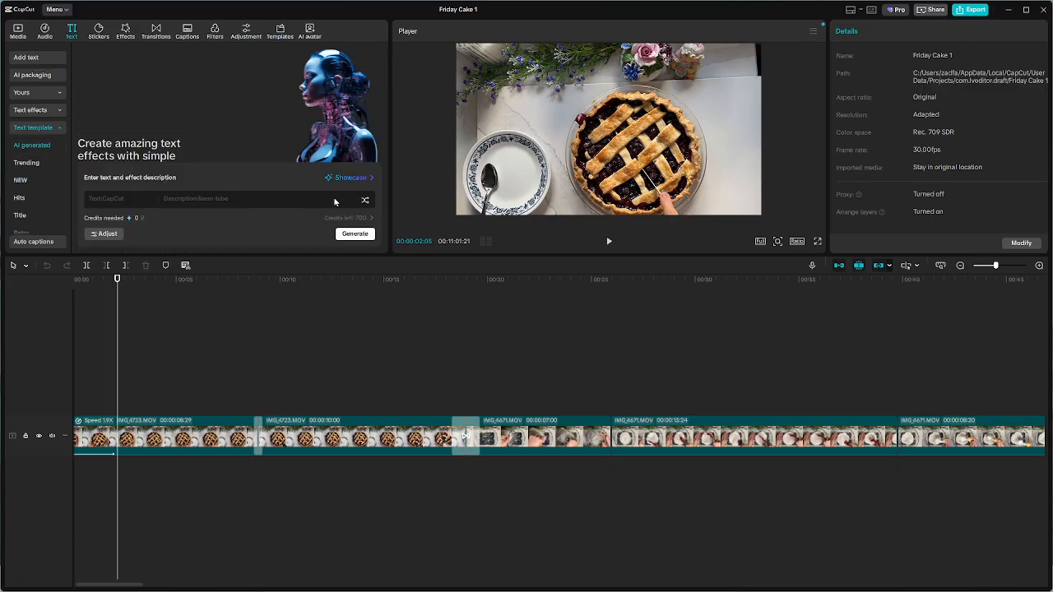
click(27, 163)
scroll(266, 165, down, 3)
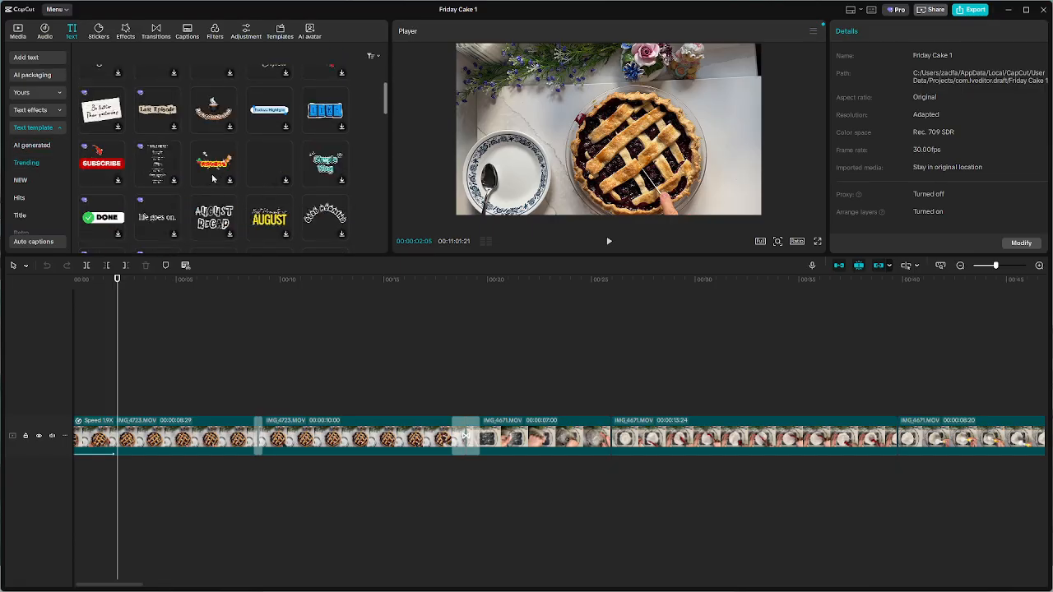
scroll(214, 173, up, 6)
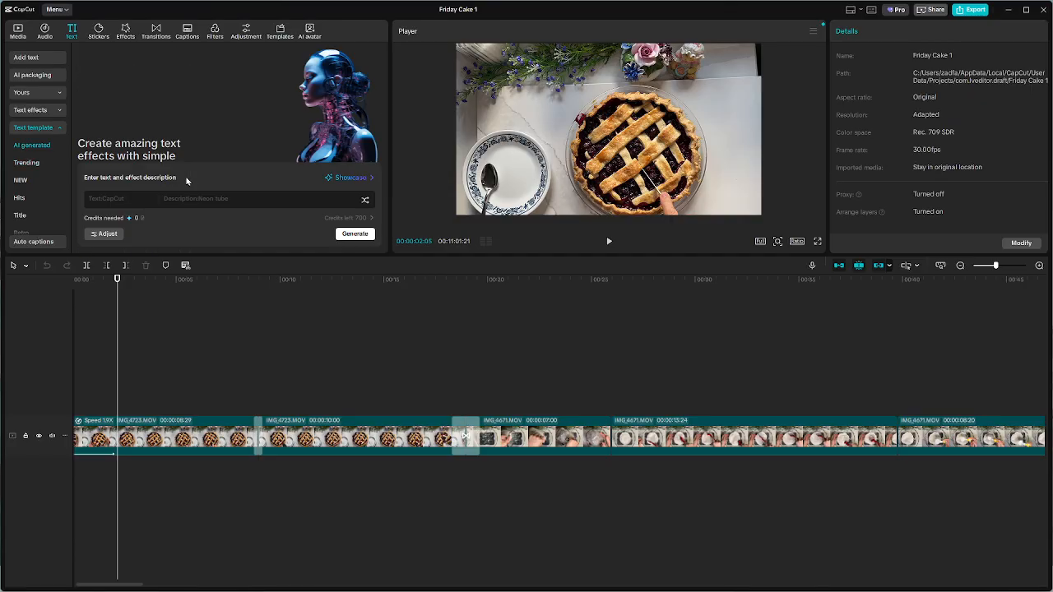
click(23, 182)
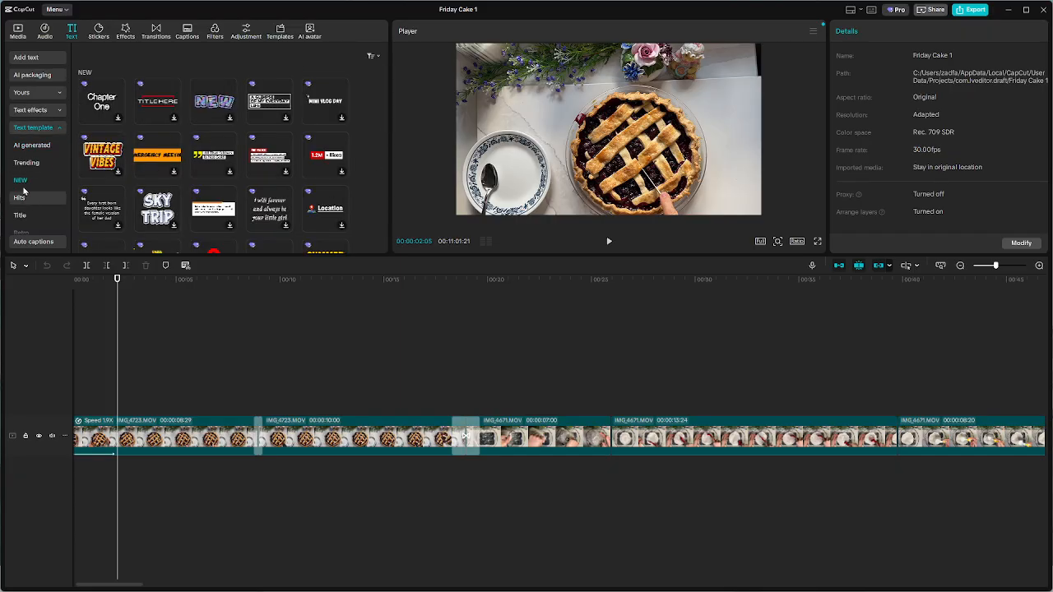
Return to the trending text templates, preview the Breaking News title template and look through further designs
click(31, 144)
click(28, 164)
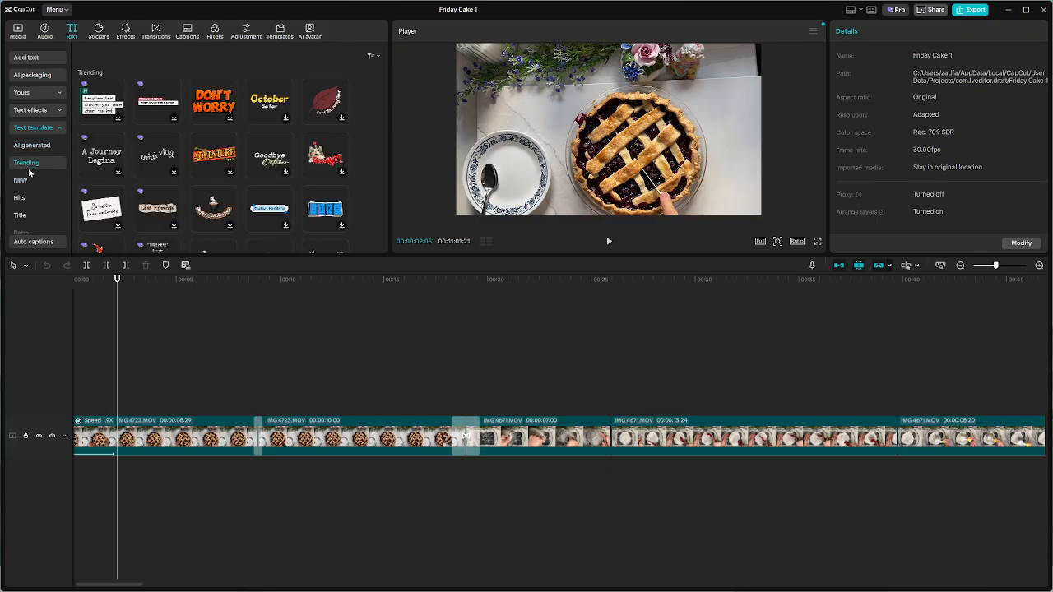
click(161, 107)
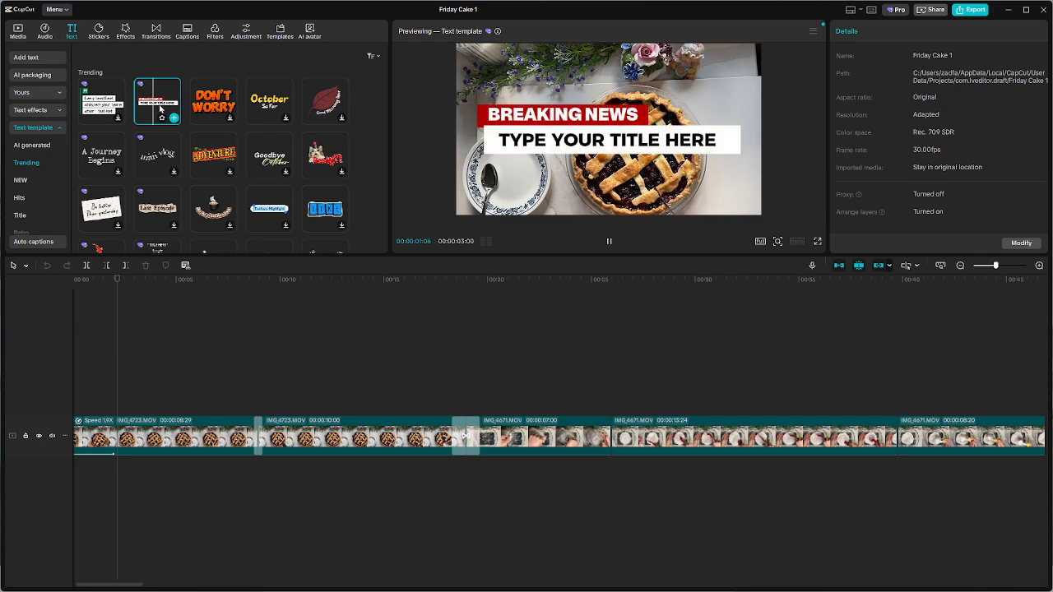
scroll(149, 202, down, 5)
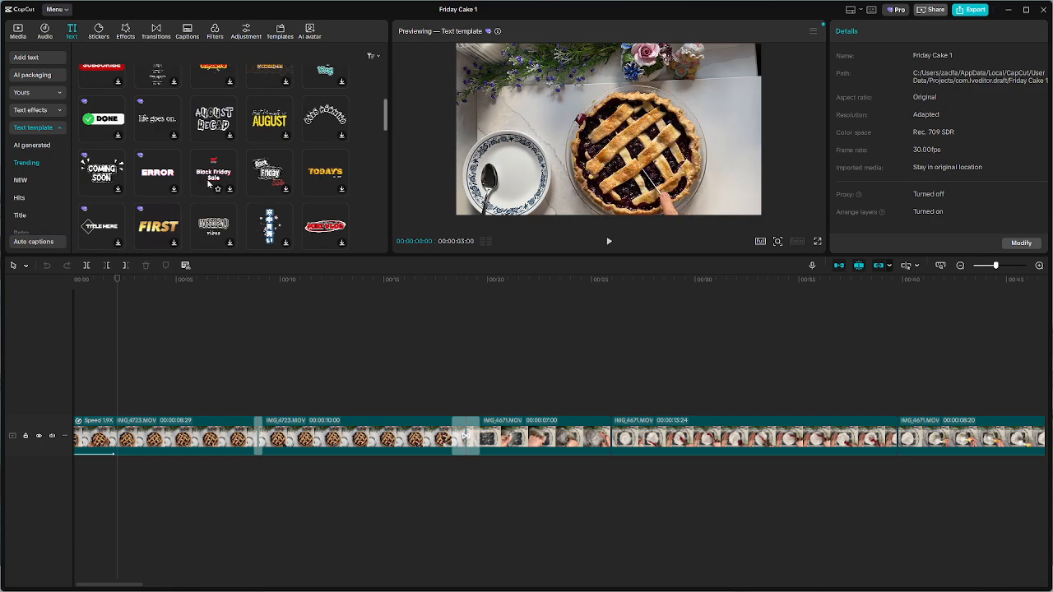
Look through the remaining trending text templates and the designs in the Hits category
scroll(148, 203, down, 5)
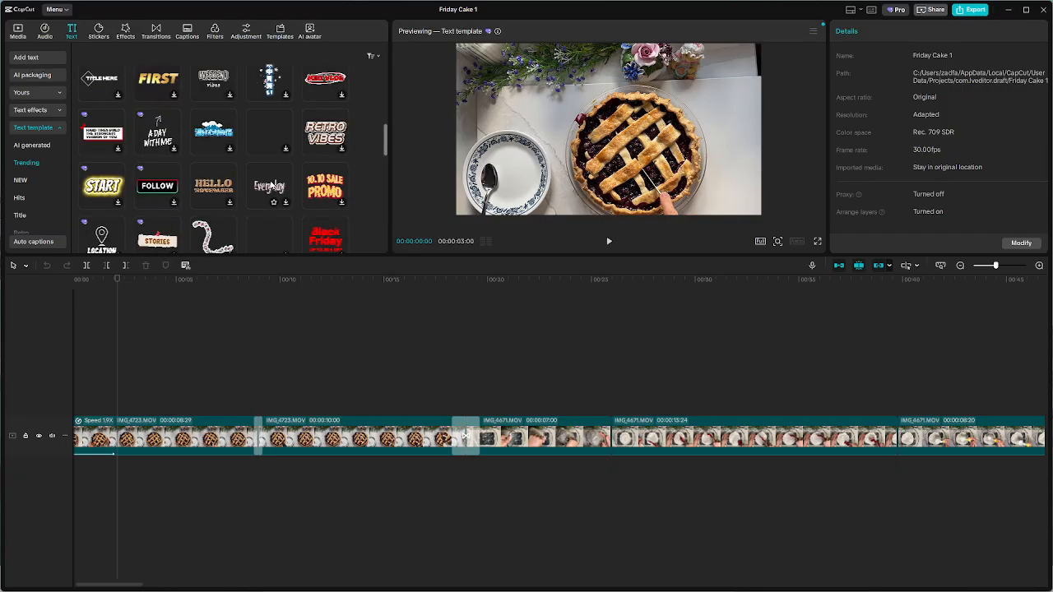
scroll(271, 185, down, 3)
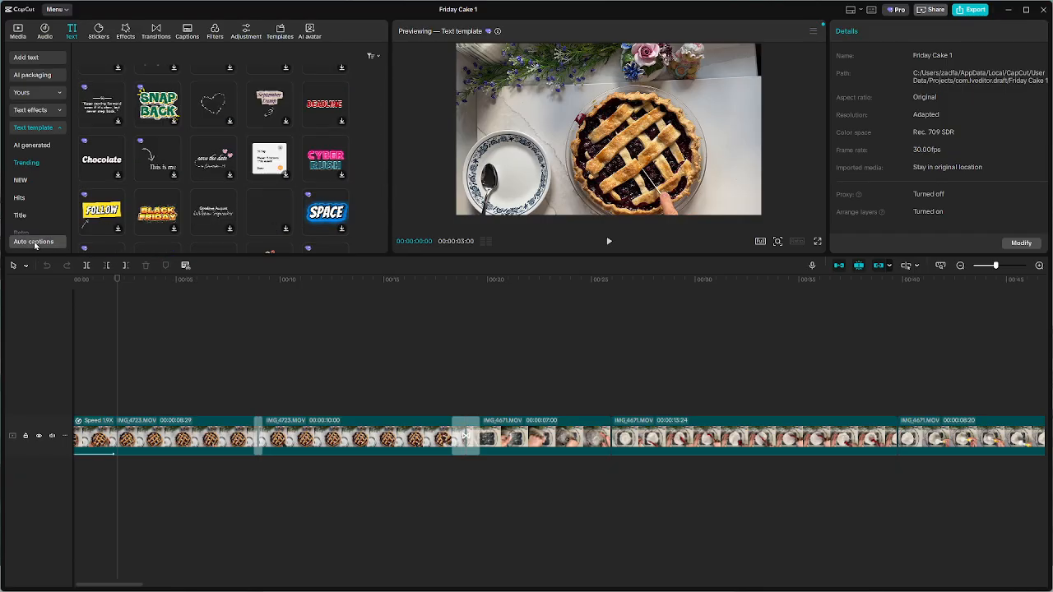
click(28, 199)
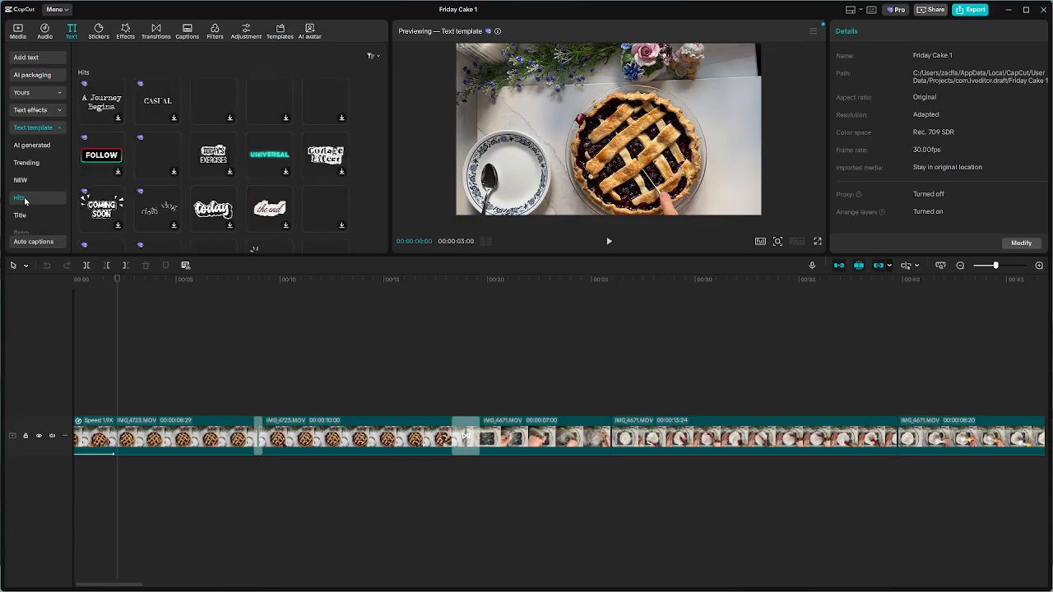
scroll(288, 168, down, 1)
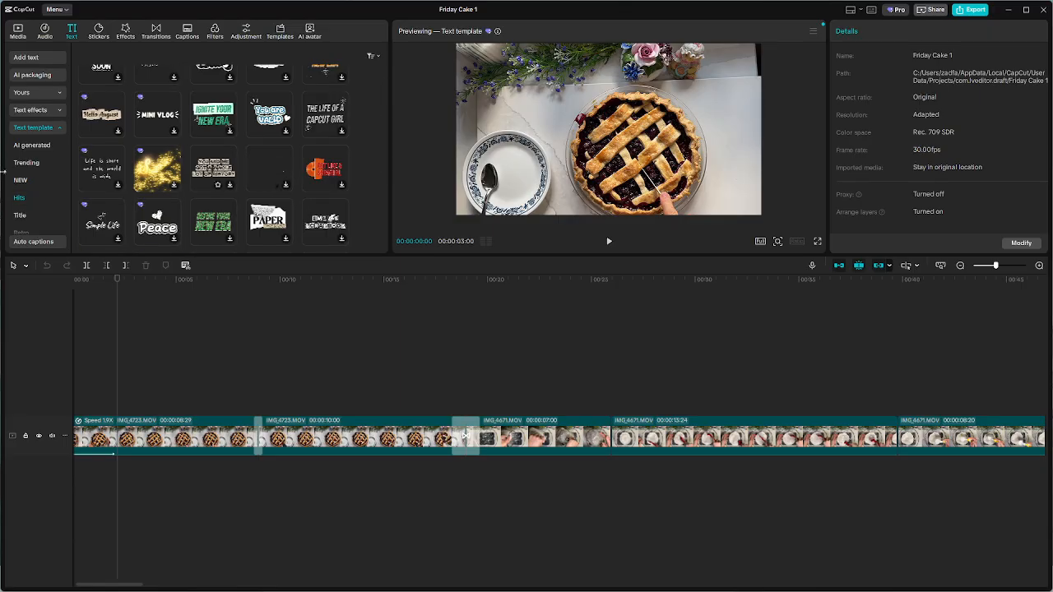
click(60, 129)
click(61, 129)
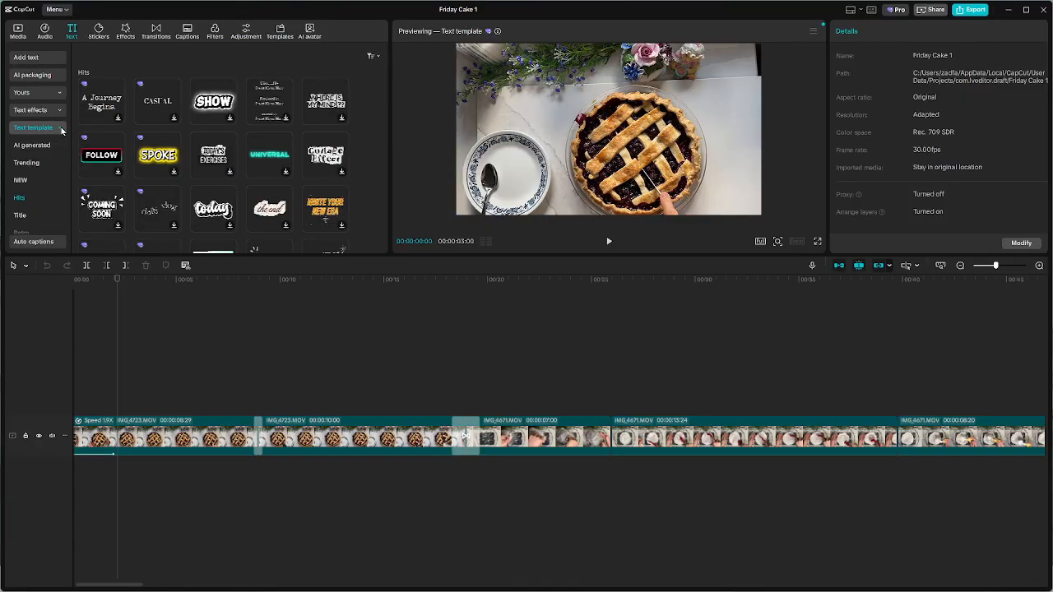
click(62, 129)
Browse the Title category of text templates and preview the Limitless title template on the pie footage
scroll(314, 184, down, 8)
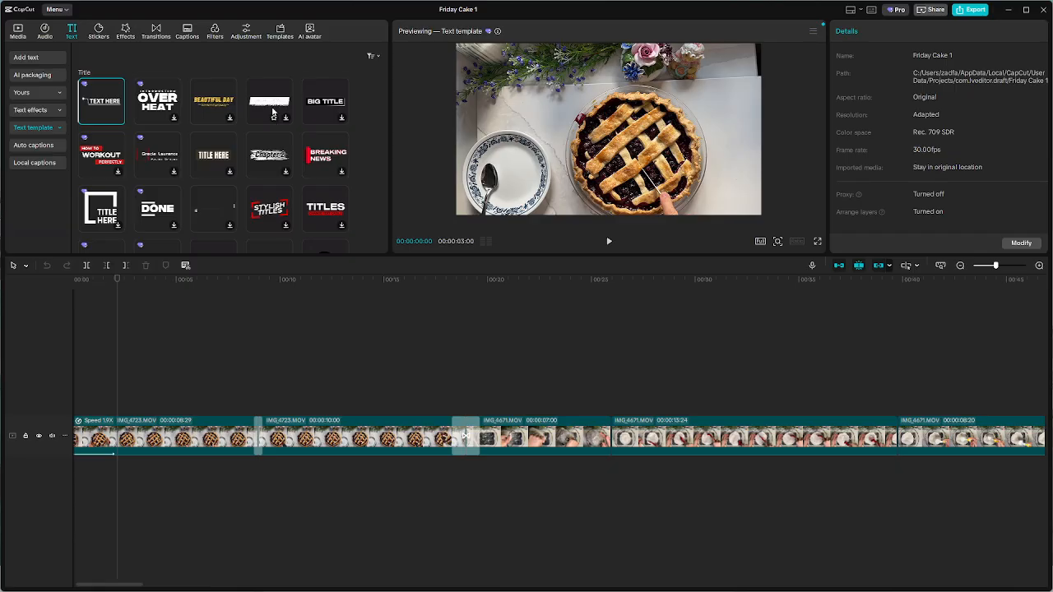
scroll(322, 106, down, 3)
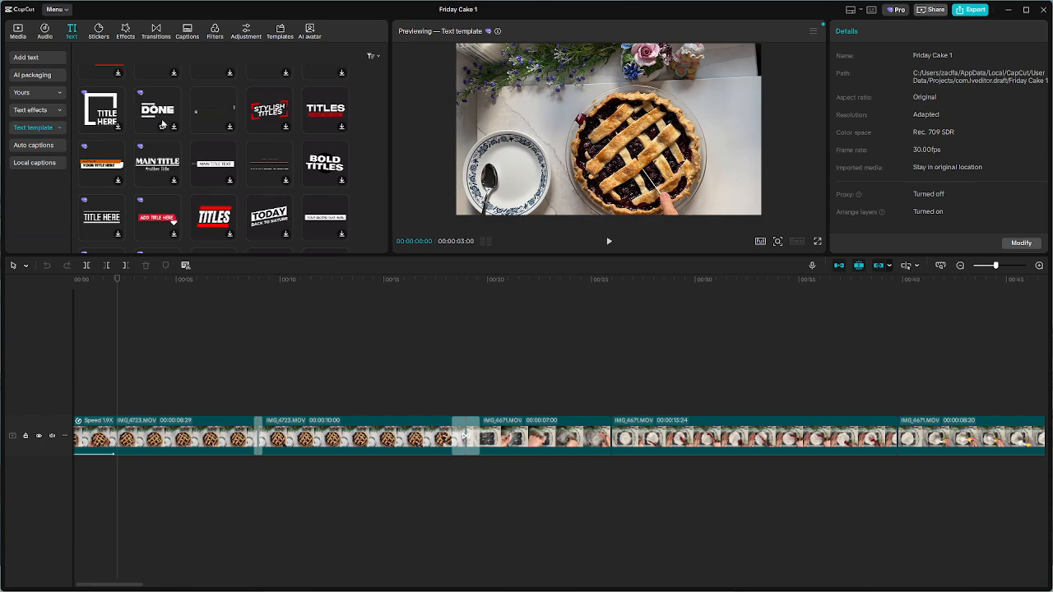
scroll(162, 123, down, 3)
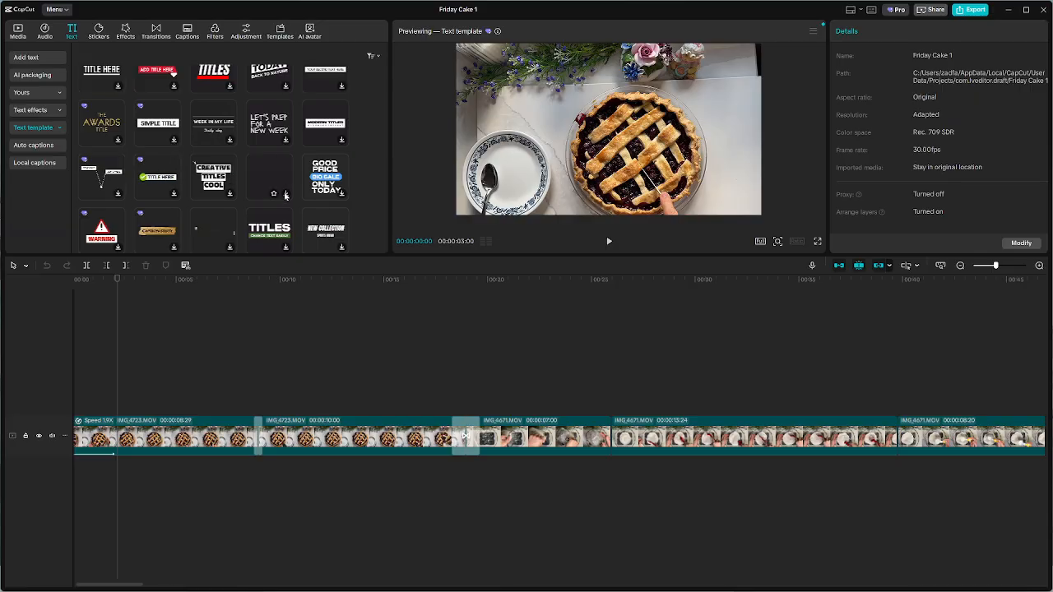
scroll(282, 200, down, 3)
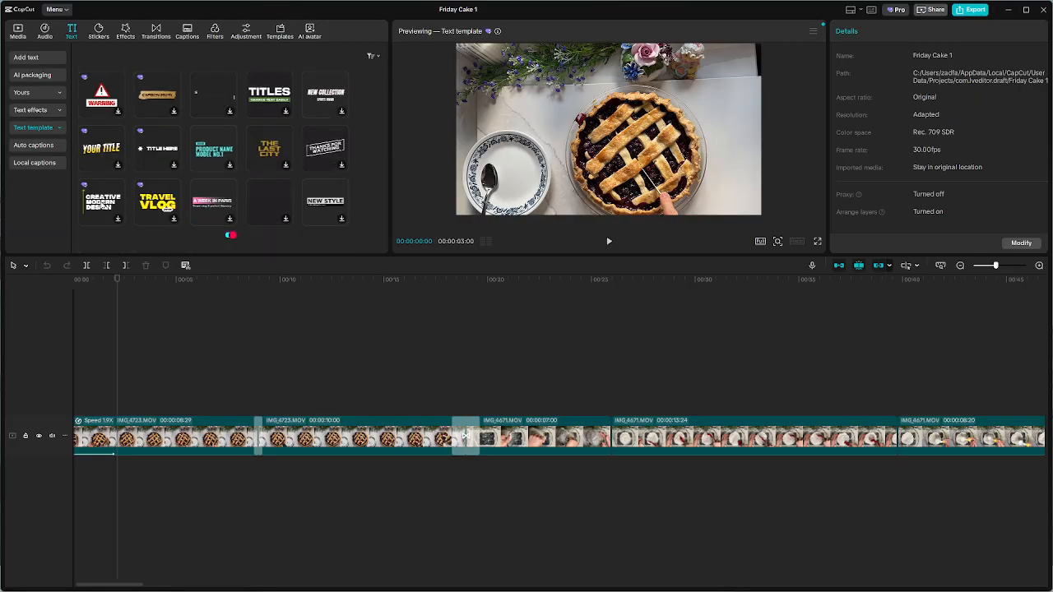
scroll(100, 206, down, 2)
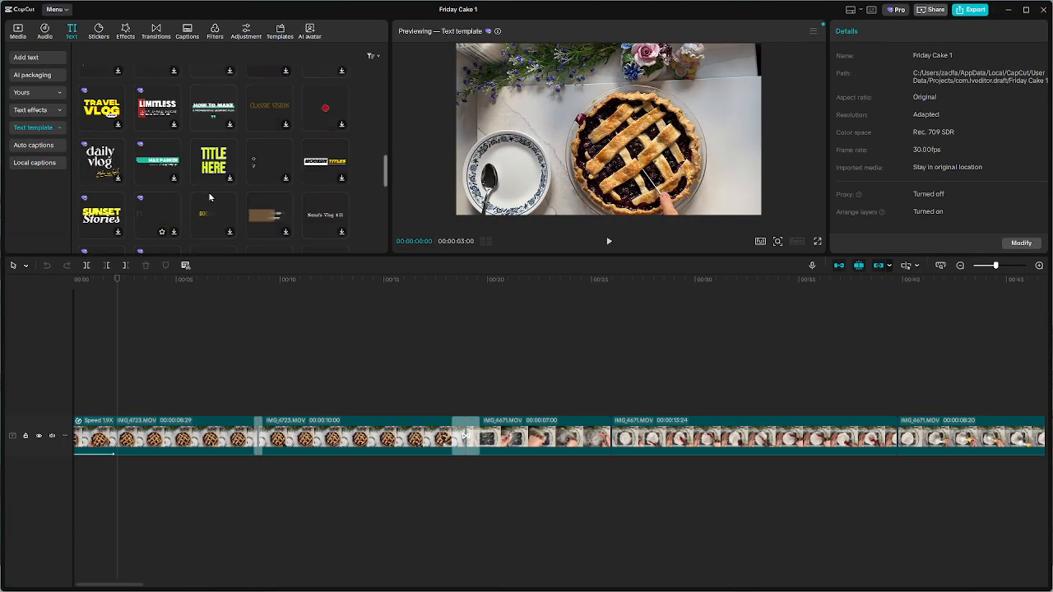
click(169, 113)
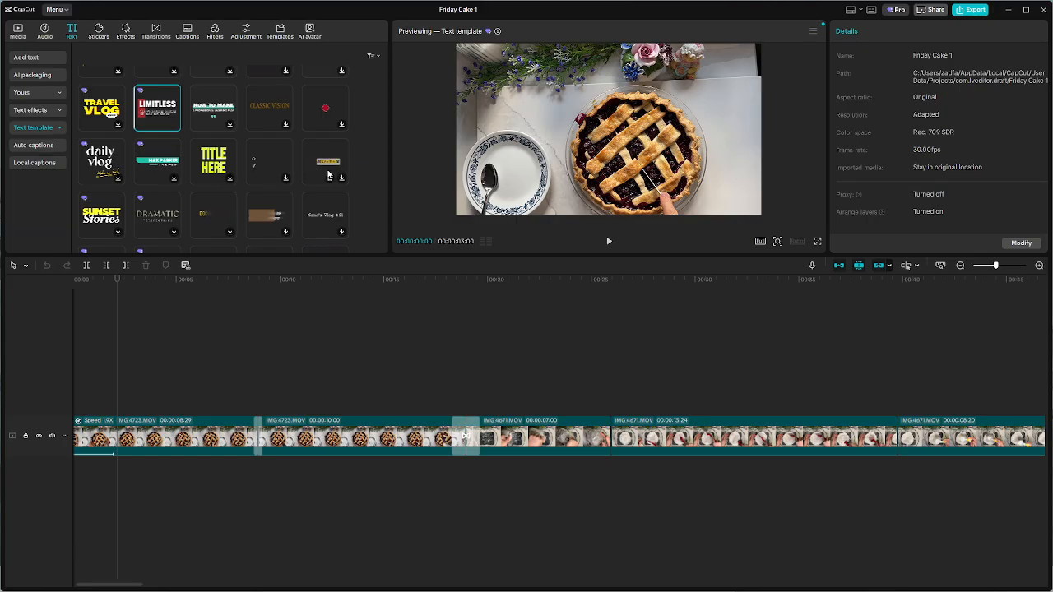
scroll(327, 174, down, 5)
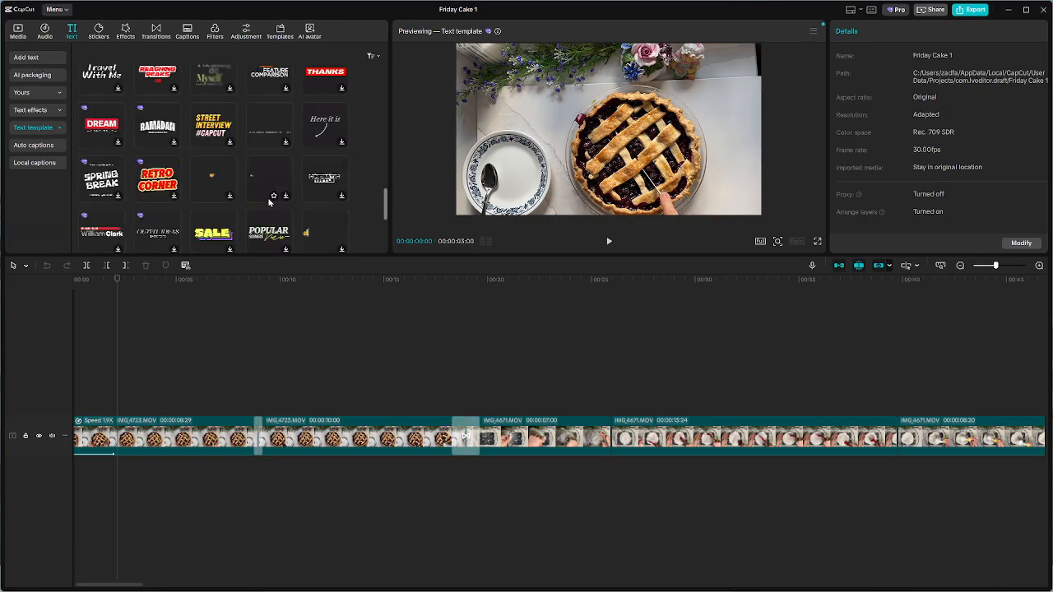
scroll(270, 202, down, 3)
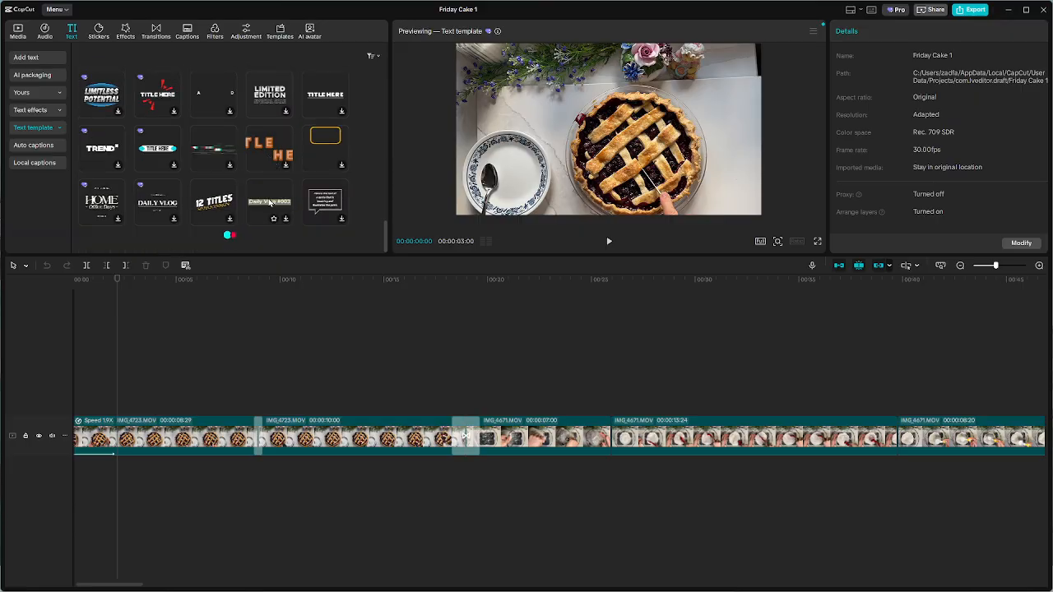
Find the Vlog category among the text templates and look through its designs
click(38, 129)
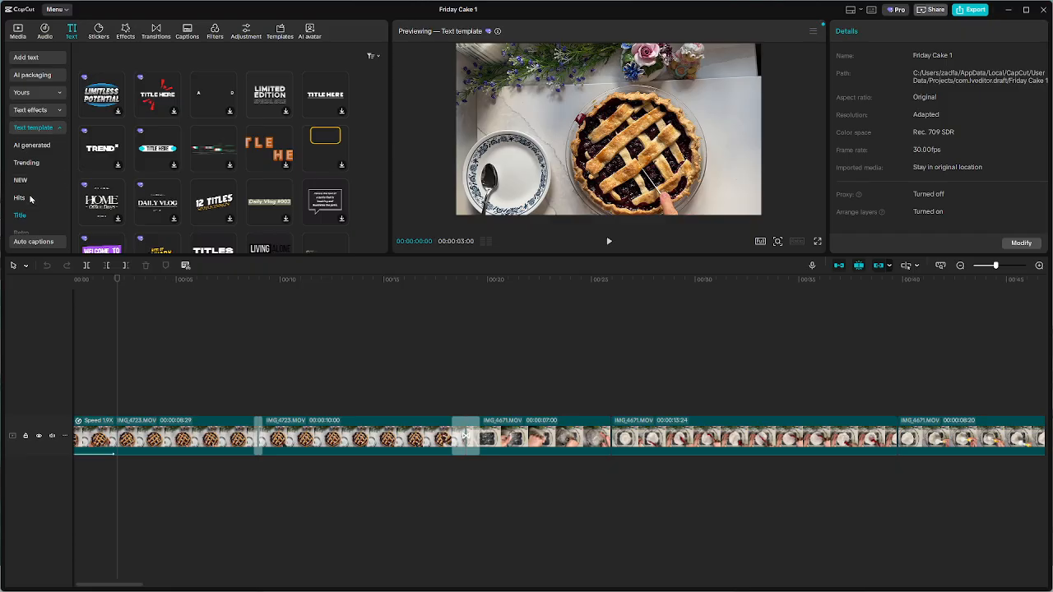
scroll(47, 209, down, 2)
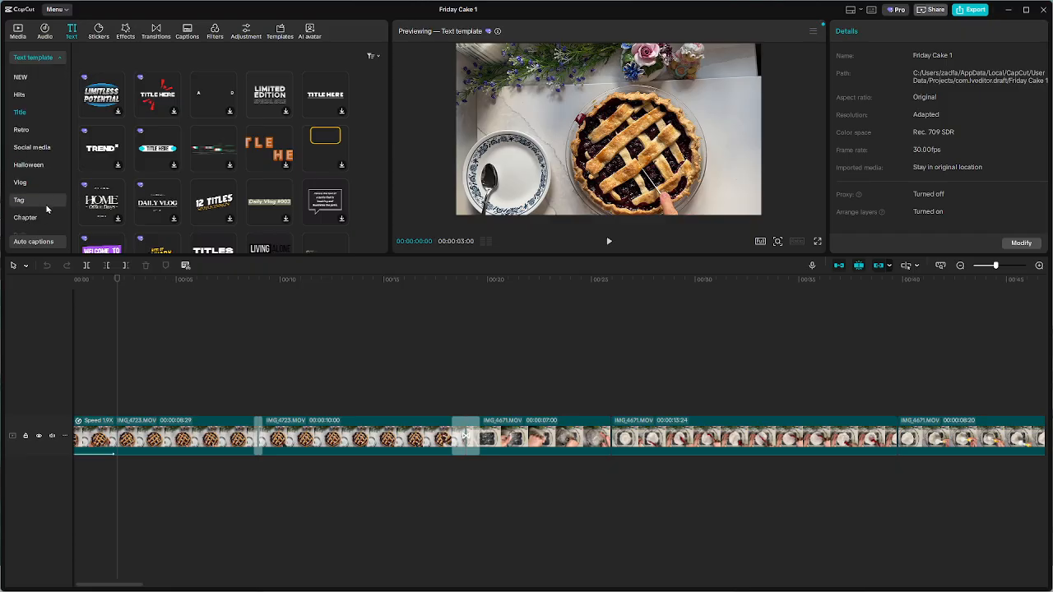
click(38, 183)
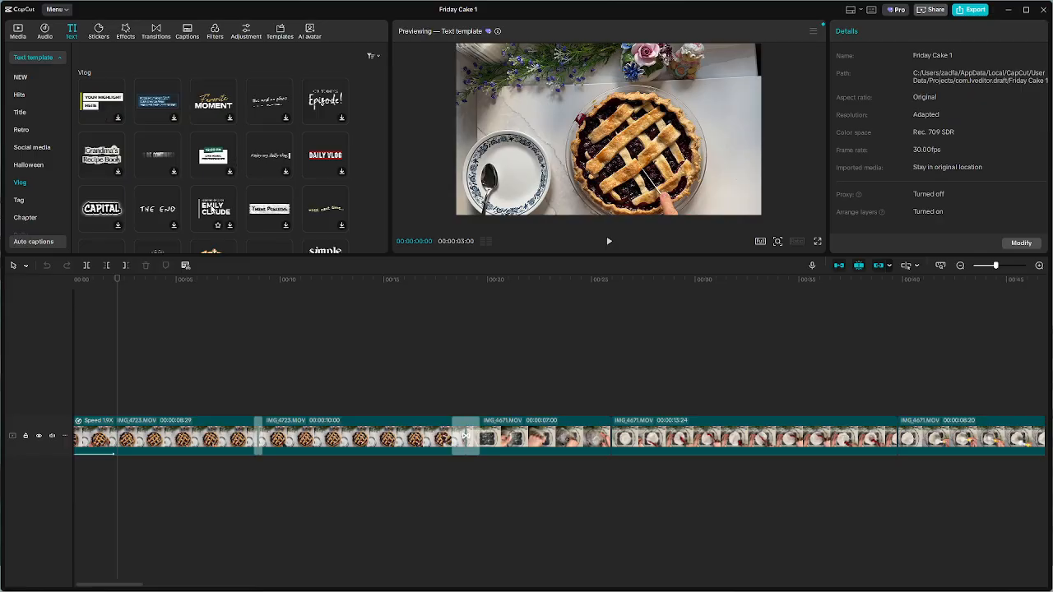
scroll(212, 209, down, 2)
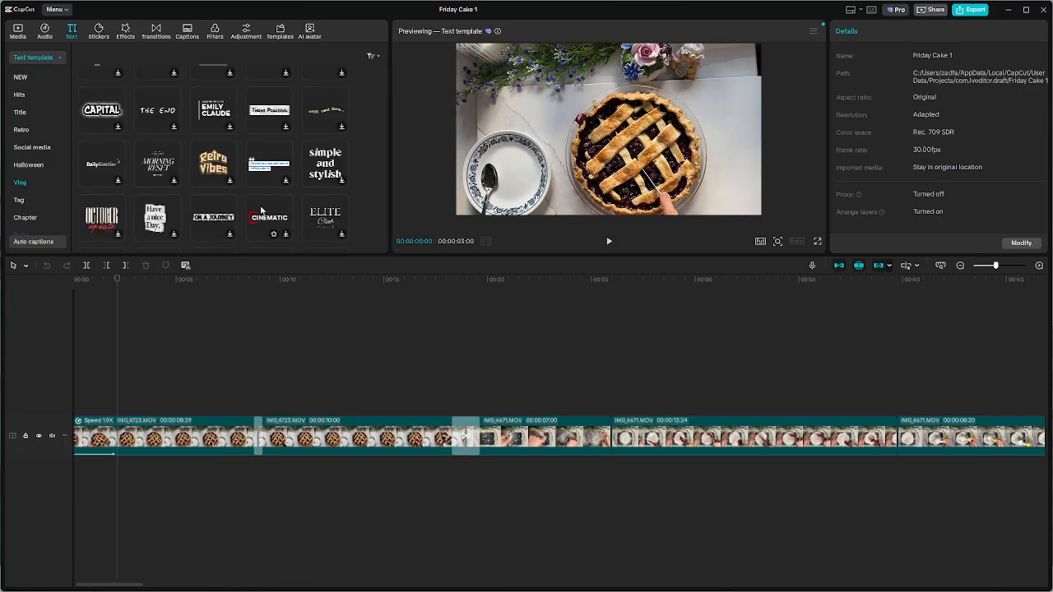
scroll(271, 214, down, 3)
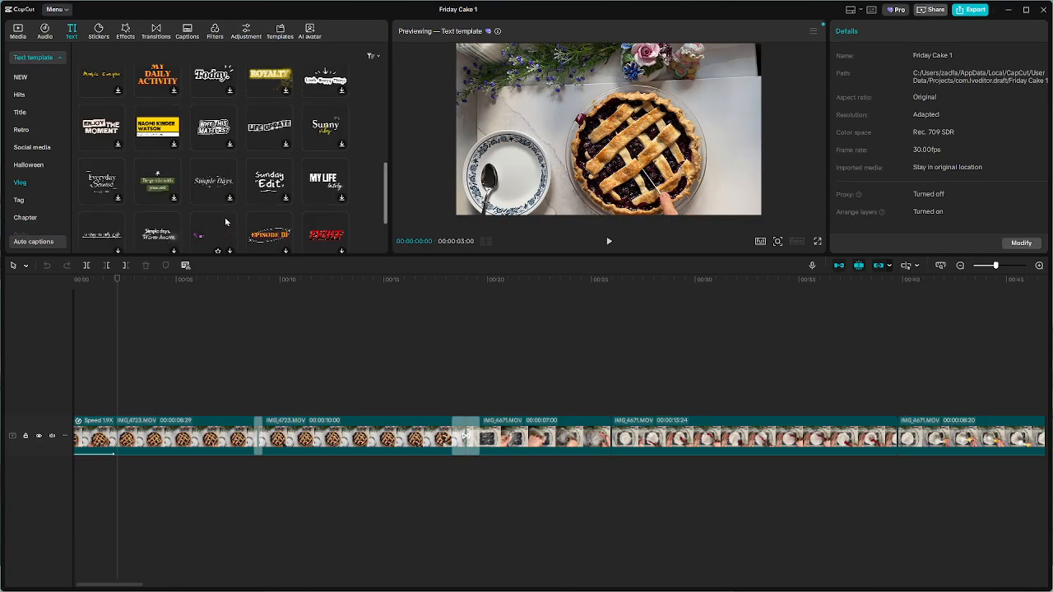
scroll(224, 210, down, 3)
scroll(37, 131, up, 3)
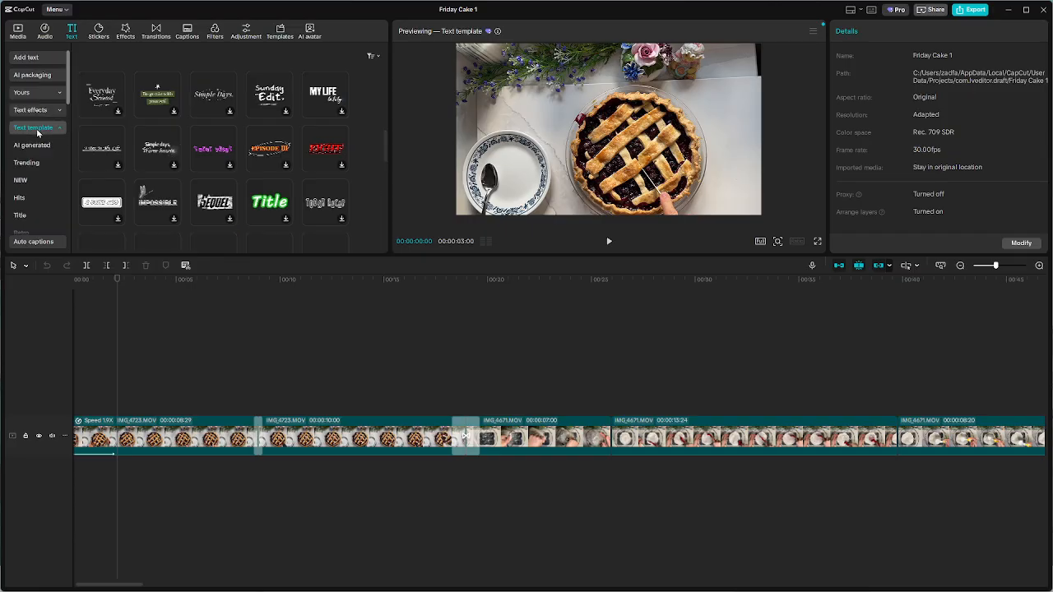
Check the AI generated text option, and look through the trending text templates again to the end of the category
click(39, 145)
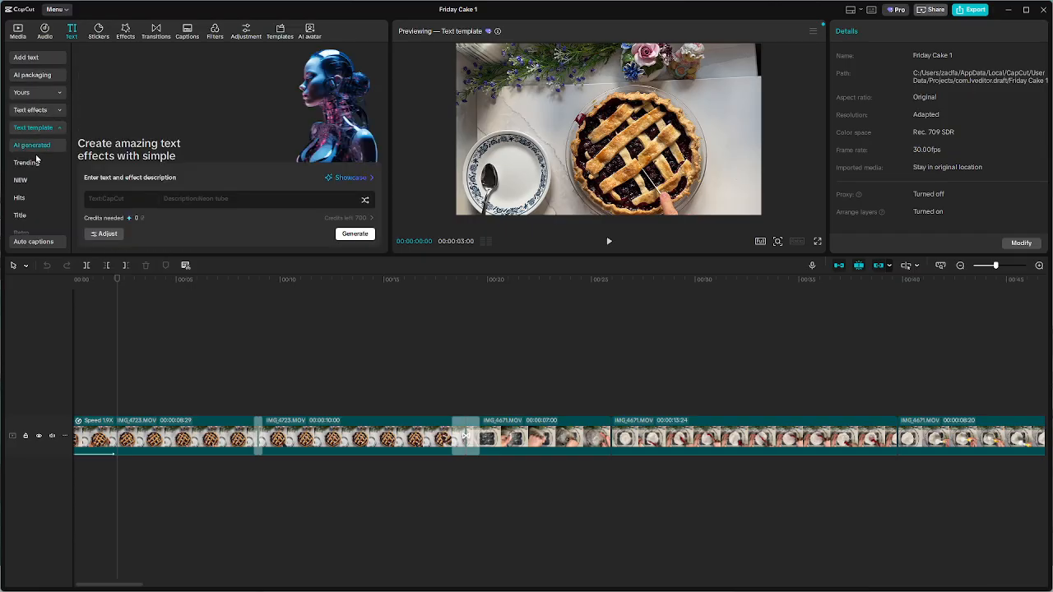
click(33, 164)
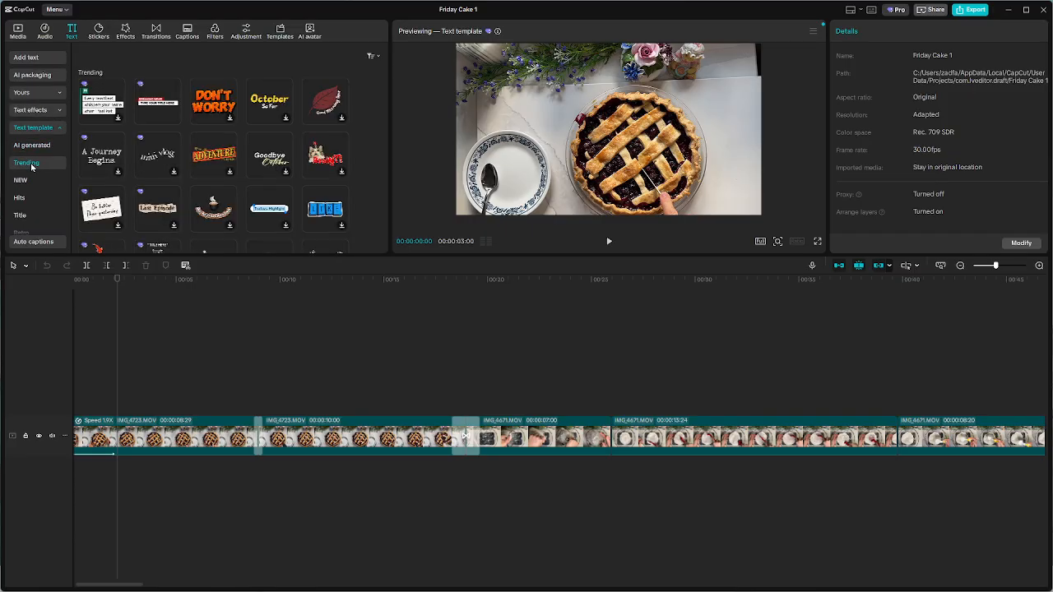
scroll(285, 147, down, 5)
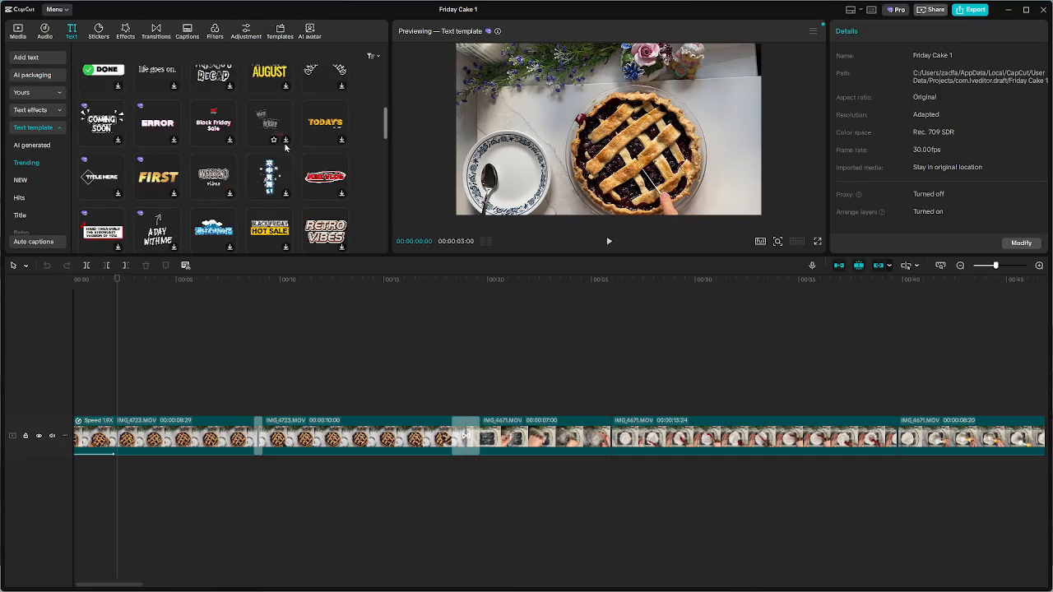
scroll(286, 147, down, 3)
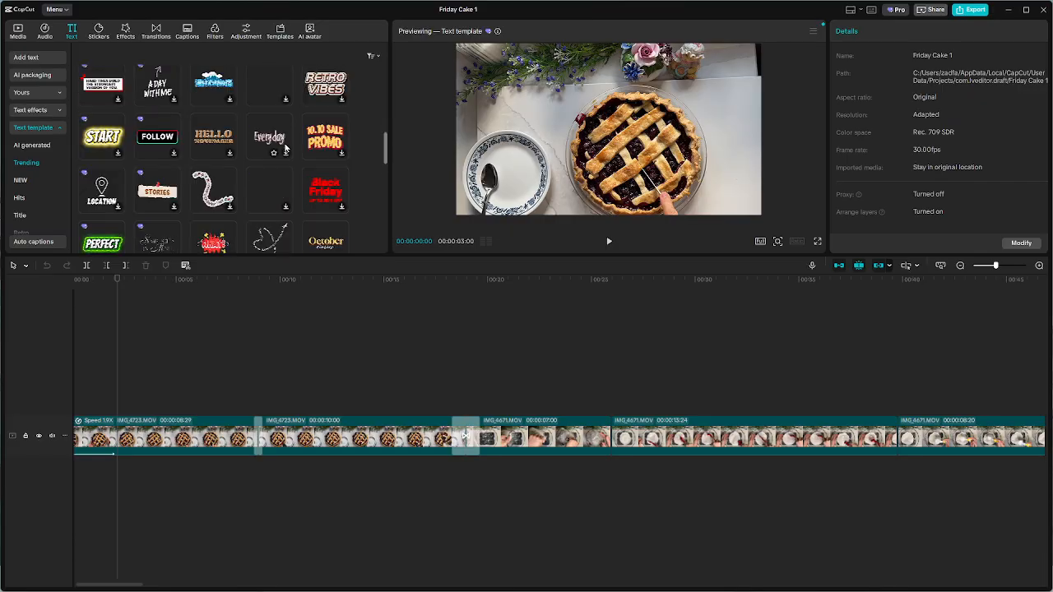
scroll(285, 148, down, 1)
scroll(285, 147, down, 3)
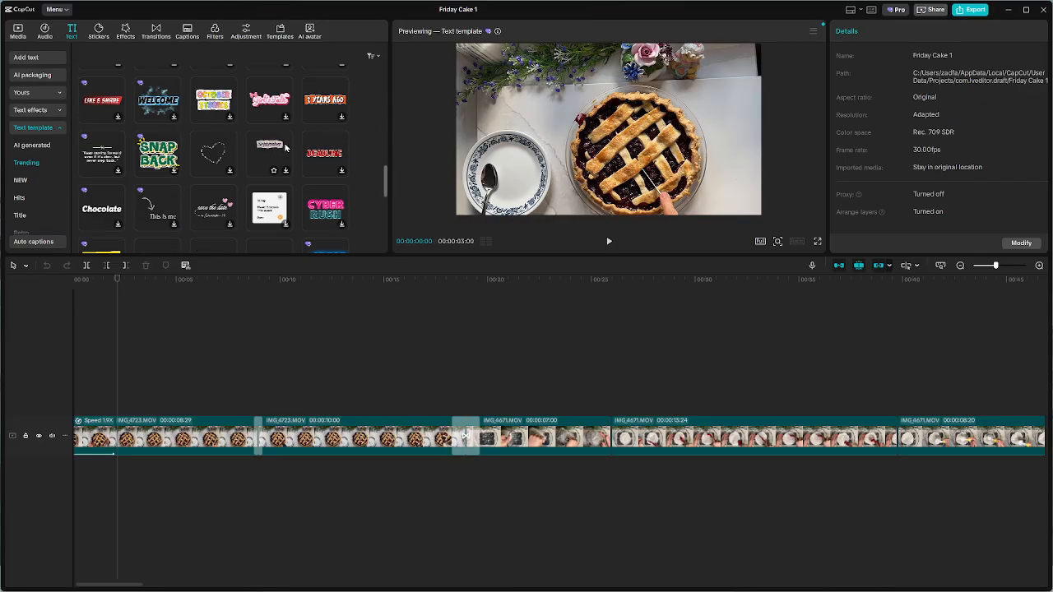
scroll(285, 147, down, 5)
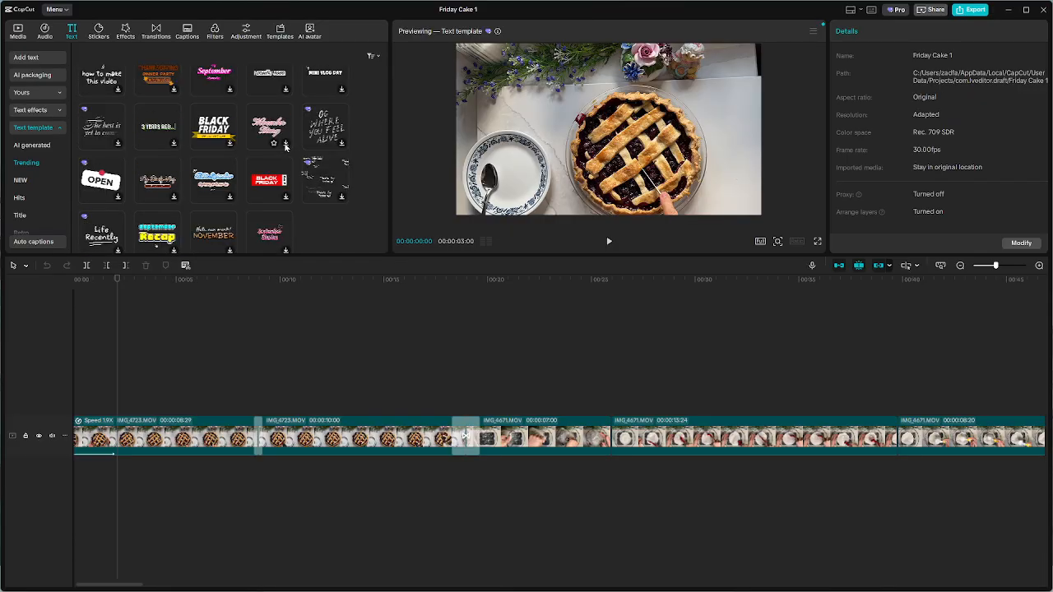
Examine the text template designs in the NEW category through to its end
scroll(157, 201, down, 5)
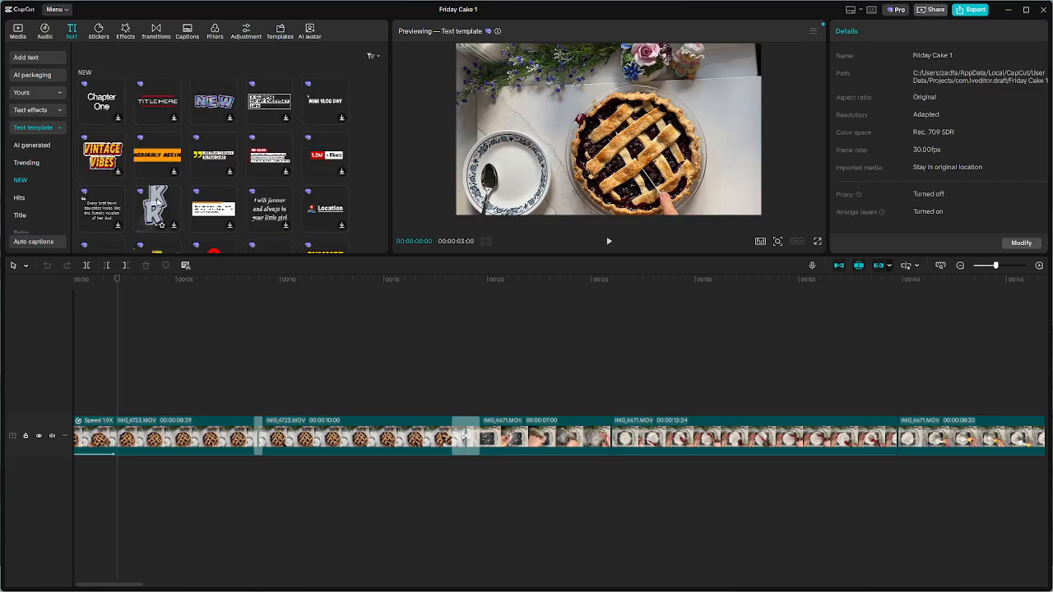
scroll(157, 201, down, 3)
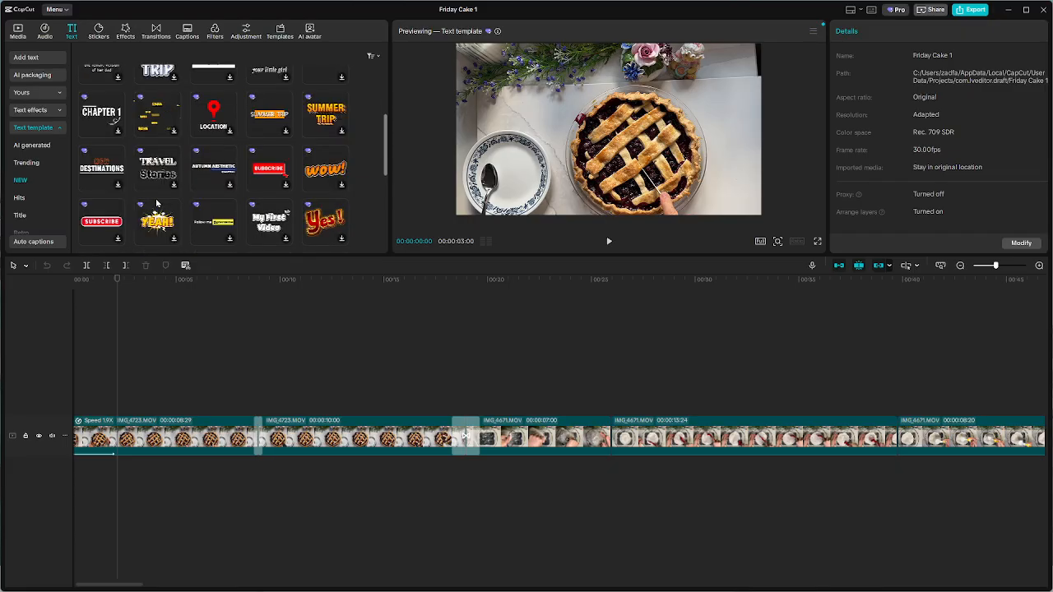
scroll(157, 202, up, 2)
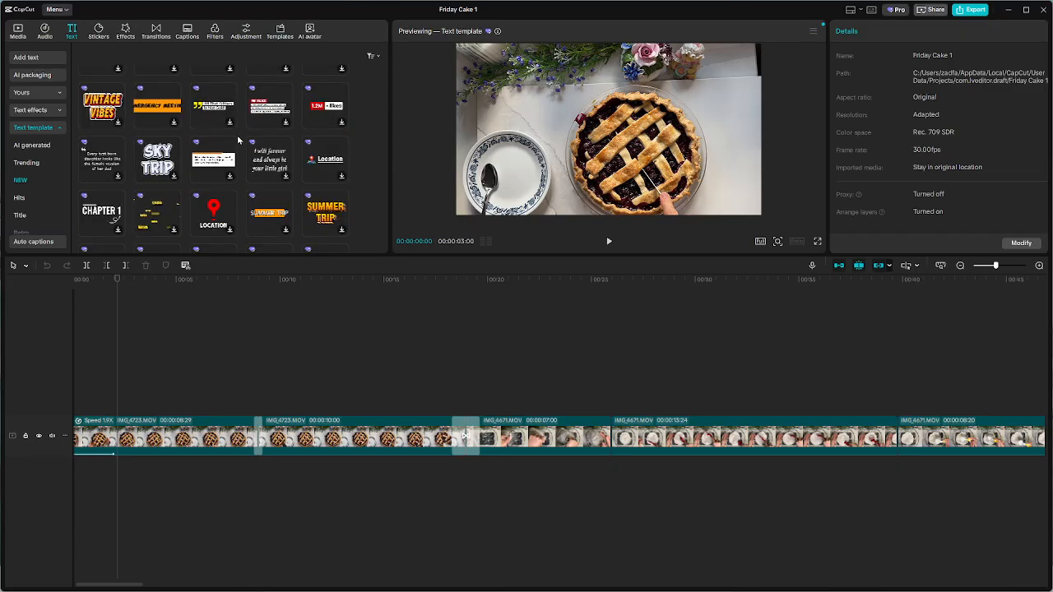
scroll(239, 138, down, 5)
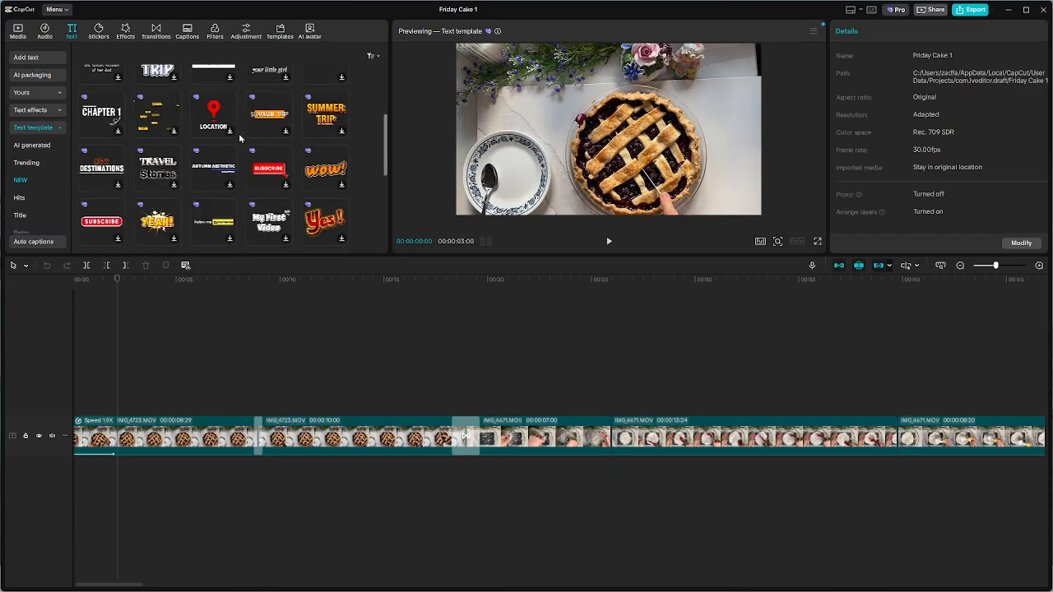
scroll(212, 185, down, 3)
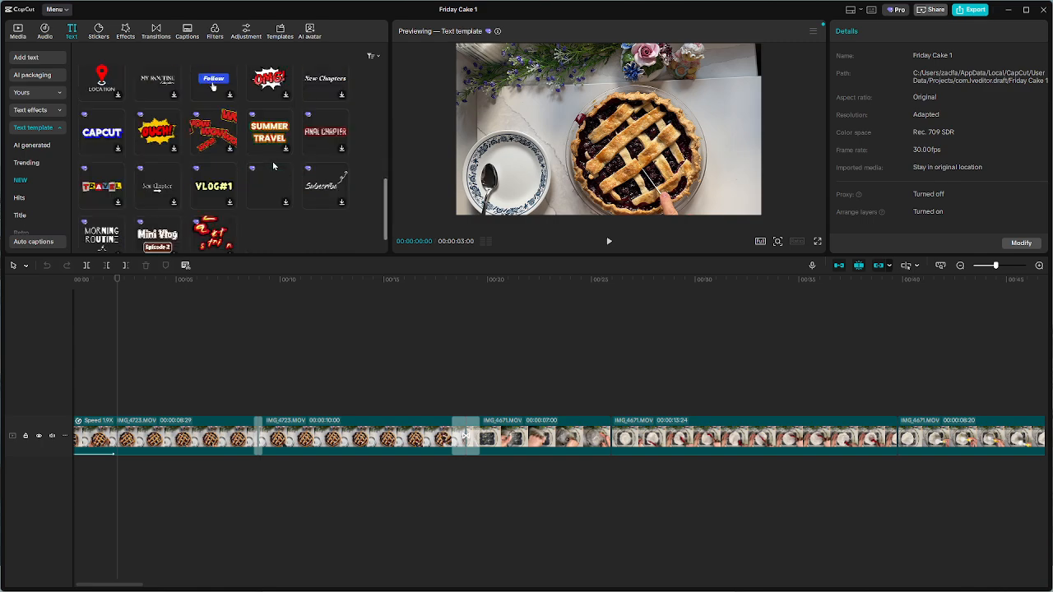
scroll(275, 167, down, 5)
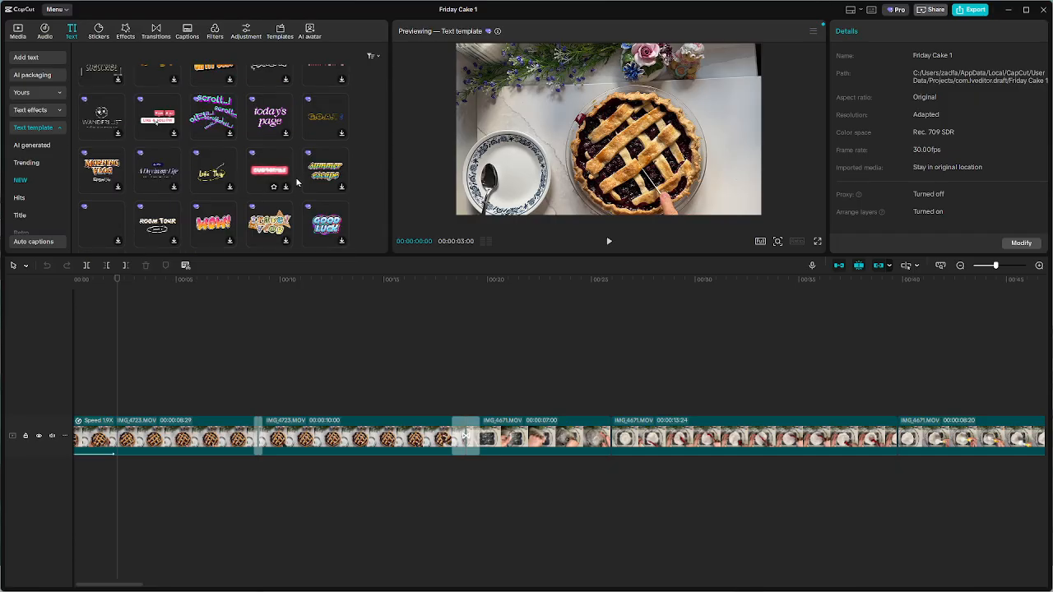
scroll(298, 182, down, 2)
scroll(278, 167, down, 1)
scroll(278, 167, down, 3)
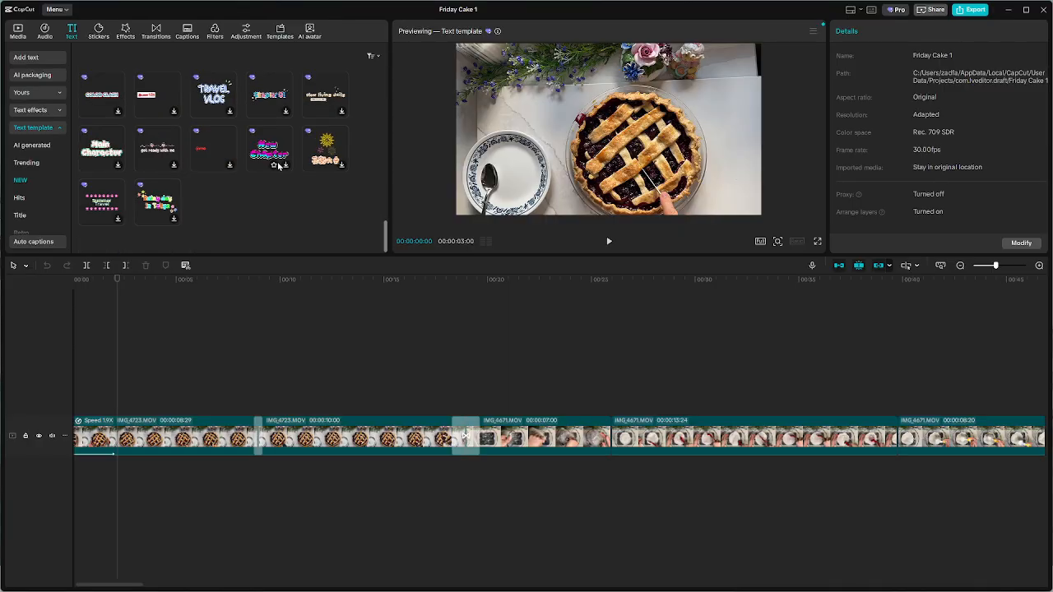
Continue into the Hits category and look through its text template designs again
scroll(278, 167, down, 2)
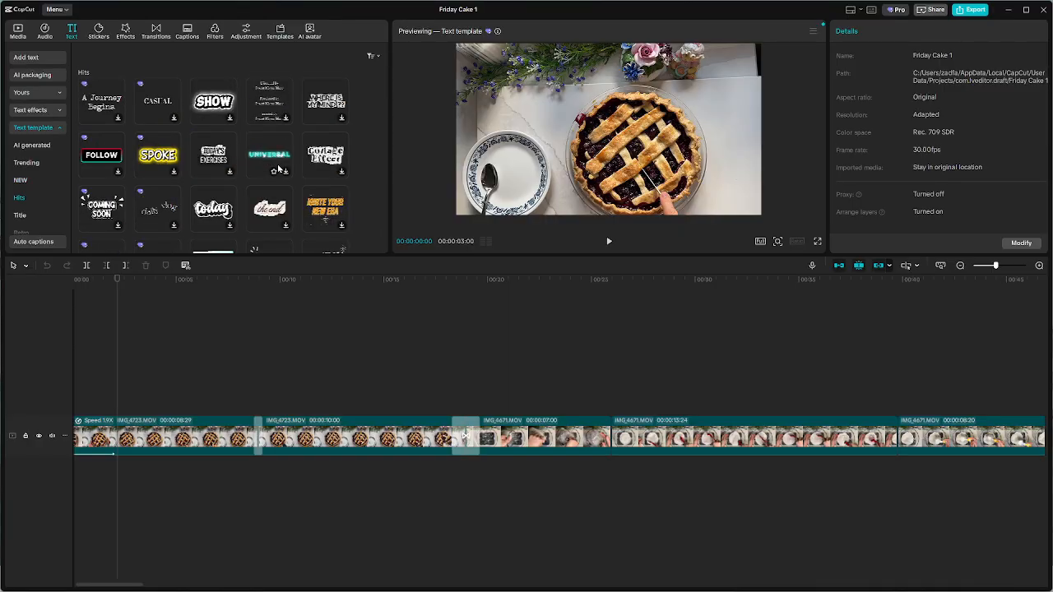
scroll(278, 168, down, 5)
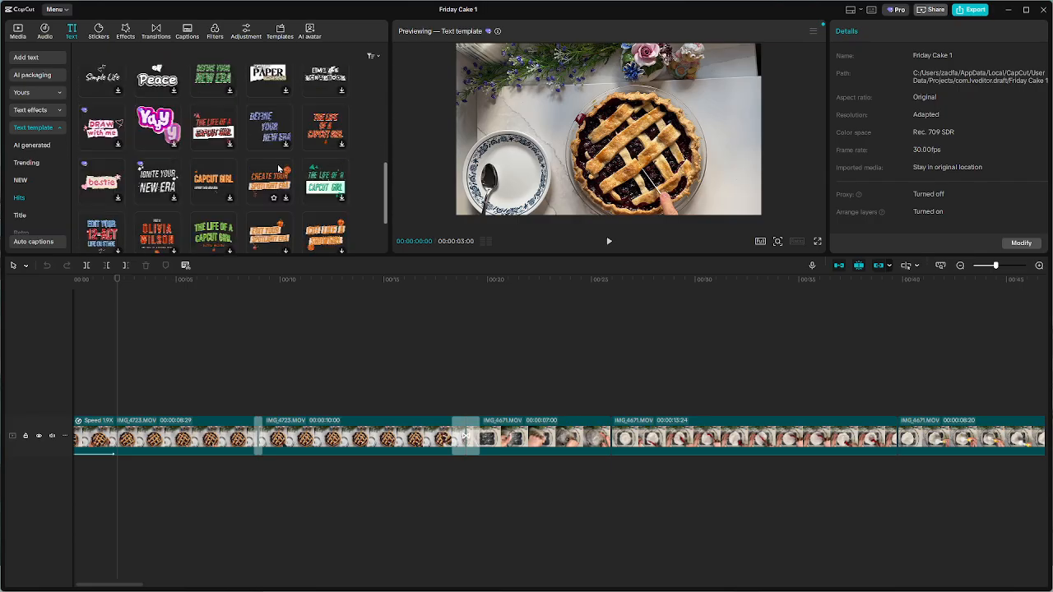
scroll(278, 168, down, 2)
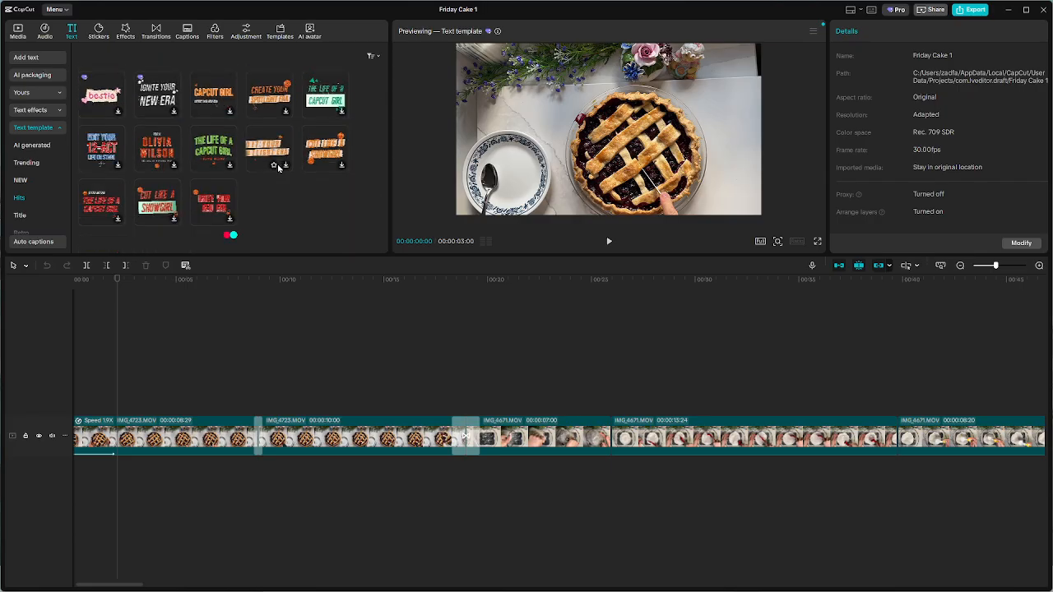
Find the WEEK IN MY LIFE / Daily vlog template in the Title category and add it to the timeline over the opening clip
scroll(278, 168, down, 2)
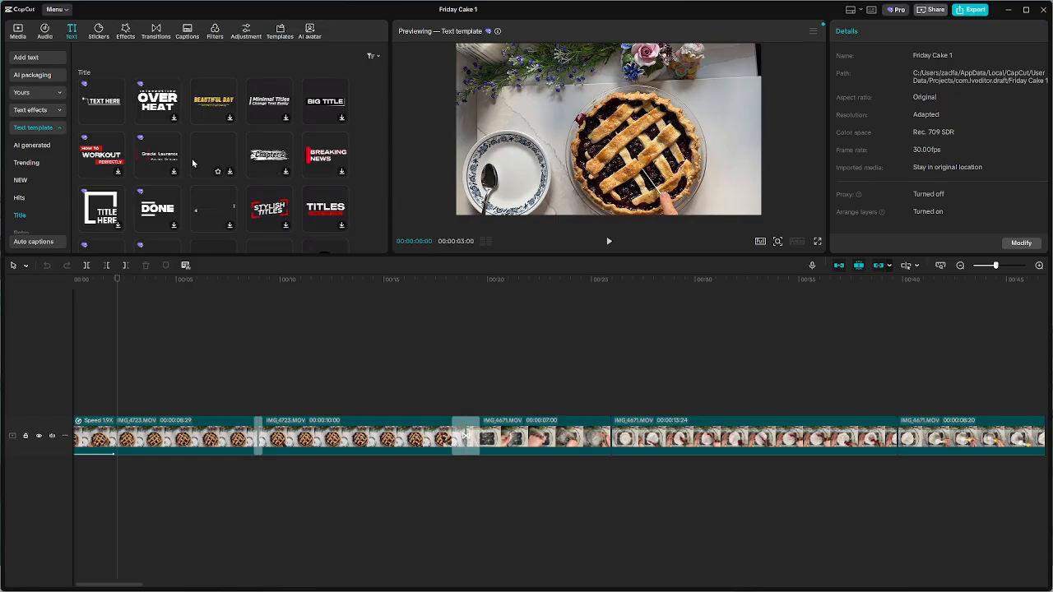
scroll(200, 157, down, 1)
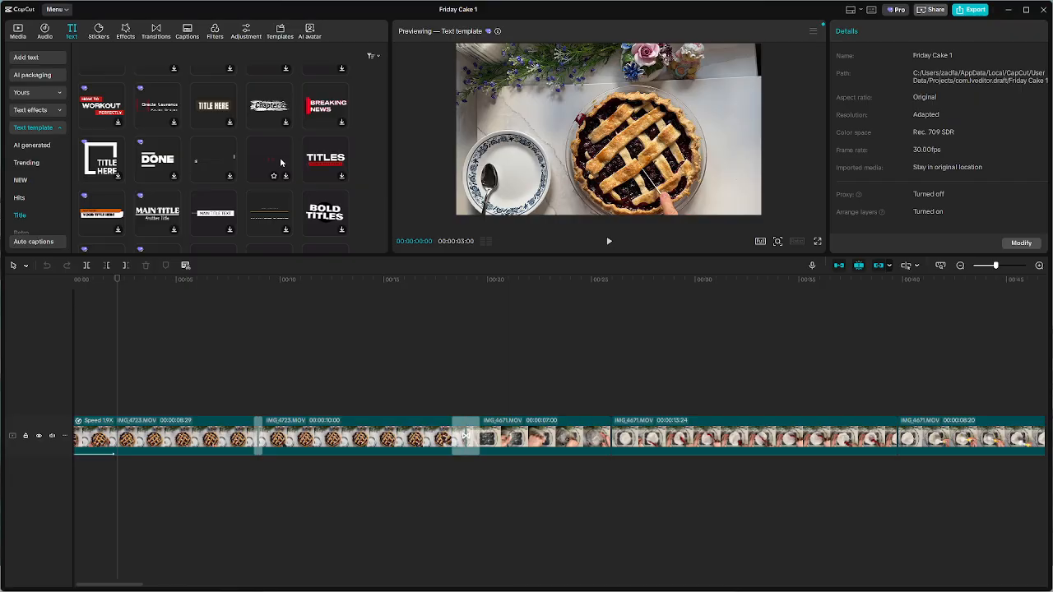
scroll(281, 161, down, 1)
scroll(280, 164, down, 1)
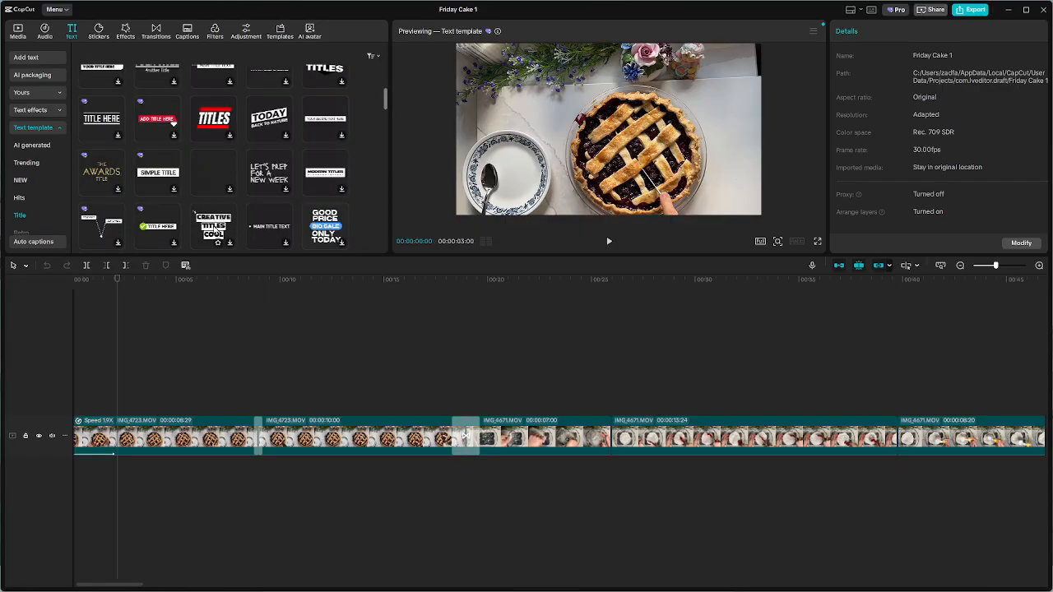
scroll(214, 230, down, 2)
click(217, 124)
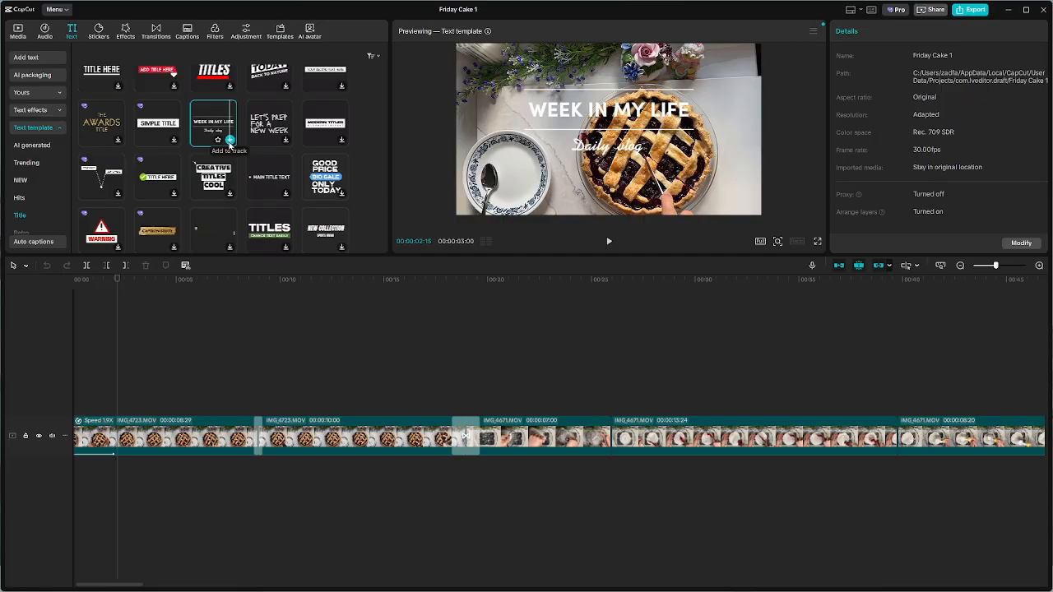
click(229, 141)
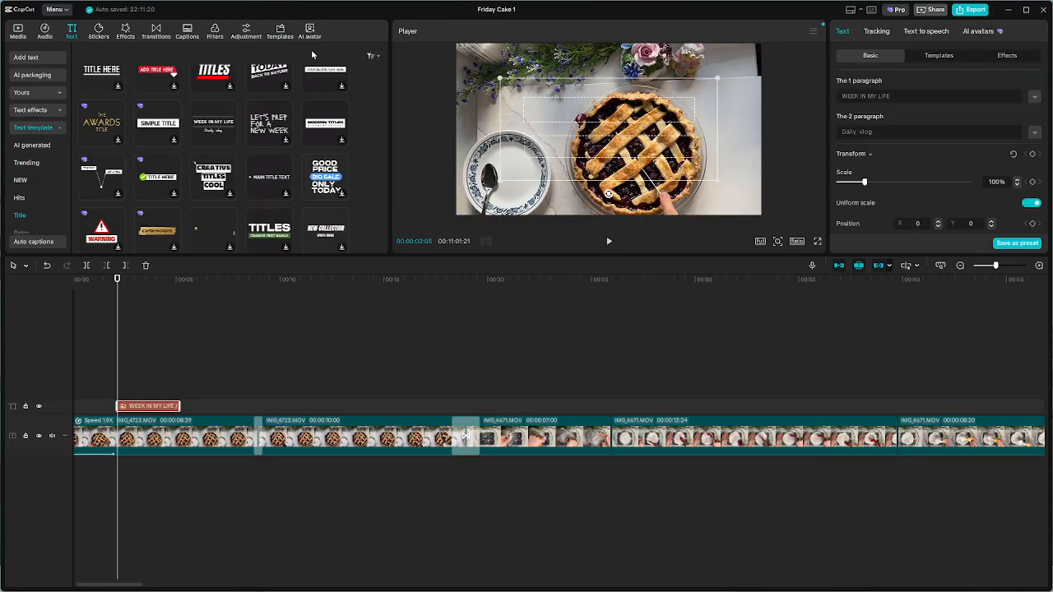
Look further through the Title category and add the TITLE HERE template with the cyan circles to the timeline
scroll(255, 206, down, 1)
scroll(257, 211, down, 2)
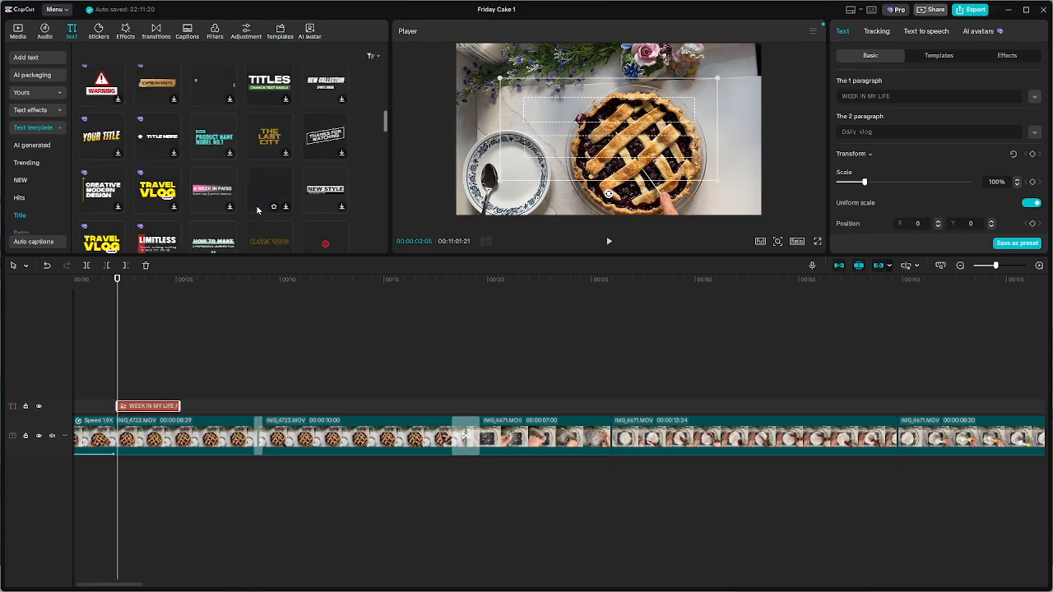
scroll(256, 210, down, 1)
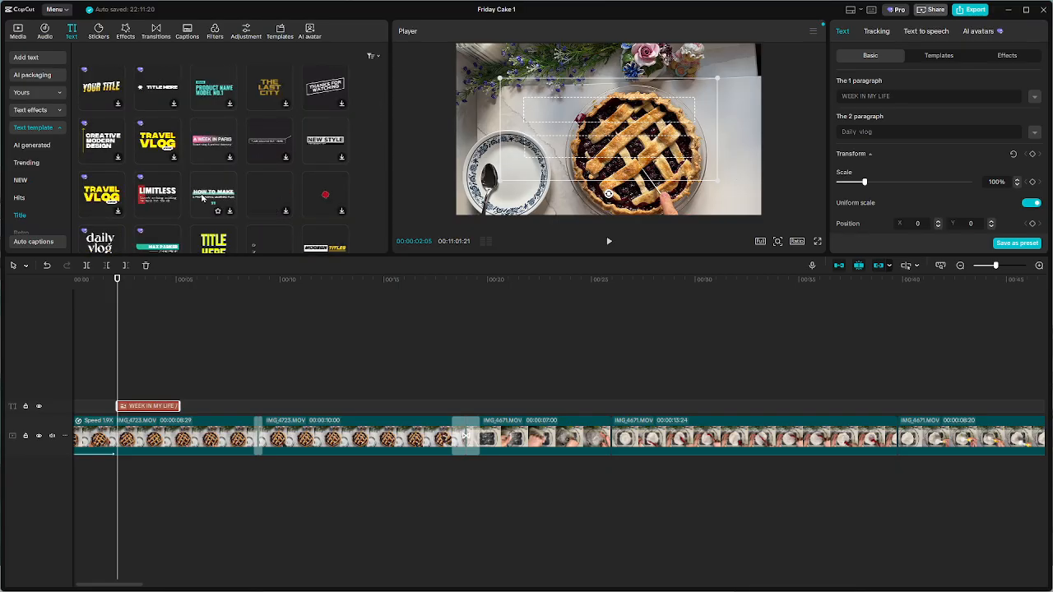
scroll(268, 170, down, 2)
scroll(264, 177, down, 5)
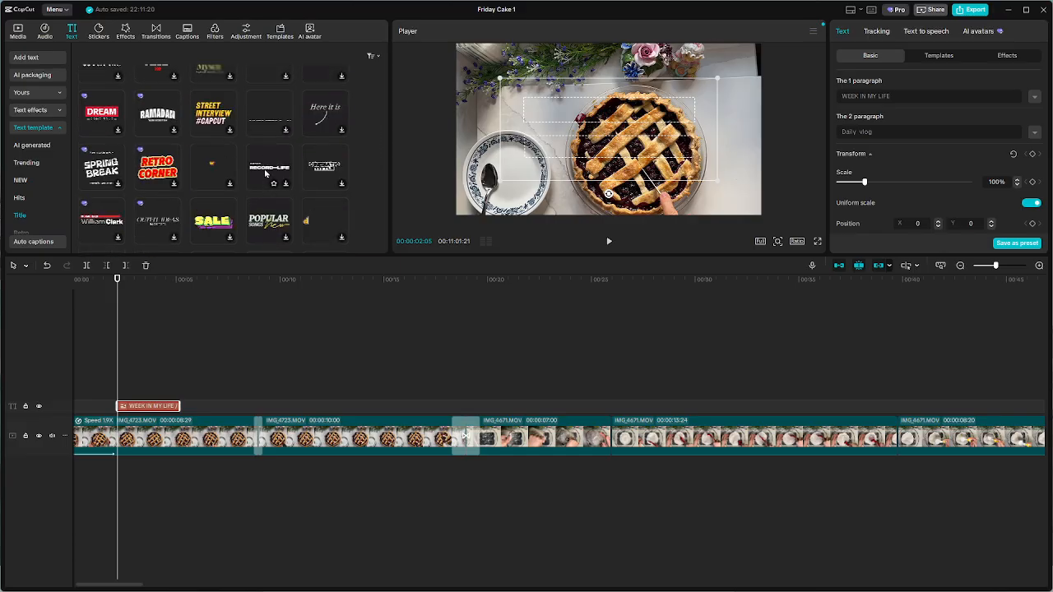
scroll(270, 151, down, 2)
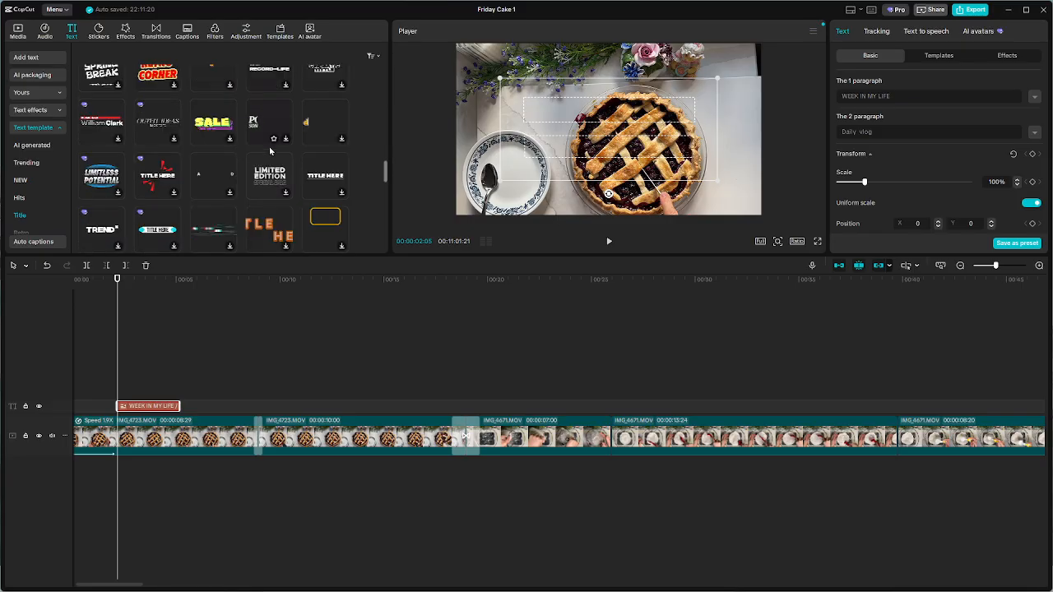
scroll(270, 172, down, 1)
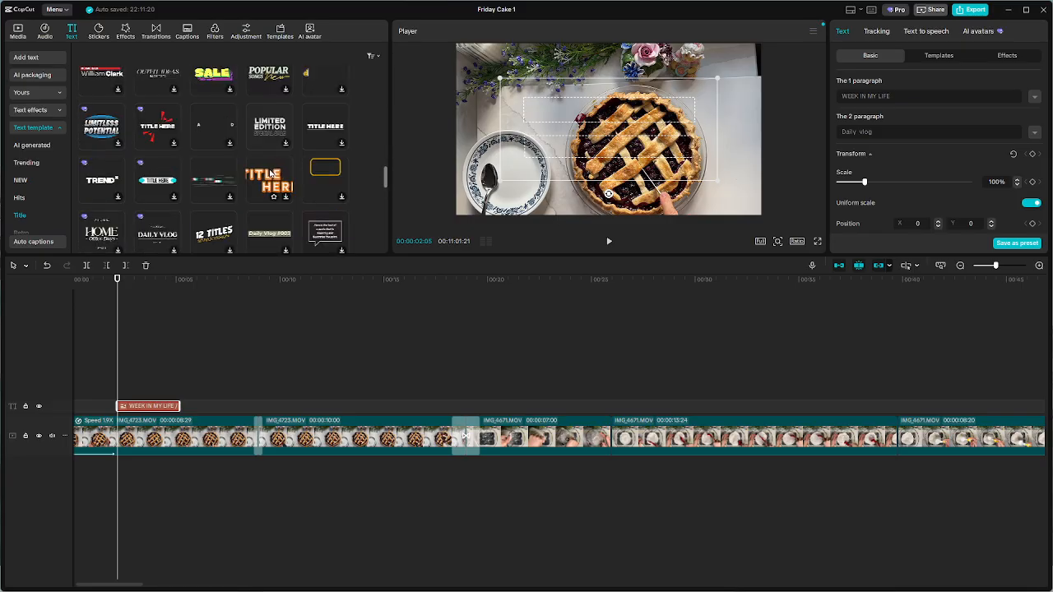
click(169, 182)
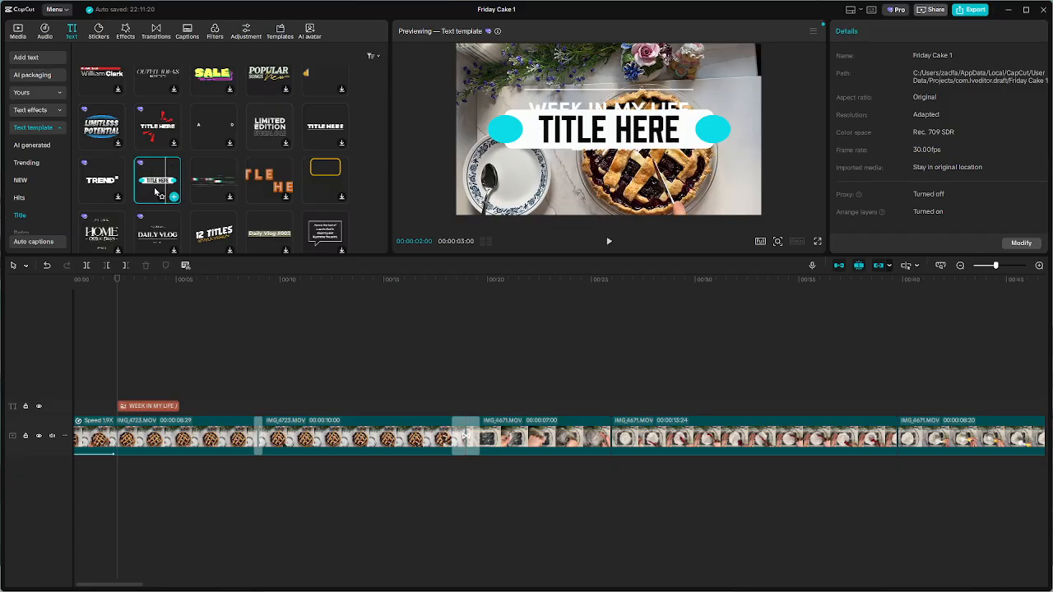
click(174, 197)
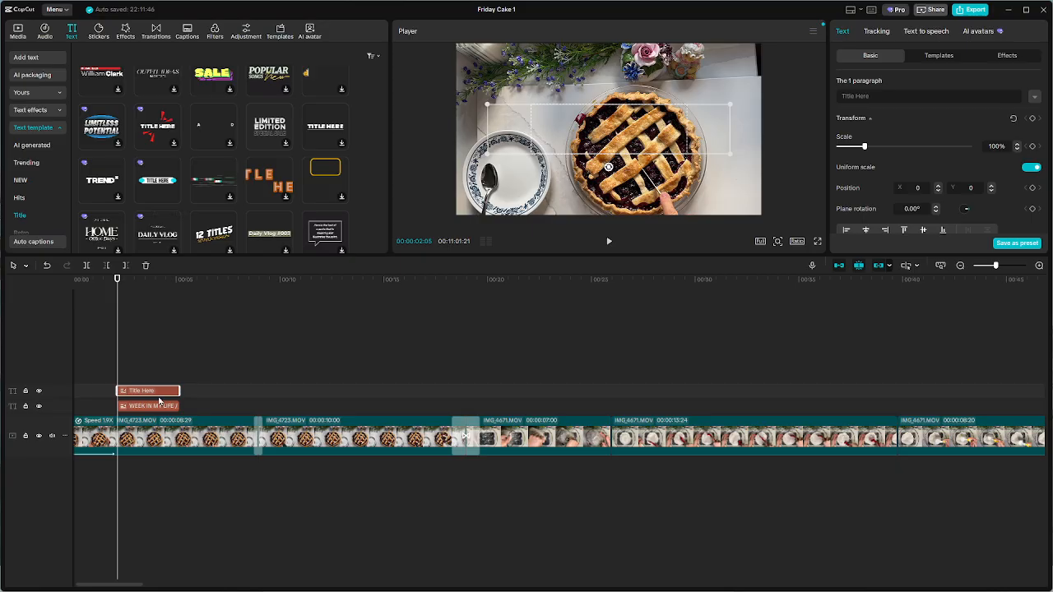
Move the Title Here clip past the end of the WEEK IN MY LIFE clip and play it back
drag(153, 393, 262, 391)
click(242, 341)
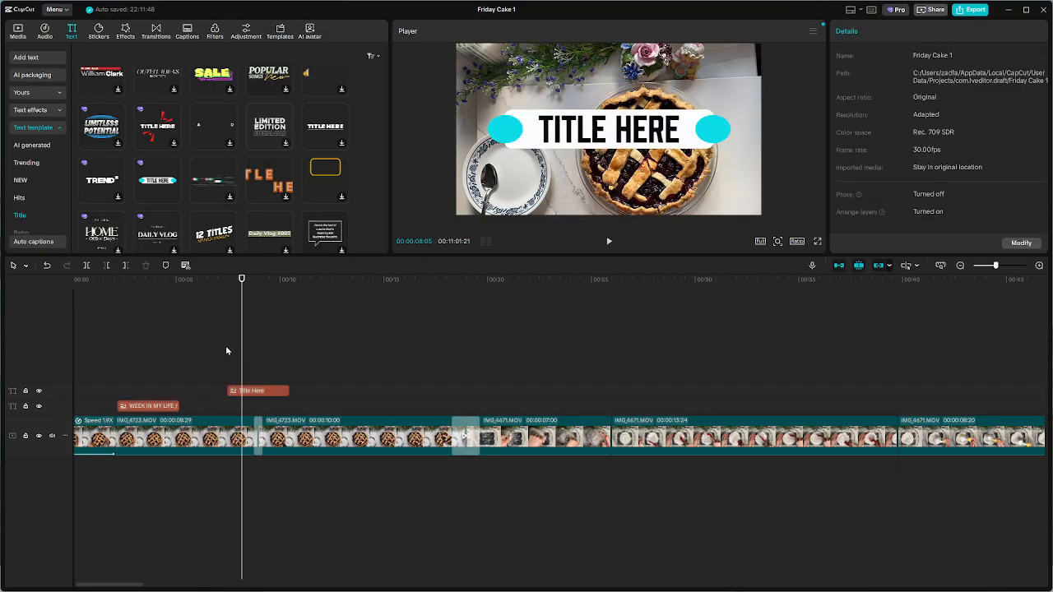
key(space)
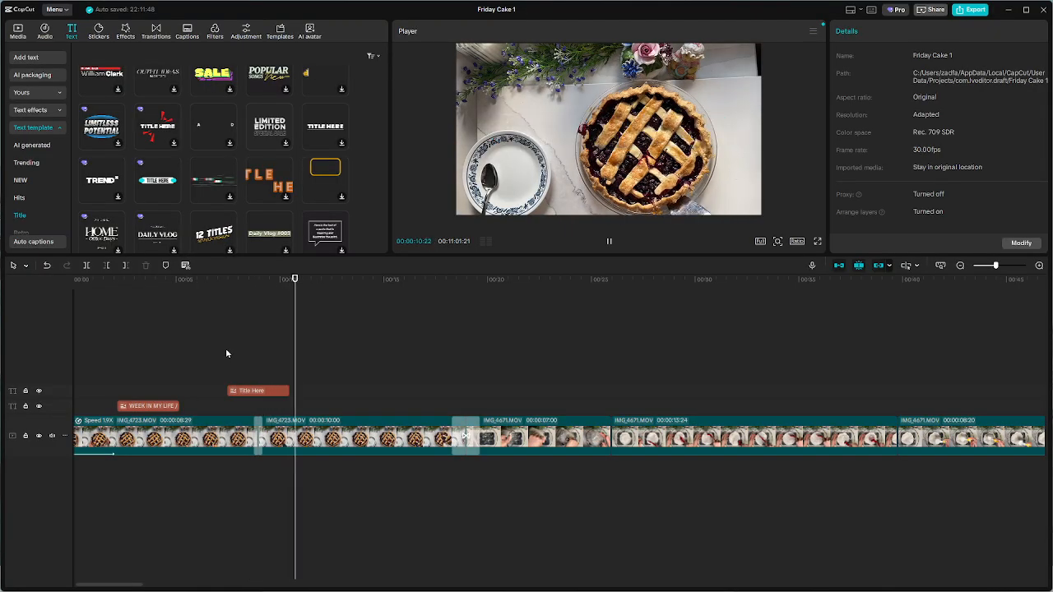
key(space)
Play back the WEEK IN MY LIFE title from its start and delete the Title Here clip
click(120, 347)
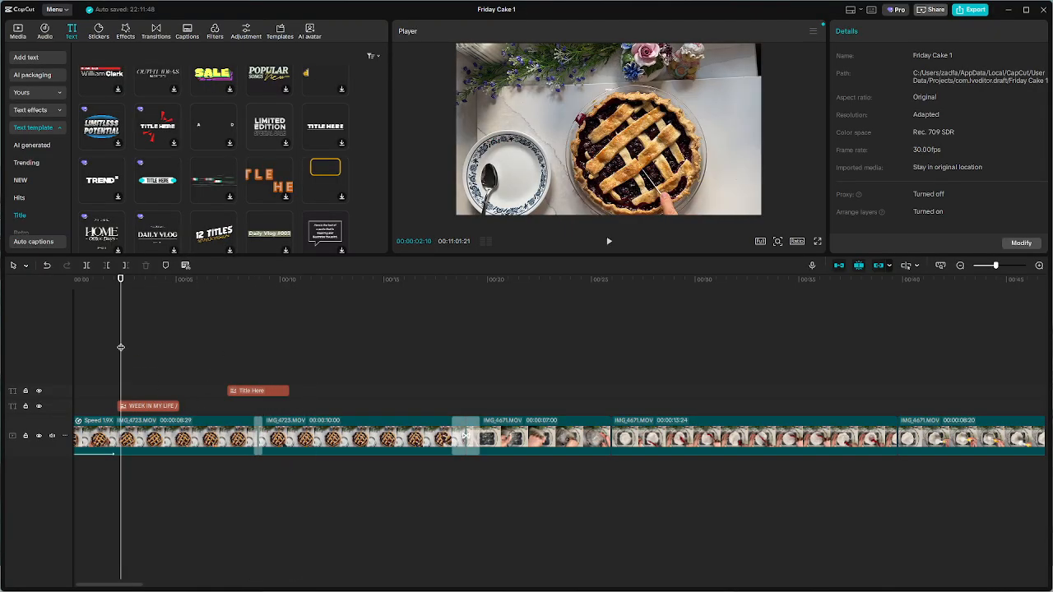
key(space)
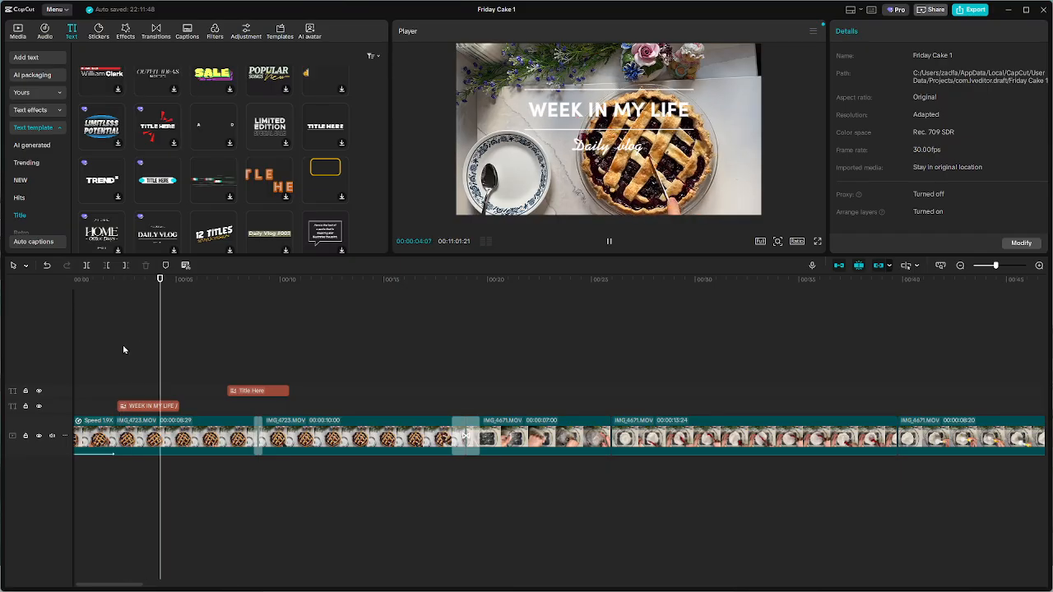
key(space)
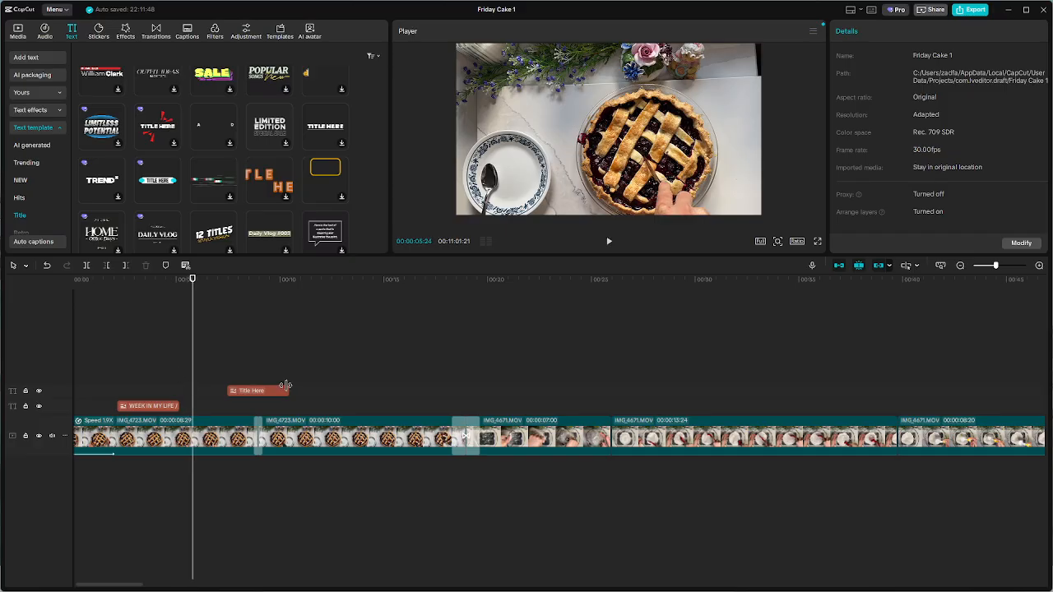
click(263, 393)
key(Delete)
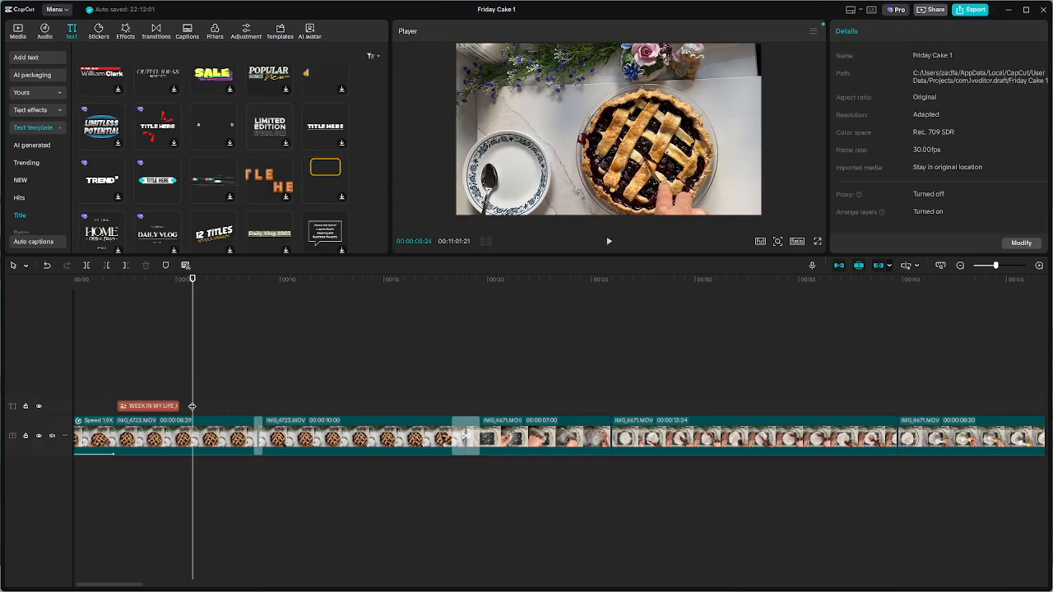
Lengthen the WEEK IN MY LIFE title to end at the transition before the 10-second IMG_4723.MOV clip, and place the playhead within it
click(140, 409)
click(135, 375)
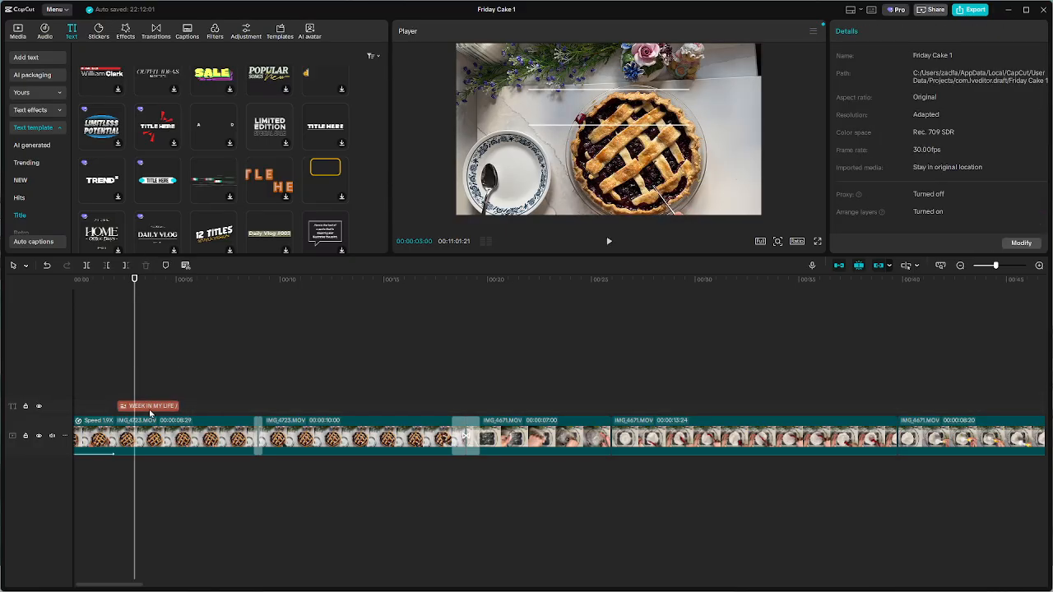
click(149, 408)
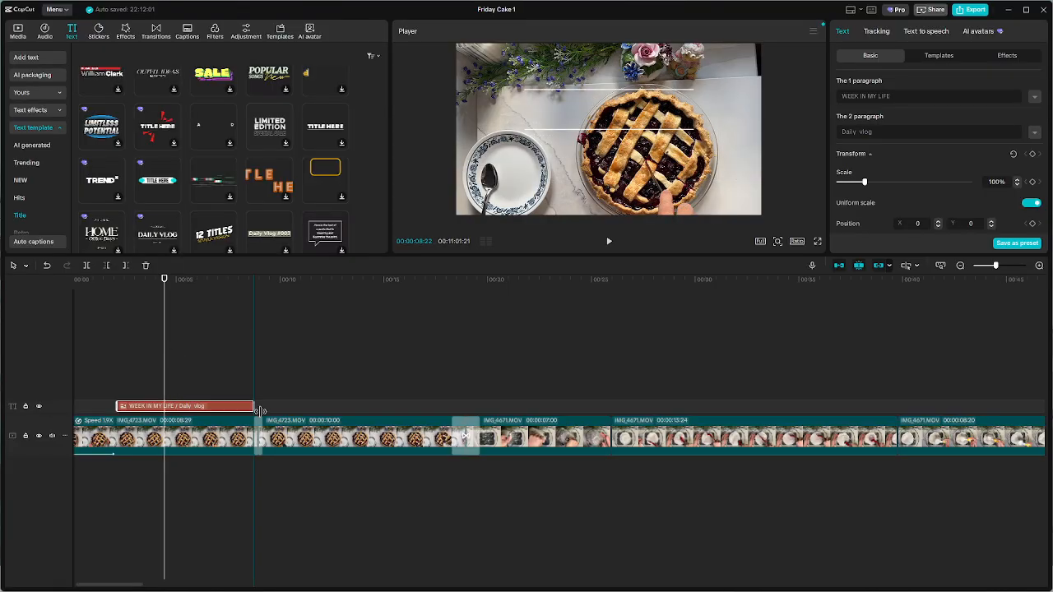
click(181, 363)
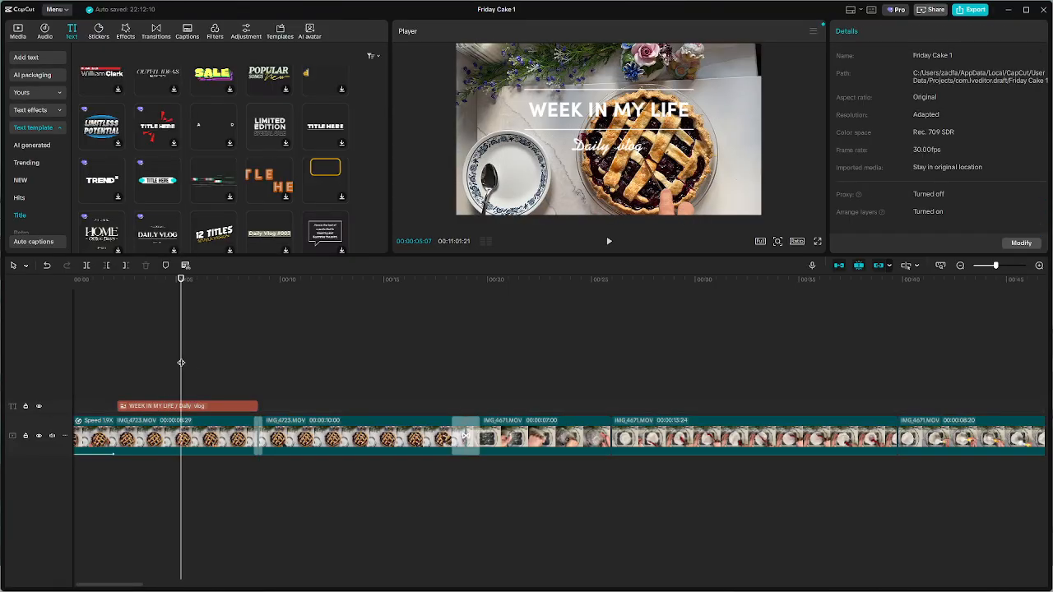
Replace the title's WEEK IN MY LIFE line with "Welcome to"
click(596, 113)
double_click(582, 115)
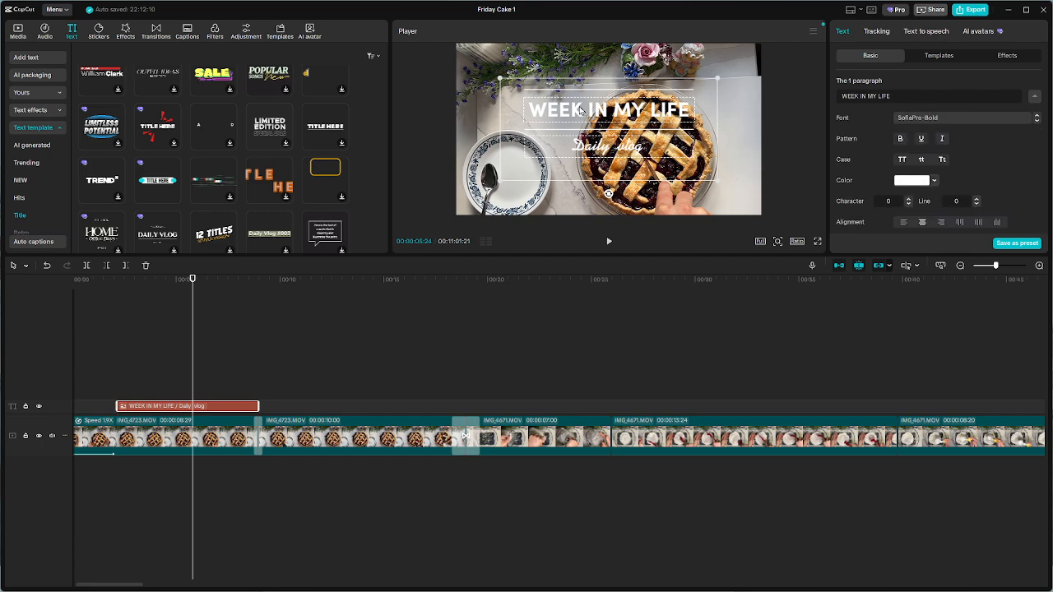
key(ctrl+a)
text(We)
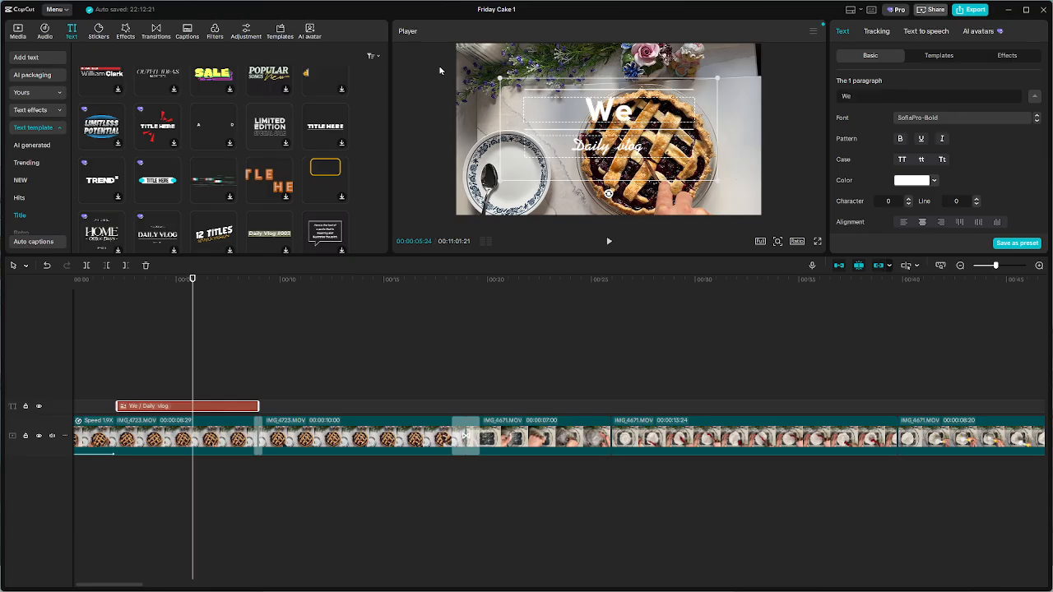
text(lcome )
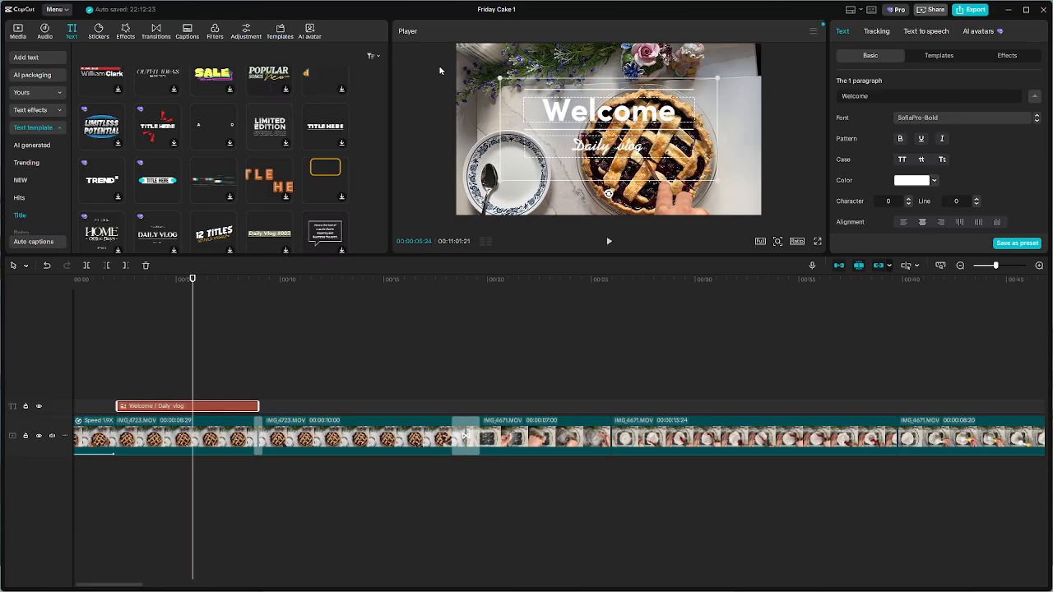
text(to)
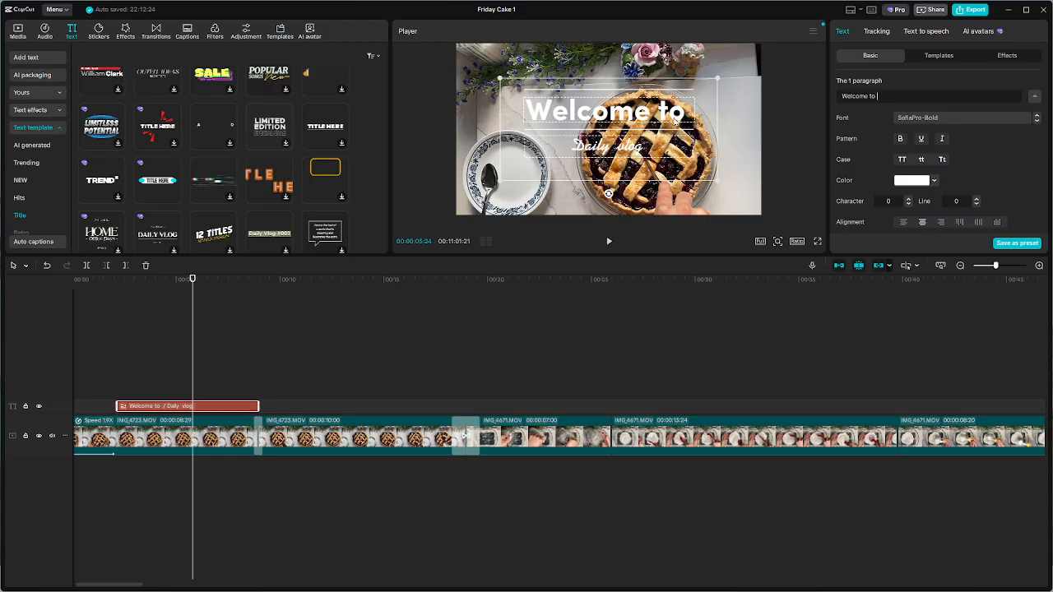
Set the title's first paragraph to "Friday Cake"
key(ctrl+a)
click(639, 118)
drag(922, 100, 512, 54)
text(Frid)
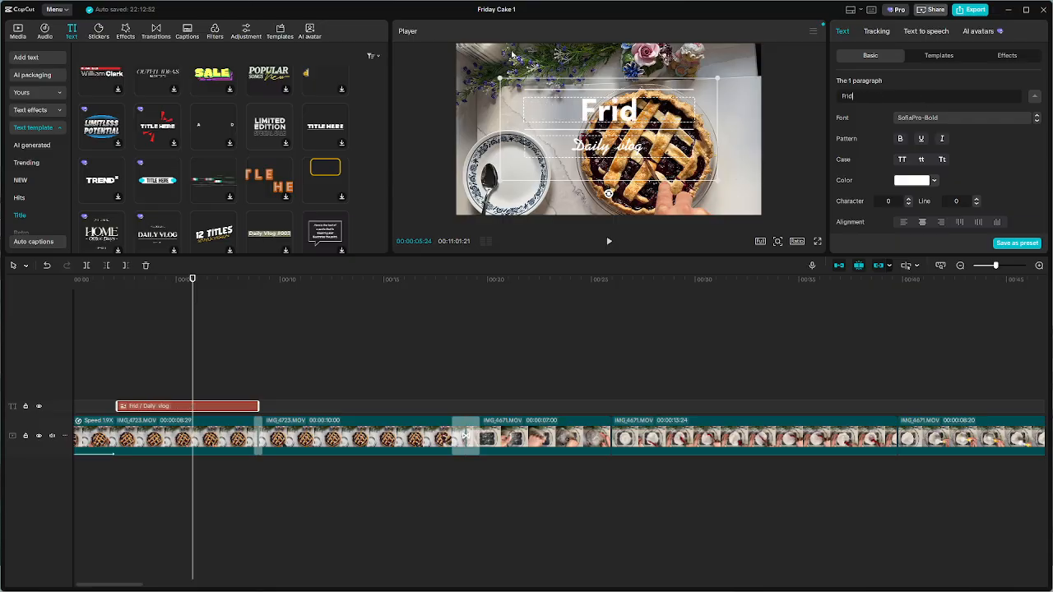
text(ay)
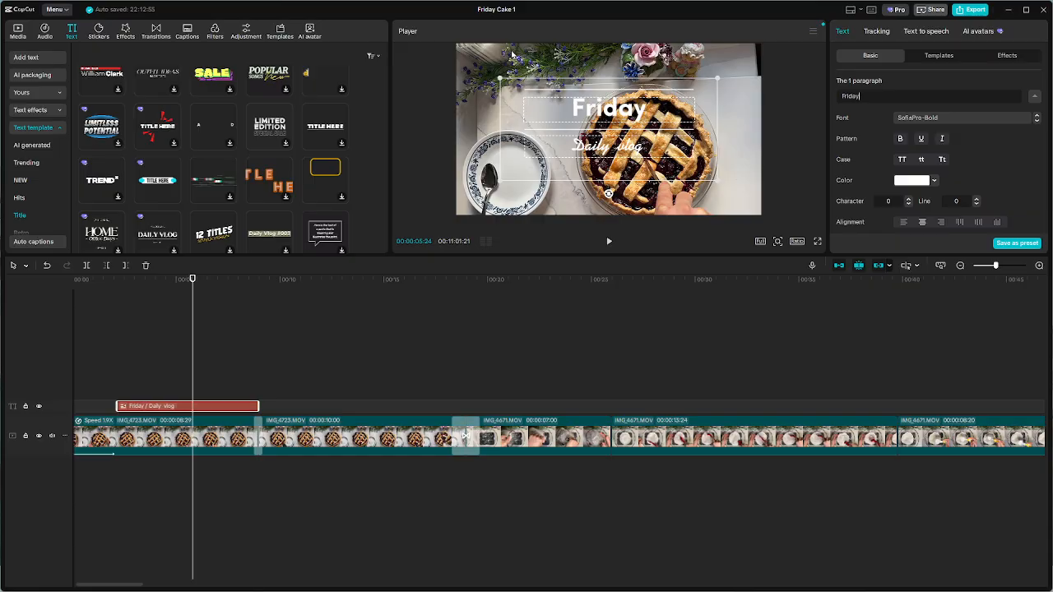
text( Cake)
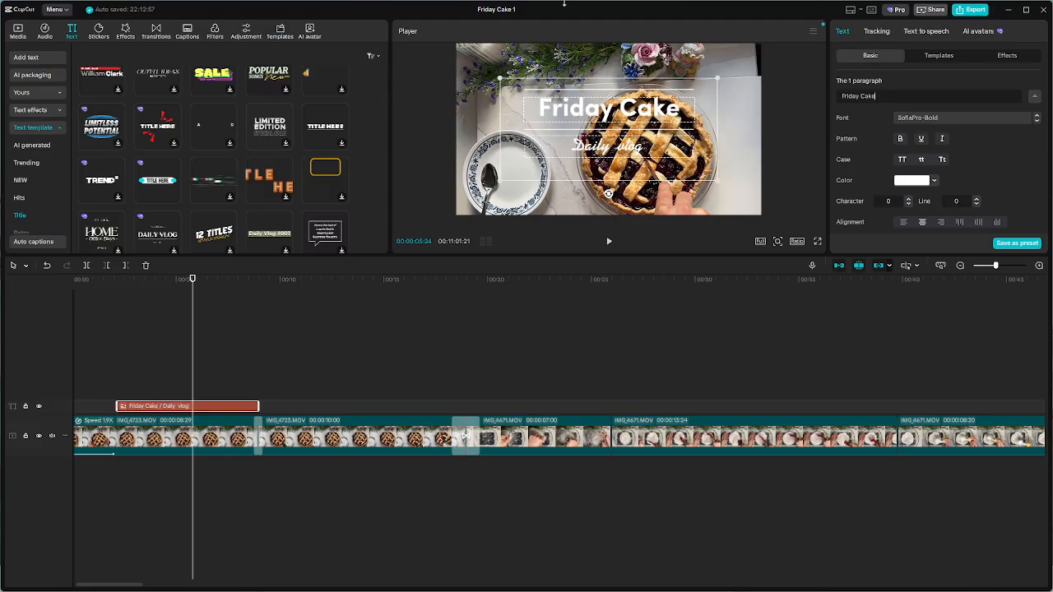
Replace the "Daily vlog" text in the title's second paragraph with "Easy"
click(766, 103)
click(630, 121)
click(607, 148)
drag(906, 97, 292, 3)
text(W)
key(BackSpace)
text(Ea)
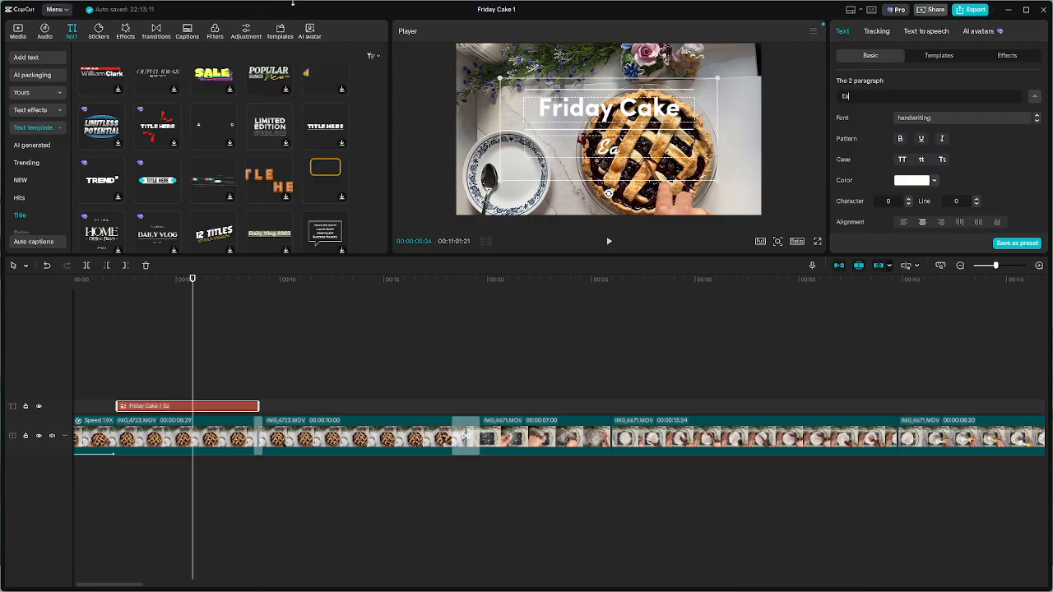
text(sy - and)
key(BackSpace)
key(BackSpace)
key(BackSpace)
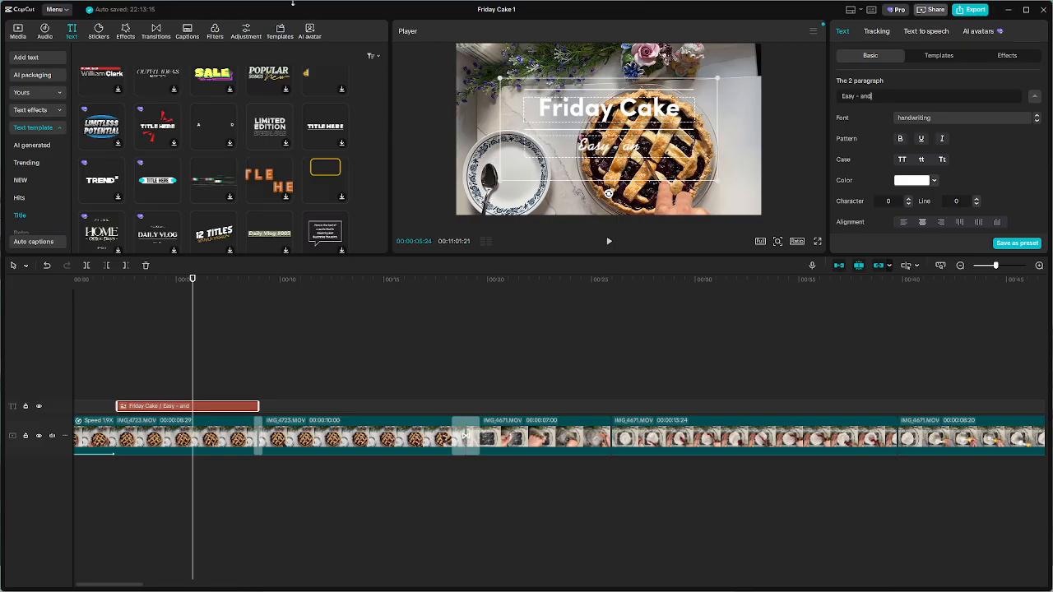
key(BackSpace)
key(BackSpace)
key(BackSpace)
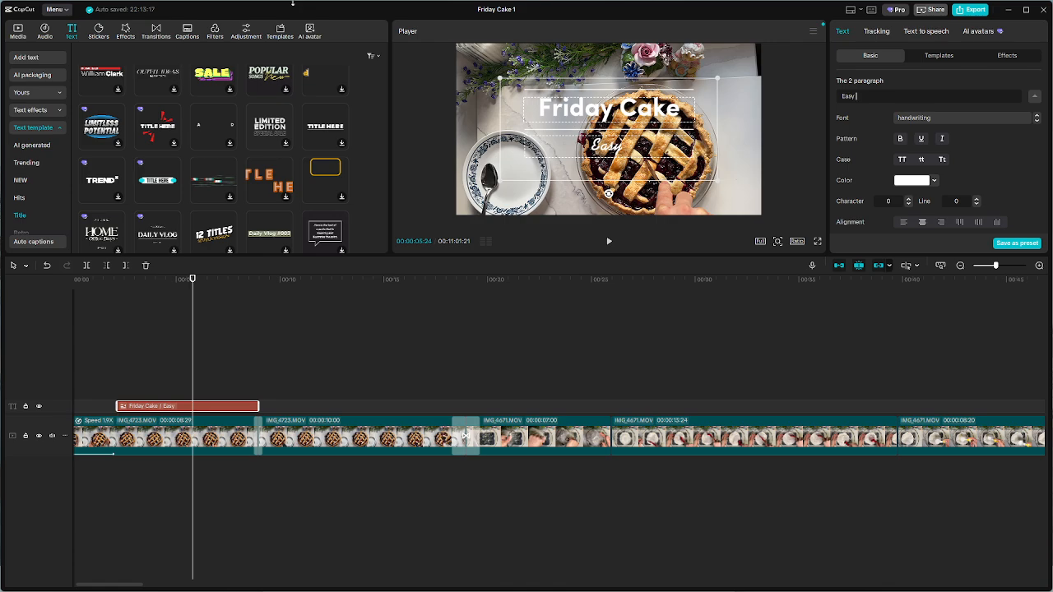
Extend the title's second paragraph to read "Easy & quick"
text(& quic)
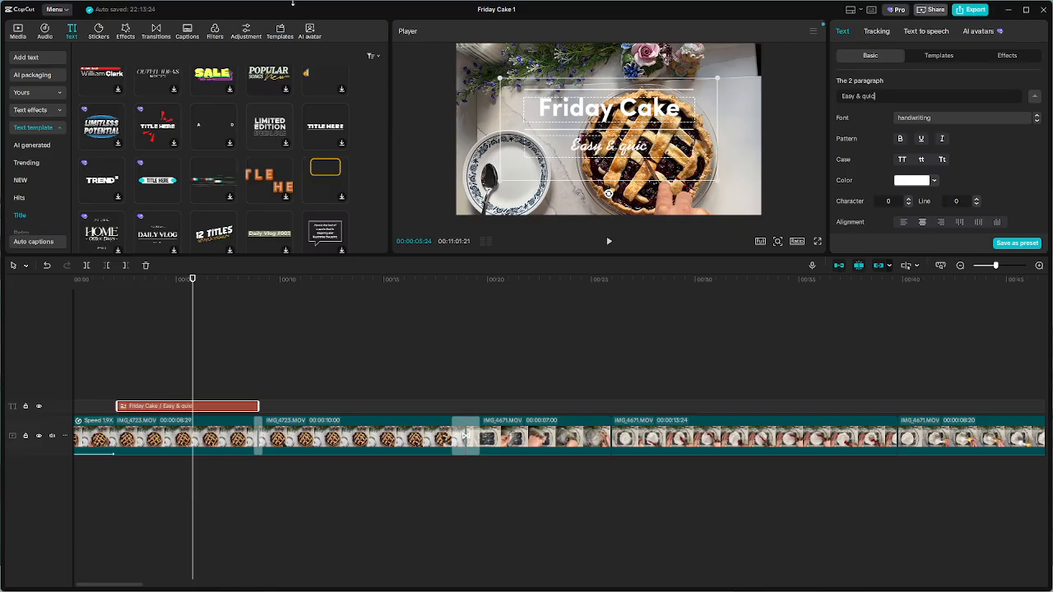
text(k)
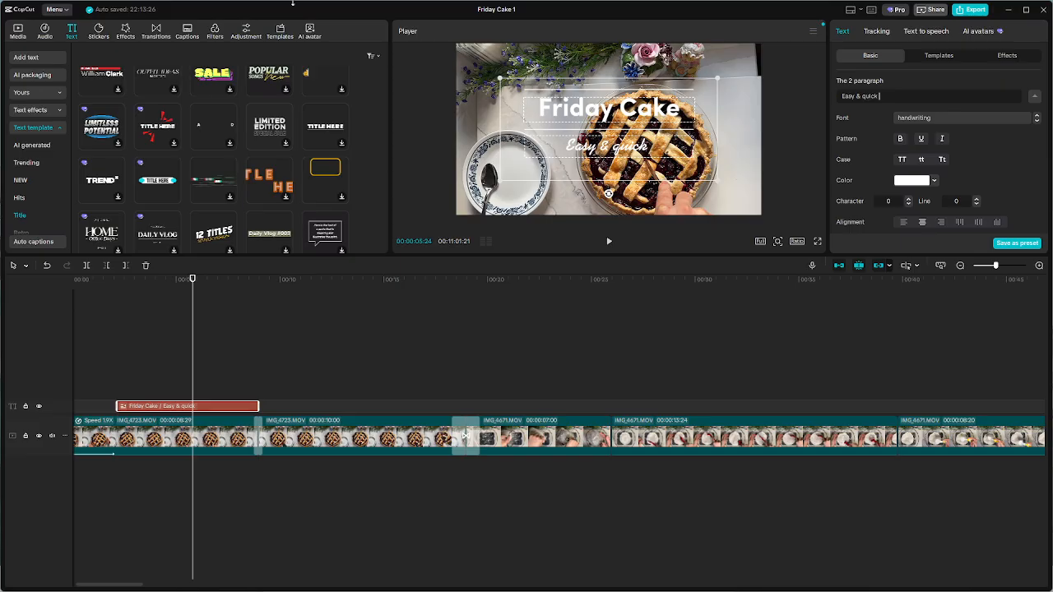
text( R)
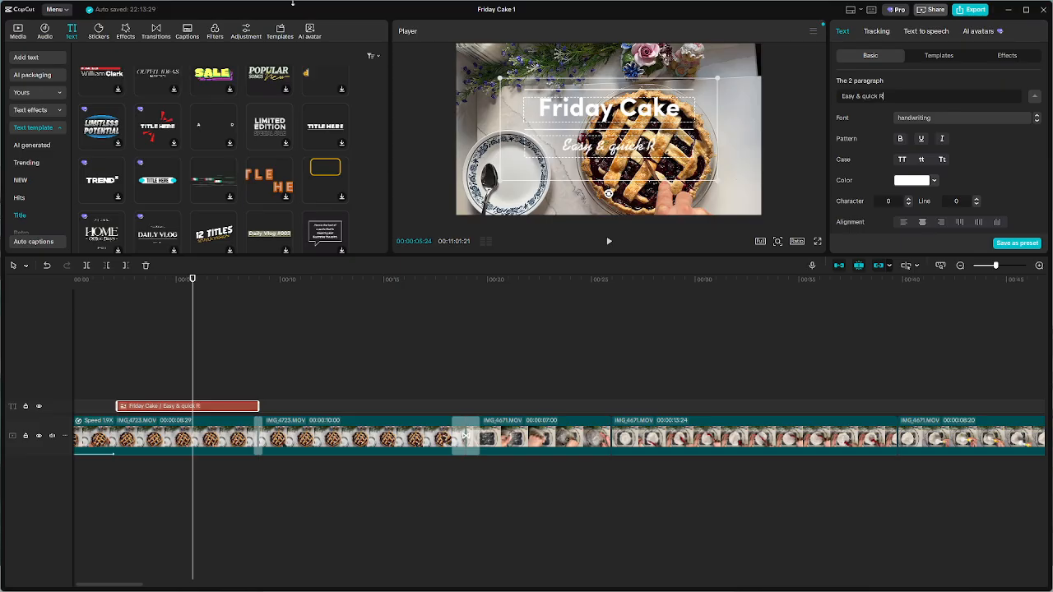
text(e)
key(BackSpace)
key(BackSpace)
key(BackSpace)
key(BackSpace)
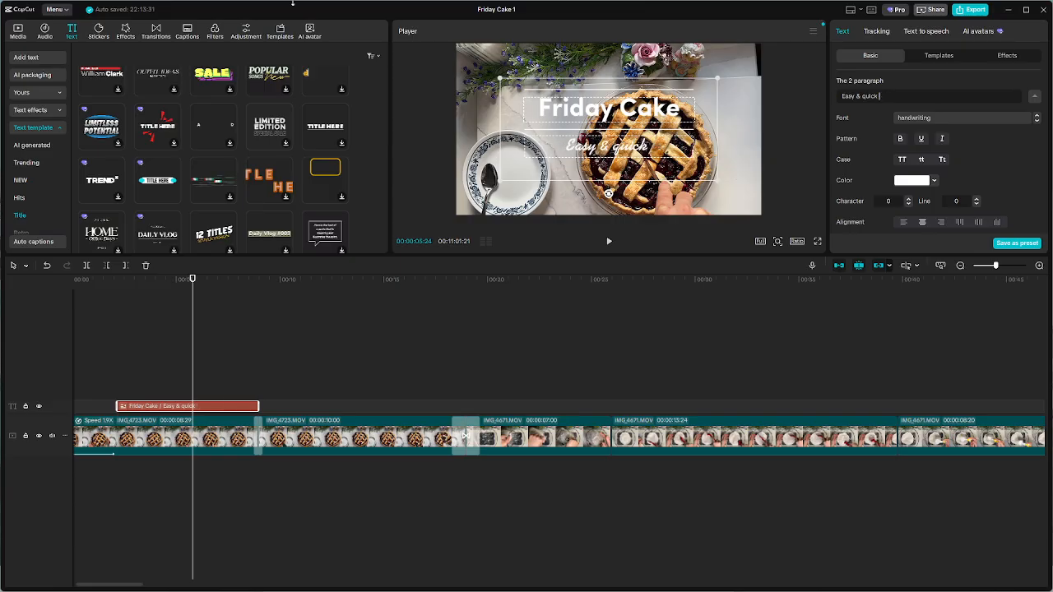
Capitalize the last word of the title's second paragraph so that it reads "Easy & Quick"
key(BackSpace)
key(BackSpace)
key(BackSpace)
key(BackSpace)
key(BackSpace)
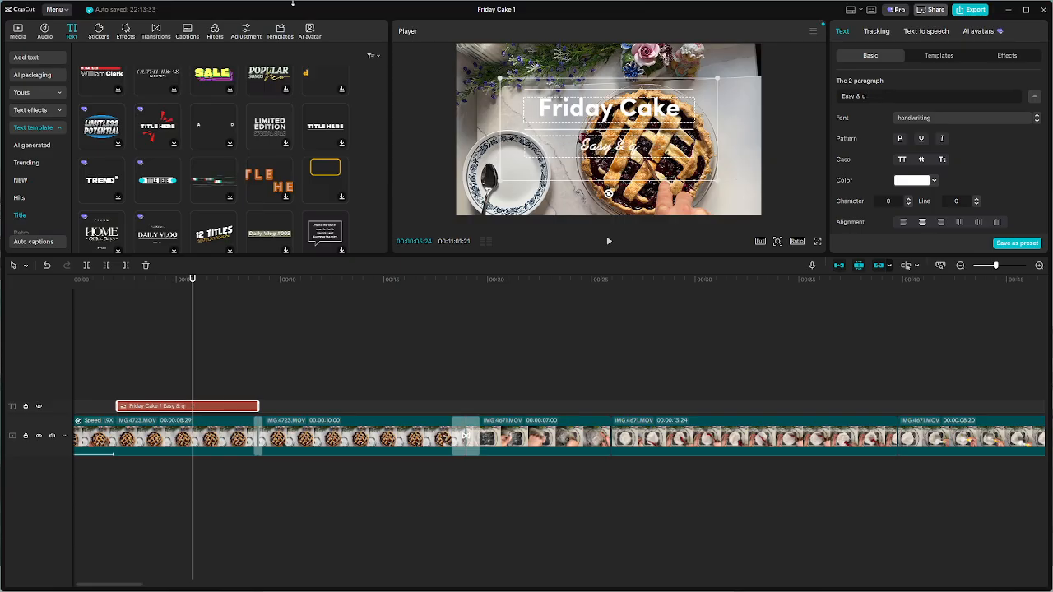
text(Quic)
key(BackSpace)
key(BackSpace)
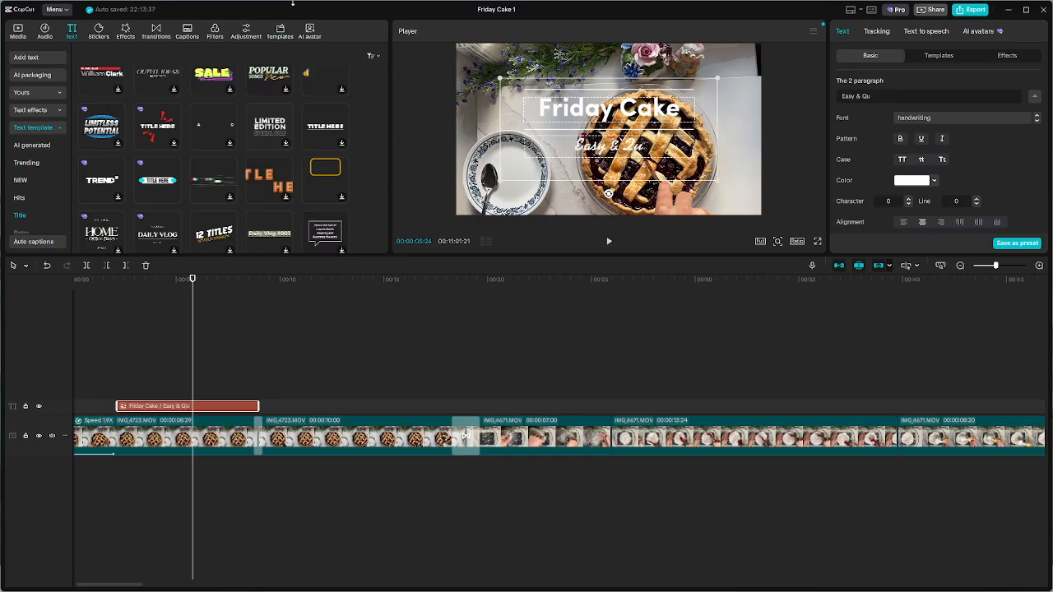
text(ic)
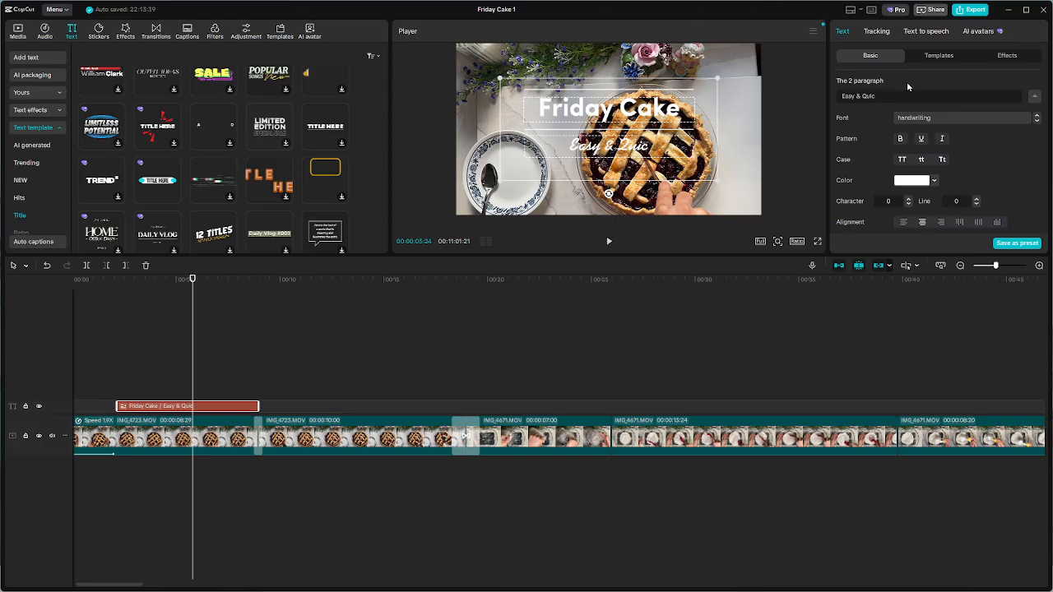
key(BackSpace)
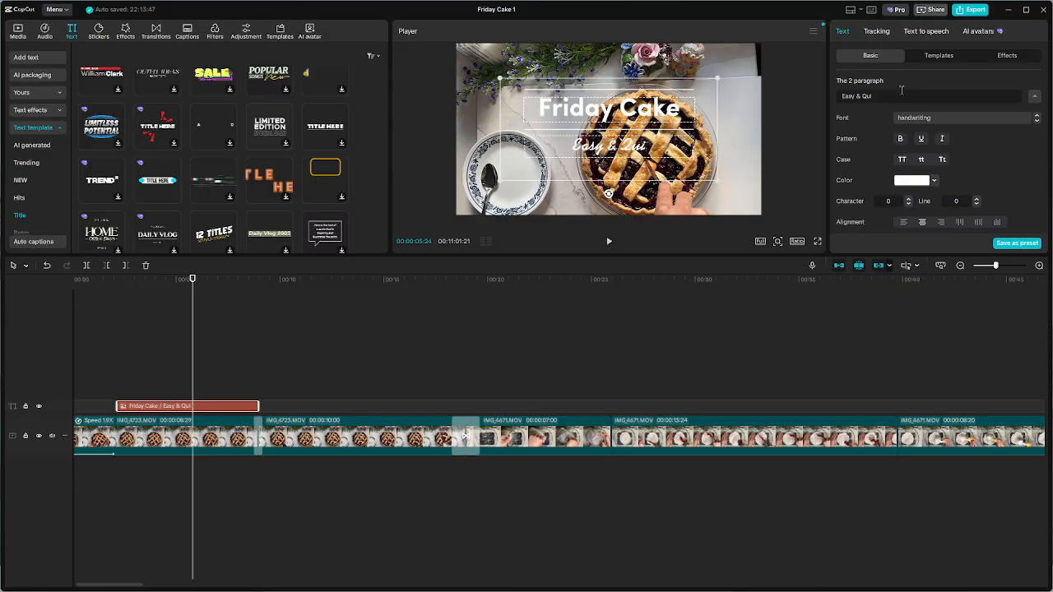
text(ck)
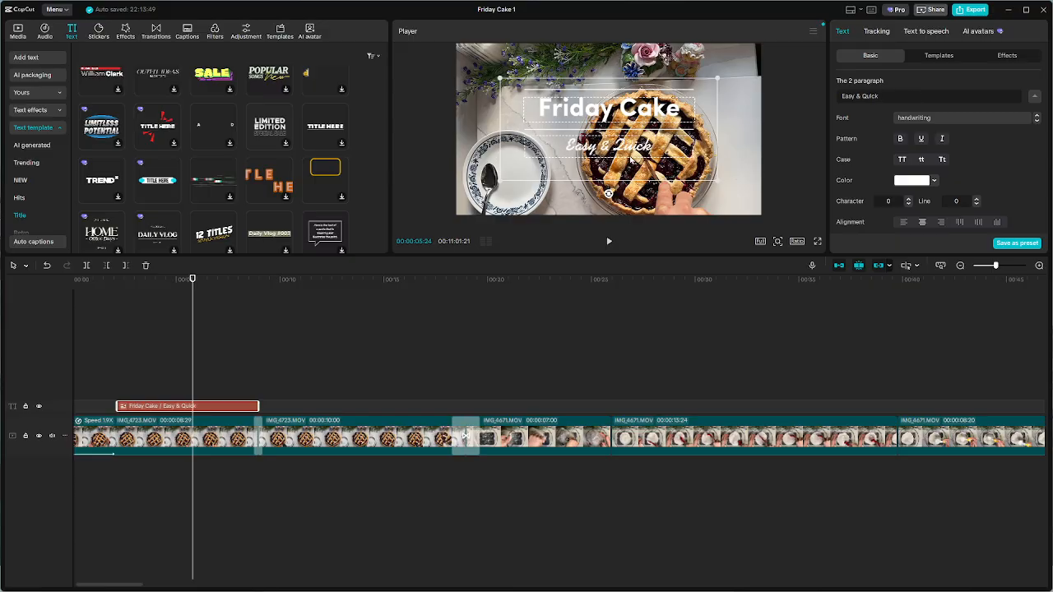
Change the font of the "Easy & Quick" paragraph to SofiaPro
click(932, 118)
click(931, 117)
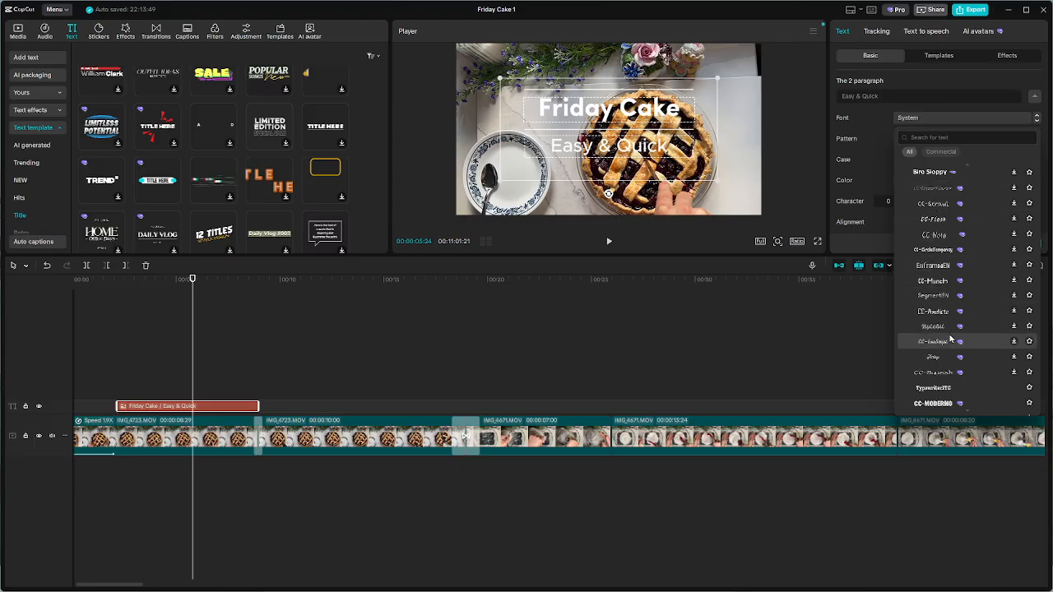
scroll(948, 346, down, 4)
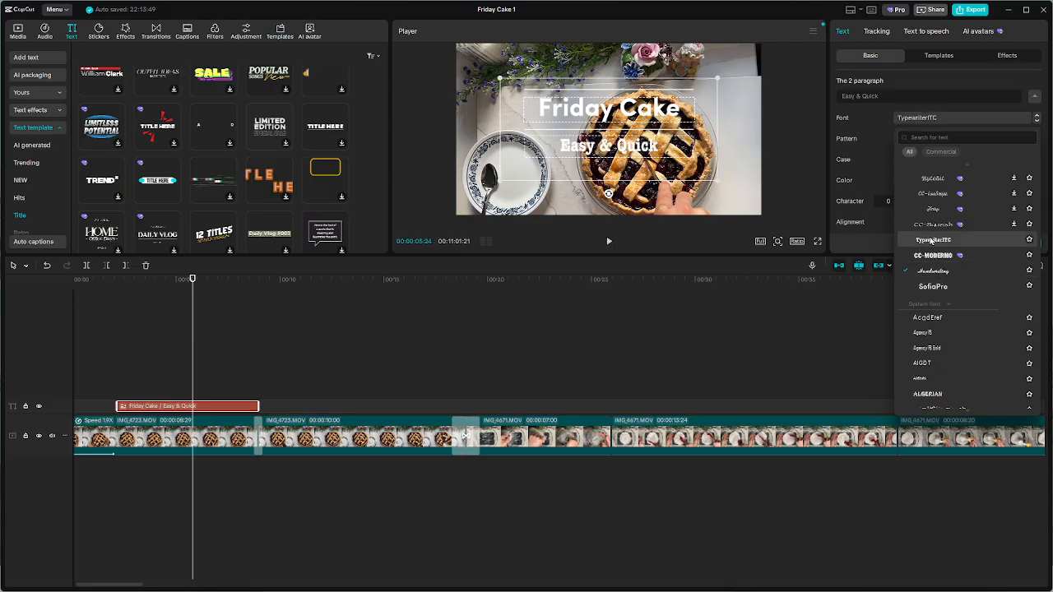
click(935, 288)
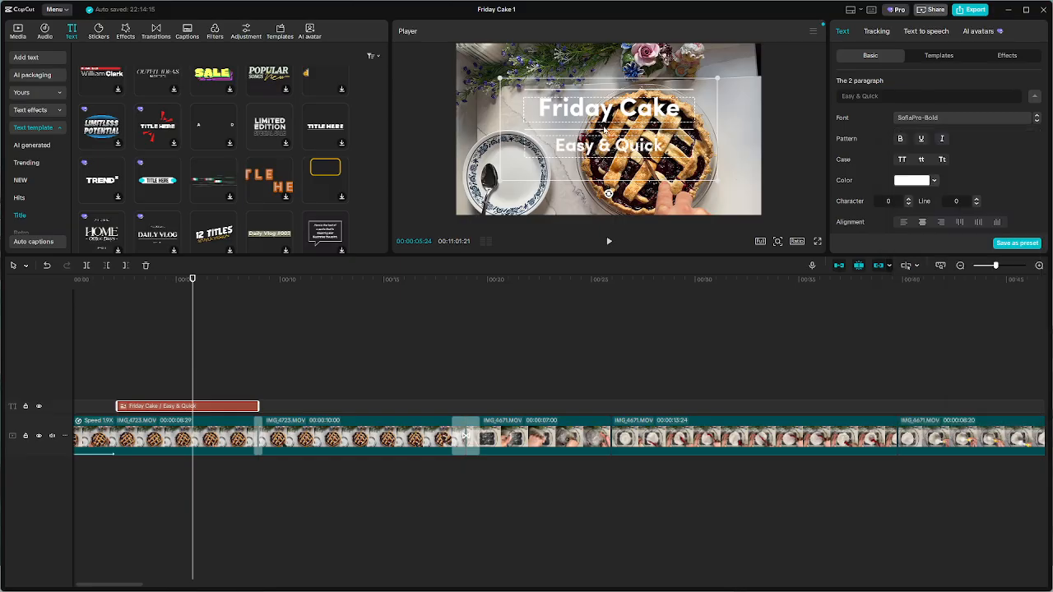
click(955, 115)
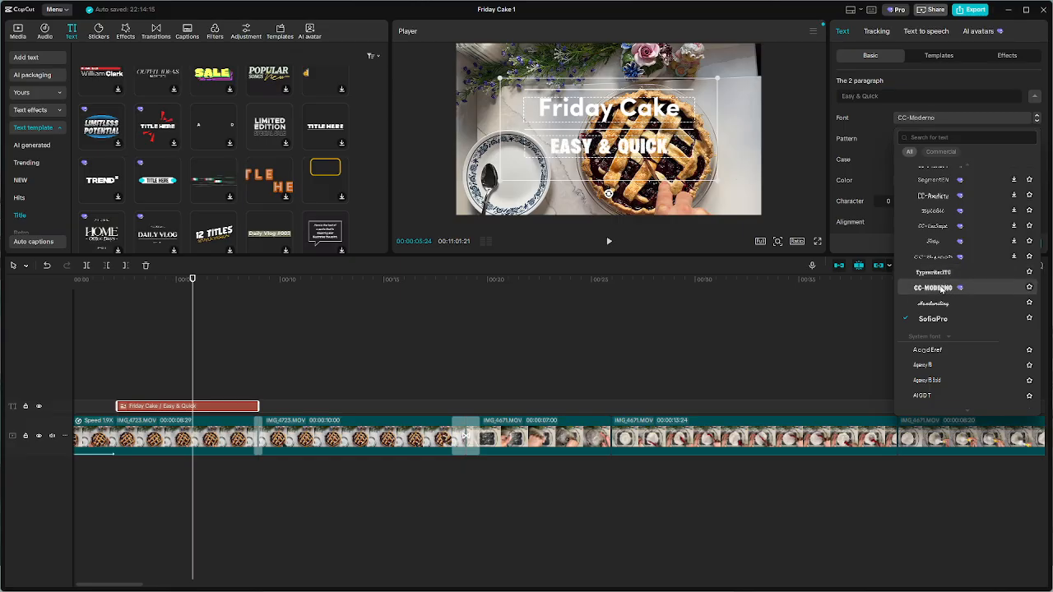
Browse the available fonts for the "Friday Cake" paragraph and set it to CC-Moderno
click(576, 116)
click(589, 115)
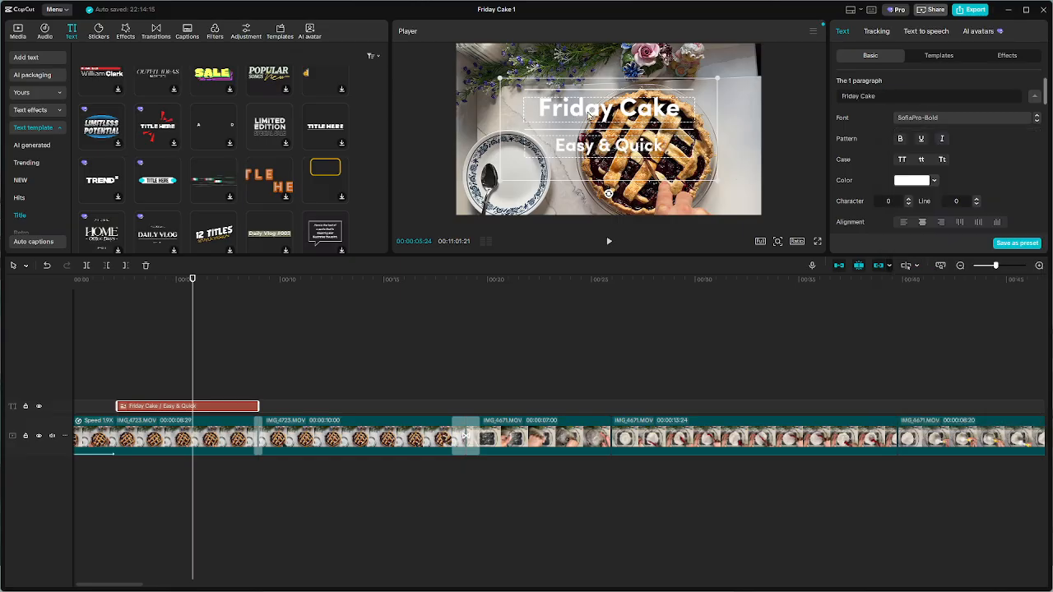
click(955, 119)
click(954, 119)
click(954, 119)
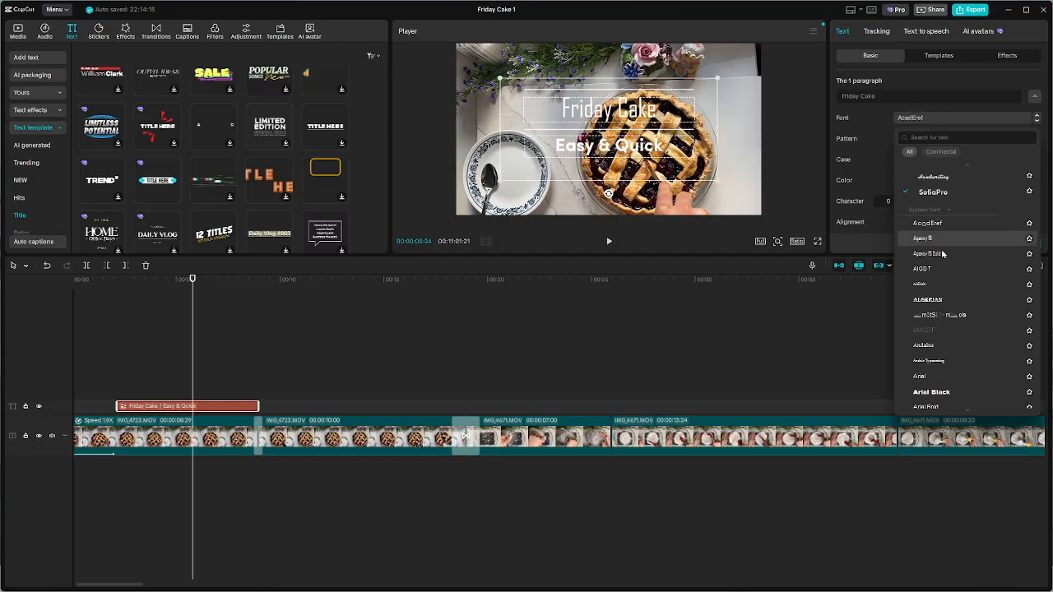
scroll(942, 346, down, 1)
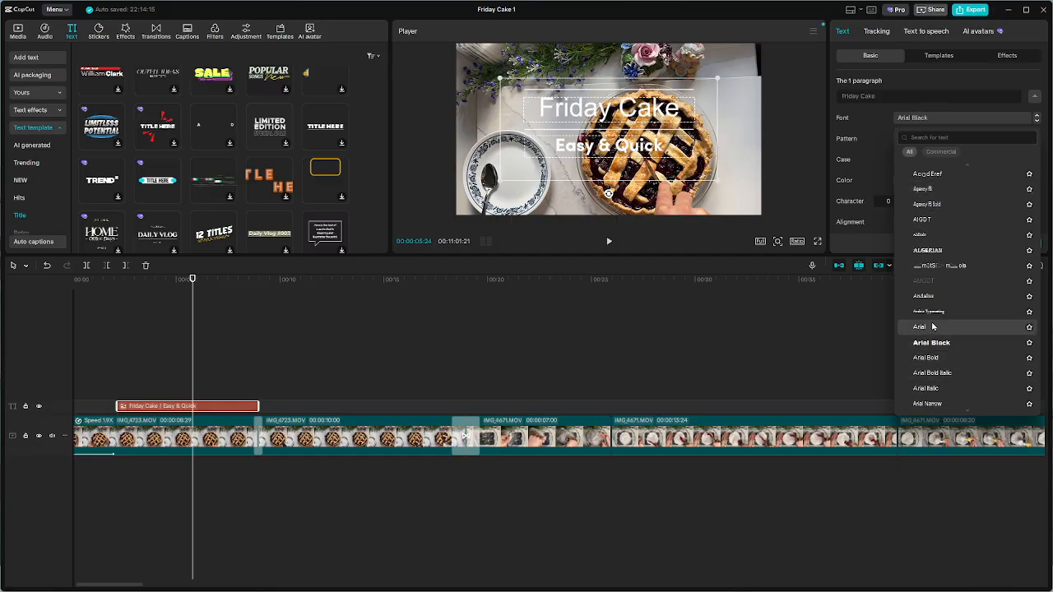
scroll(949, 345, down, 5)
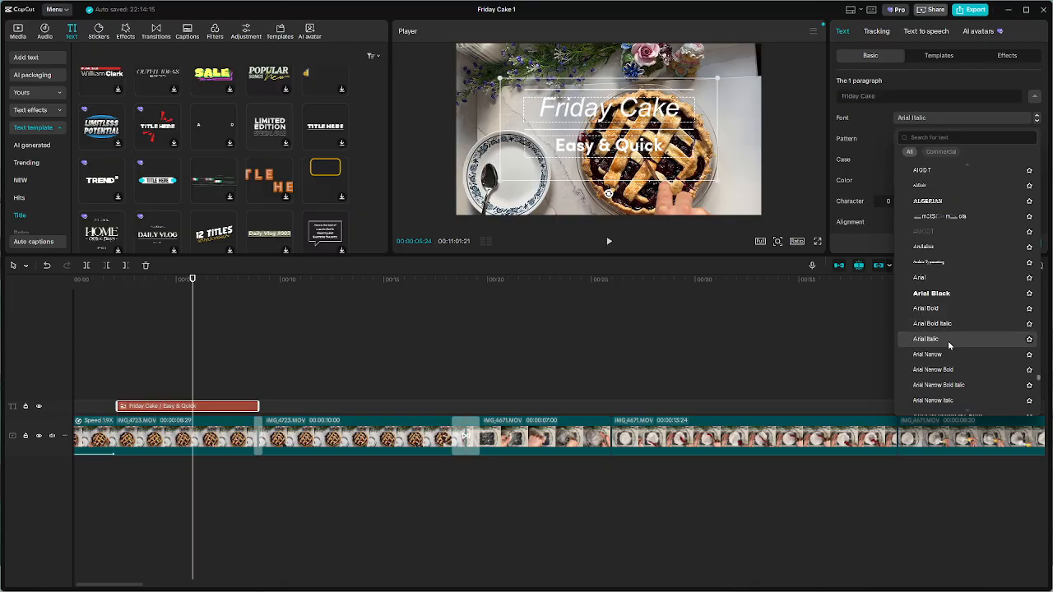
scroll(948, 346, down, 1)
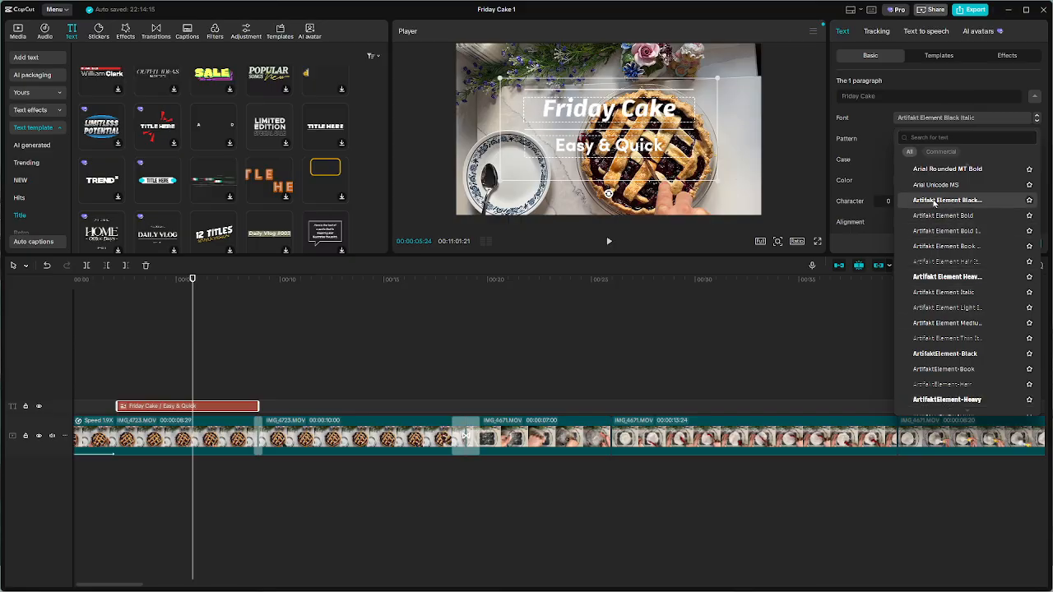
scroll(948, 198, up, 3)
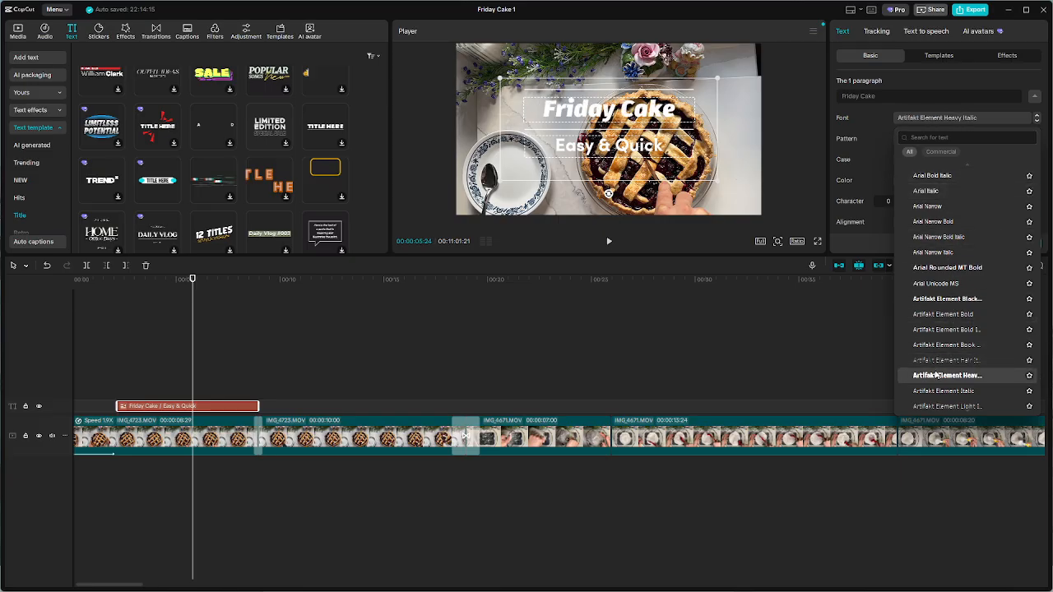
scroll(938, 371, up, 6)
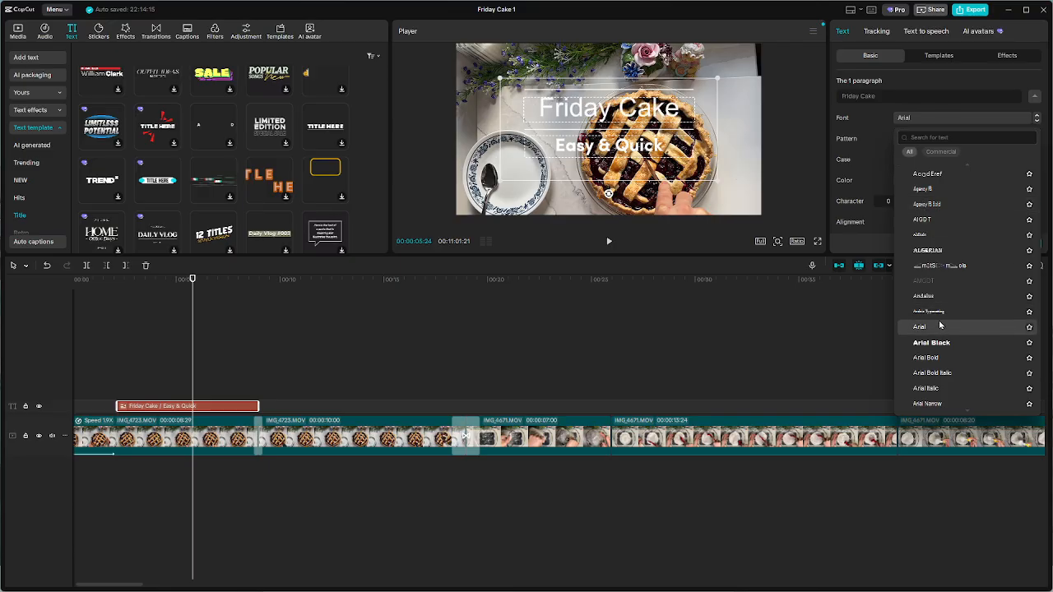
scroll(940, 326, up, 6)
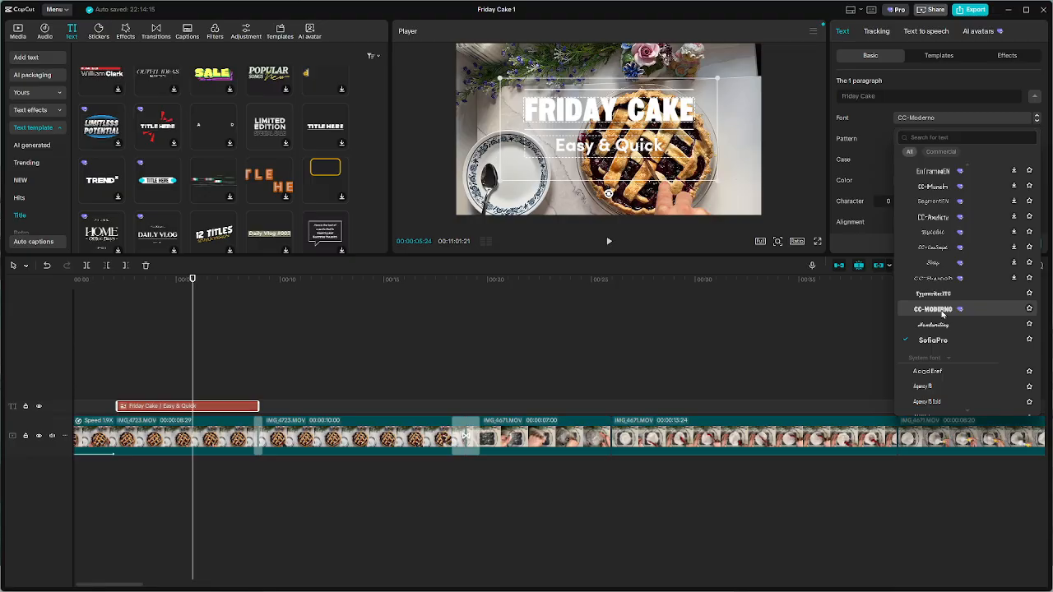
click(942, 311)
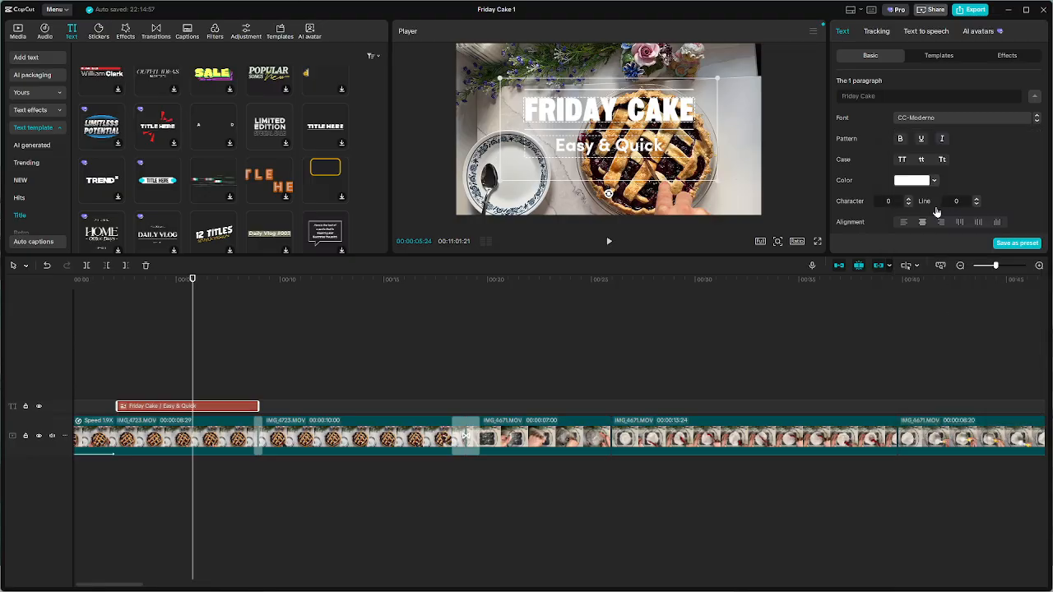
Compare white, yellow and red preset styles on the "Friday Cake" paragraph and apply the white one with a dark shadow
scroll(977, 203, down, 3)
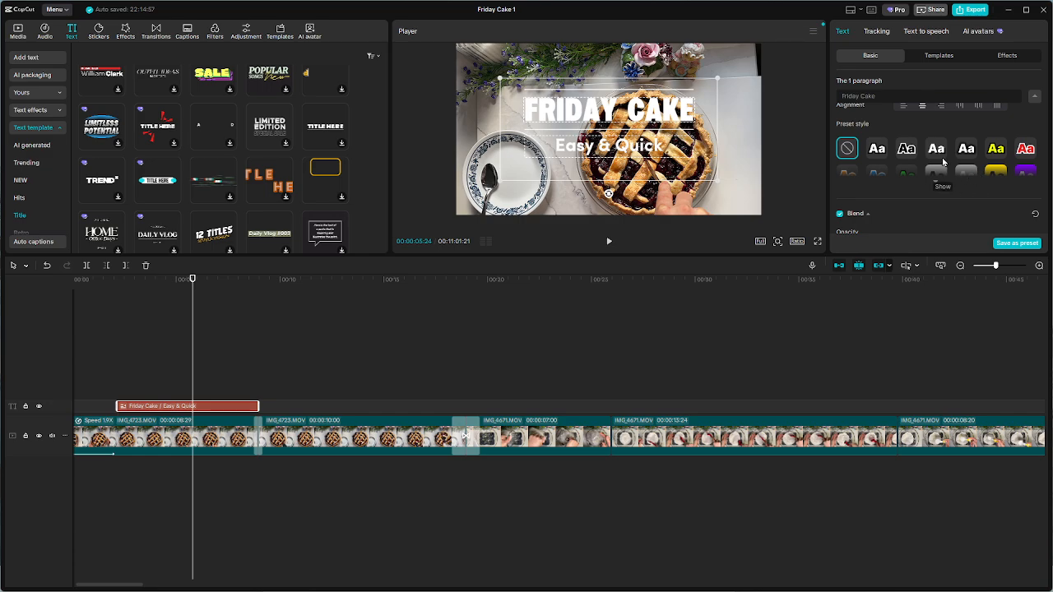
click(967, 149)
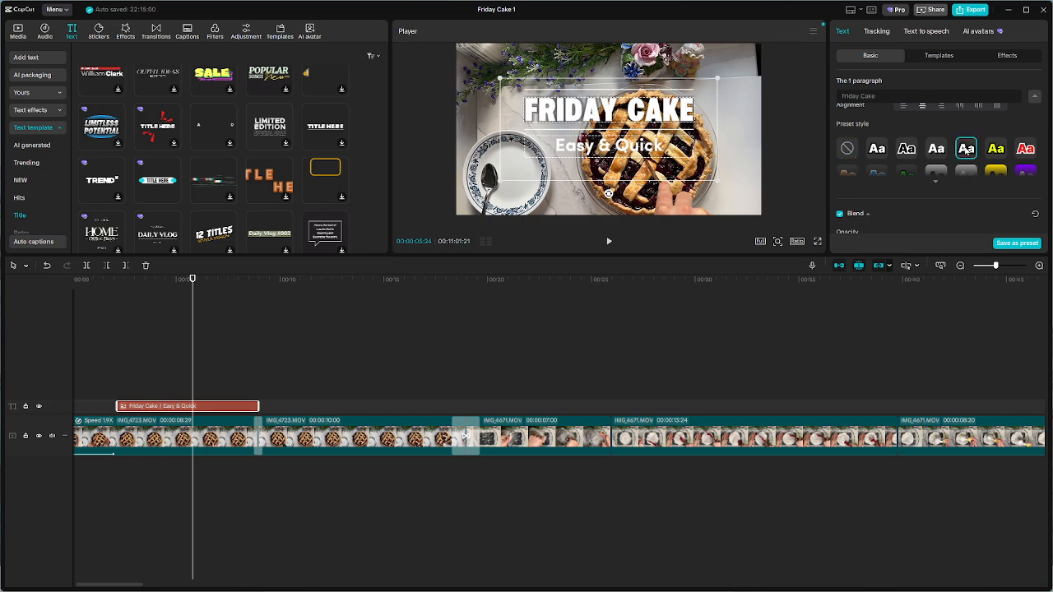
click(942, 152)
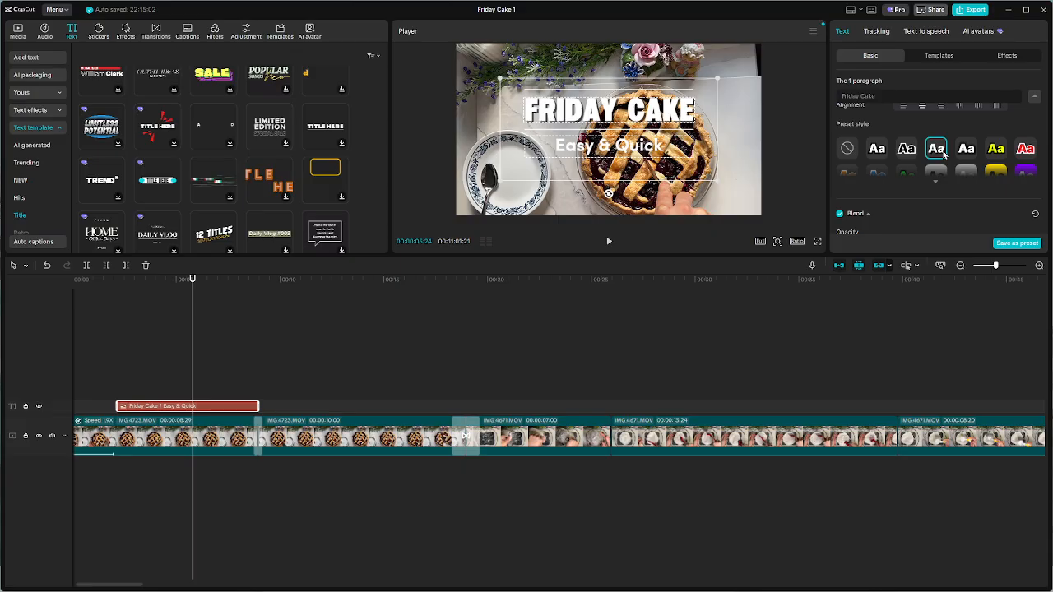
click(996, 149)
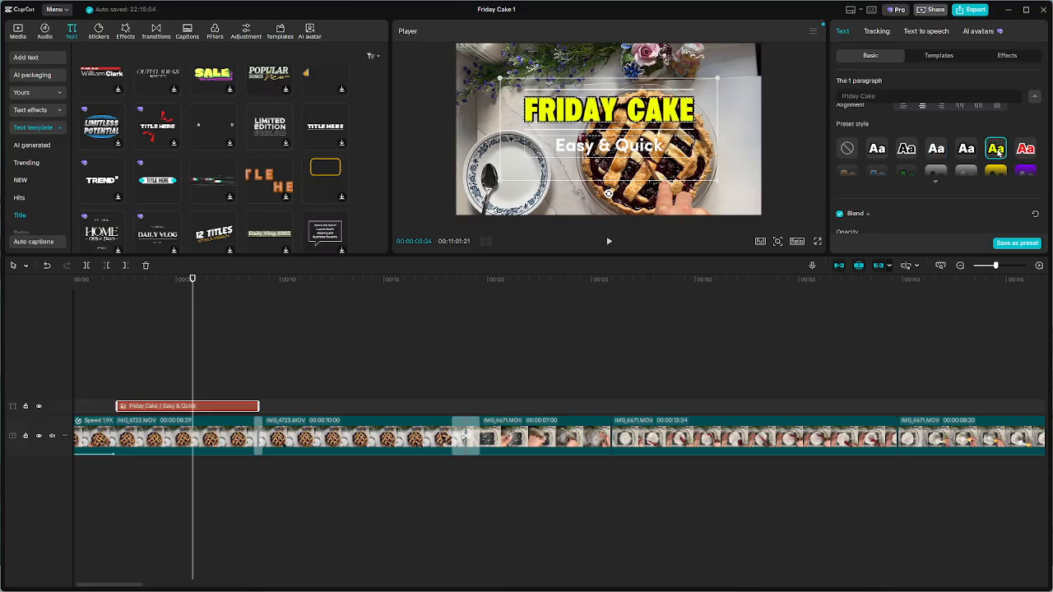
click(877, 150)
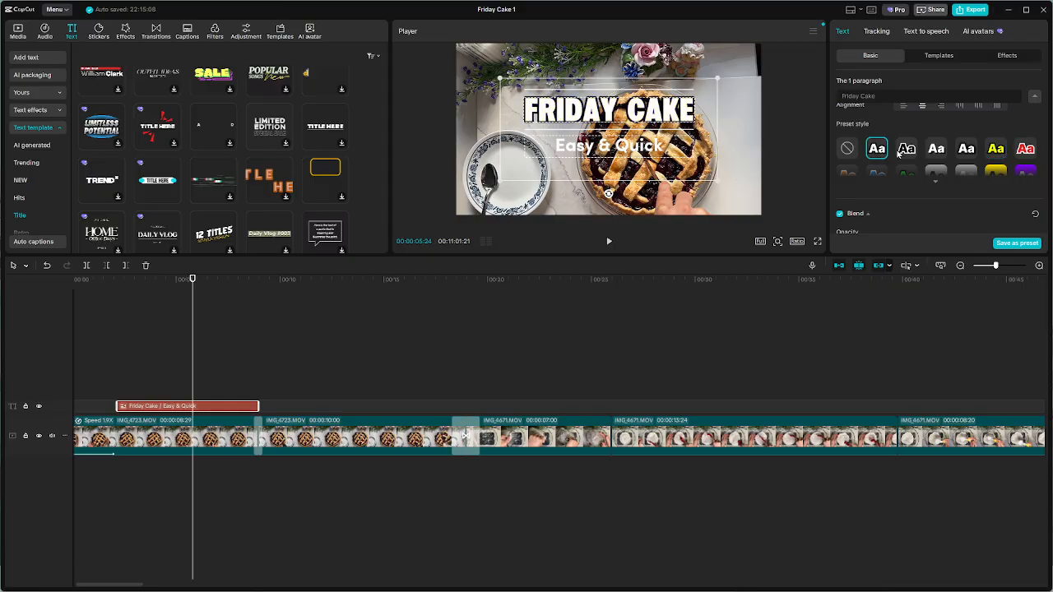
click(938, 150)
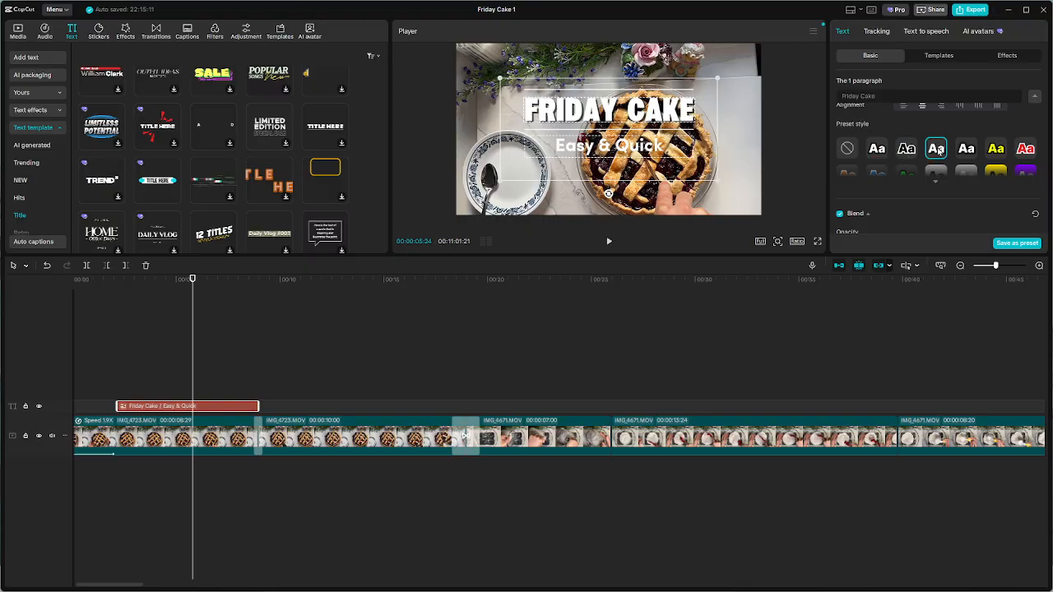
click(973, 152)
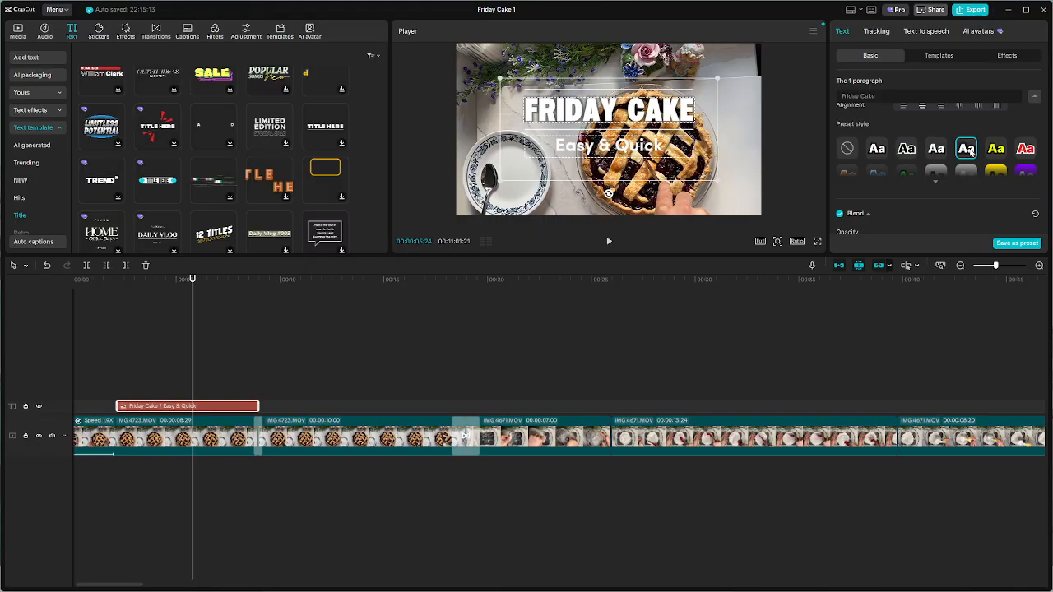
click(1030, 152)
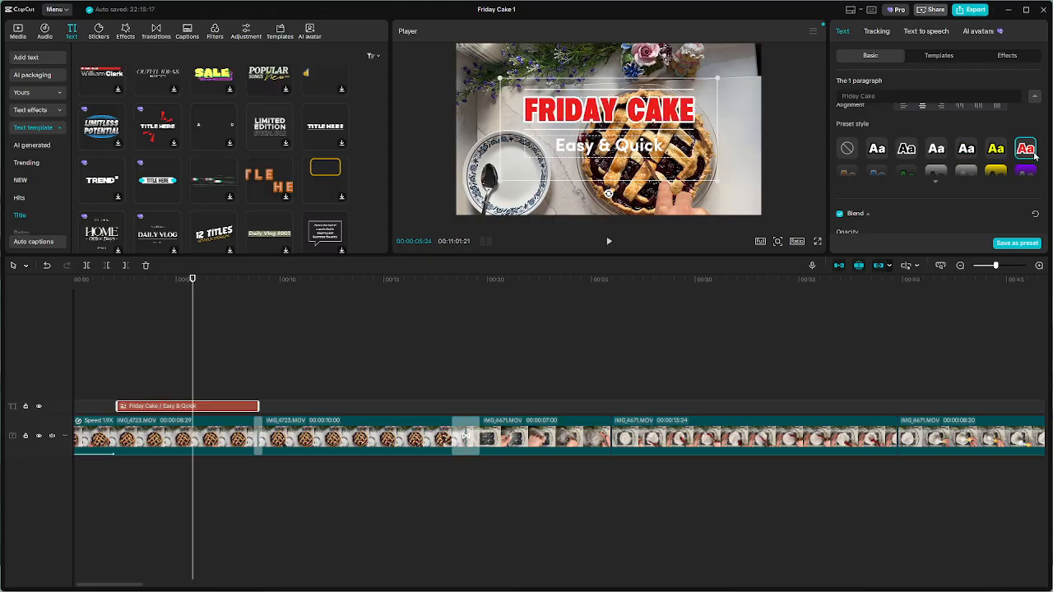
click(969, 154)
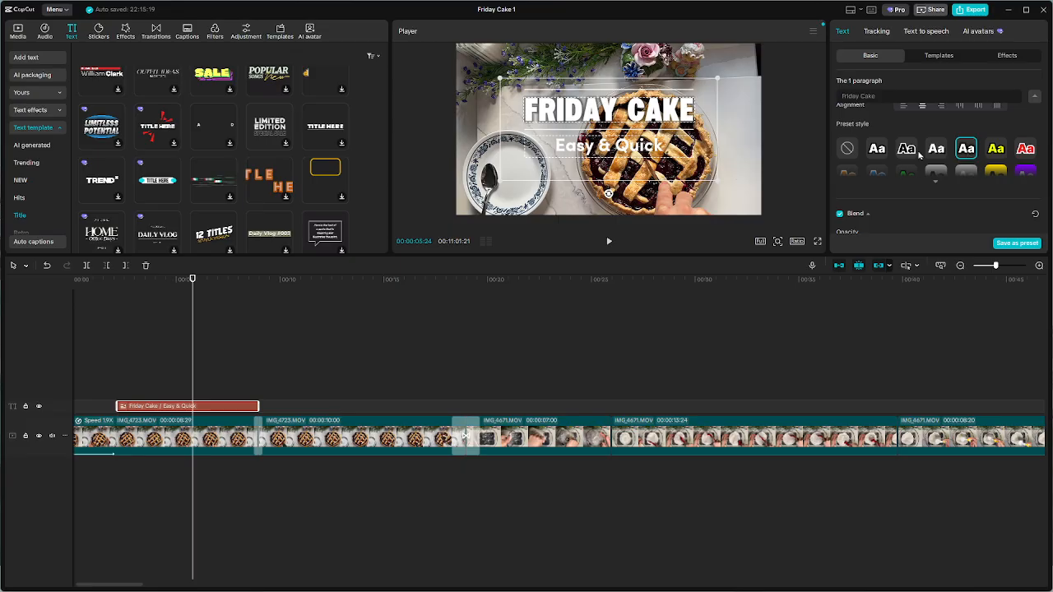
click(938, 152)
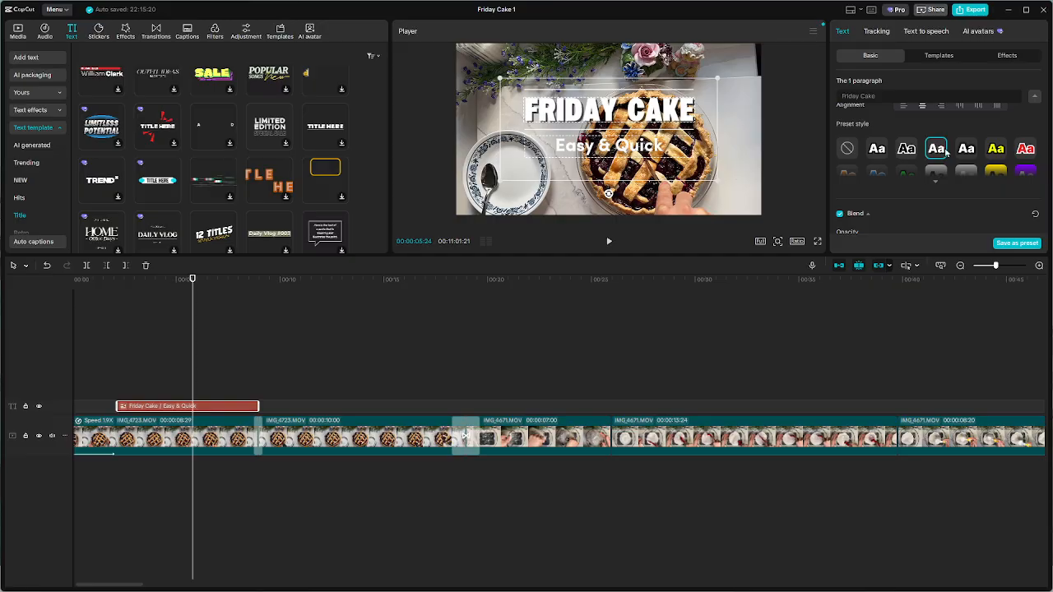
Expand the preset styles for the "Easy & Quick" paragraph, try blue, orange and black-outlined white, and apply purple text on a white background
click(634, 146)
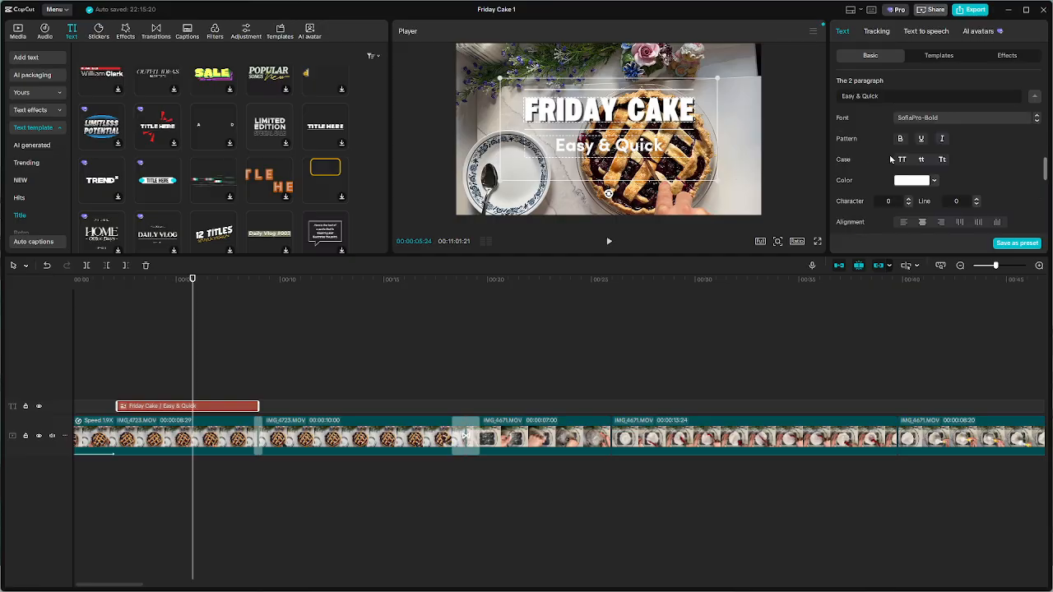
scroll(963, 158, down, 5)
scroll(963, 164, up, 2)
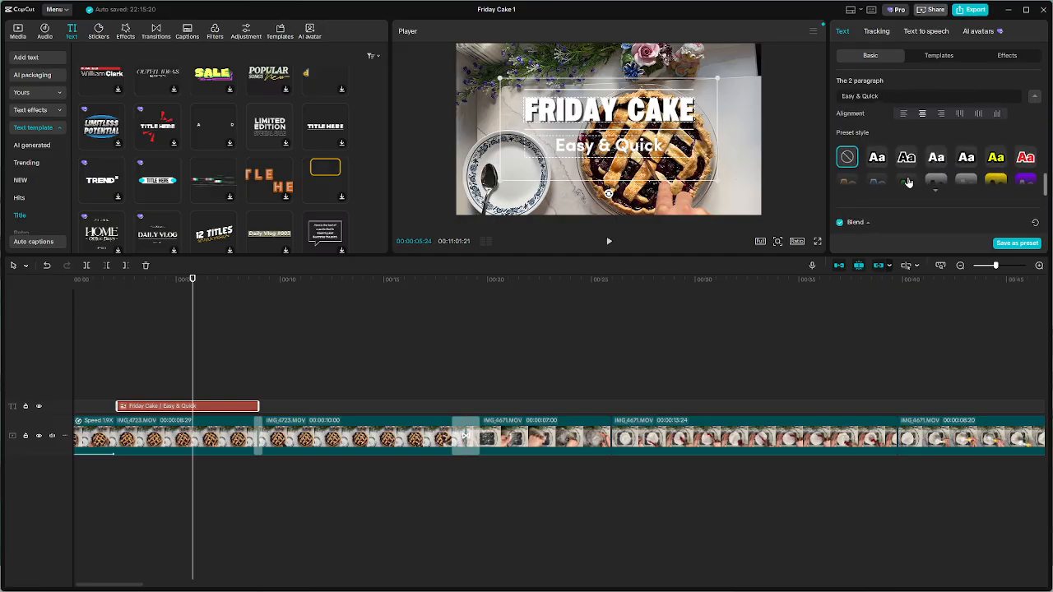
click(938, 196)
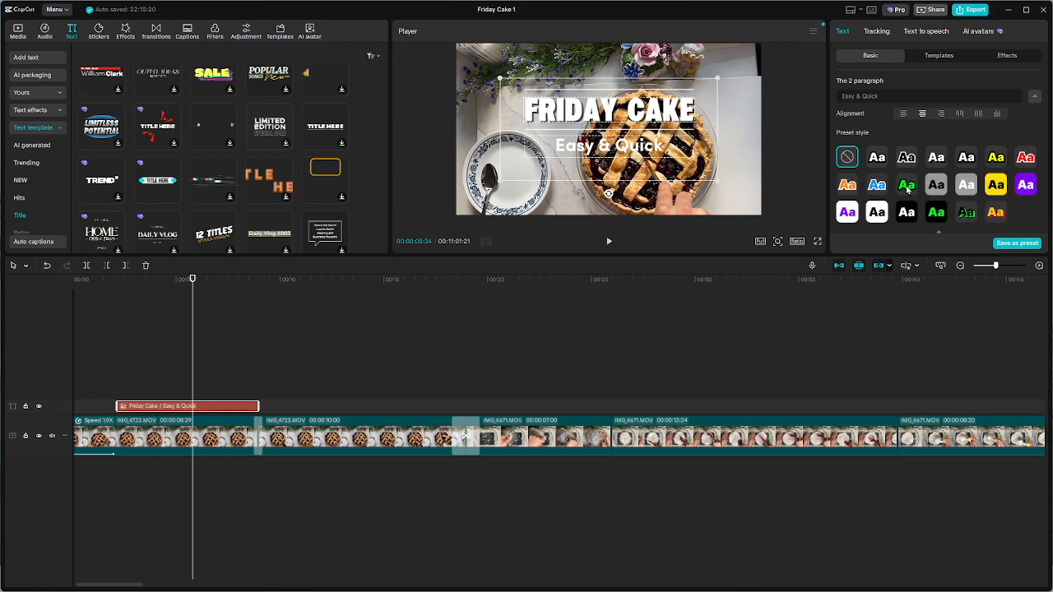
click(878, 189)
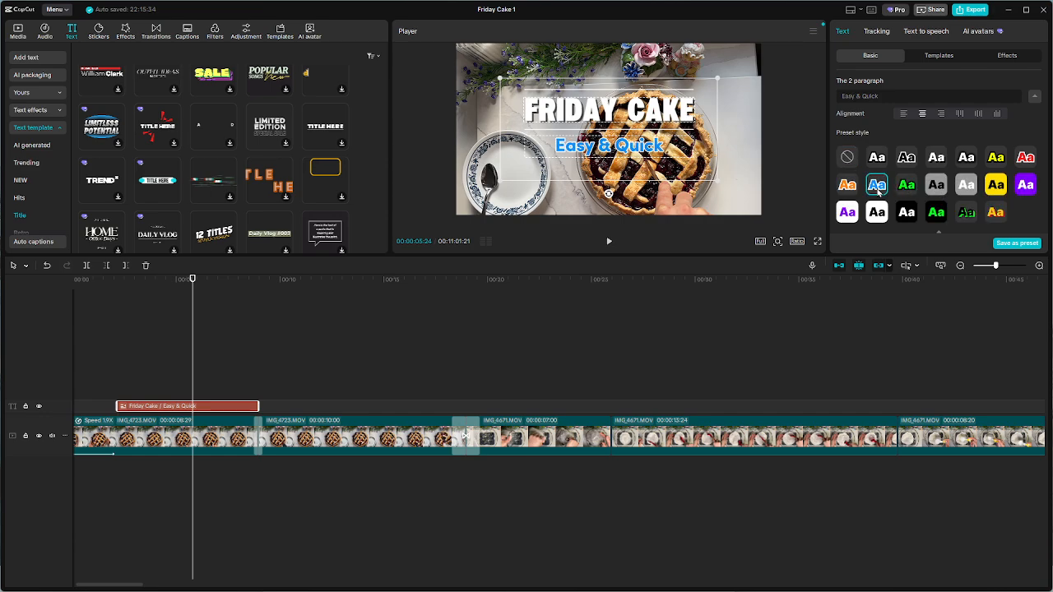
click(848, 187)
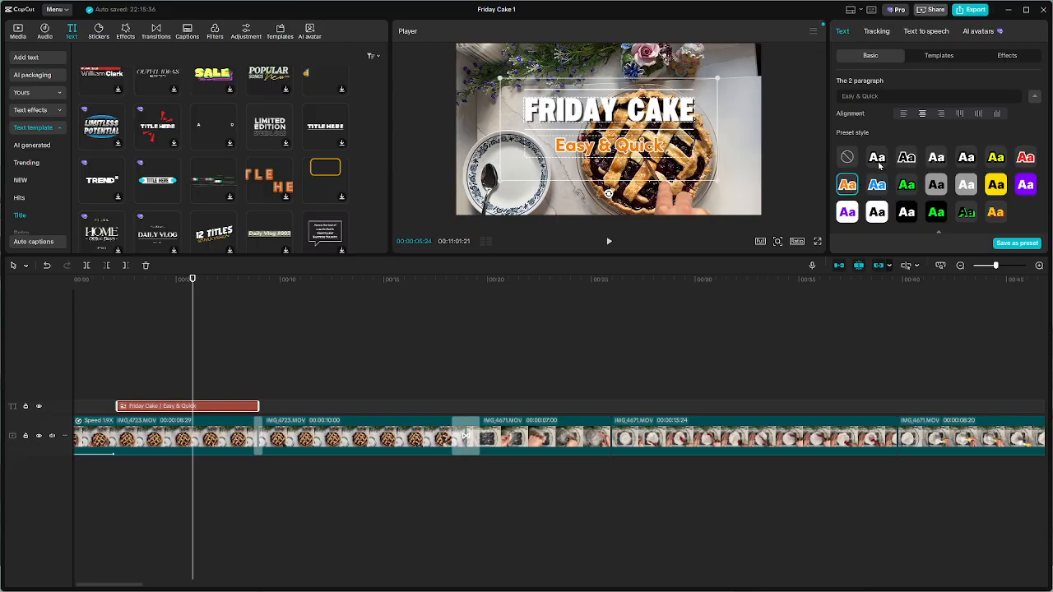
click(878, 166)
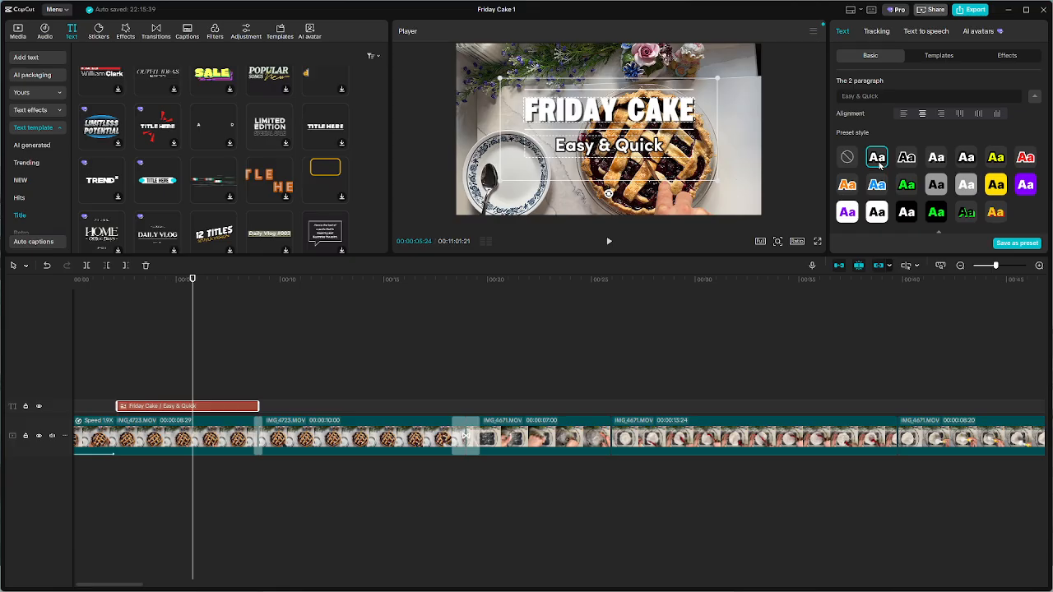
click(849, 189)
click(849, 212)
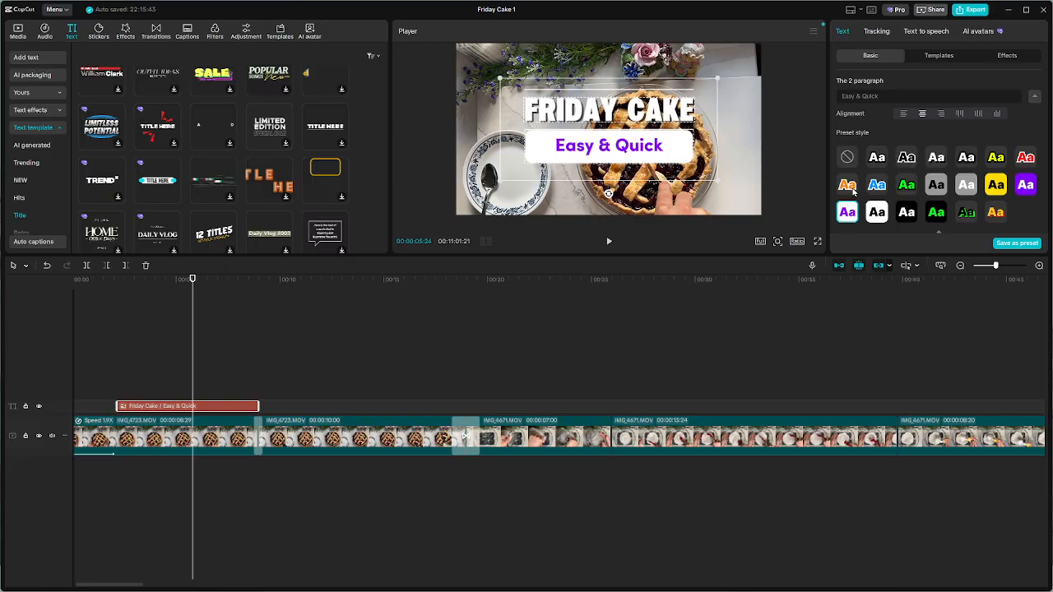
Apply the orange preset style to the "Easy & Quick" paragraph and change its stroke color to purple 7F00FF
click(851, 189)
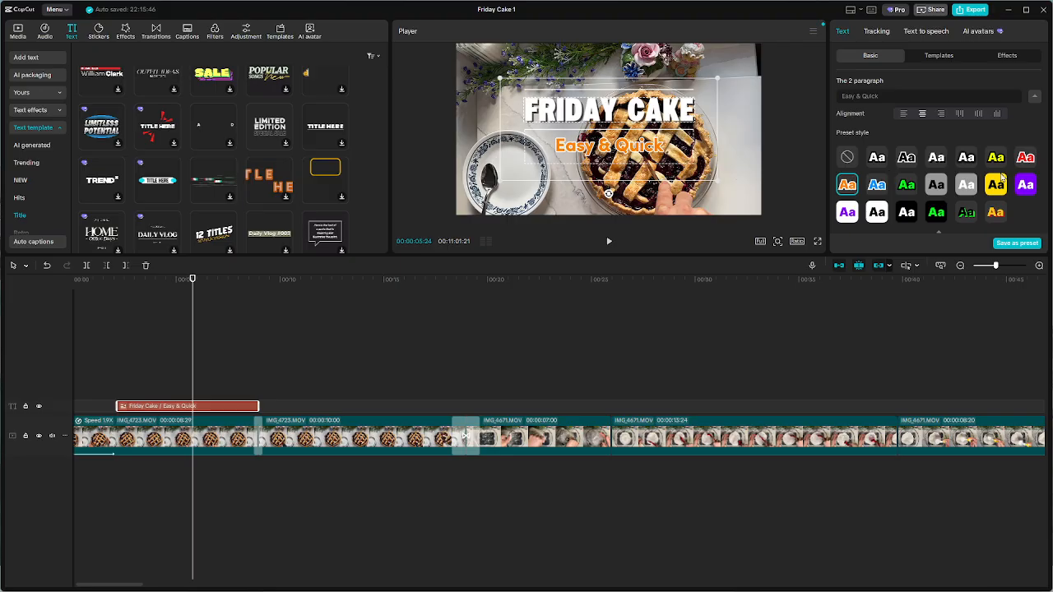
scroll(1005, 185, down, 3)
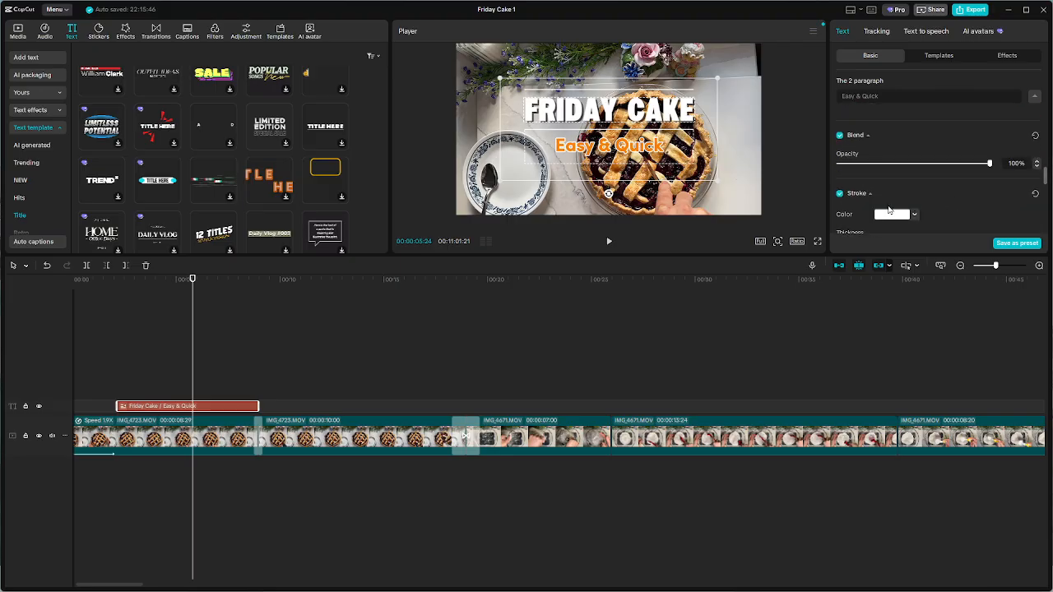
click(887, 216)
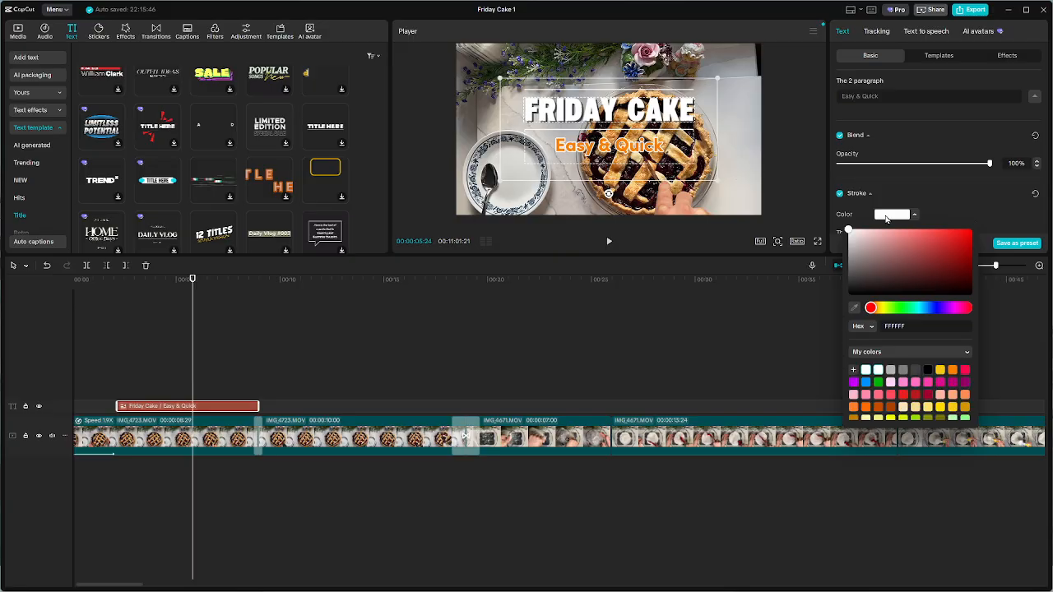
click(933, 310)
click(953, 310)
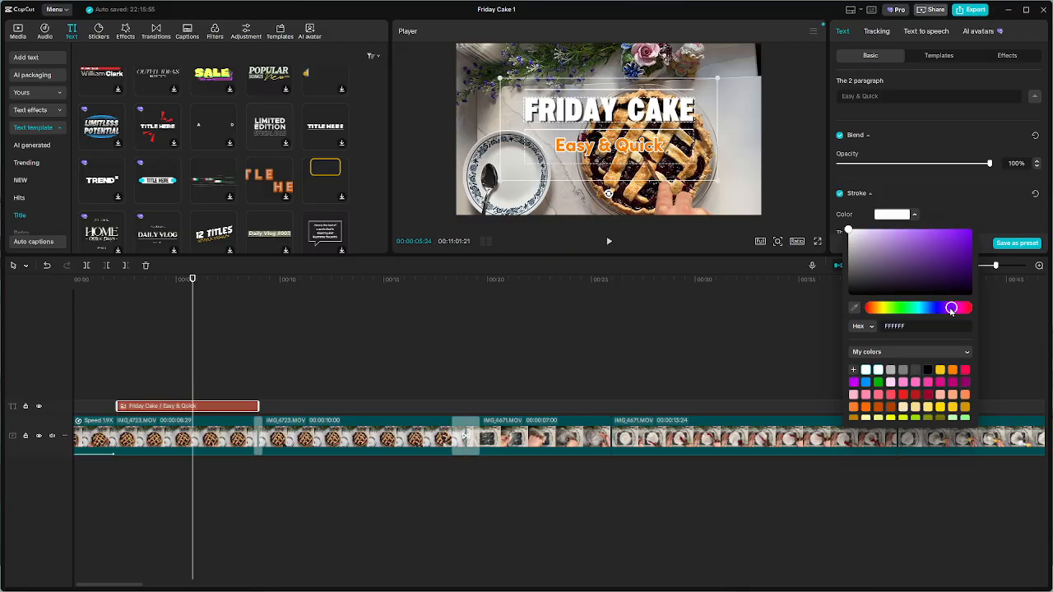
click(963, 238)
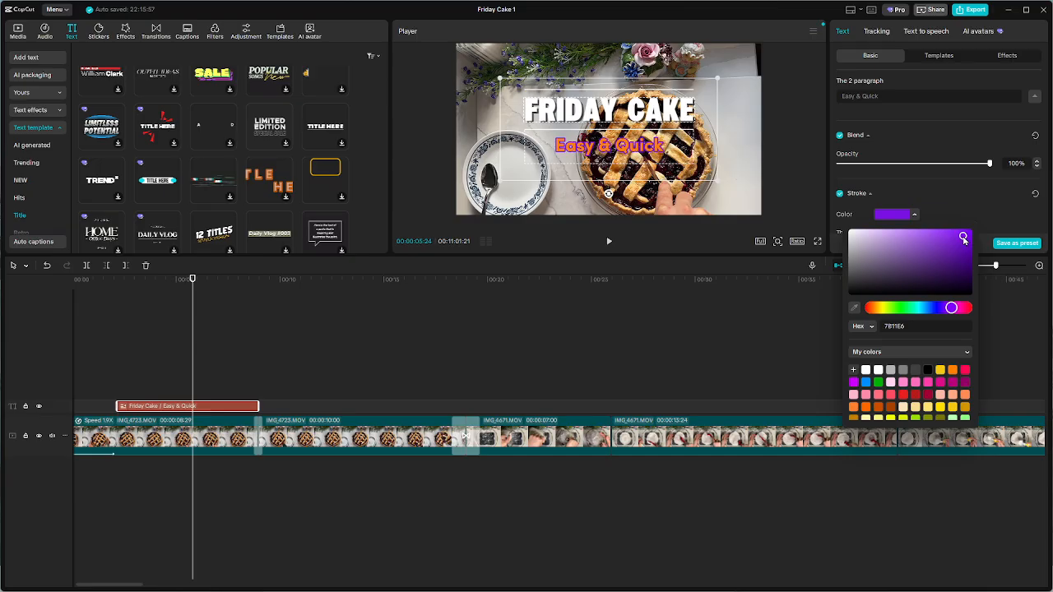
click(914, 192)
click(915, 200)
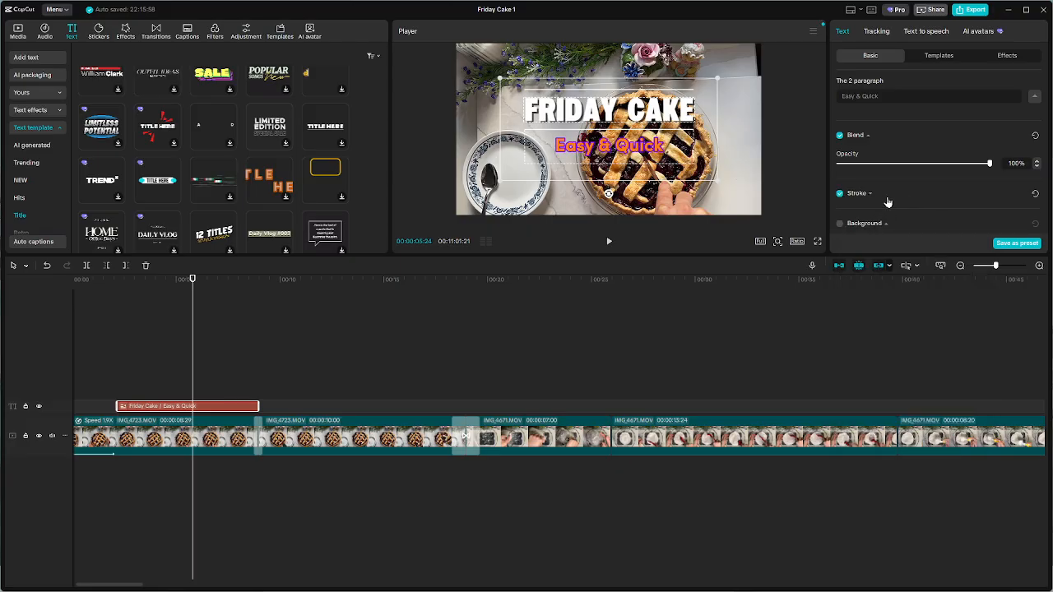
Try the blue and black-outlined white preset styles on the "Easy & Quick" paragraph, and apply the white one with a soft shadow
scroll(887, 202, down, 2)
scroll(881, 171, up, 2)
scroll(872, 197, up, 3)
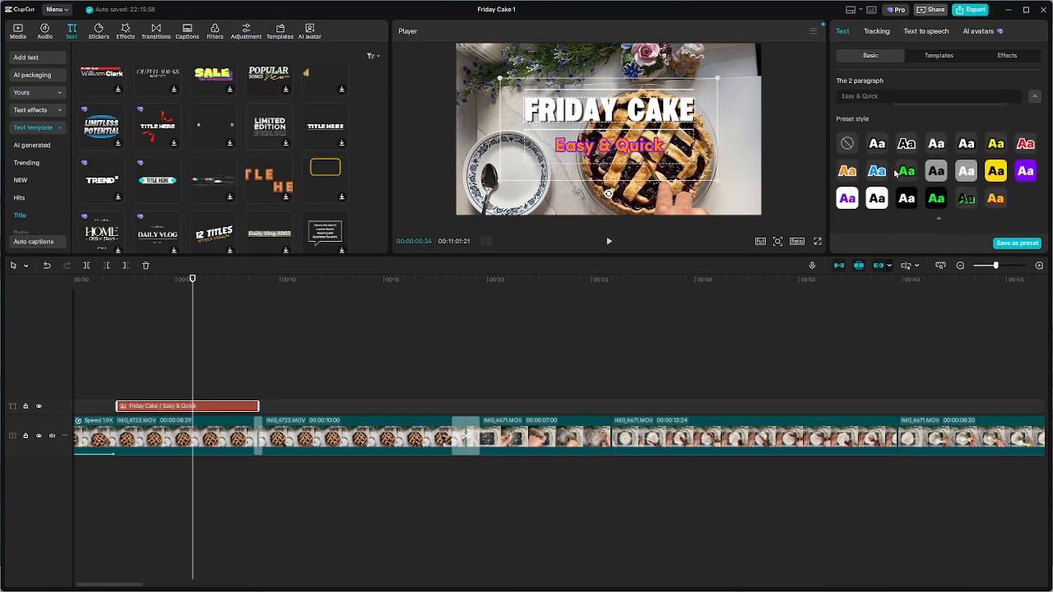
click(876, 171)
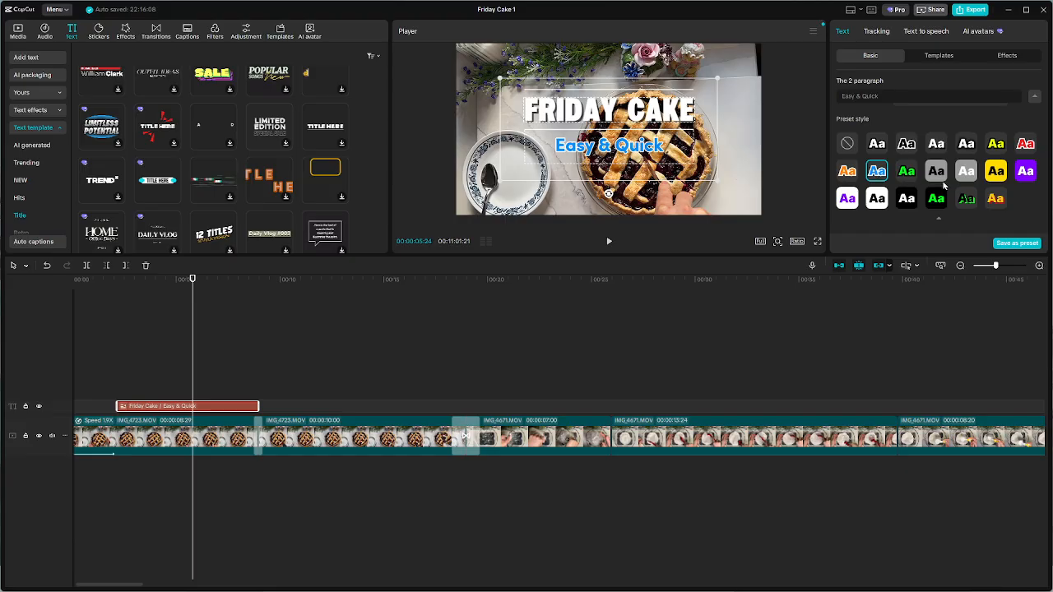
scroll(943, 183, down, 5)
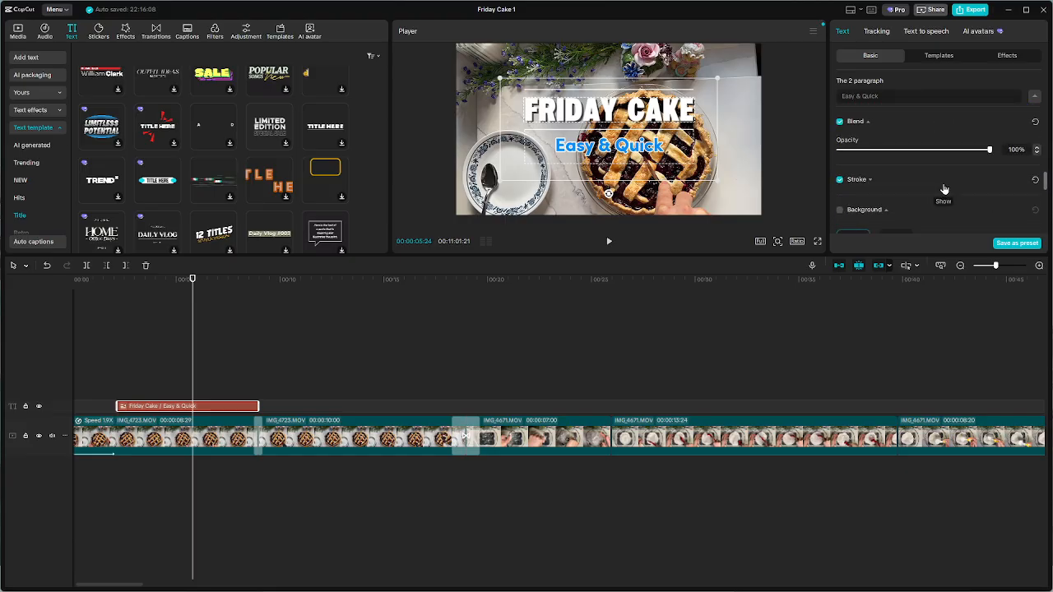
scroll(896, 171, up, 4)
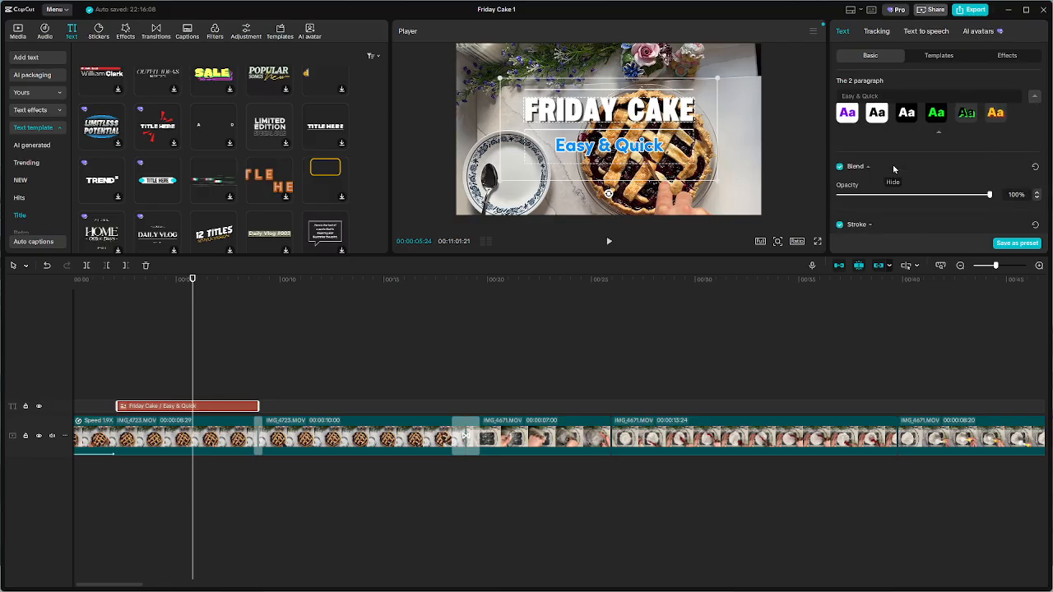
scroll(945, 165, down, 2)
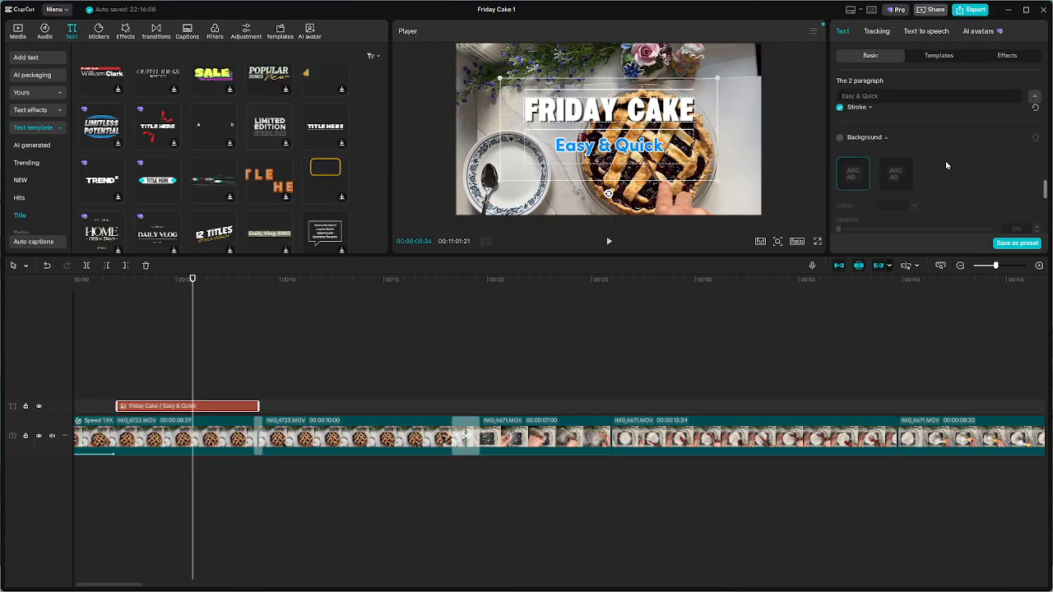
scroll(945, 166, up, 4)
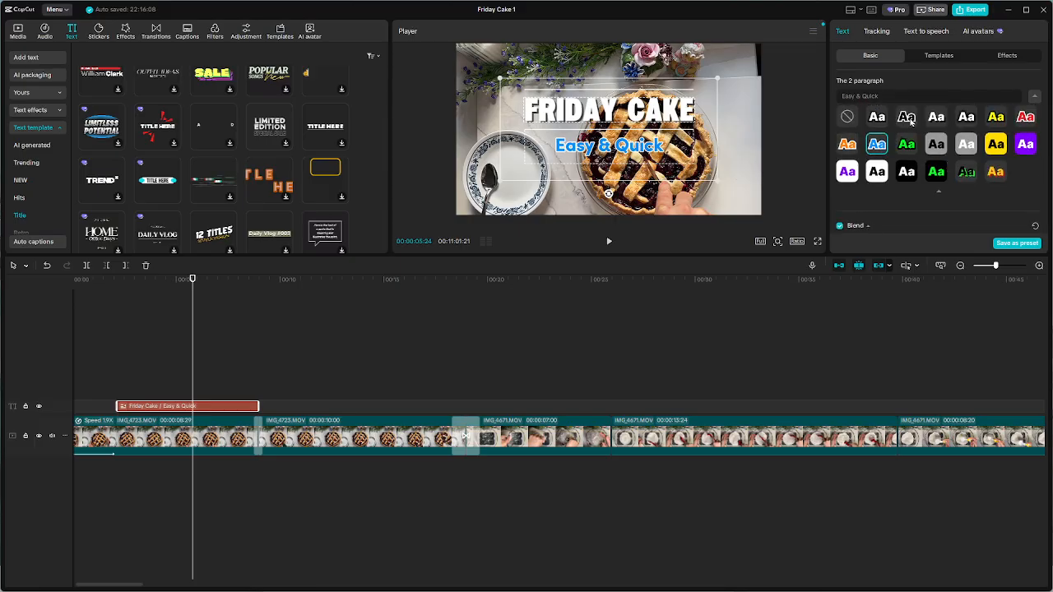
click(906, 117)
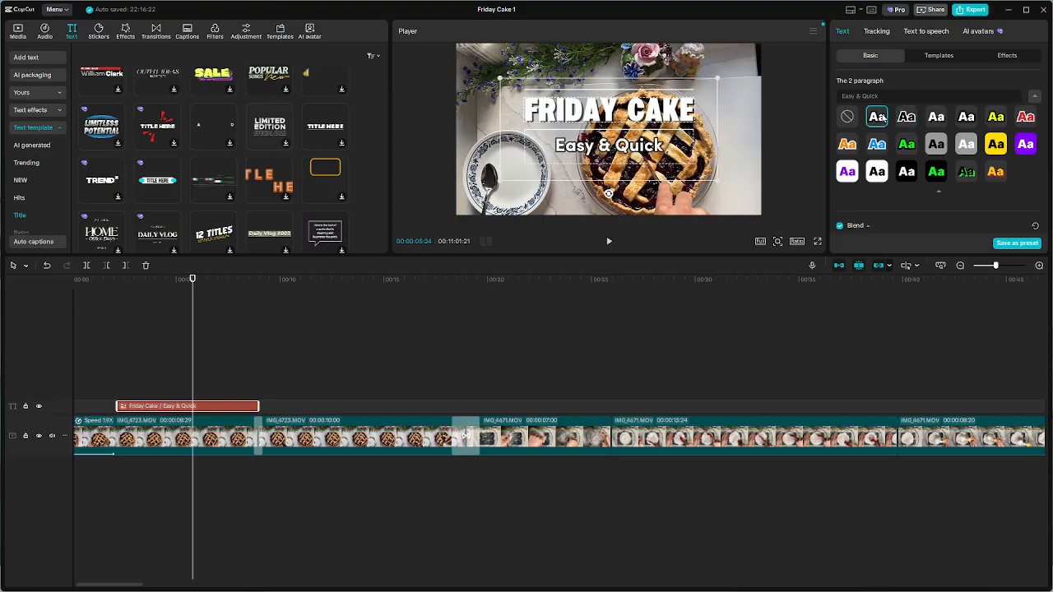
click(945, 120)
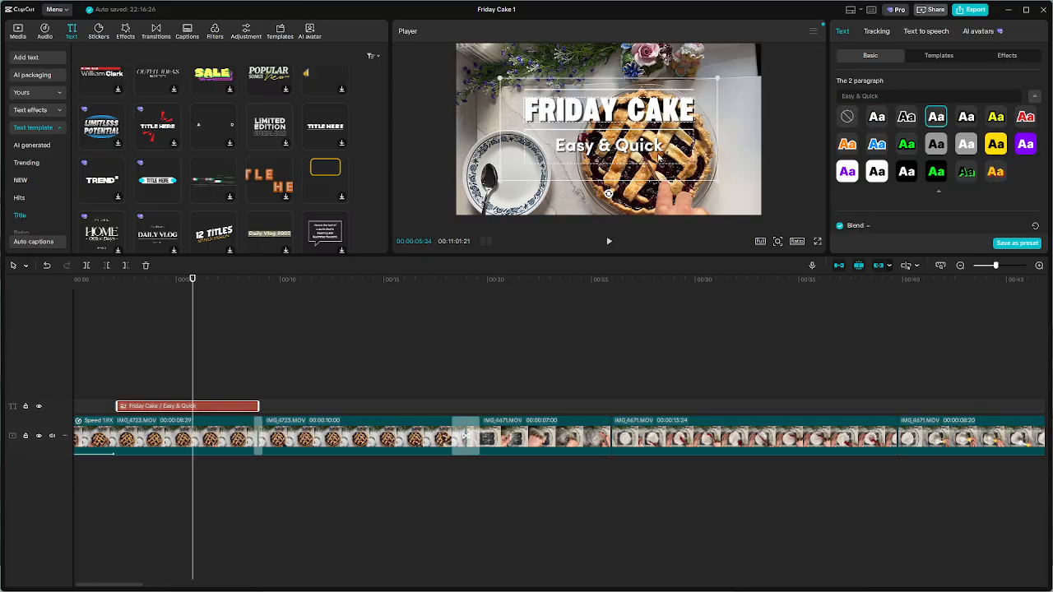
Shift the title clip slightly earlier so it starts at about 1.7 seconds, and preview it from the start of the video
mouse_move(642, 121)
mouse_down()
mouse_move(649, 137)
mouse_move(642, 121)
mouse_up()
drag(241, 411, 232, 412)
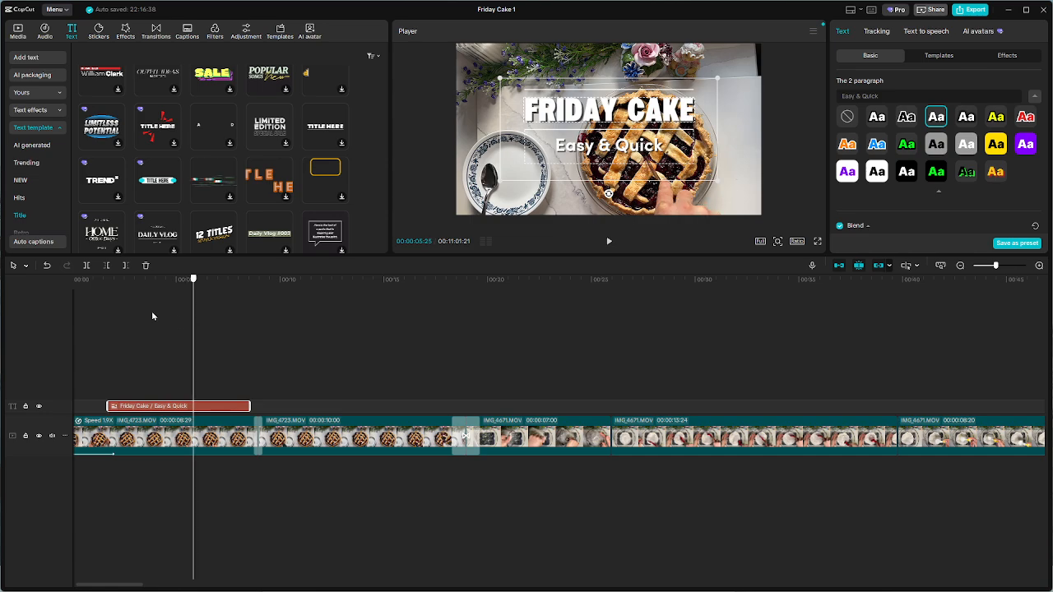
key(Home)
key(space)
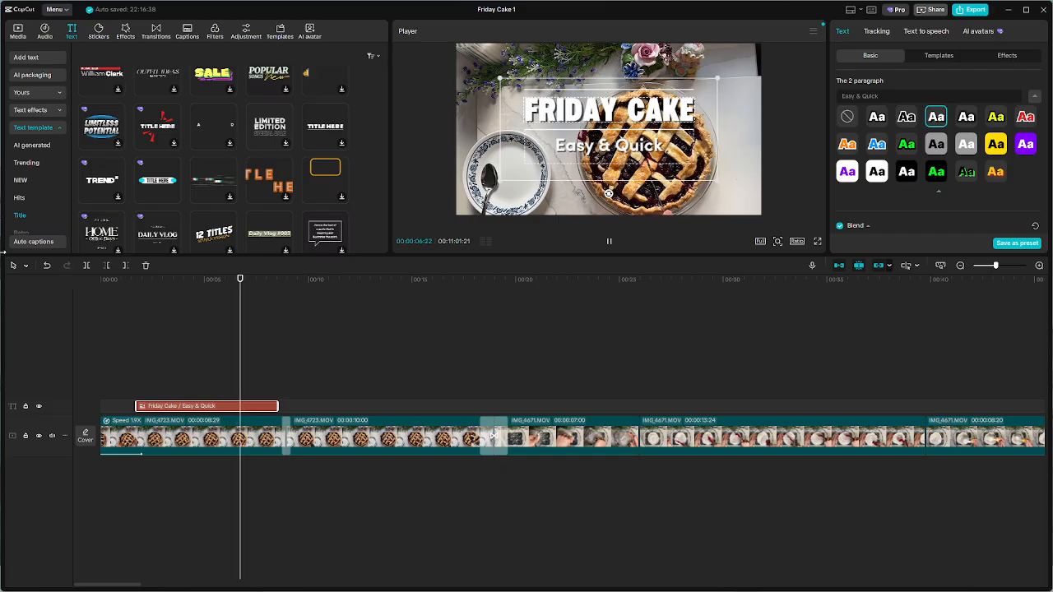
key(space)
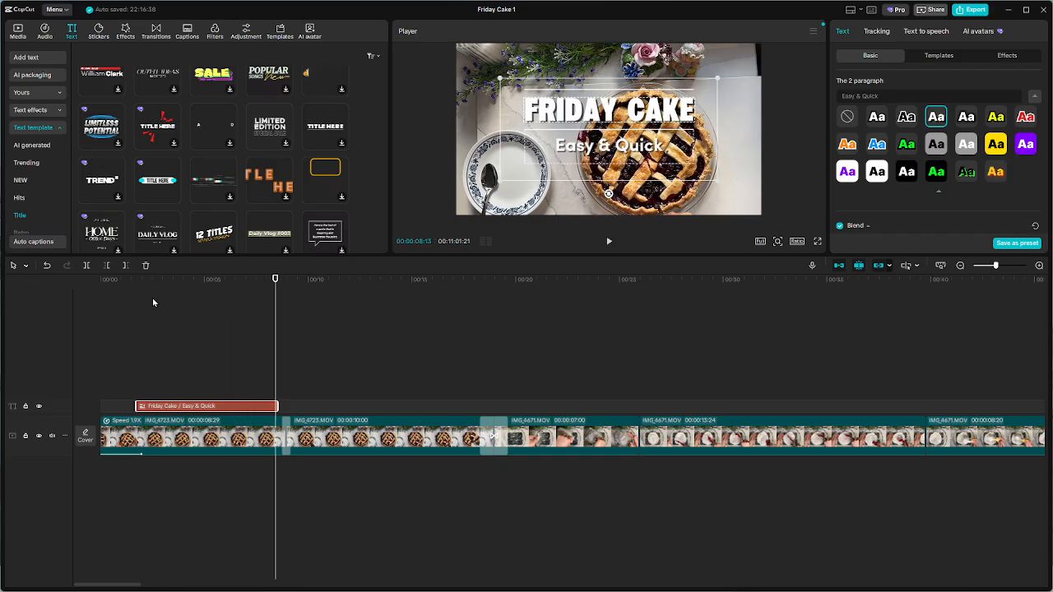
Shorten the title clip so it ends at about 7 seconds, and play the opening from the start to check it
scroll(309, 434, up, 2)
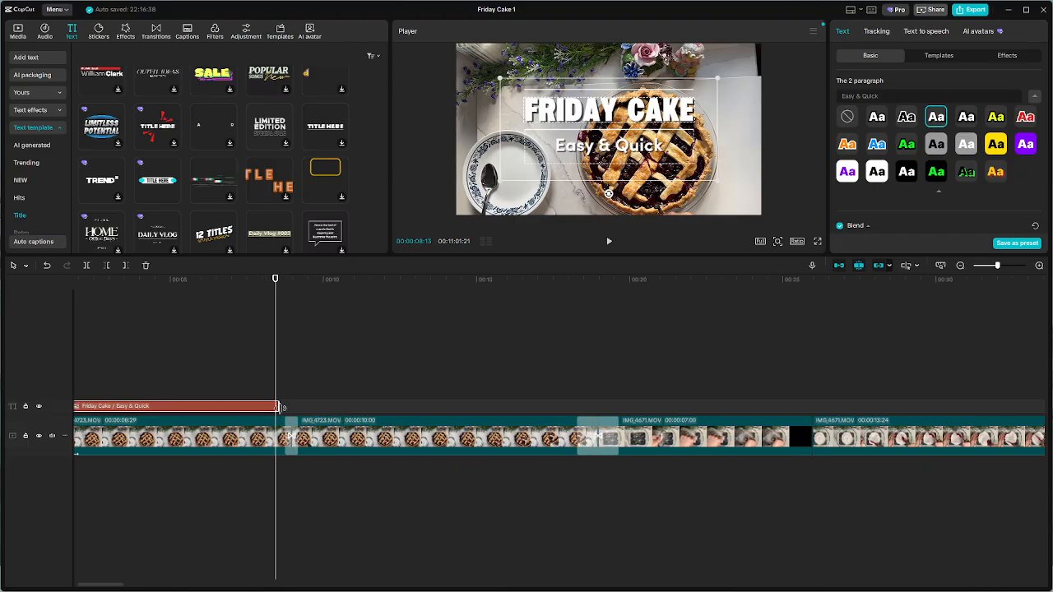
drag(257, 409, 232, 407)
click(219, 310)
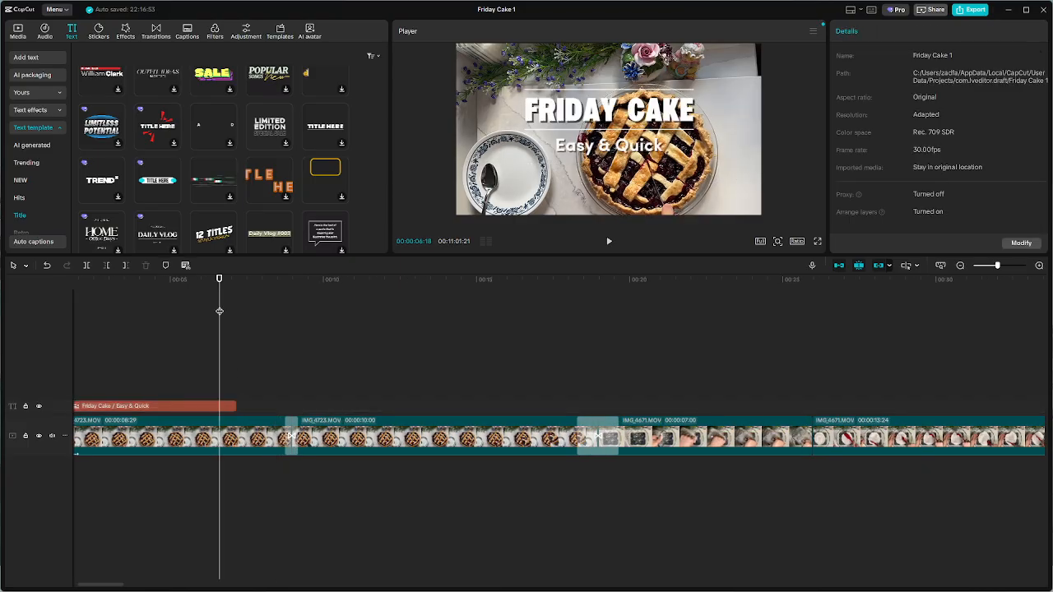
drag(219, 310, 1, 307)
key(space)
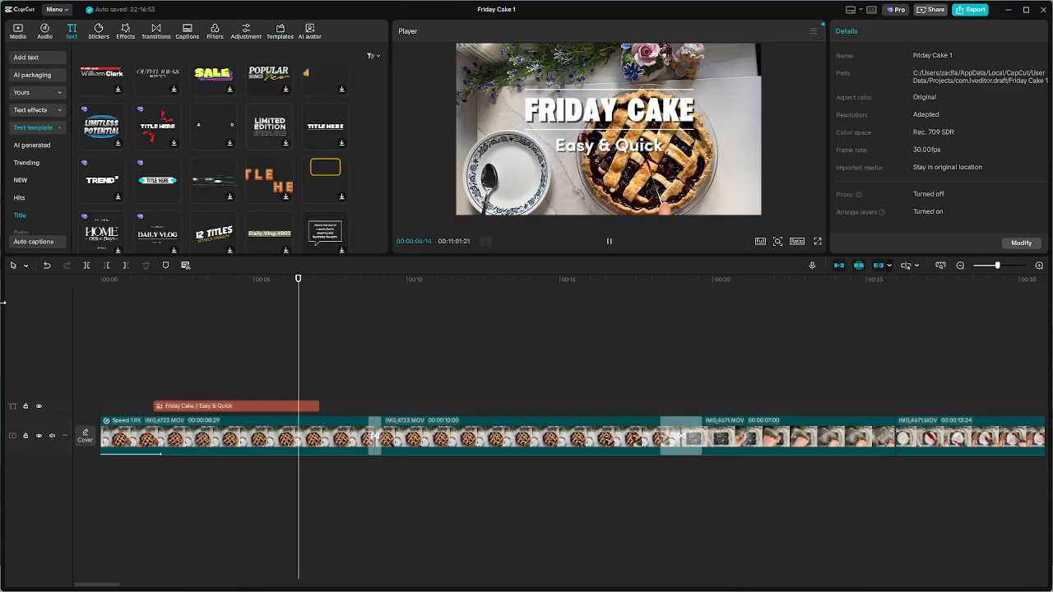
key(space)
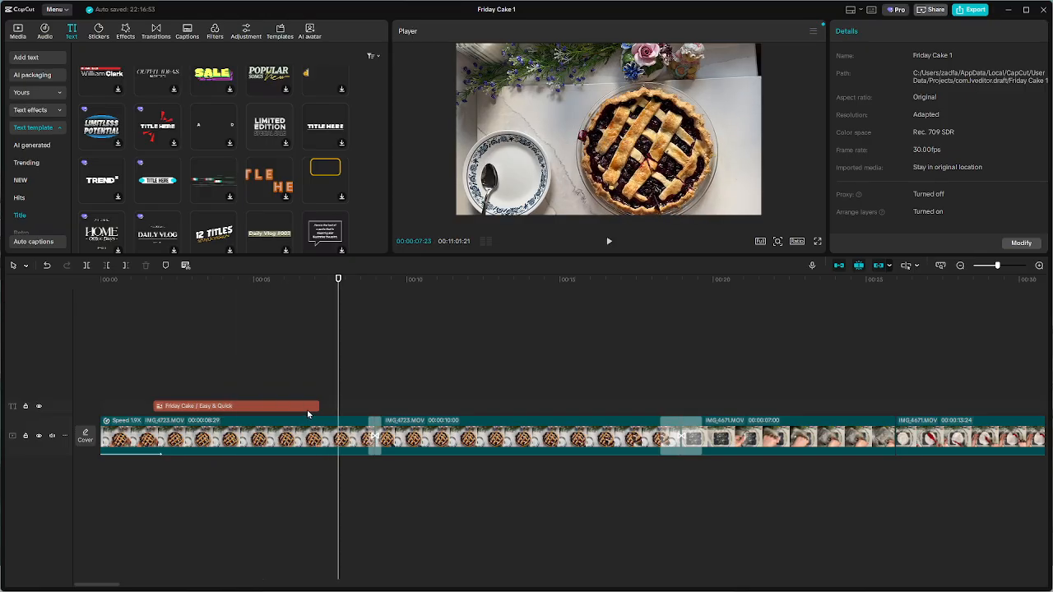
Replay the opening from the beginning to about 10 seconds to review the title's timing
click(309, 407)
click(162, 341)
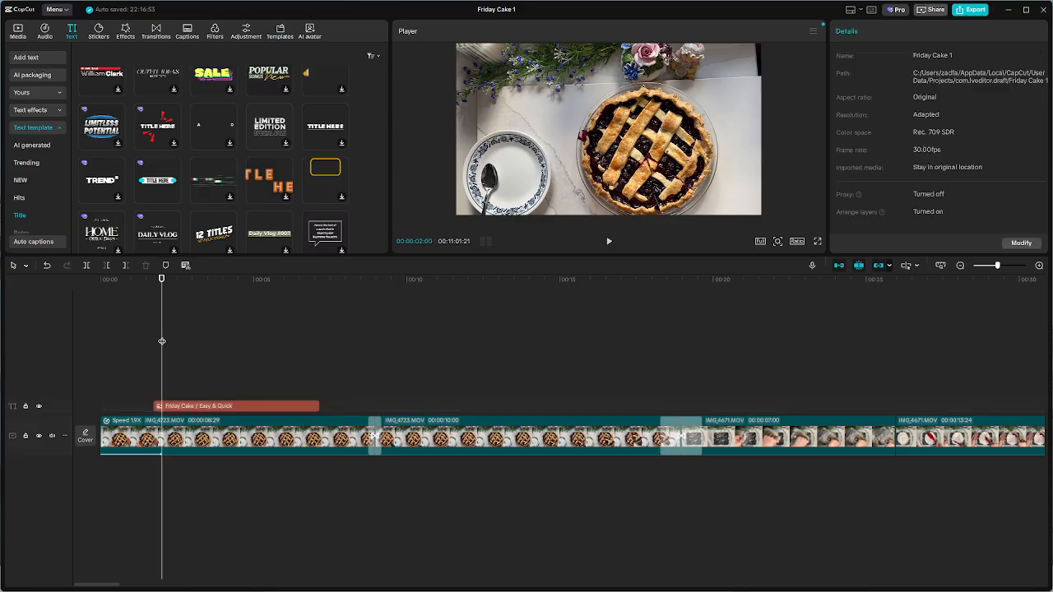
drag(162, 339, 4, 323)
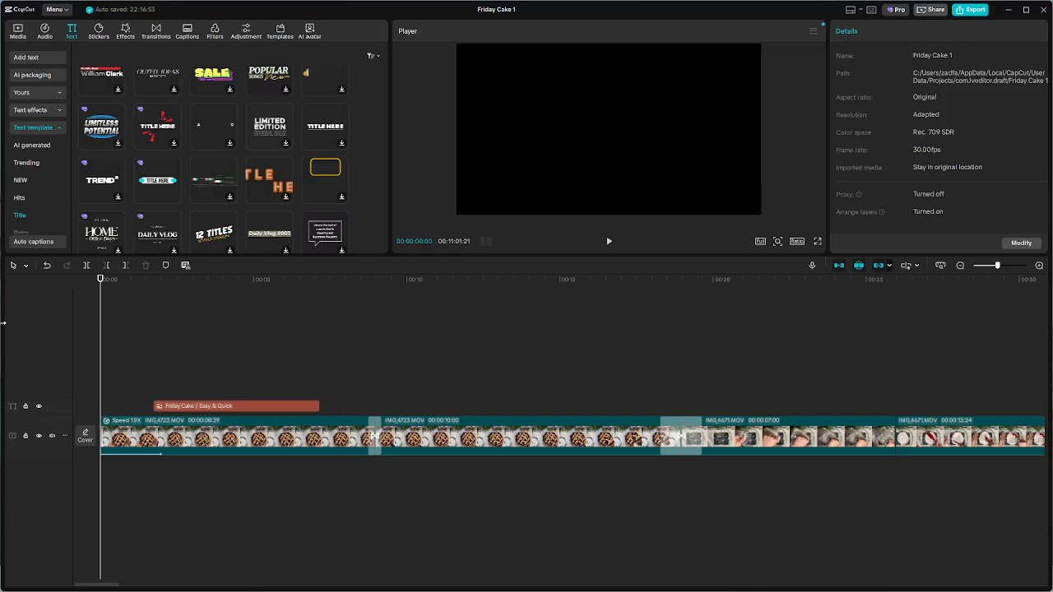
key(space)
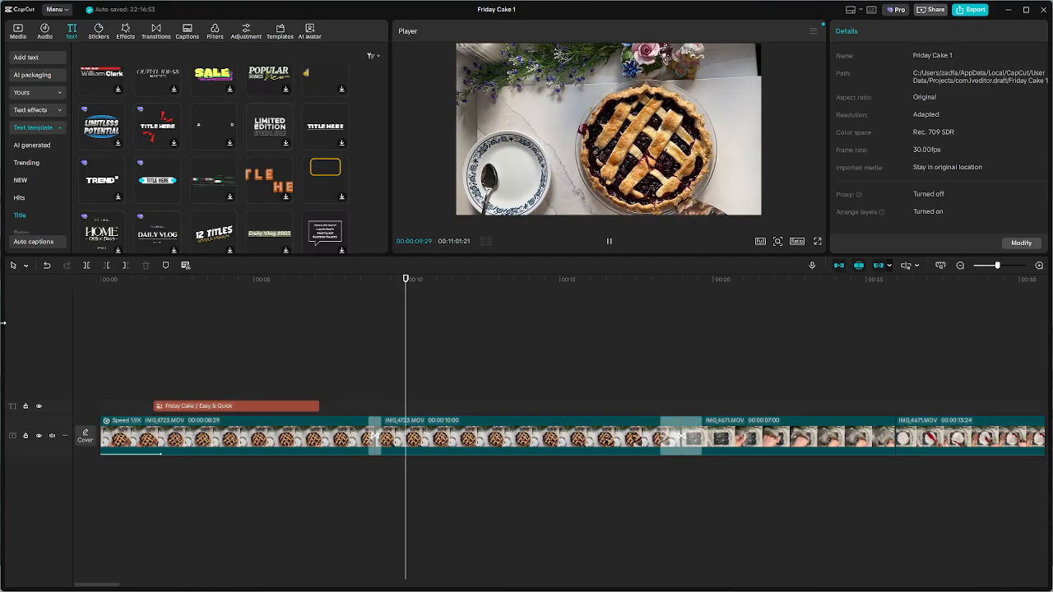
key(space)
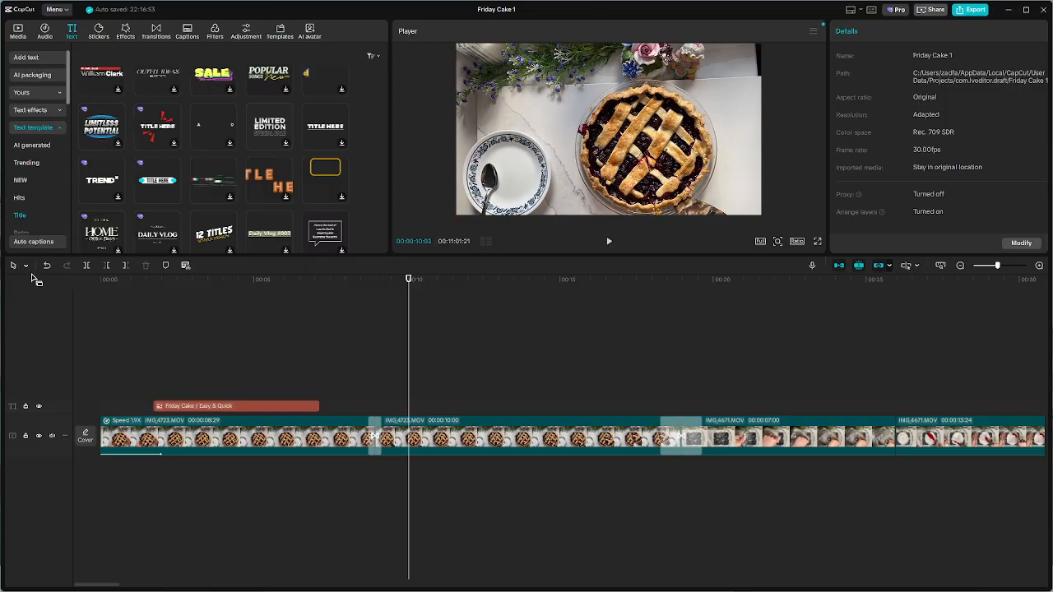
Look through the remaining text template categories and the options for auto captions and local captions
scroll(36, 82, down, 5)
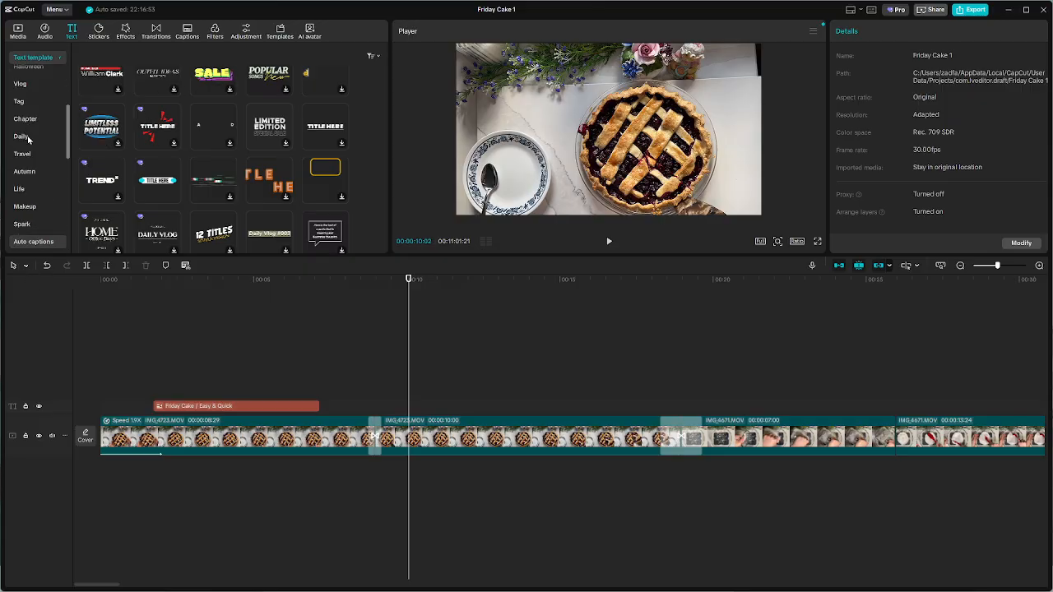
click(54, 59)
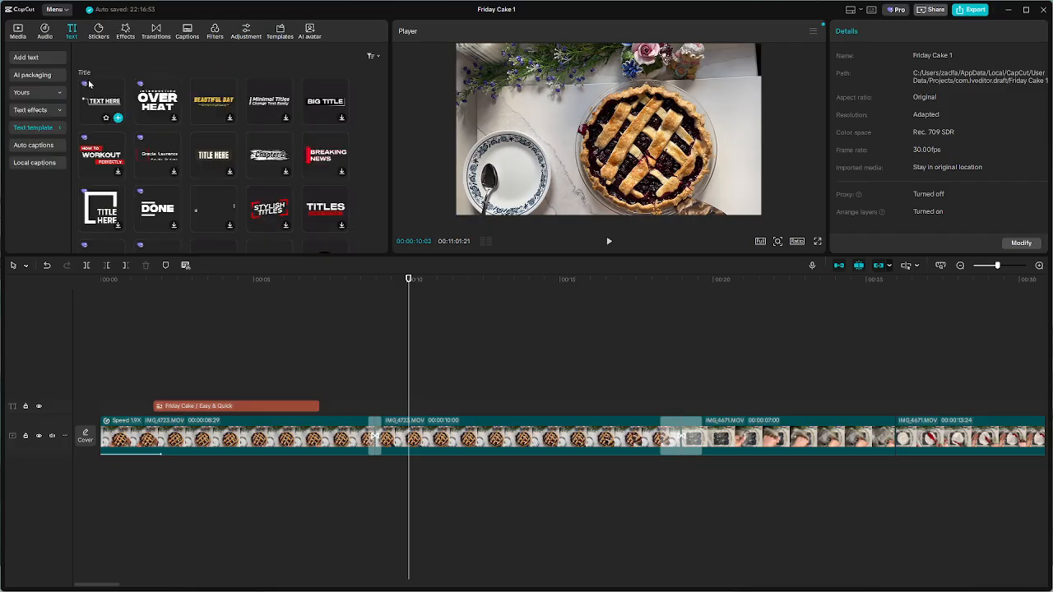
click(34, 165)
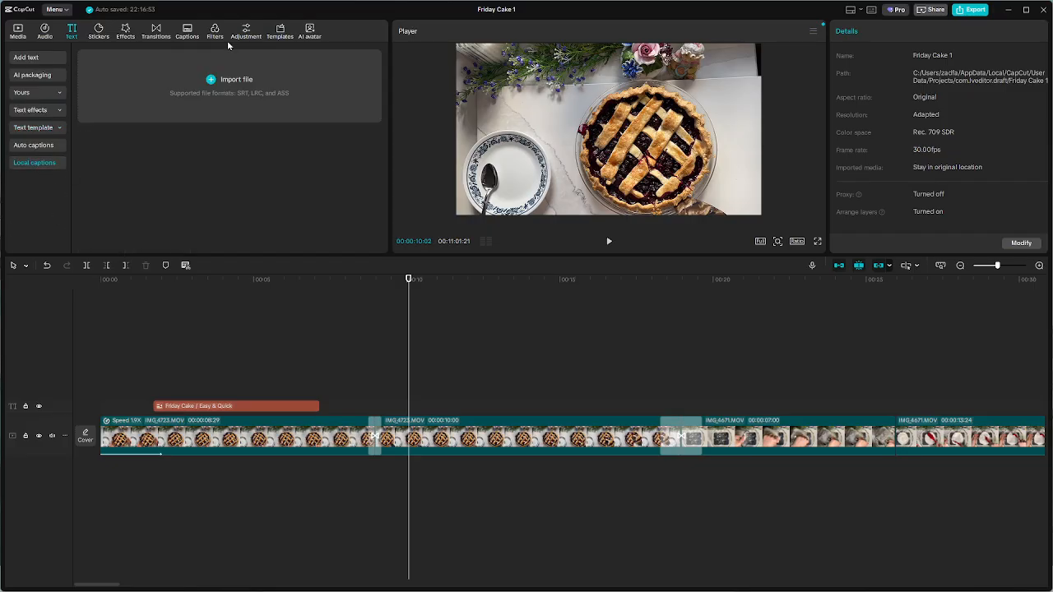
click(27, 146)
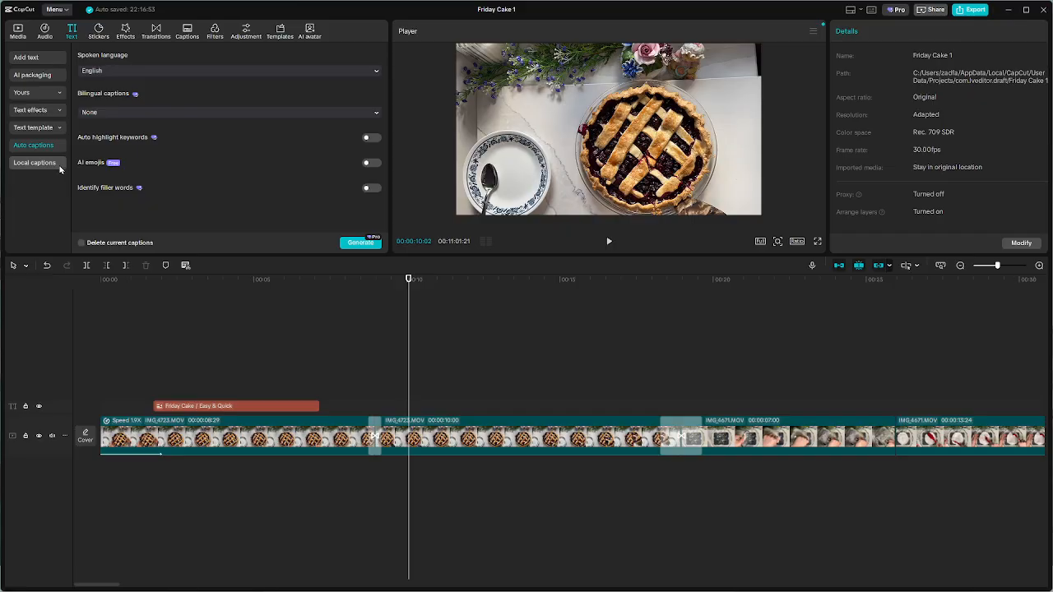
click(58, 166)
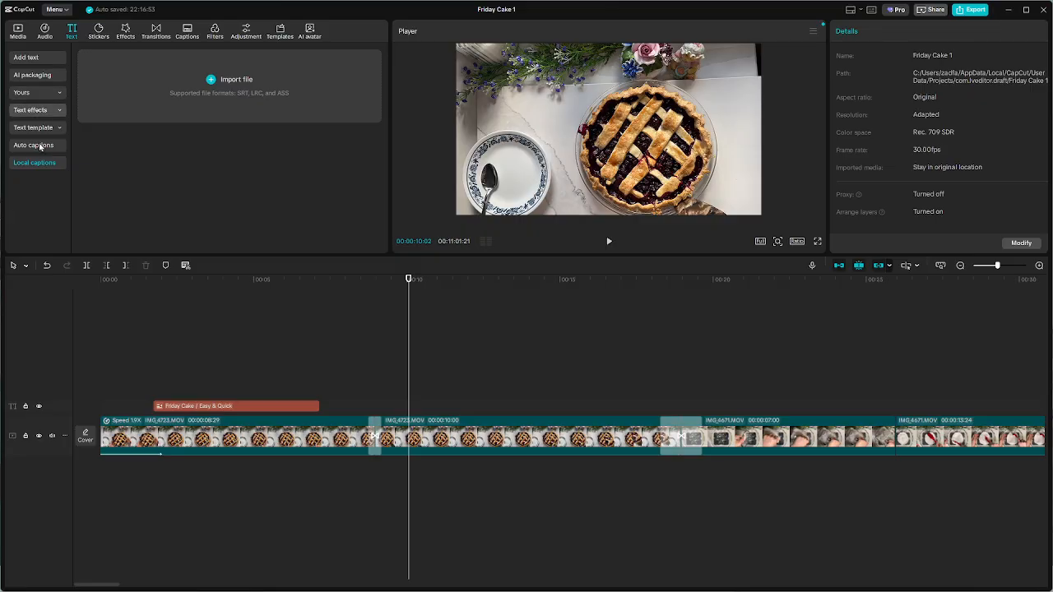
Search the stock media library for "cake" and browse the available clips
click(20, 31)
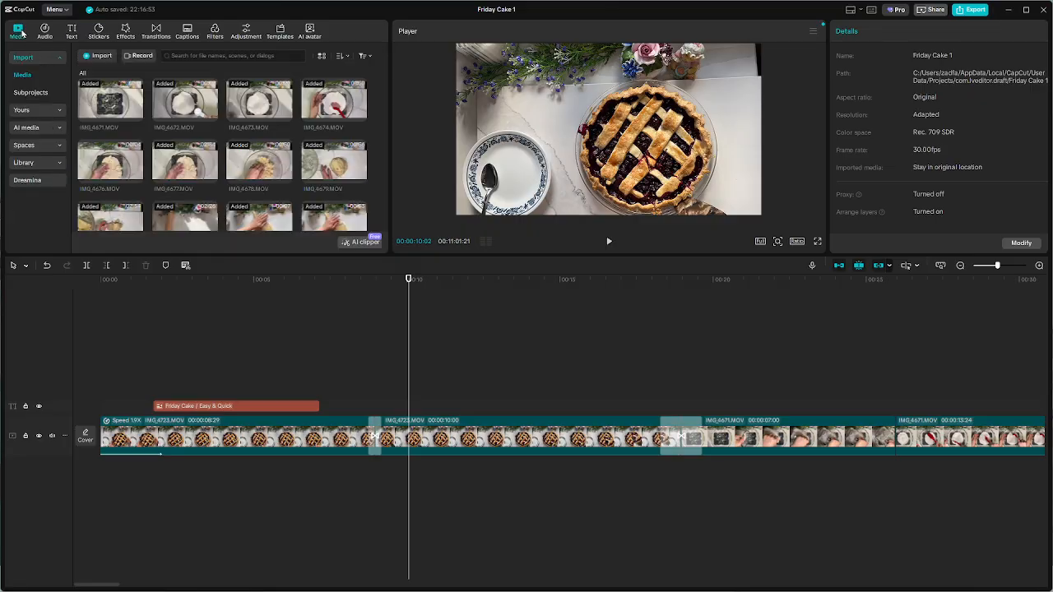
click(23, 163)
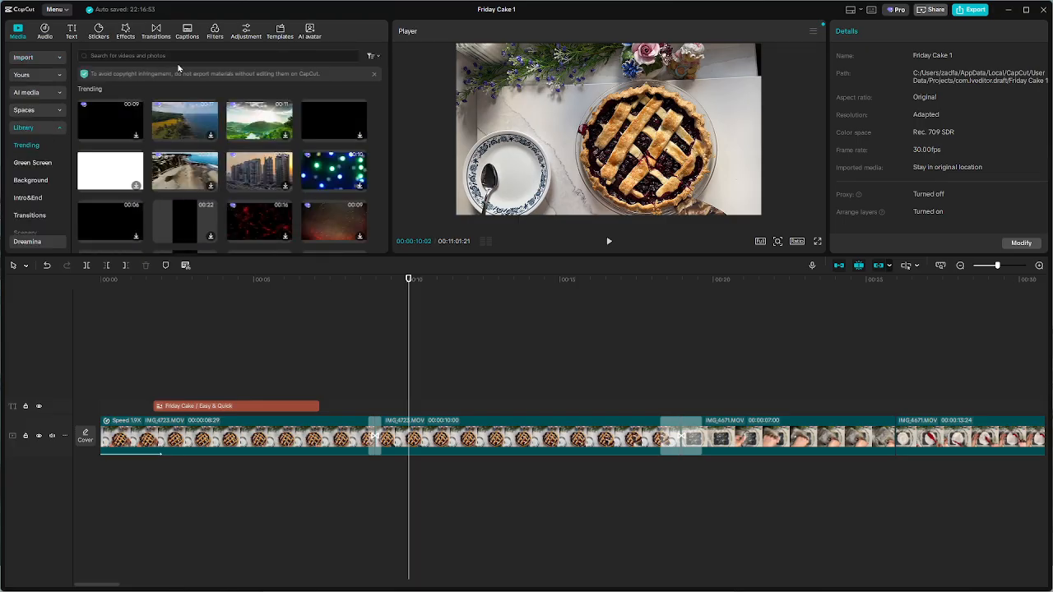
click(182, 56)
text(ca)
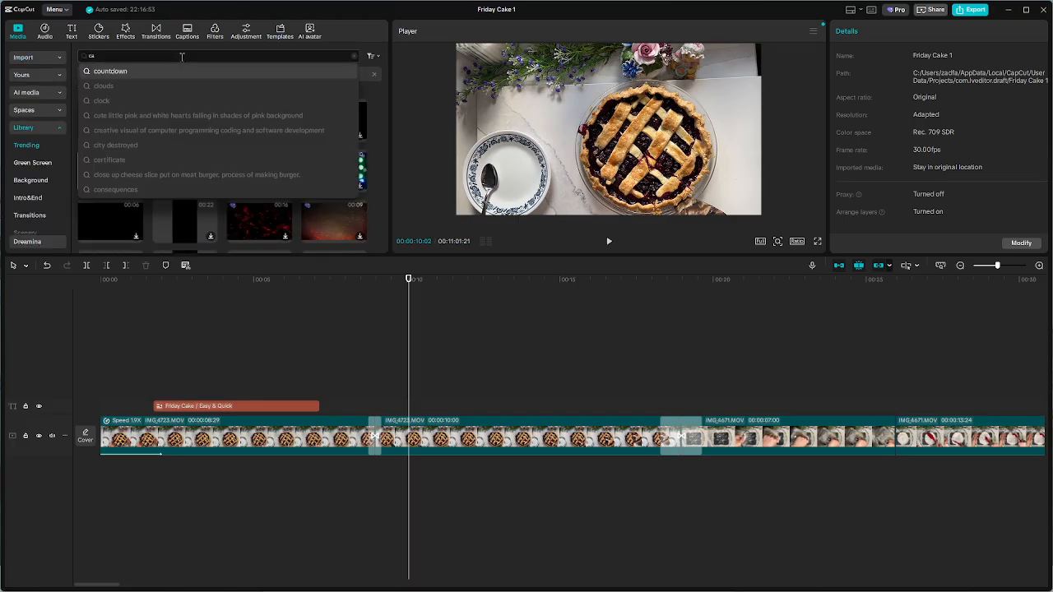
text(ke)
key(Return)
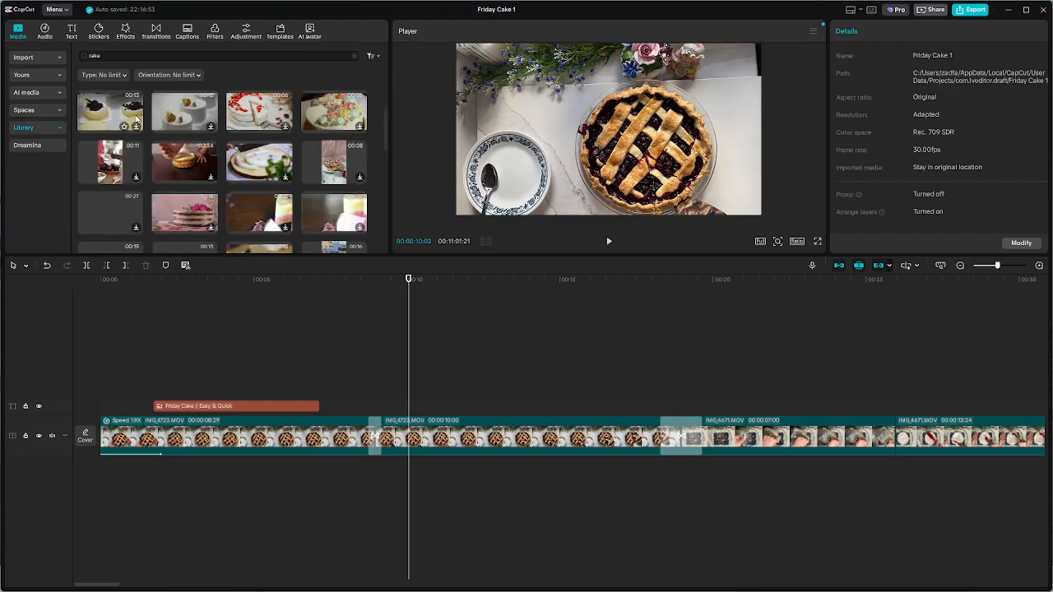
scroll(256, 144, down, 3)
scroll(255, 144, down, 3)
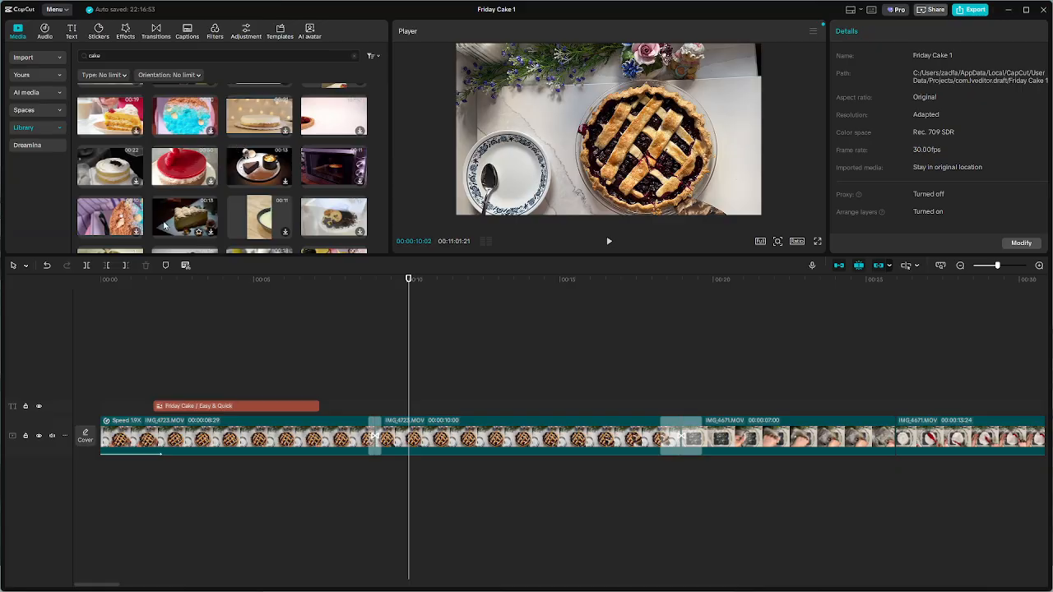
scroll(215, 222, down, 3)
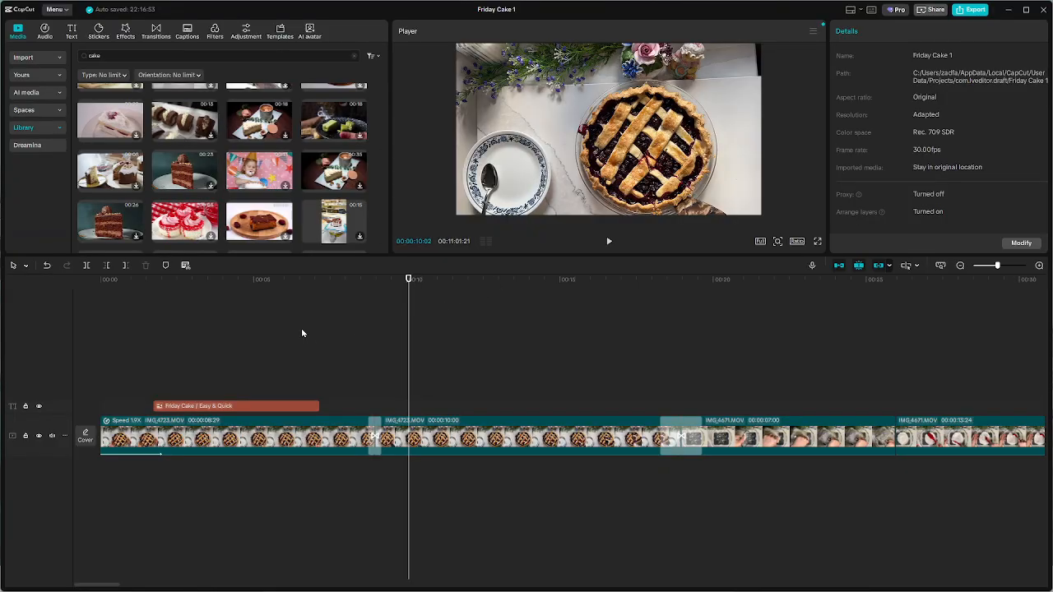
Play the edit from the beginning and pause at about 21 seconds, where the flour bowl footage is showing
click(292, 299)
key(Home)
key(space)
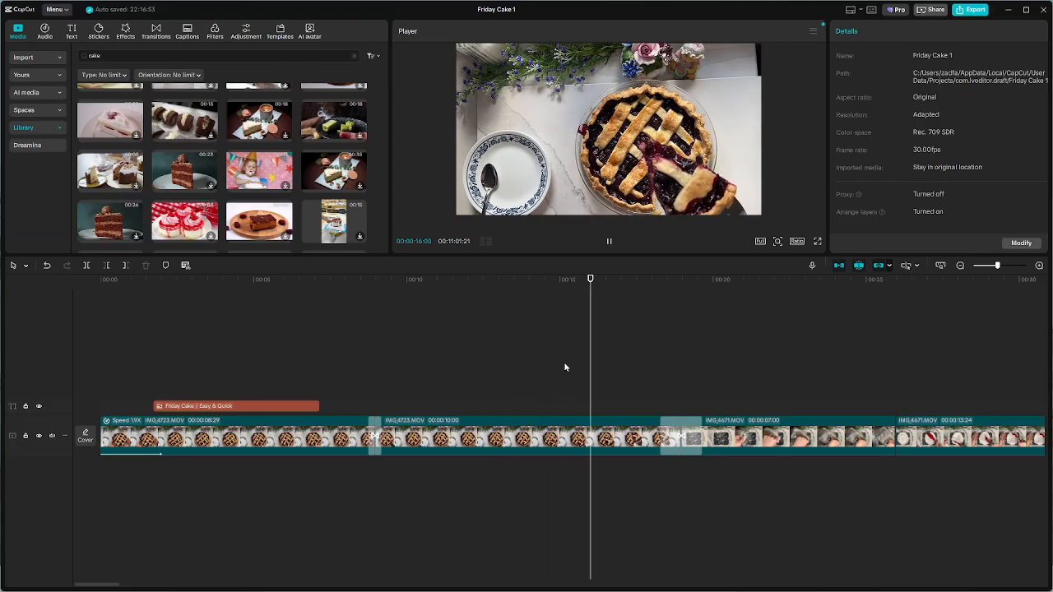
ctrl+scroll(647, 366, down, 5)
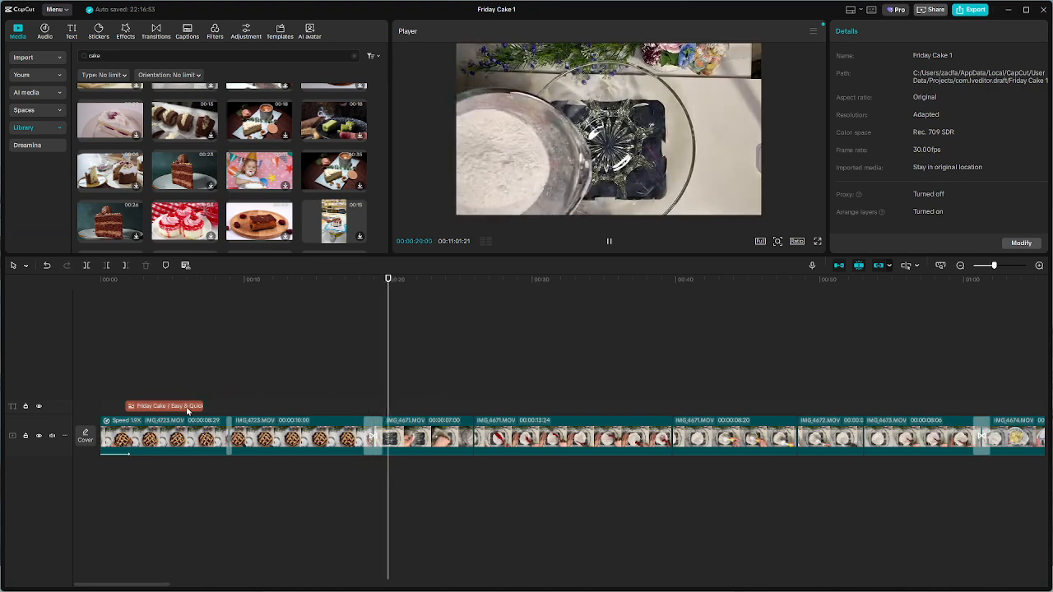
key(space)
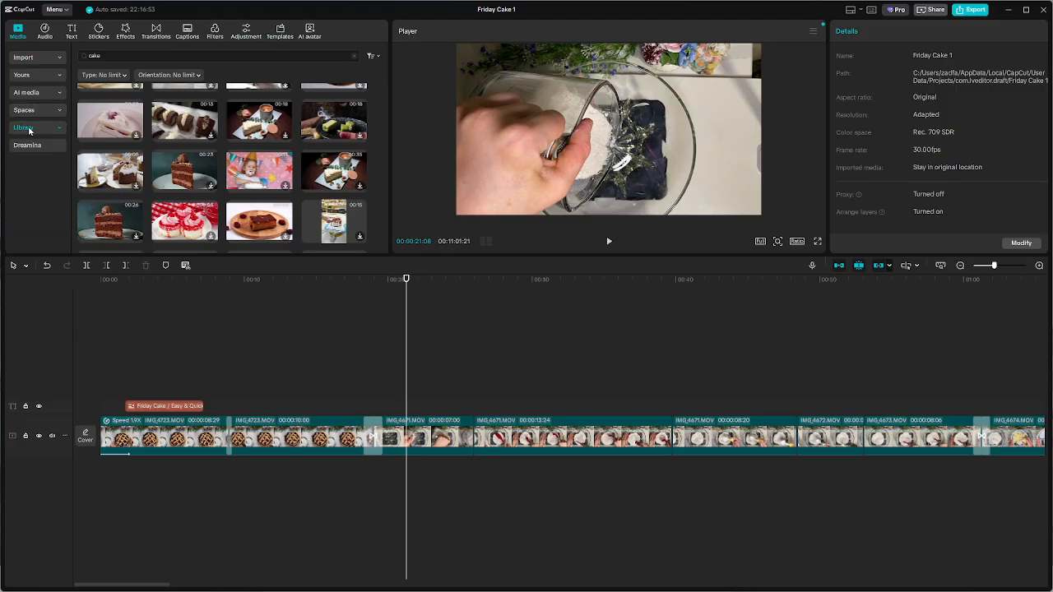
Search the stock media library for "subscribe" and preview the first red subscribe button animation on a black background
click(156, 55)
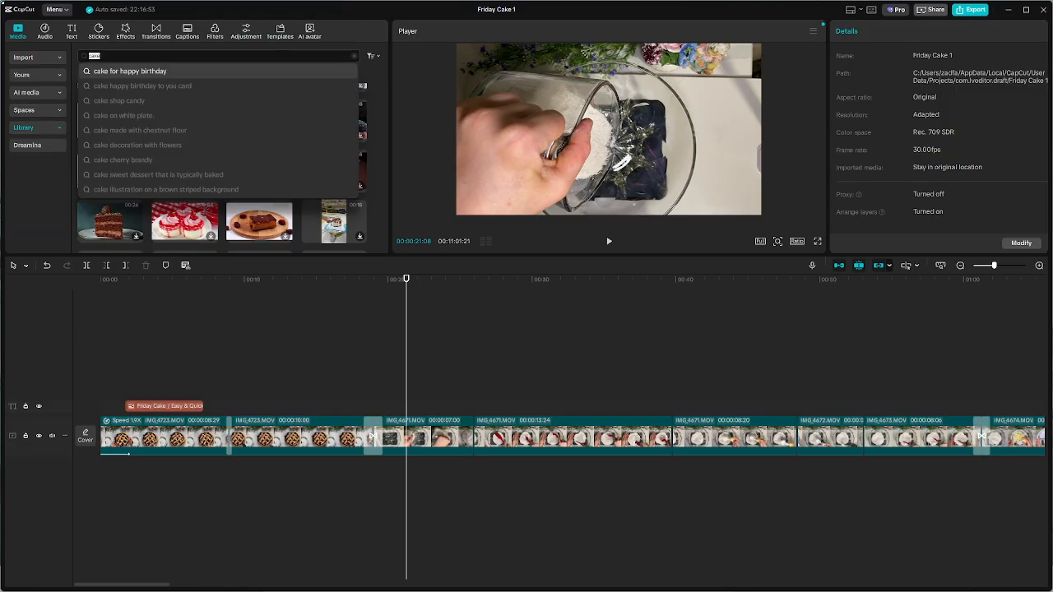
text(su)
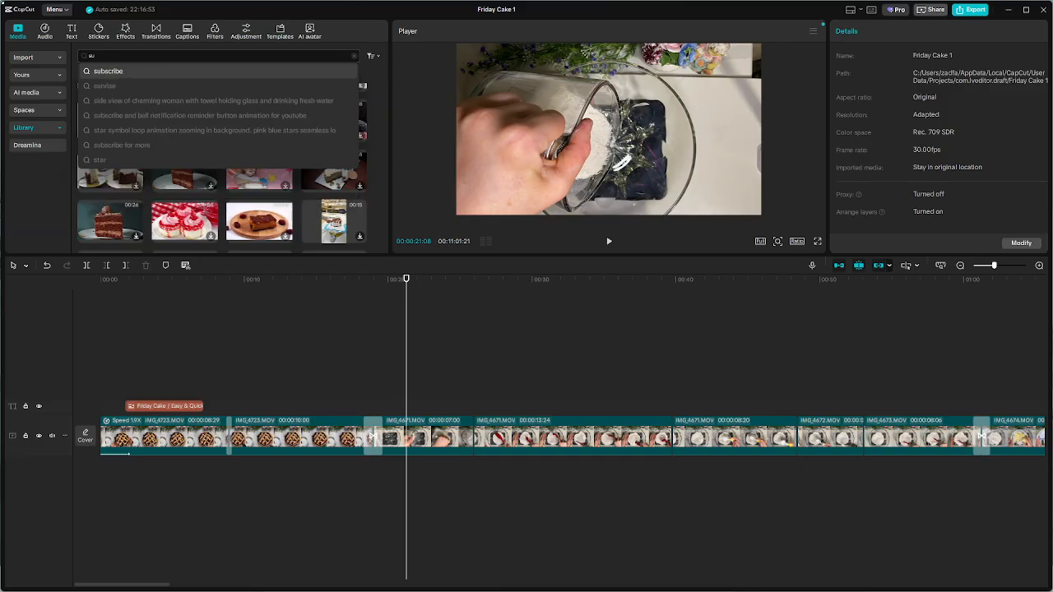
text(bscribe)
key(Return)
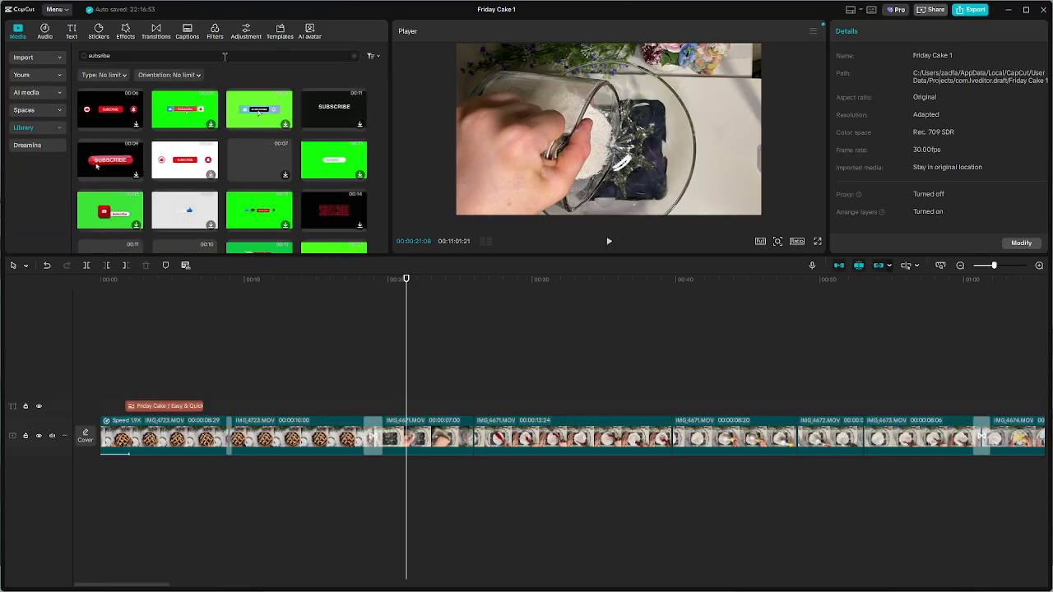
click(102, 107)
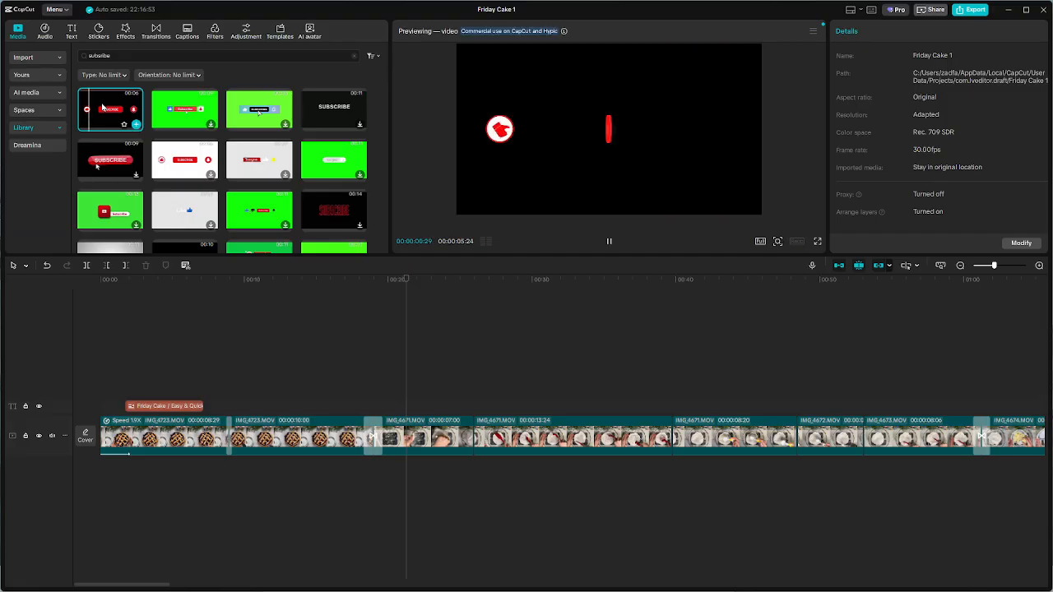
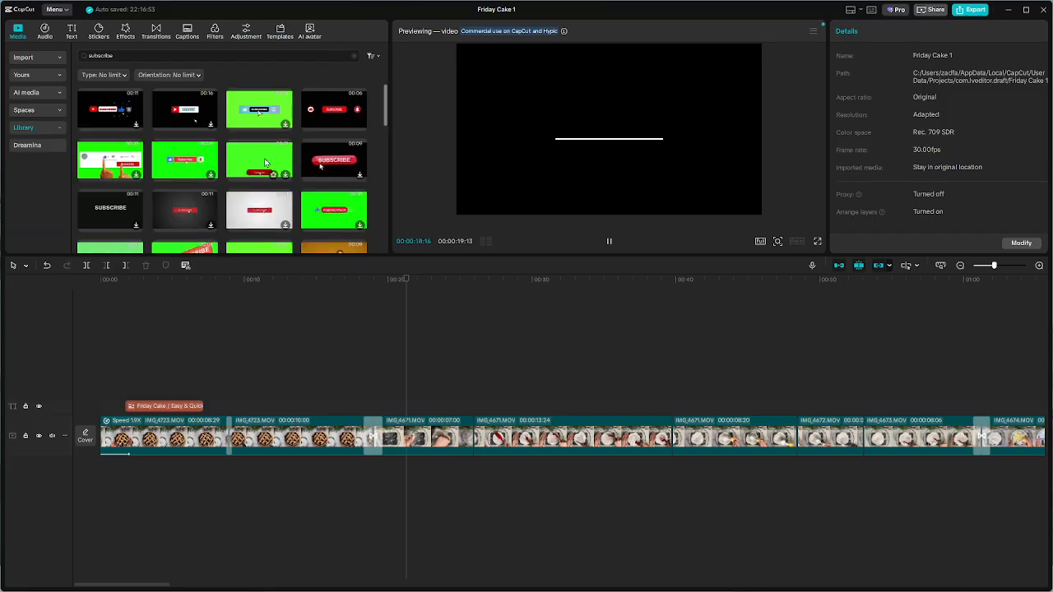
Preview the subscribe animation with like and bell icons, and the similar white-bar version further down the results
scroll(333, 167, down, 3)
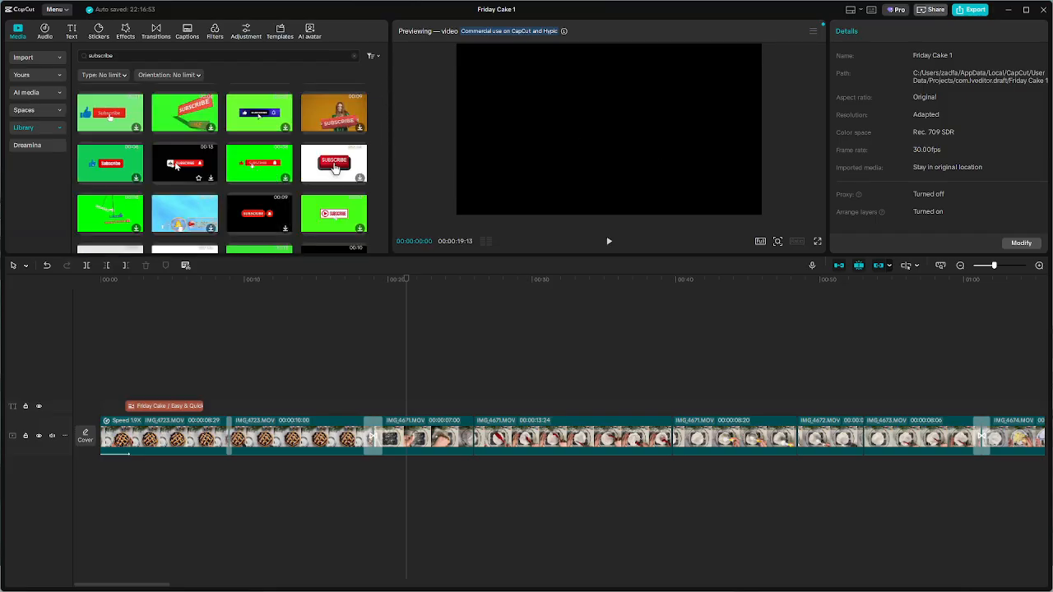
scroll(175, 165, down, 3)
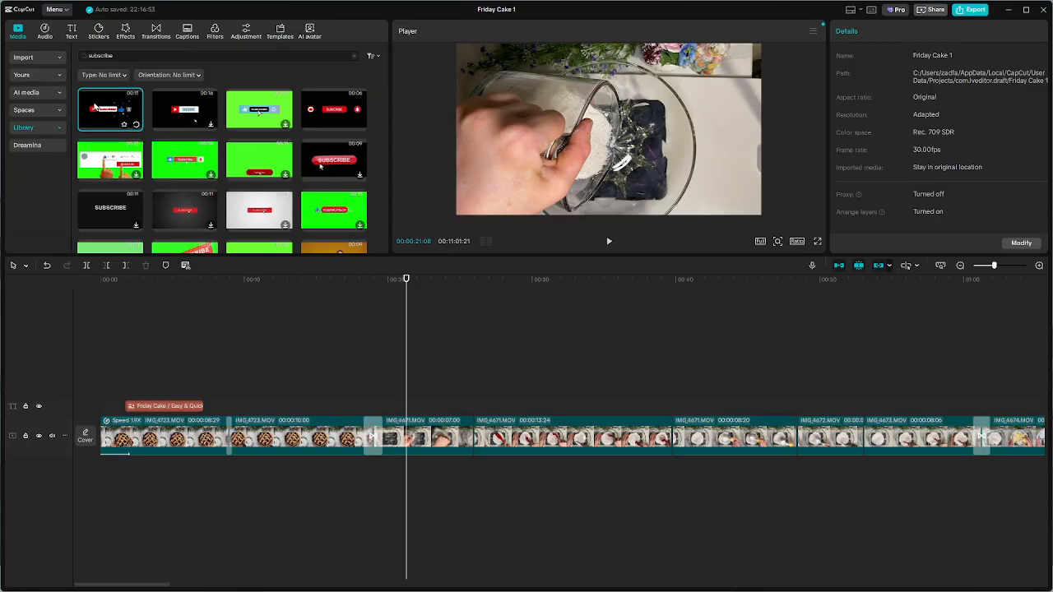
click(95, 108)
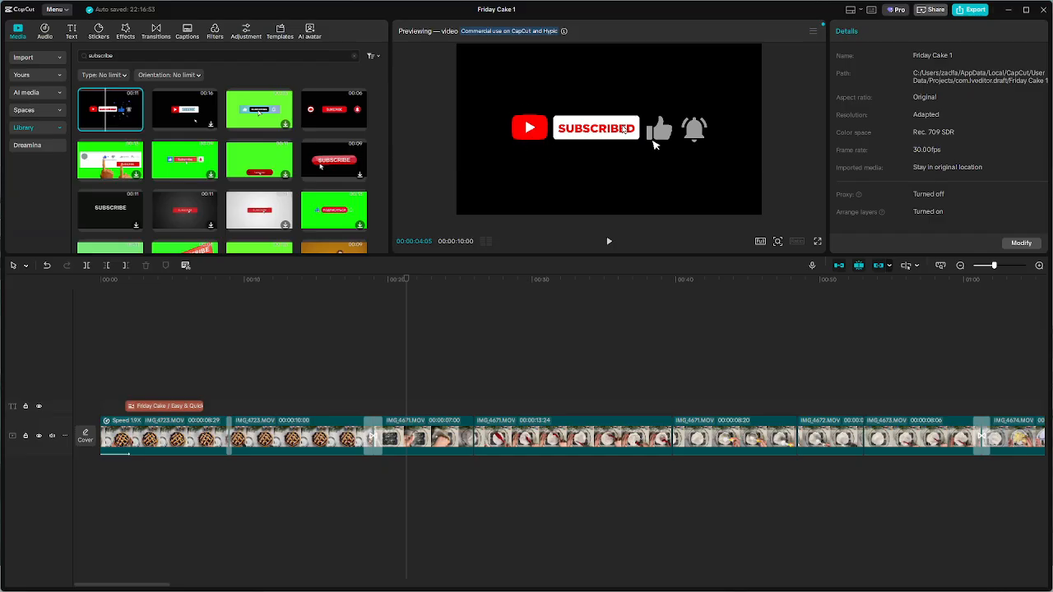
scroll(214, 189, down, 3)
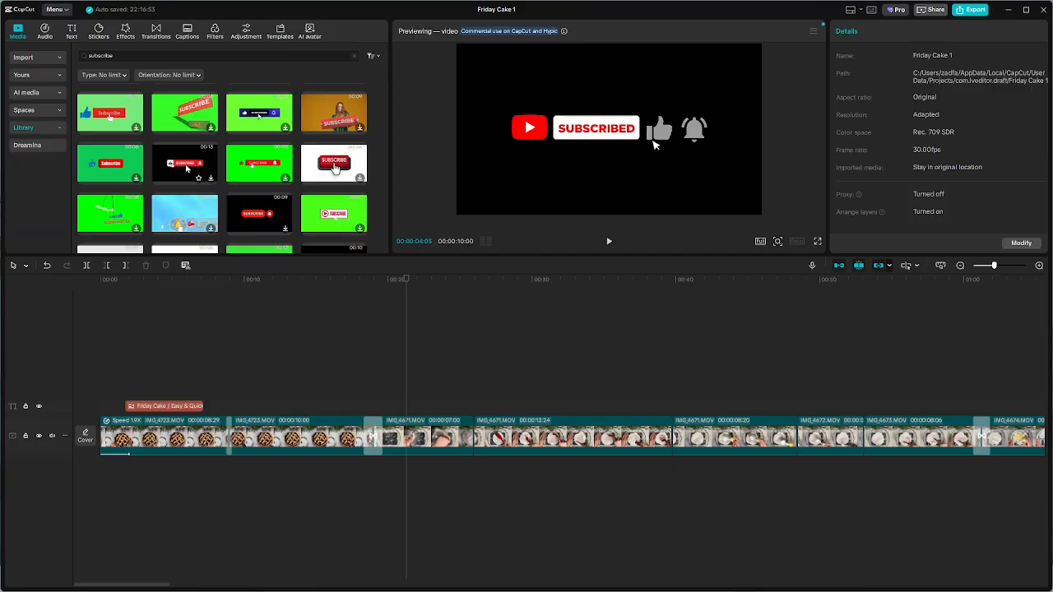
click(188, 168)
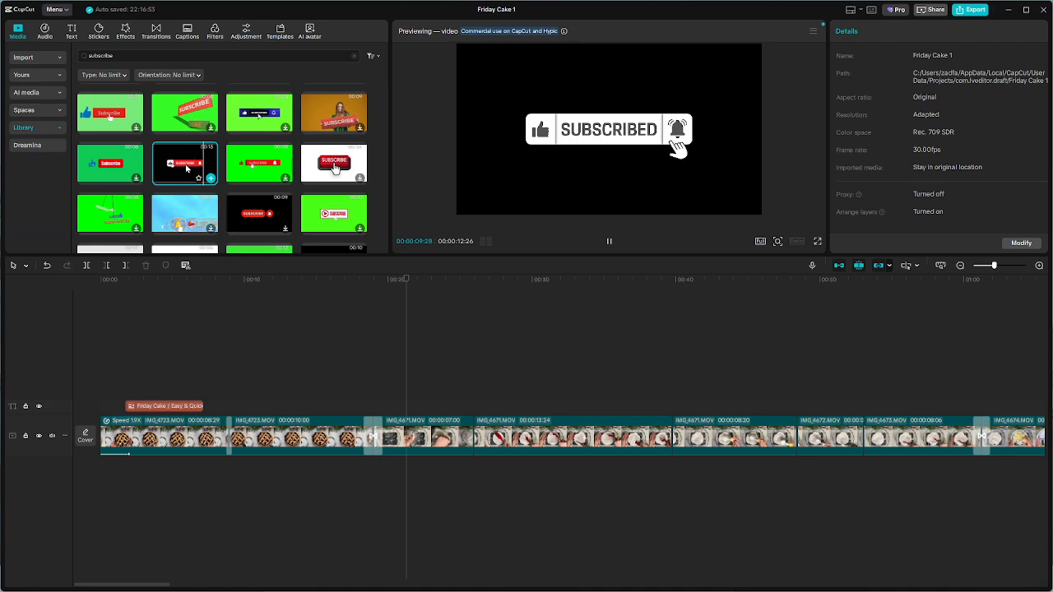
Find the green-screen like, subscribe and bell animation further down the results and add it to the timeline
scroll(329, 189, down, 3)
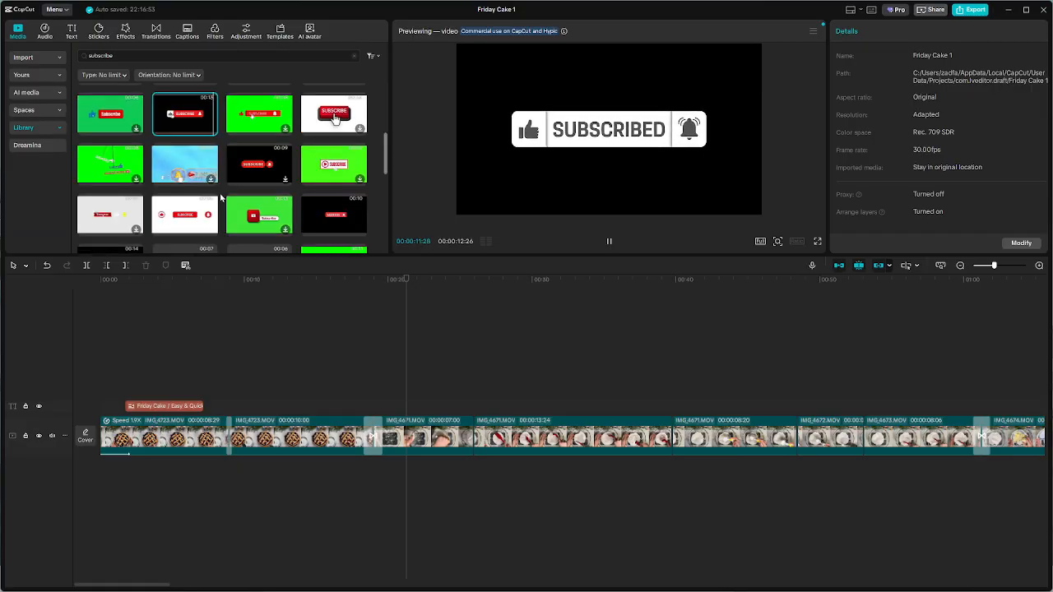
mouse_move(357, 175)
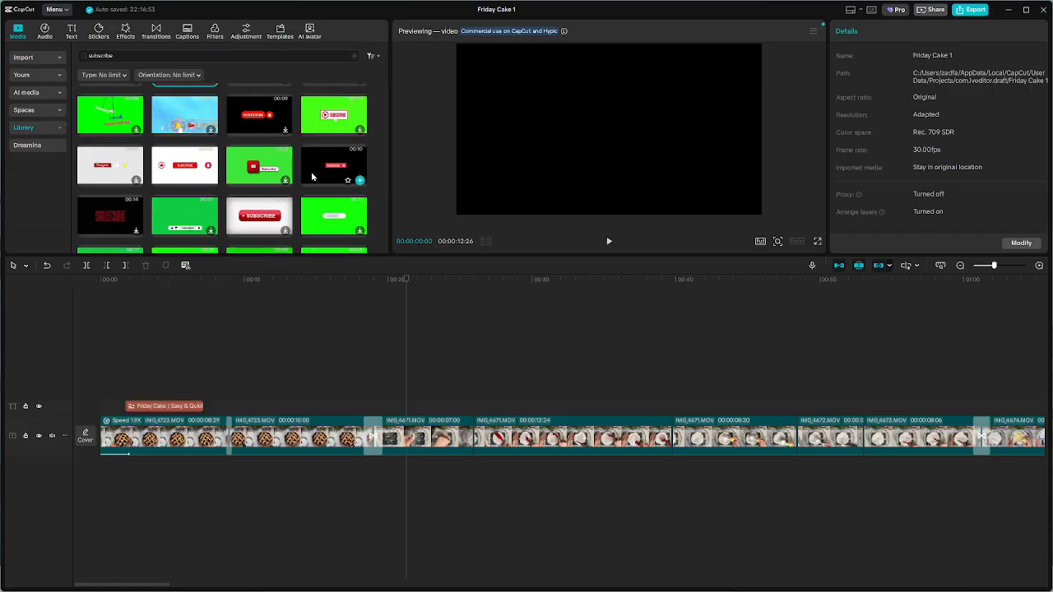
scroll(312, 176, down, 5)
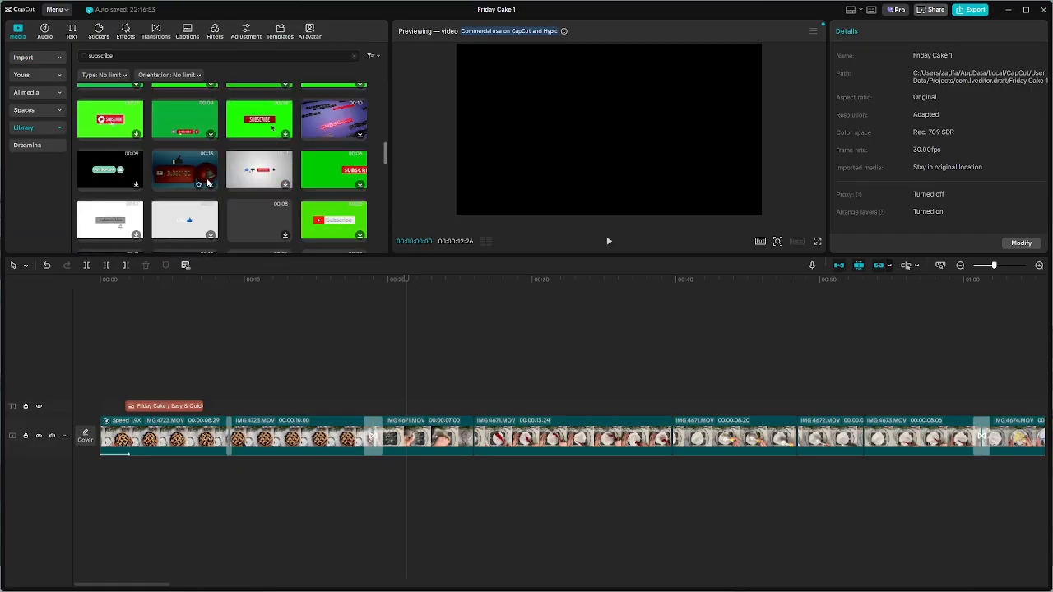
scroll(296, 189, down, 1)
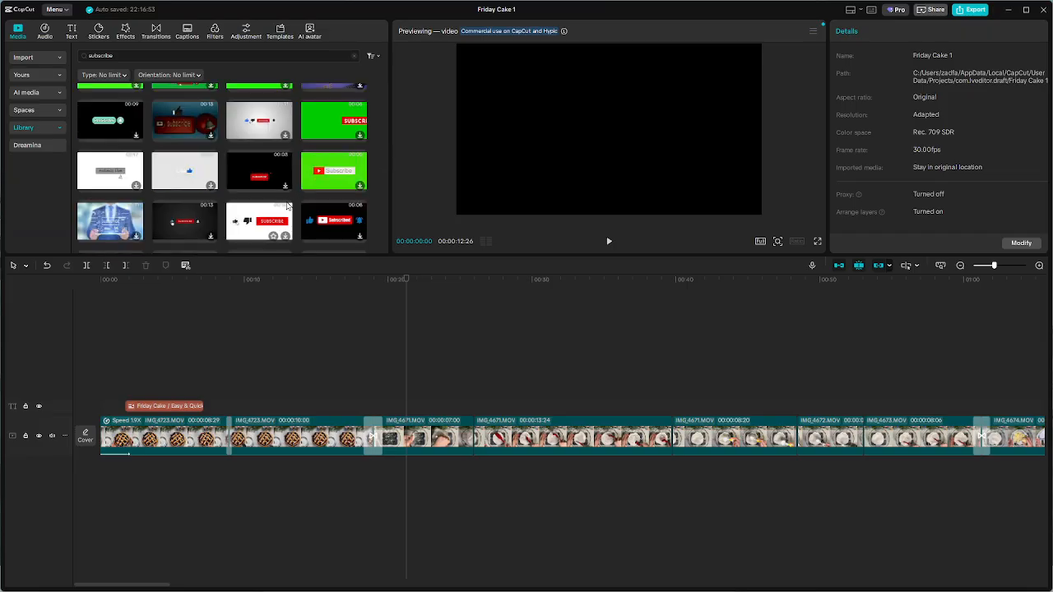
scroll(340, 139, down, 4)
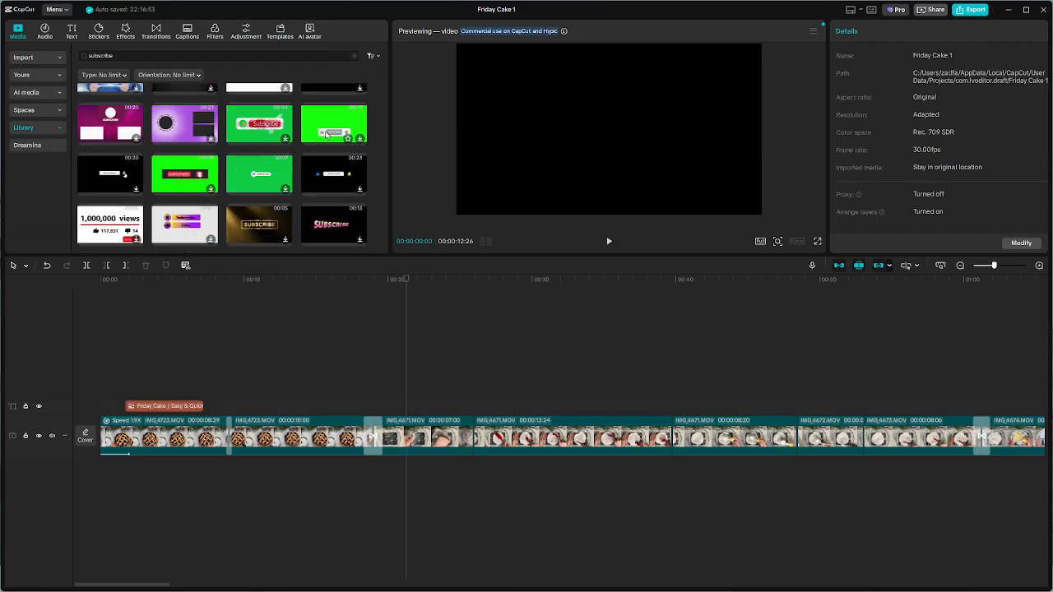
scroll(267, 168, down, 1)
scroll(307, 146, up, 2)
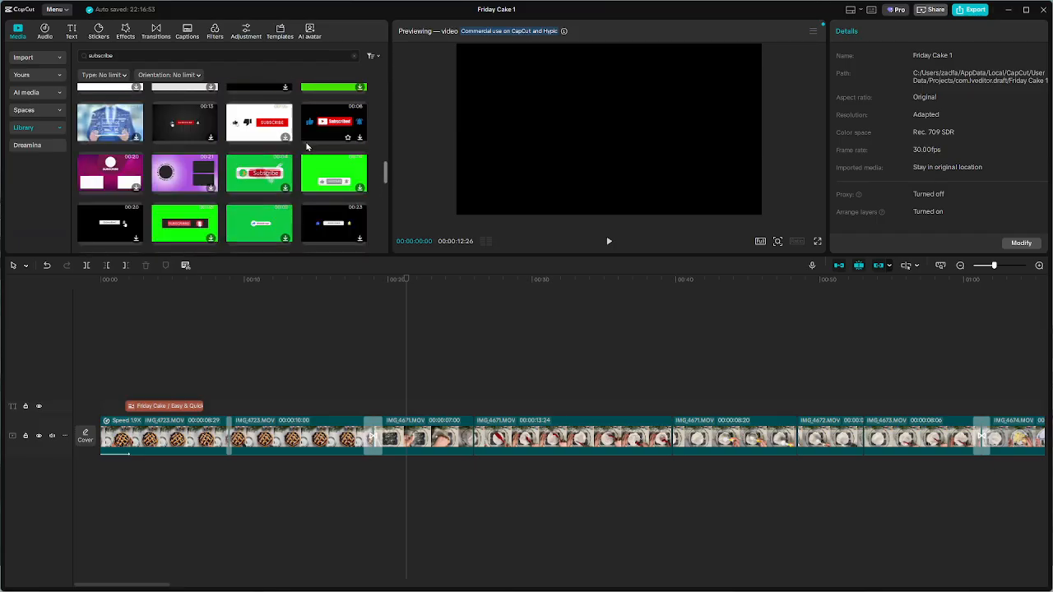
click(346, 182)
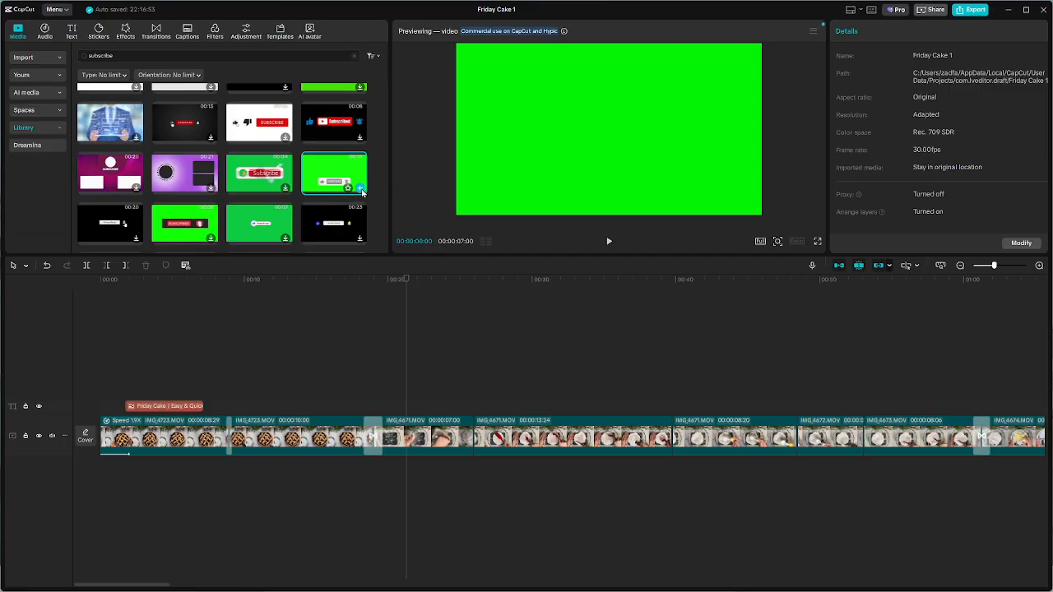
click(360, 190)
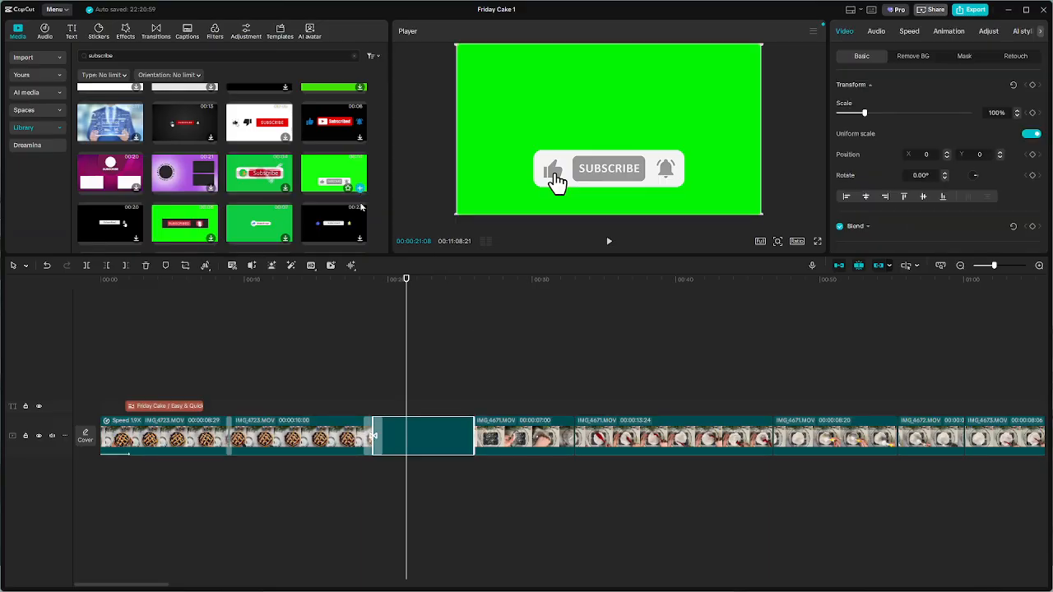
Move the green-screen subscribe clip to a track above the footage, starting at about 13 seconds, and open its background removal options
drag(431, 445, 338, 373)
click(283, 314)
key(space)
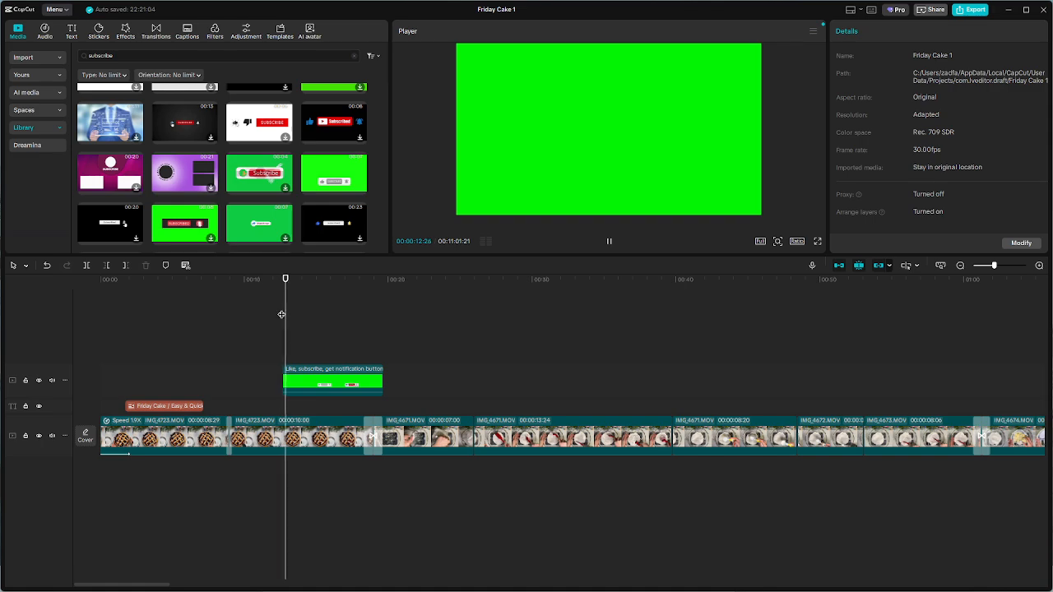
click(345, 392)
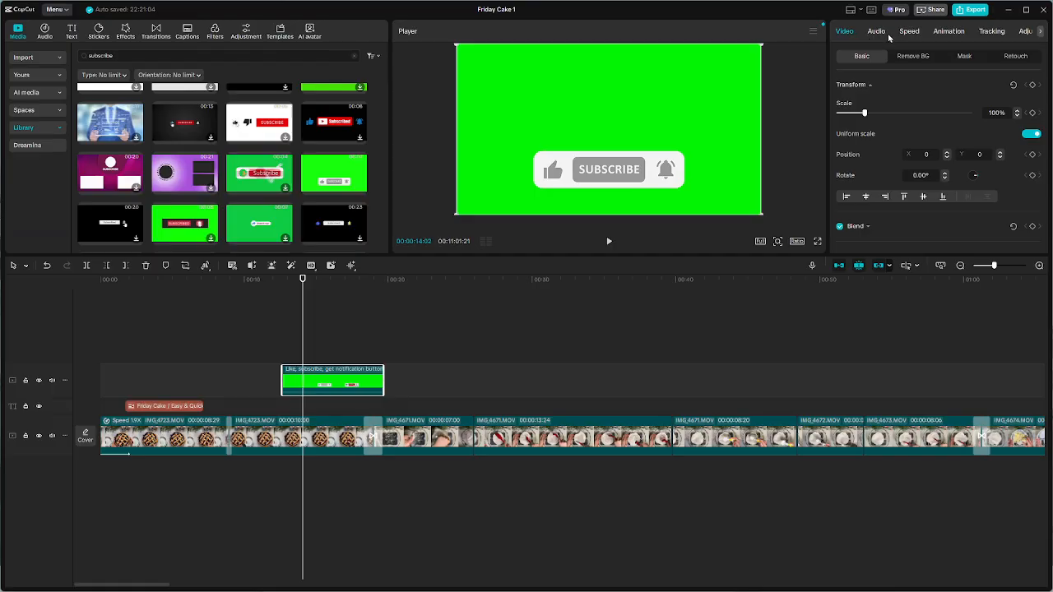
click(911, 57)
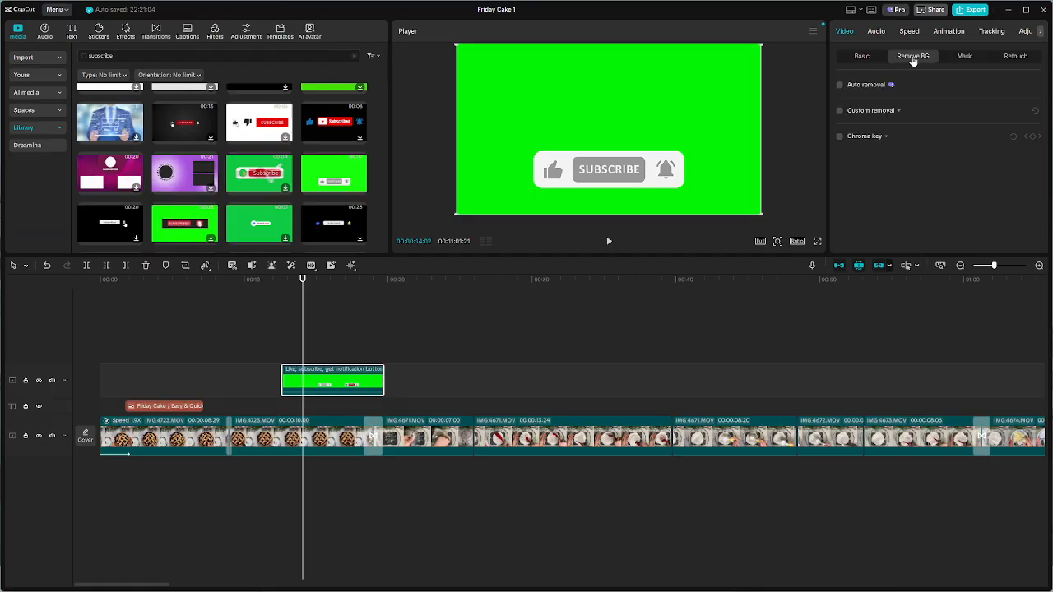
Try to remove the subscribe clip's background with auto removal
click(840, 85)
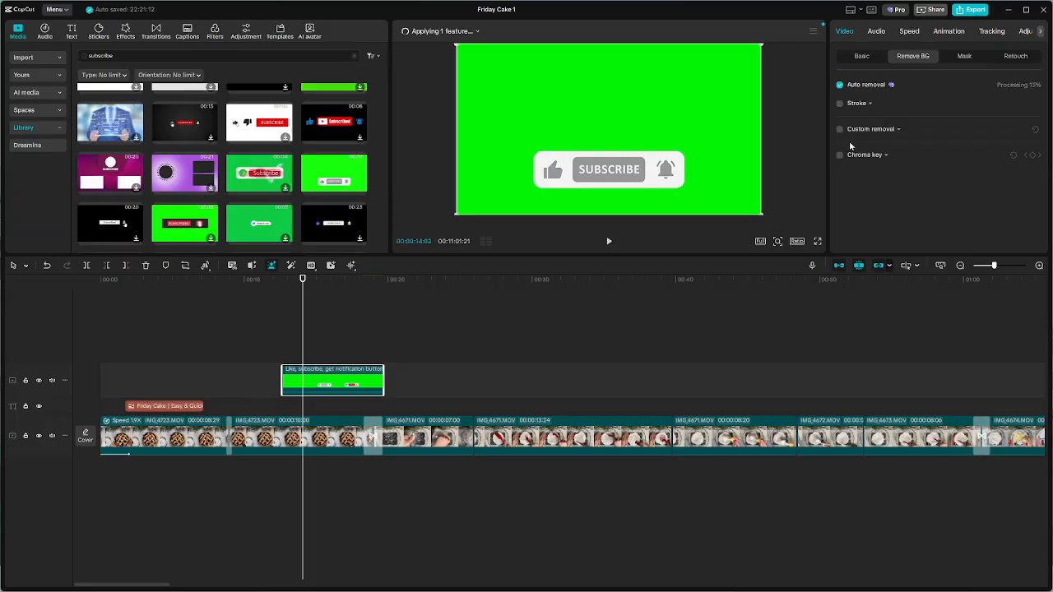
click(841, 129)
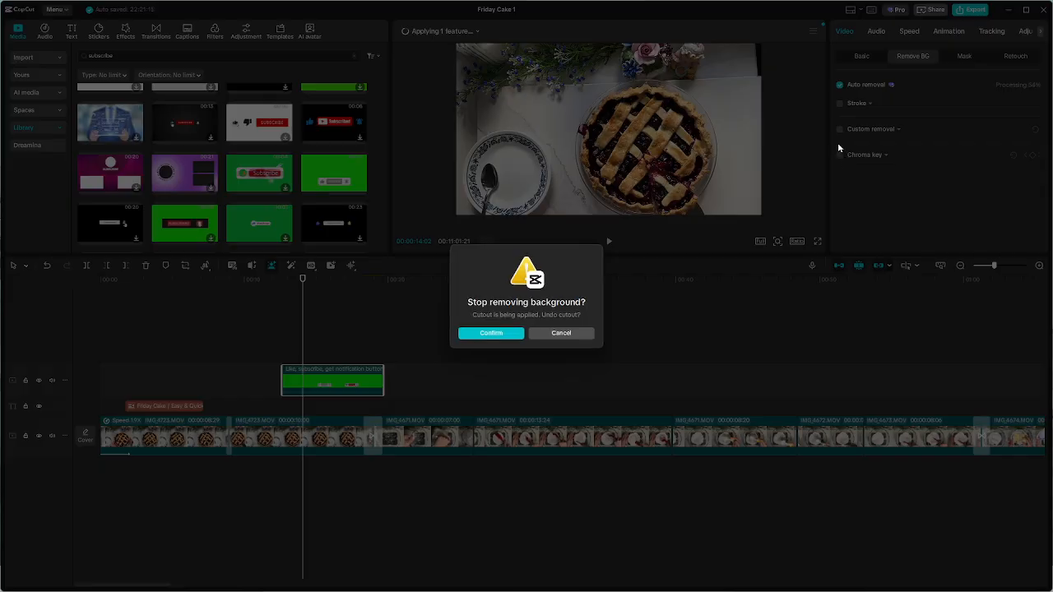
click(578, 333)
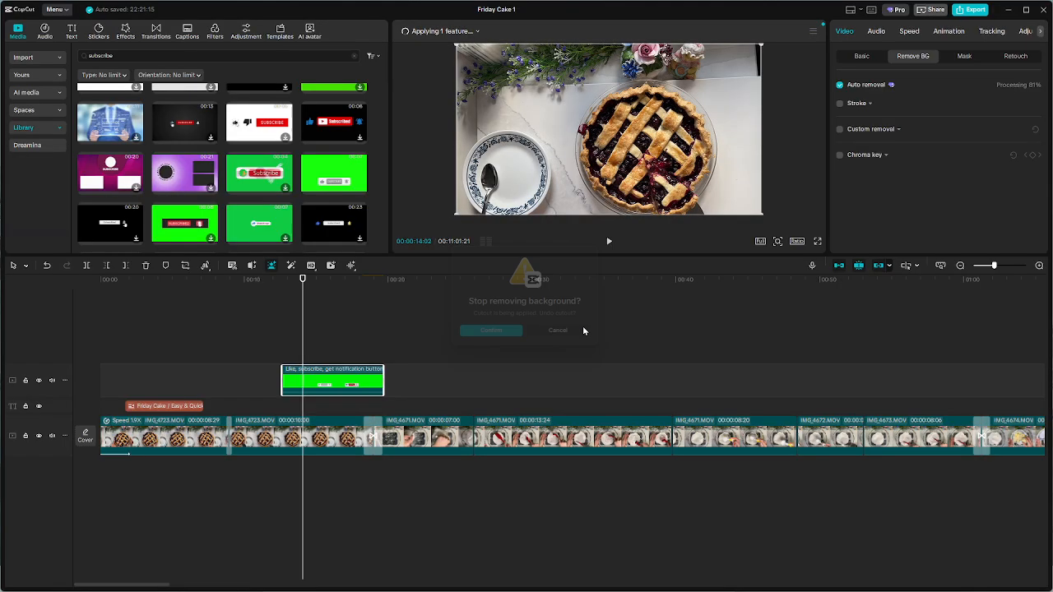
click(840, 85)
Key out the subscribe clip's green background with Chroma key and set the intensity to 59
click(840, 137)
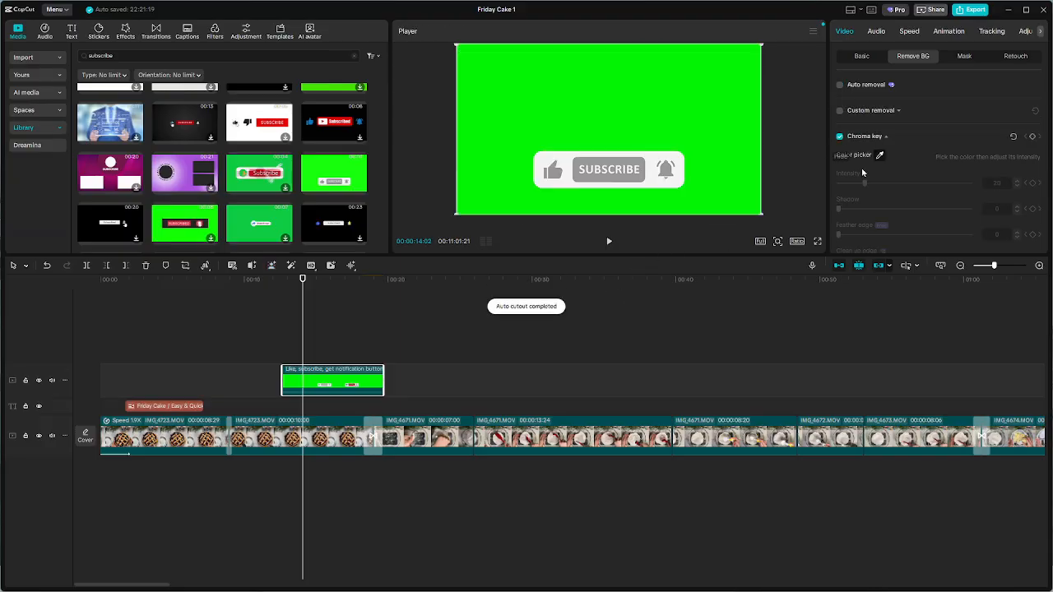
click(881, 157)
click(631, 115)
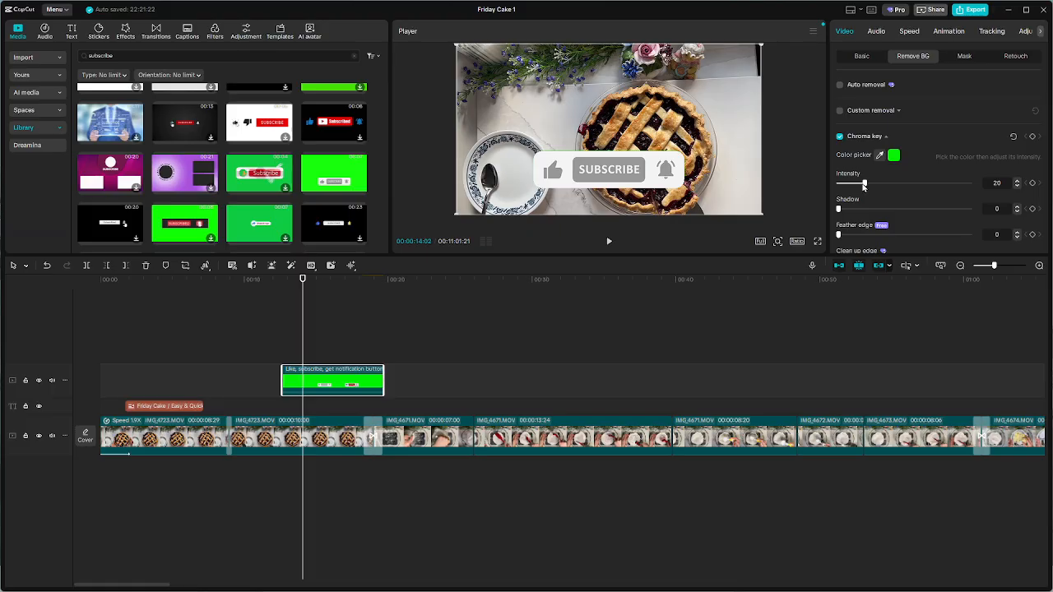
drag(866, 186, 897, 187)
Scale the subscribe overlay down to 42% and place it at the bottom centre of the frame, at X 0, Y -625
drag(458, 45, 563, 106)
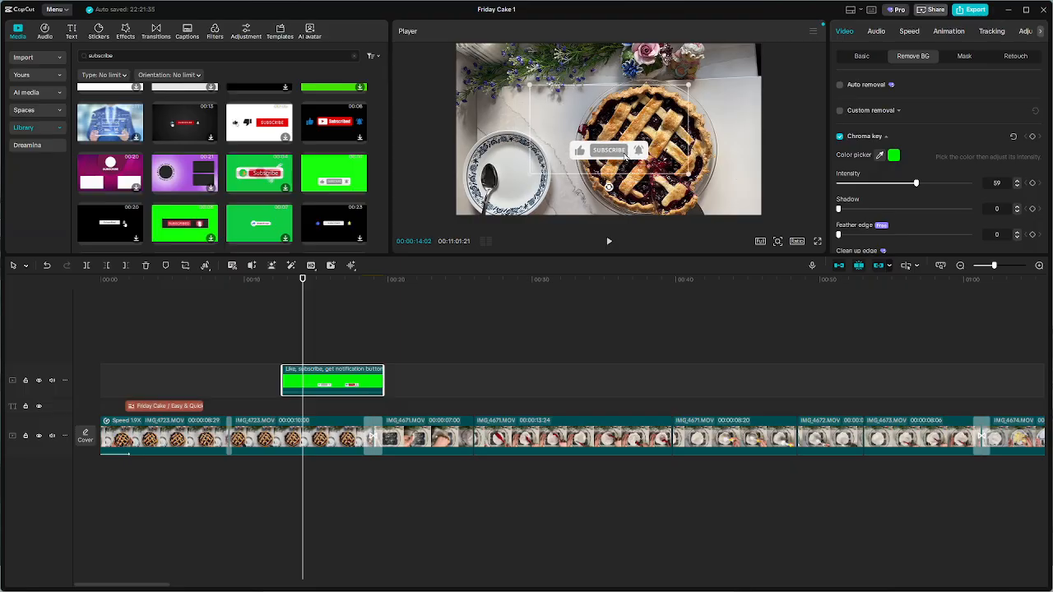
drag(626, 156, 520, 203)
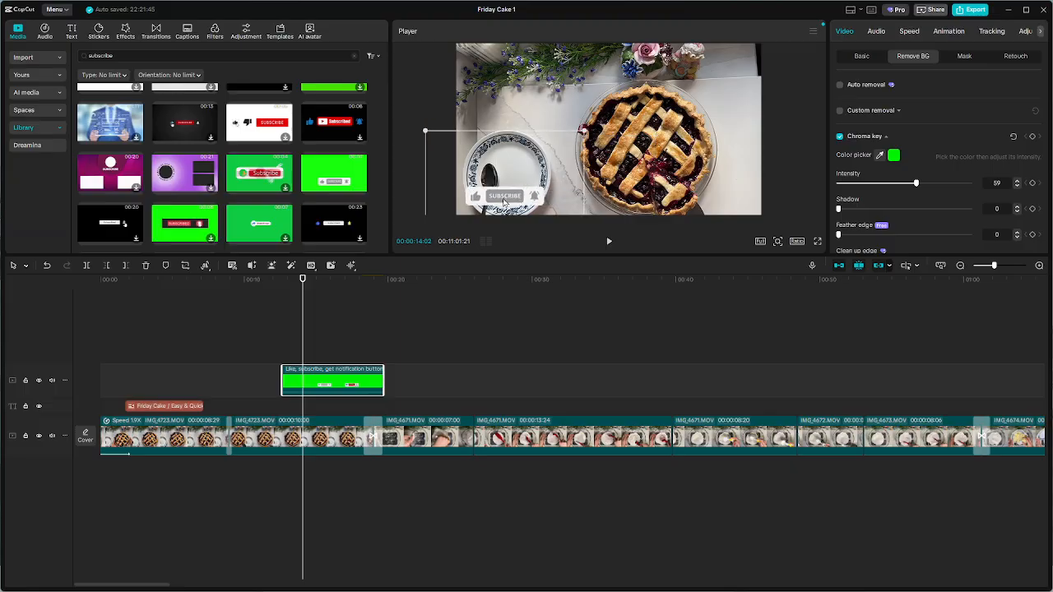
drag(505, 200, 606, 204)
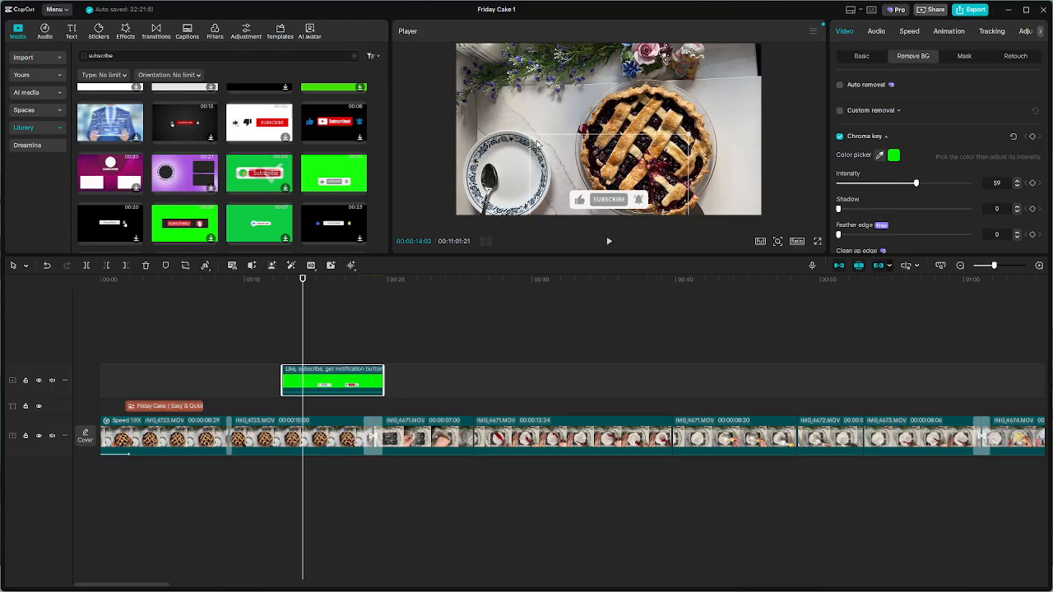
drag(529, 137, 558, 156)
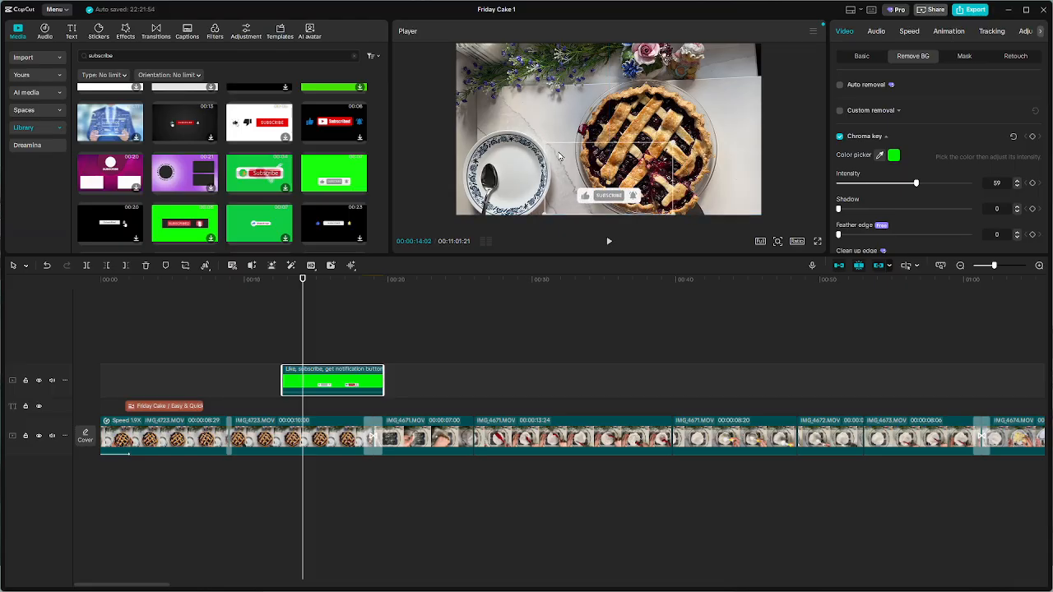
mouse_move(618, 198)
mouse_down()
mouse_move(514, 72)
mouse_move(619, 200)
mouse_up()
Play the edit from just before the subscribe clip until the cube transition to check the overlay
drag(306, 330, 115, 294)
click(266, 303)
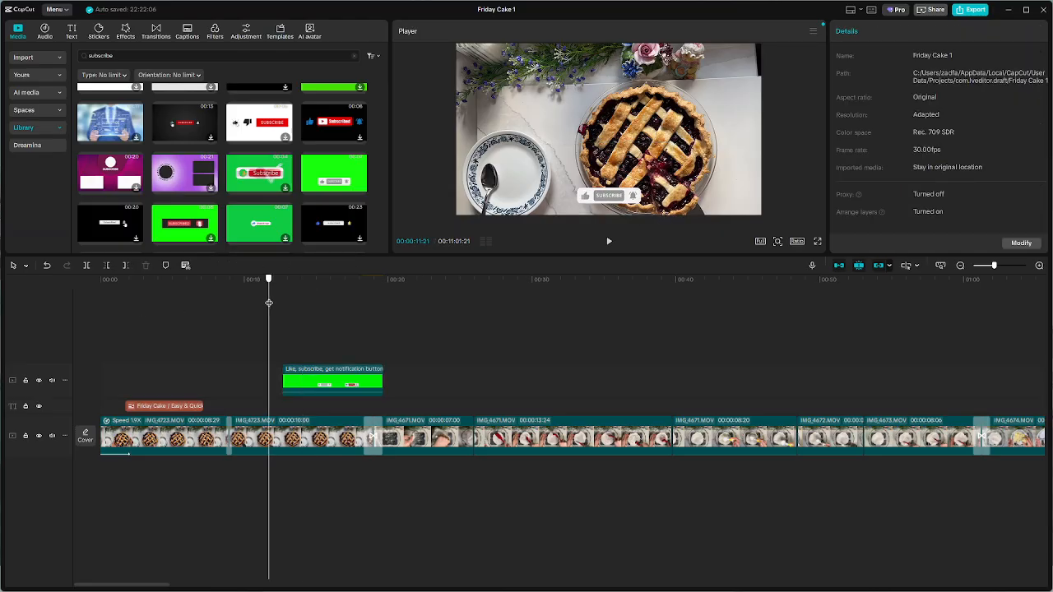
key(space)
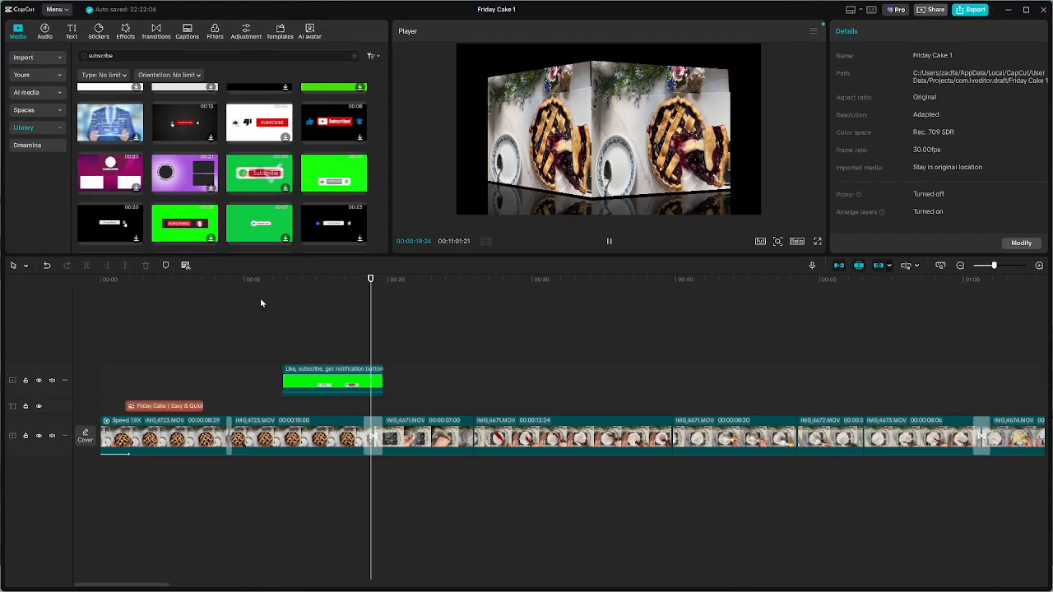
key(space)
Duplicate the keyed subscribe clip further along its track, starting at about 53 seconds
scroll(390, 364, down, 5)
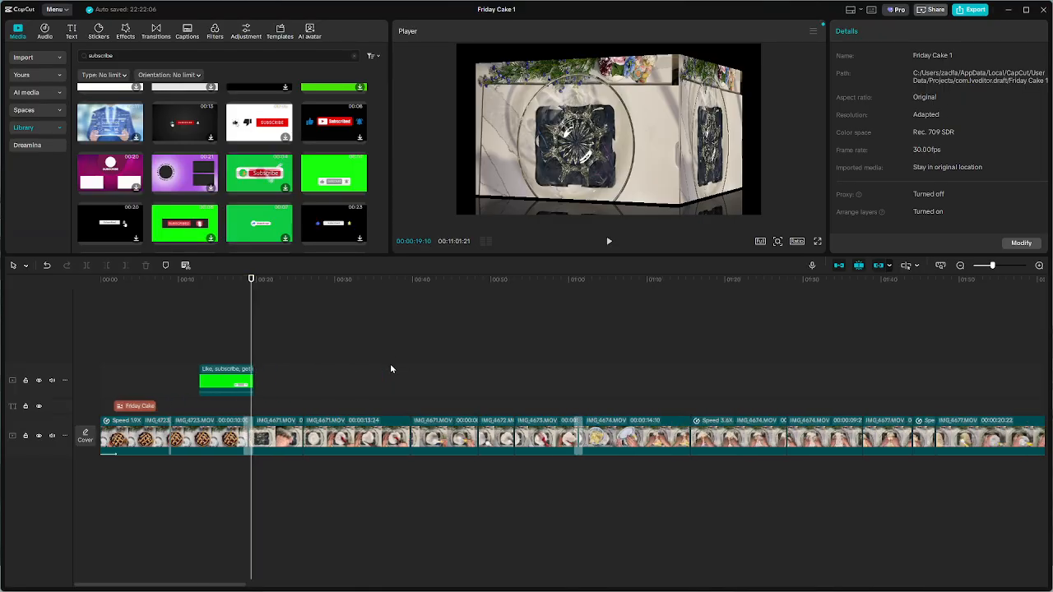
drag(163, 381, 345, 384)
scroll(347, 385, down, 2)
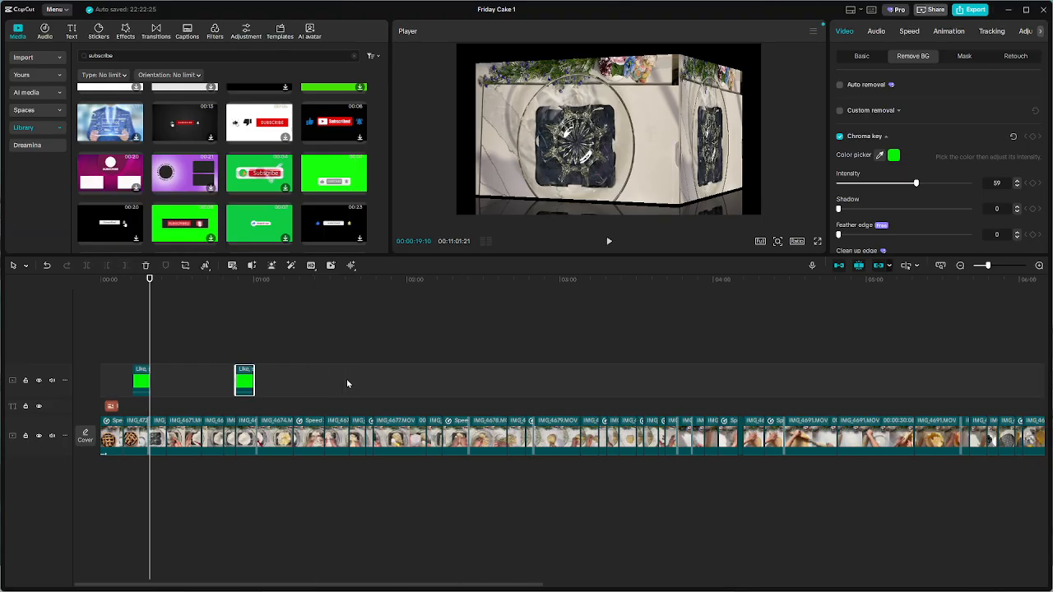
Move the first subscribe clip to about 3 seconds, above the title, and its copy to about 39 seconds
click(142, 382)
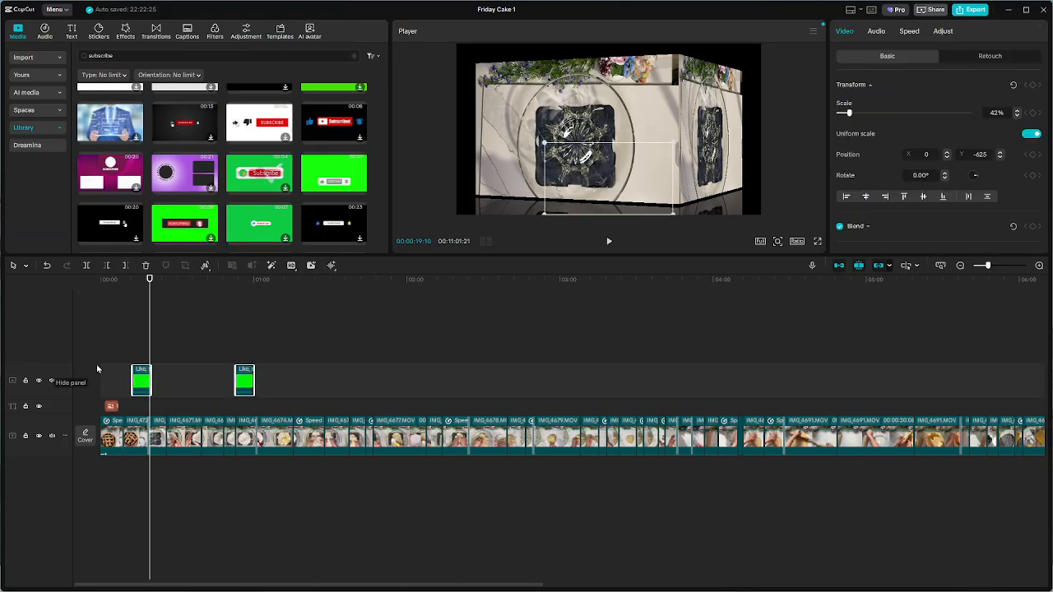
click(119, 381)
drag(142, 381, 135, 379)
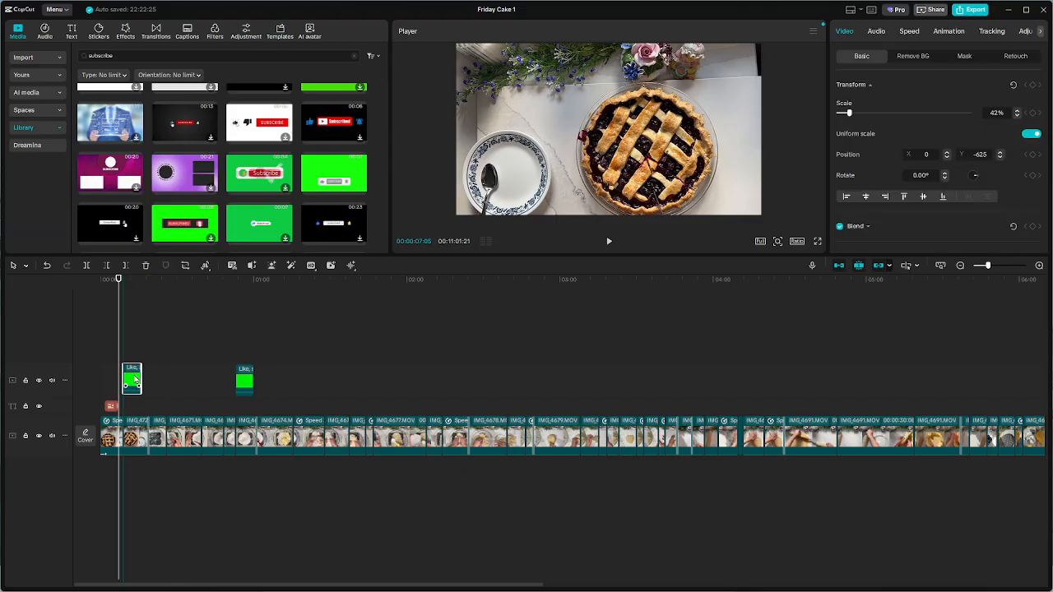
scroll(135, 388, up, 5)
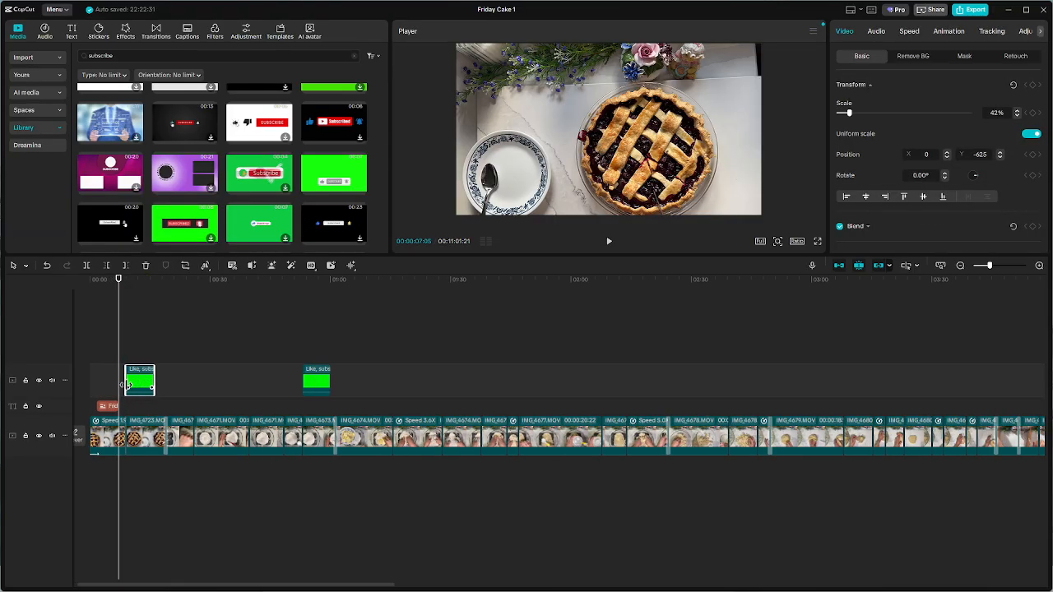
key(Home)
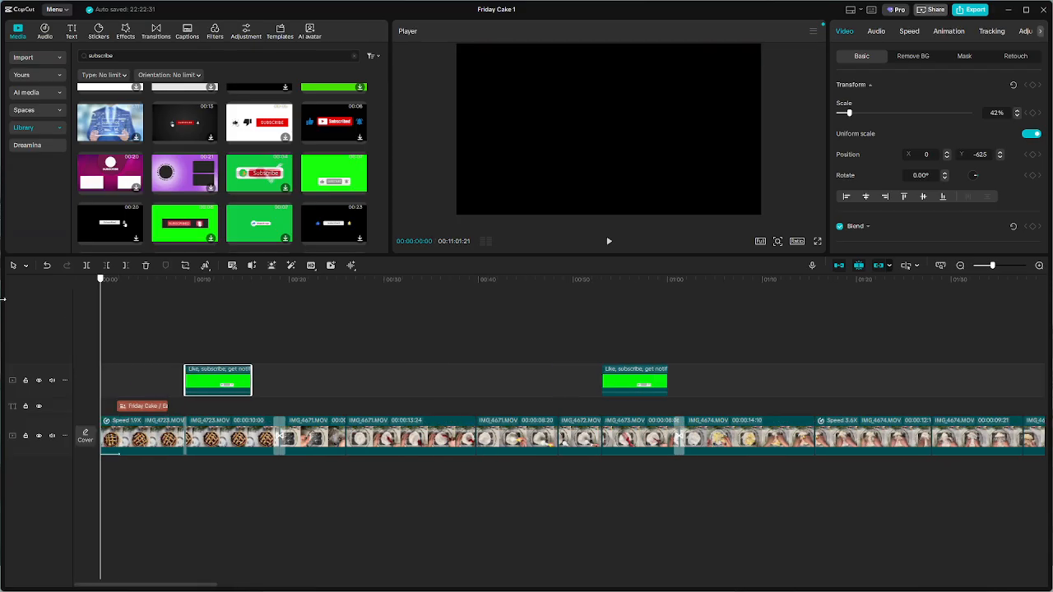
drag(233, 379, 153, 375)
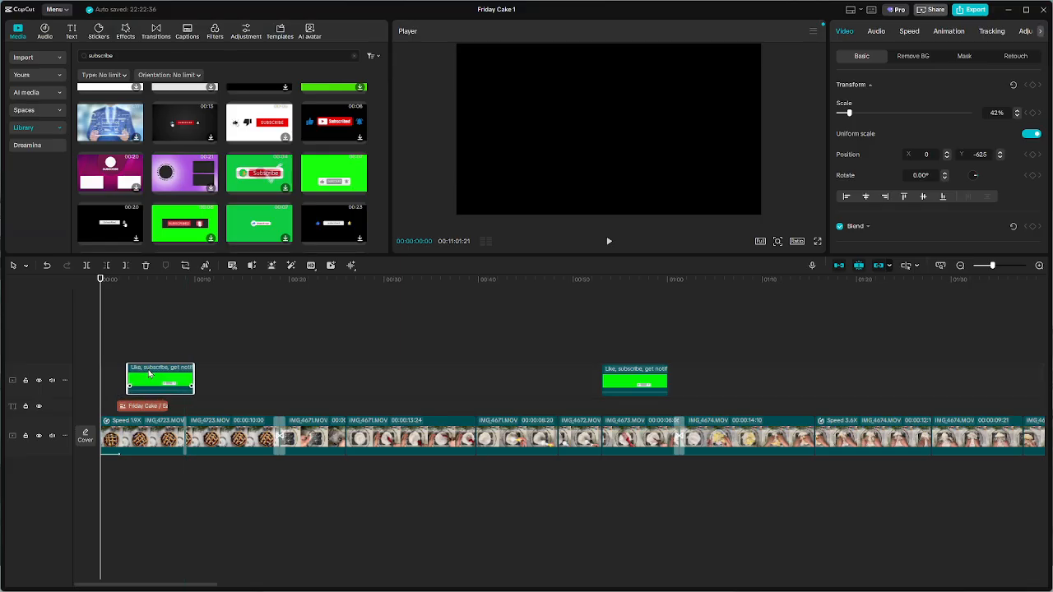
drag(609, 380, 506, 389)
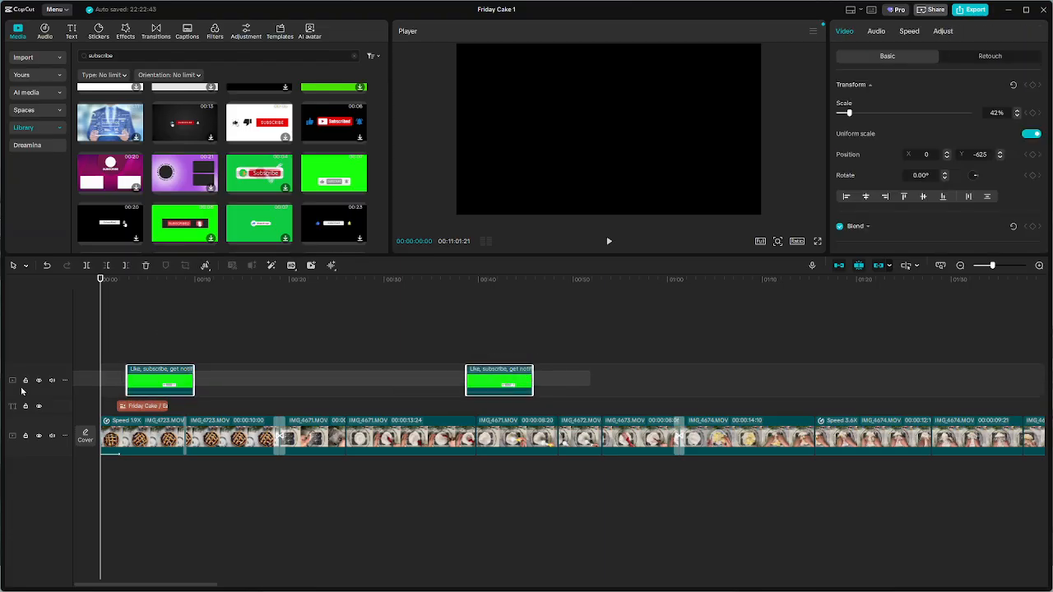
Paste the pair of subscribe clips further along their track at about 1:18, 2:27 and 3:45
ctrl+scroll(242, 400, down, 5)
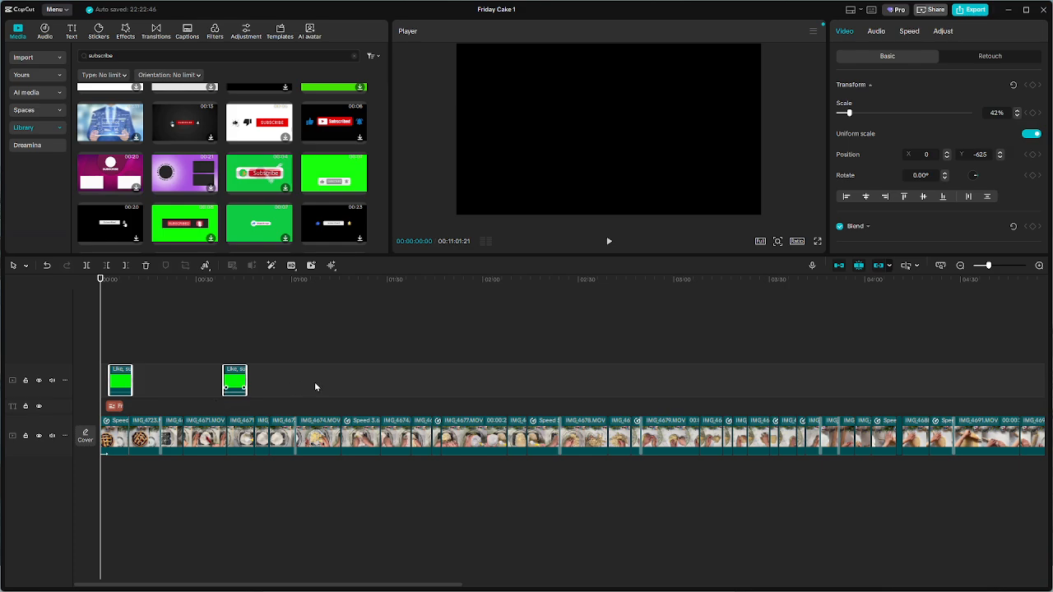
click(349, 382)
key(ctrl+v)
click(570, 346)
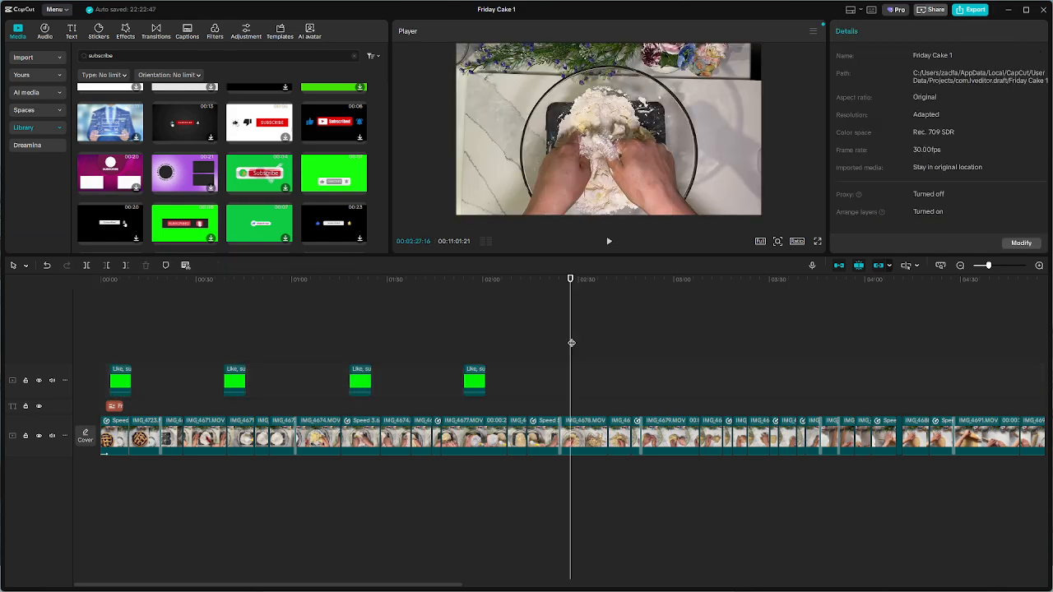
key(ctrl+v)
ctrl+scroll(650, 382, down, 3)
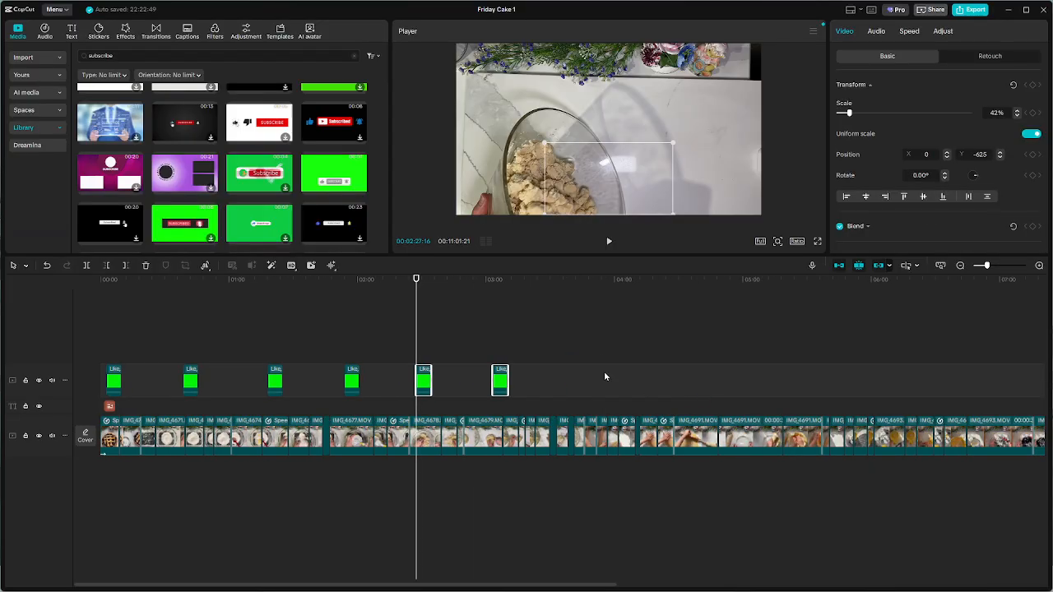
click(580, 349)
key(ctrl+v)
Copy all eight subscribe clips and paste them on the same track starting at about 5:13
ctrl+scroll(682, 380, down, 2)
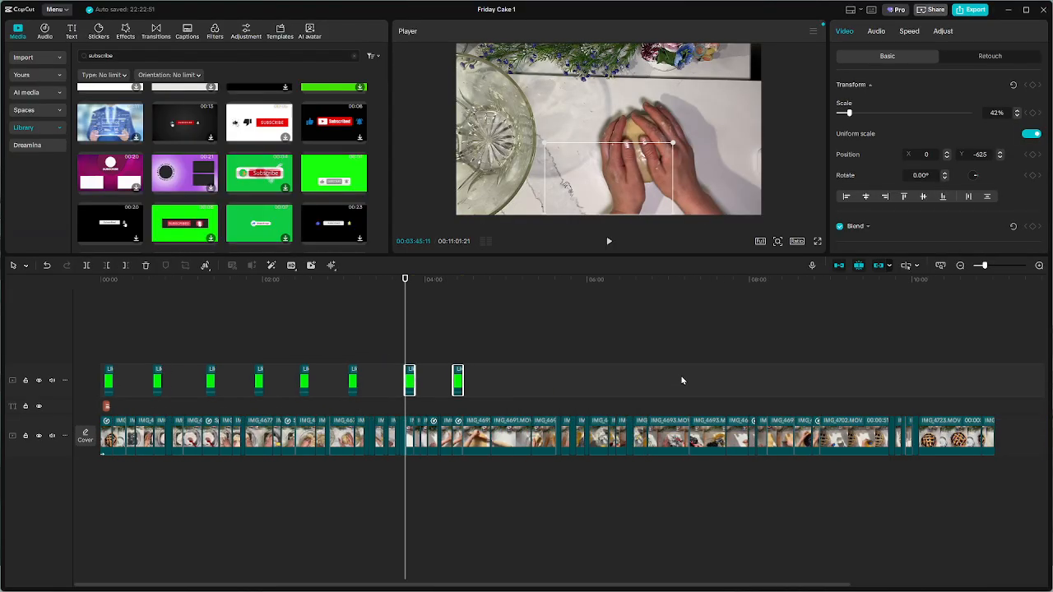
ctrl+scroll(573, 389, up, 3)
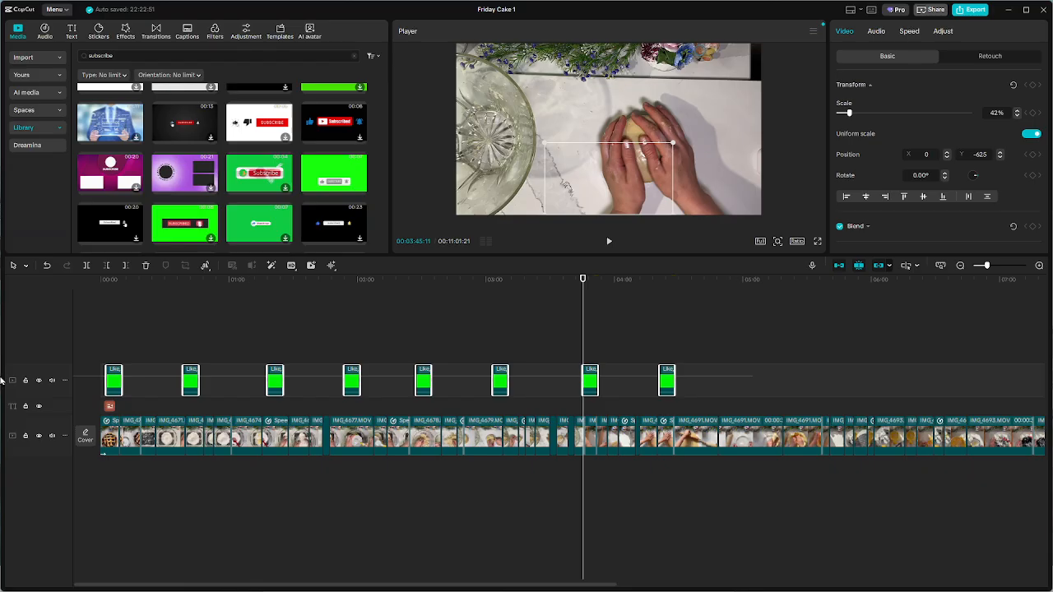
ctrl+scroll(672, 369, down, 3)
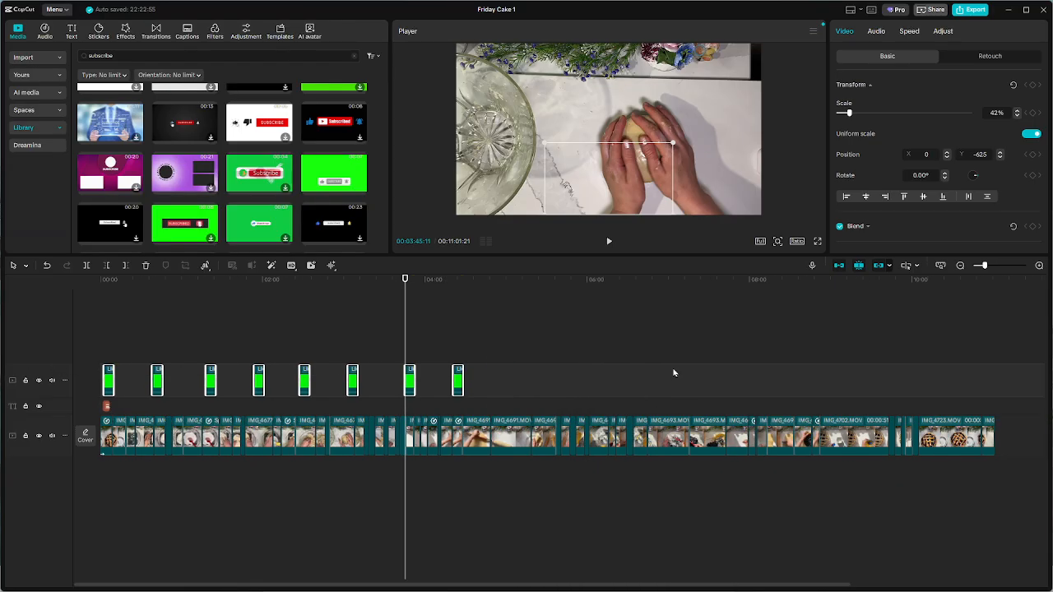
click(460, 339)
click(477, 339)
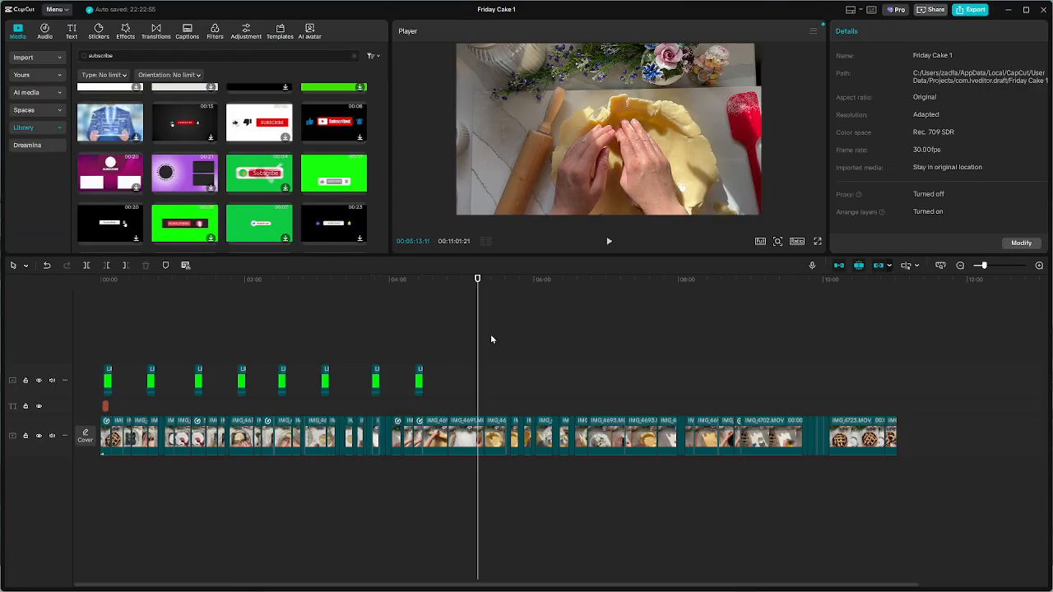
key(ctrl+v)
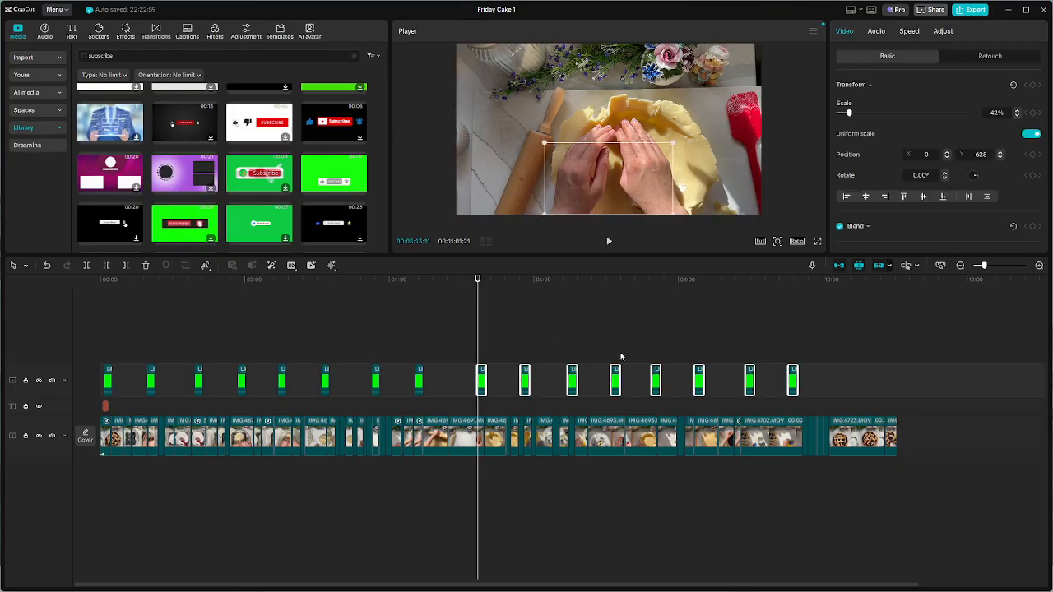
Paste the eight subscribe clips again at about 10:00 and delete the copies beyond the end of the video
click(823, 346)
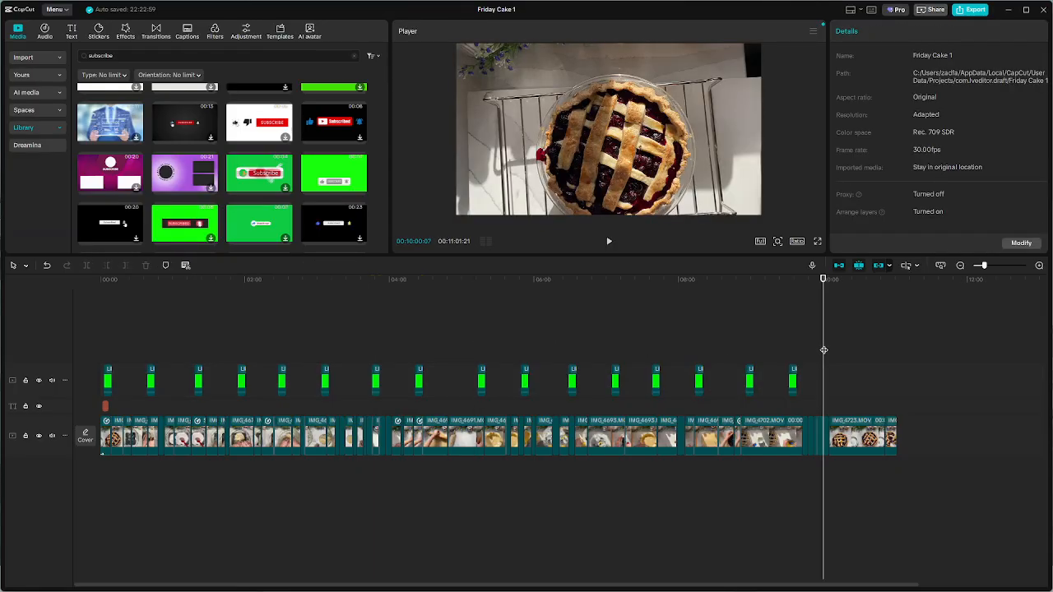
key(ctrl+v)
drag(944, 356, 719, 443)
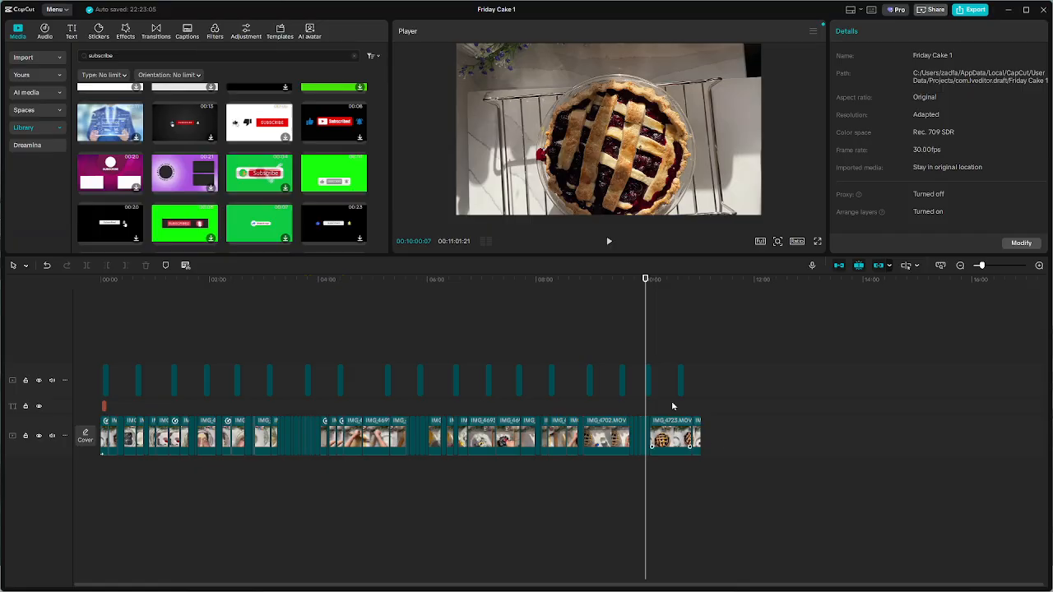
scroll(369, 353, down, 2)
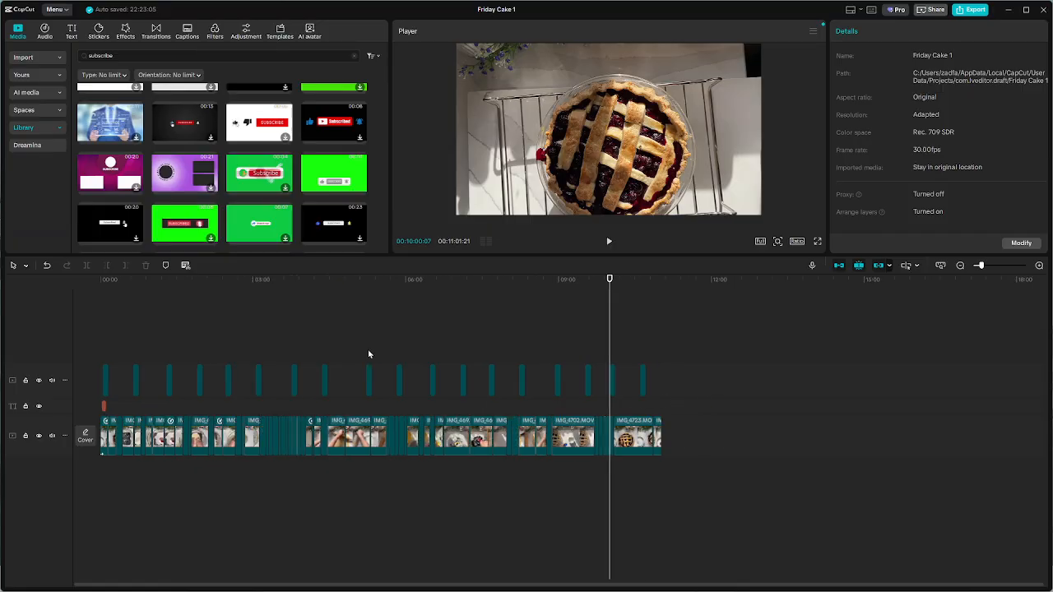
Return the playhead to the start and lock the track holding the subscribe clips
click(326, 323)
drag(325, 301, 1, 305)
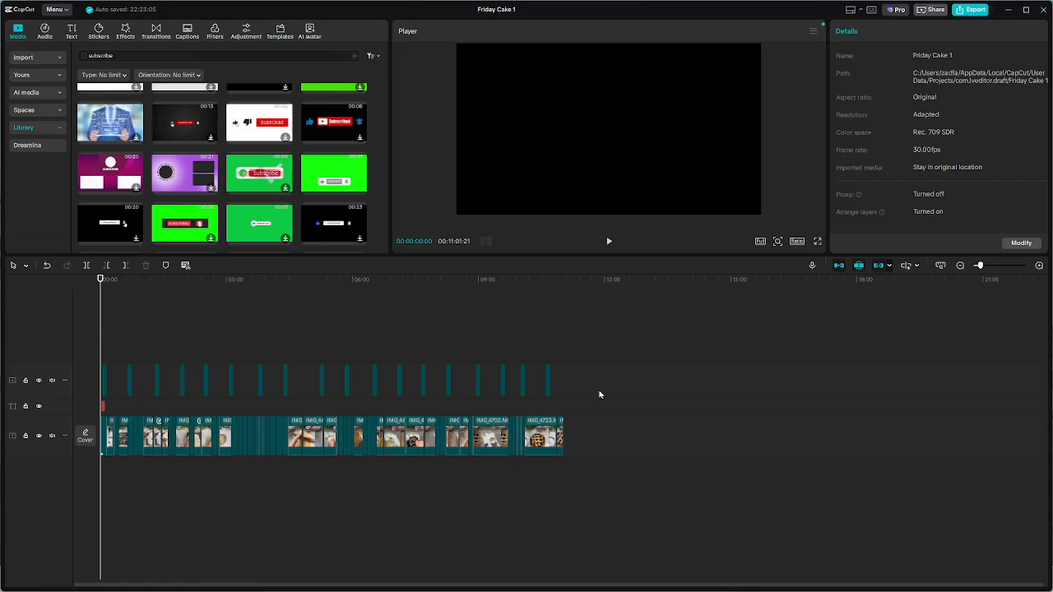
click(25, 382)
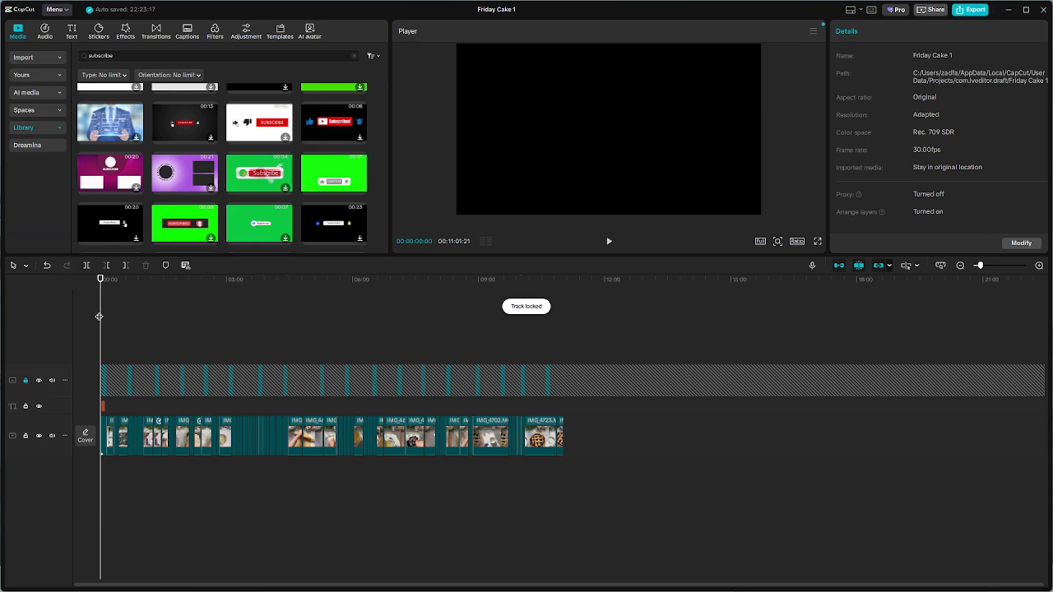
scroll(275, 404, up, 2)
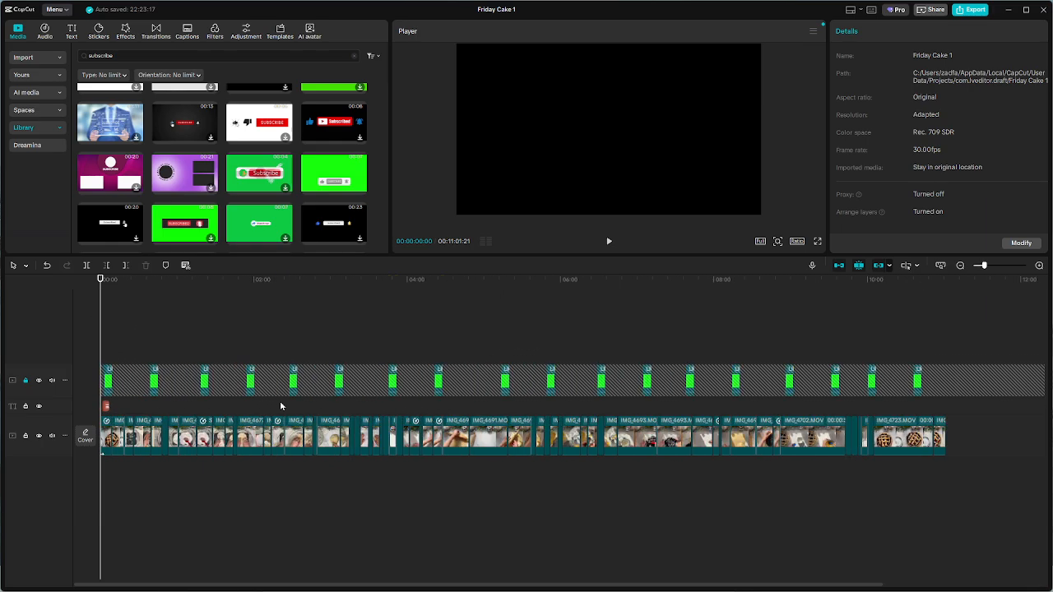
scroll(269, 405, up, 2)
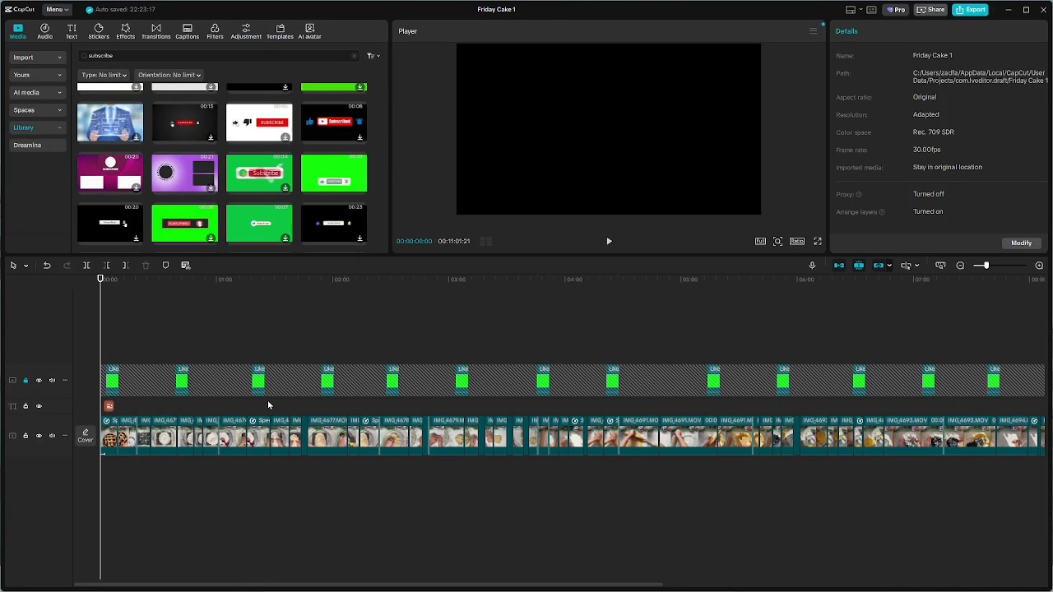
click(196, 377)
click(219, 461)
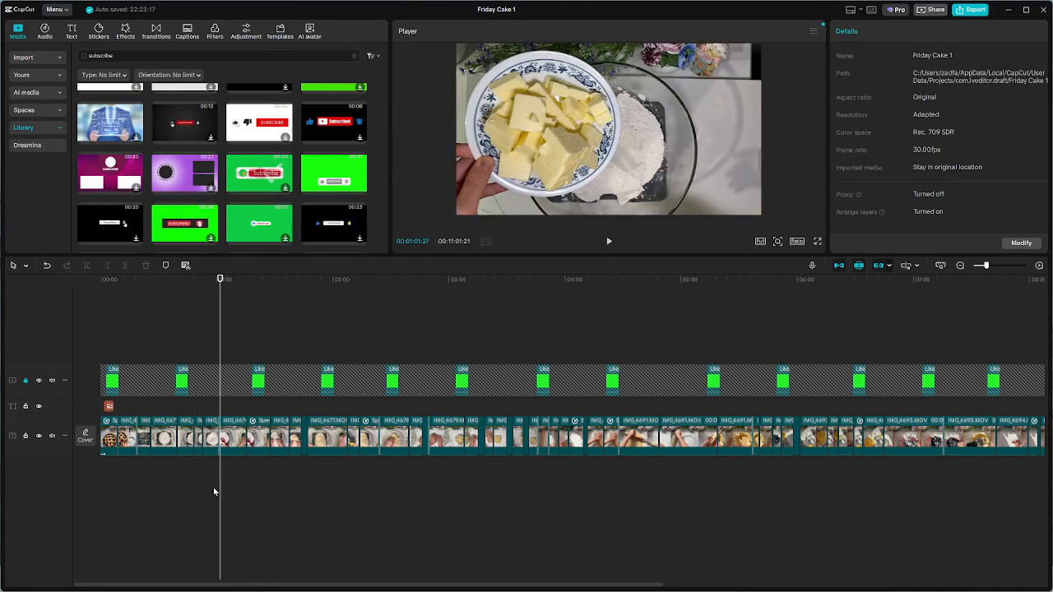
Scrub to the subscribe clip at about 1:21 to check how the overlay looks over the video
click(178, 496)
drag(166, 501, 264, 515)
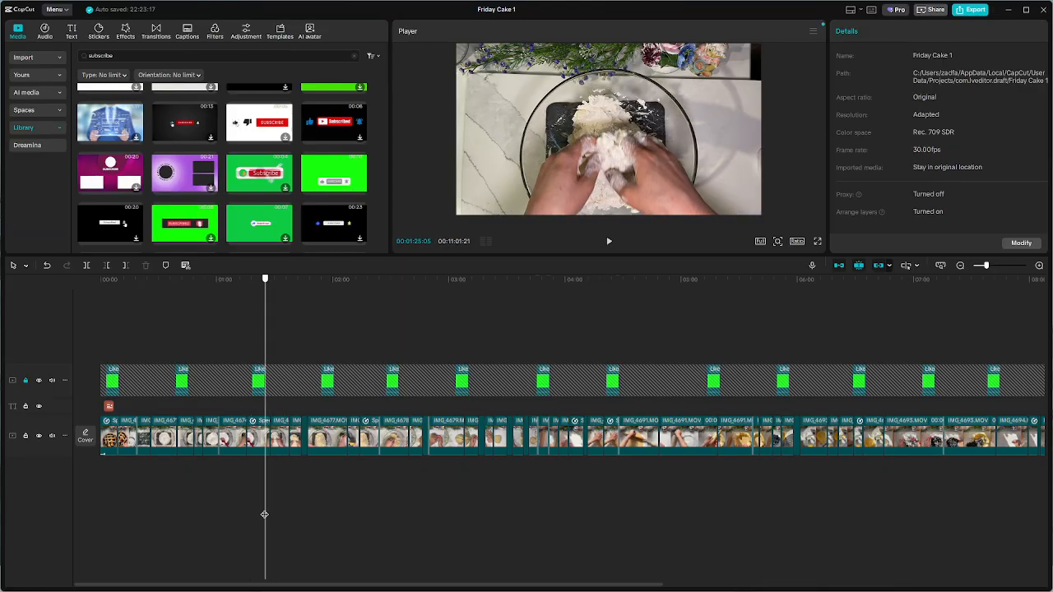
scroll(282, 490, up, 5)
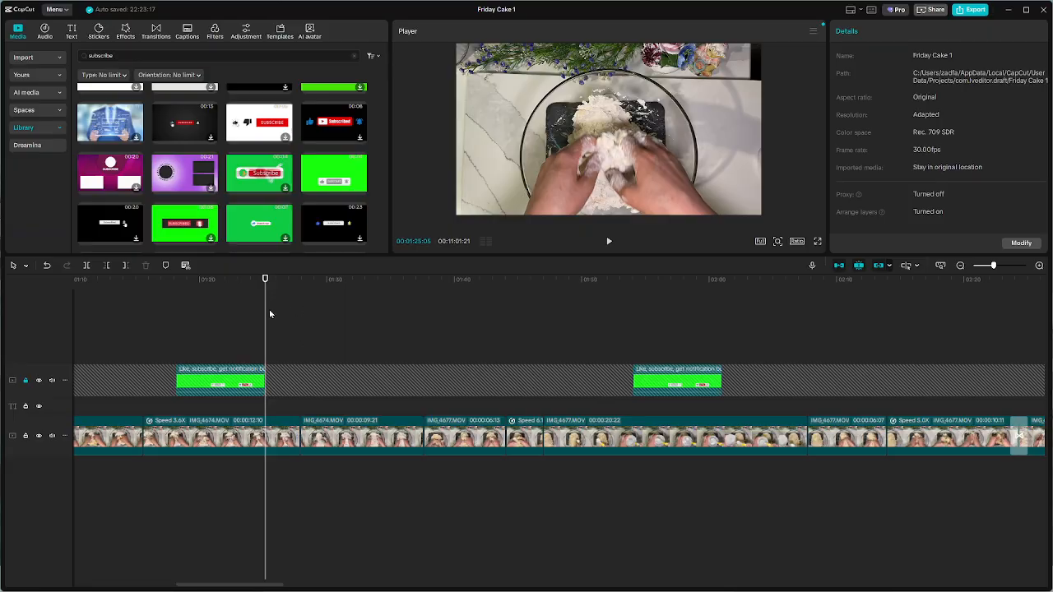
drag(262, 318, 217, 321)
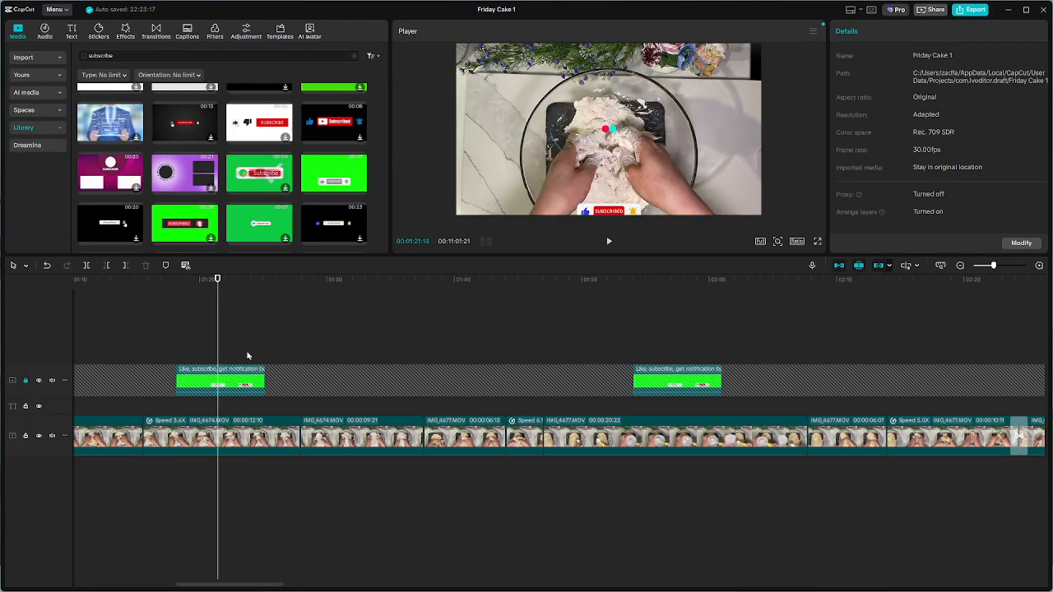
scroll(271, 388, down, 5)
scroll(276, 409, down, 5)
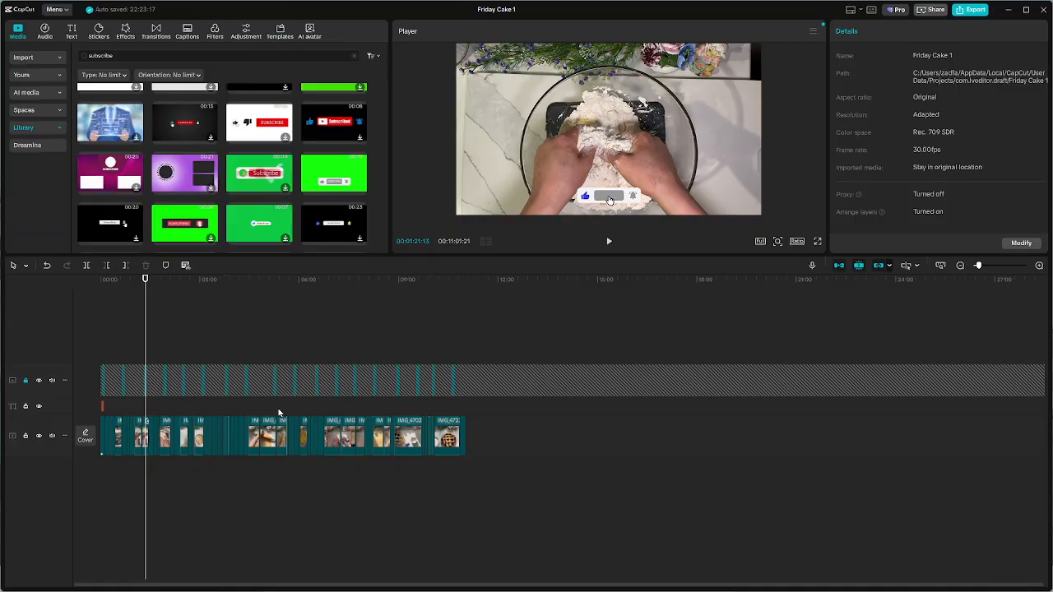
Unlock the subscribe track and combine all of its clips into one compound clip
click(26, 381)
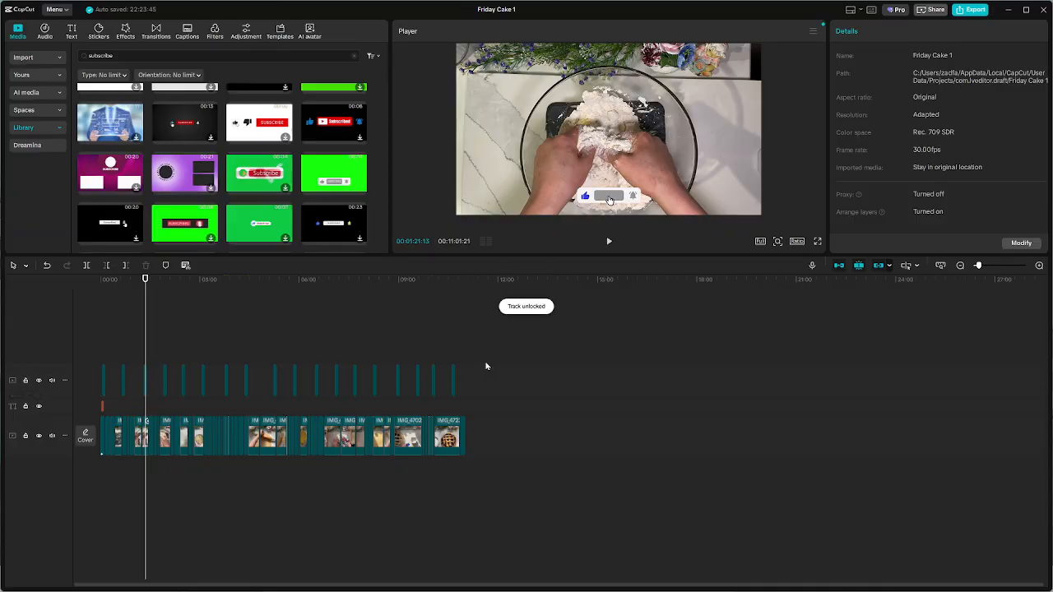
click(80, 384)
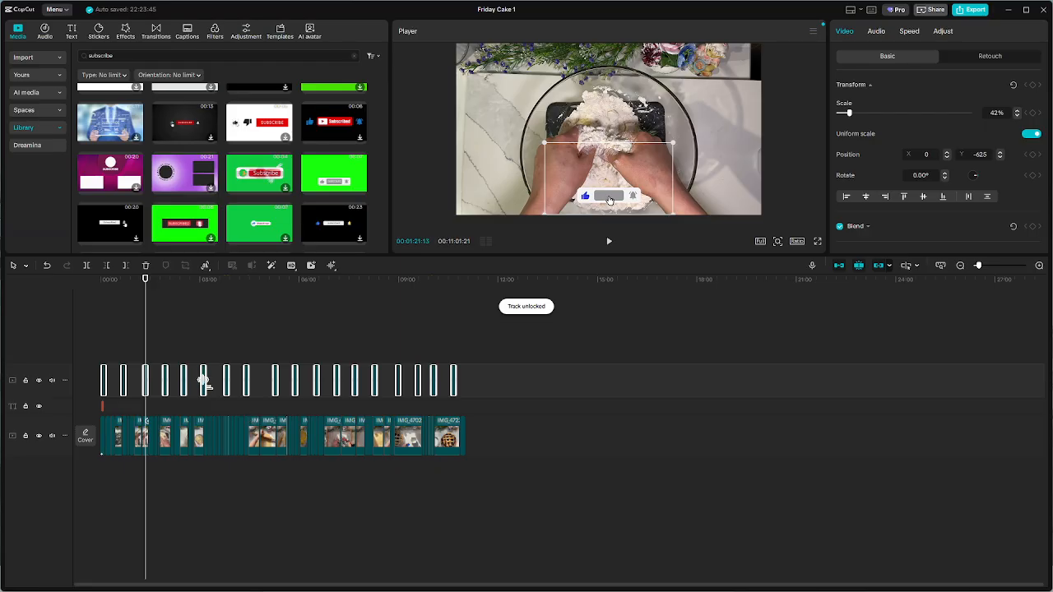
right_click(206, 384)
mouse_move(245, 433)
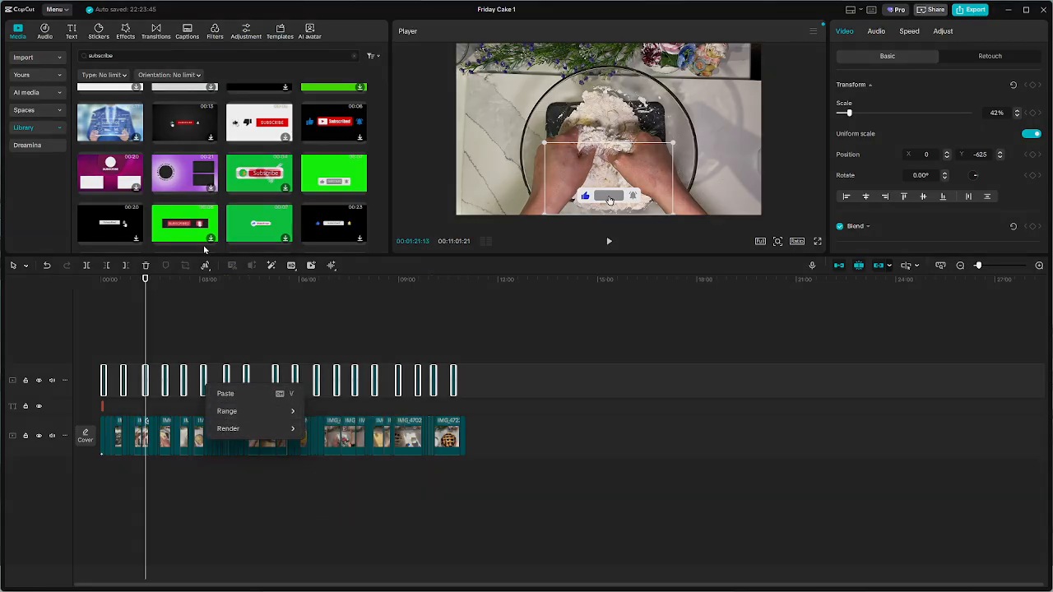
click(182, 377)
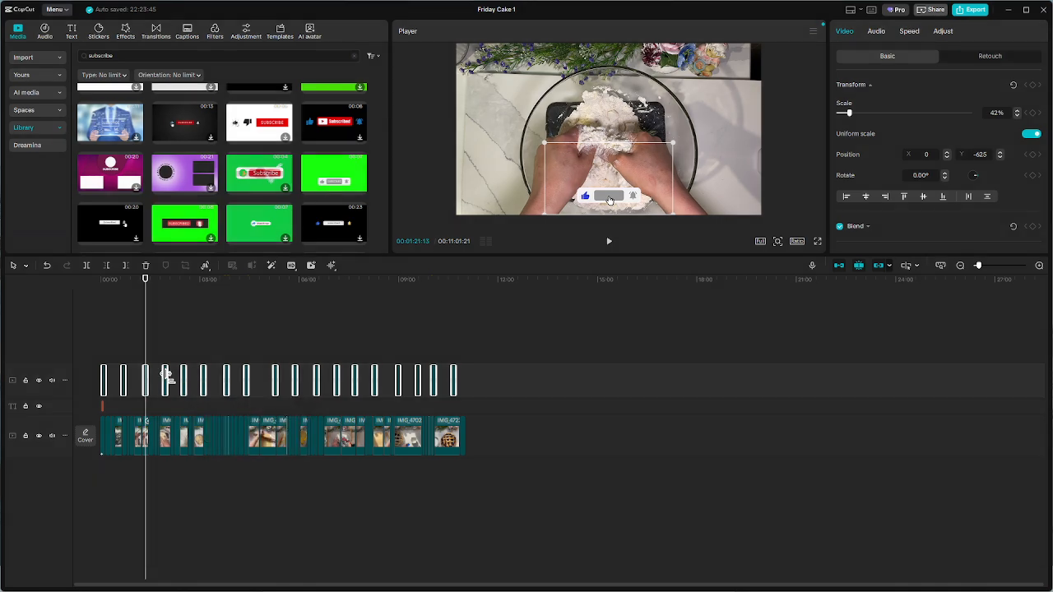
click(188, 381)
drag(481, 373, 3, 379)
scroll(176, 377, up, 5)
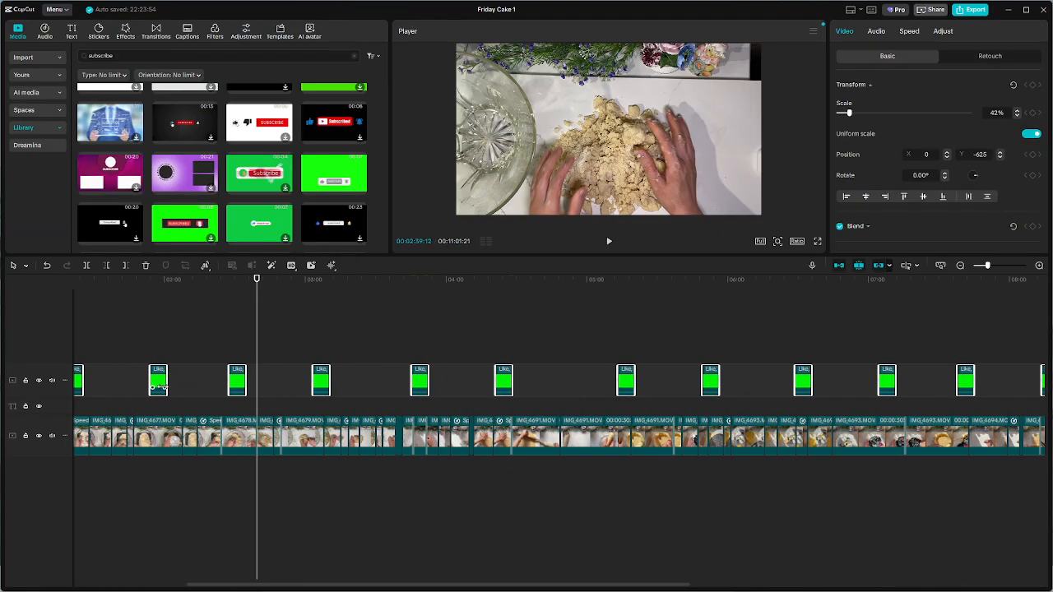
right_click(163, 385)
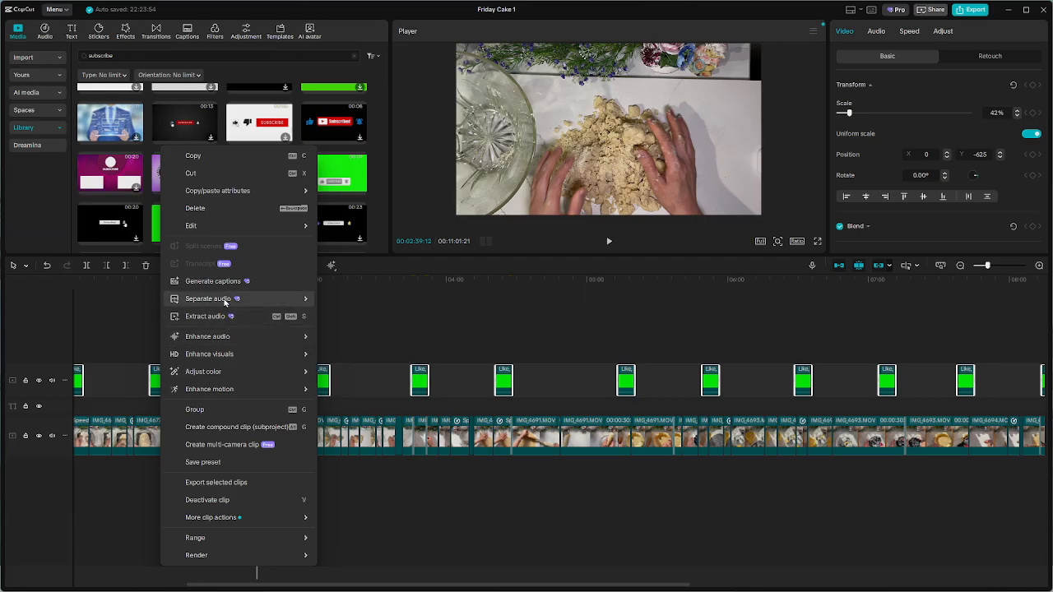
click(212, 429)
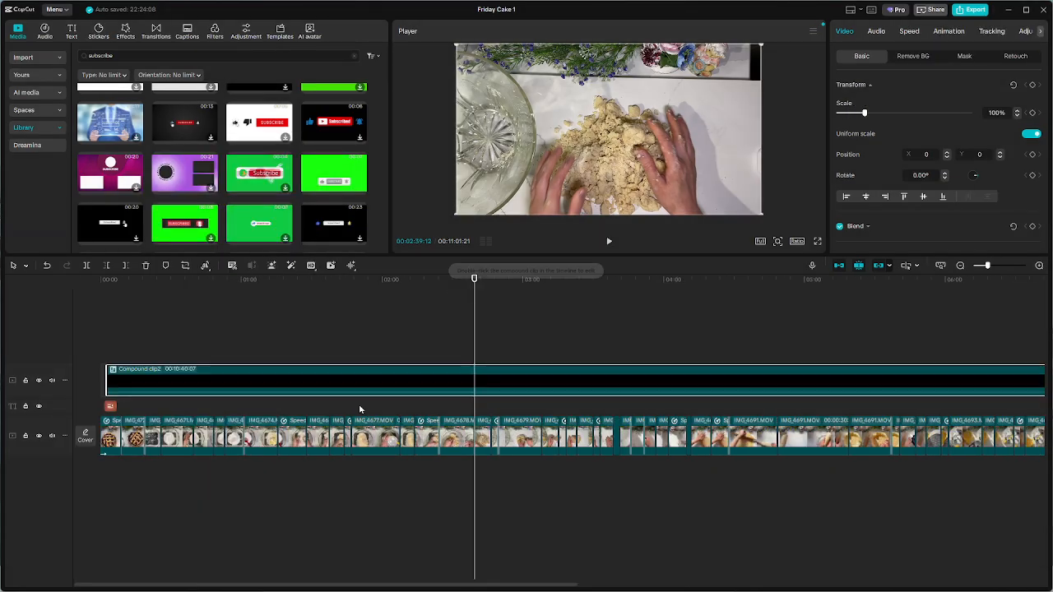
click(263, 327)
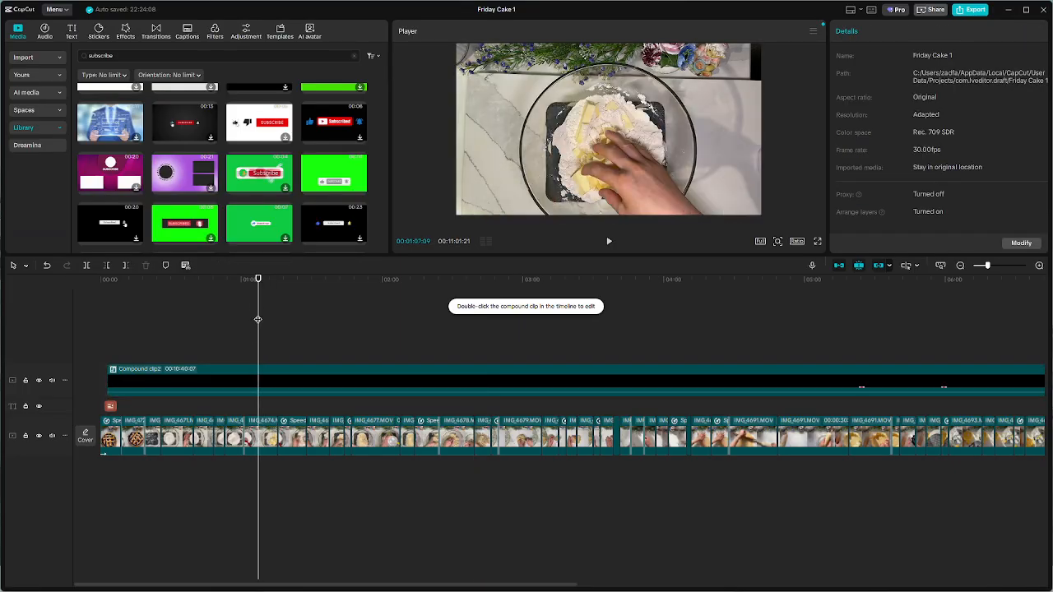
Switch to Chrome and open Google Drive in a new tab
key(super)
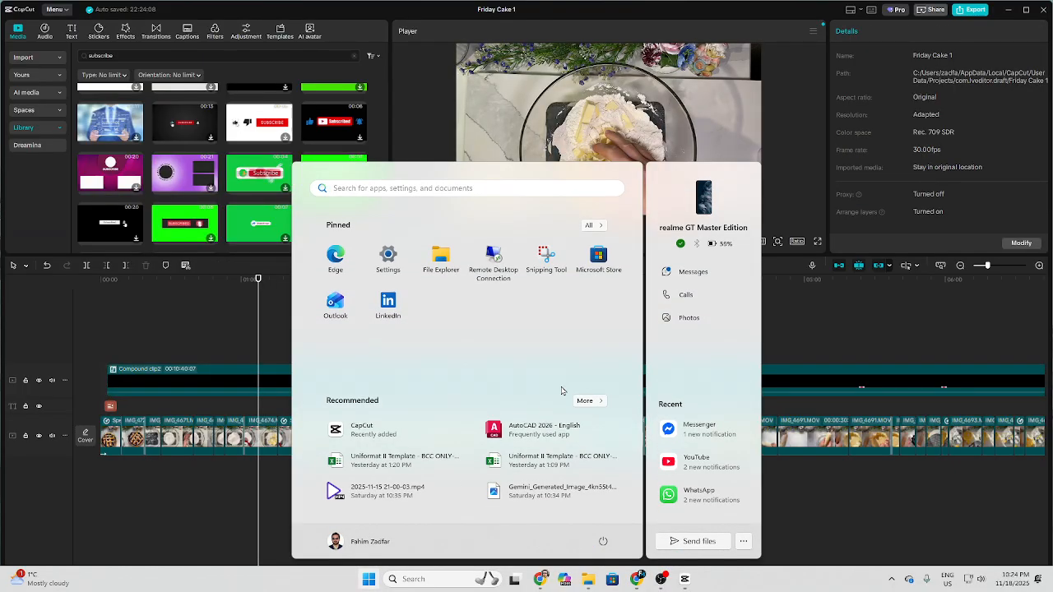
mouse_move(540, 586)
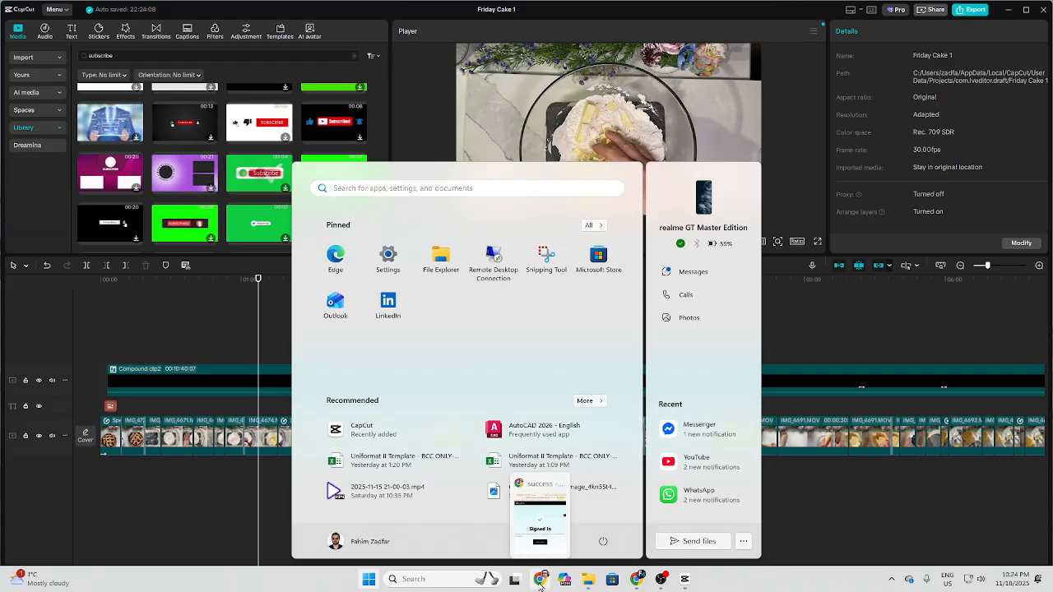
mouse_move(594, 586)
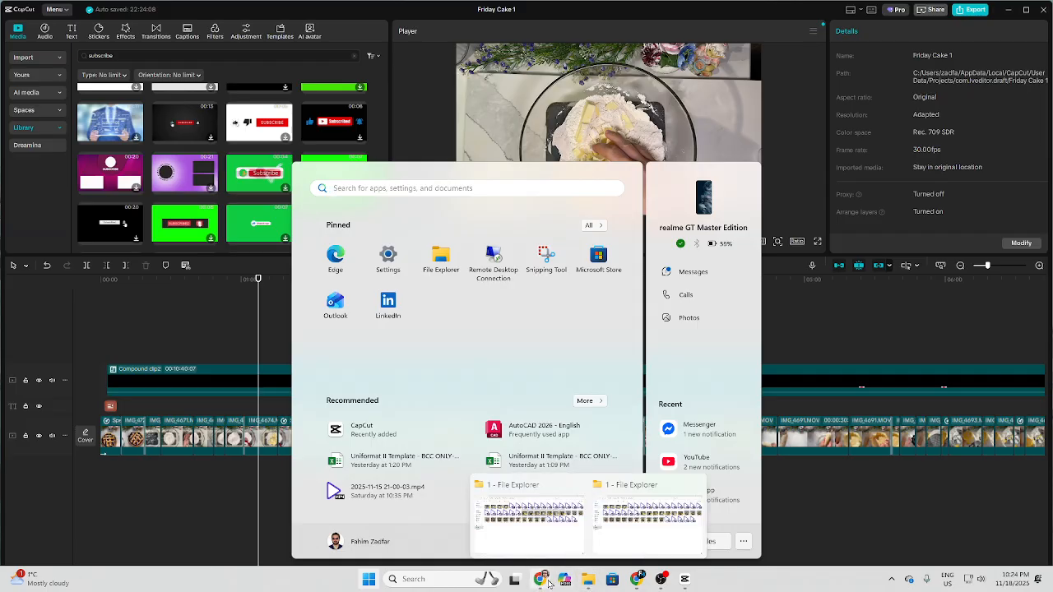
click(639, 582)
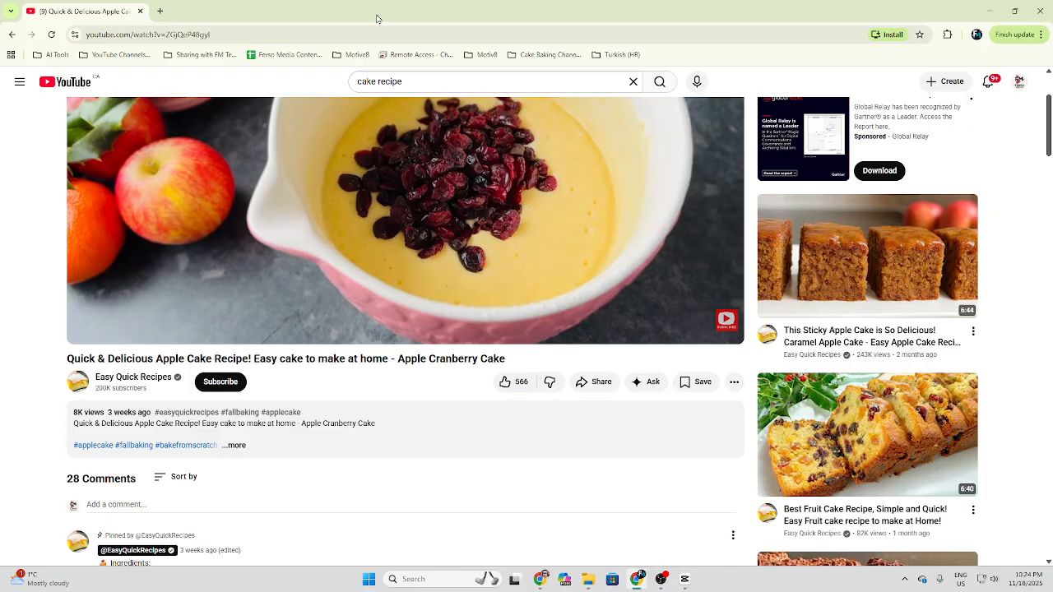
click(162, 11)
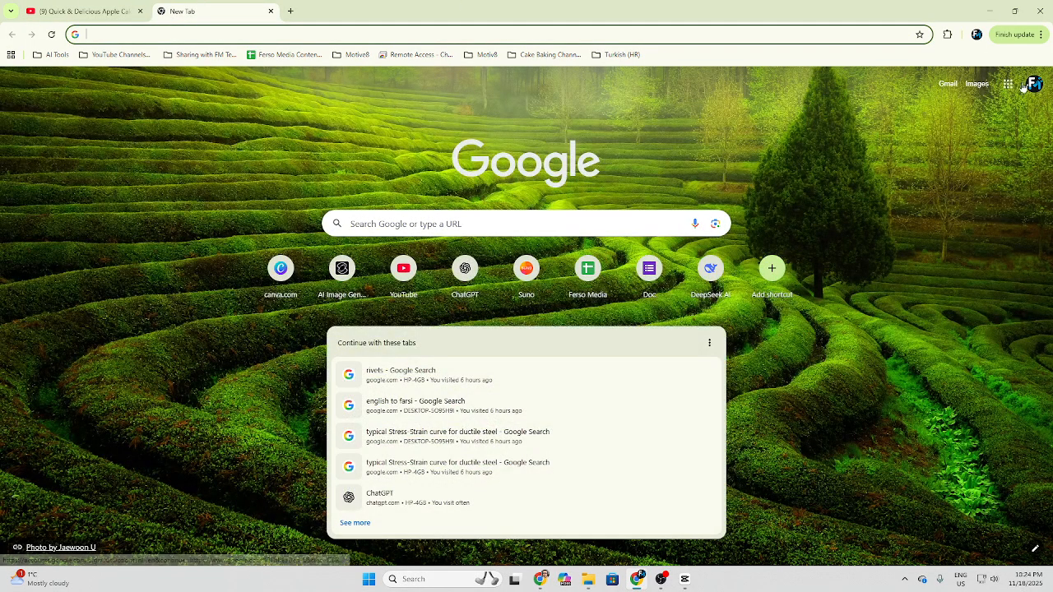
click(1008, 85)
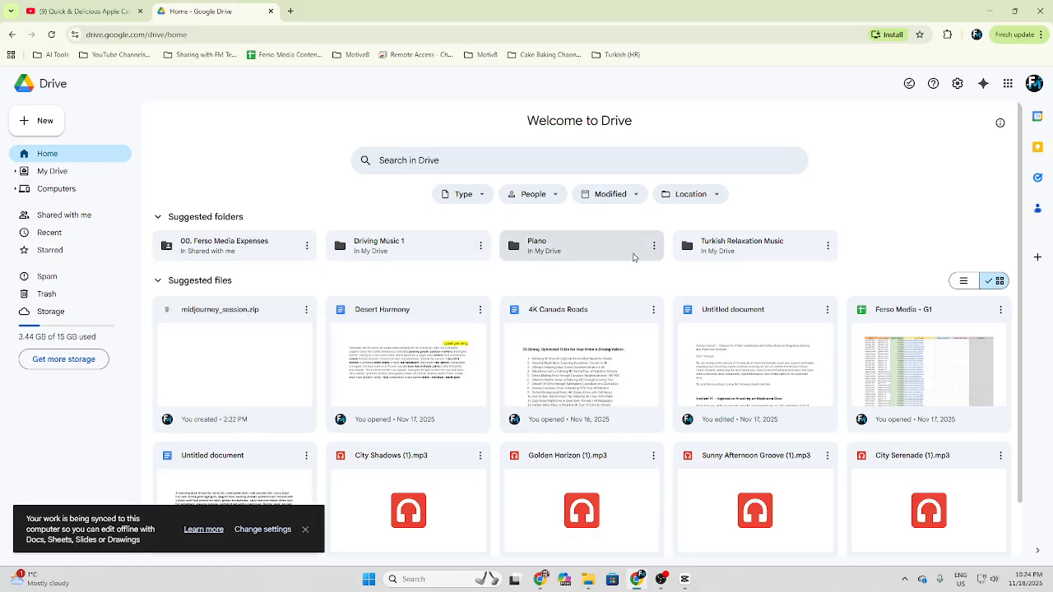
Download the Piano folder from My Drive as a zip and return to CapCut
click(658, 249)
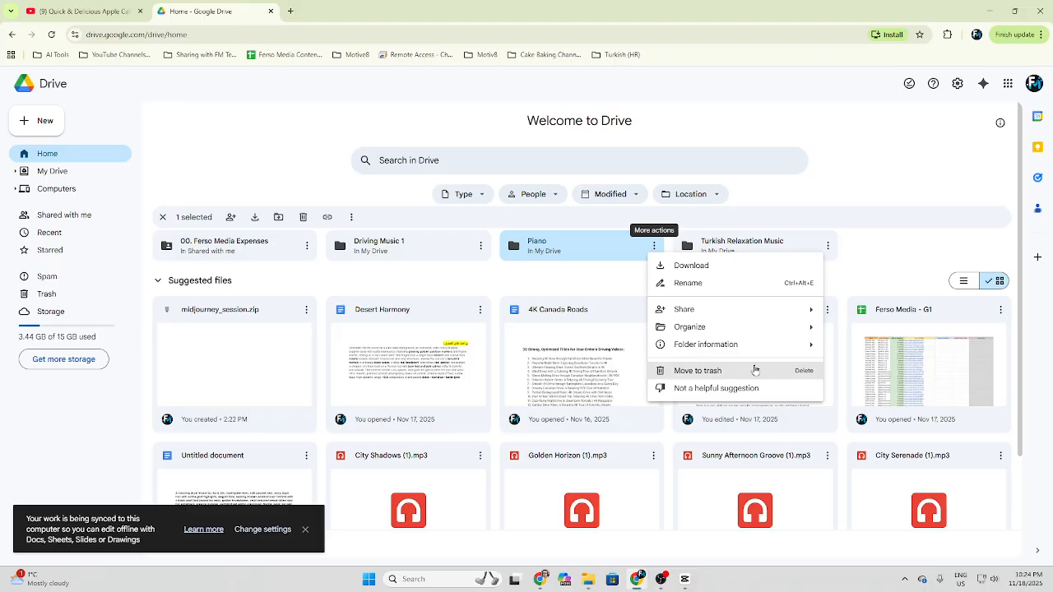
mouse_move(765, 345)
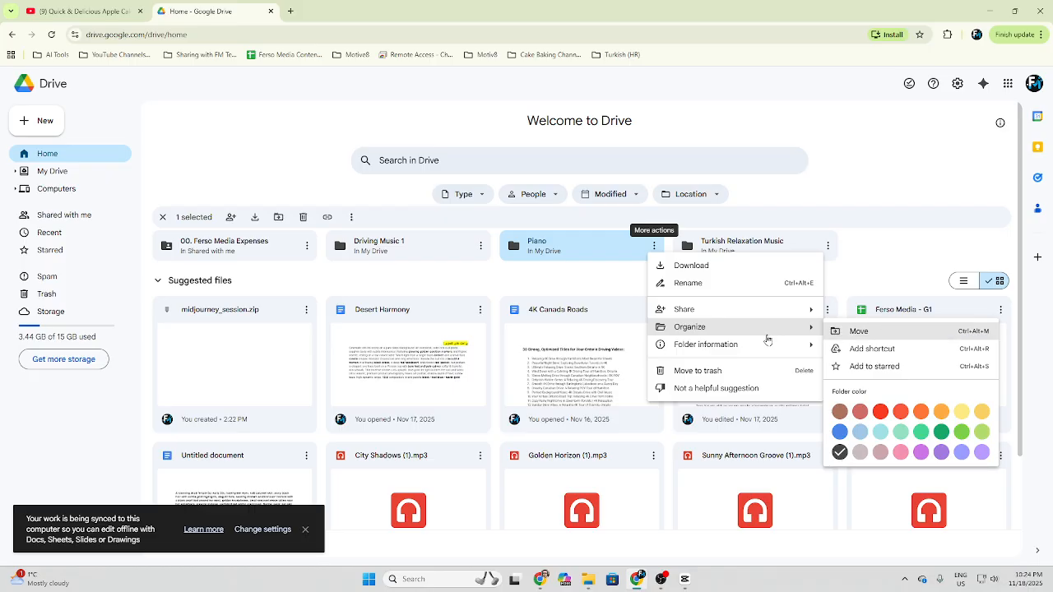
click(695, 266)
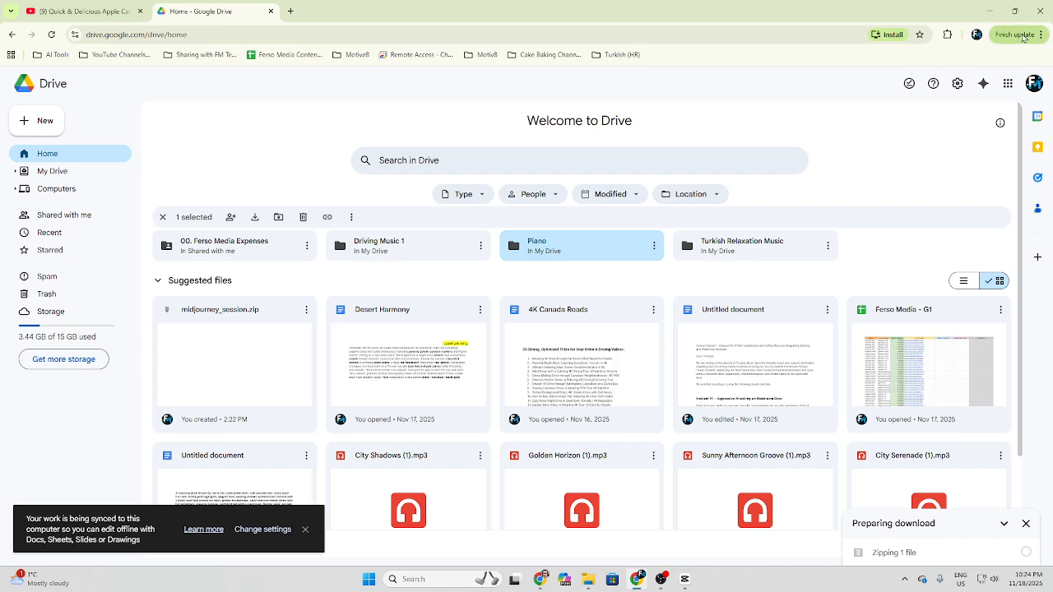
click(993, 10)
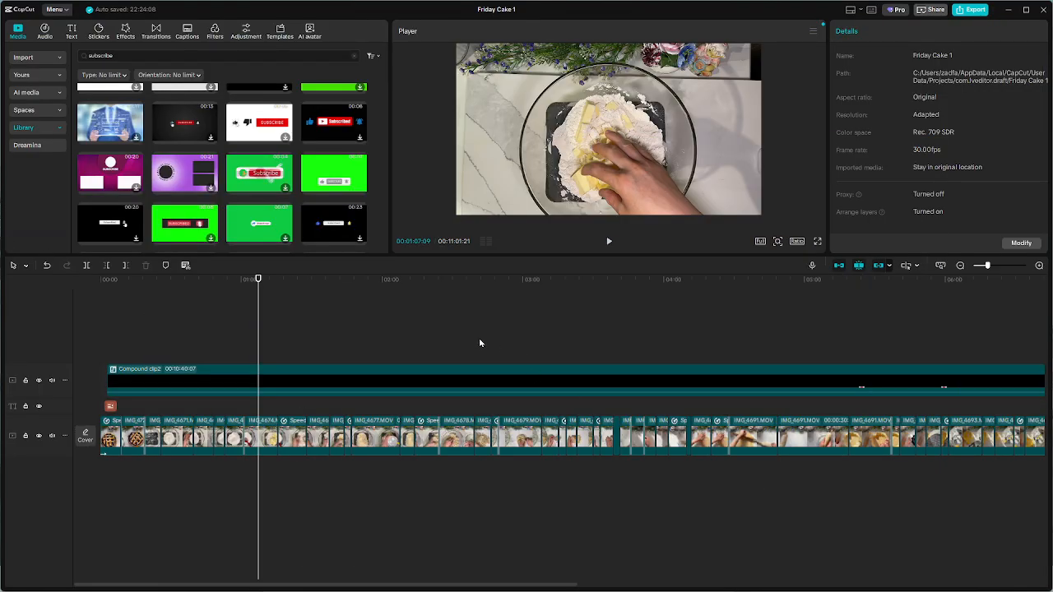
Open Downloads in File Explorer and extract the Piano zip archive to its default destination folder
key(super+e)
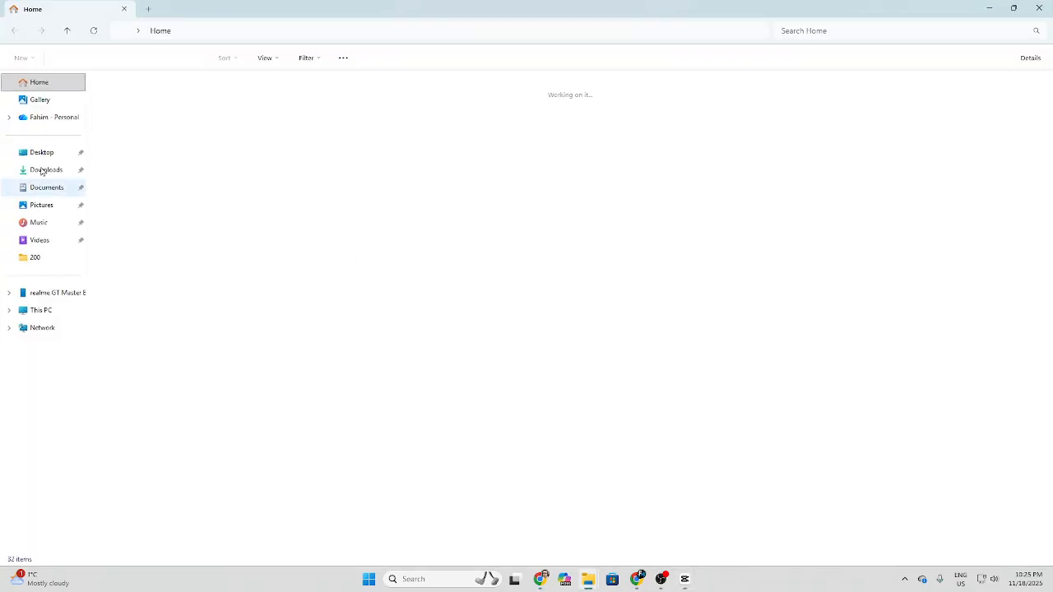
click(56, 171)
click(141, 123)
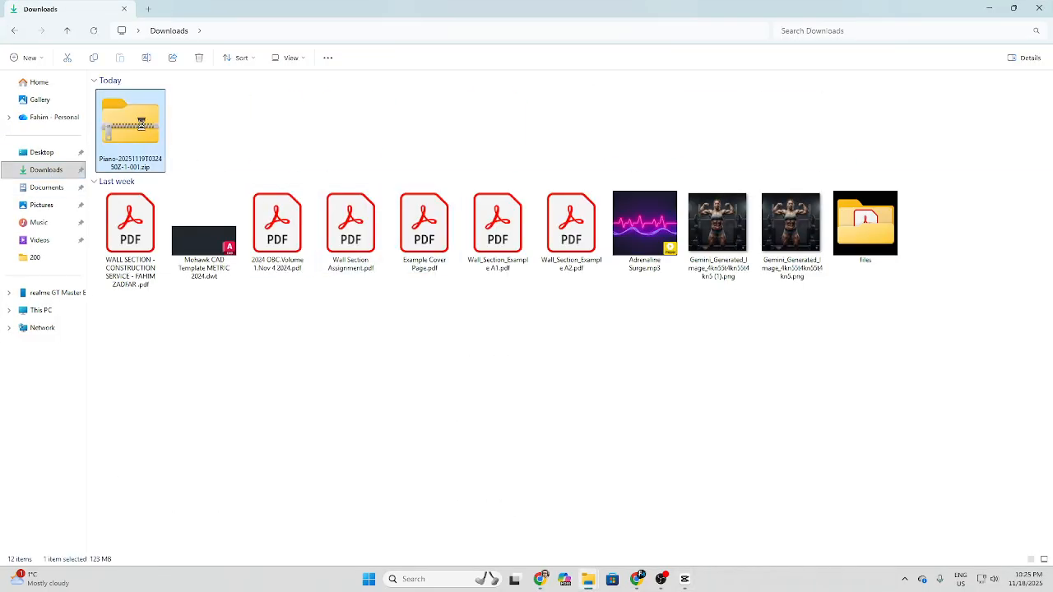
right_click(138, 128)
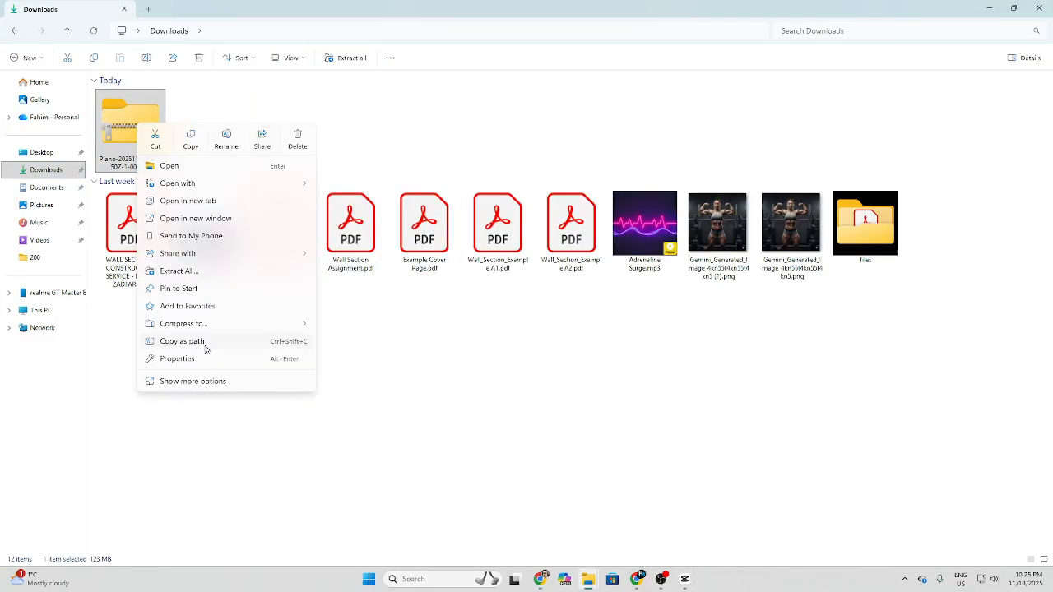
click(177, 271)
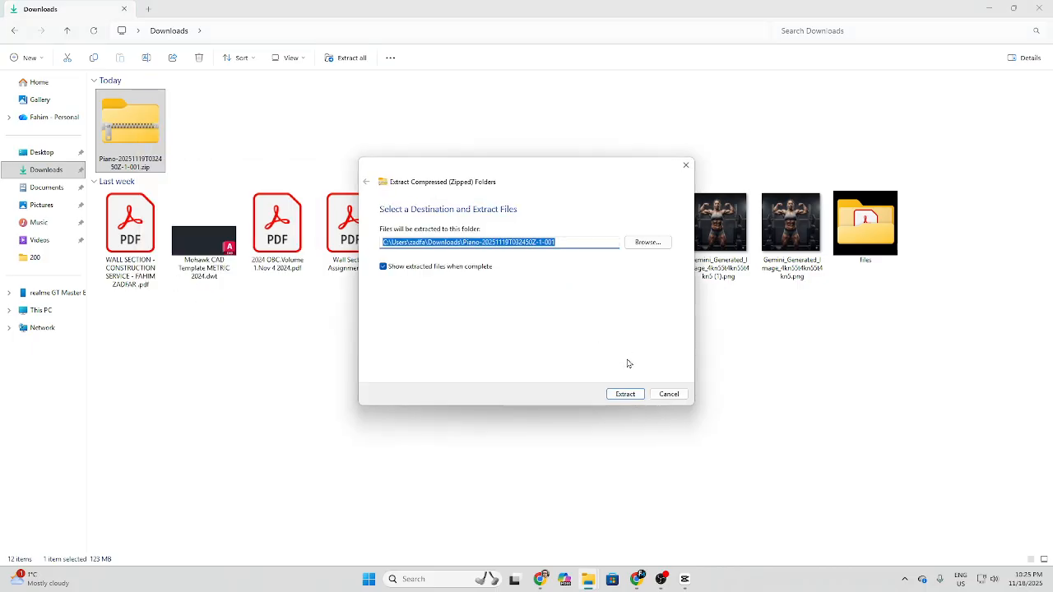
click(624, 396)
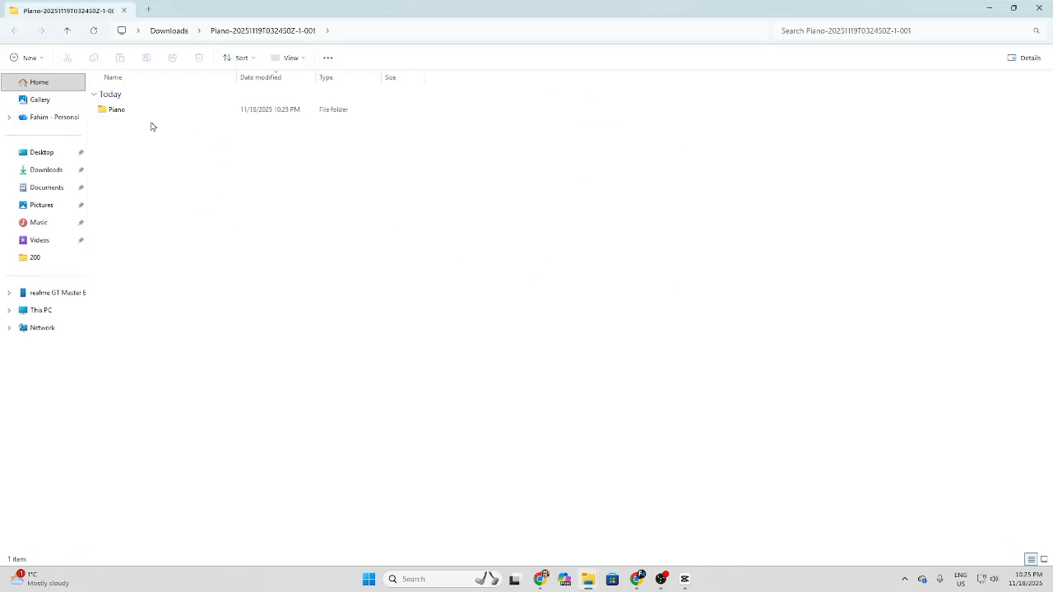
Move the extracted Piano folder to the root of New Volume (E:) and open it there
click(123, 113)
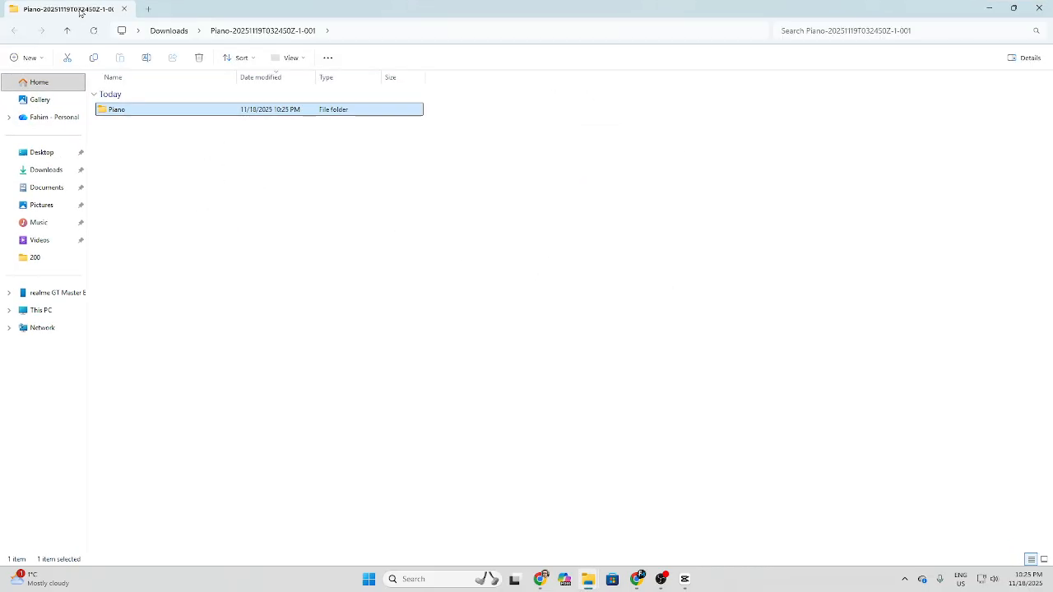
drag(79, 12, 484, 39)
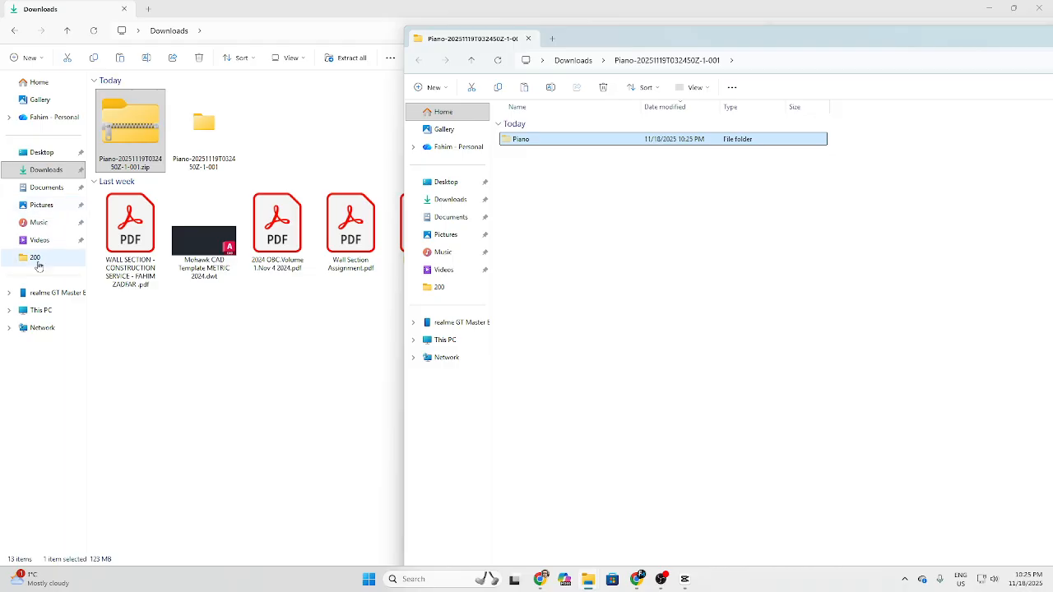
click(44, 312)
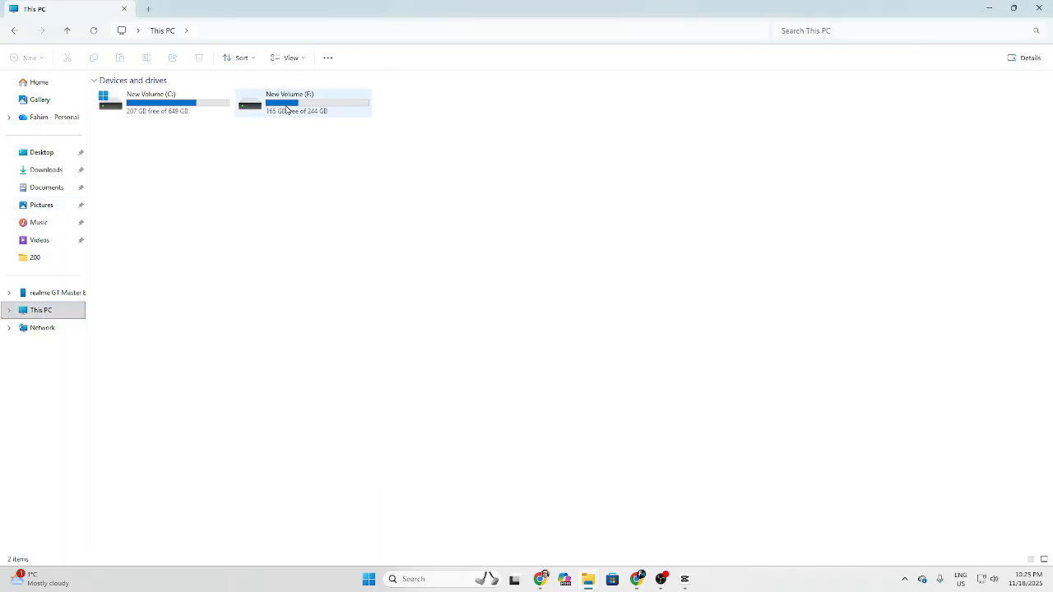
double_click(285, 111)
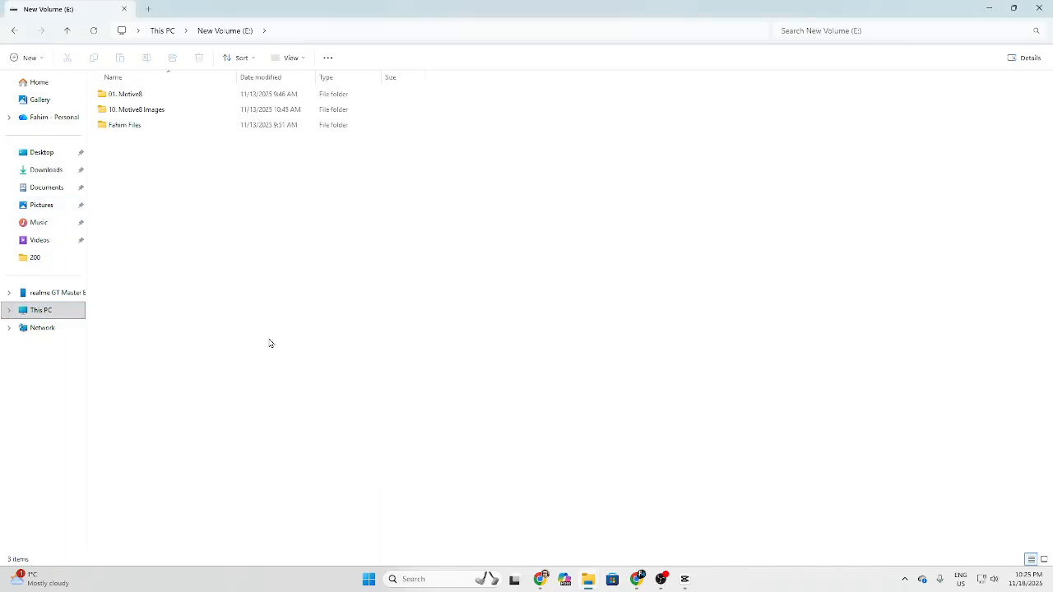
key(ctrl+v)
double_click(132, 145)
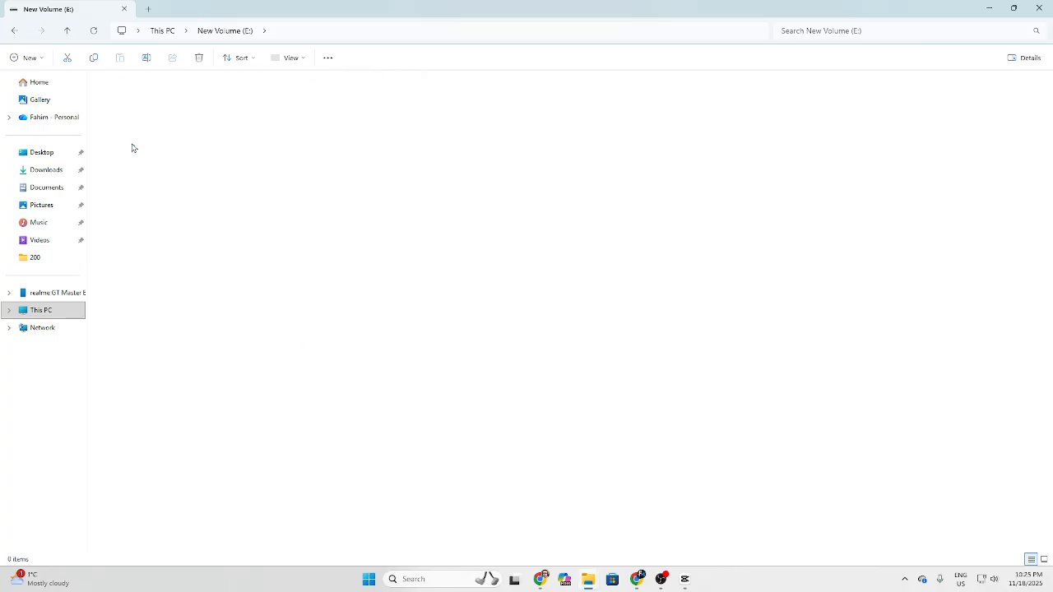
Play Ben Savaşıyorum (1).mp3 in PotPlayer at a raised system volume, with the player moved off the file list and its playlist closed
click(119, 97)
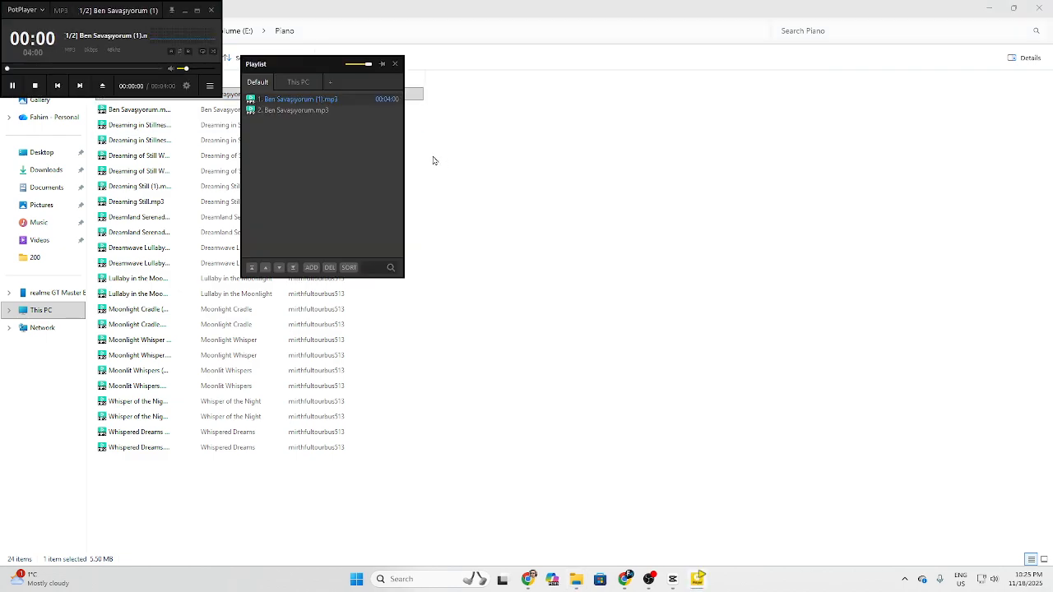
click(988, 579)
drag(954, 514, 993, 513)
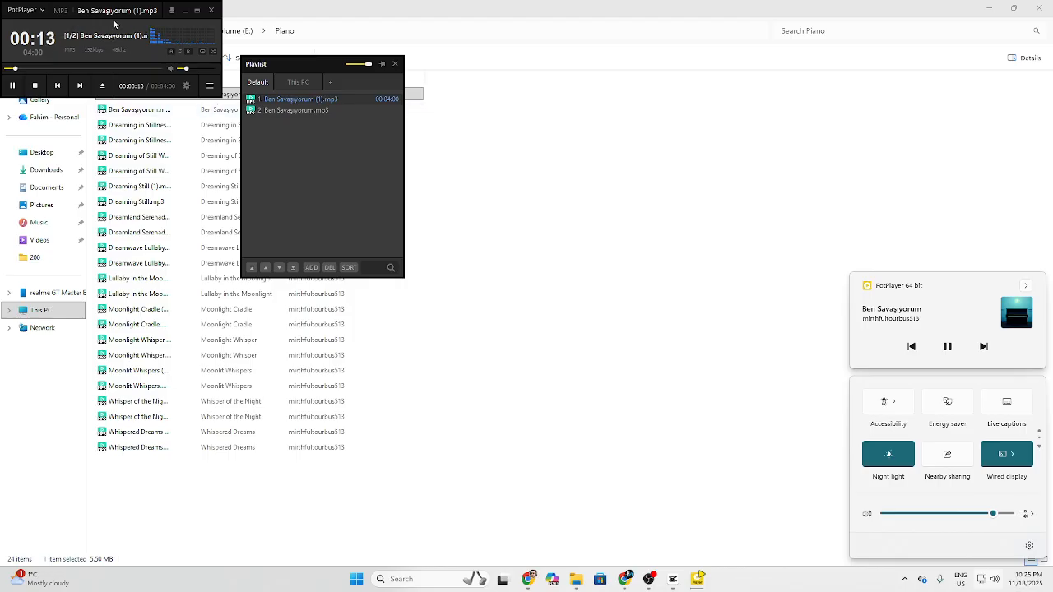
drag(114, 24, 657, 100)
click(395, 63)
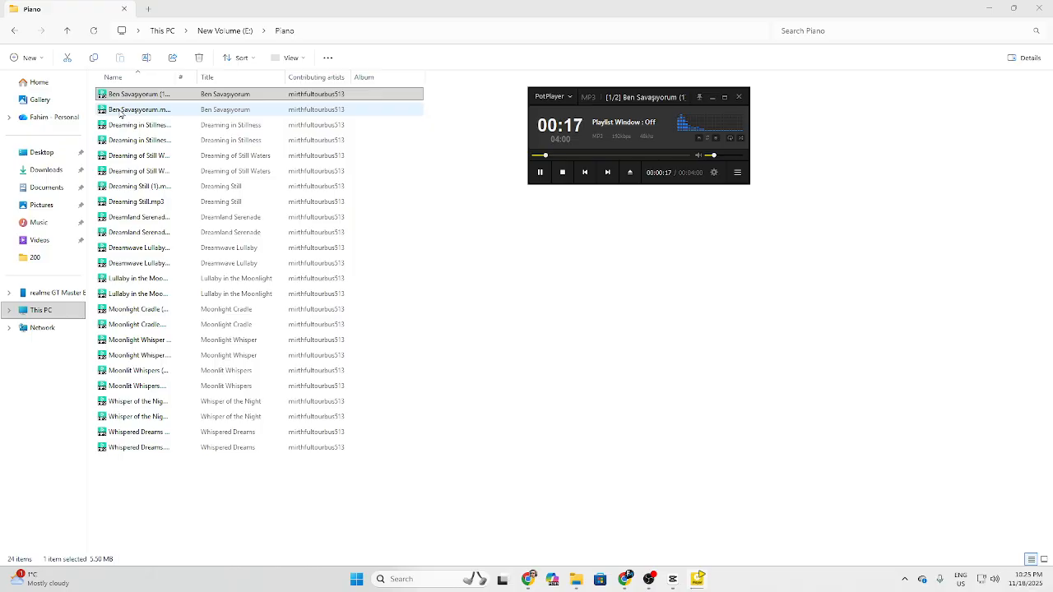
Listen to Ben Savaşıyorum.mp3 and both Dreaming in Stillness tracks from the Piano folder to compare them
drag(120, 114, 627, 123)
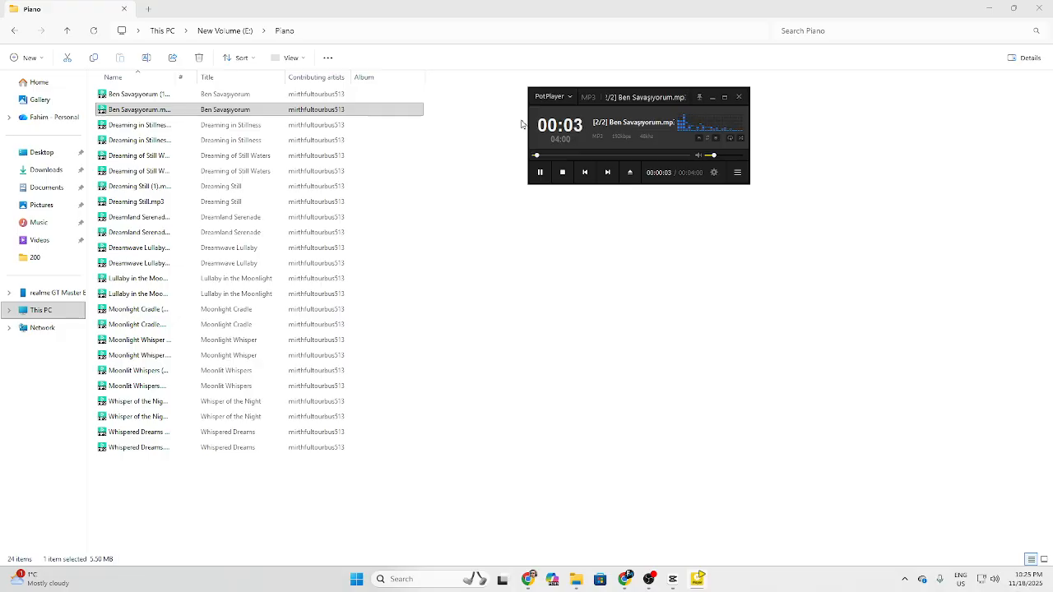
click(114, 128)
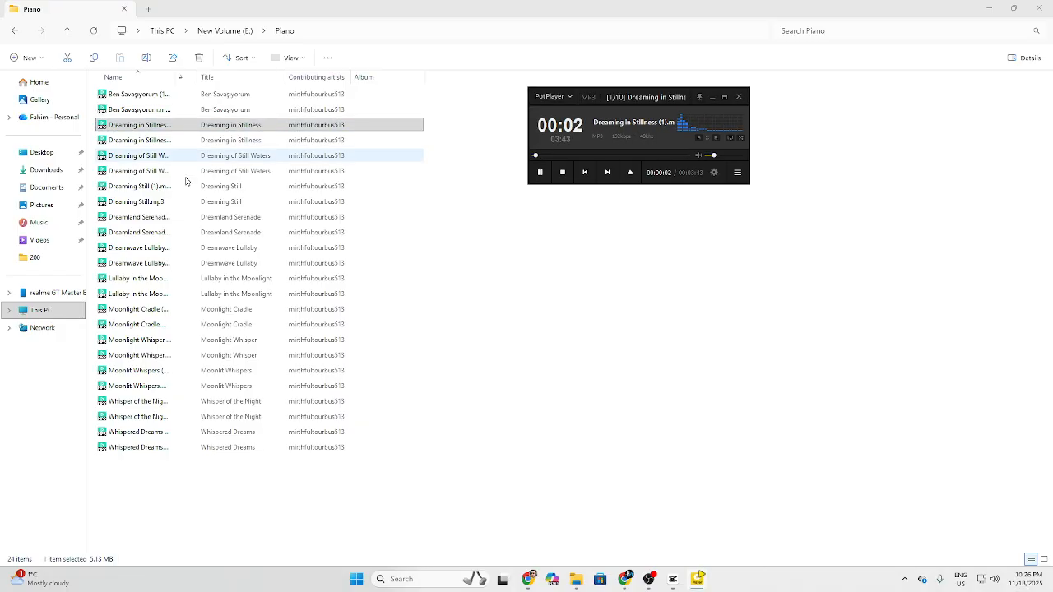
click(128, 129)
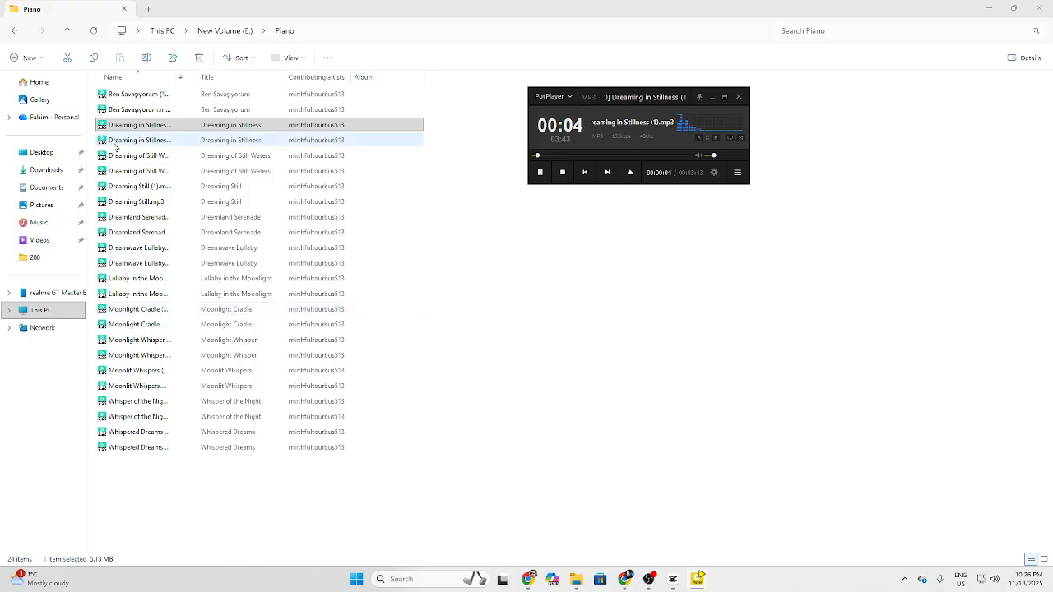
double_click(115, 145)
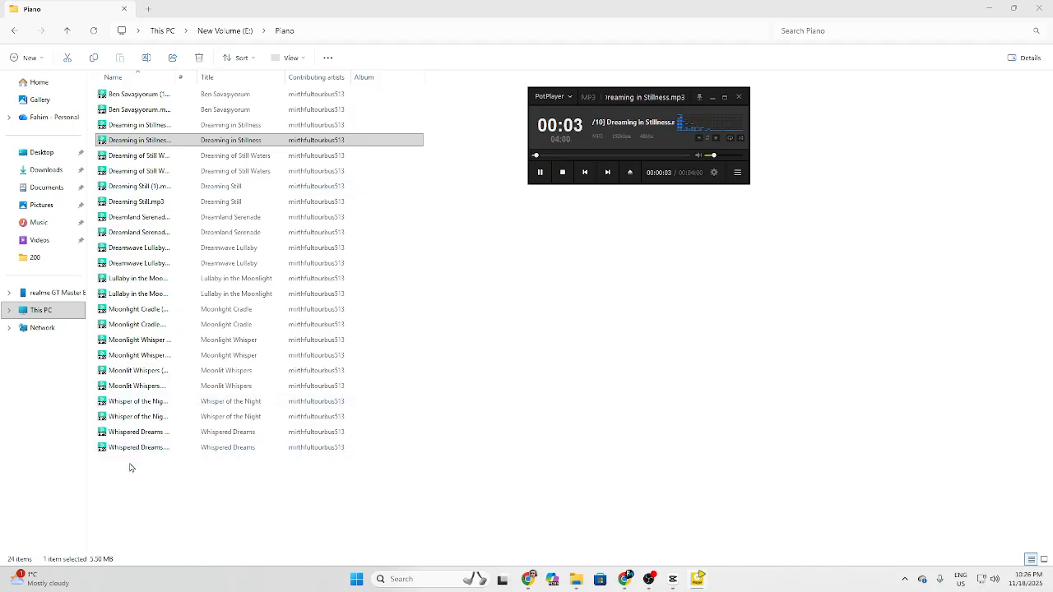
click(115, 140)
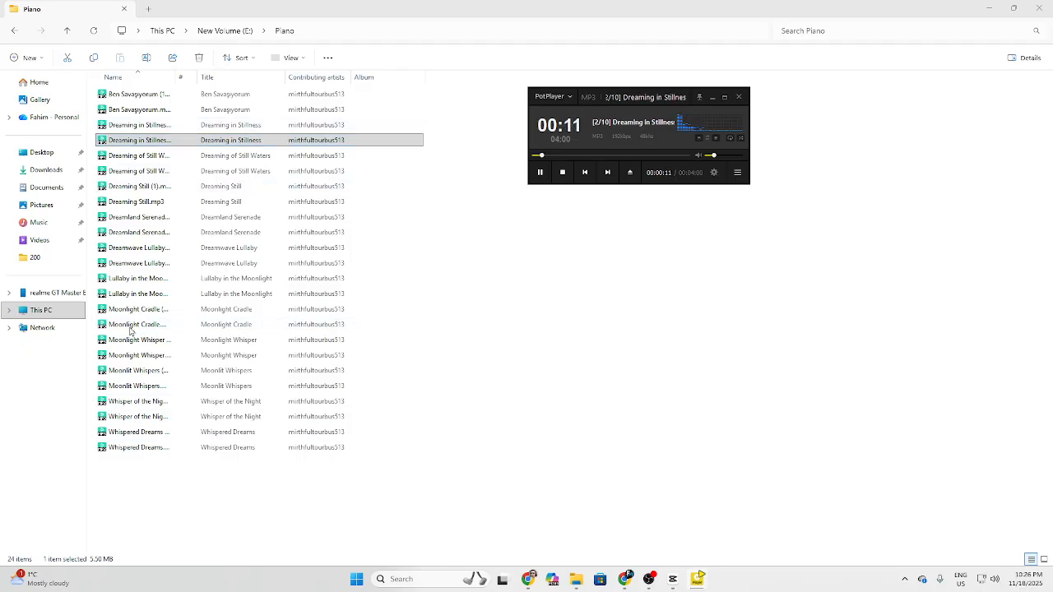
Listen to the second Lullaby in the Moonlight track, keeping the player clear of the file list, and close PotPlayer
click(136, 294)
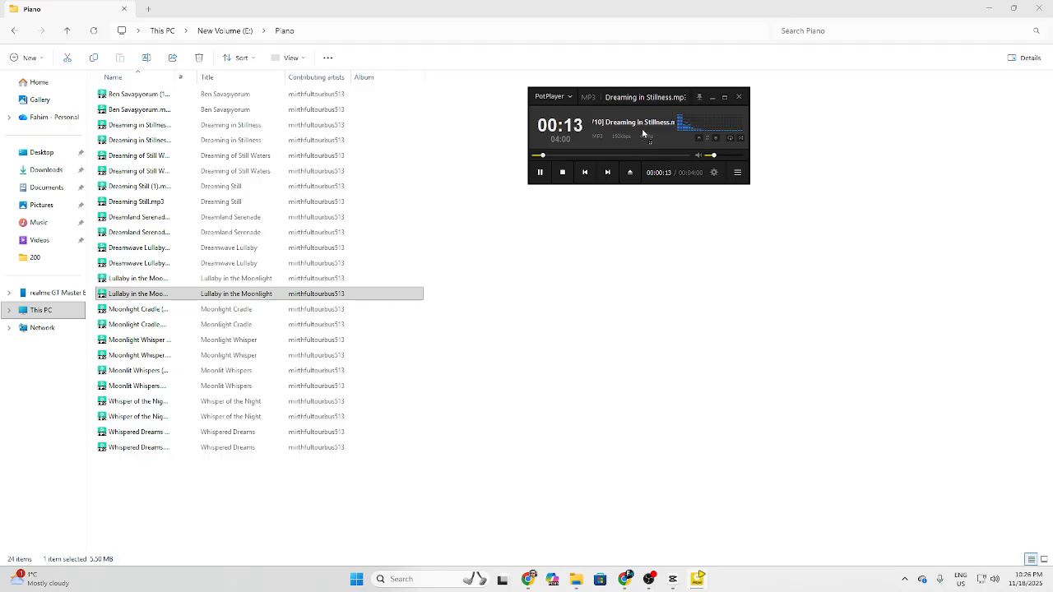
drag(644, 134, 477, 258)
drag(578, 280, 631, 130)
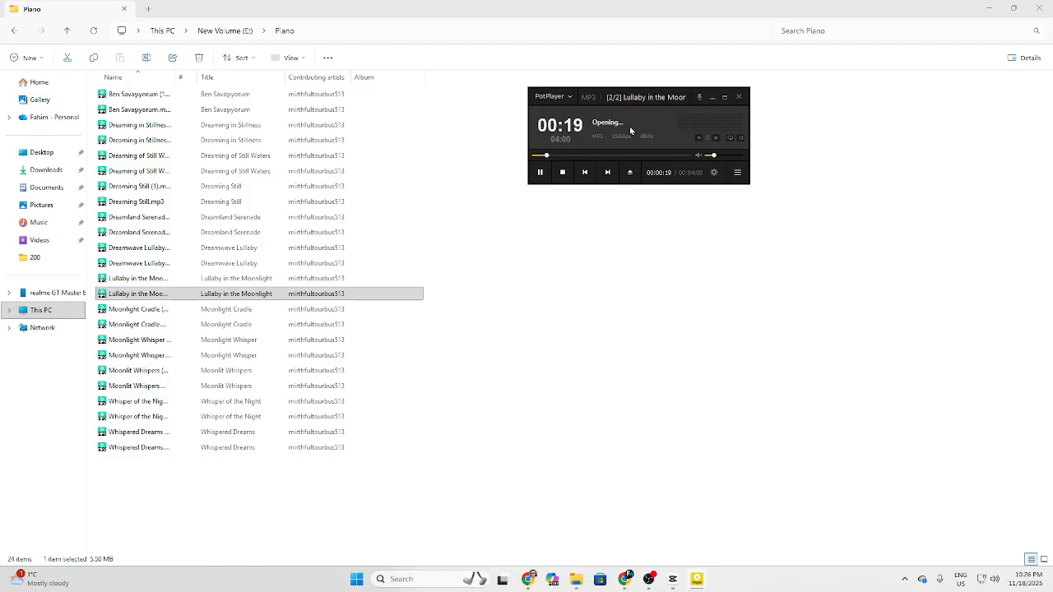
click(738, 97)
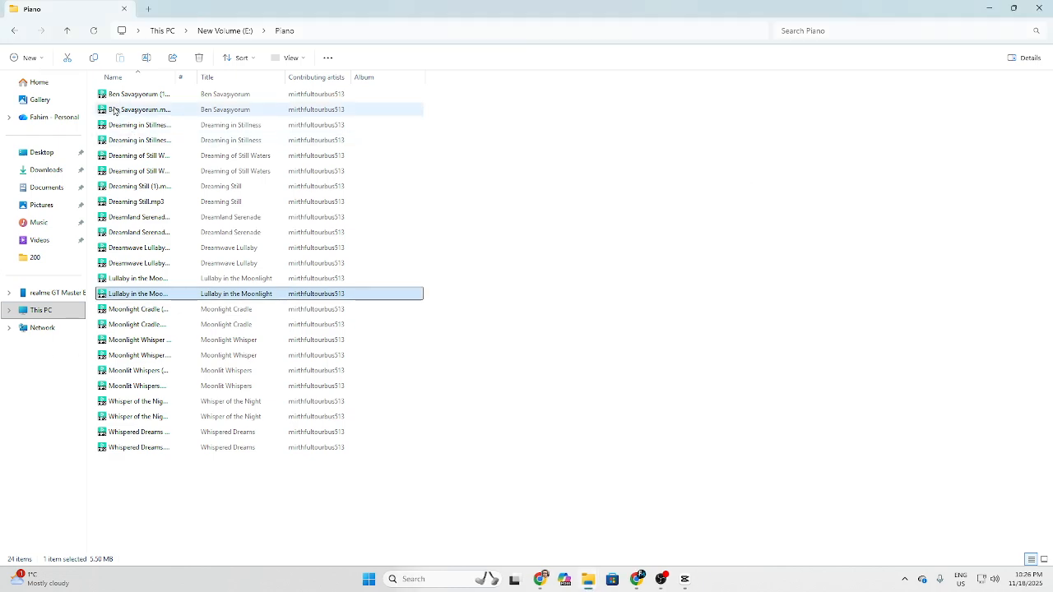
Add Ben Savaşıyorum.mp3 from the Piano folder to the CapCut timeline as a single audio clip starting at 00:00
drag(119, 110, 412, 525)
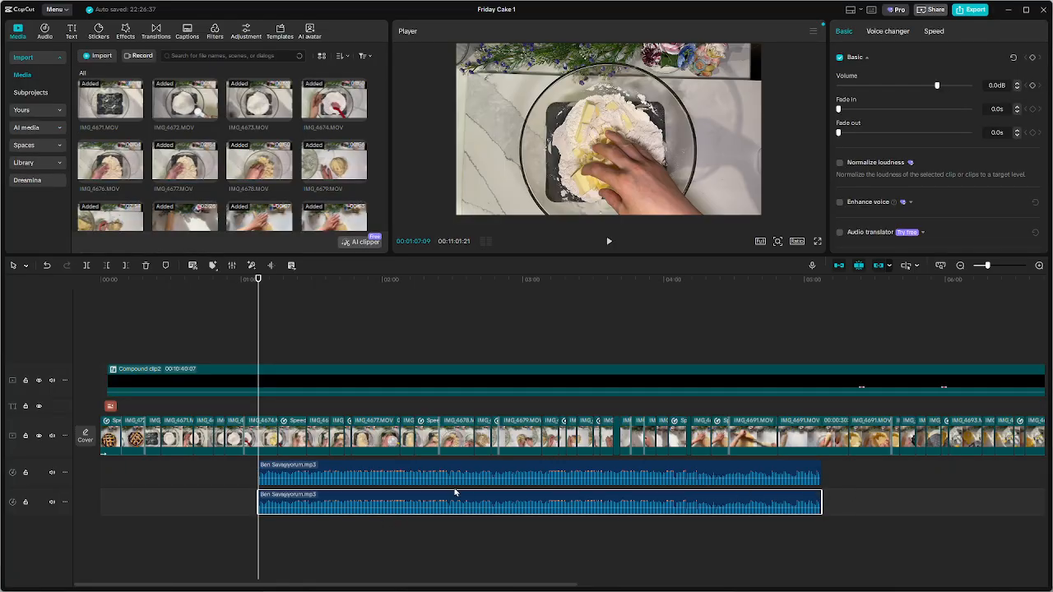
key(Delete)
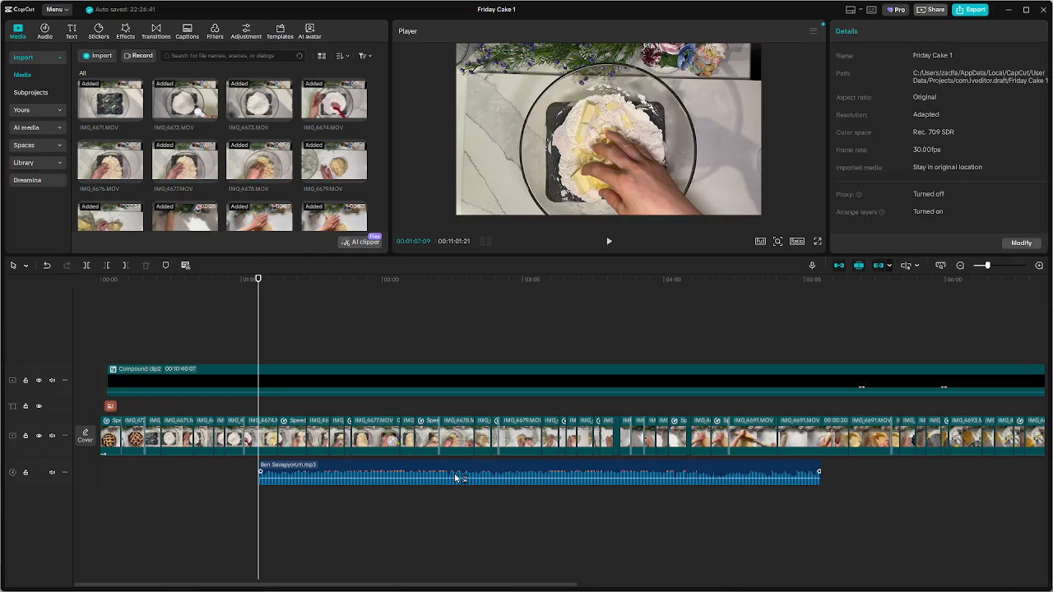
drag(454, 473, 223, 477)
Duplicate the Ben Savaşıyorum.mp3 clip and place the copy on the same audio track, directly against the first clip's end
ctrl+scroll(404, 502, down, 5)
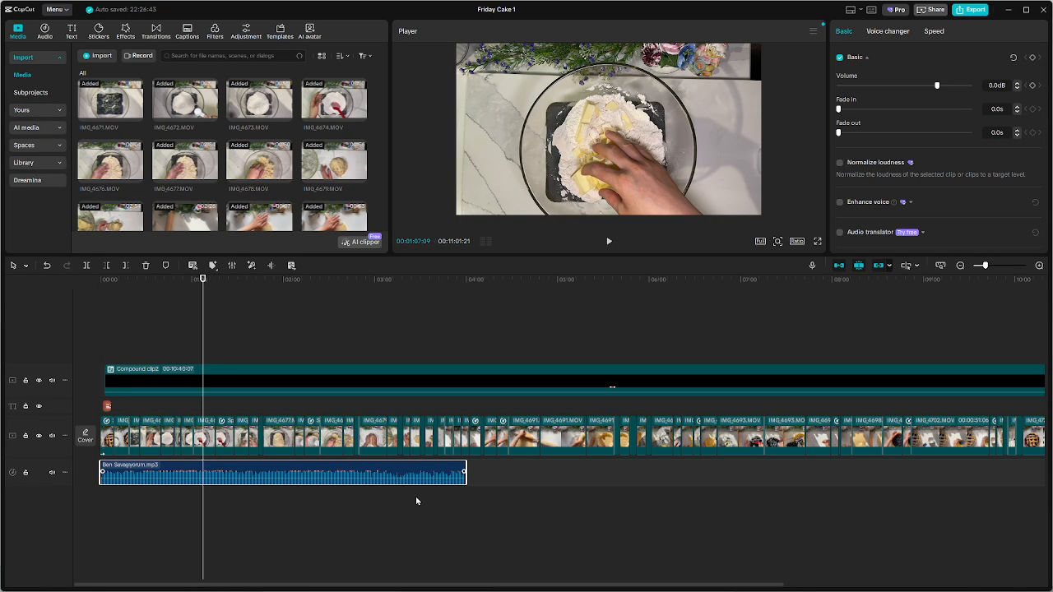
alt+drag(124, 472, 381, 497)
ctrl+scroll(381, 497, up, 3)
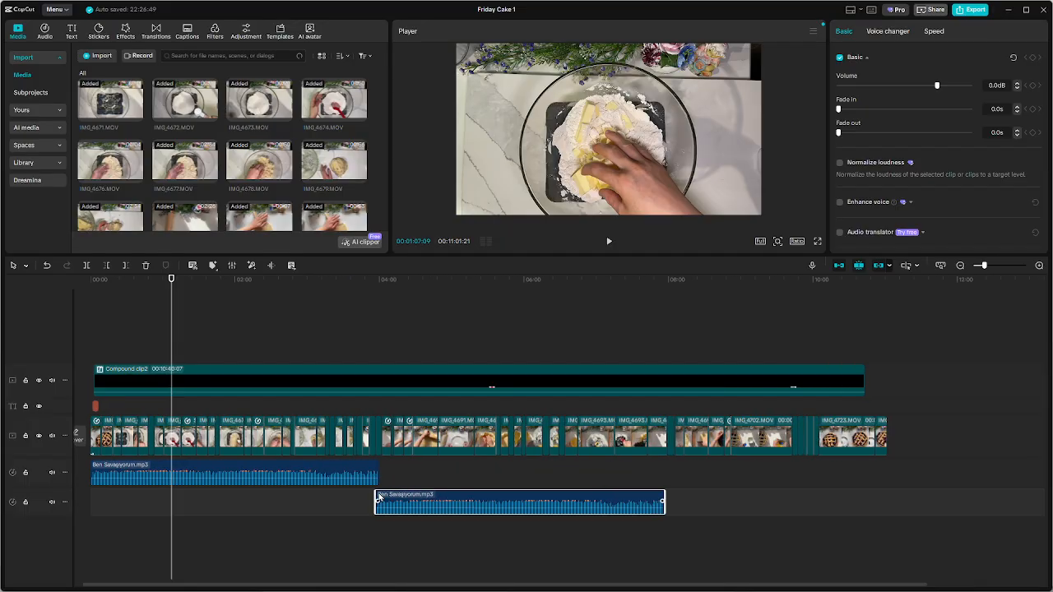
drag(477, 501, 485, 470)
key(ctrl+z)
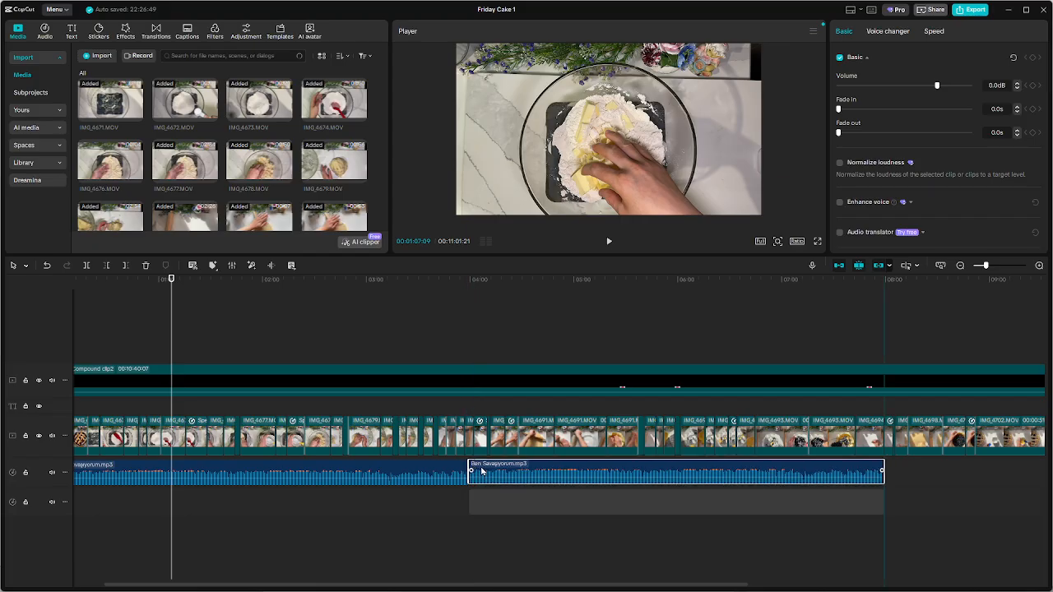
ctrl+scroll(491, 496, up, 3)
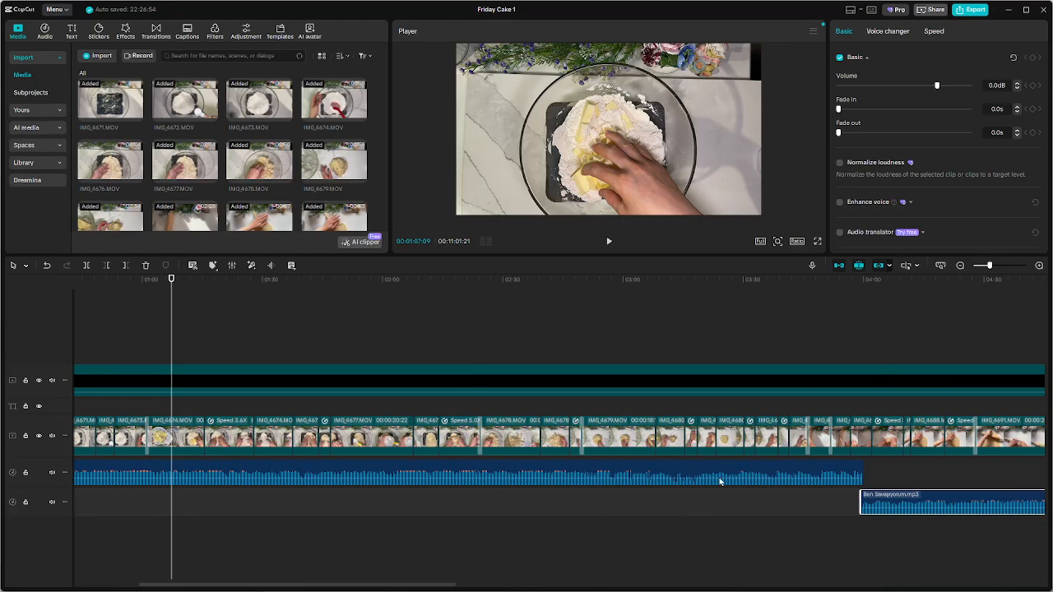
drag(894, 501, 890, 469)
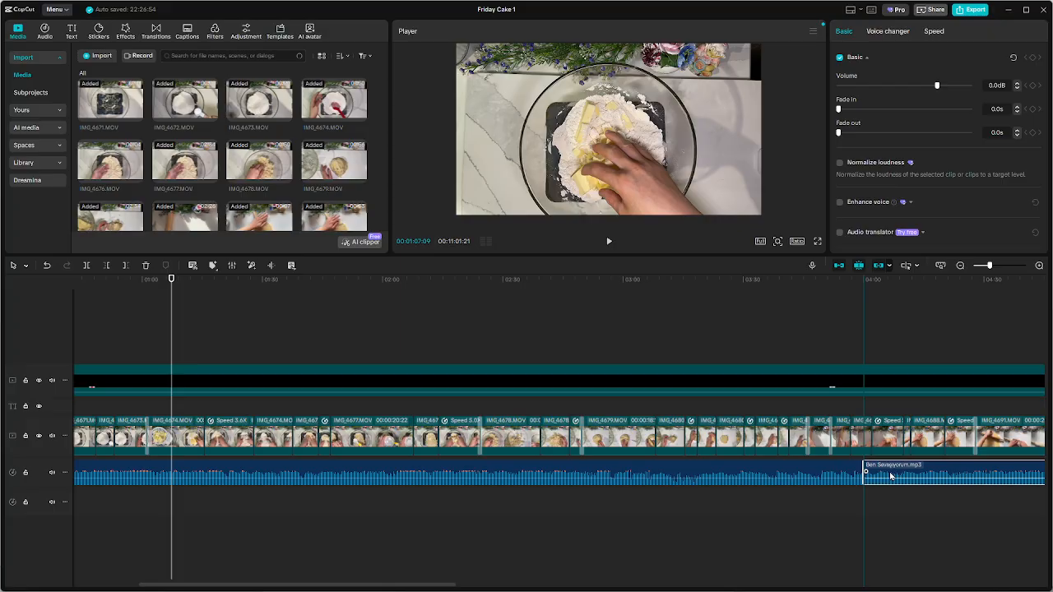
ctrl+scroll(891, 495, down, 2)
ctrl+scroll(891, 495, down, 2)
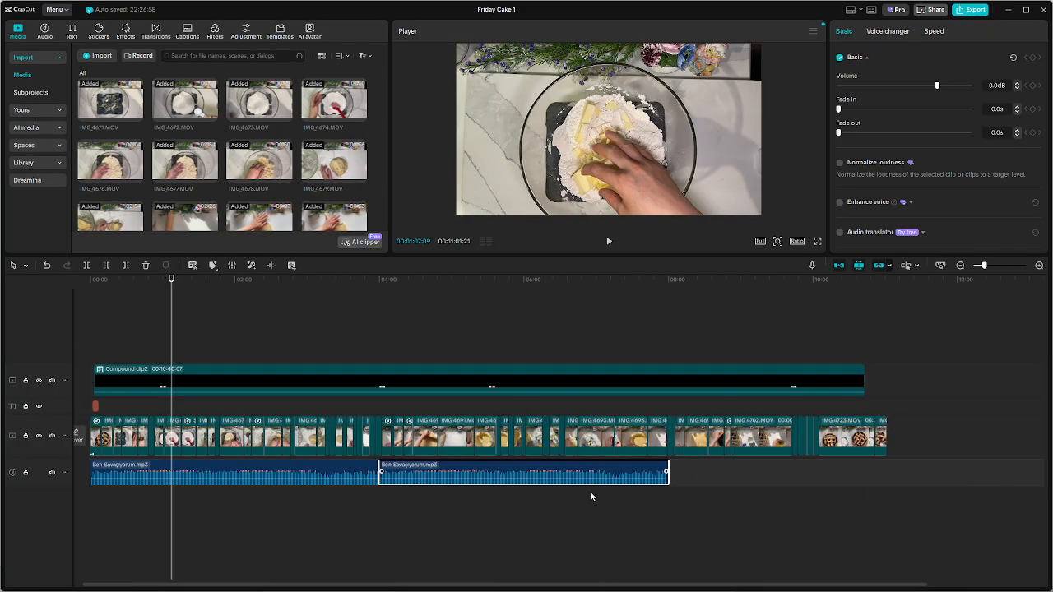
Place a third Ben Savaşıyorum.mp3 clip on the same audio track, directly against the second clip's end
alt+drag(471, 475, 759, 475)
ctrl+scroll(759, 513, up, 2)
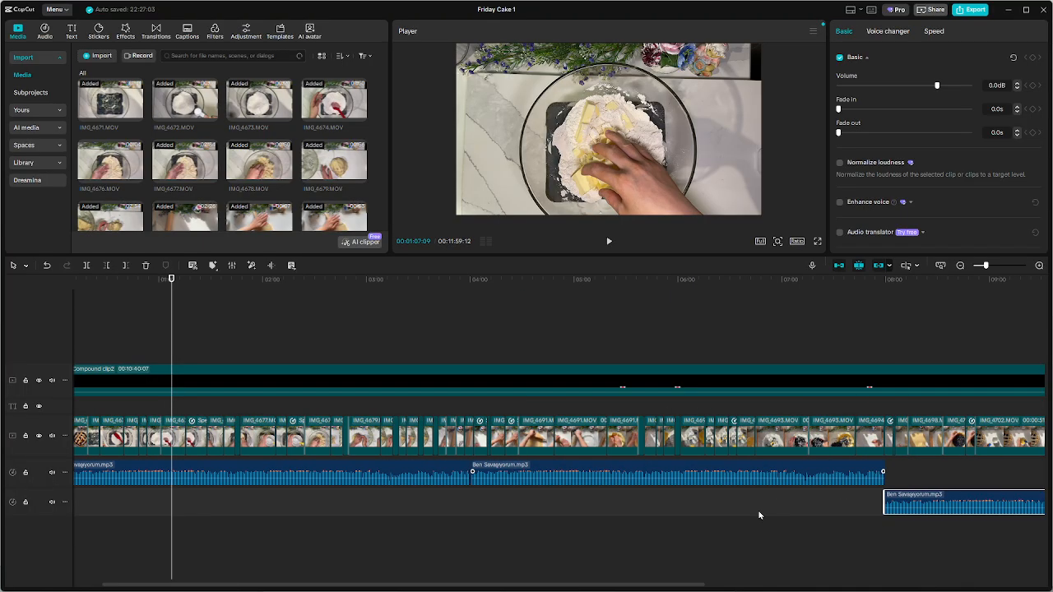
ctrl+scroll(765, 522, up, 1)
click(710, 526)
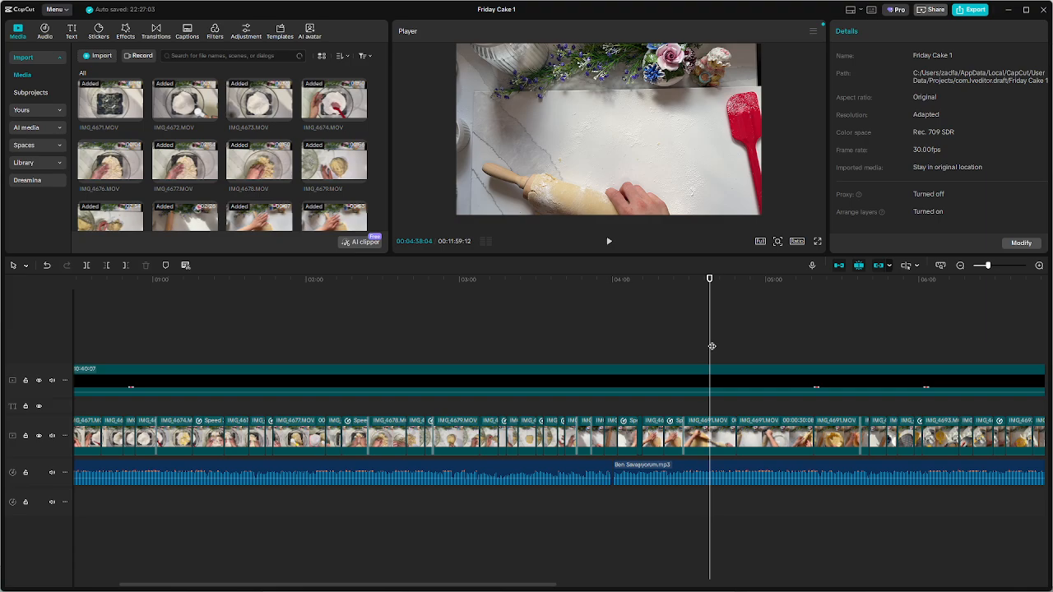
drag(711, 347, 968, 346)
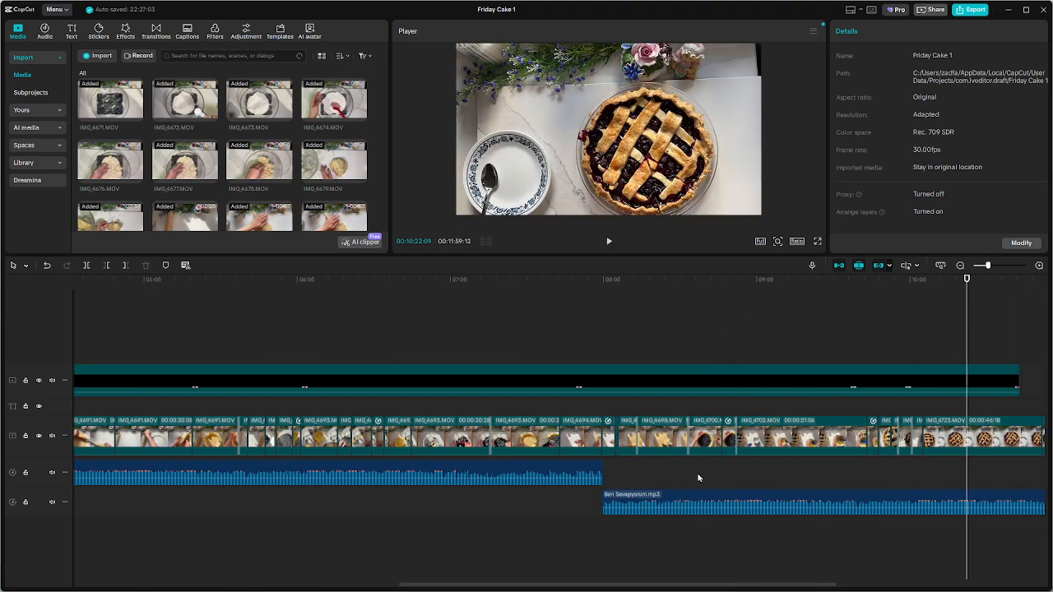
drag(712, 501, 715, 476)
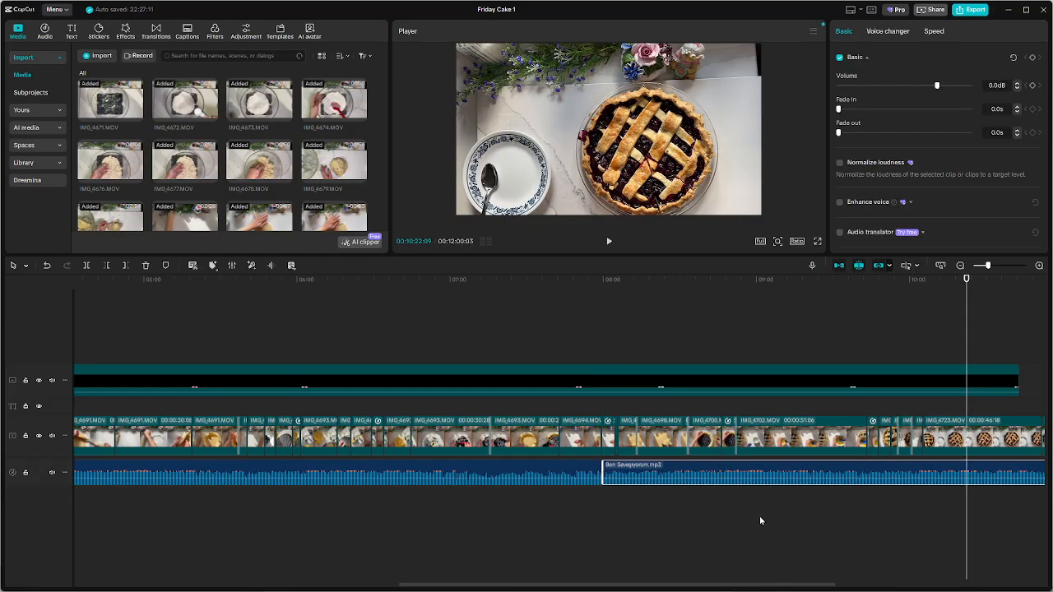
scroll(761, 520, down, 3)
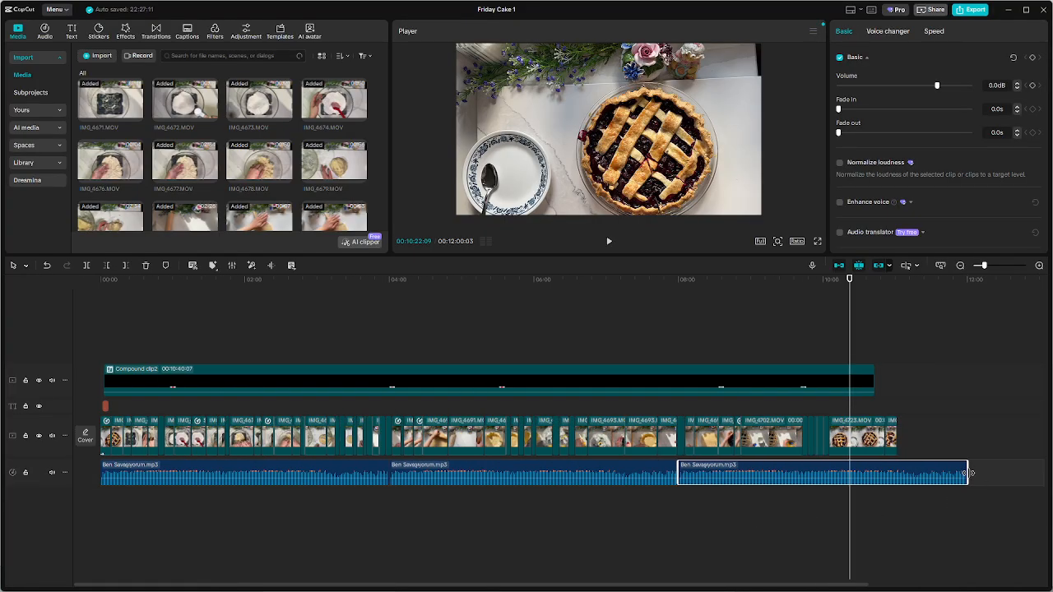
drag(967, 473, 1044, 467)
Play the video's opening from 00:00, and reduce the volume of all three music clips to -7.7 dB
click(638, 318)
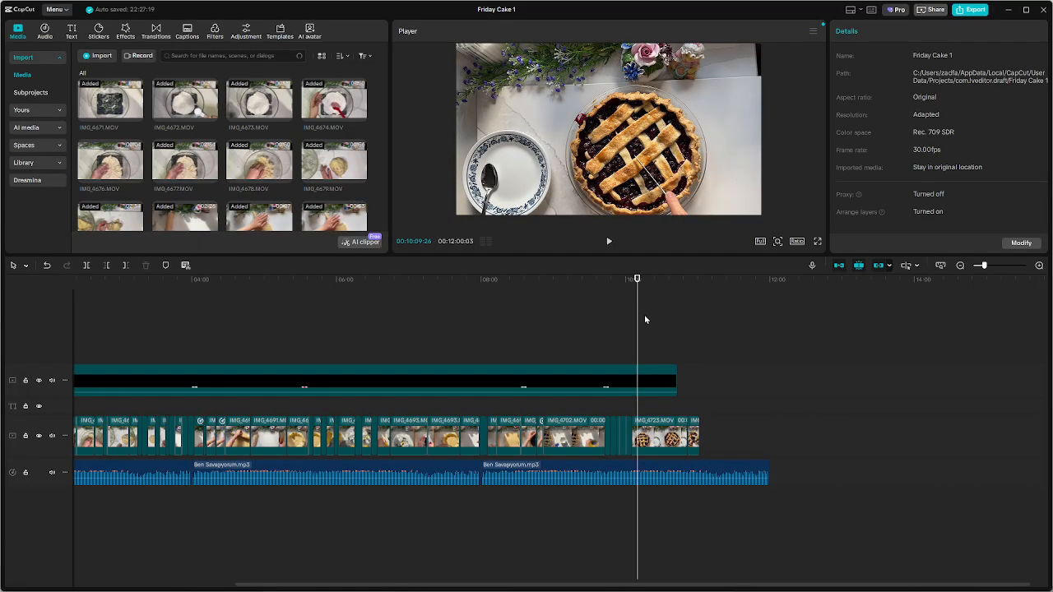
key(Home)
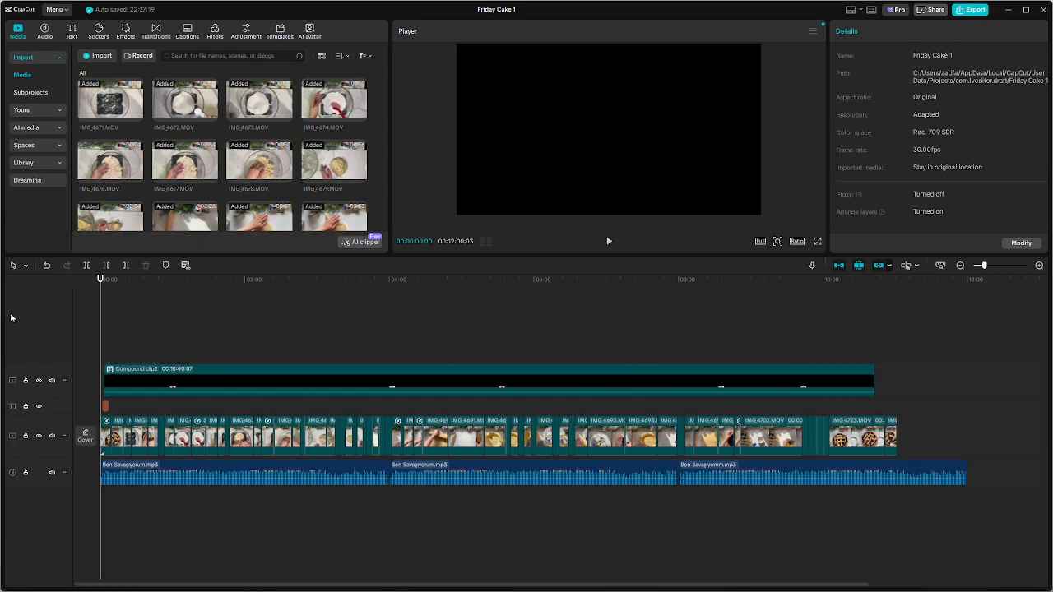
key(space)
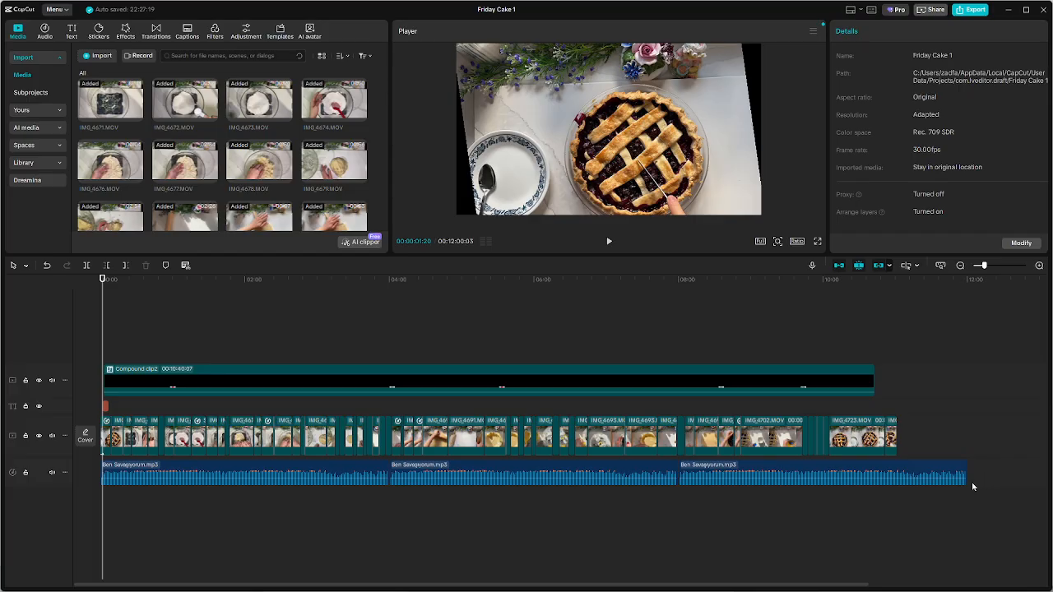
drag(972, 487, 82, 536)
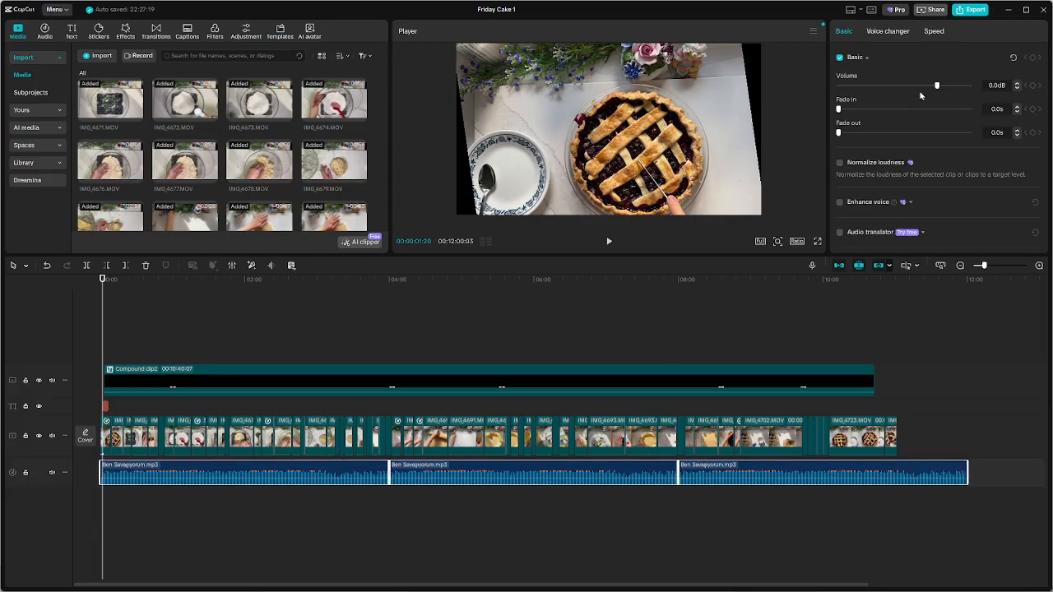
click(923, 93)
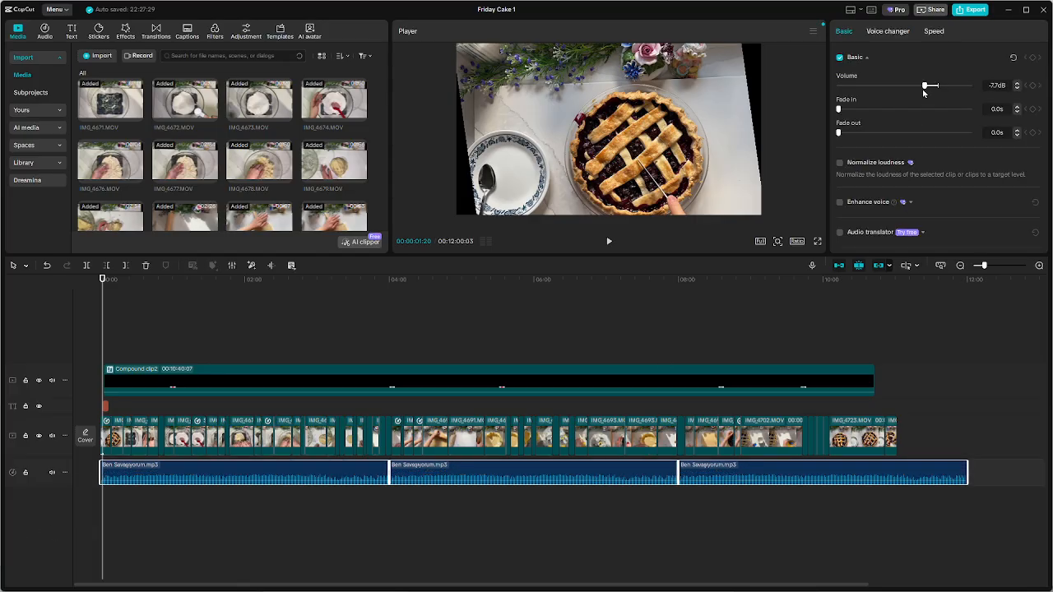
Replay the opening and set the volume of all three Ben Savaşıyorum.mp3 clips to -16.0 dB
click(90, 303)
key(space)
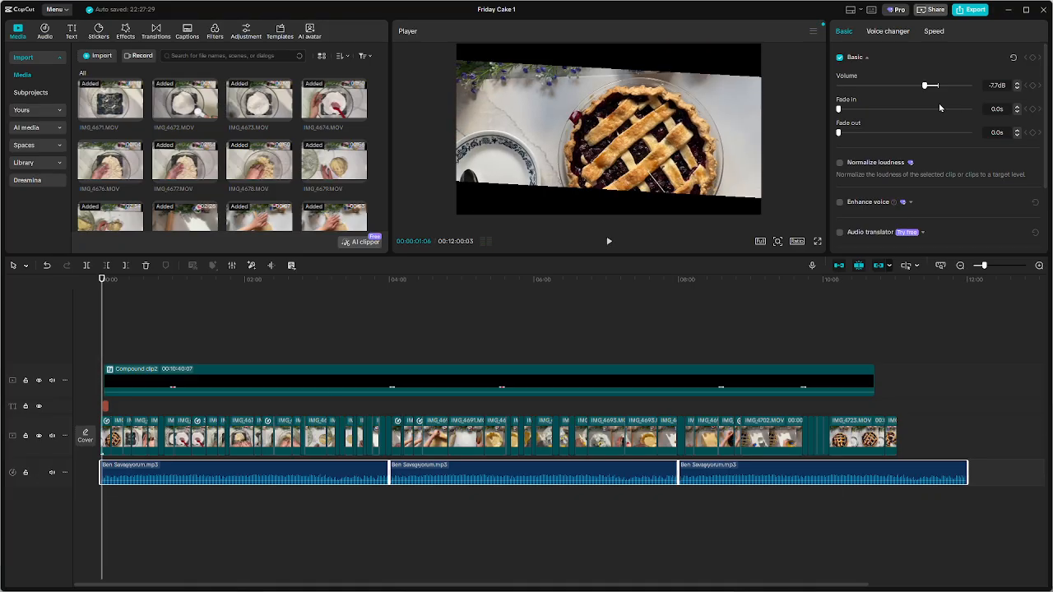
click(910, 85)
Play the opening again from 00:00 to check the music level and the title's timing
key(space)
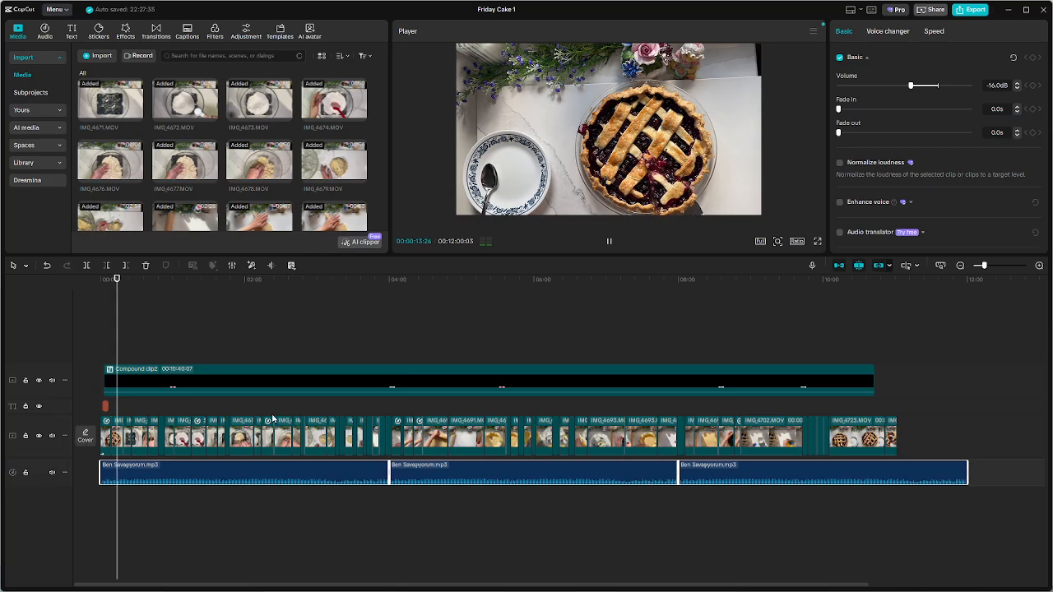
scroll(273, 418, up, 1)
key(space)
drag(116, 324, 1, 274)
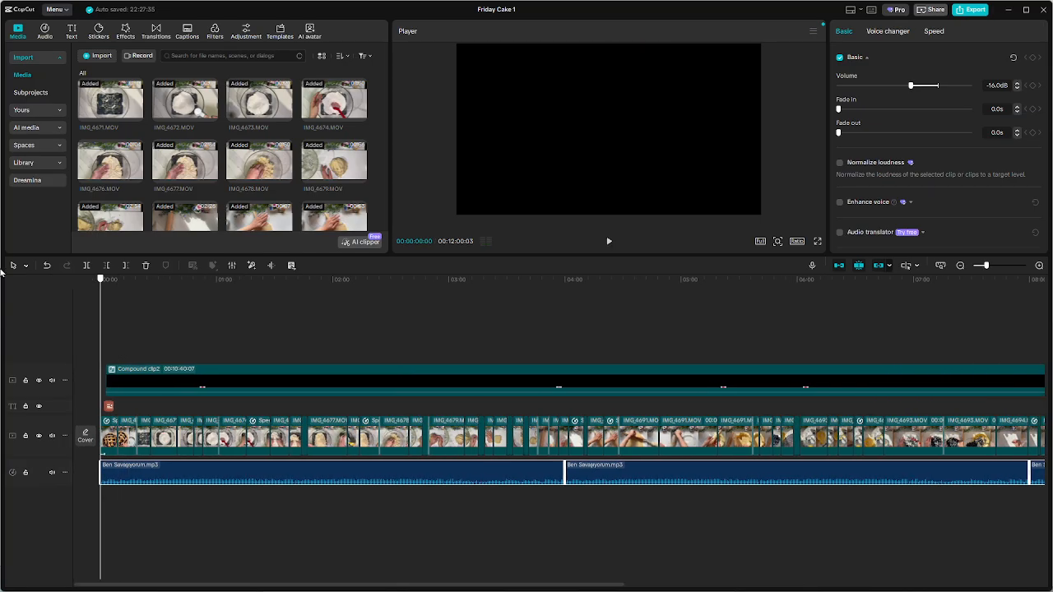
key(space)
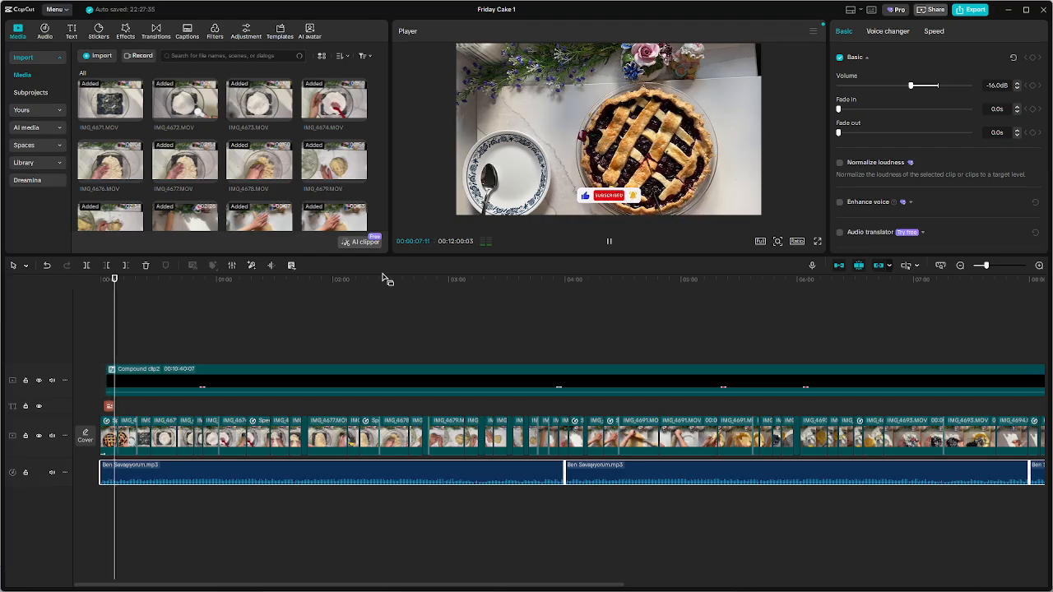
scroll(136, 395, up, 3)
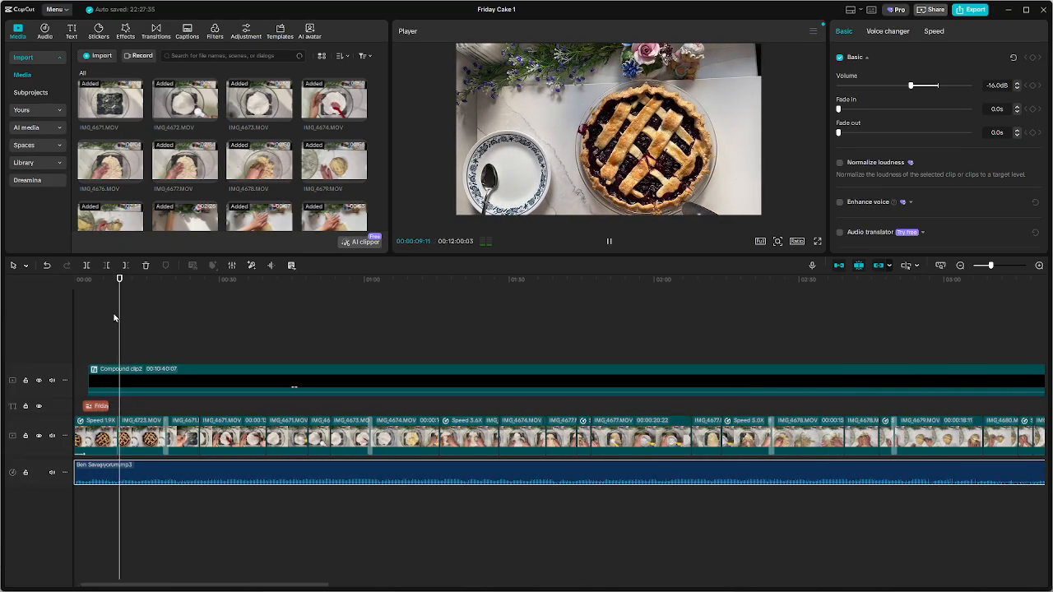
key(space)
Extend the Friday Cake title clip's end to about 00:08 and bring its text into the preview
click(97, 406)
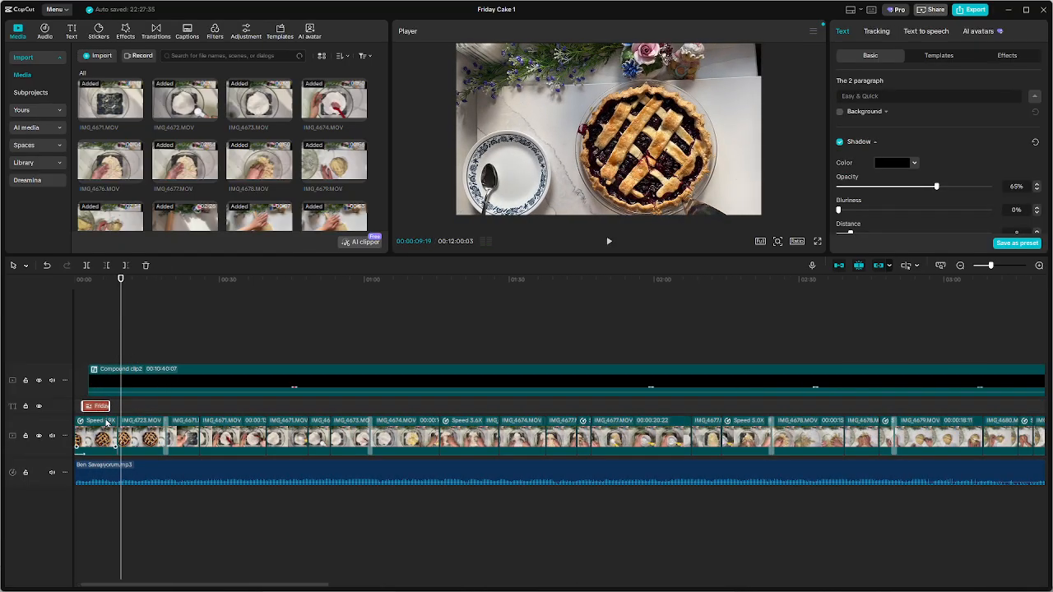
scroll(106, 422, up, 3)
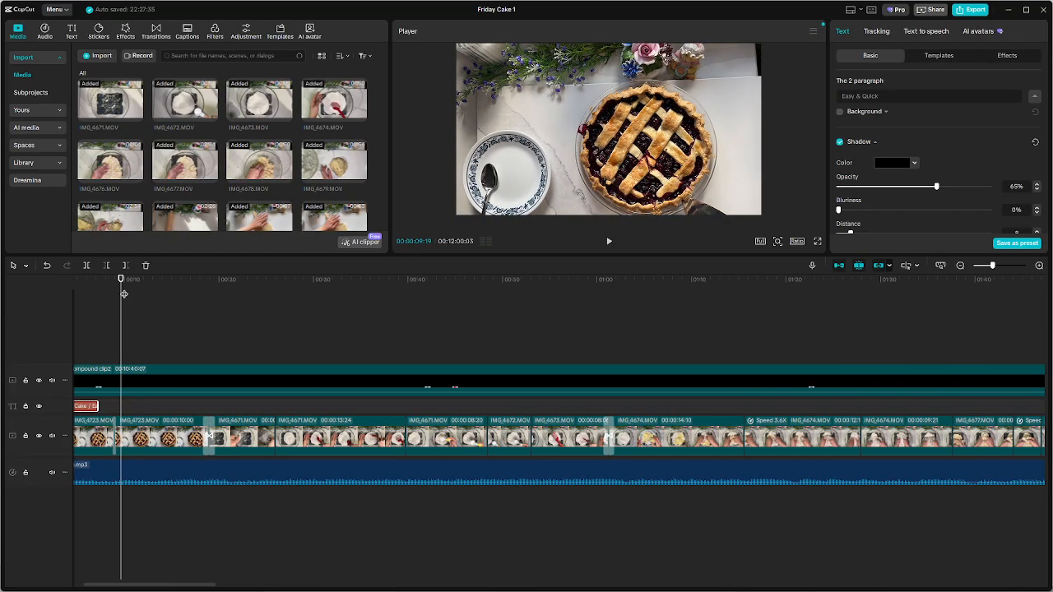
key(Home)
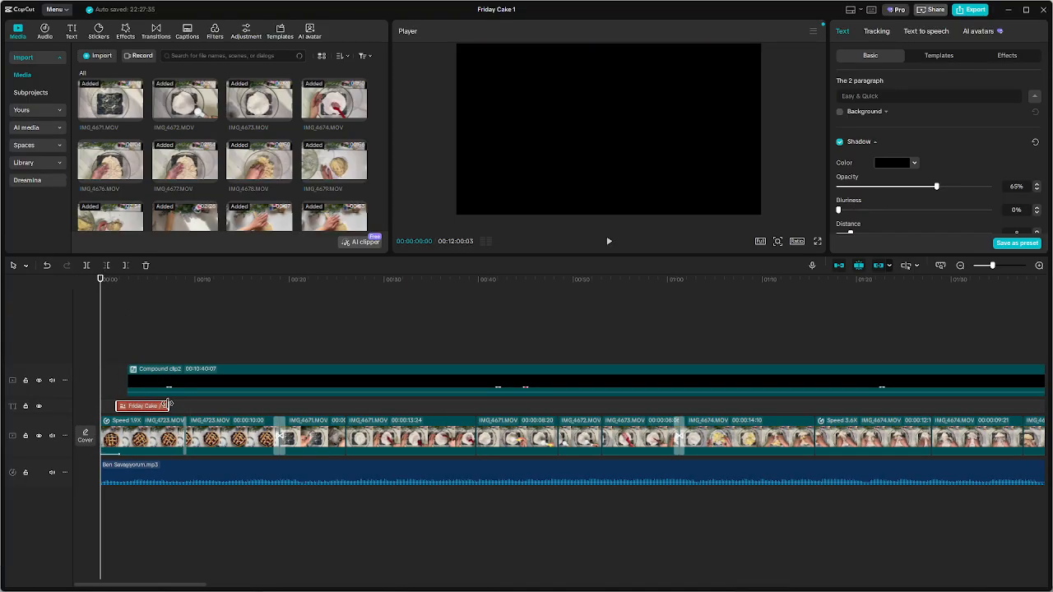
drag(168, 405, 176, 404)
click(158, 314)
Try the blue-outlined and torn-paper text effects on the Friday Cake title
click(171, 406)
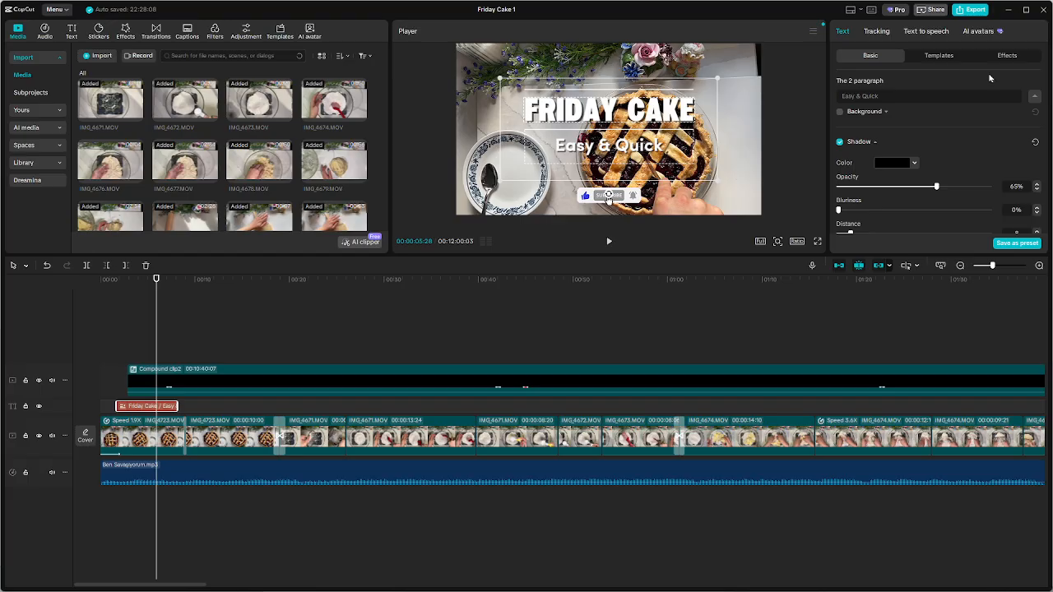
click(1003, 58)
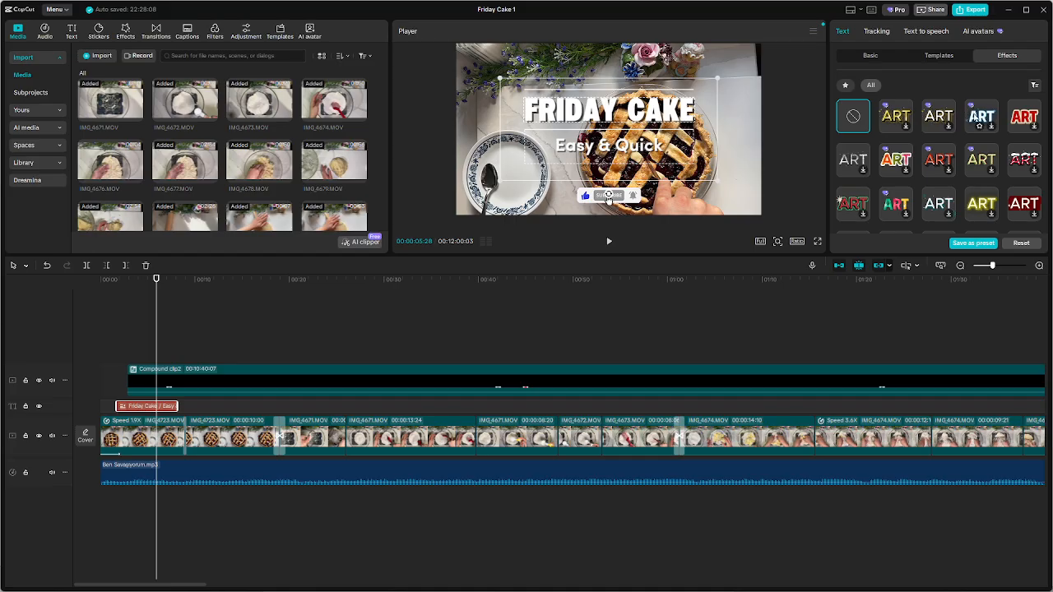
click(981, 121)
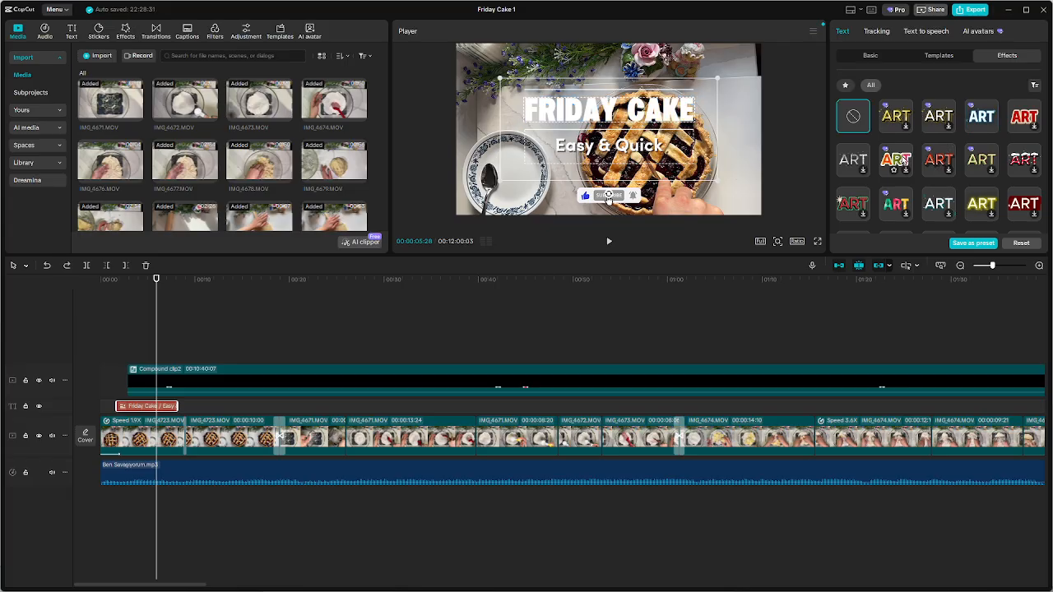
scroll(1000, 158, down, 3)
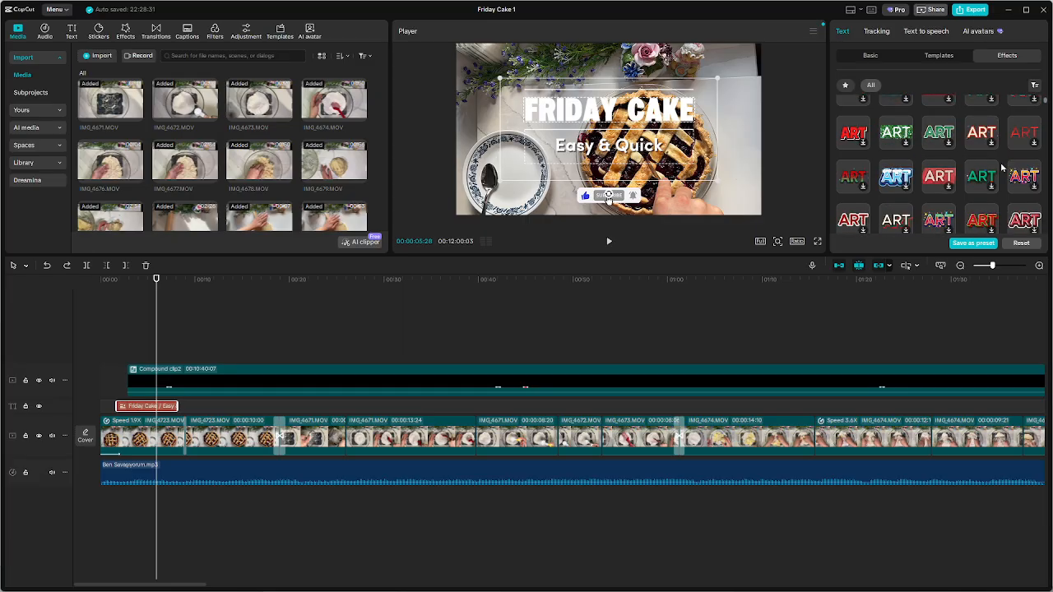
scroll(1000, 164, down, 5)
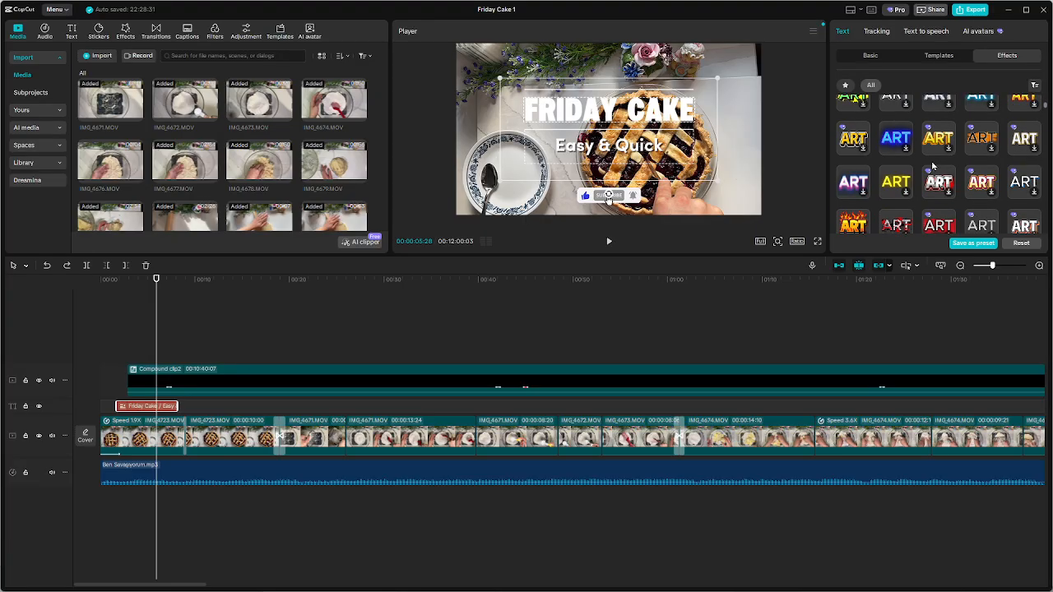
scroll(933, 166, down, 3)
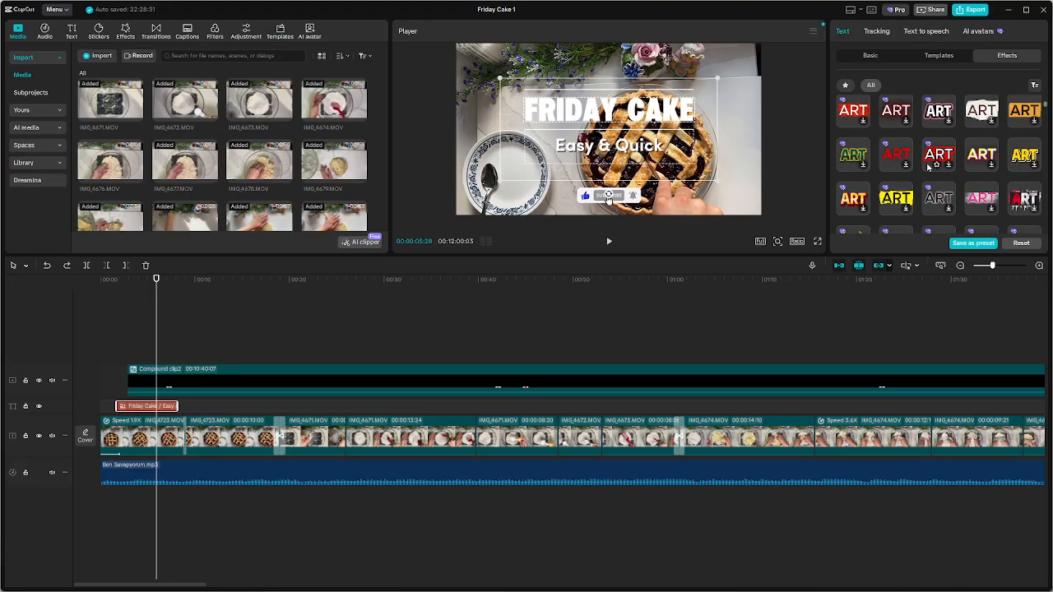
click(986, 115)
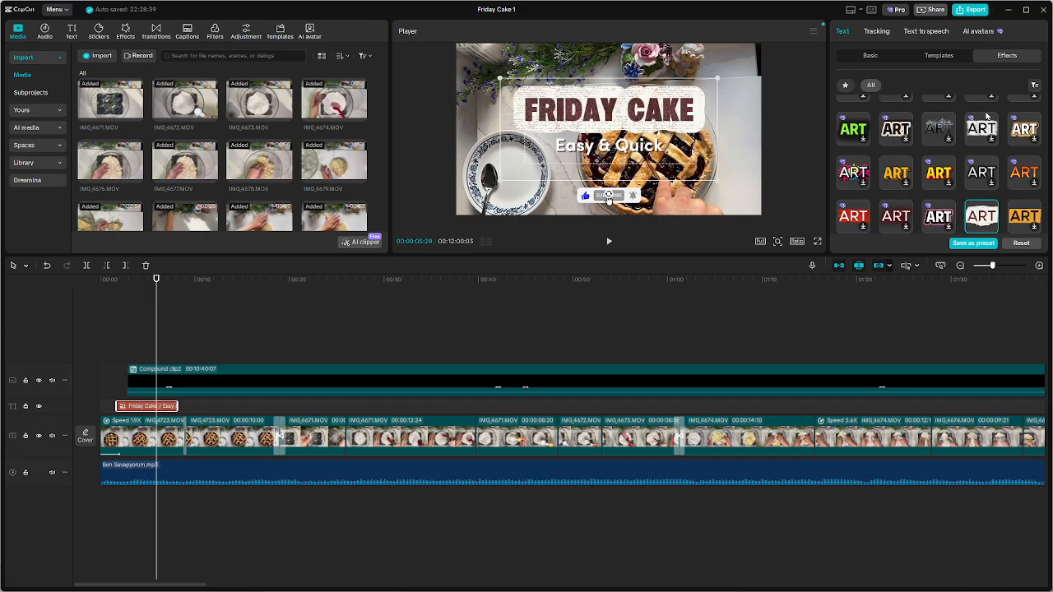
click(985, 115)
Try the grey three-dimensional text effect on the Friday Cake title, undo it, and browse more effects
scroll(905, 181, down, 3)
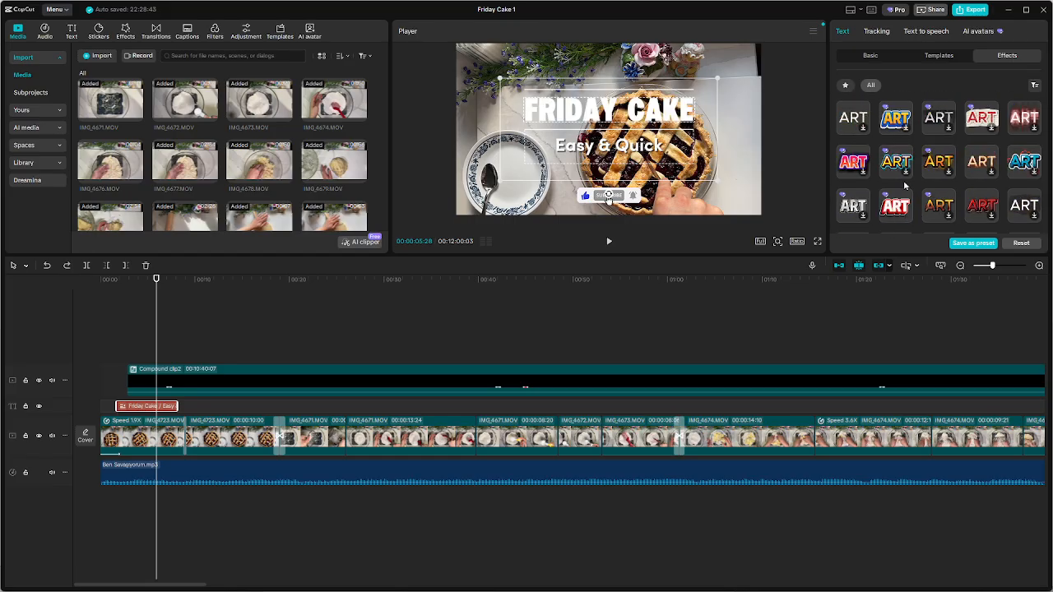
scroll(905, 186, down, 2)
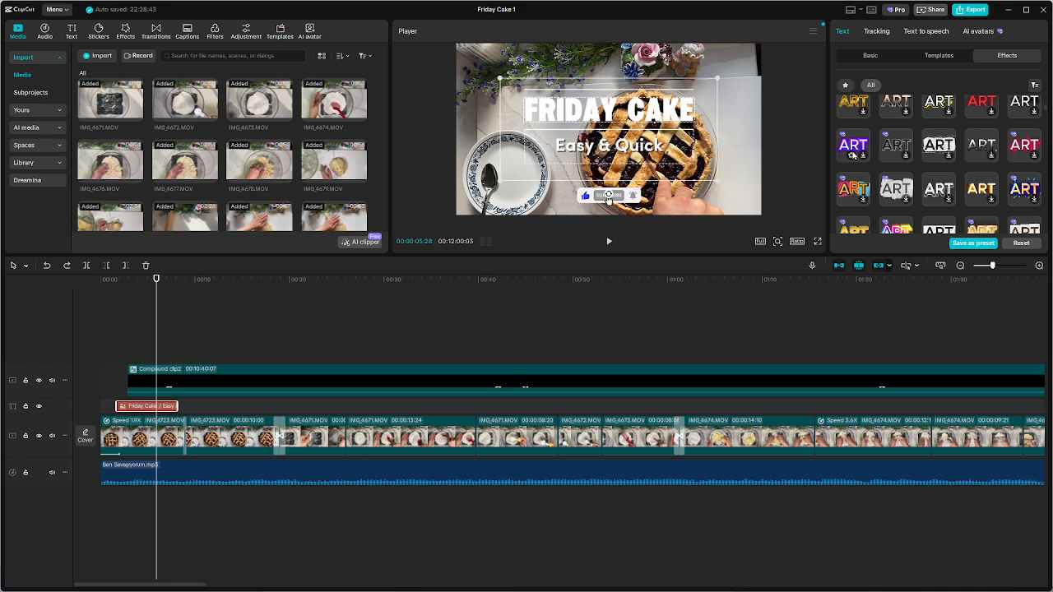
scroll(854, 155, down, 2)
click(854, 157)
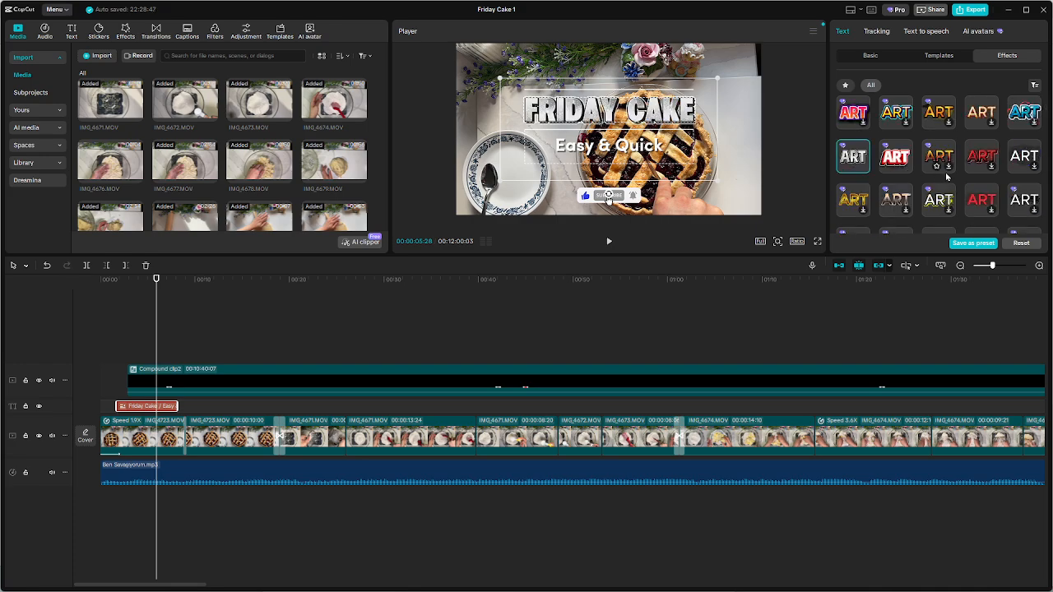
key(ctrl+z)
scroll(944, 178, down, 6)
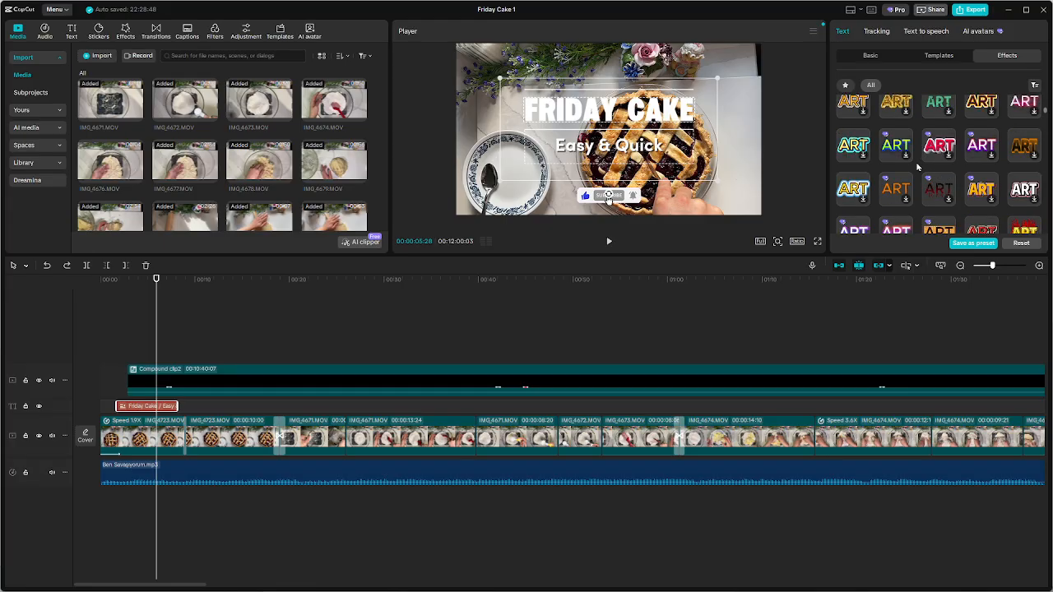
scroll(898, 149, down, 3)
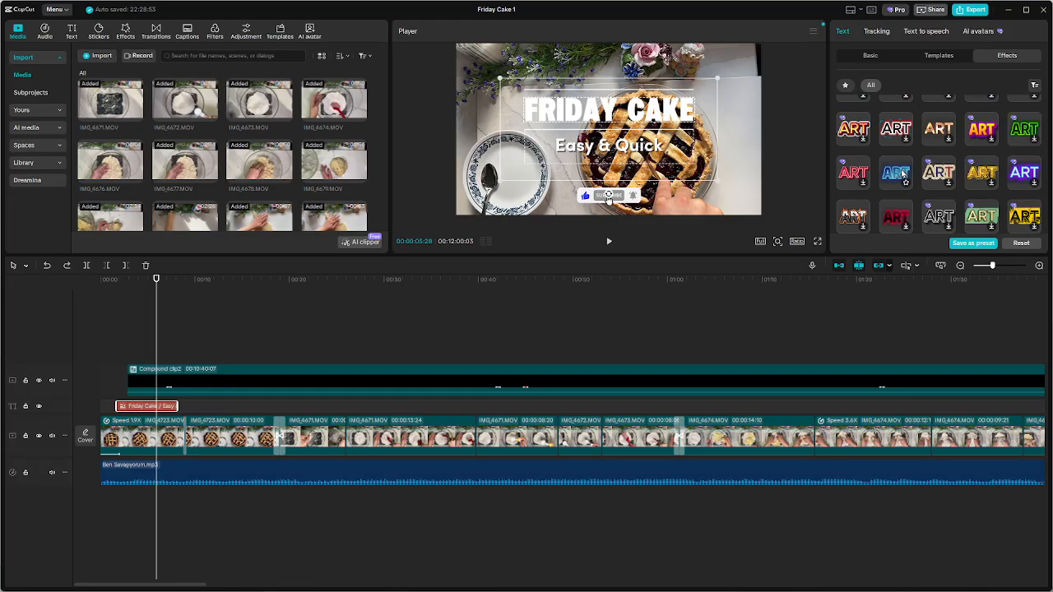
Apply the preset style with black letters and a white outline to the title's Friday Cake line
click(870, 55)
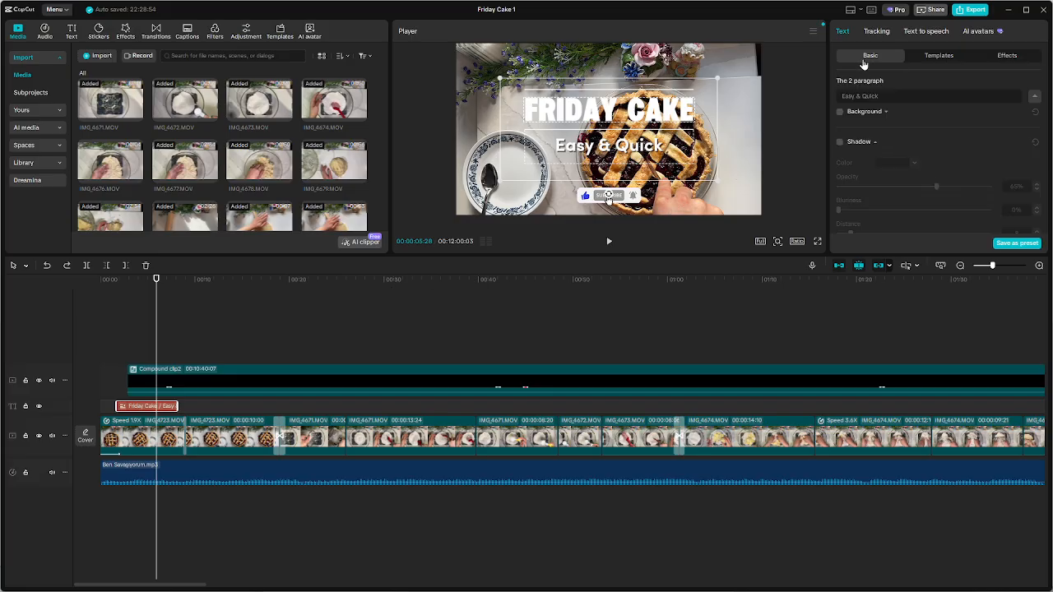
scroll(931, 144, down, 2)
scroll(926, 142, up, 5)
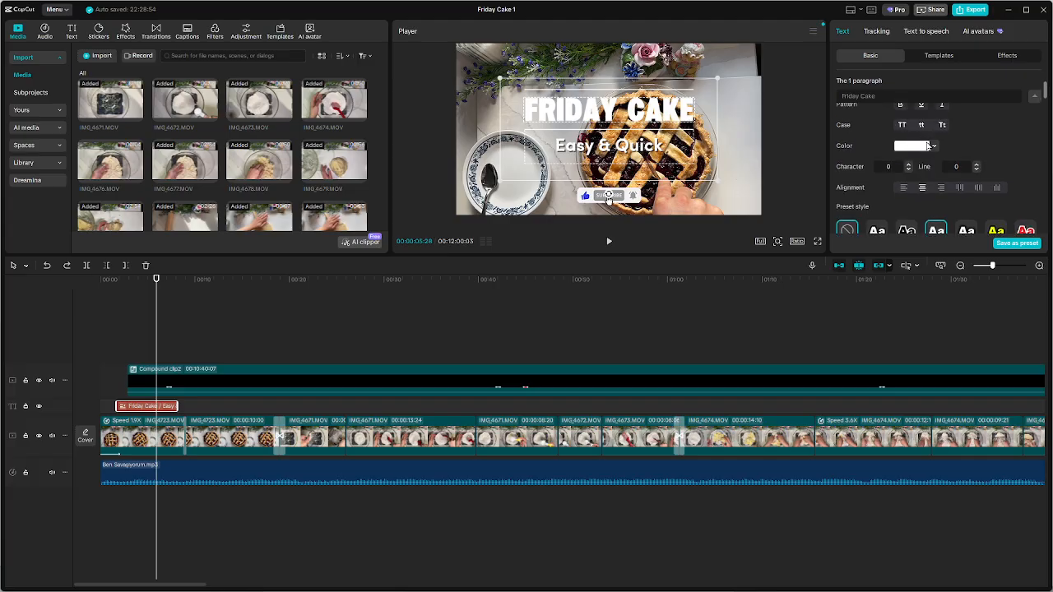
scroll(927, 144, down, 3)
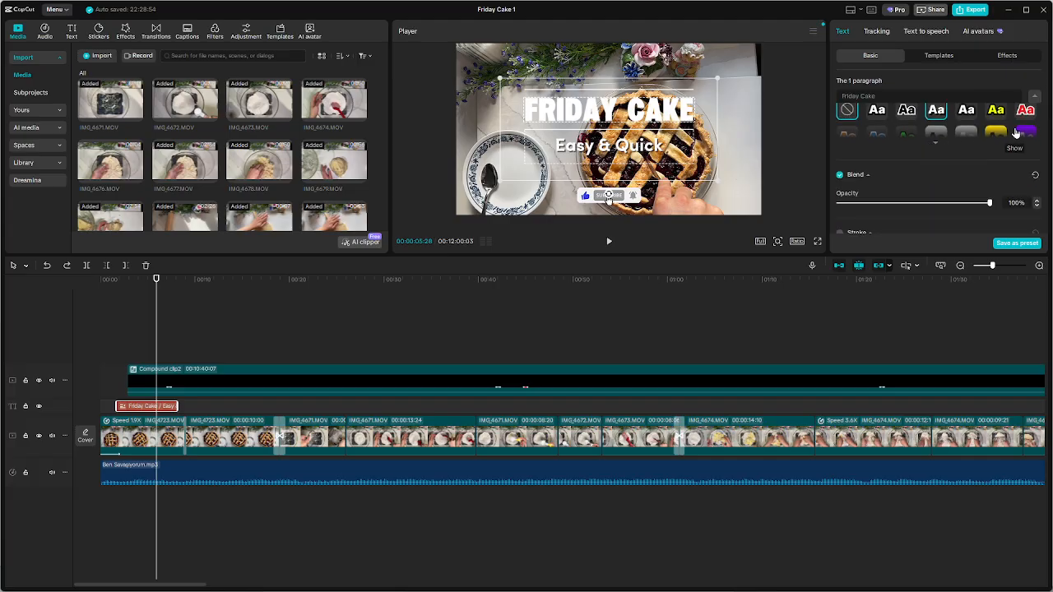
click(935, 143)
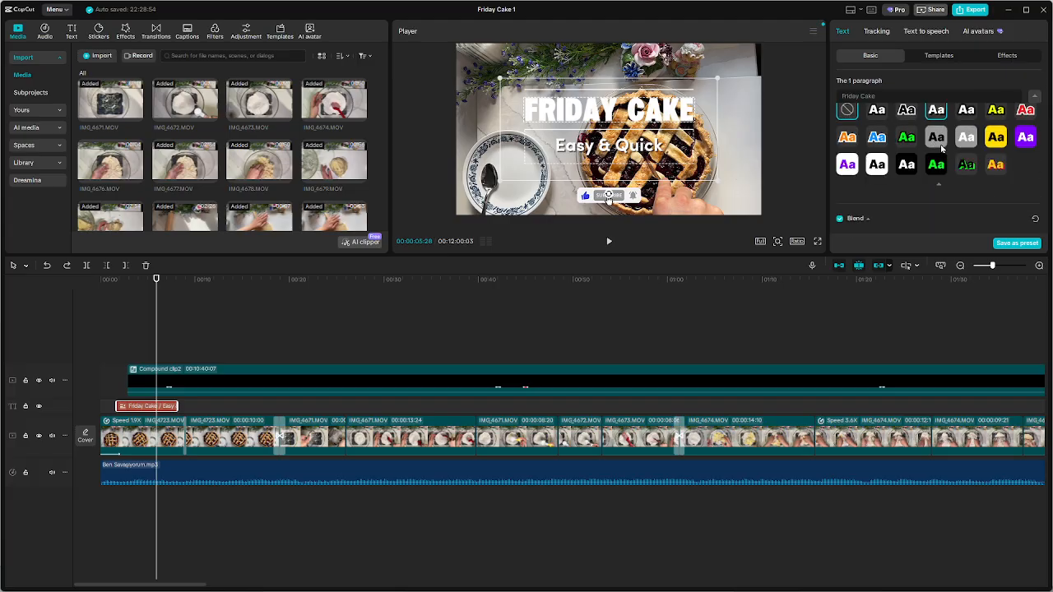
click(907, 111)
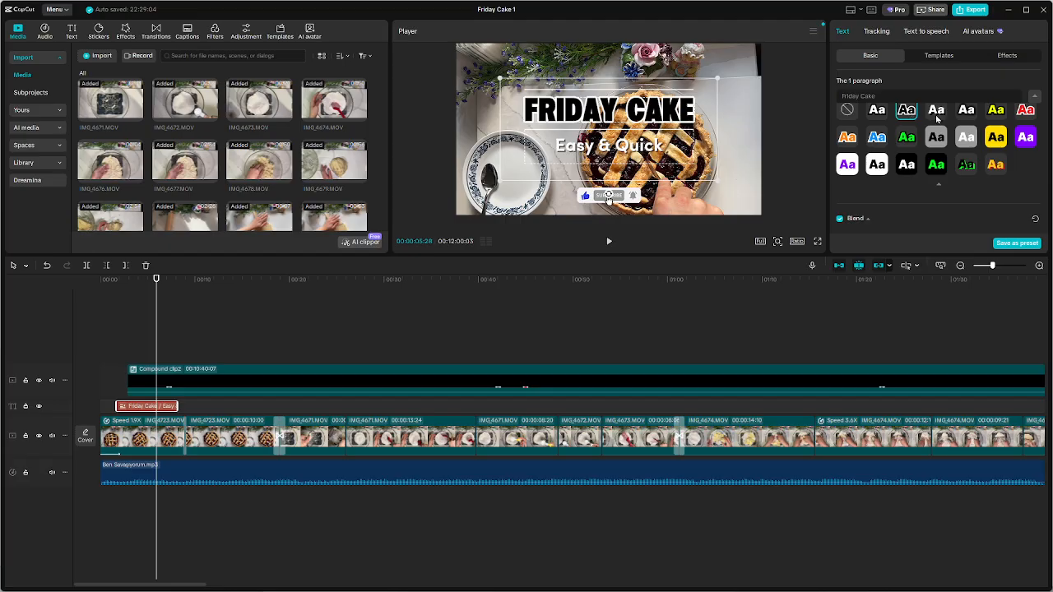
Try the yellow, red and black-outlined white preset styles on the title's Friday Cake line
click(936, 117)
click(885, 118)
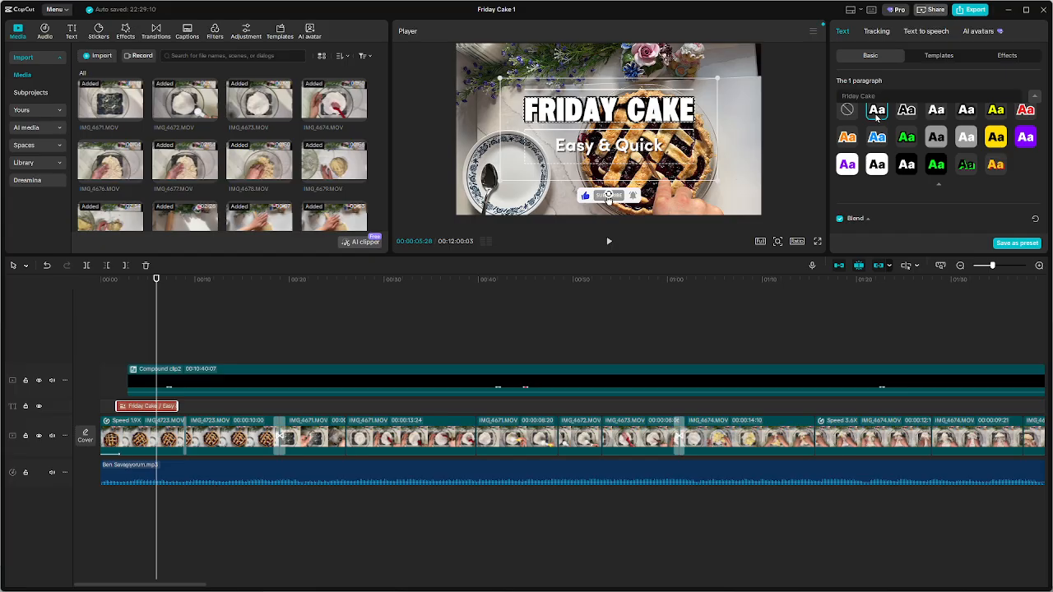
click(1001, 115)
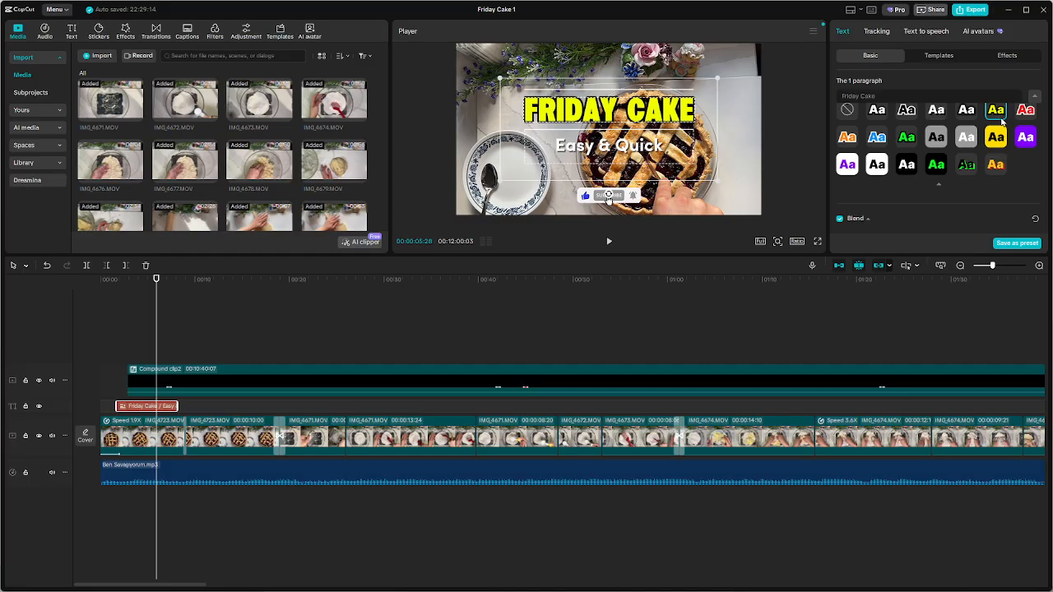
click(1020, 115)
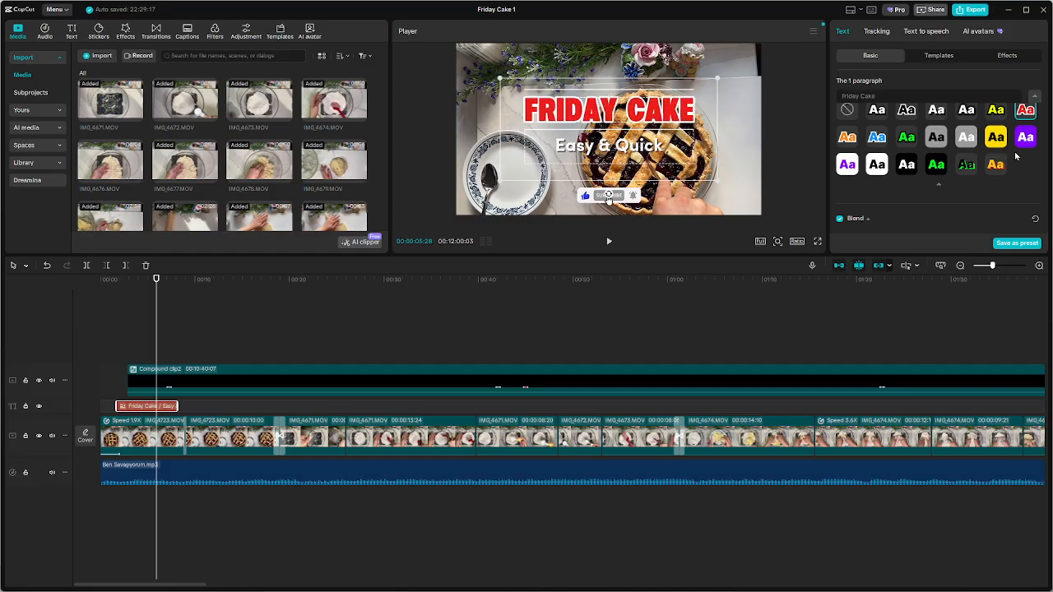
click(881, 112)
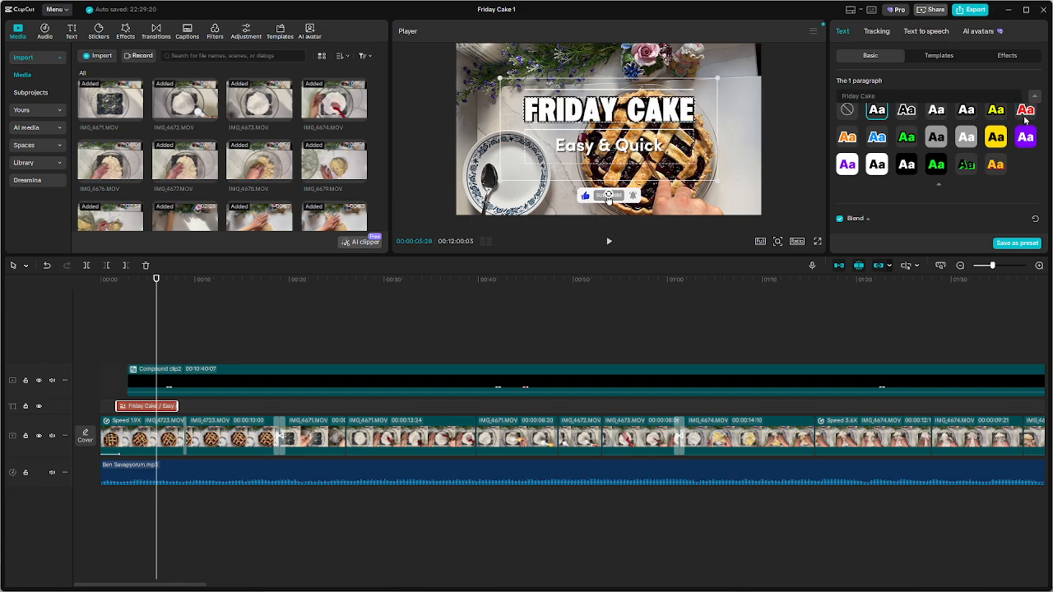
click(746, 114)
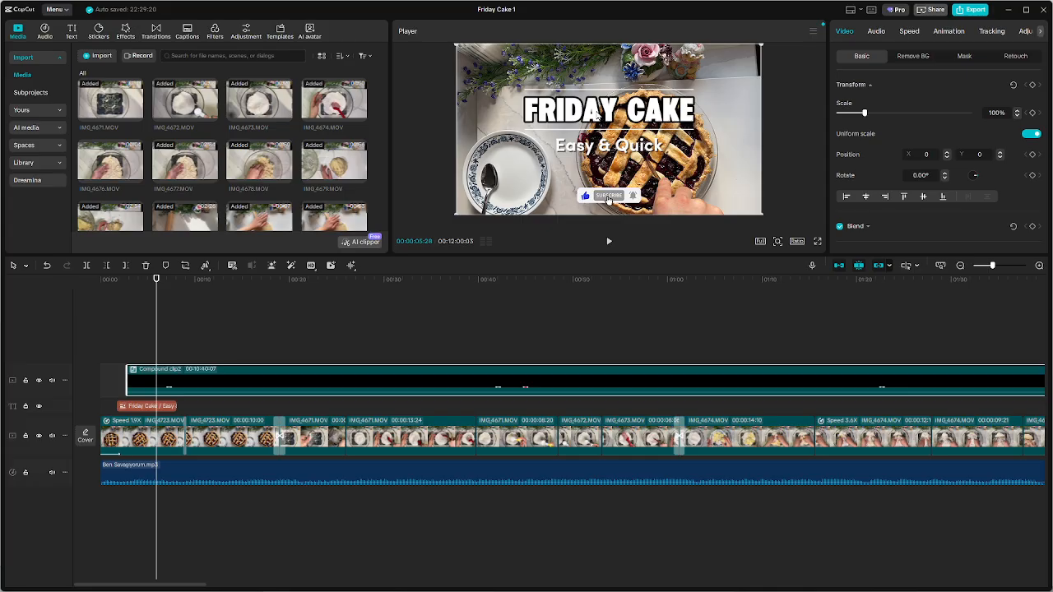
Apply the plain white preset style with a soft black shadow to the title's Friday Cake line
click(128, 408)
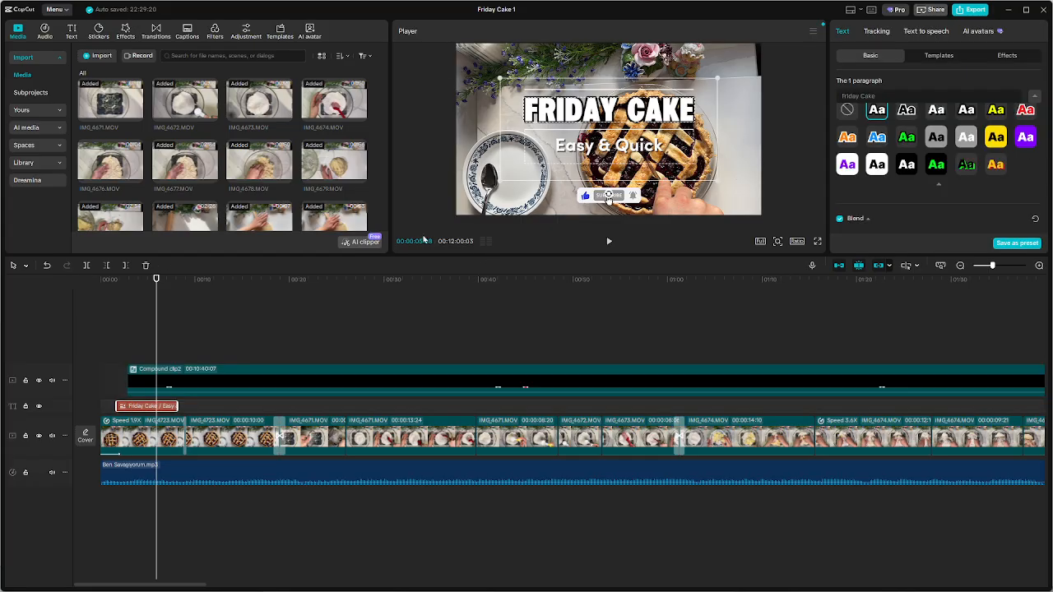
click(939, 116)
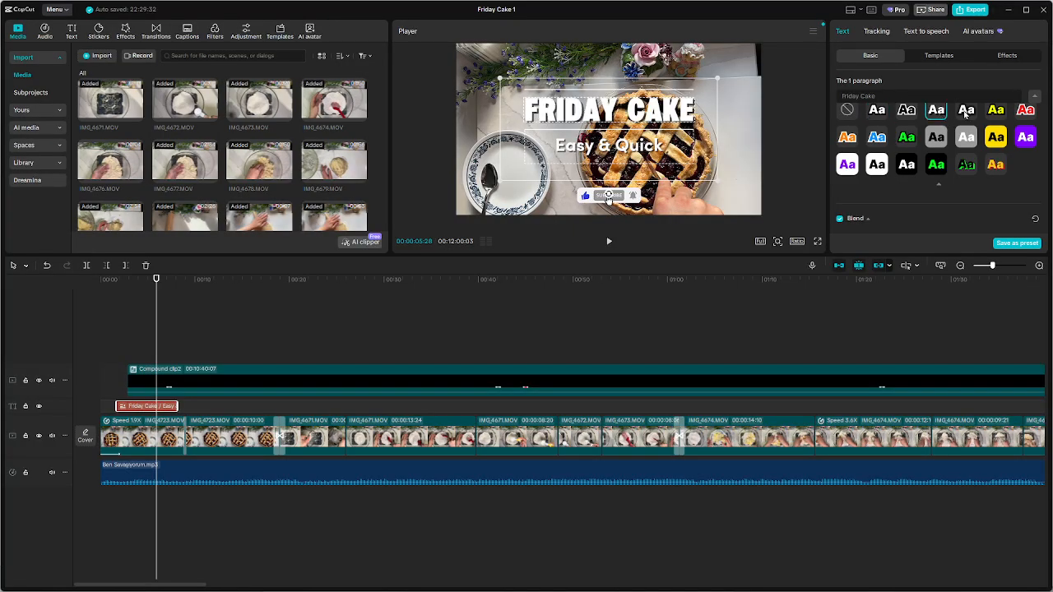
click(966, 112)
click(751, 145)
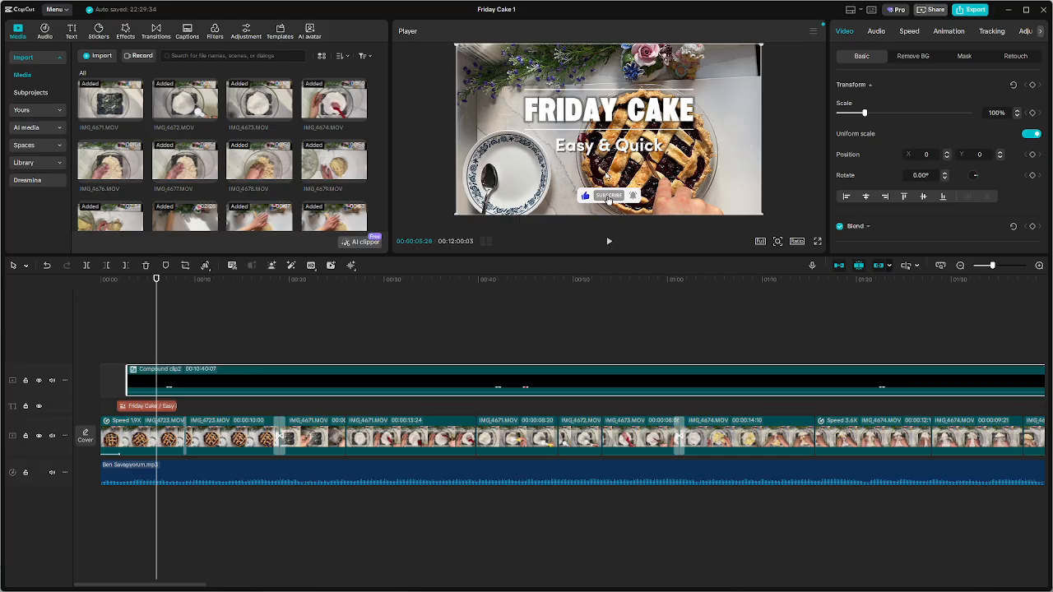
Play the video from the start and check the restyled title at about 00:05
drag(156, 280, 3, 284)
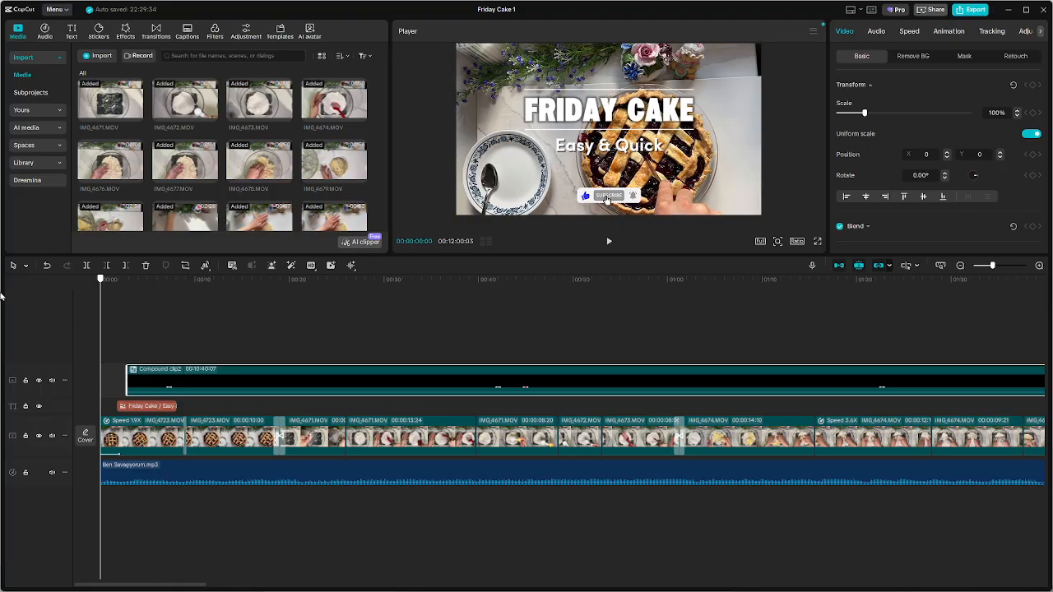
key(space)
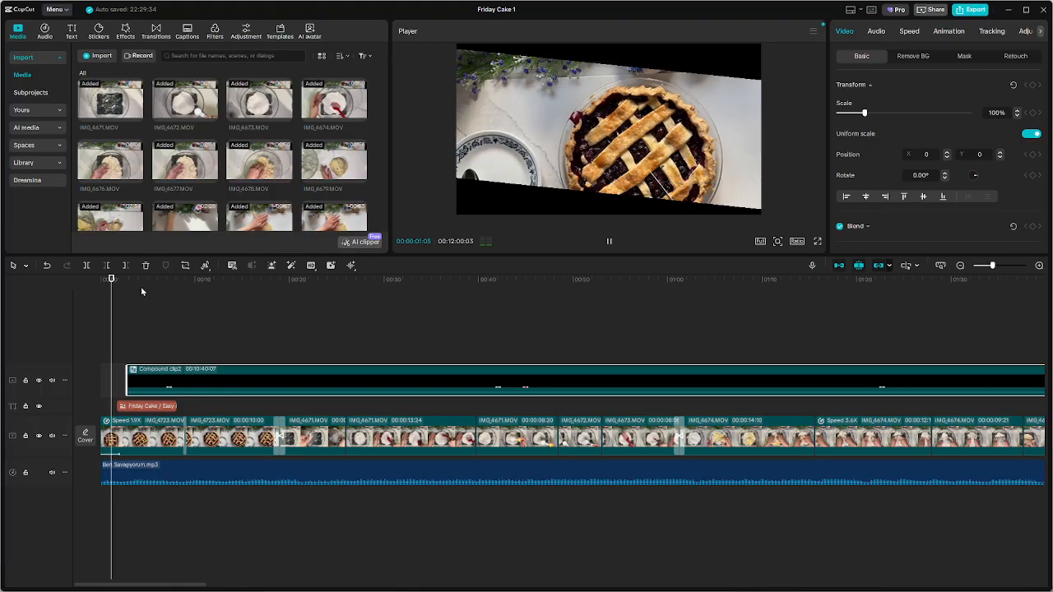
key(space)
click(146, 406)
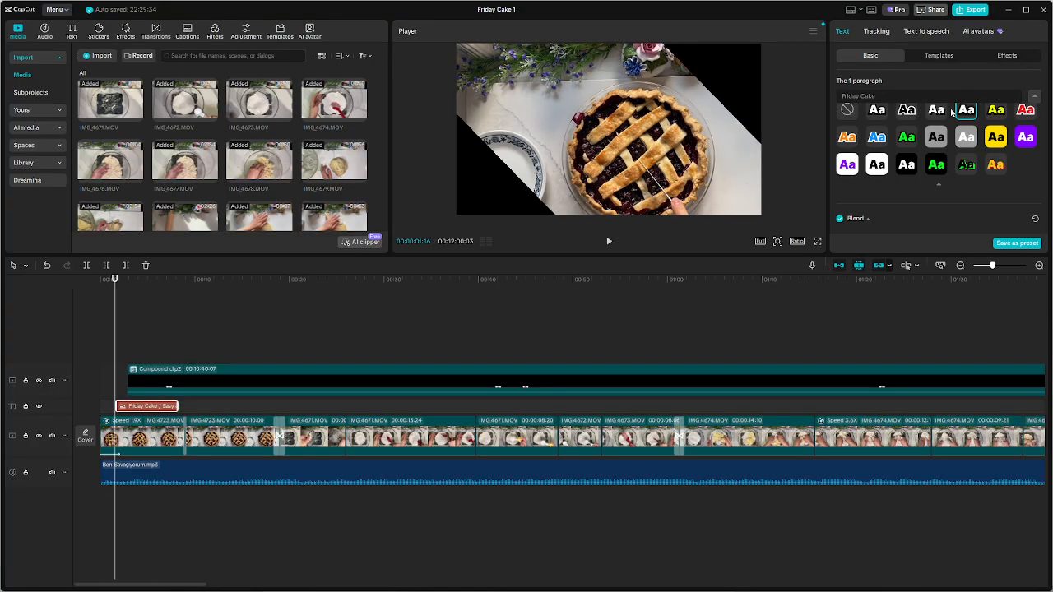
Set the Friday Cake line's shadow blurriness to 57%, keeping its opacity at 100% and its colour black
click(161, 406)
scroll(911, 177, down, 3)
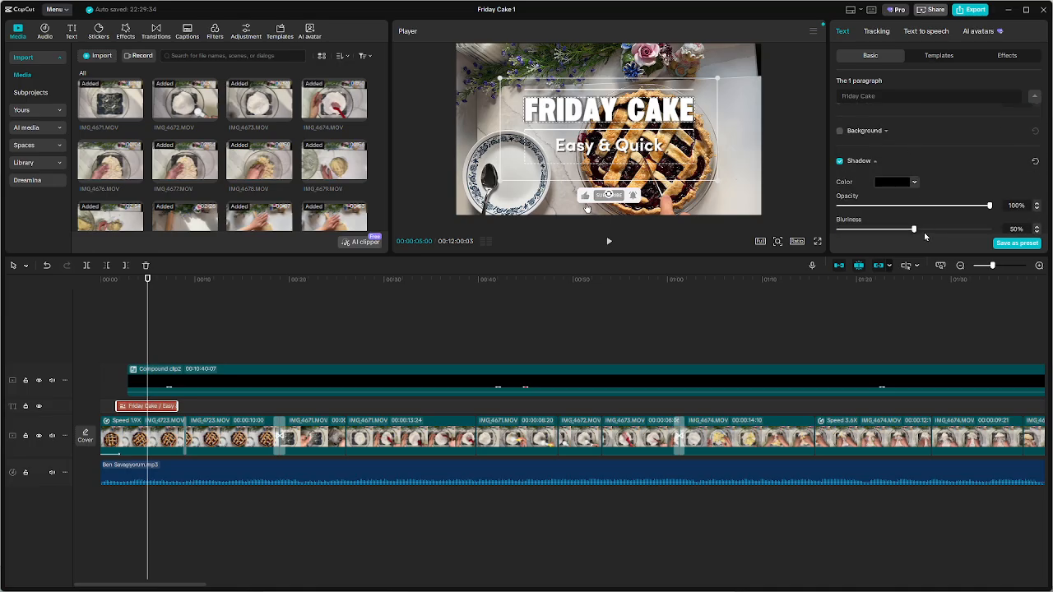
mouse_move(913, 231)
mouse_down()
mouse_move(968, 231)
mouse_move(904, 231)
mouse_move(925, 230)
mouse_up()
mouse_move(980, 209)
mouse_down()
mouse_move(879, 206)
mouse_move(992, 206)
mouse_up()
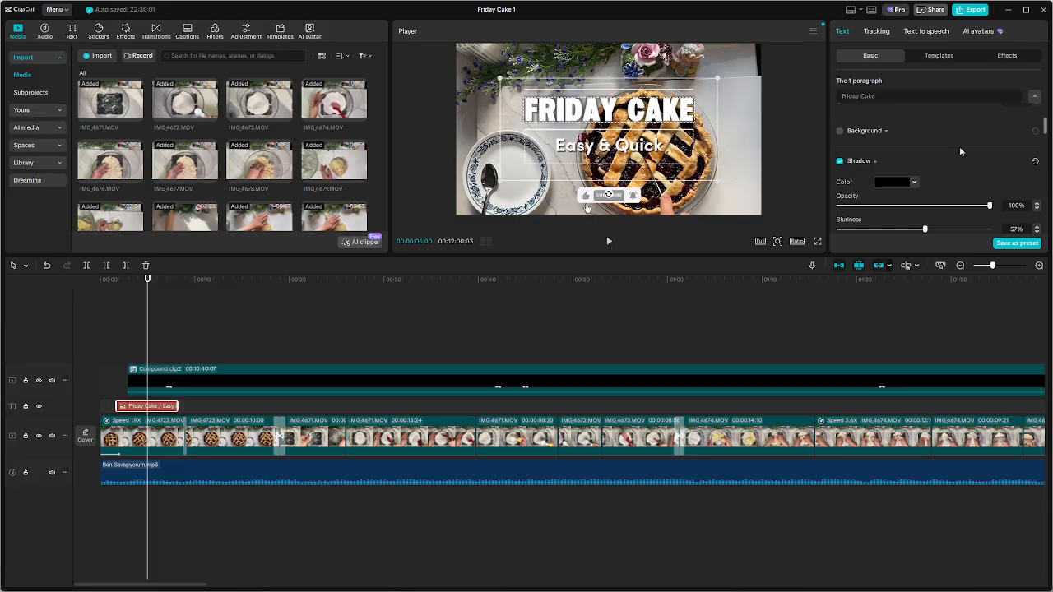
click(891, 183)
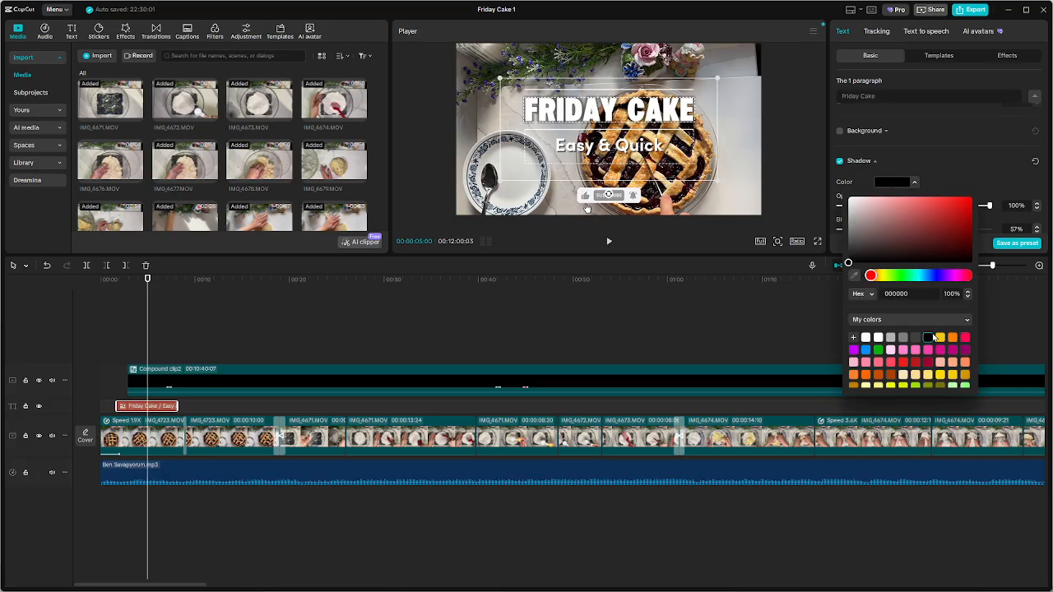
click(199, 343)
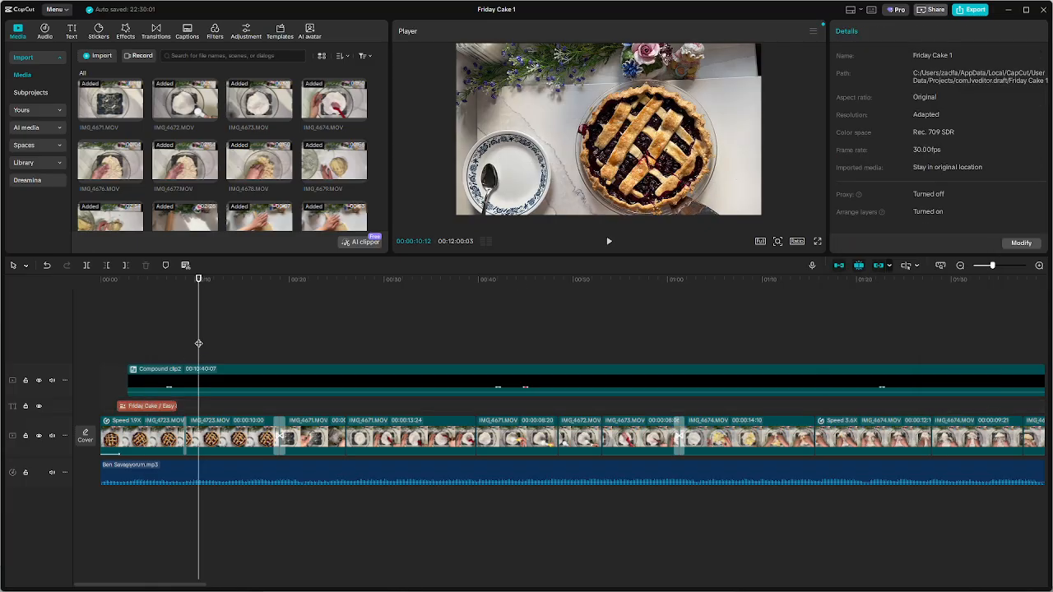
Play the video from about 00:10 to the cube transition and look over the whole timeline
key(space)
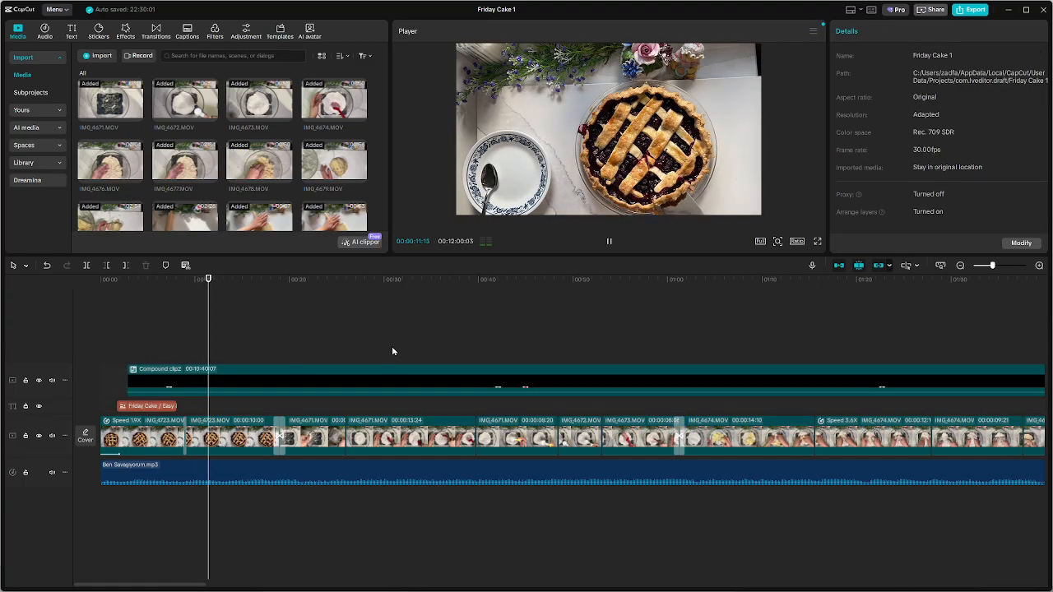
scroll(454, 361, down, 6)
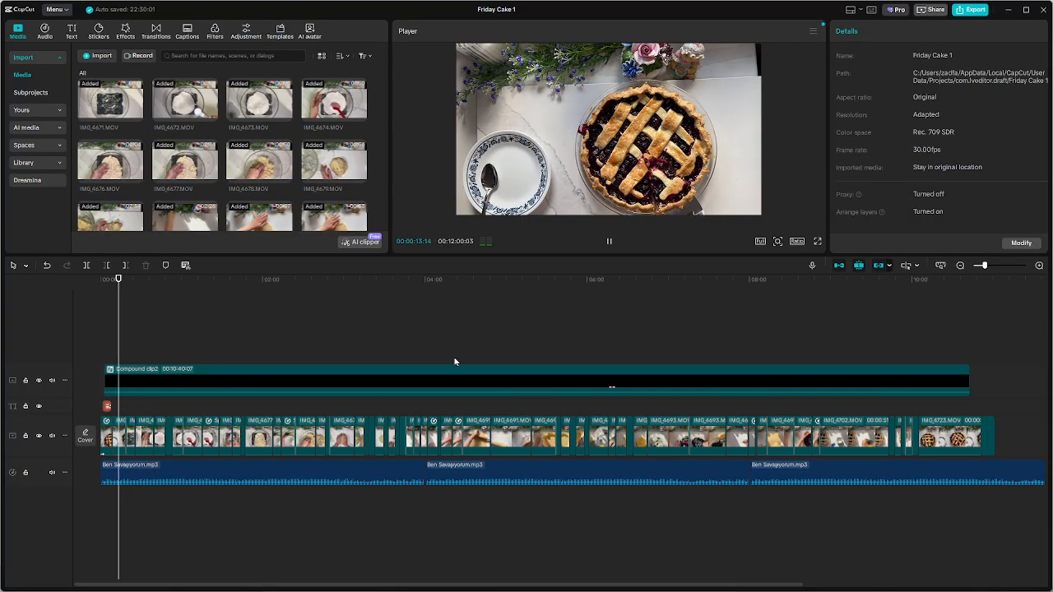
scroll(454, 361, down, 2)
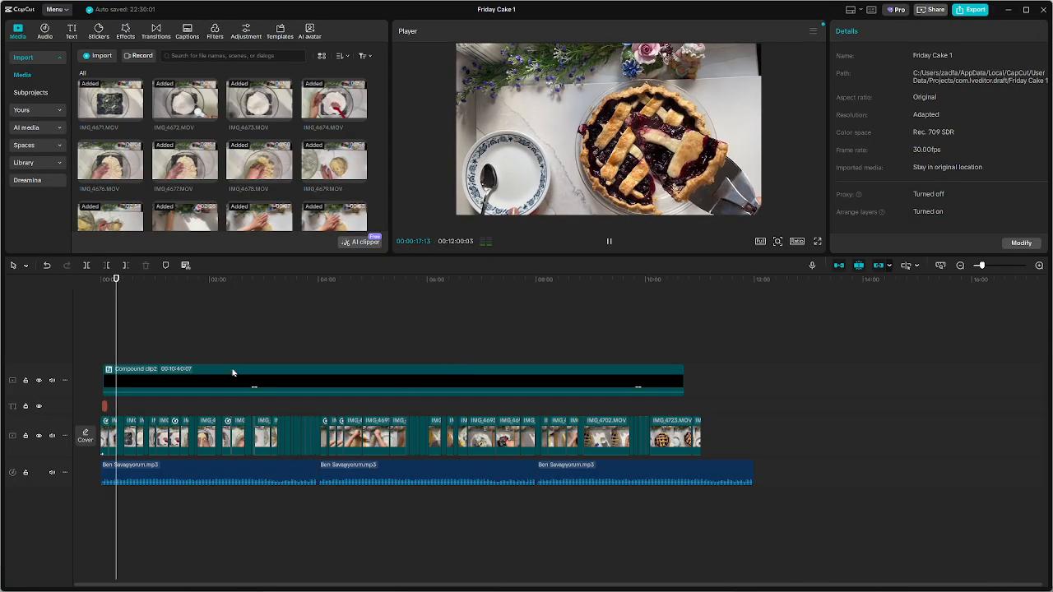
scroll(194, 392, up, 2)
scroll(194, 391, up, 3)
key(space)
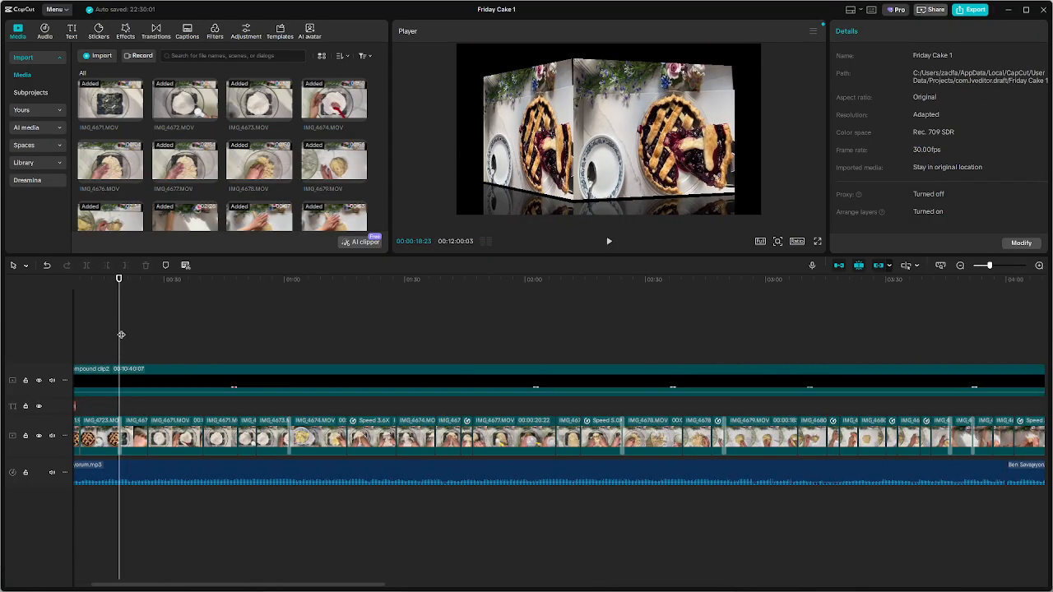
Add a timeline marker at 00:00:19:29, where the flour bowl enters the frame
drag(121, 334, 134, 331)
scroll(134, 332, up, 1)
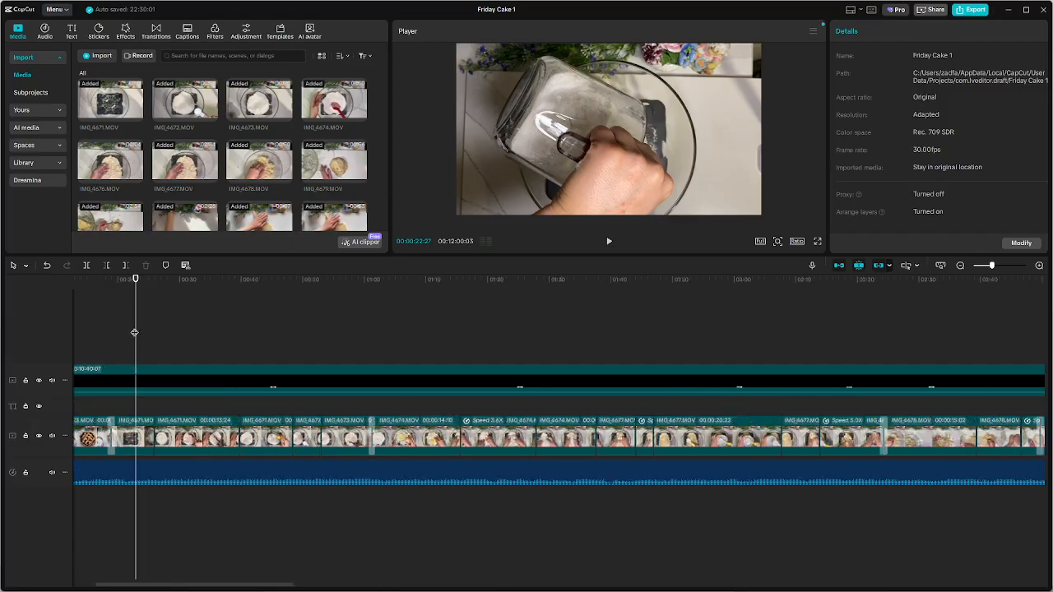
scroll(134, 332, up, 3)
drag(134, 332, 593, 322)
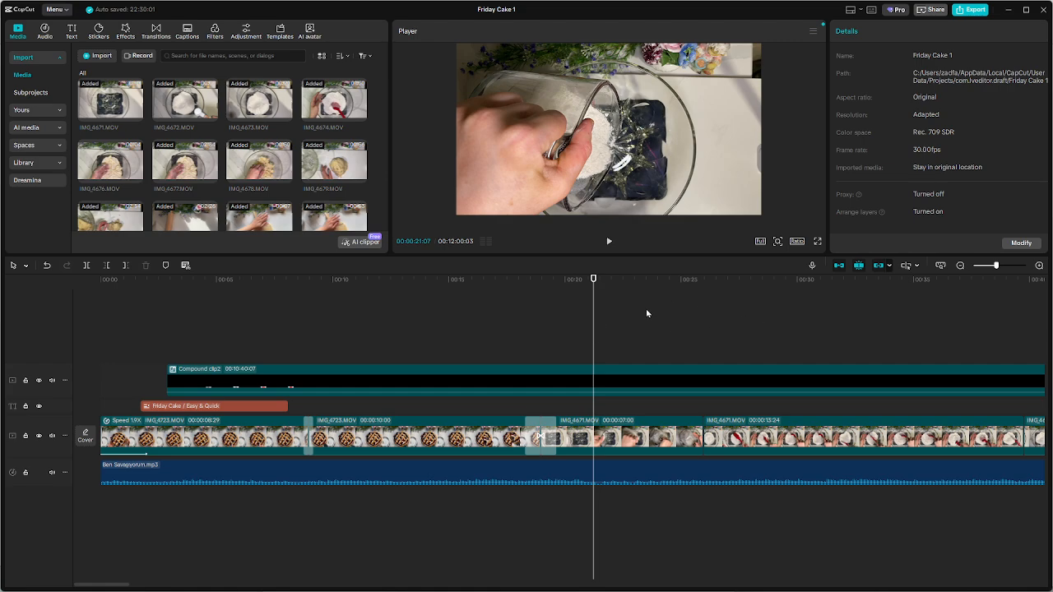
drag(595, 310, 564, 318)
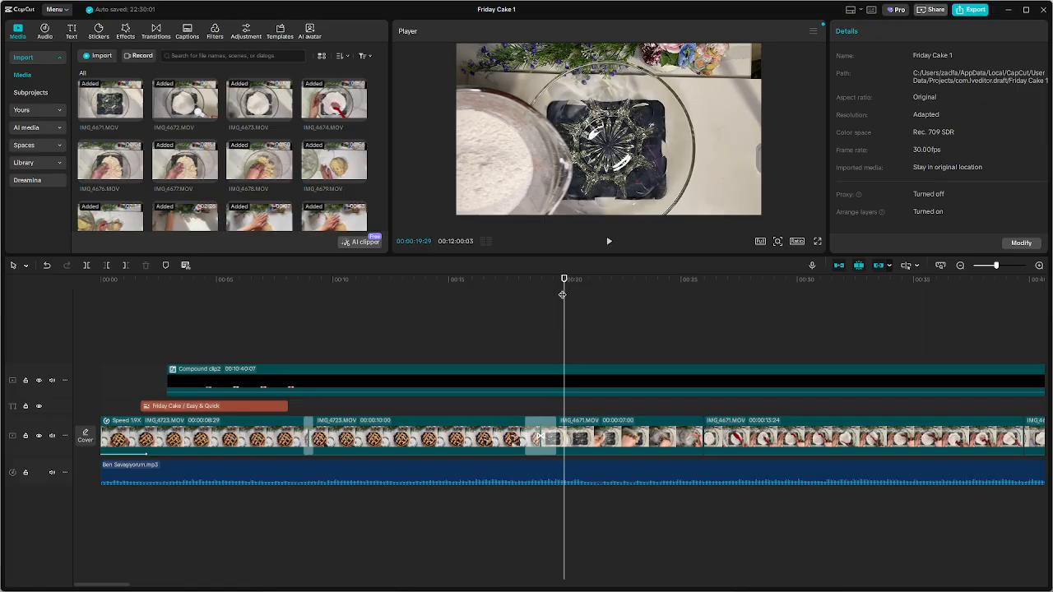
click(165, 266)
Add a default text clip at 00:00:20:23 and select it with the preview inside the clip
drag(564, 338, 649, 336)
ctrl+scroll(680, 367, down, 3)
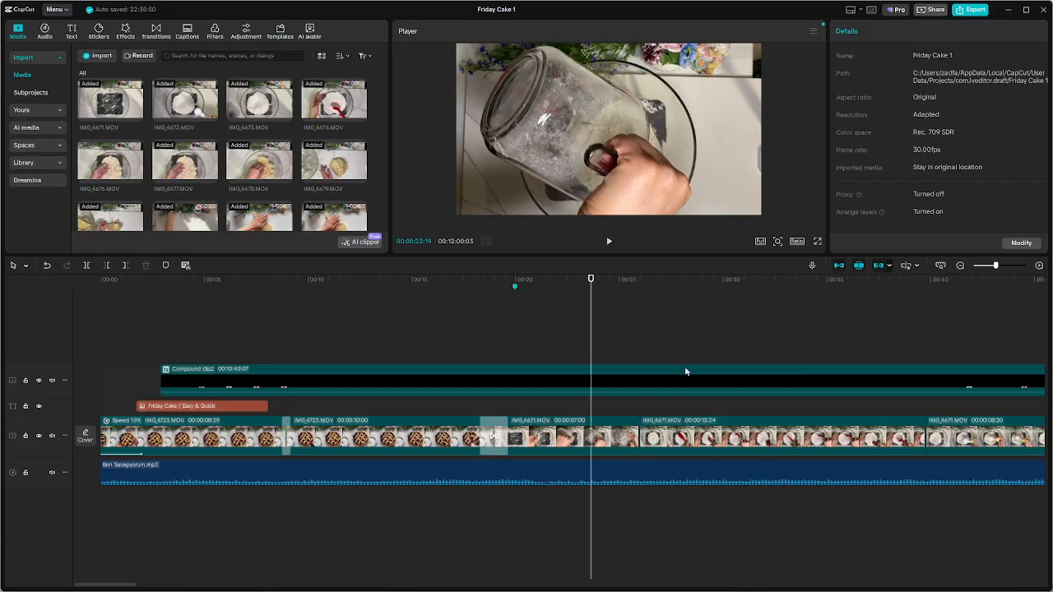
drag(441, 311, 400, 313)
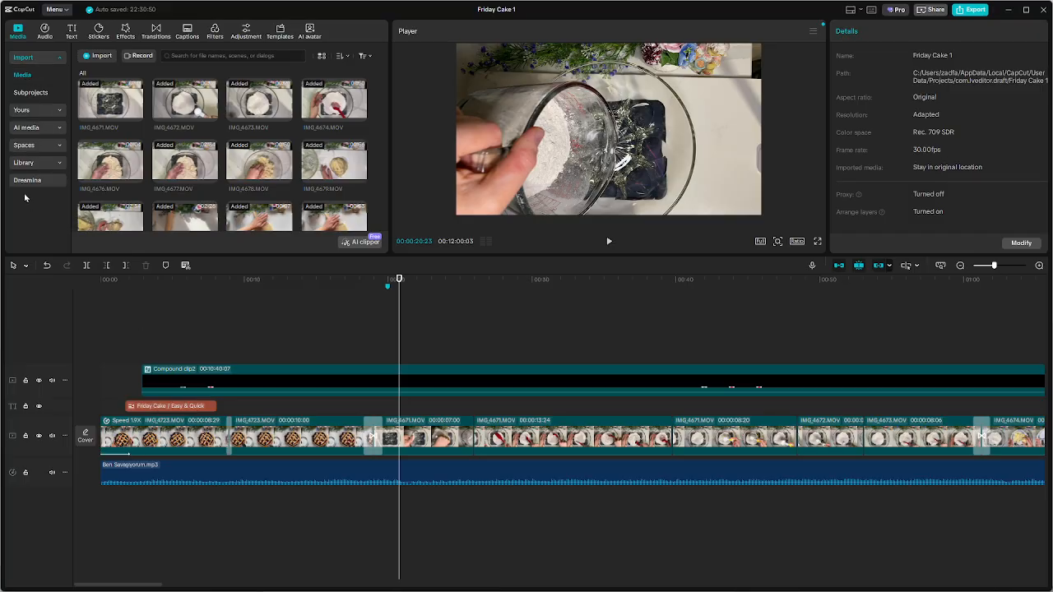
click(72, 33)
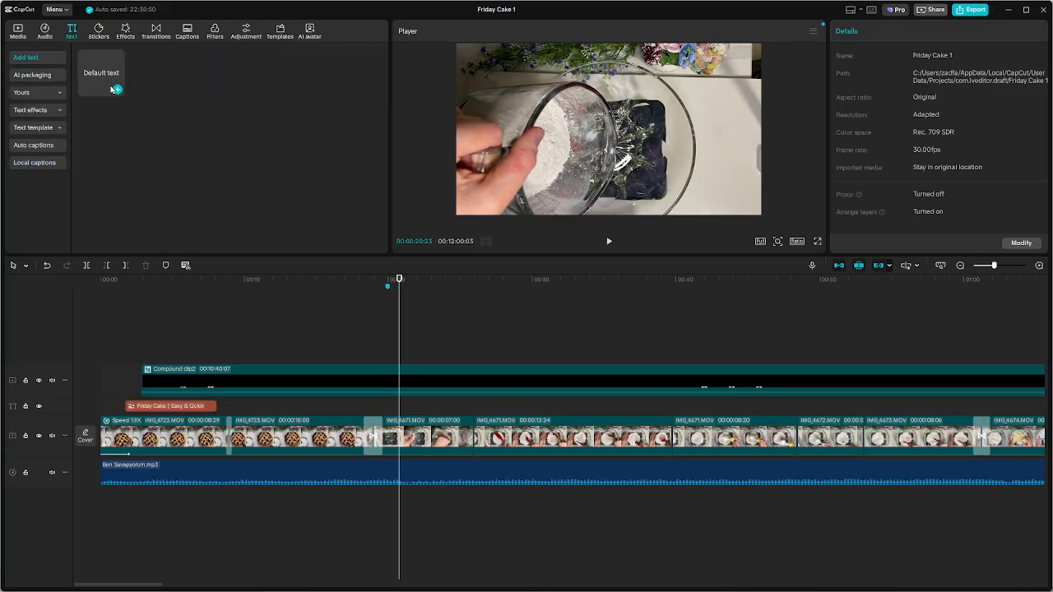
click(117, 91)
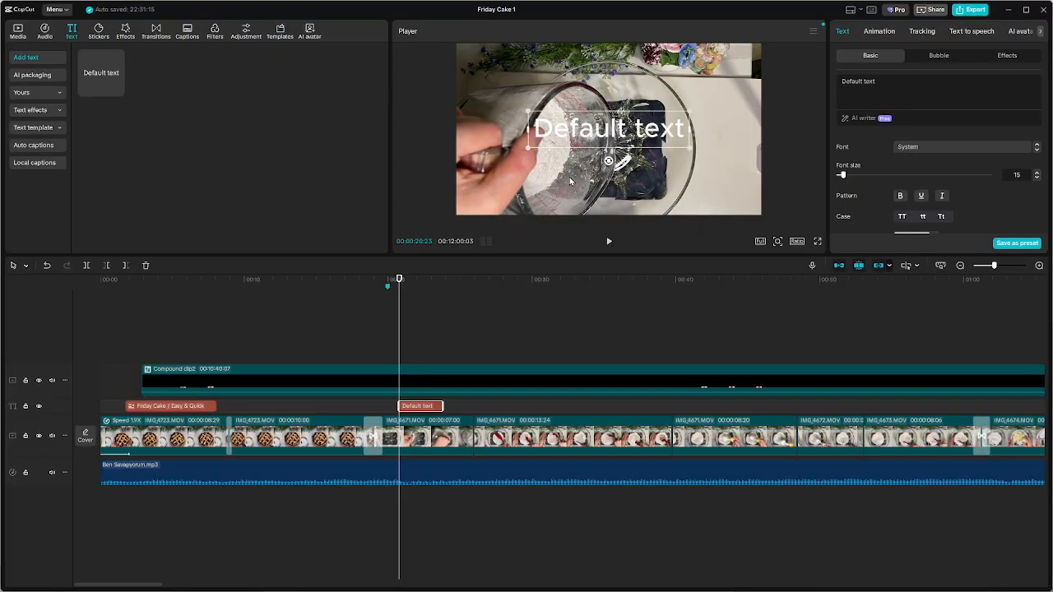
click(425, 352)
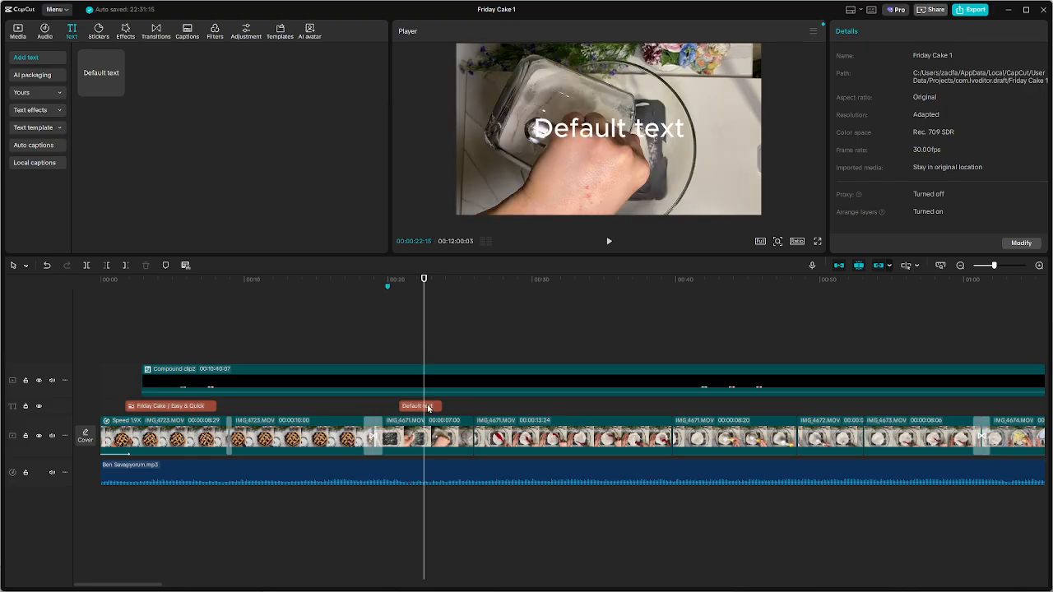
click(436, 405)
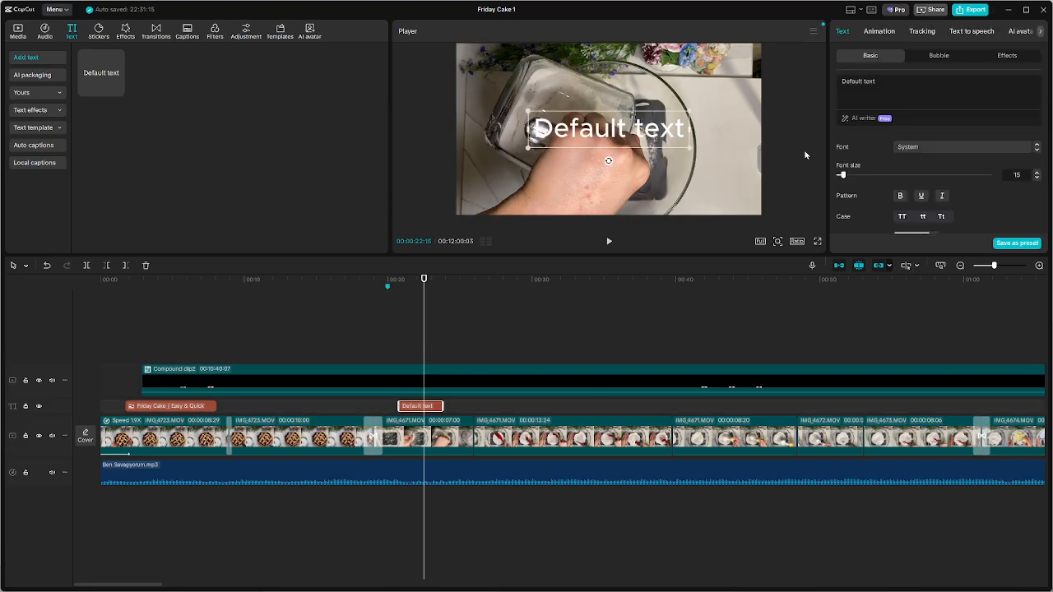
Replace the new text clip's wording with "2 CUP" in capitals
click(930, 84)
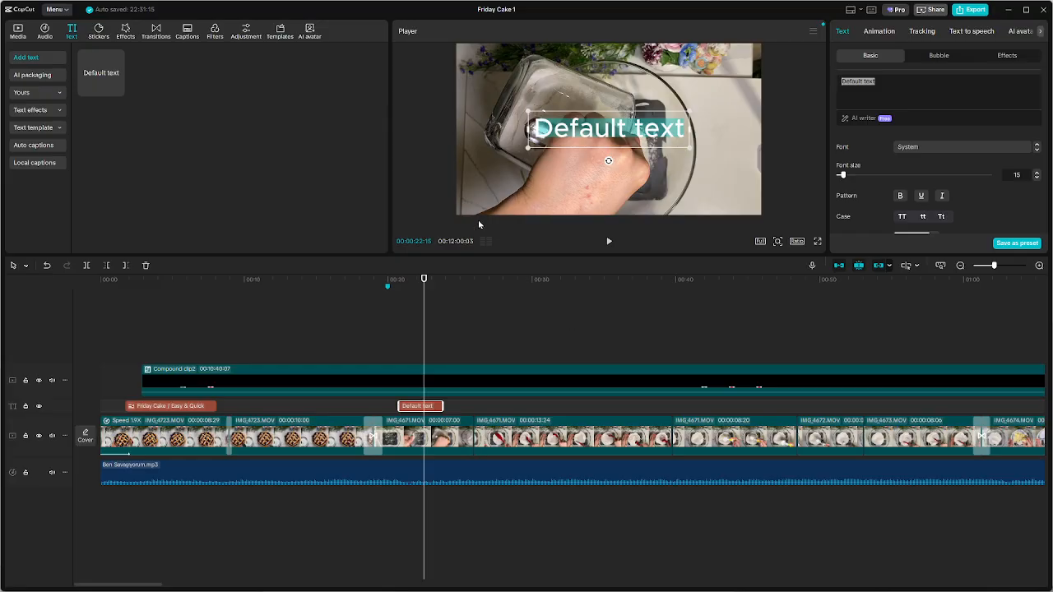
text(2)
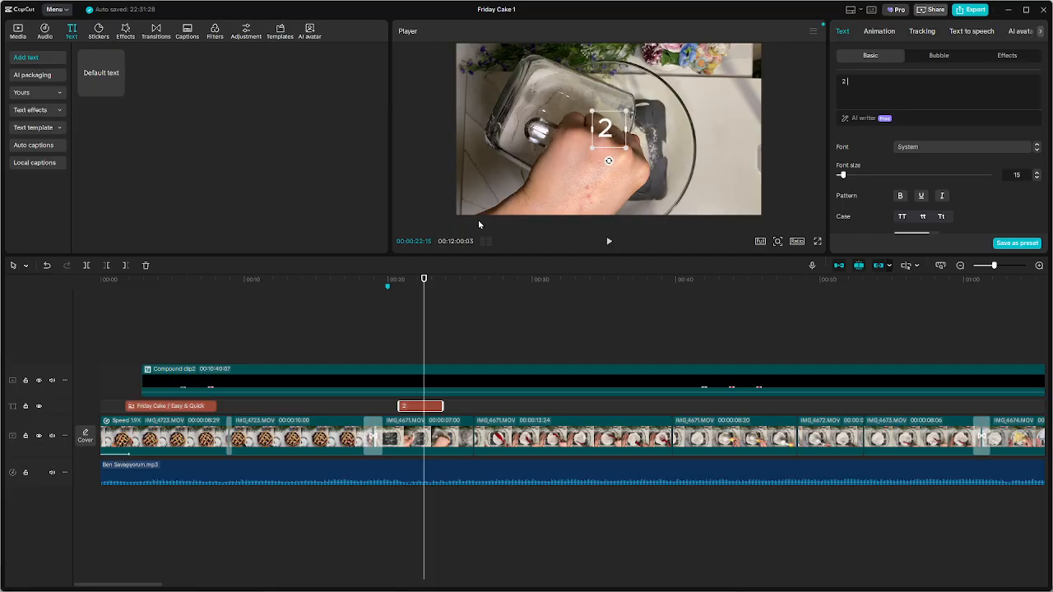
key(BackSpace)
text(c)
key(BackSpace)
text(cup)
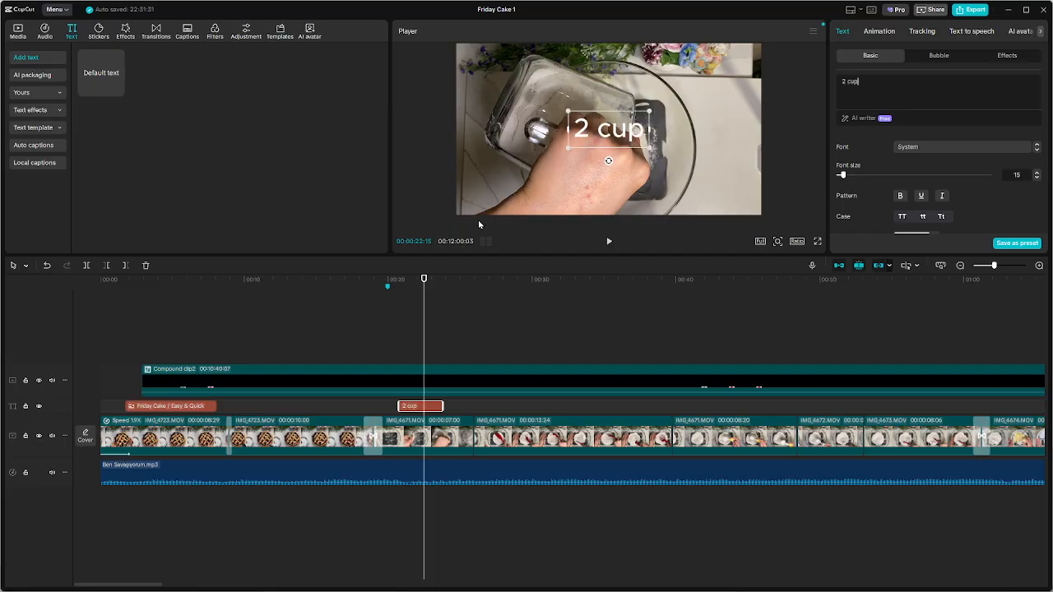
key(BackSpace)
key(BackSpace)
key(BackSpace)
text(CUP)
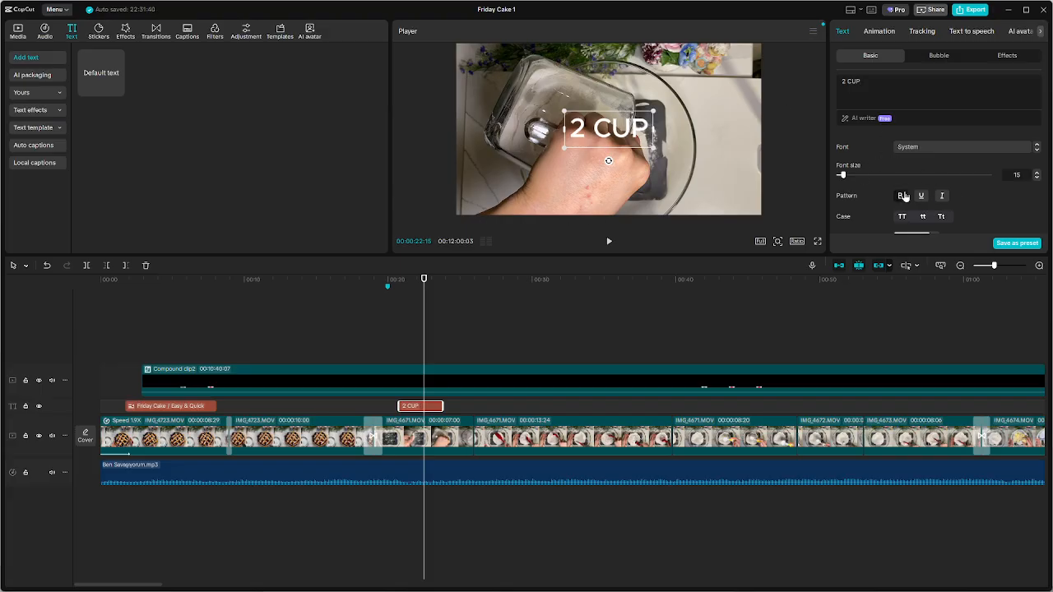
Make the 2 CUP text bold in the SofiaPro-Bold font and check it near the clip's end
click(944, 148)
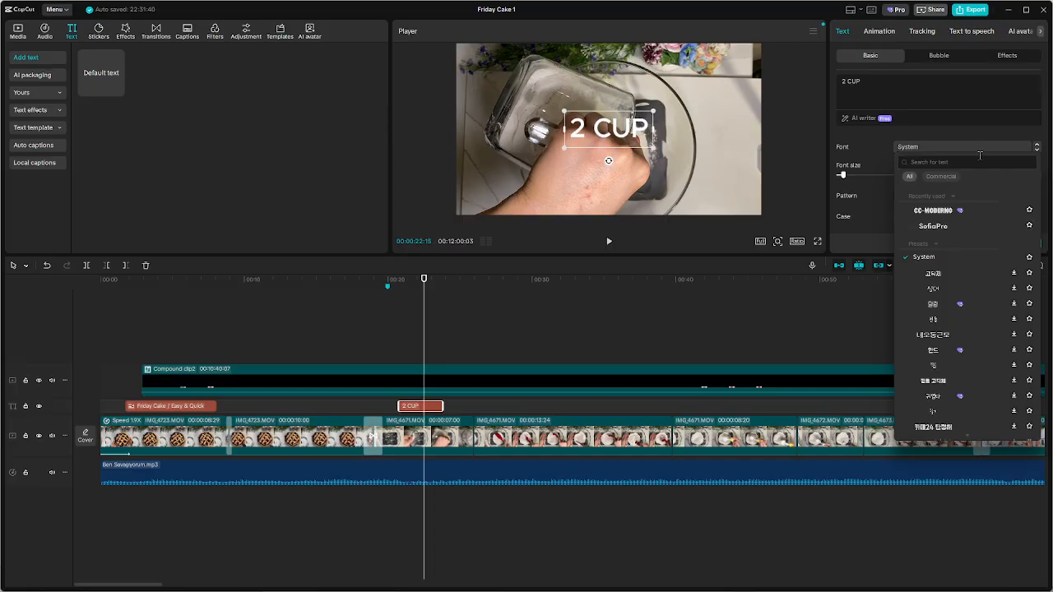
click(936, 227)
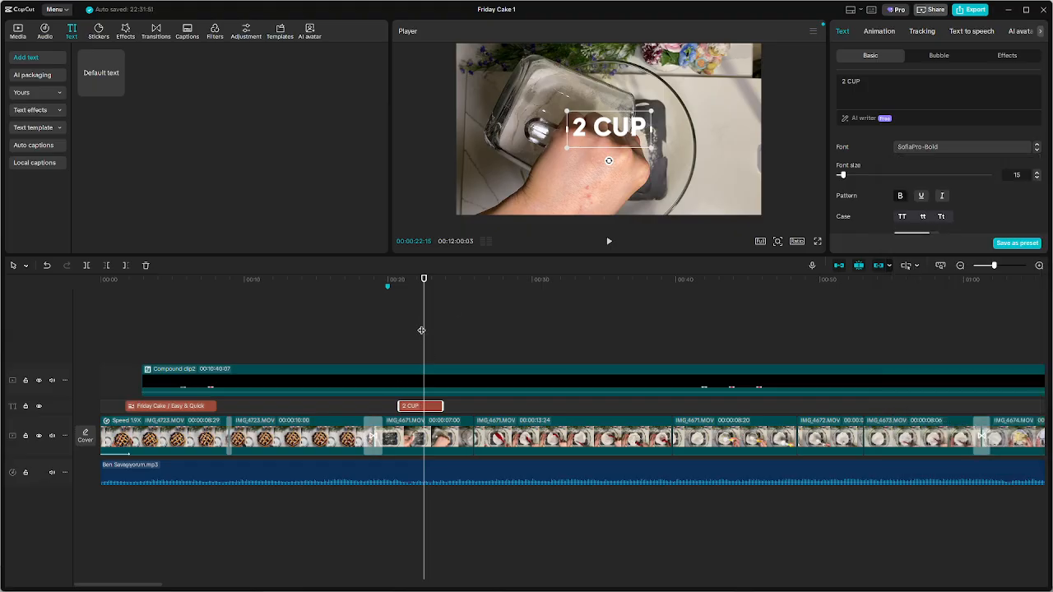
mouse_move(424, 319)
mouse_down()
mouse_move(400, 324)
mouse_move(424, 323)
mouse_up()
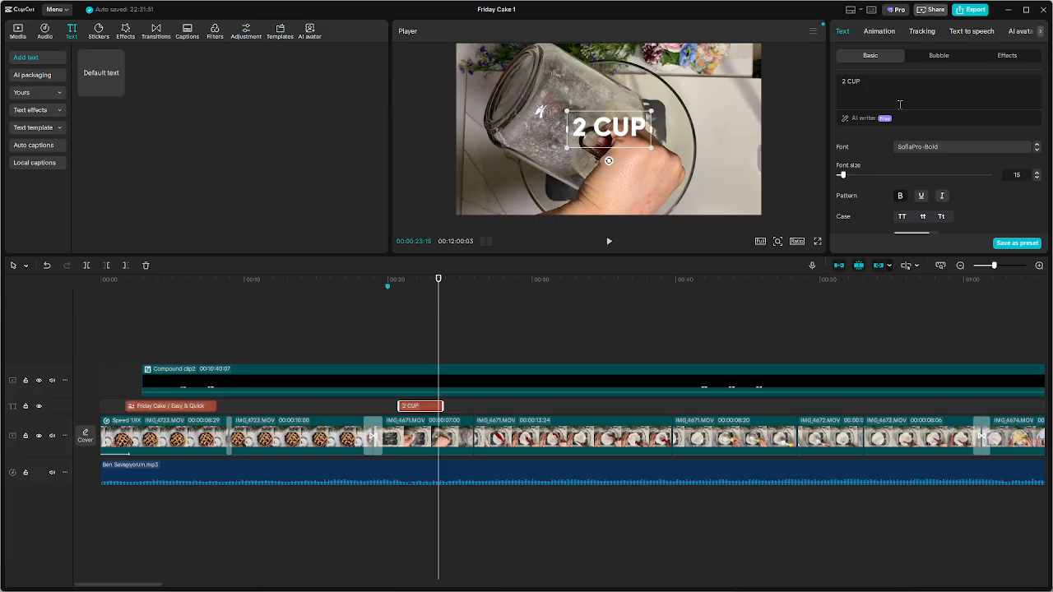
Apply the white preset style with a dark shadow to the 2 CUP text, then shrink it in the frame's lower-left corner
scroll(925, 178, down, 3)
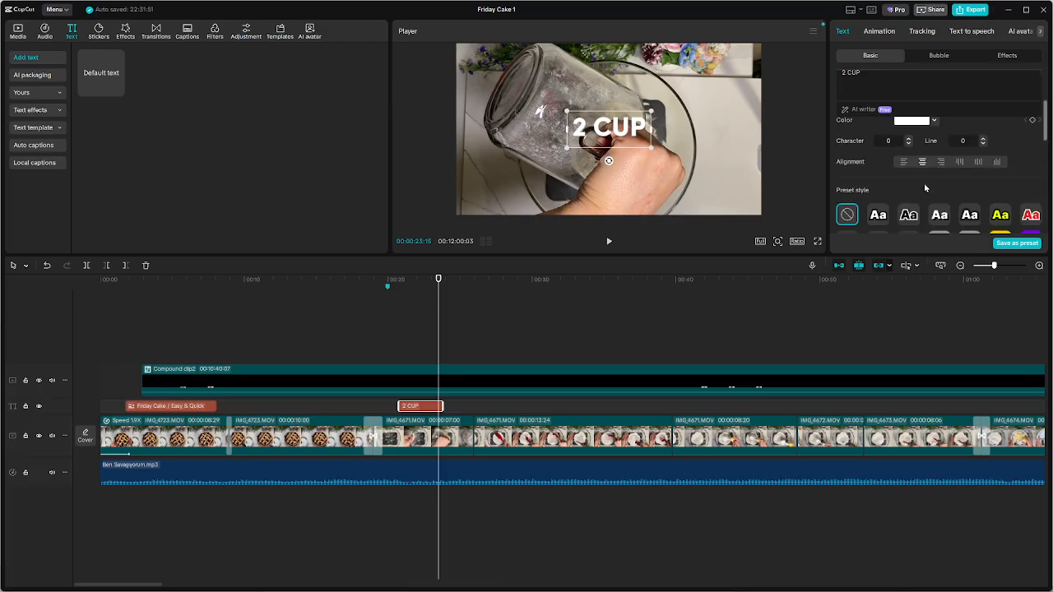
click(939, 215)
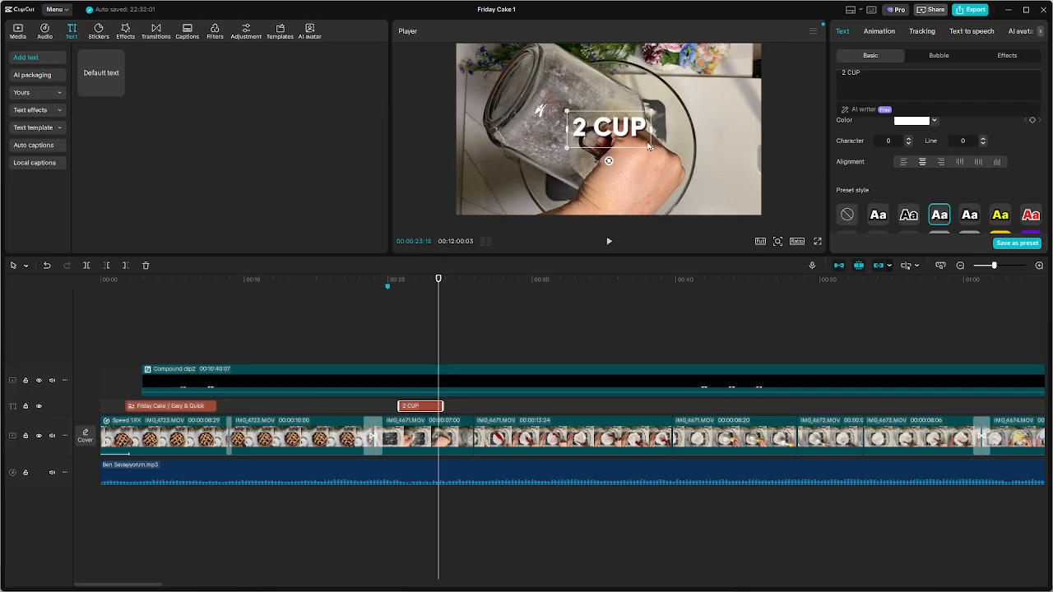
drag(609, 135, 502, 184)
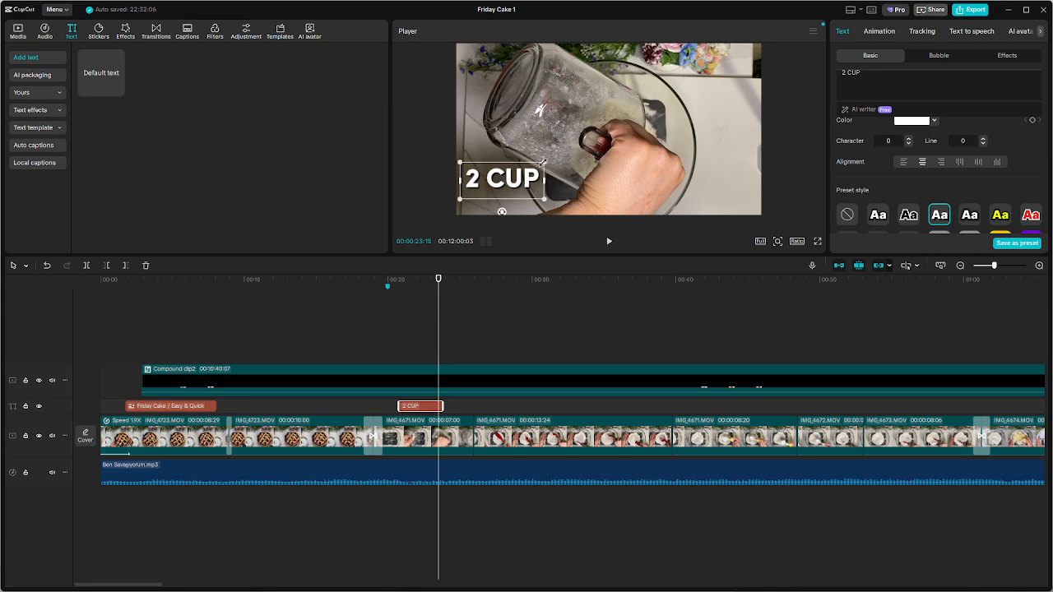
drag(544, 163, 509, 174)
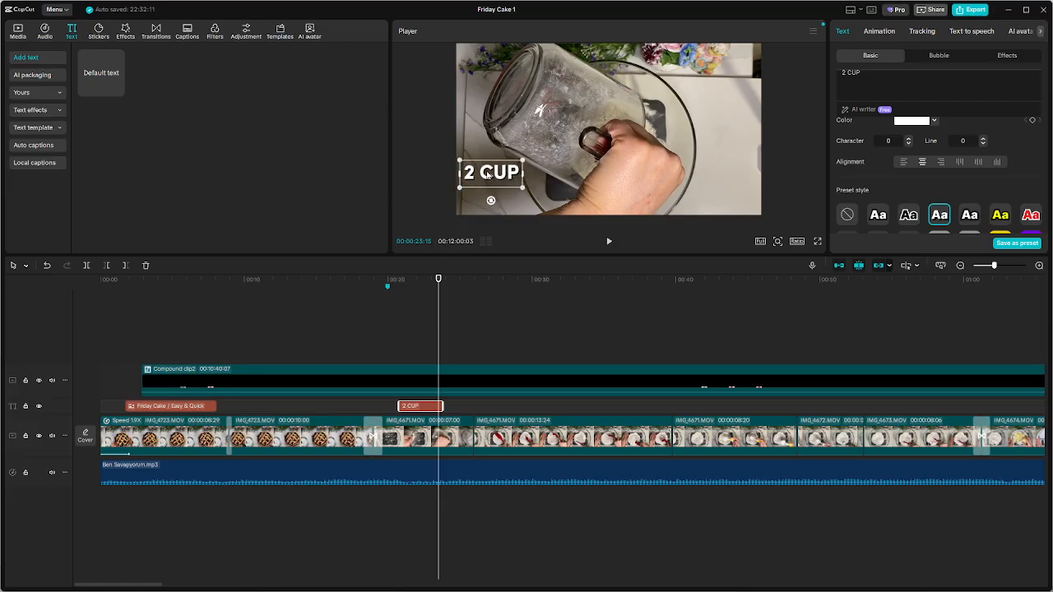
click(512, 180)
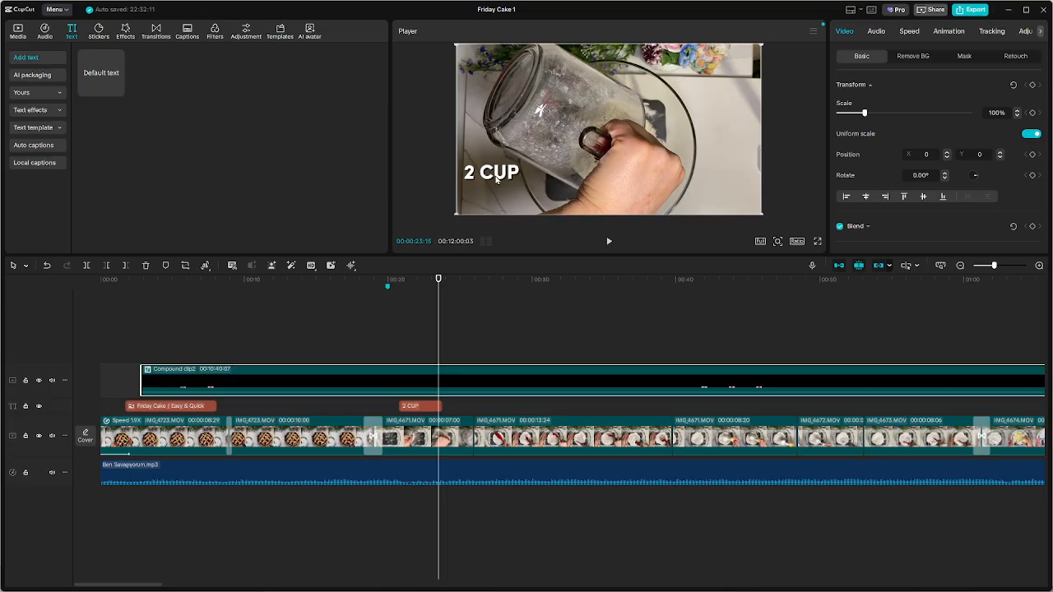
click(427, 408)
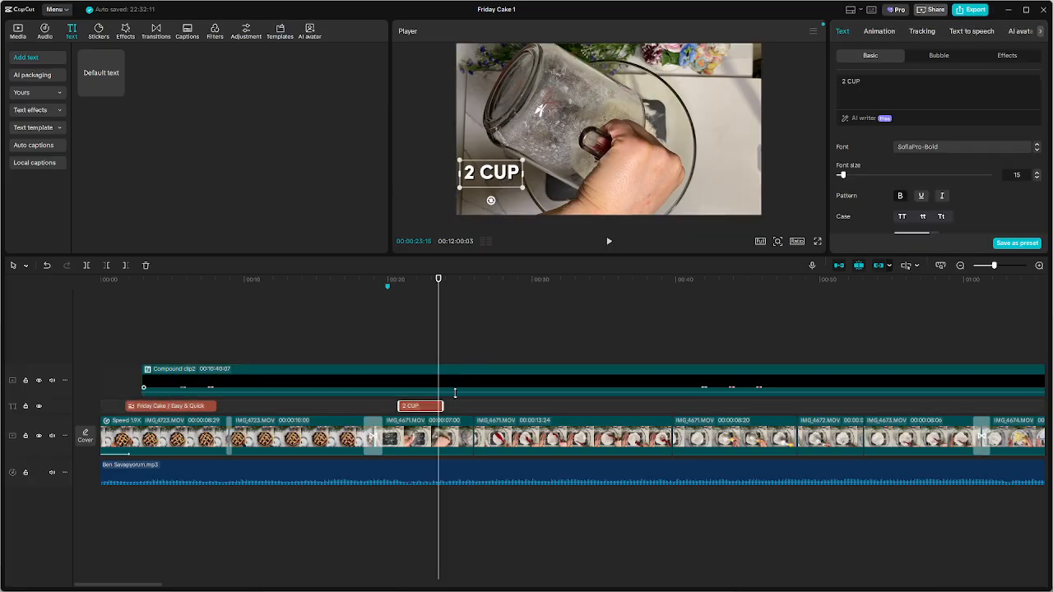
drag(428, 411, 478, 407)
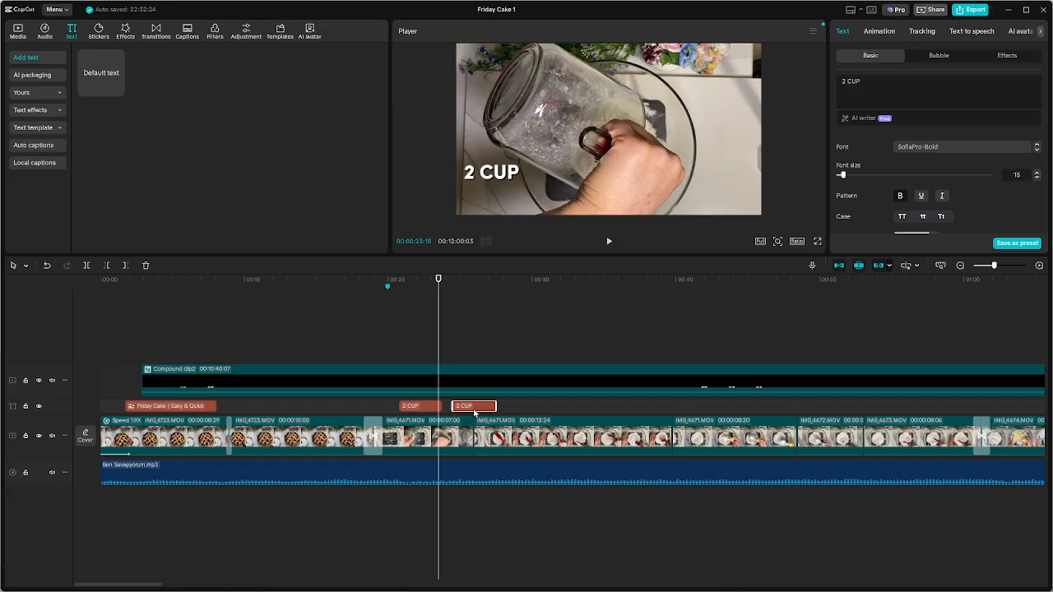
key(ctrl+z)
Replace the 2 CUP caption's wording with "ALL PORPOSE" in capitals
click(430, 407)
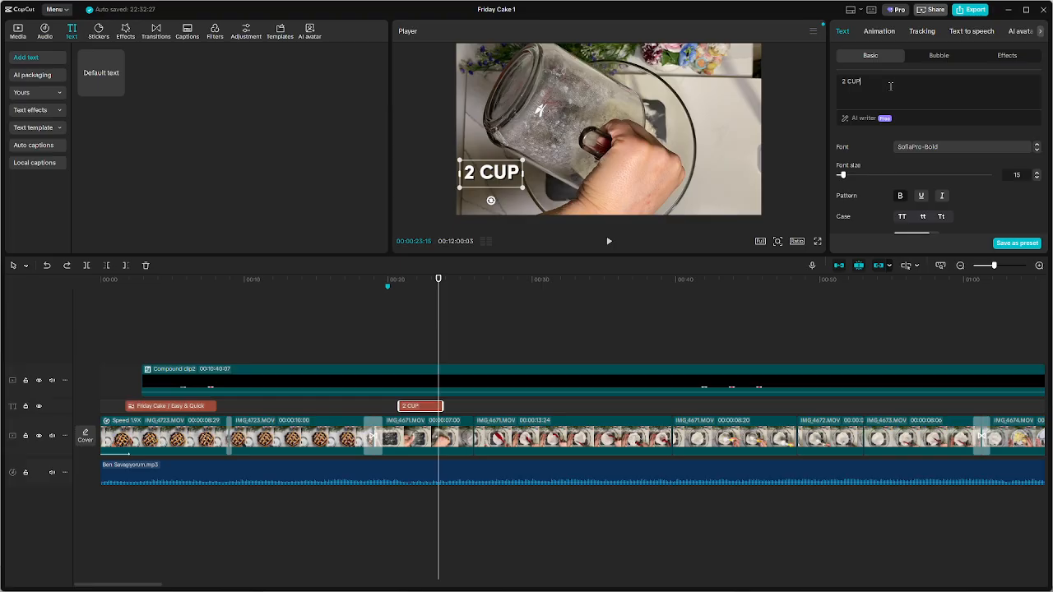
key(ctrl+a)
text(All)
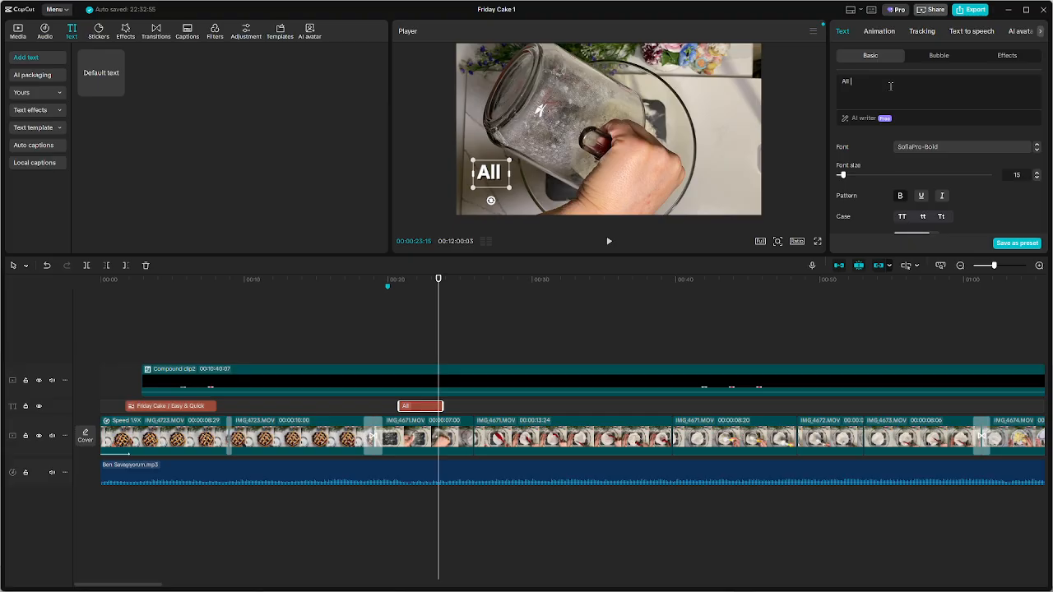
text( p)
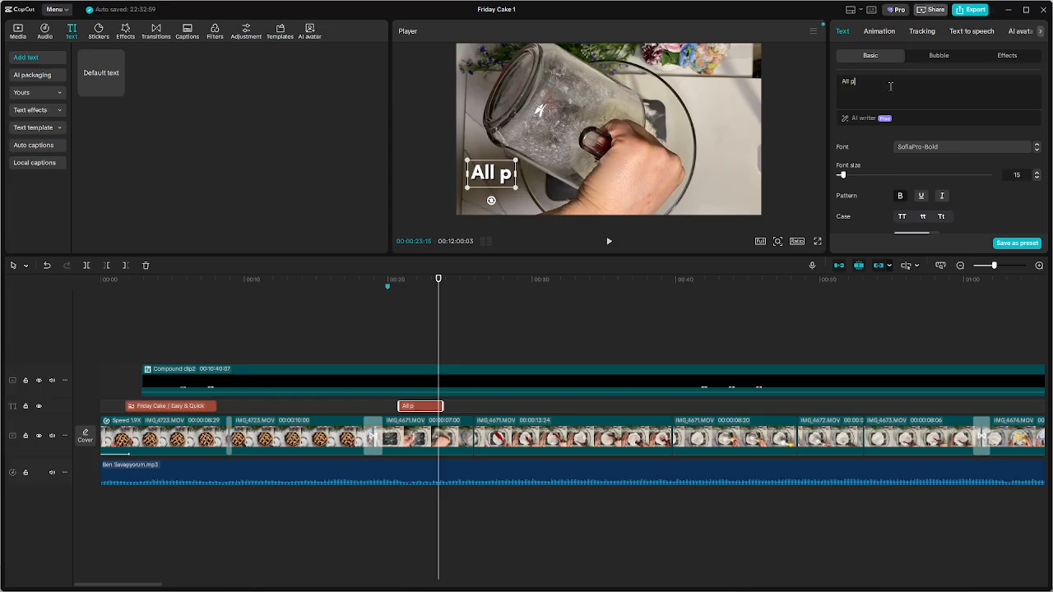
key(BackSpace)
key(BackSpace)
text(Pur)
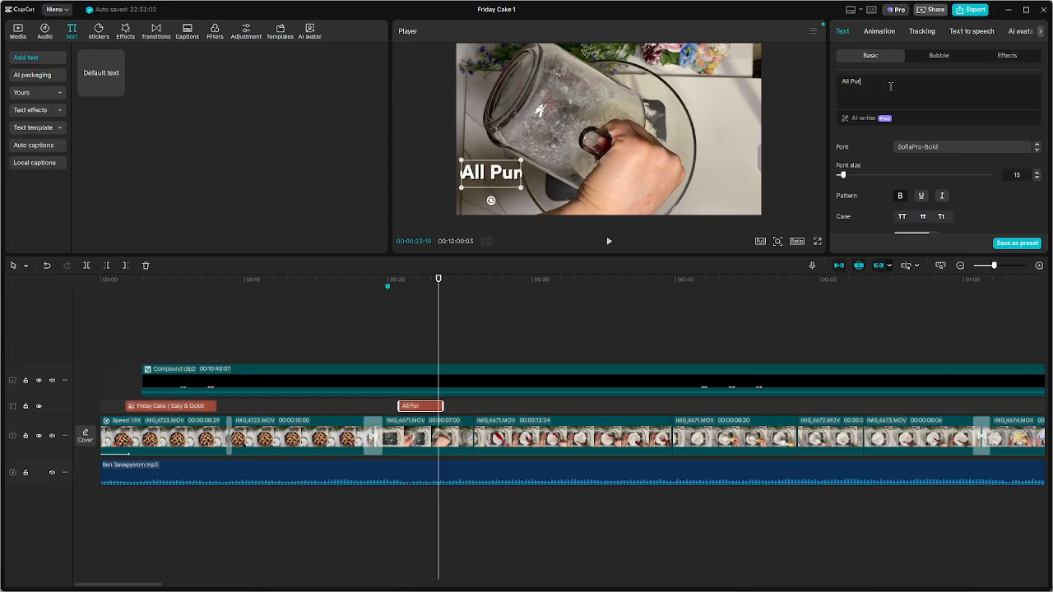
key(BackSpace)
key(BackSpace)
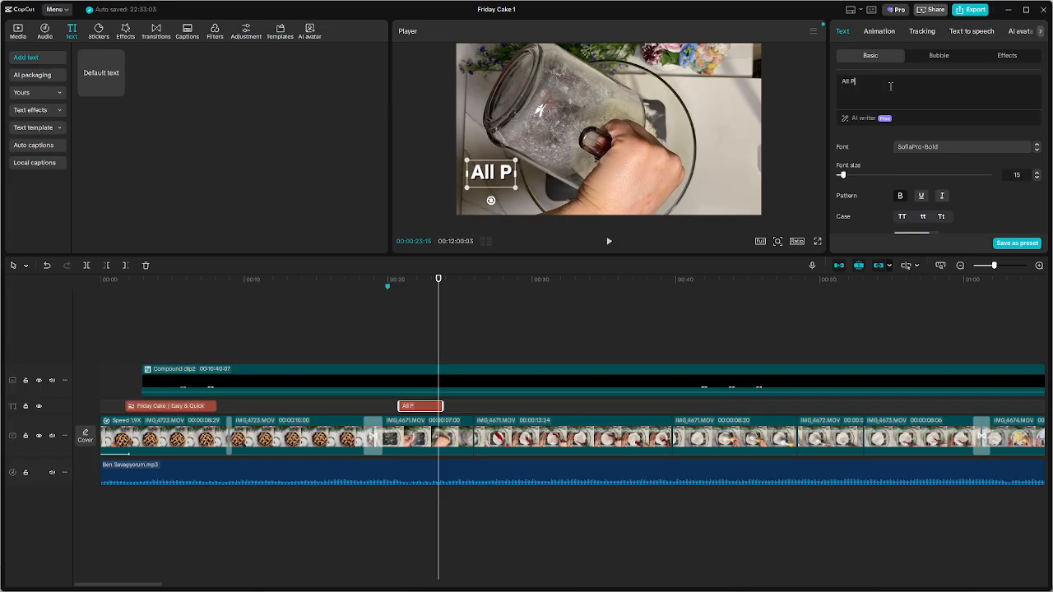
key(BackSpace)
key(BackSpace)
key(BackSpace)
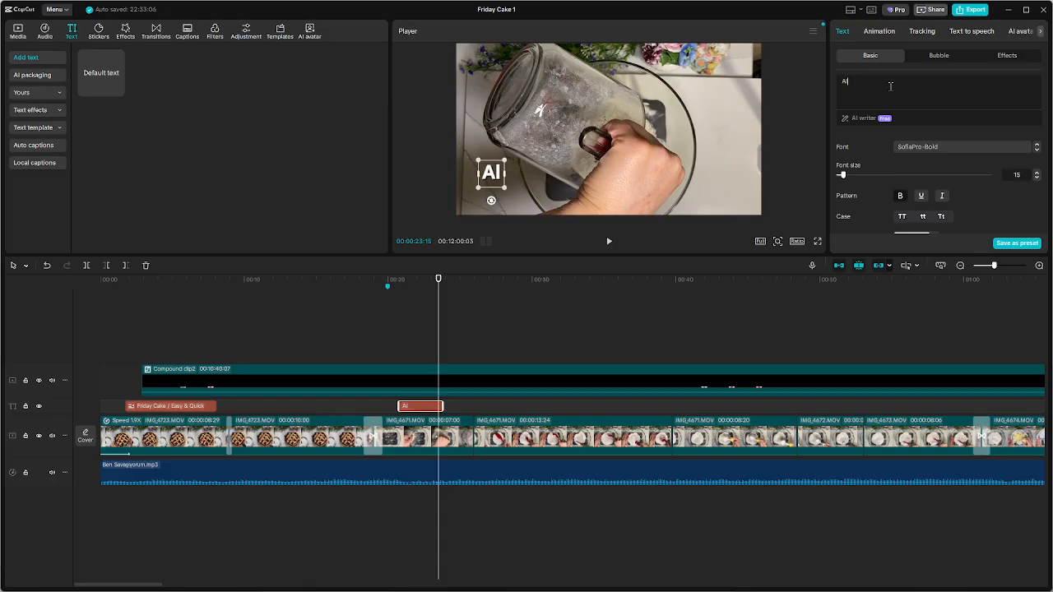
key(BackSpace)
text(l)
key(BackSpace)
text(LL PORP)
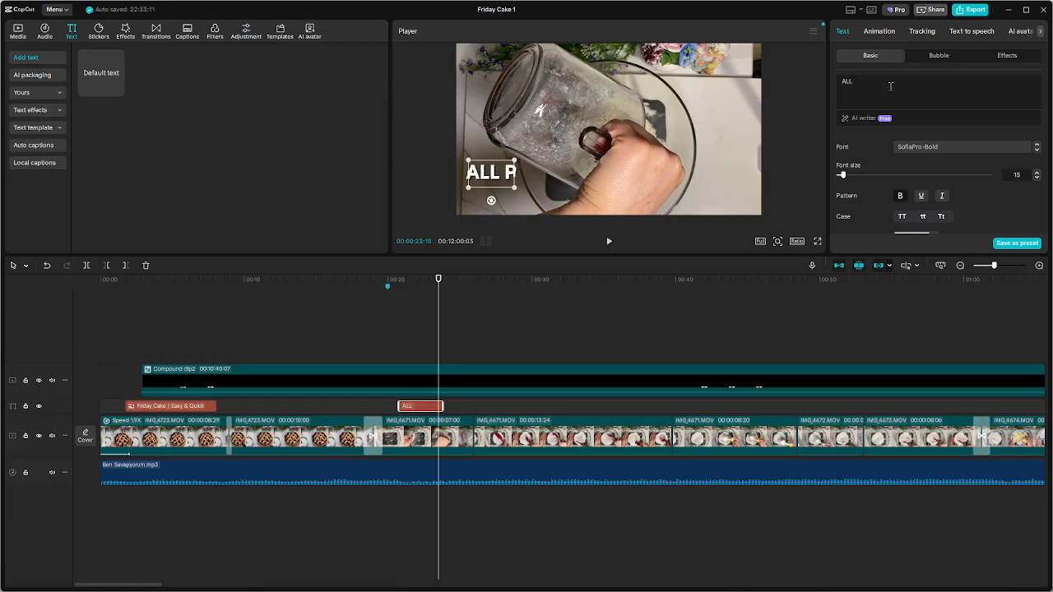
text(OSE)
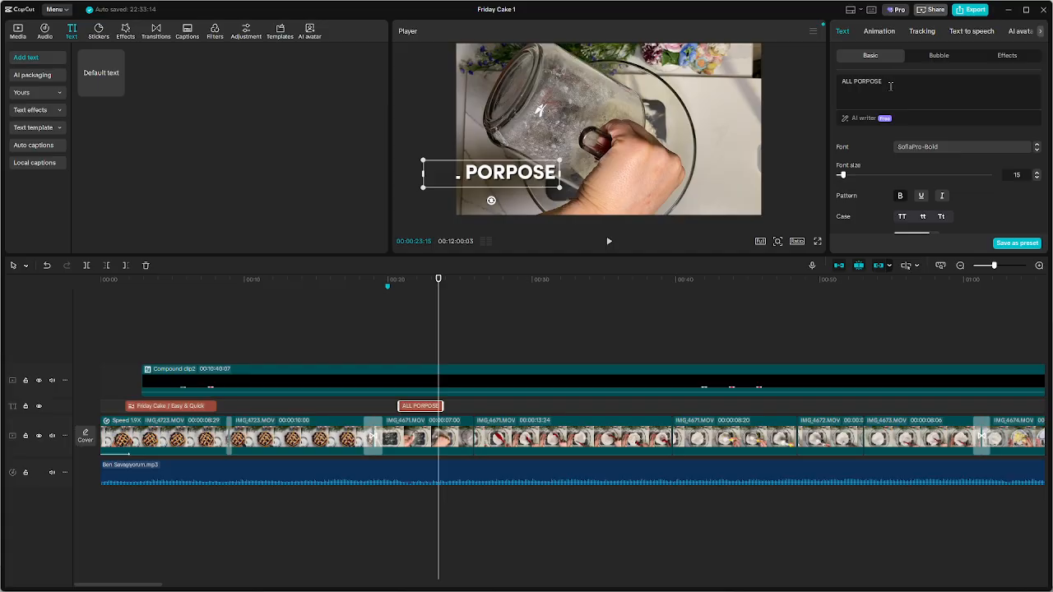
Reposition the ALL PORPOSE caption toward the lower centre of the video frame so the whole text fits
click(609, 175)
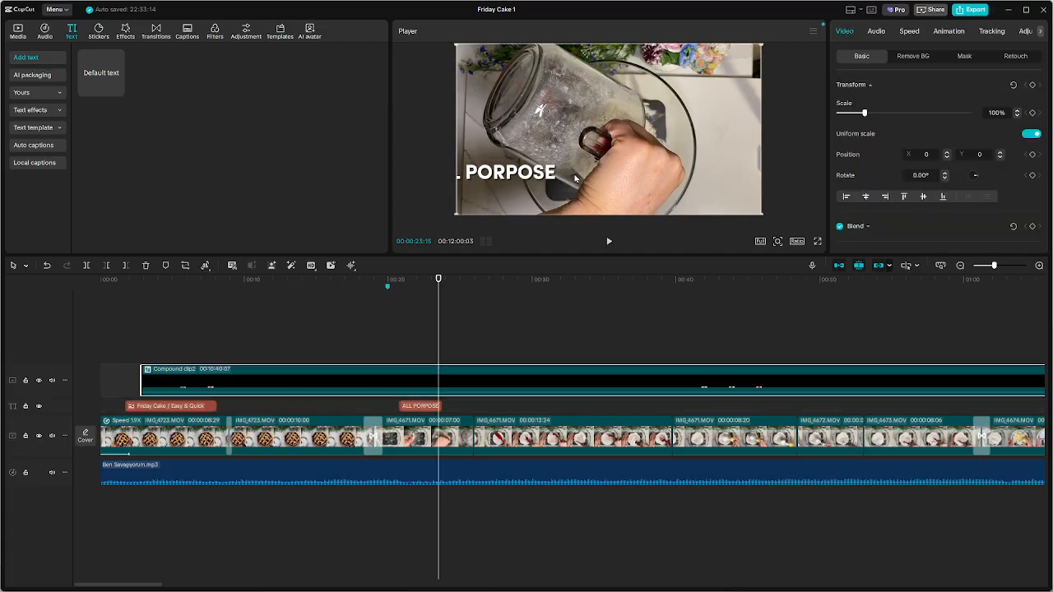
mouse_move(510, 178)
mouse_down()
mouse_move(598, 182)
mouse_move(510, 180)
mouse_up()
click(417, 411)
drag(482, 173, 550, 182)
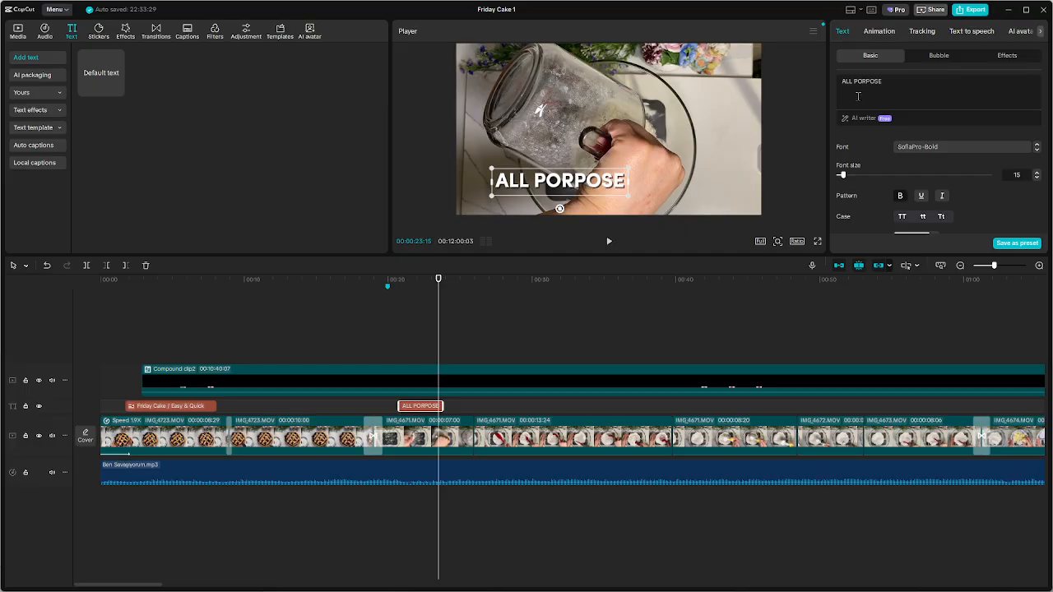
Replace the caption's wording with "All purpose flour" in sentence case
click(913, 81)
key(ctrl+a)
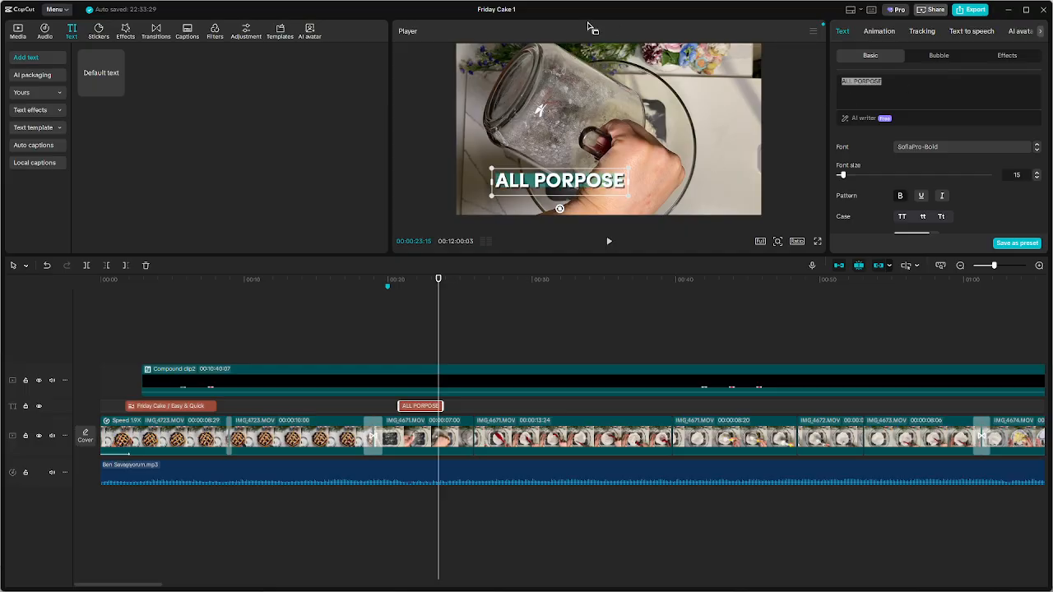
text(A)
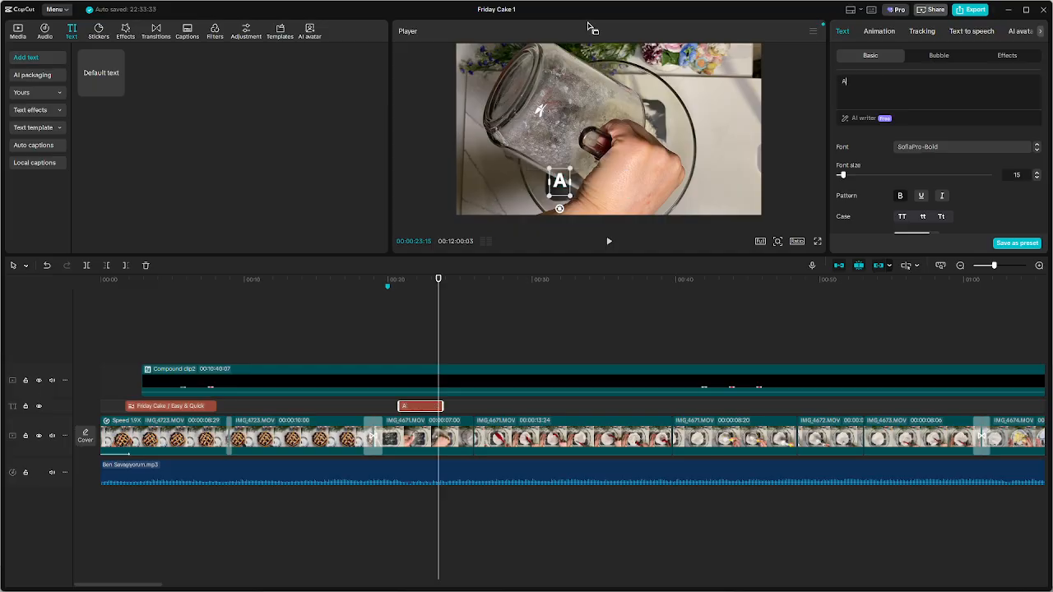
text(LL)
key(BackSpace)
key(BackSpace)
key(BackSpace)
text(ll purpose)
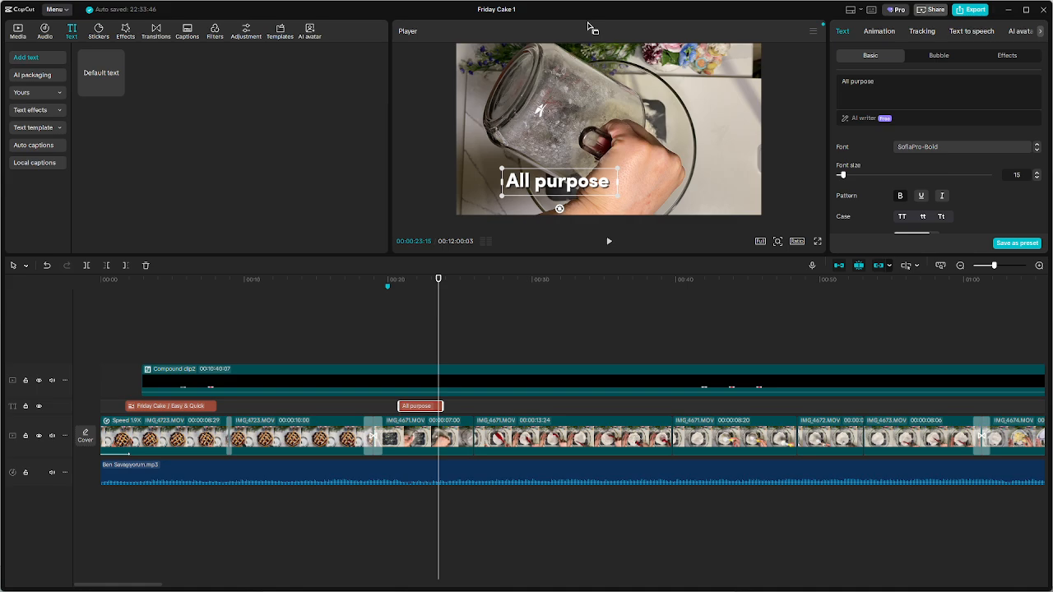
text( flower)
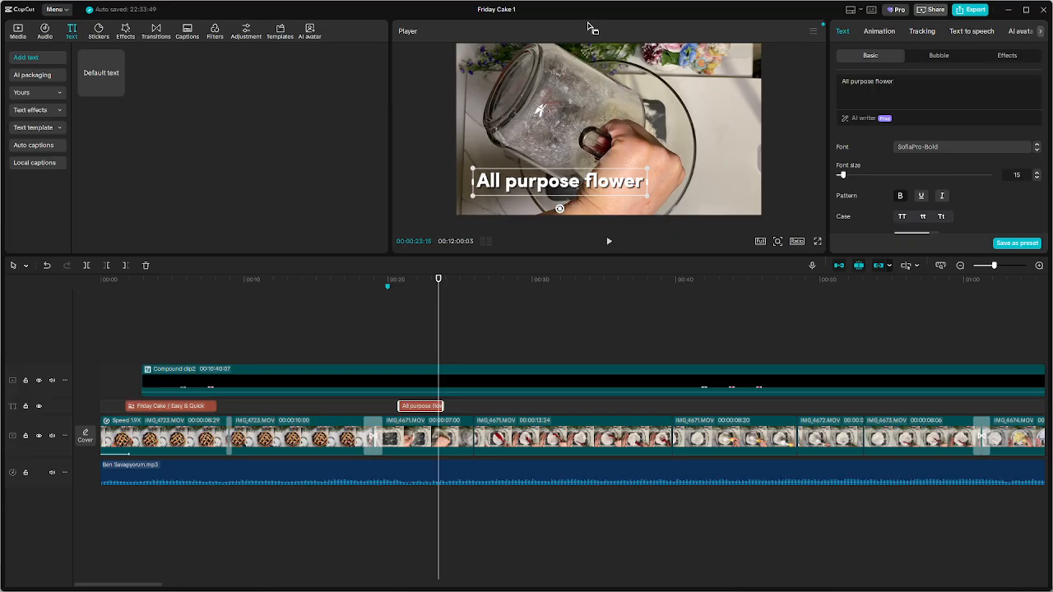
key(BackSpace)
key(BackSpace)
key(BackSpace)
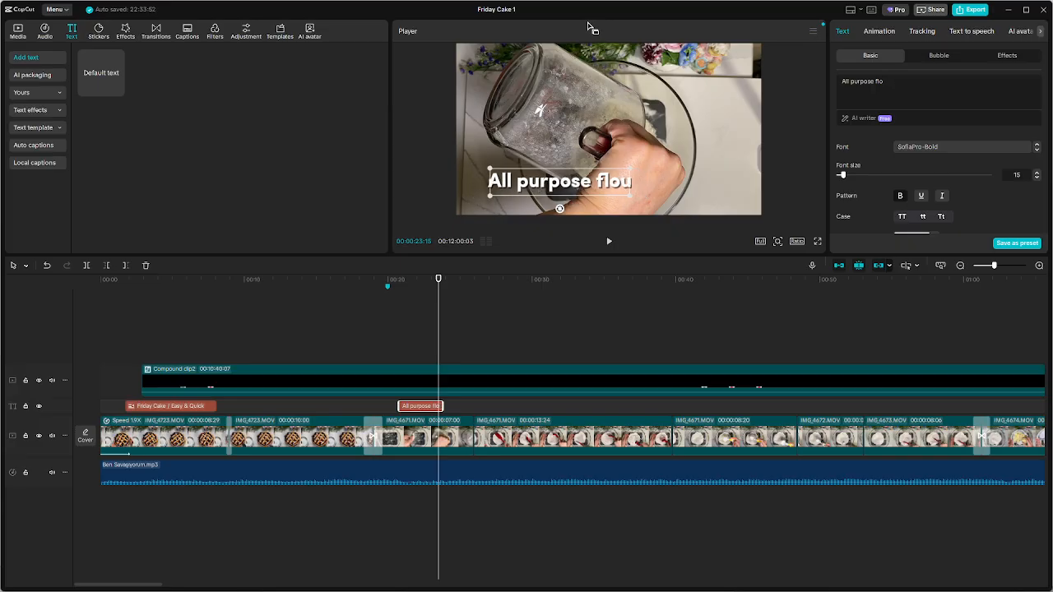
text(ur)
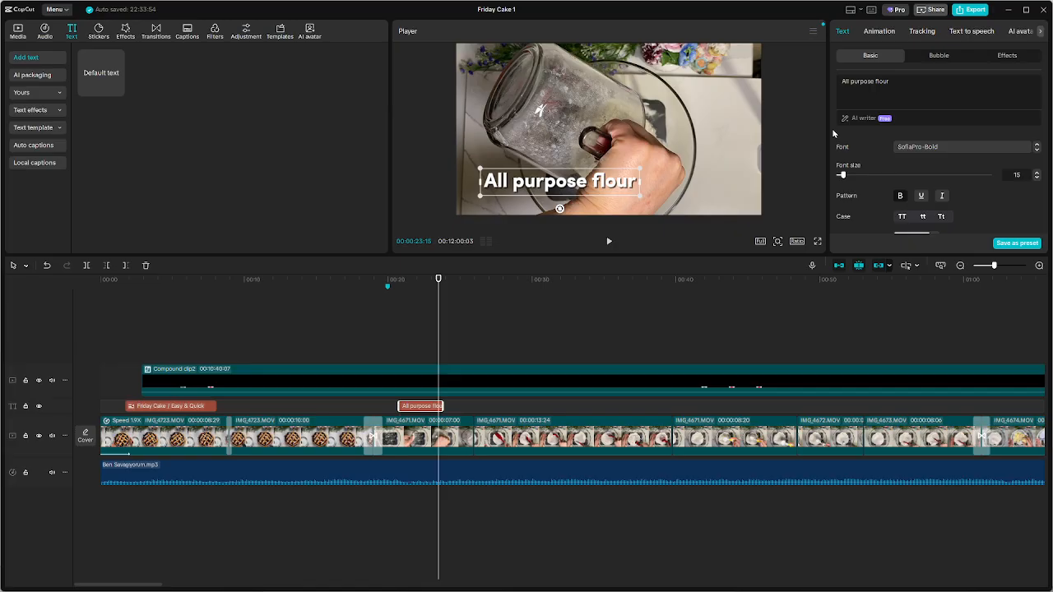
Add a second line reading "250 gr (2 cups)" below "All purpose flour" in the caption
key(Return)
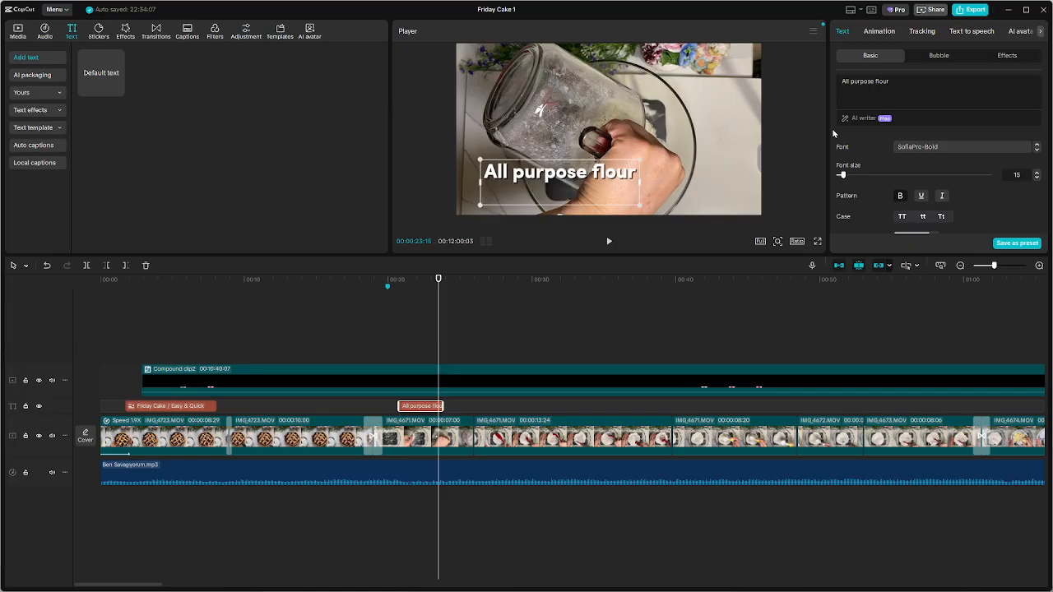
text(2)
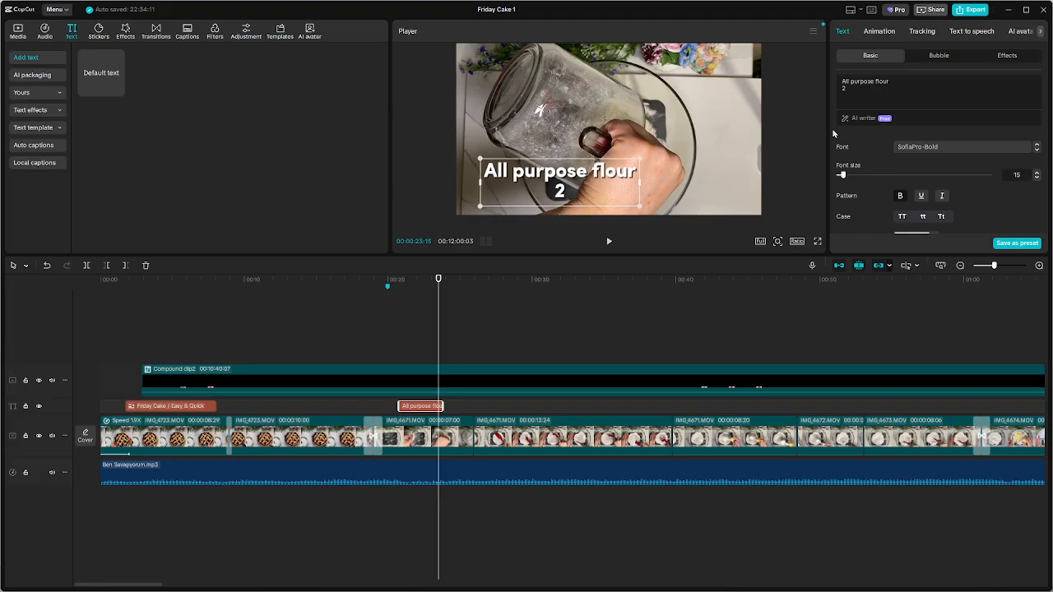
text(50 gr)
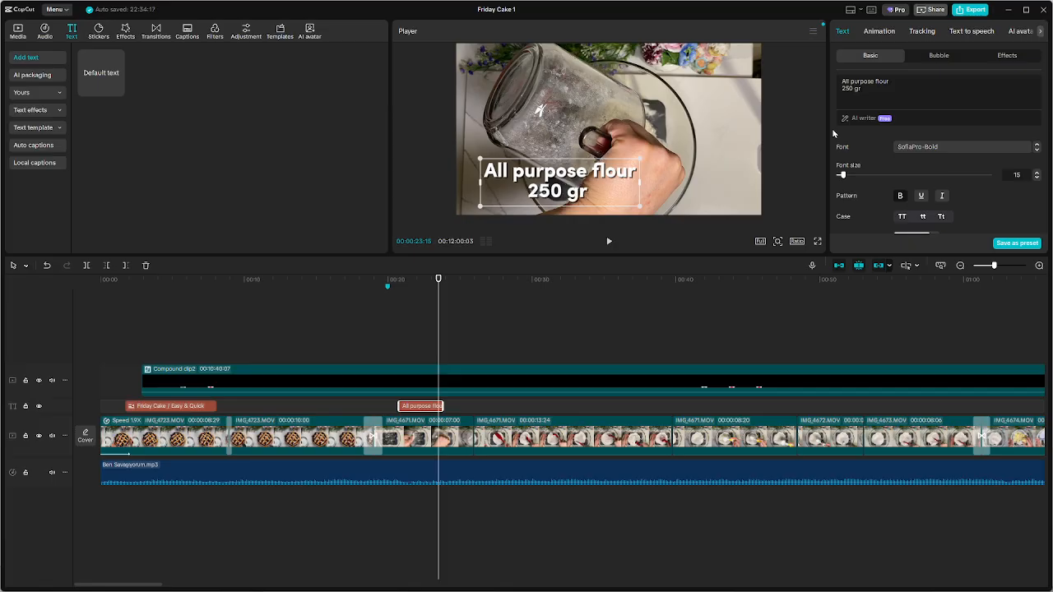
text( (2)
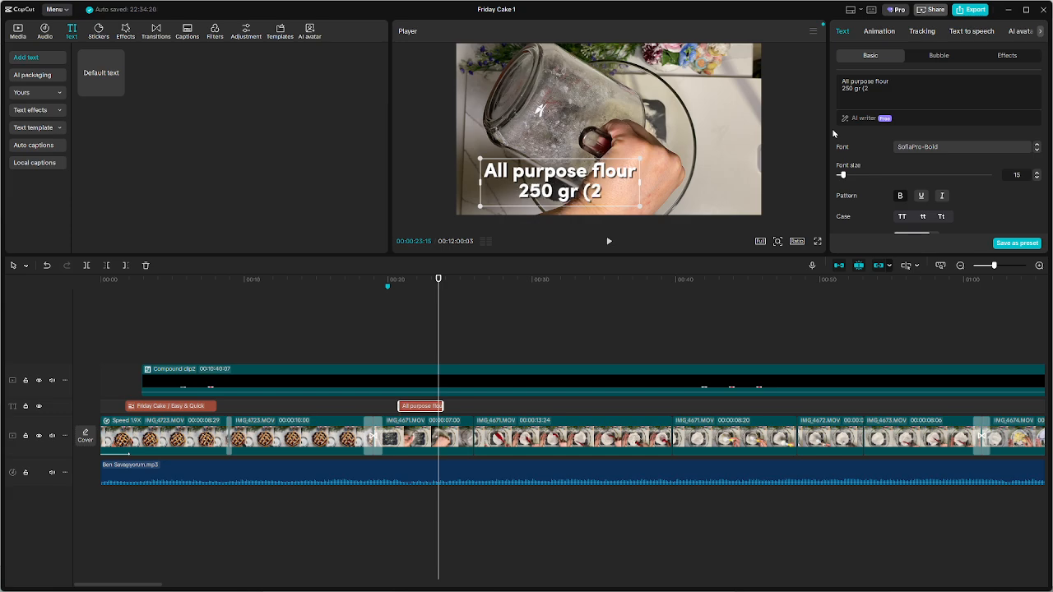
text(cup)
key(BackSpace)
key(BackSpace)
key(BackSpace)
text(c)
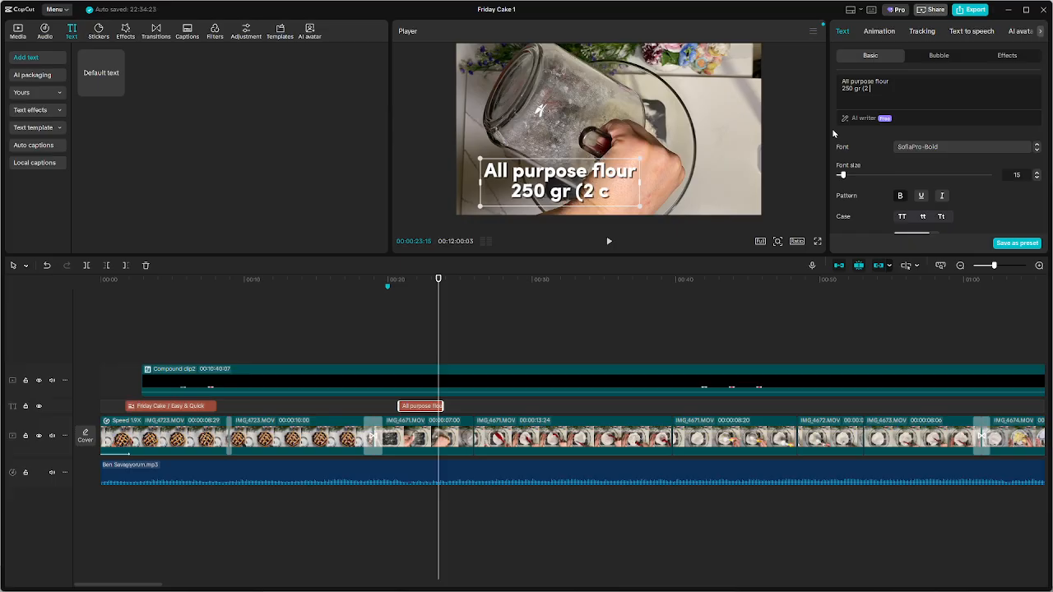
text(ups))
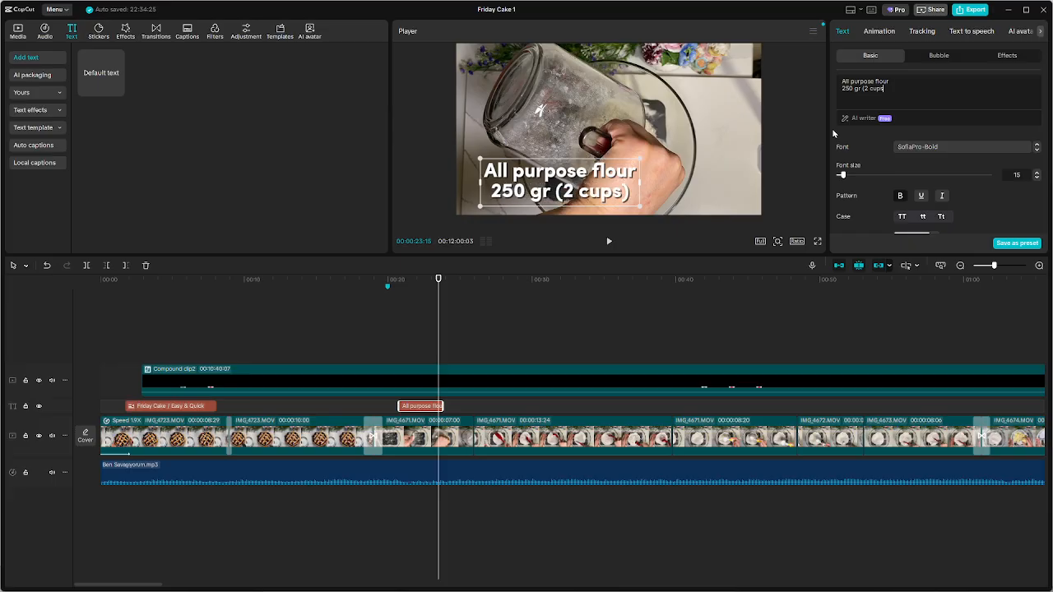
Shrink the two-line flour caption and place it in the upper-right corner of the video frame, comparing the lower-left corner
click(698, 176)
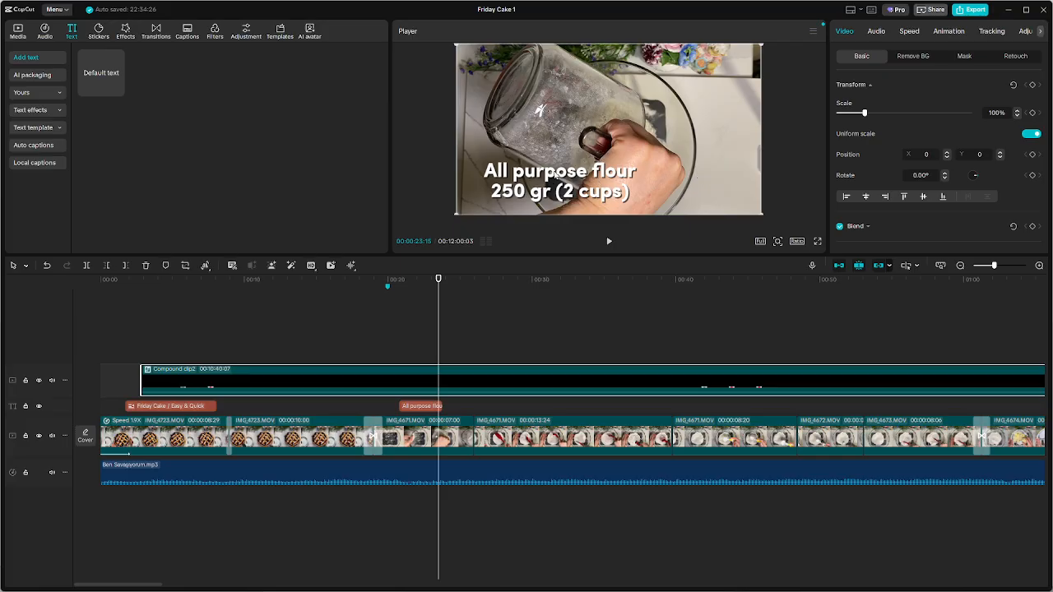
click(409, 408)
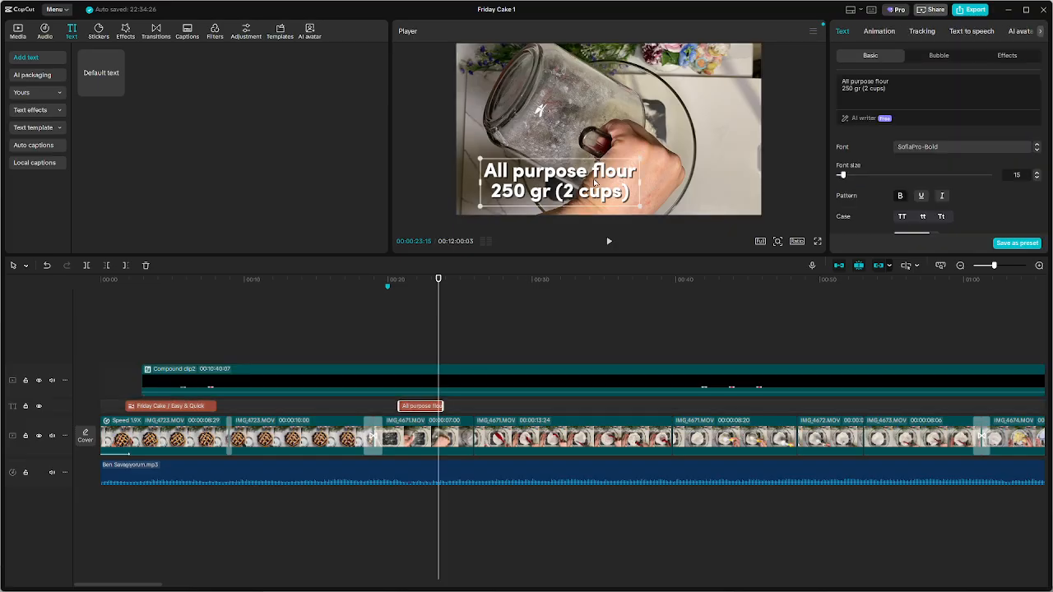
drag(644, 159, 719, 88)
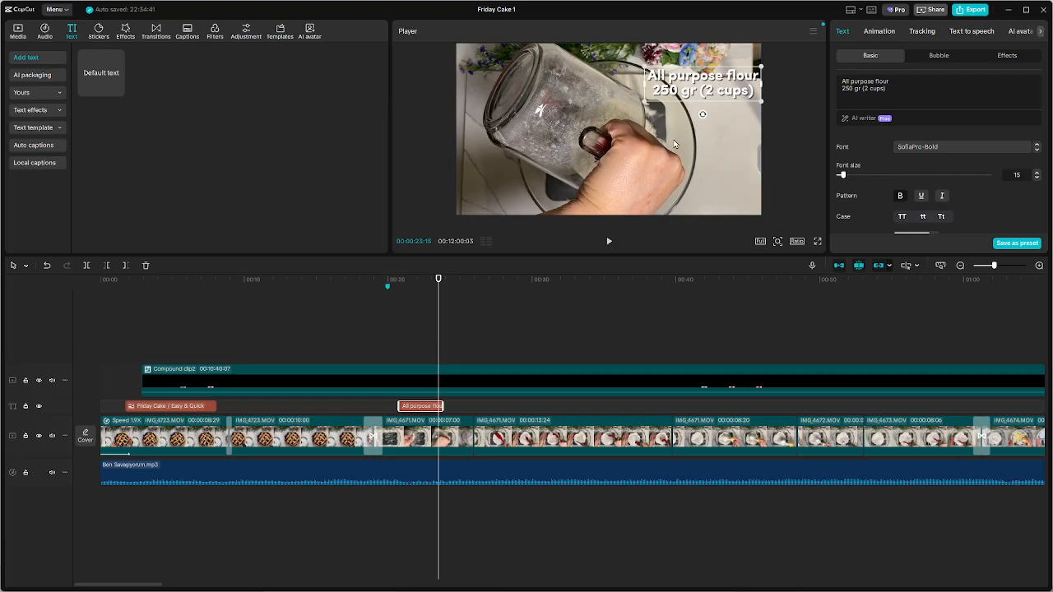
drag(714, 86, 525, 189)
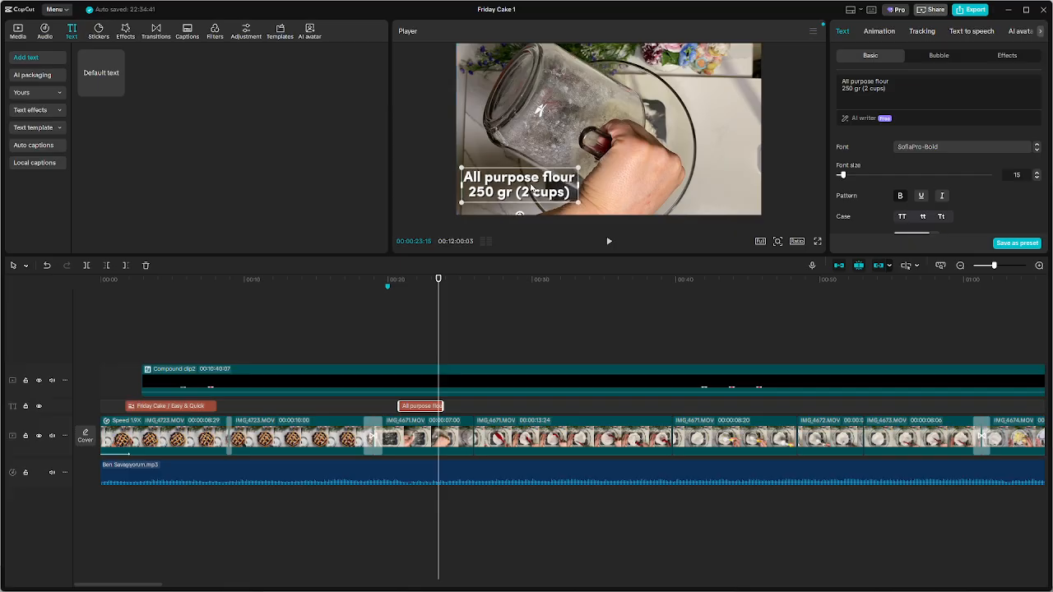
drag(525, 189, 708, 84)
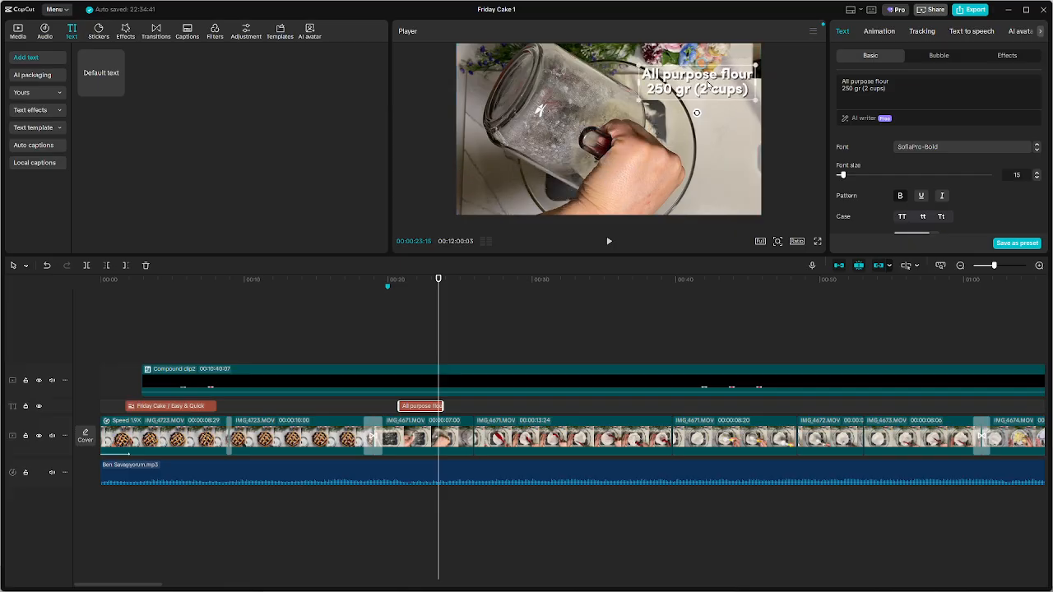
scroll(979, 185, down, 5)
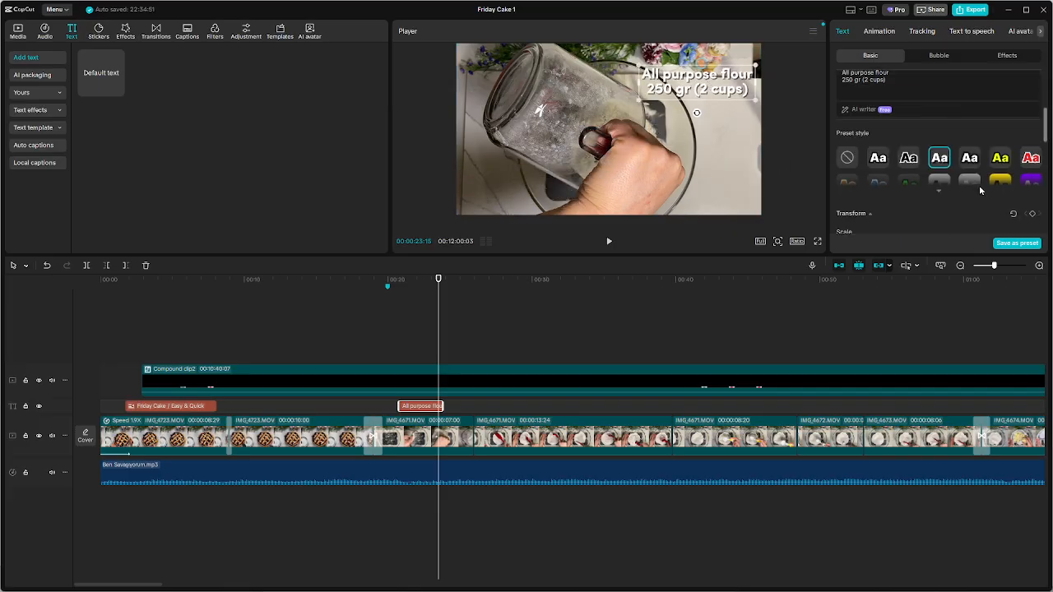
Apply the preset style with white text on a solid black box to the flour caption
scroll(980, 189, up, 3)
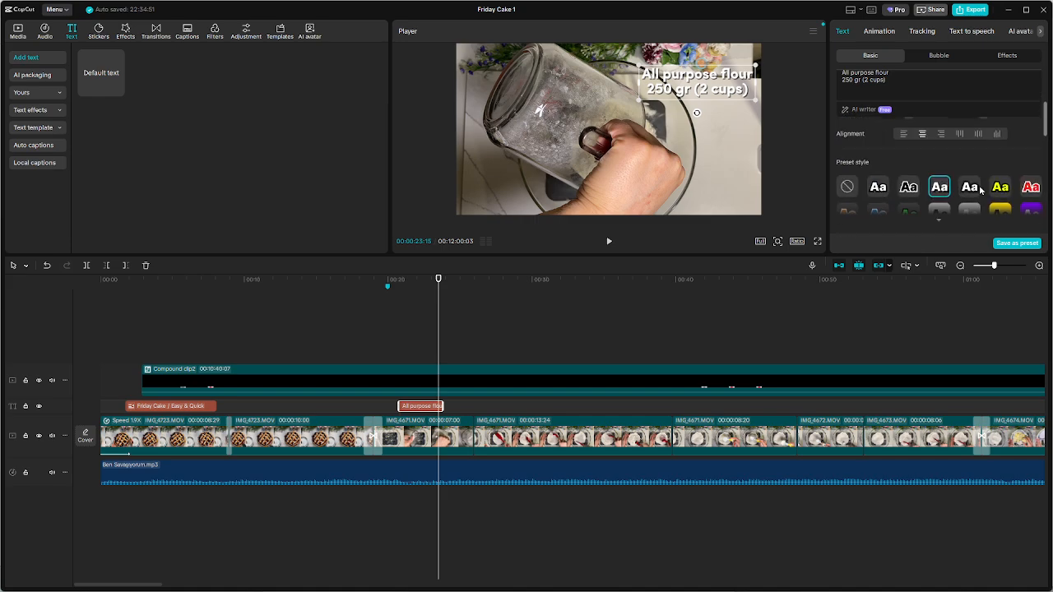
click(937, 221)
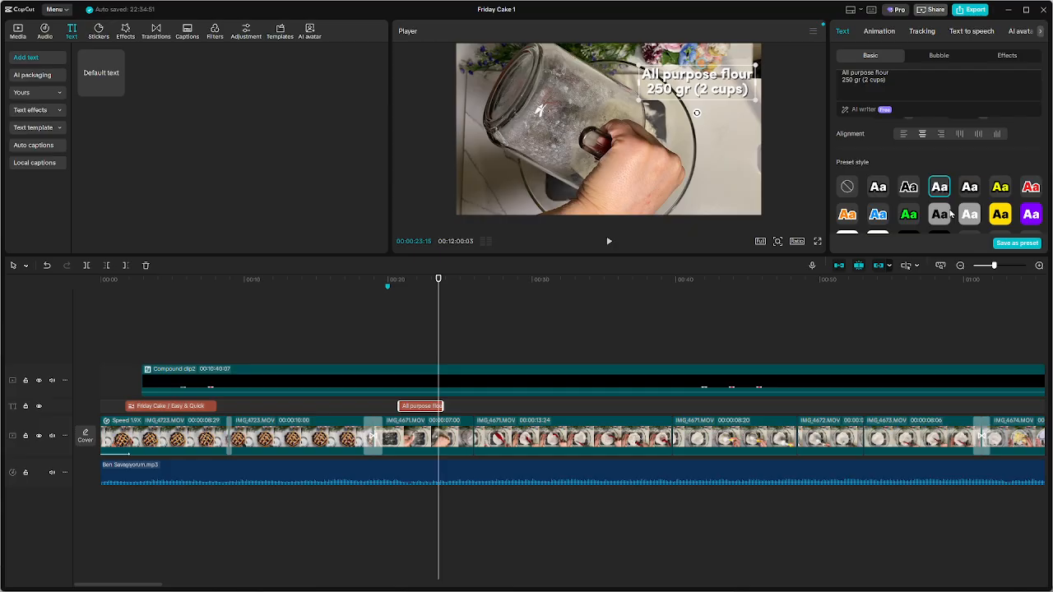
scroll(954, 216, down, 2)
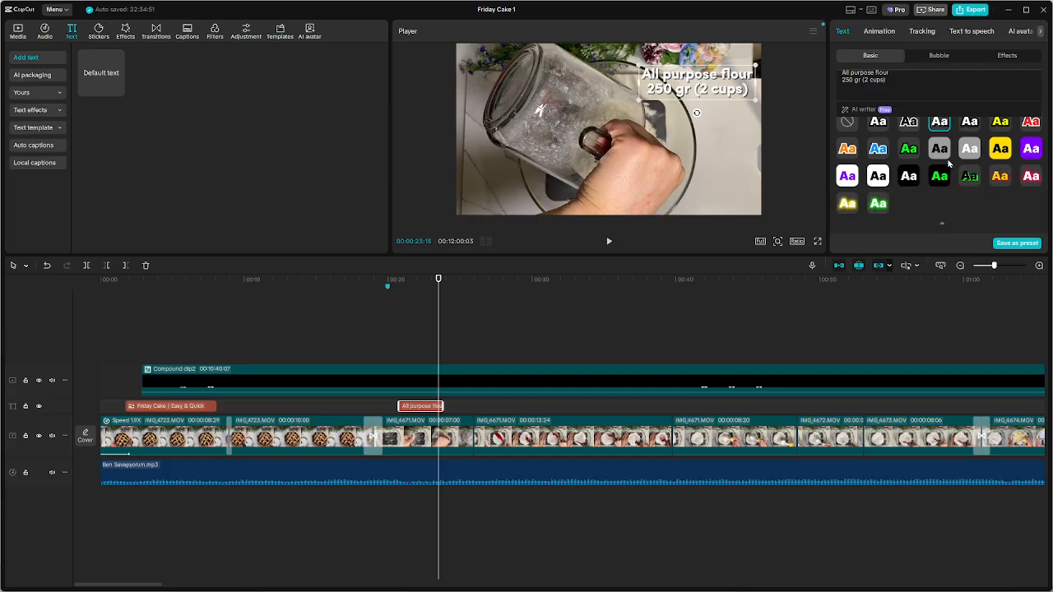
click(910, 176)
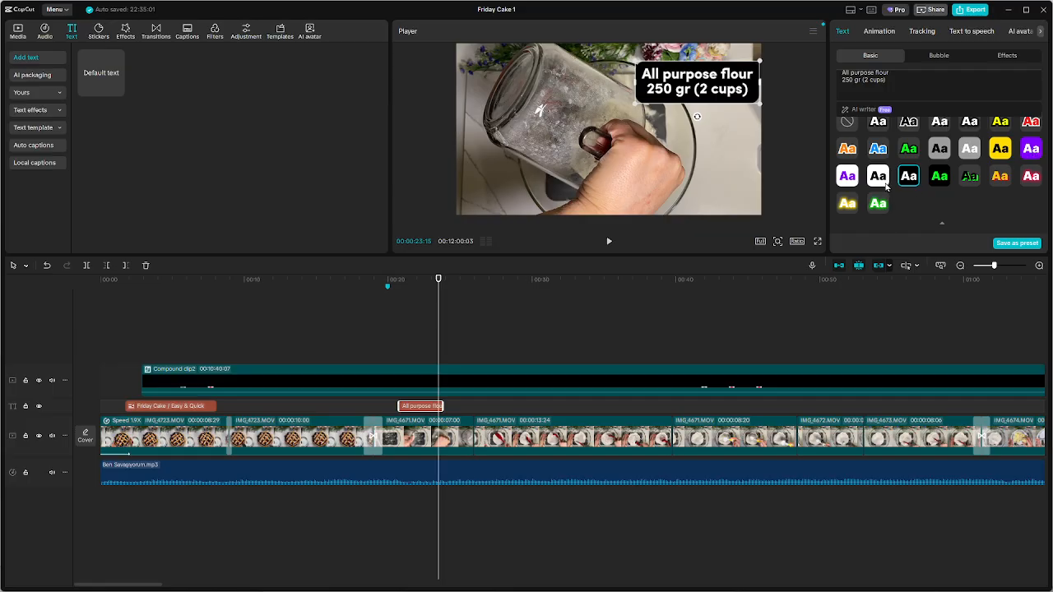
Try the whole flour caption at 49% opacity, and restore it to full opacity
scroll(970, 209, down, 3)
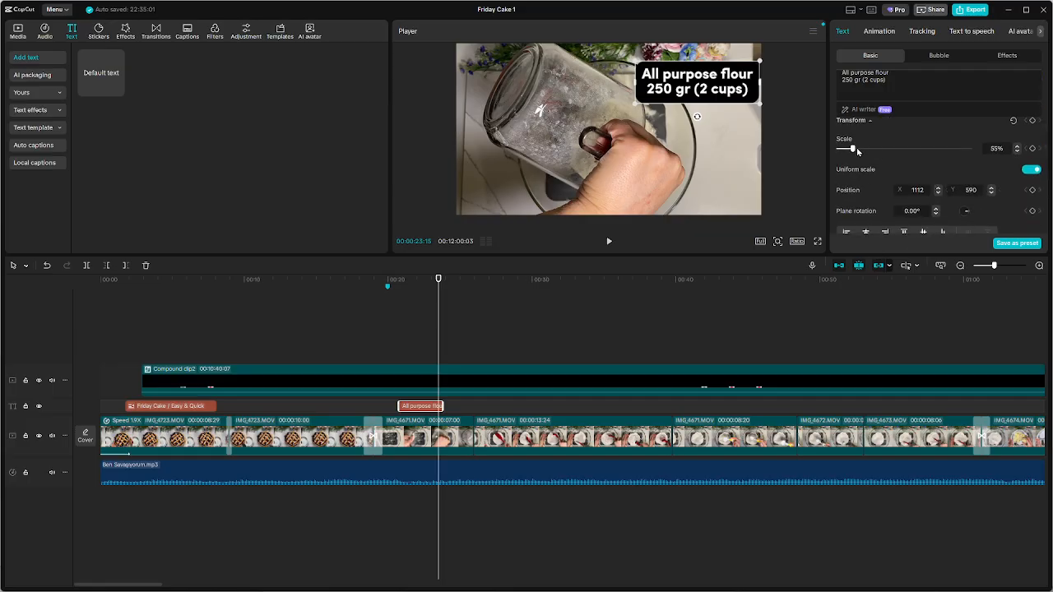
scroll(891, 173, down, 2)
drag(968, 225, 904, 230)
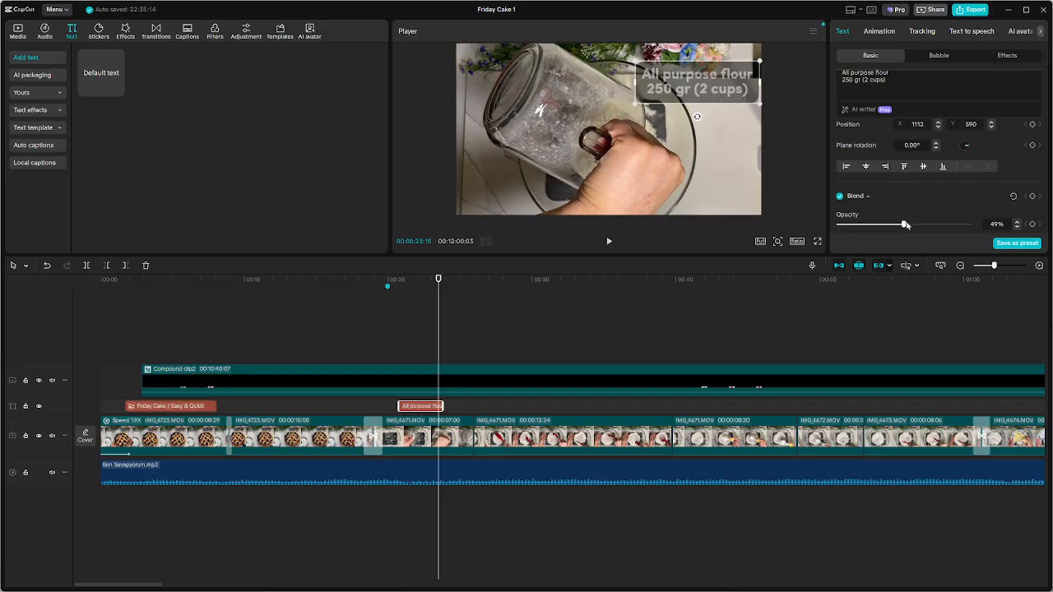
drag(902, 225, 973, 225)
scroll(923, 208, down, 2)
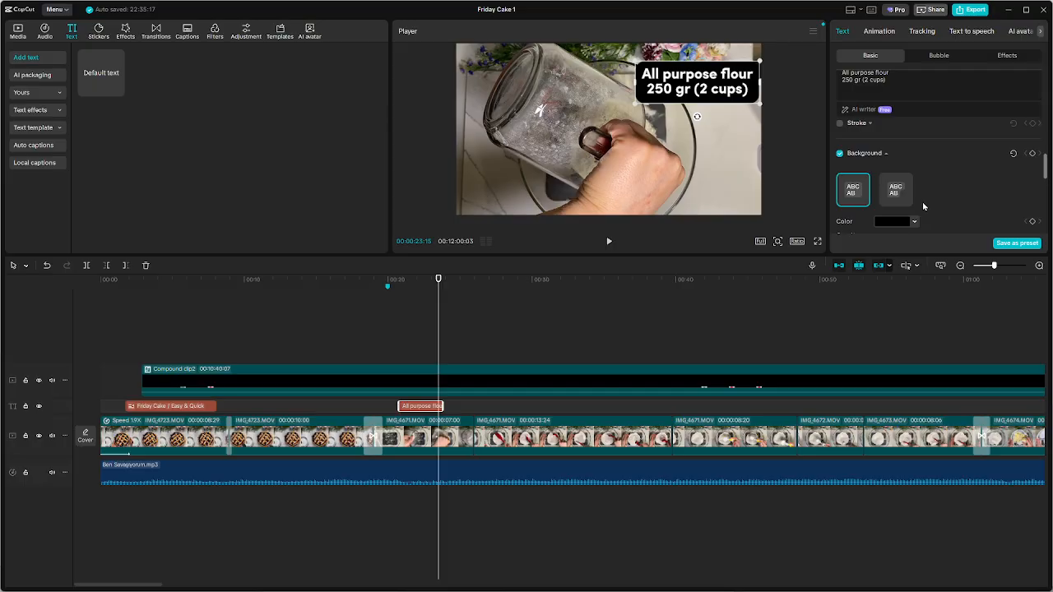
Lower the opacity of the flour caption's black background to 36%
scroll(924, 207, down, 2)
click(920, 180)
drag(921, 184, 887, 191)
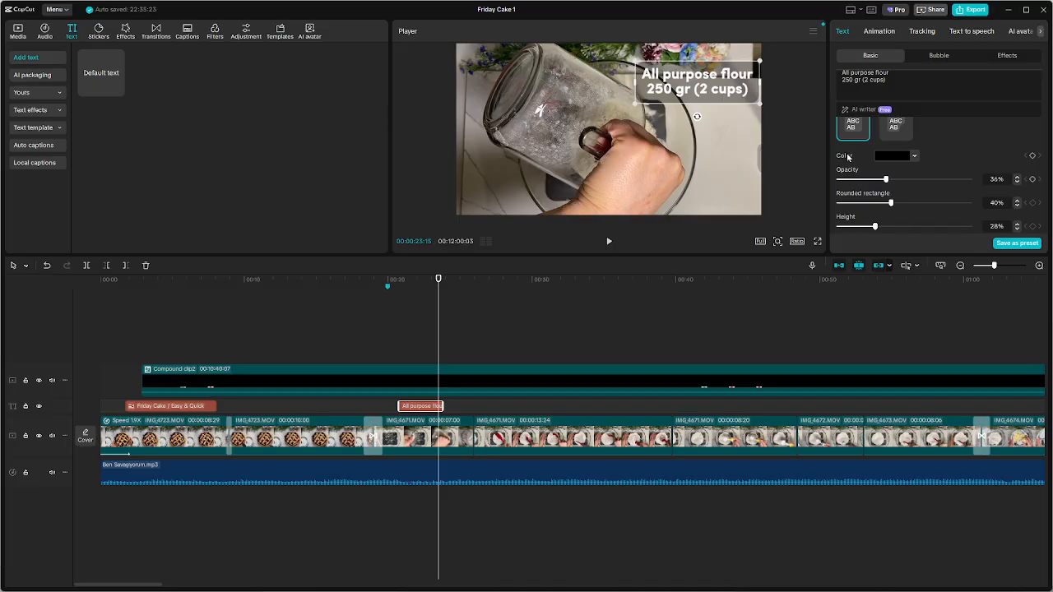
Try a blue colour for the flour caption's background, and set it back to black
click(916, 156)
click(932, 177)
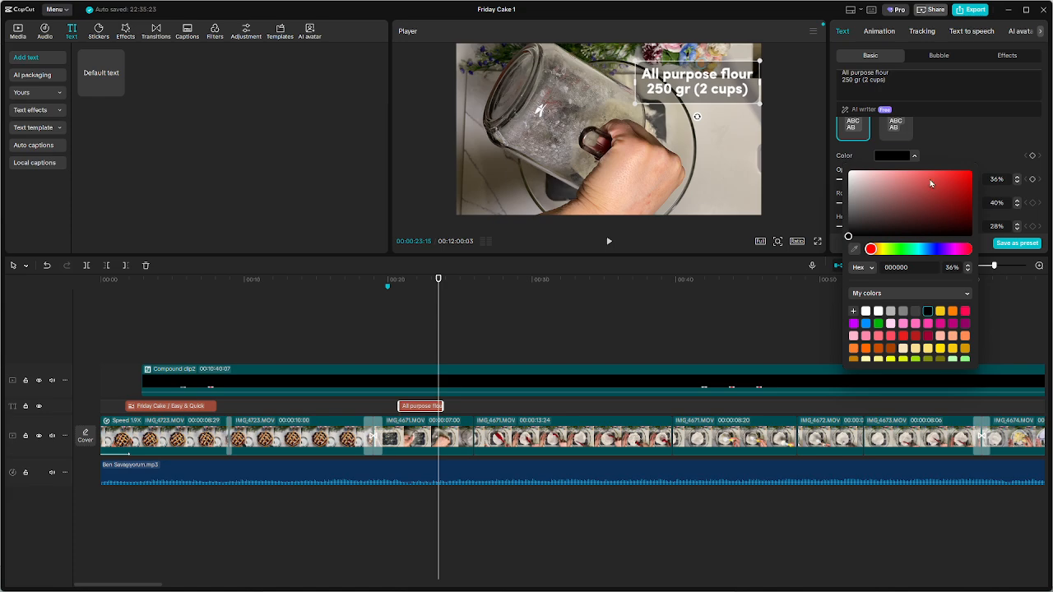
click(922, 251)
click(934, 250)
click(942, 251)
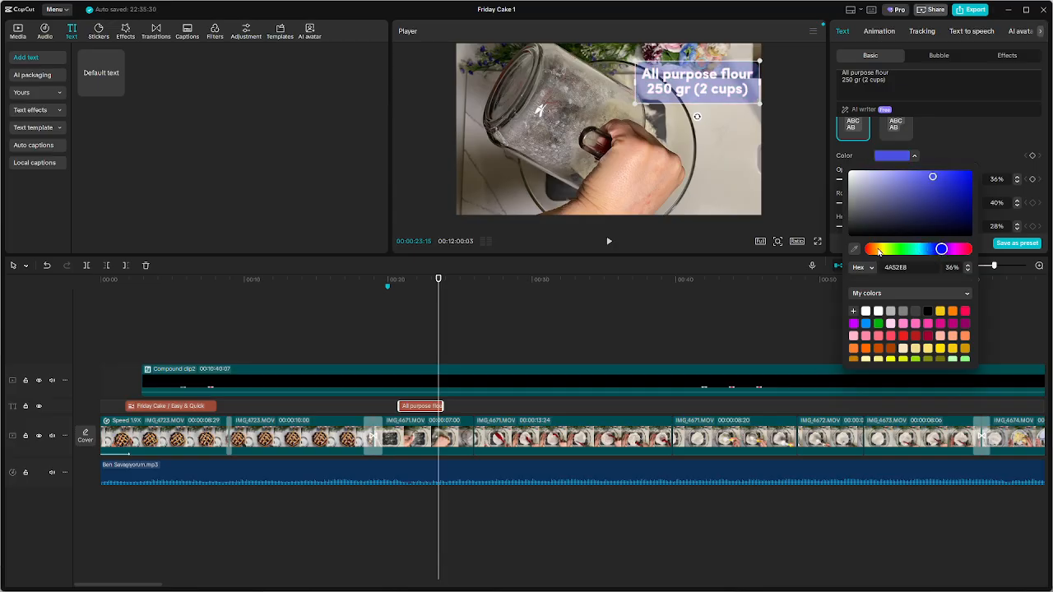
click(928, 311)
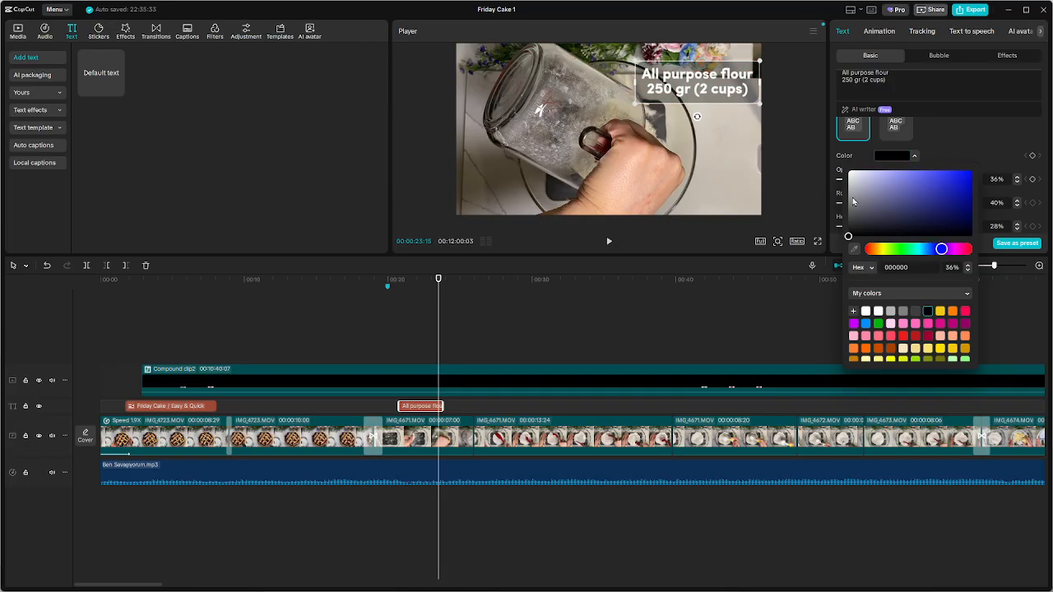
click(715, 142)
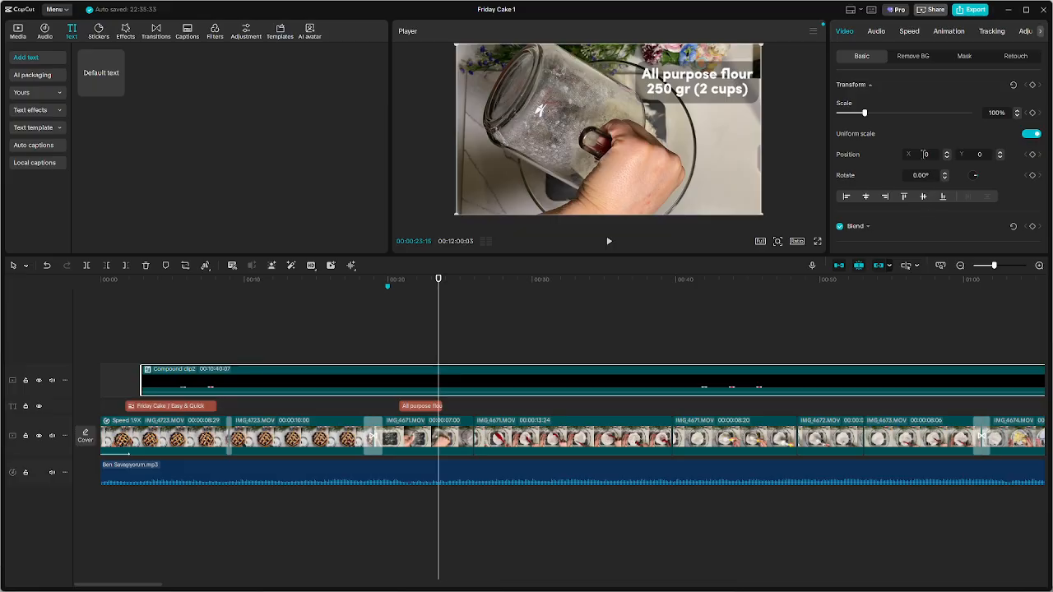
Compare the white shadowed and yellow preset styles on the flour caption, and apply white text with a black outline
click(418, 406)
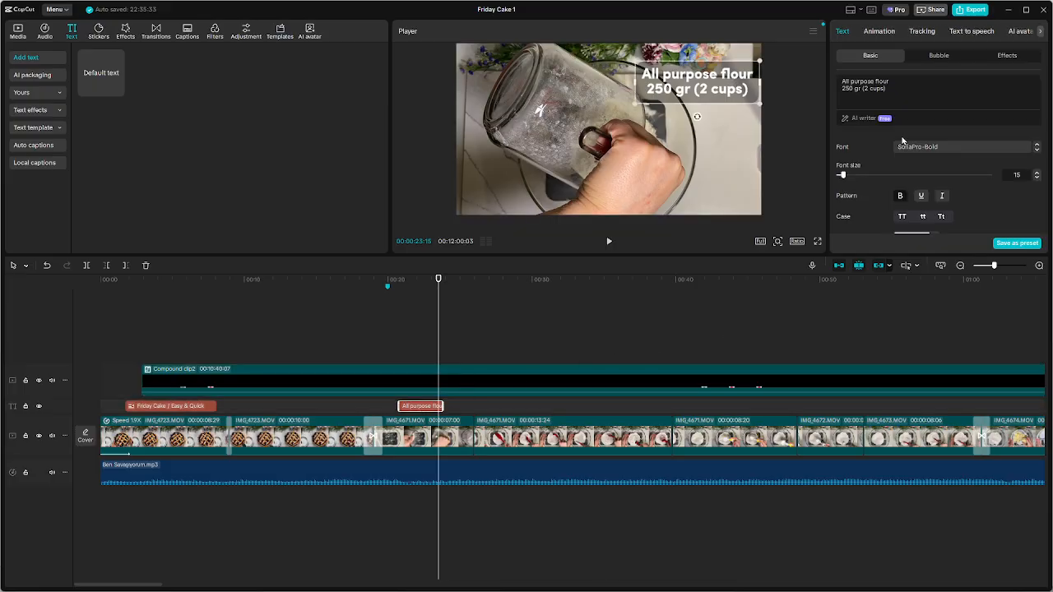
scroll(933, 175, down, 3)
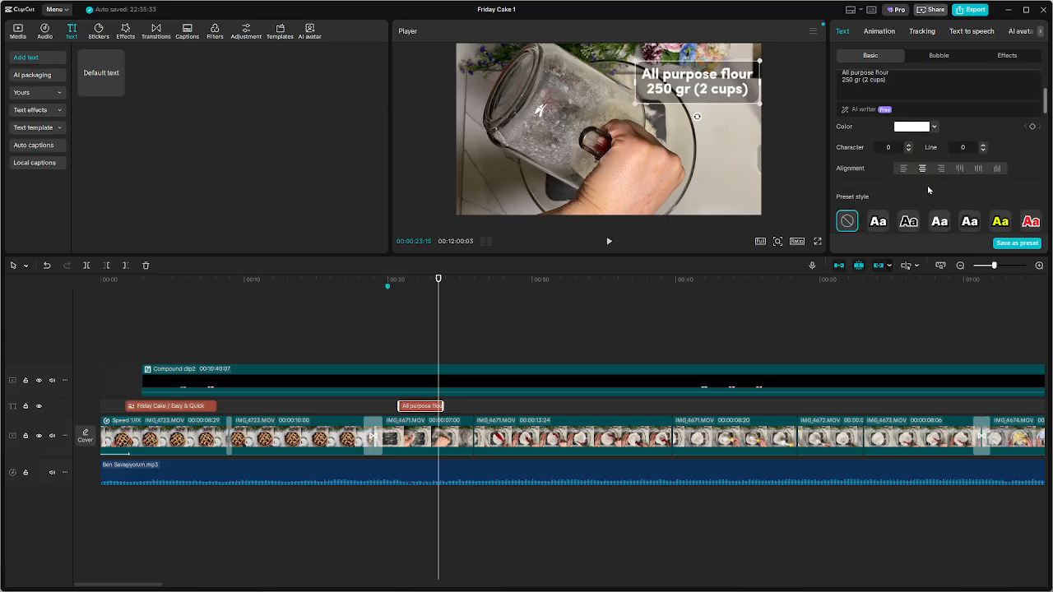
scroll(915, 182, up, 2)
scroll(916, 187, down, 2)
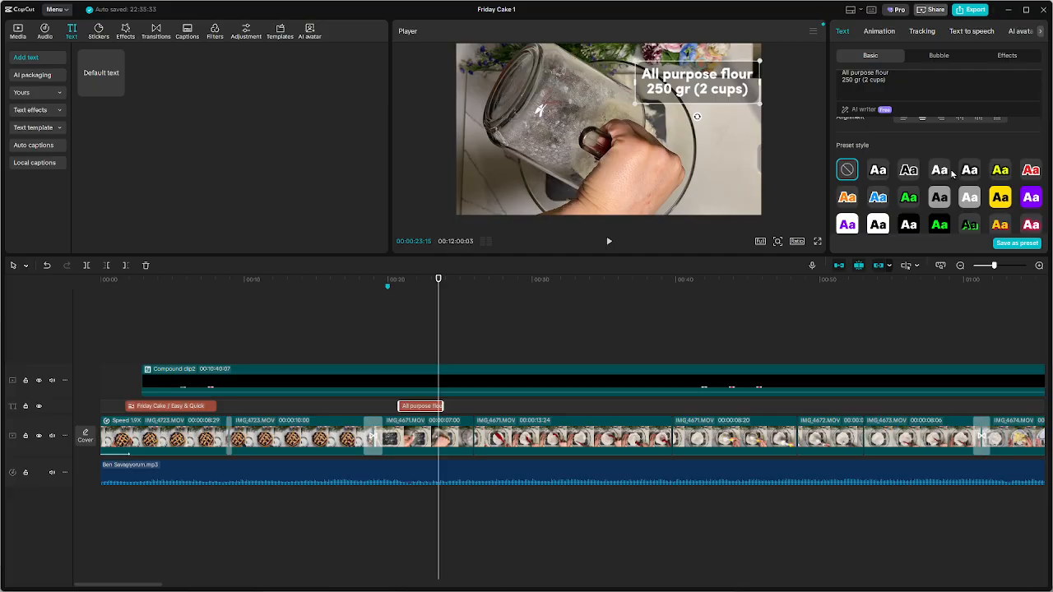
click(947, 172)
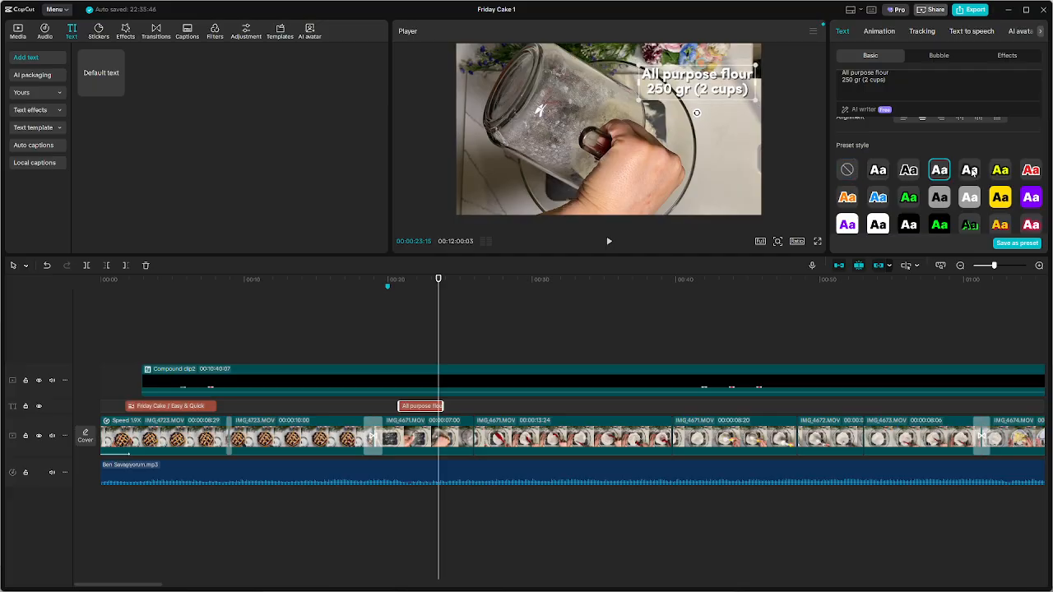
click(971, 170)
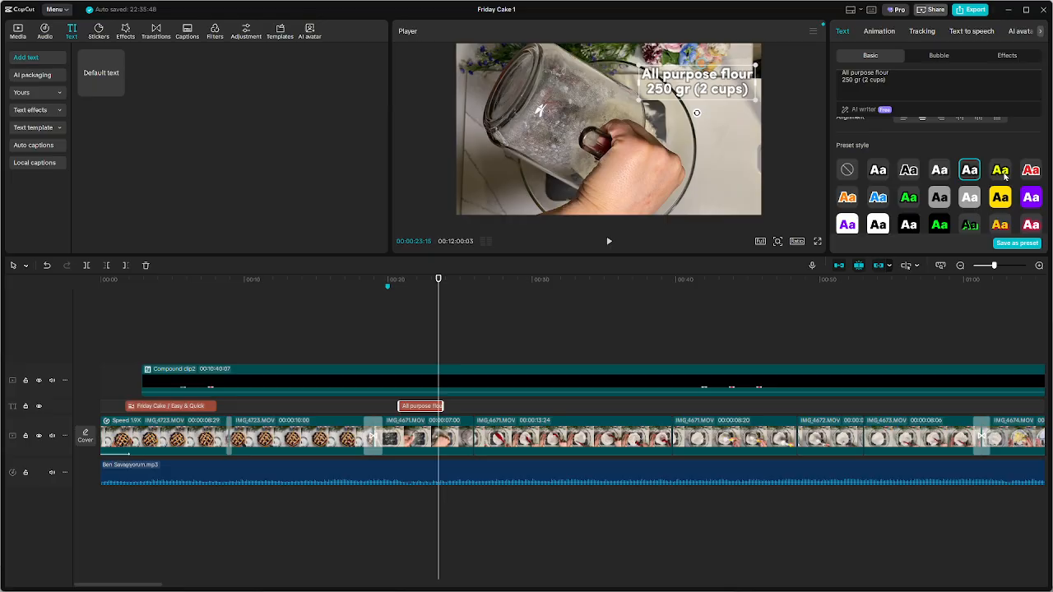
click(1003, 173)
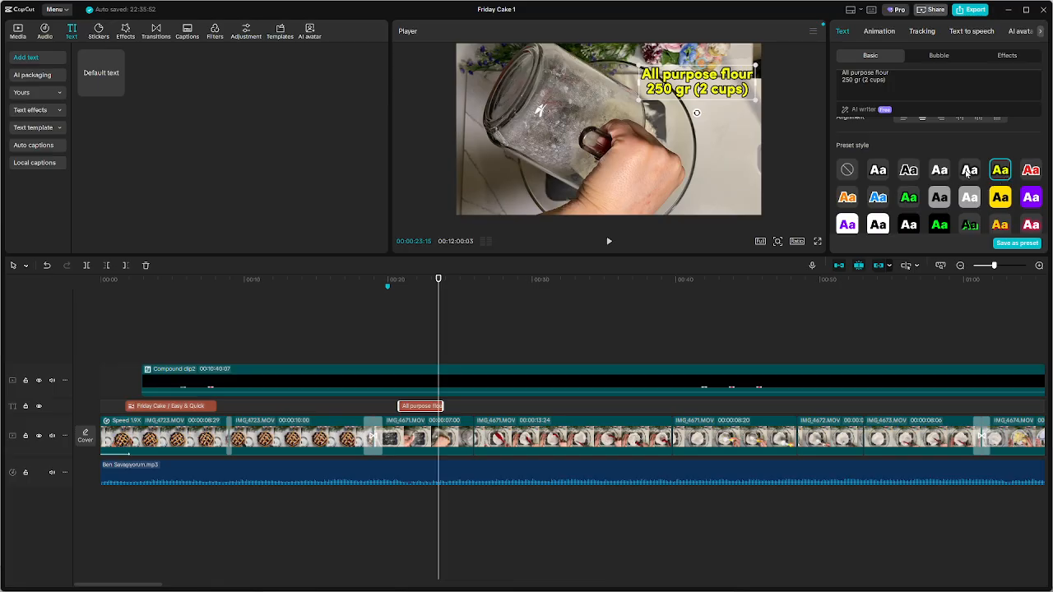
click(969, 173)
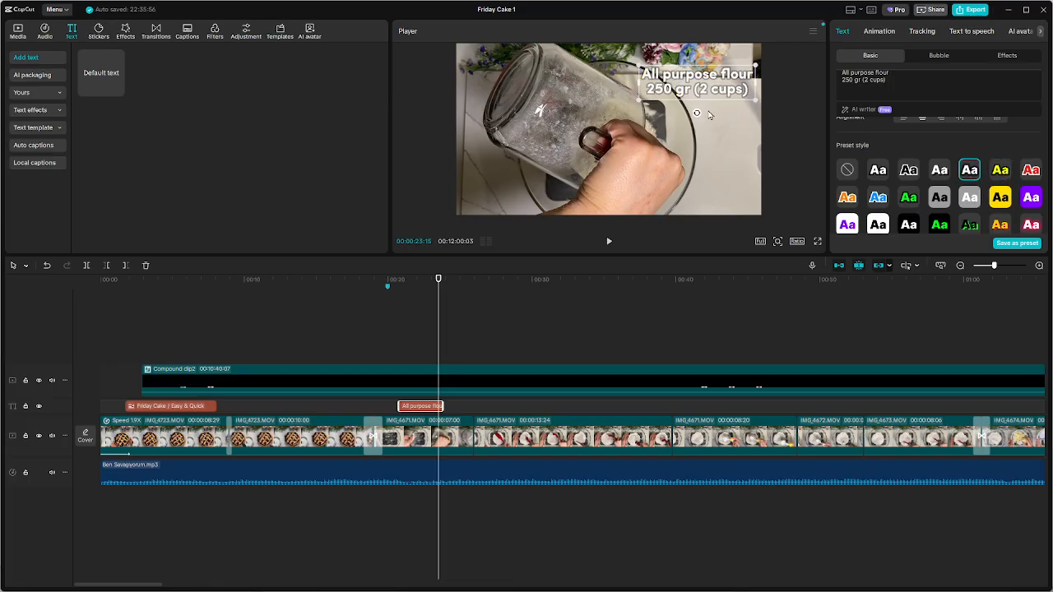
click(881, 170)
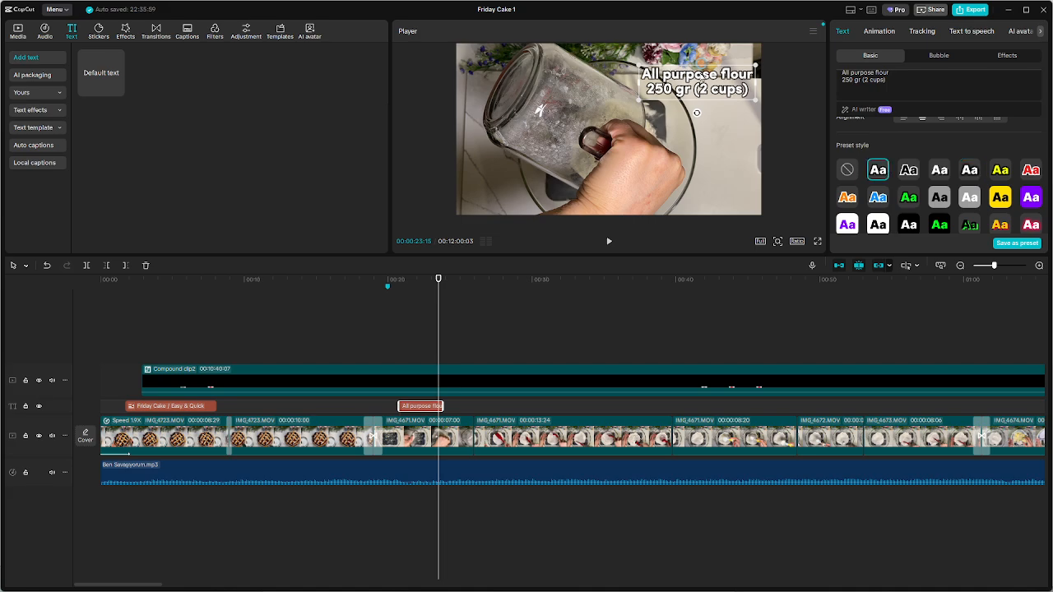
click(727, 139)
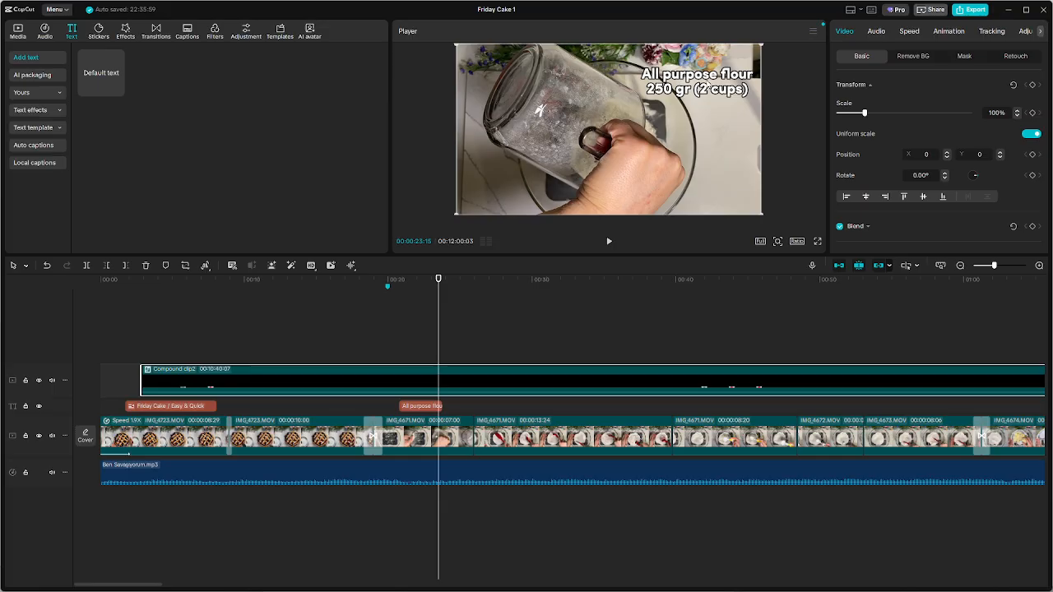
drag(711, 82, 624, 96)
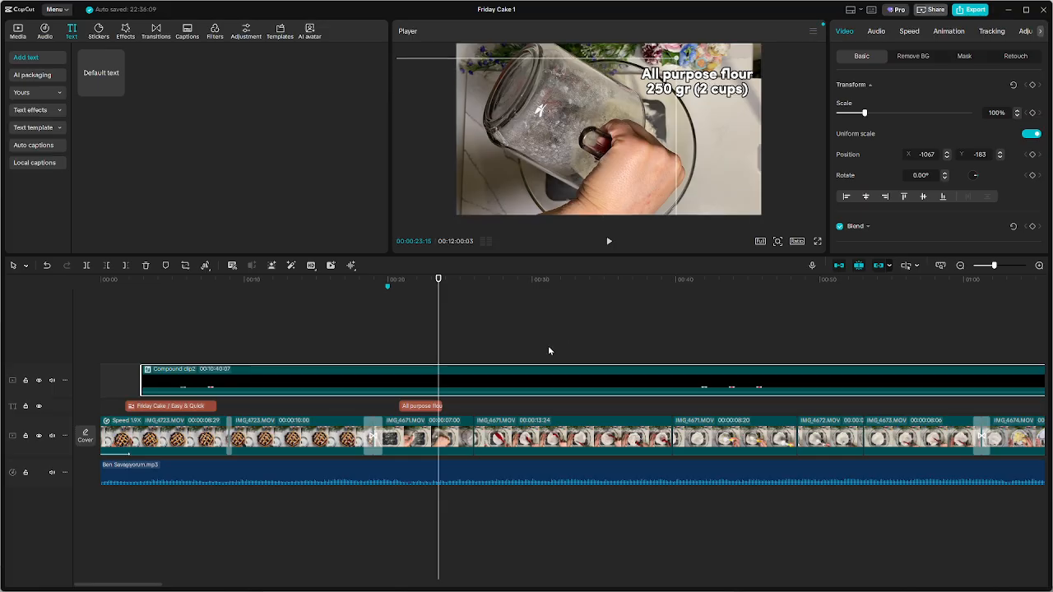
key(ctrl+z)
Move the flour caption to the top centre of the video frame and shrink it slightly
click(414, 404)
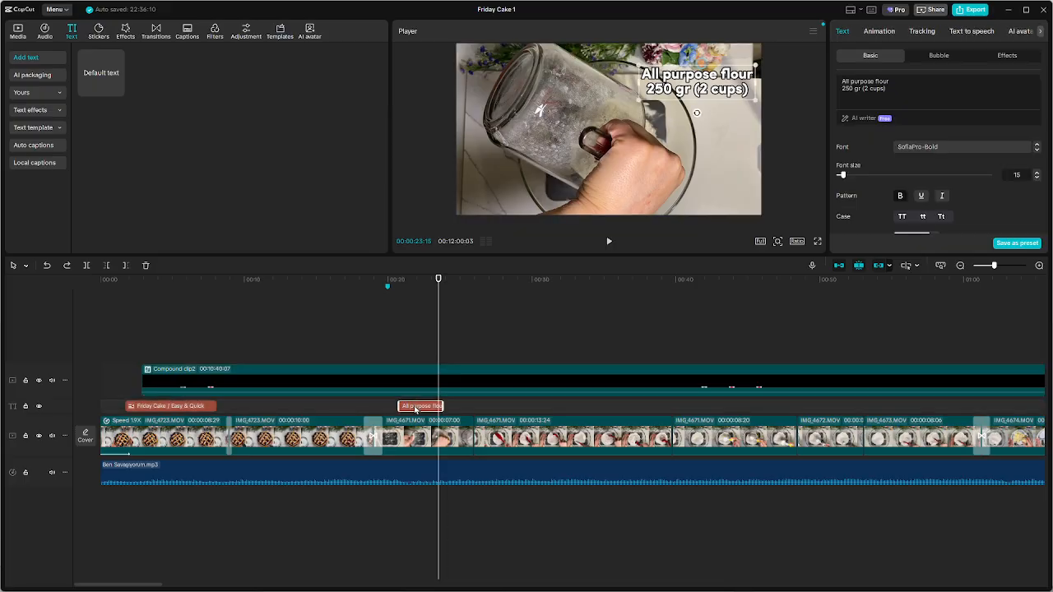
click(418, 341)
click(426, 409)
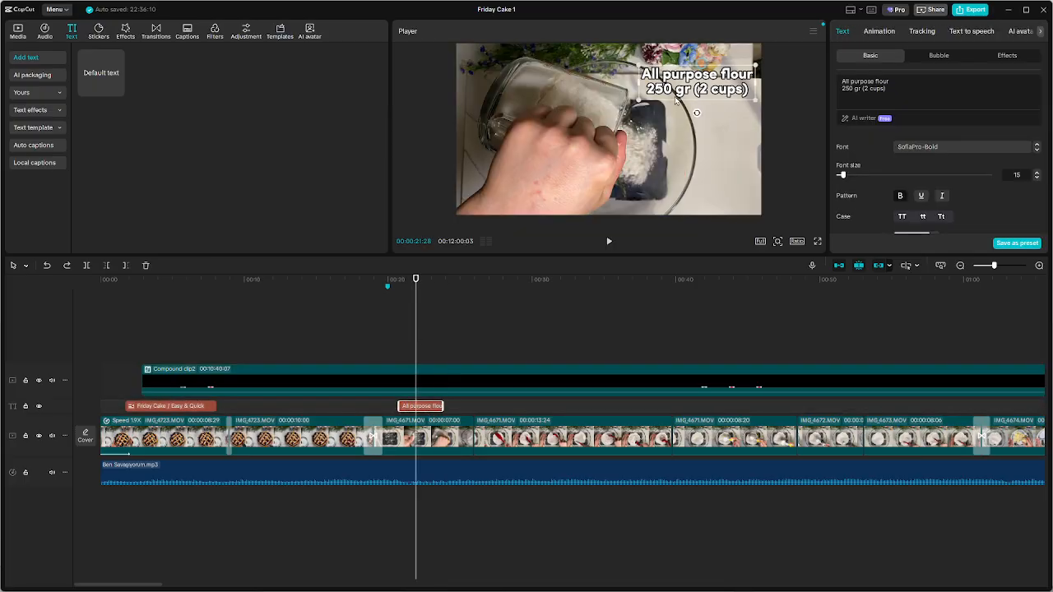
drag(692, 85, 601, 75)
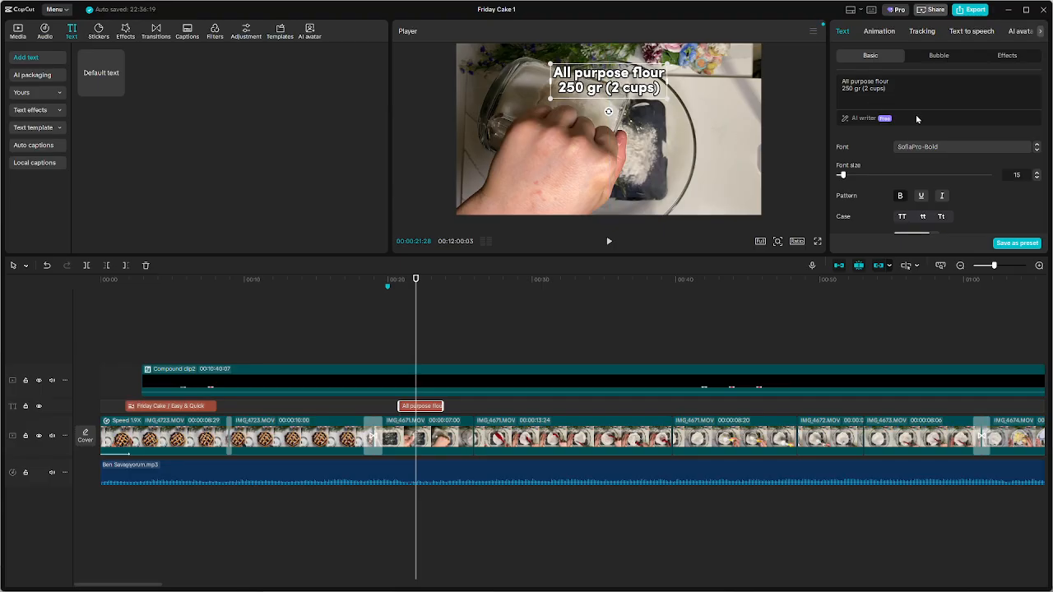
scroll(966, 178, down, 1)
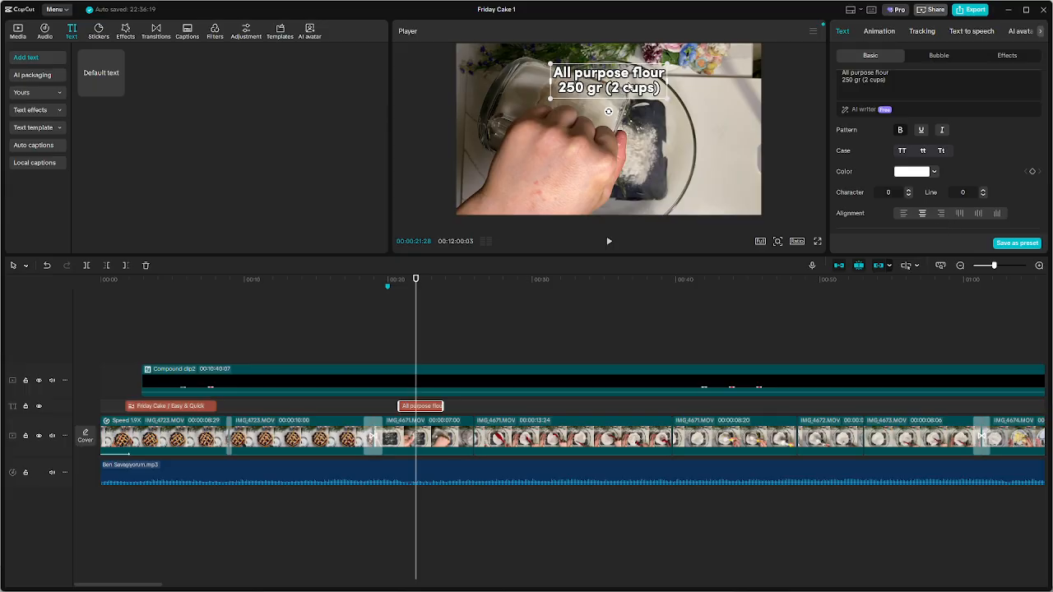
drag(668, 99, 664, 99)
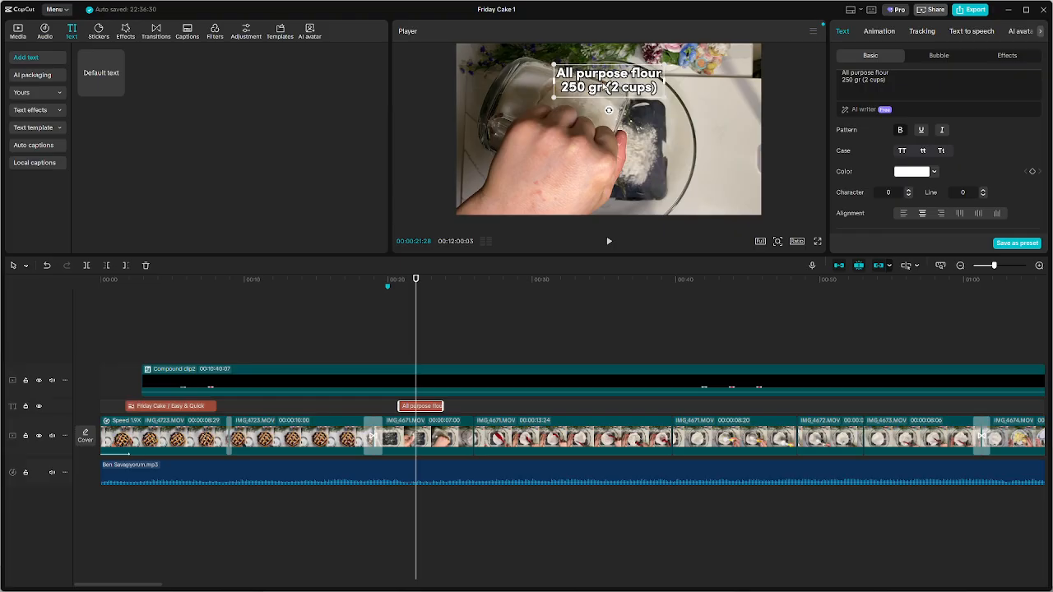
Capitalize the caption's first line so that it reads "All Purpose Flour"
click(562, 75)
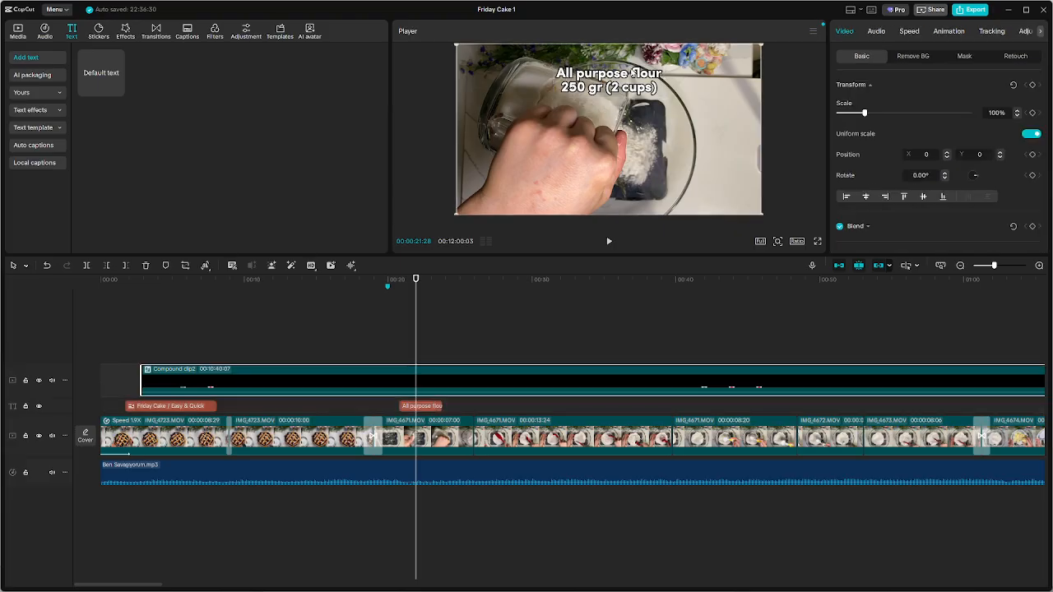
click(623, 92)
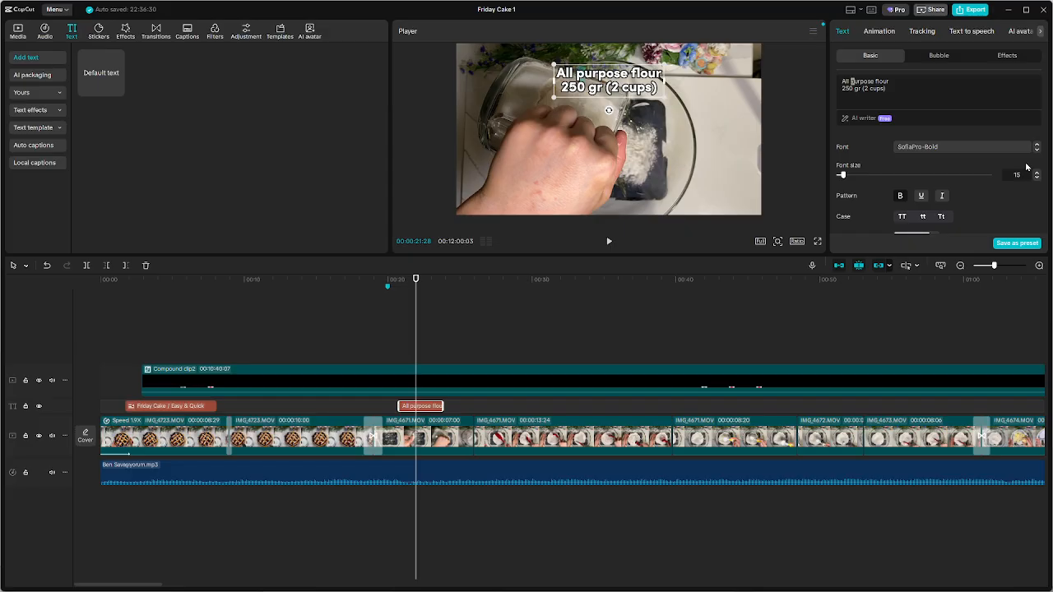
text(P)
text(F)
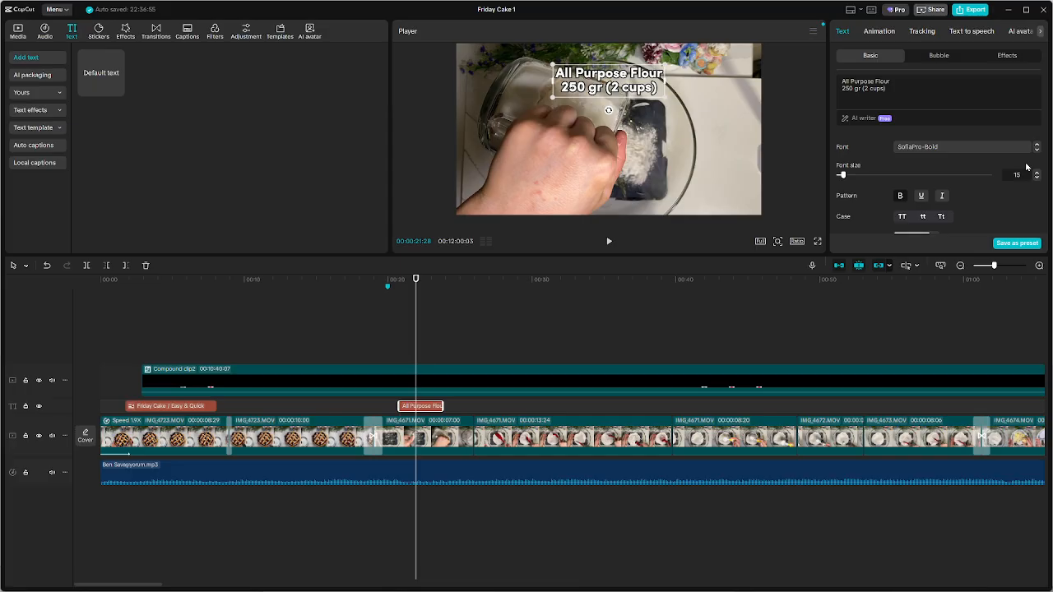
click(713, 168)
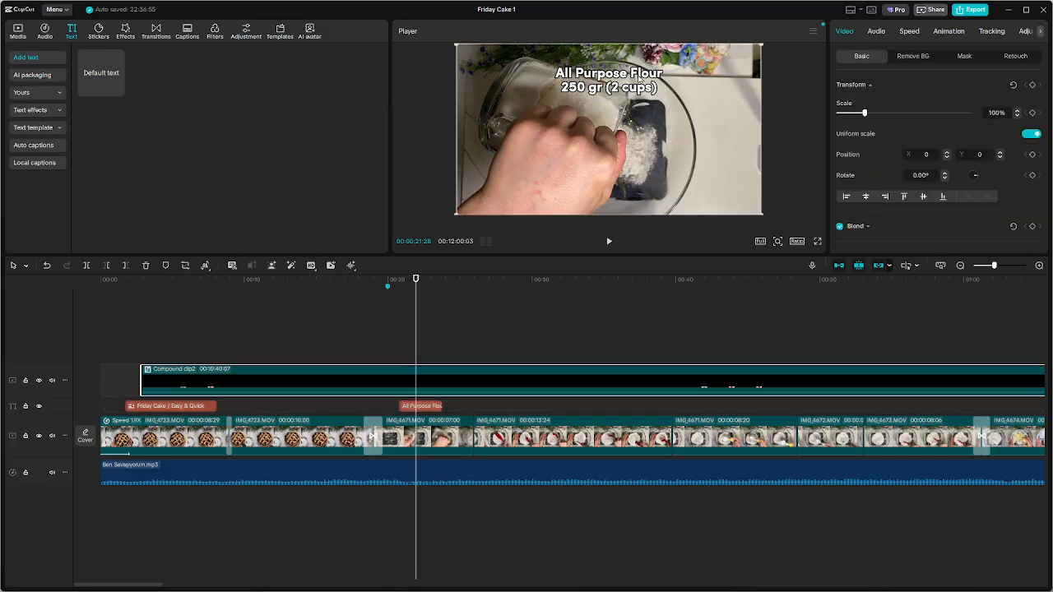
Review the flour caption's preset style, blend, stroke and background settings
click(421, 407)
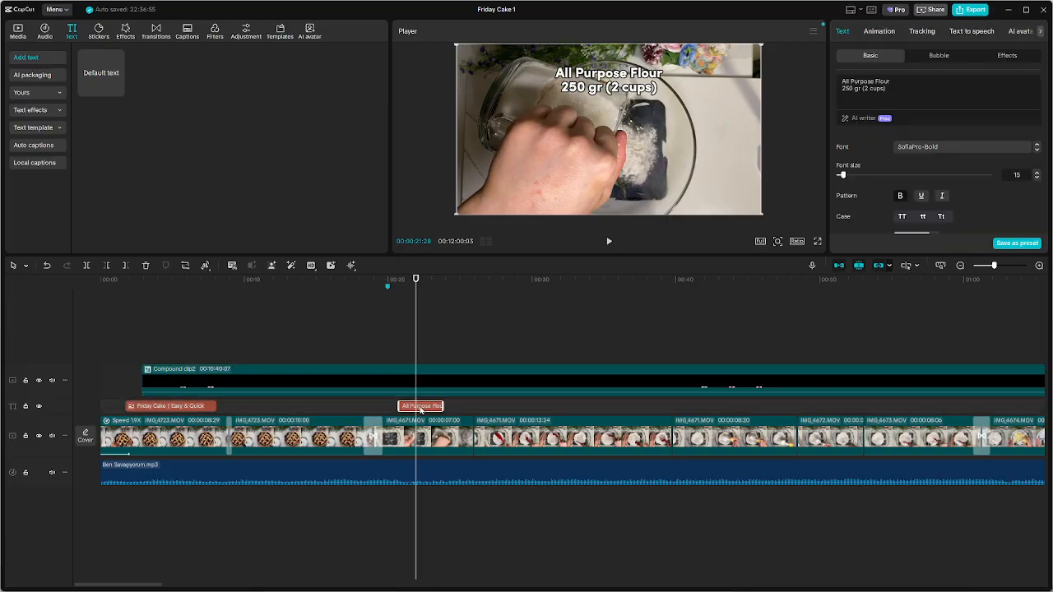
scroll(971, 206, down, 3)
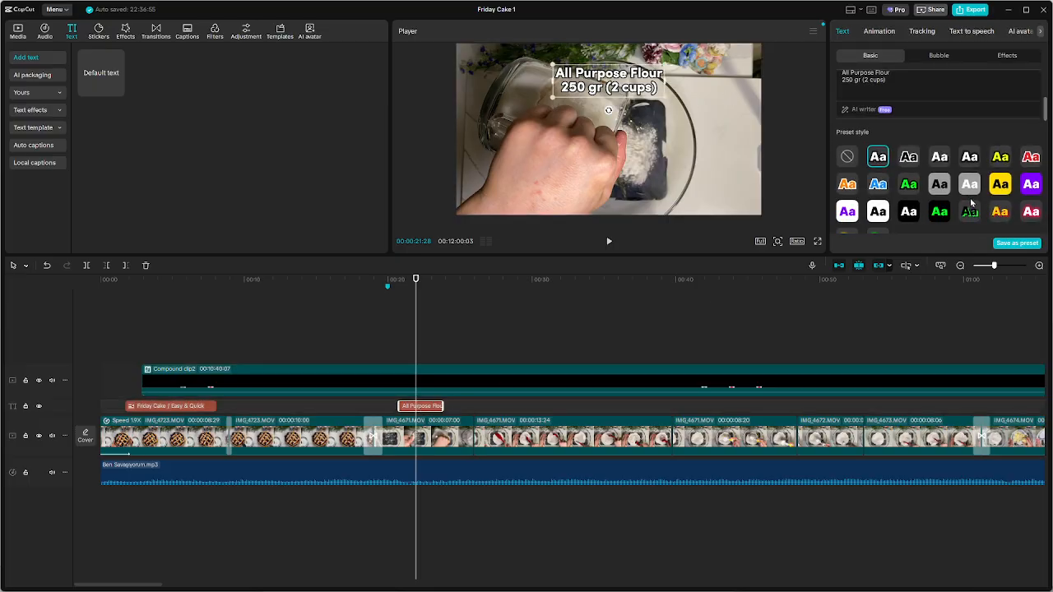
scroll(971, 202, down, 5)
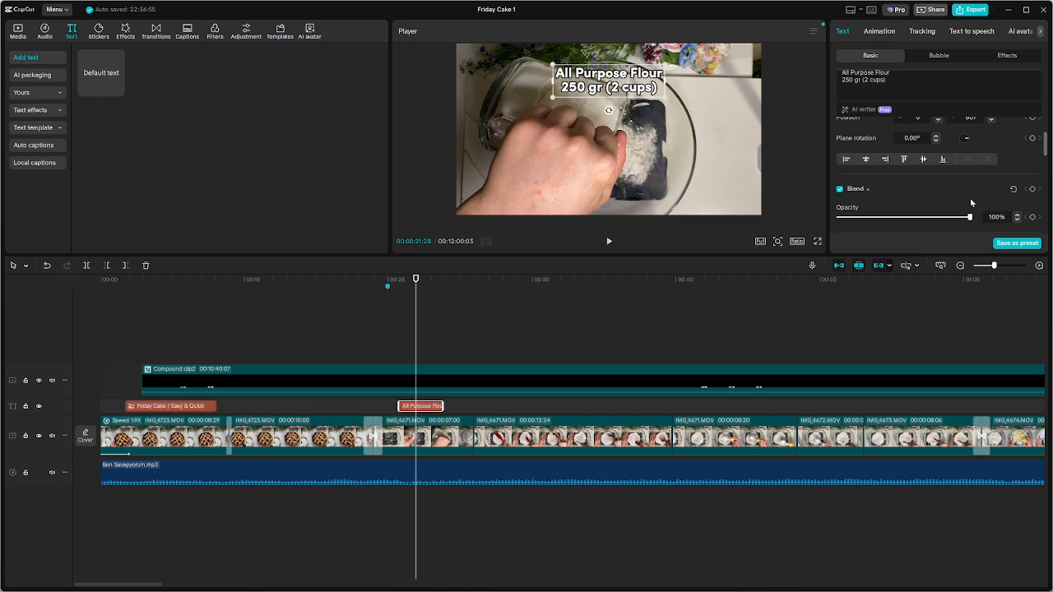
scroll(970, 203, down, 2)
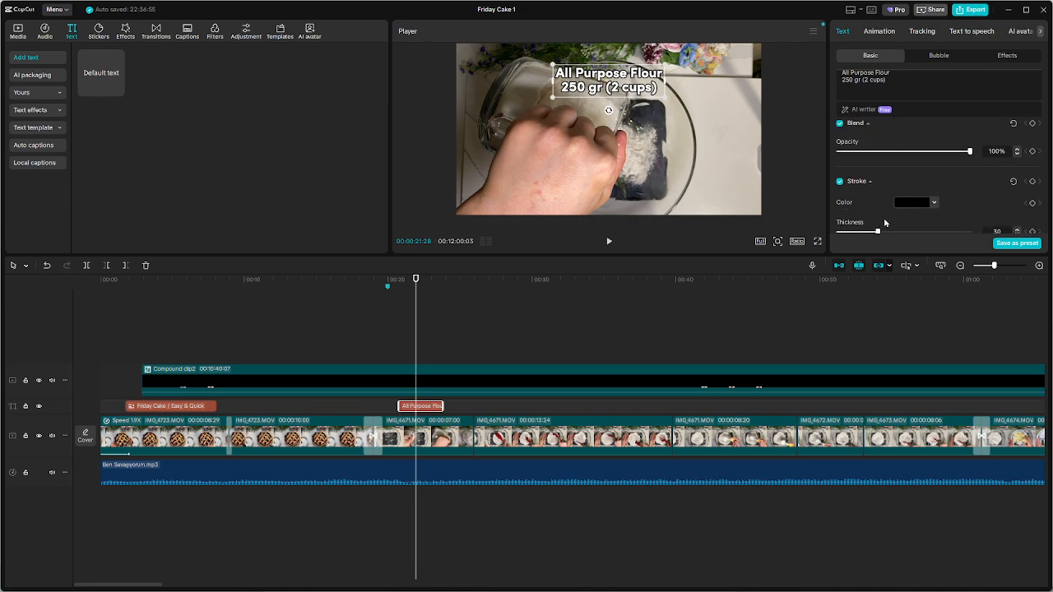
scroll(884, 222, down, 3)
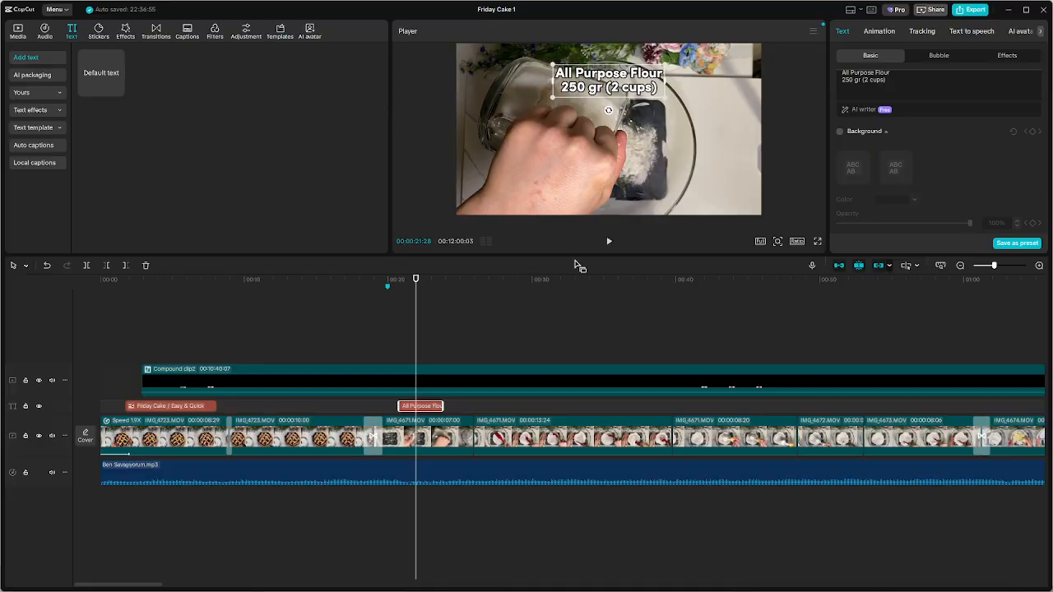
scroll(931, 176, up, 1)
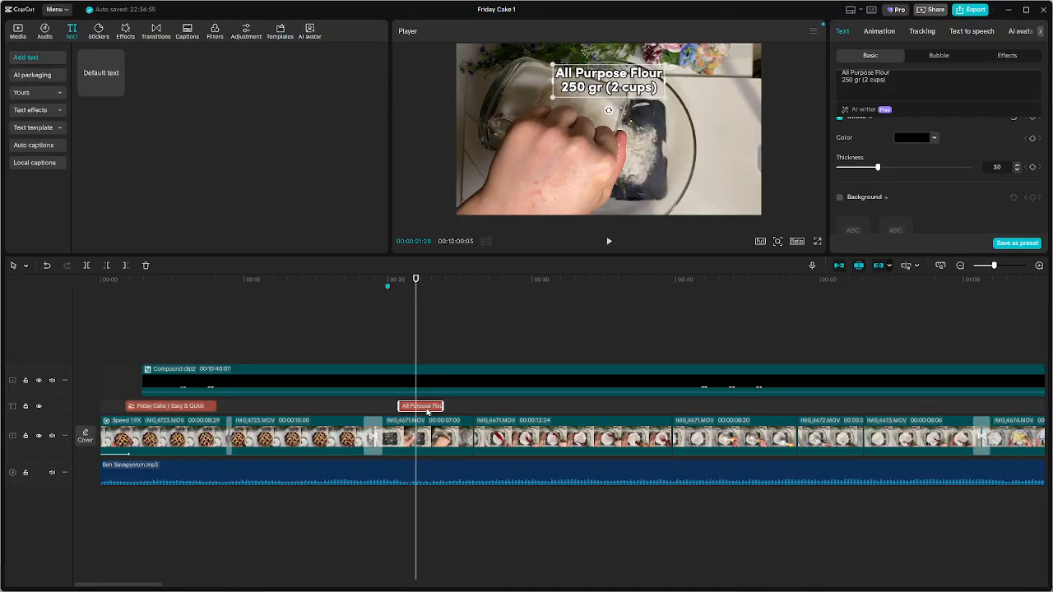
Play the footage past the end of the flour caption to the levelling of the flour
click(378, 340)
key(space)
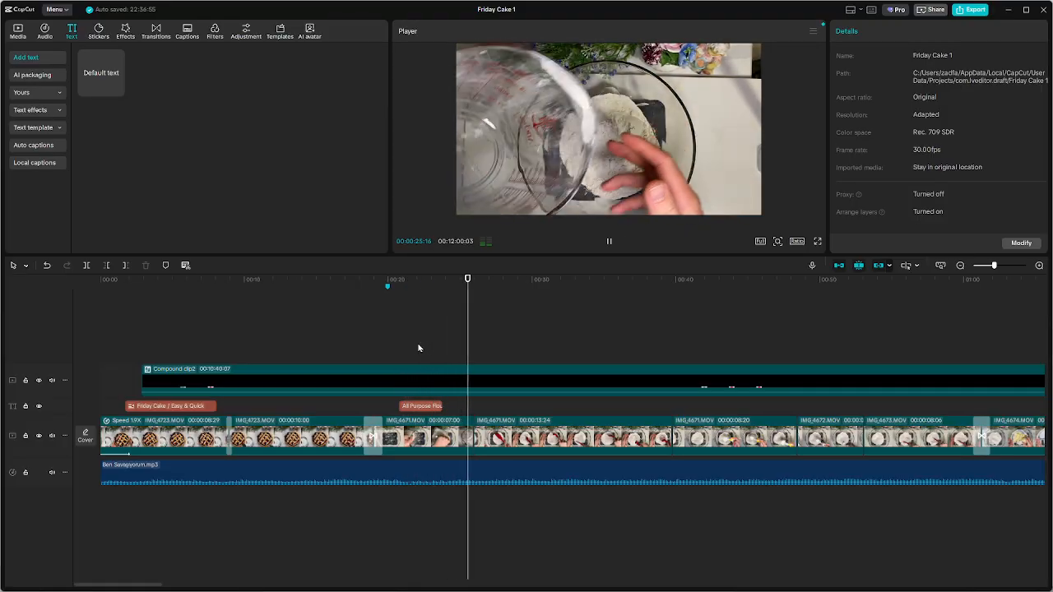
key(space)
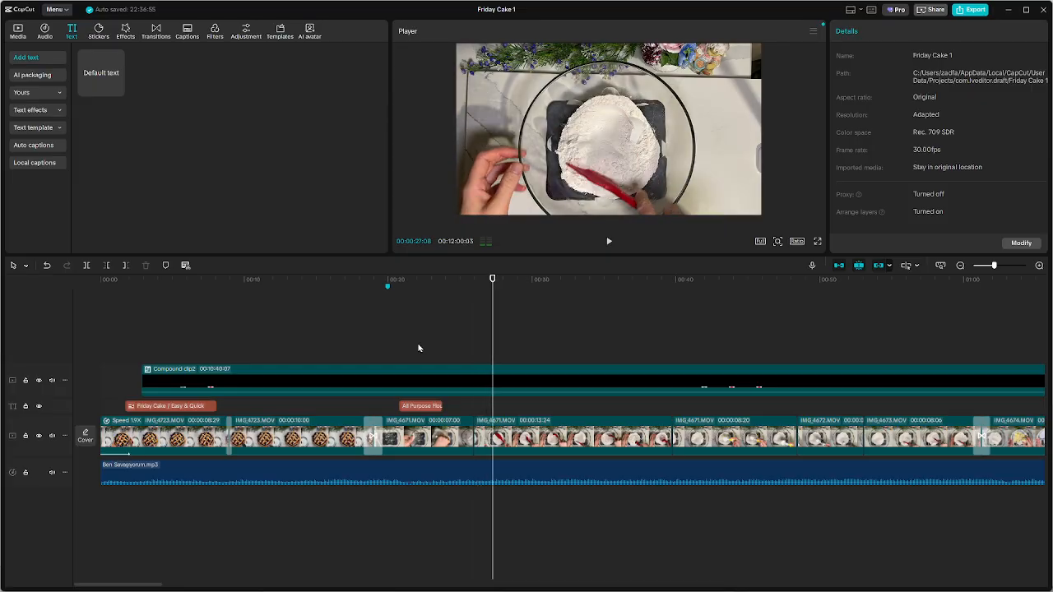
Copy the flour caption and move the playhead to where the butter plate enters, at about 00:01:01
click(437, 407)
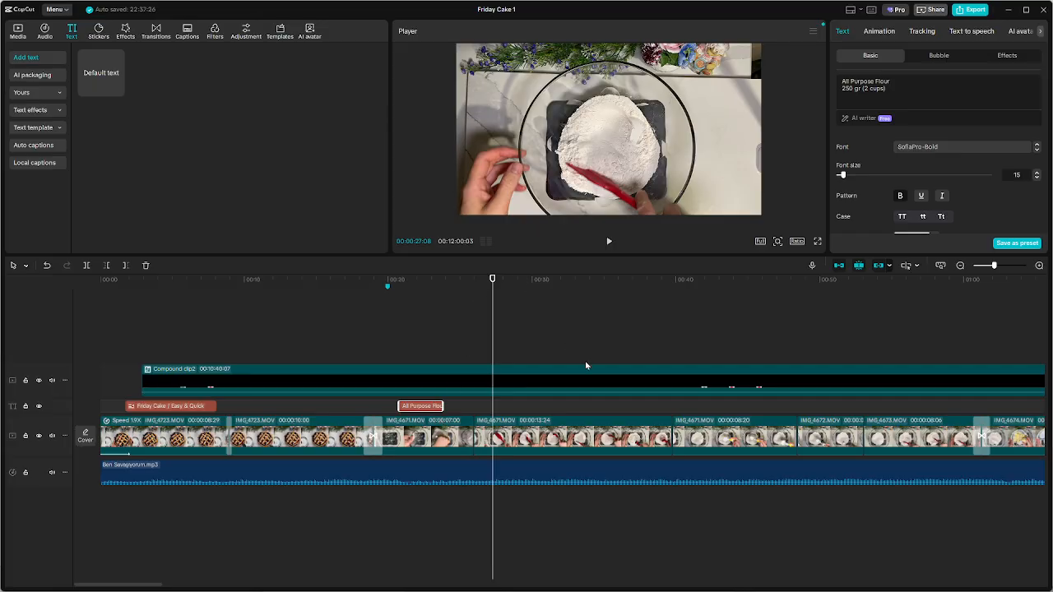
scroll(586, 365, down, 4)
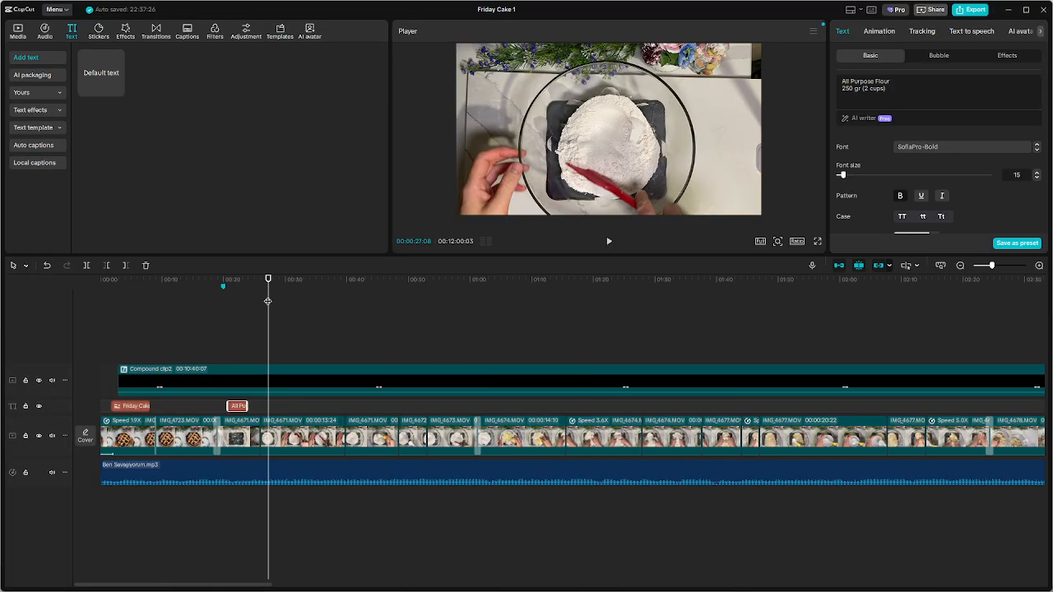
drag(268, 301, 600, 319)
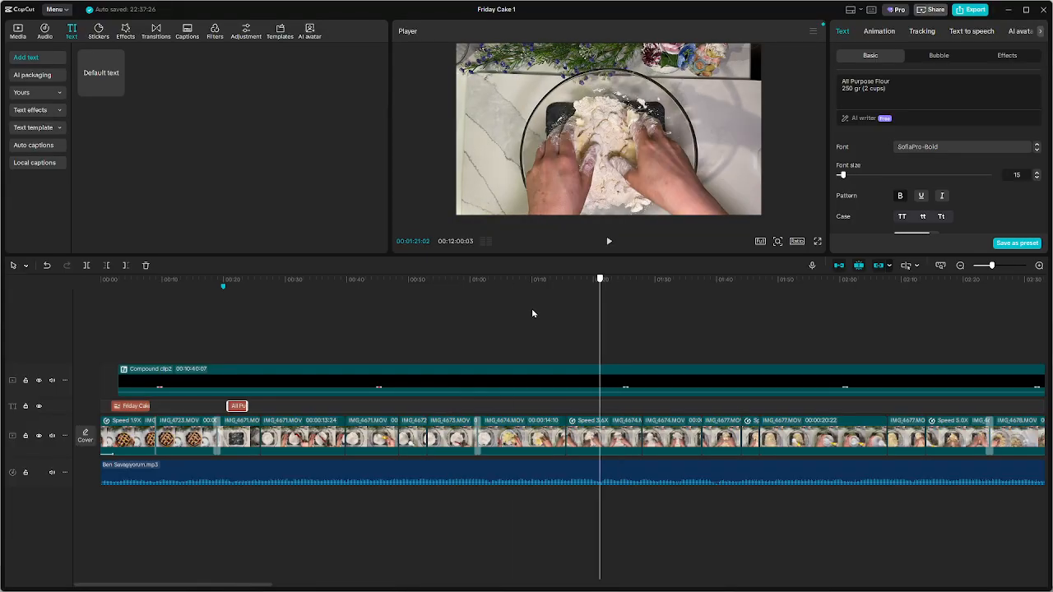
drag(532, 313, 480, 307)
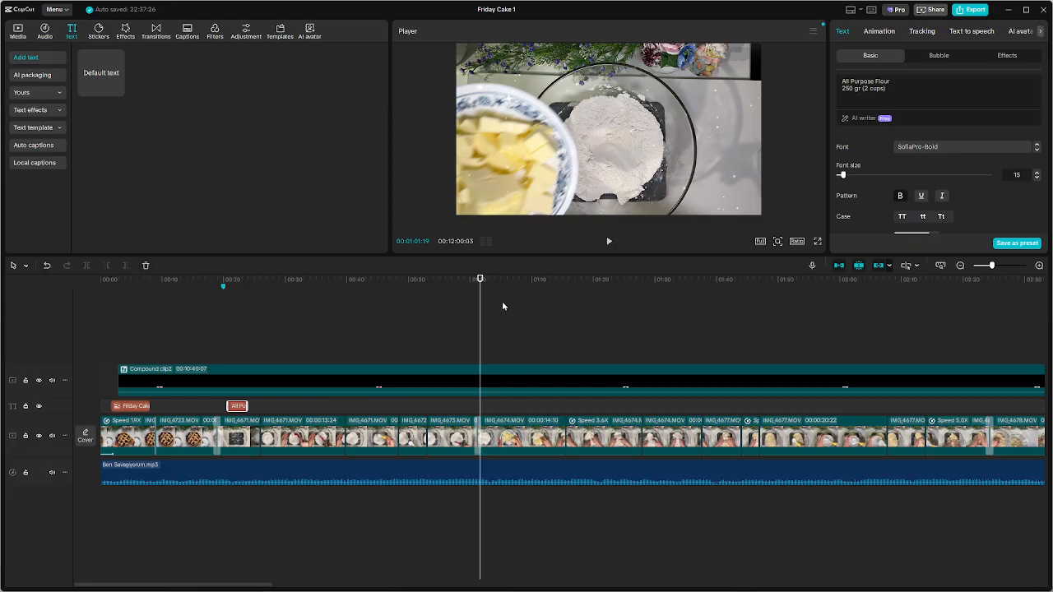
click(488, 436)
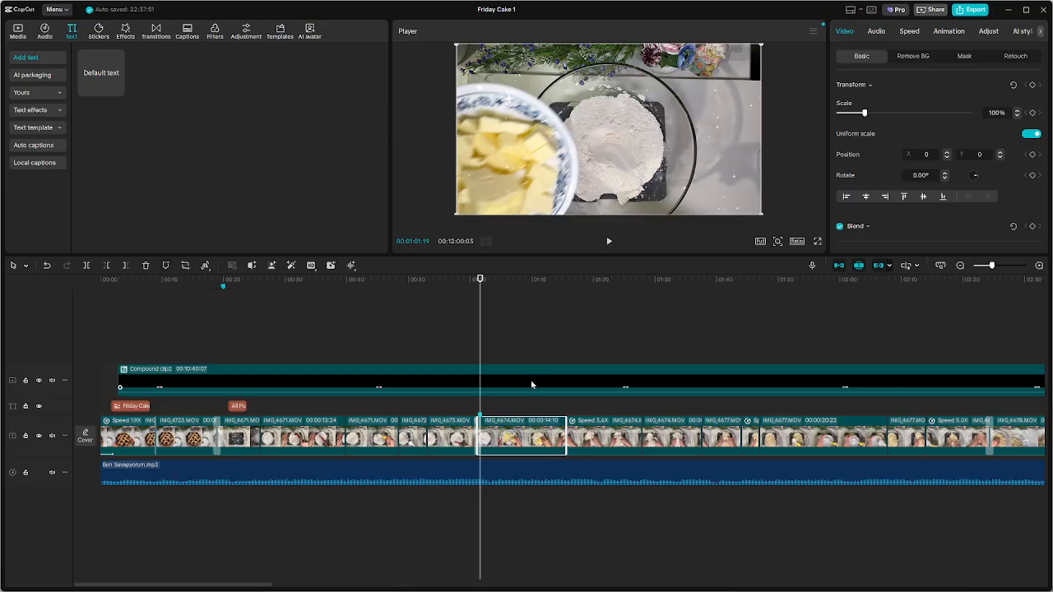
key(ctrl+z)
drag(481, 289, 478, 289)
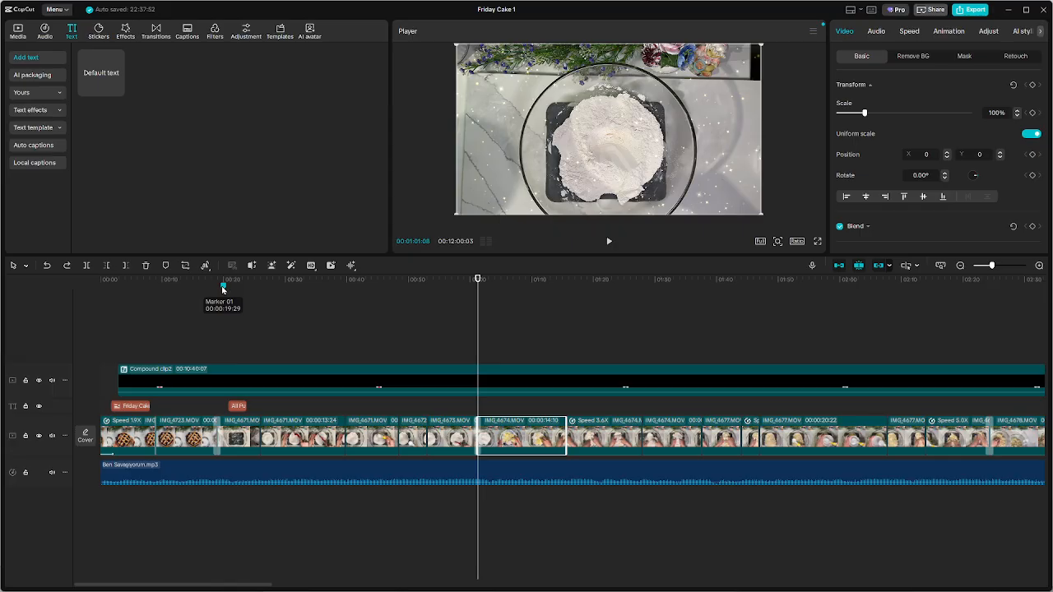
Add a timeline marker at 00:01:01:08, at the start of the butter clip
click(547, 322)
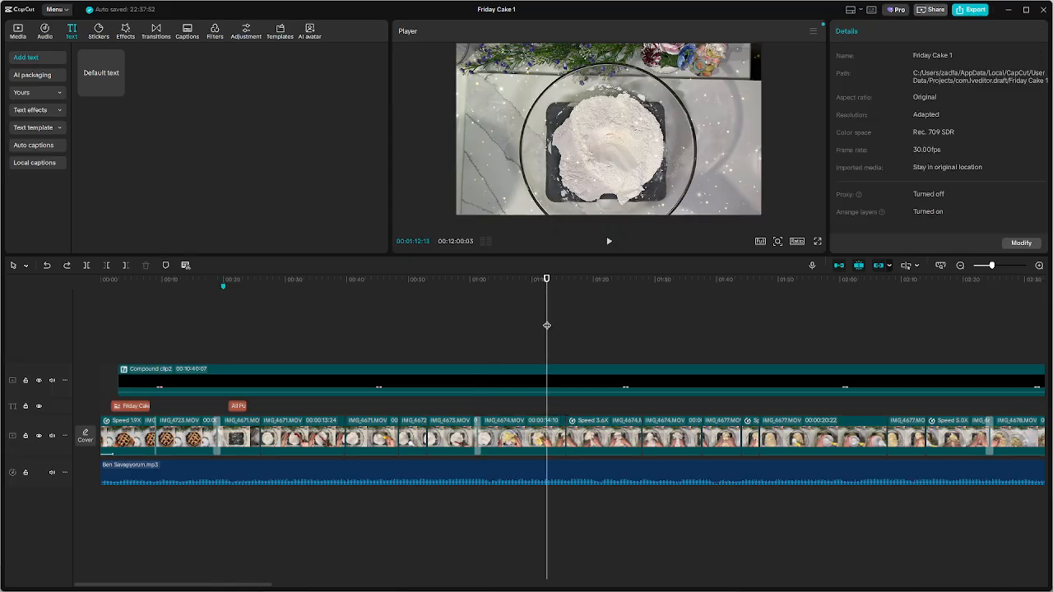
click(471, 329)
mouse_move(471, 329)
mouse_down()
mouse_move(489, 331)
mouse_move(478, 330)
mouse_up()
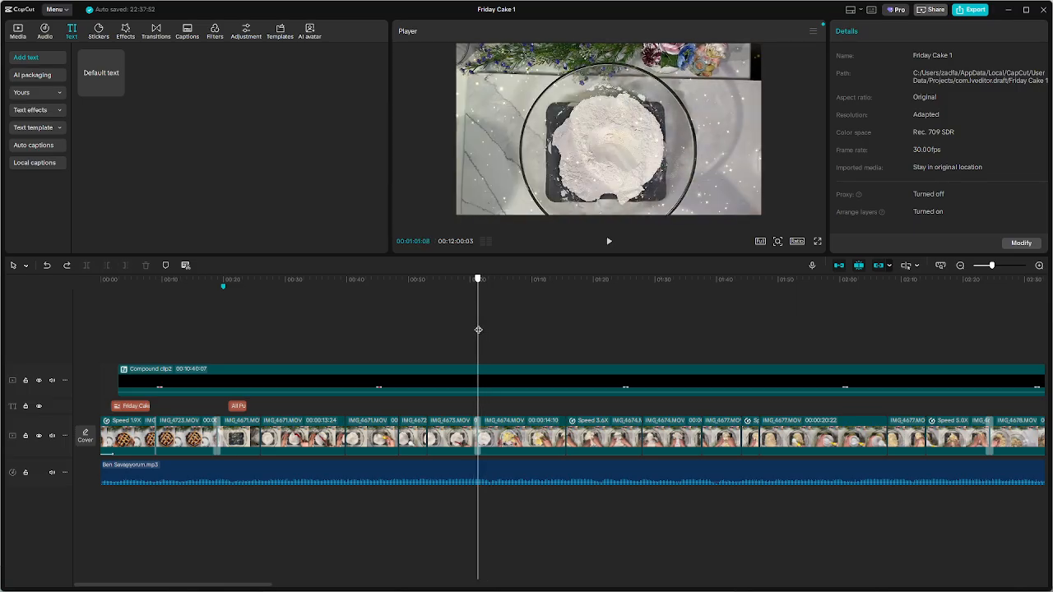
click(167, 267)
Paste the copied flour caption at 00:01:01:28, where the butter plate is in view
key(space)
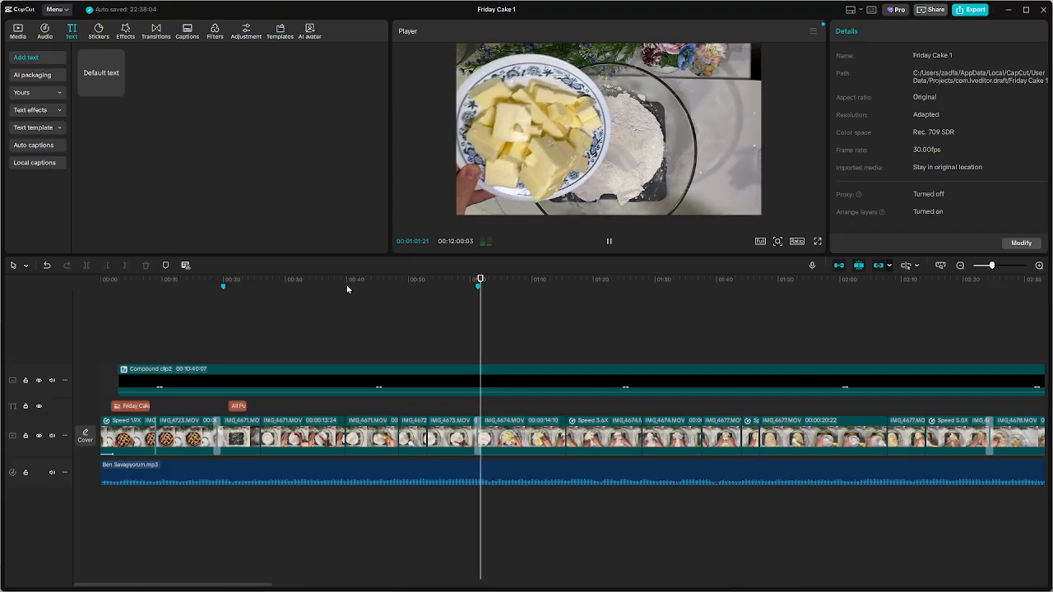
key(space)
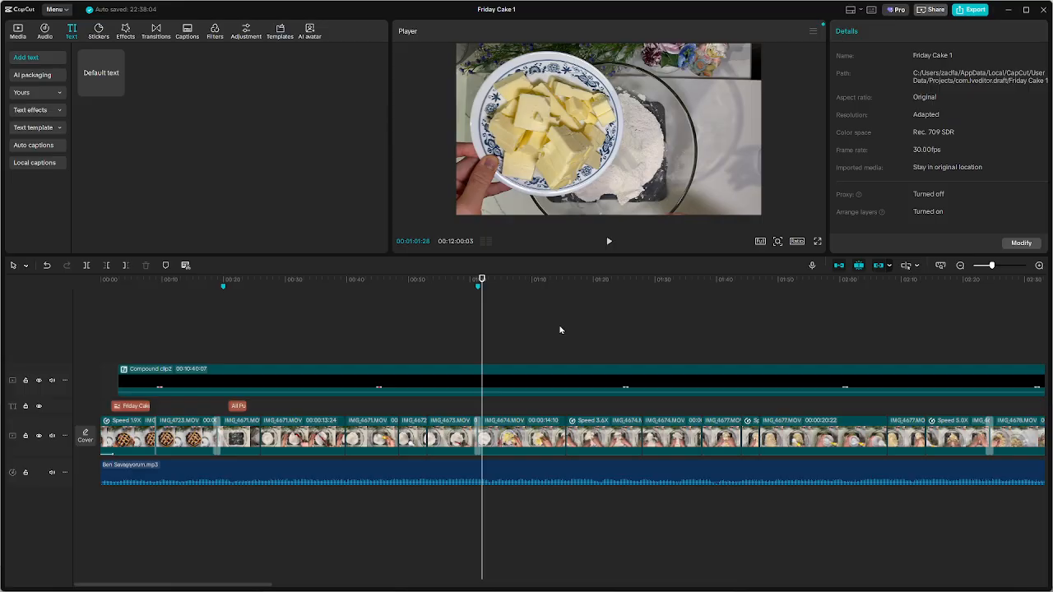
key(ctrl+v)
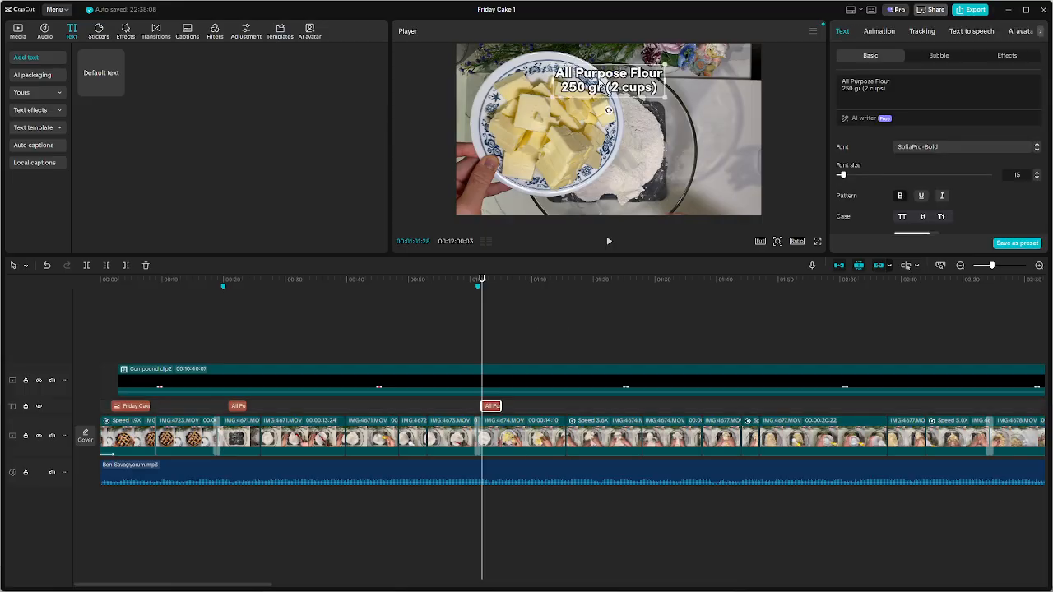
click(498, 379)
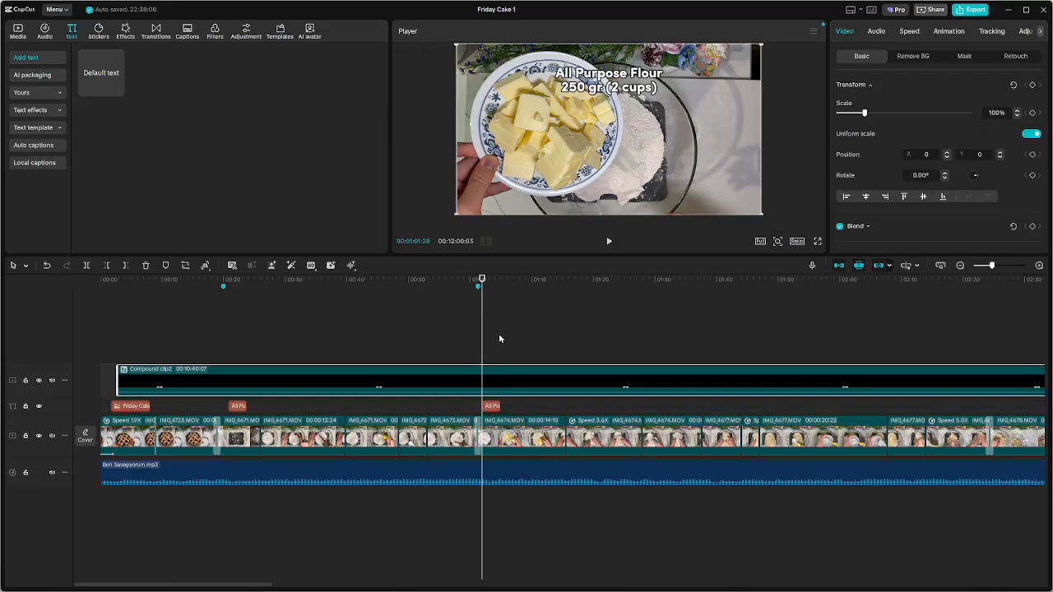
Replace the pasted caption's whole text with "butter"
click(494, 406)
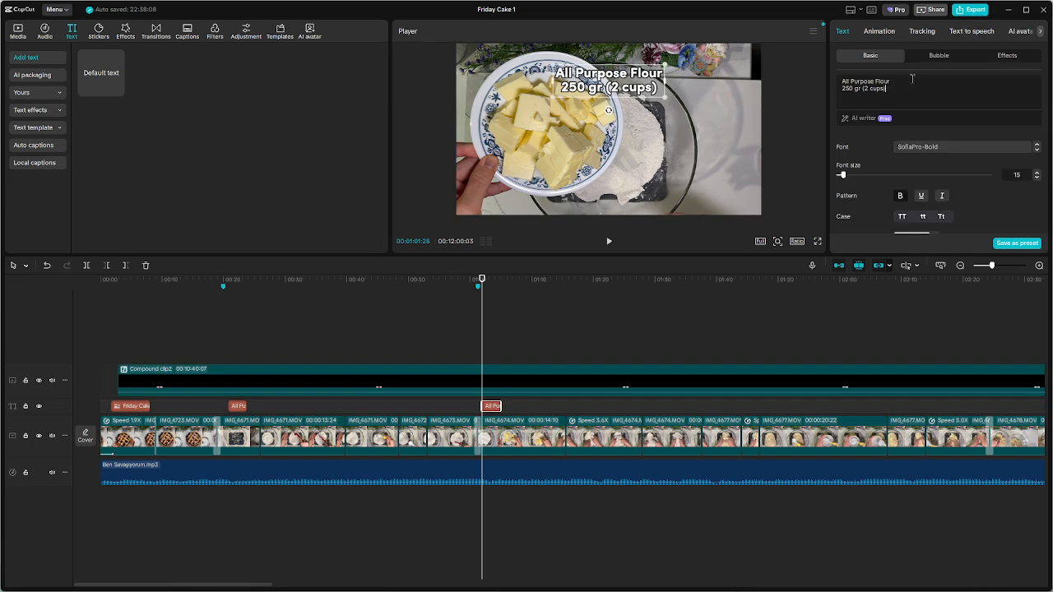
key(ctrl+a)
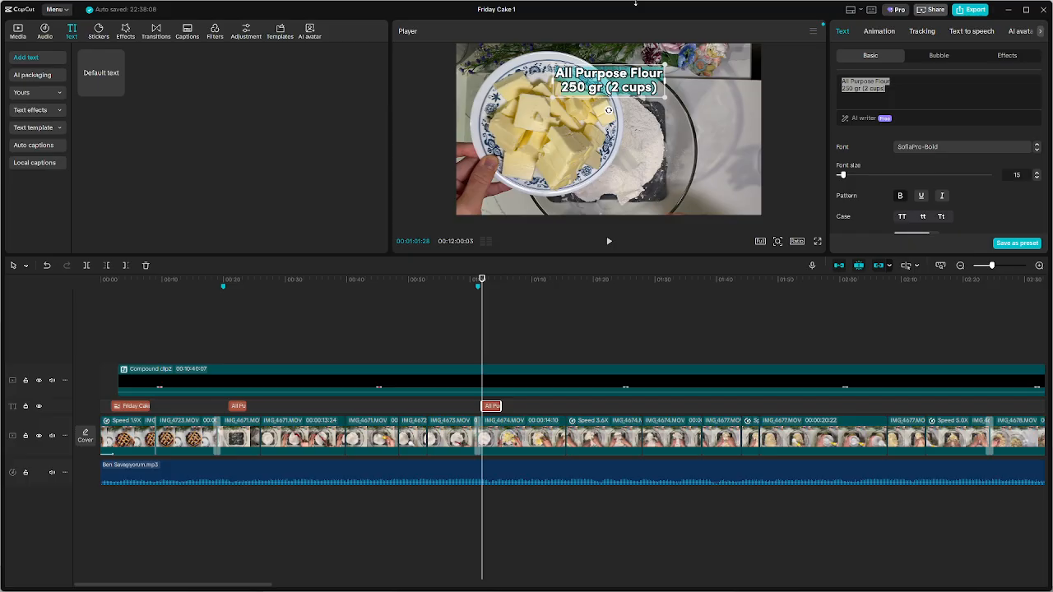
text(B)
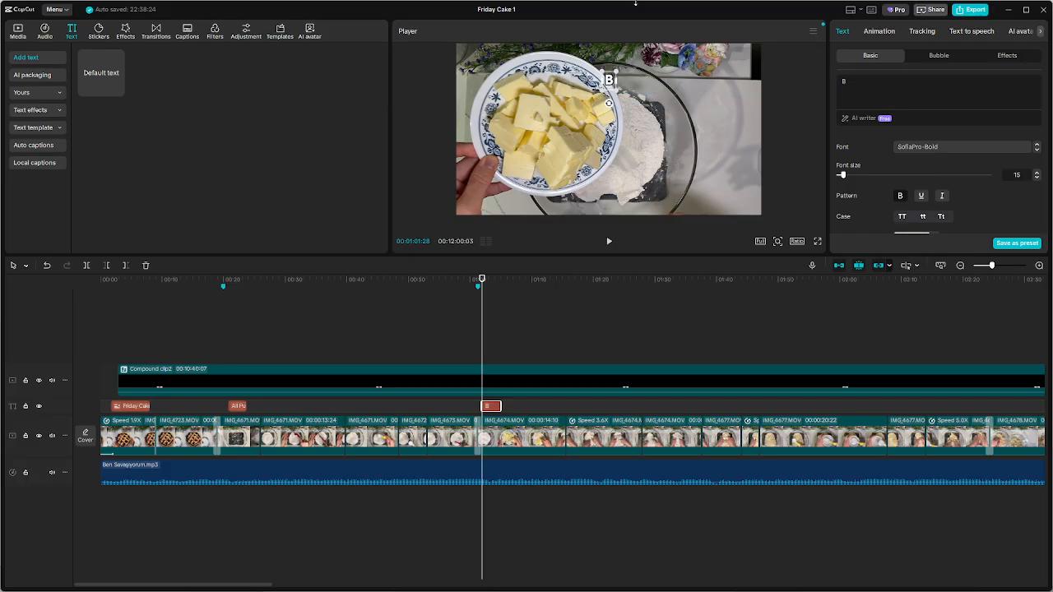
text(utter)
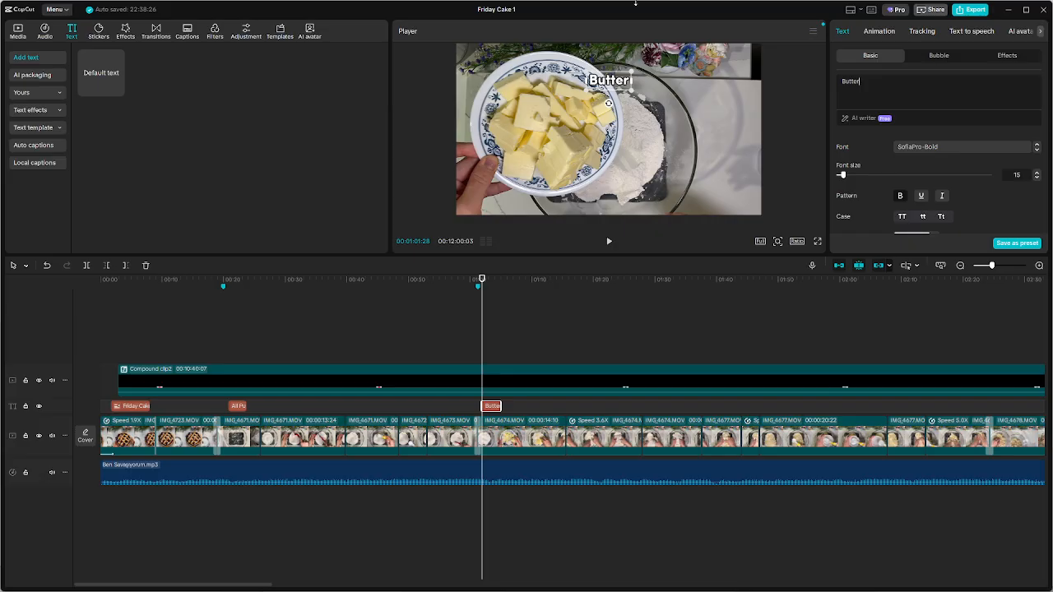
key(BackSpace)
key(BackSpace)
key(BackSpace)
key(BackSpace)
key(BackSpace)
key(BackSpace)
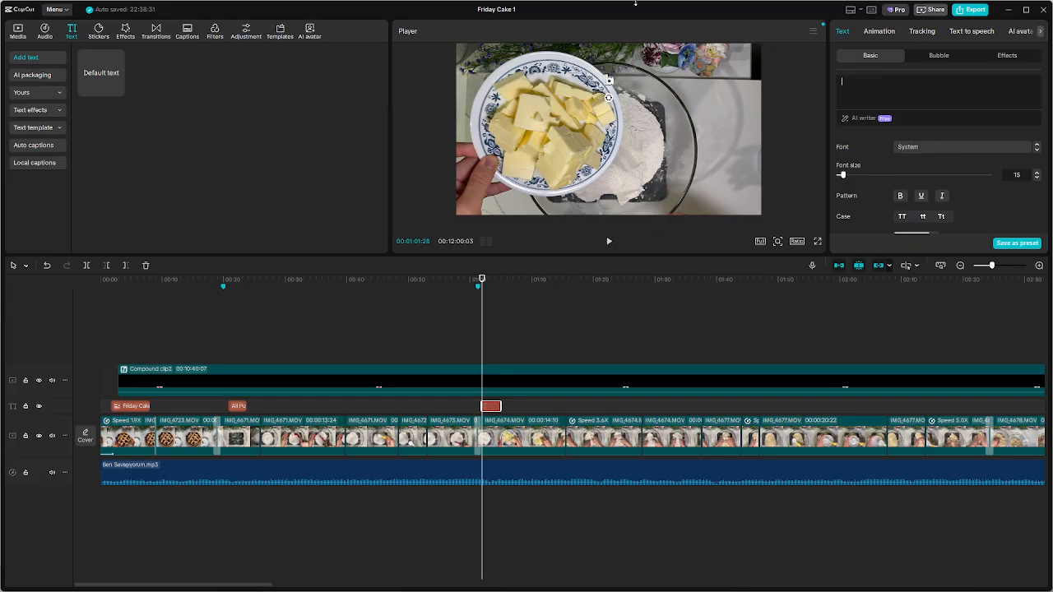
text(butter)
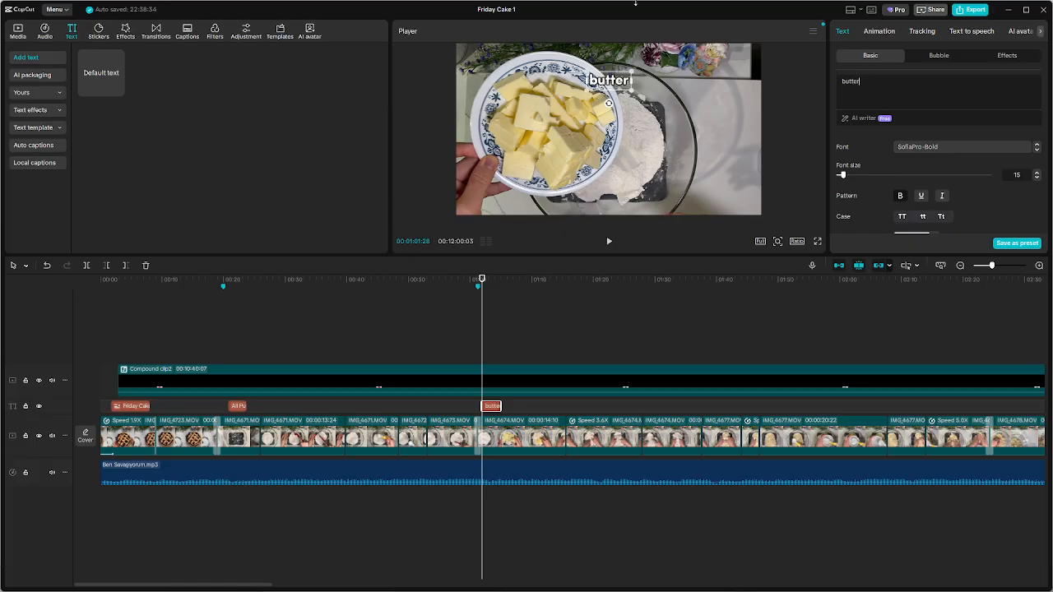
Add a second line to the butter caption with the amount "120 gr (1/2"
key(Return)
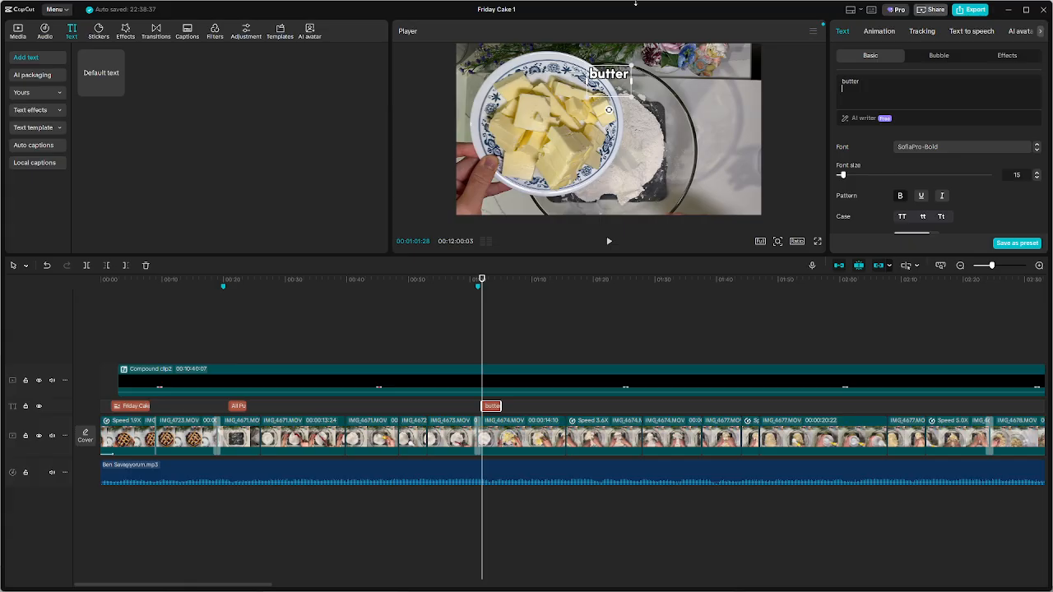
text(120)
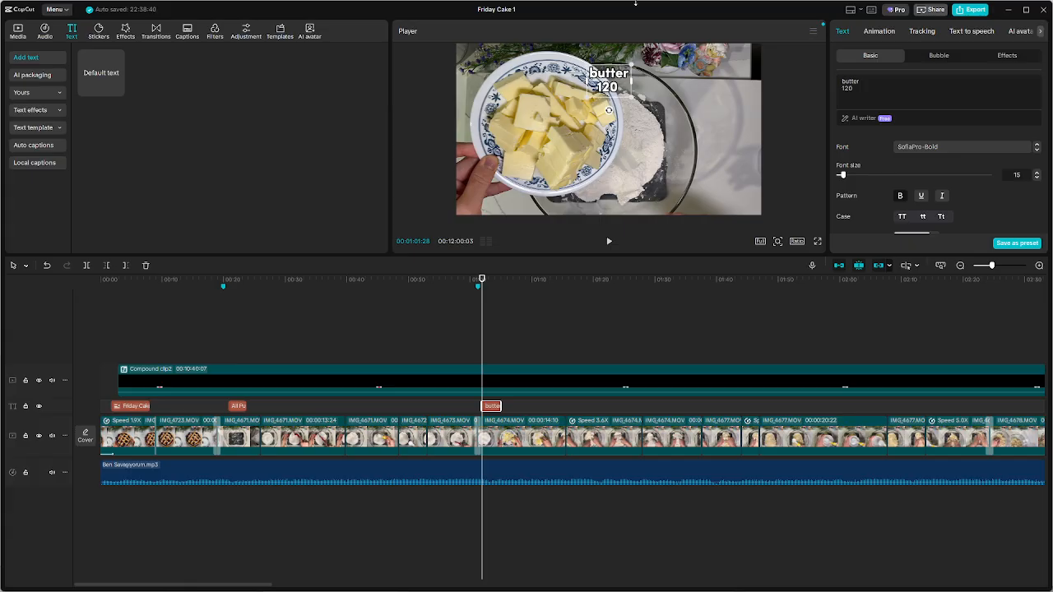
text( gr ()
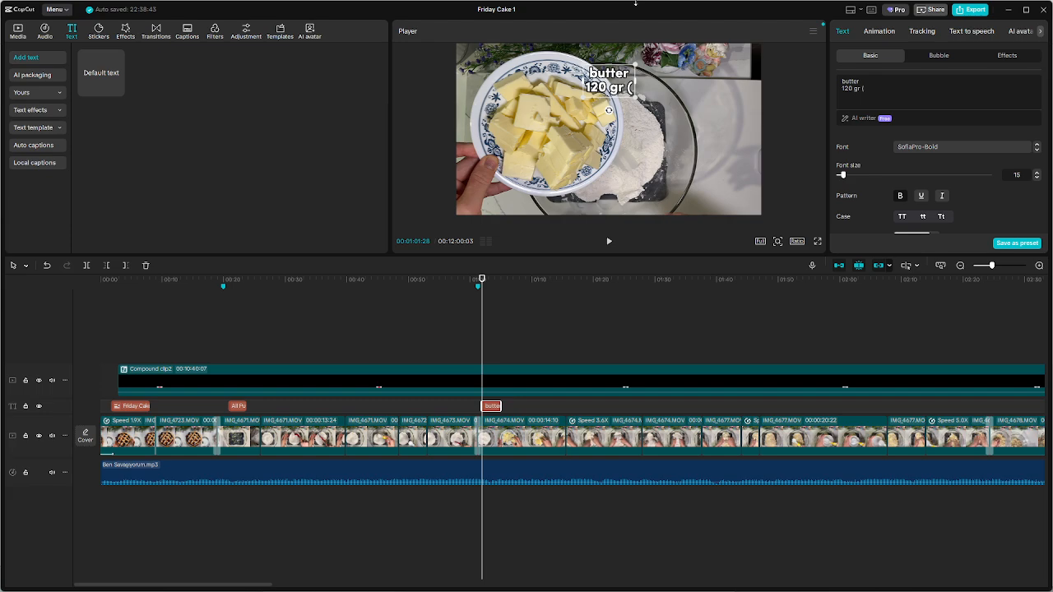
text(1/)
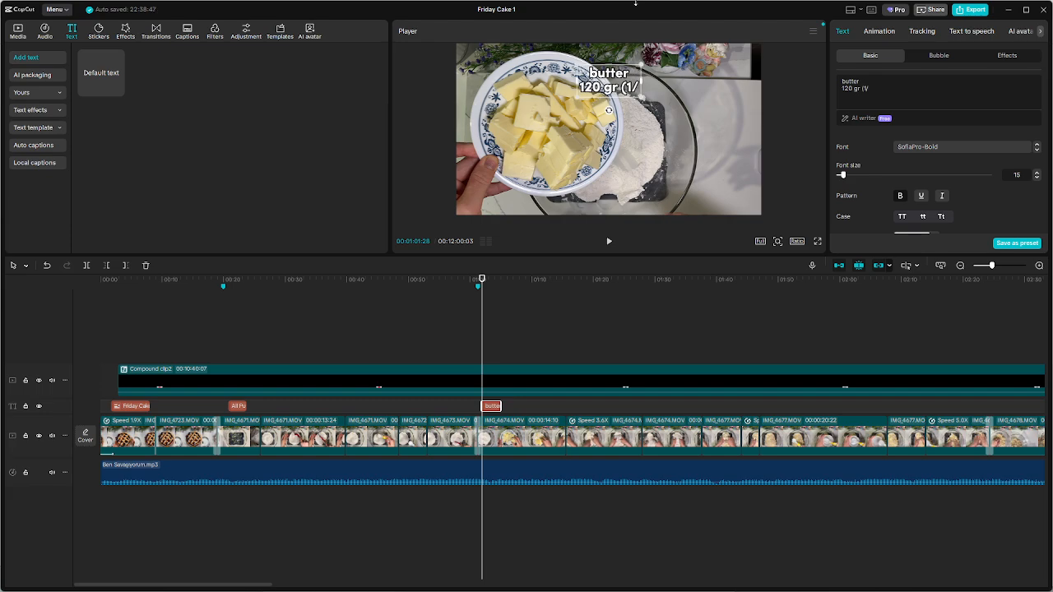
text(2)
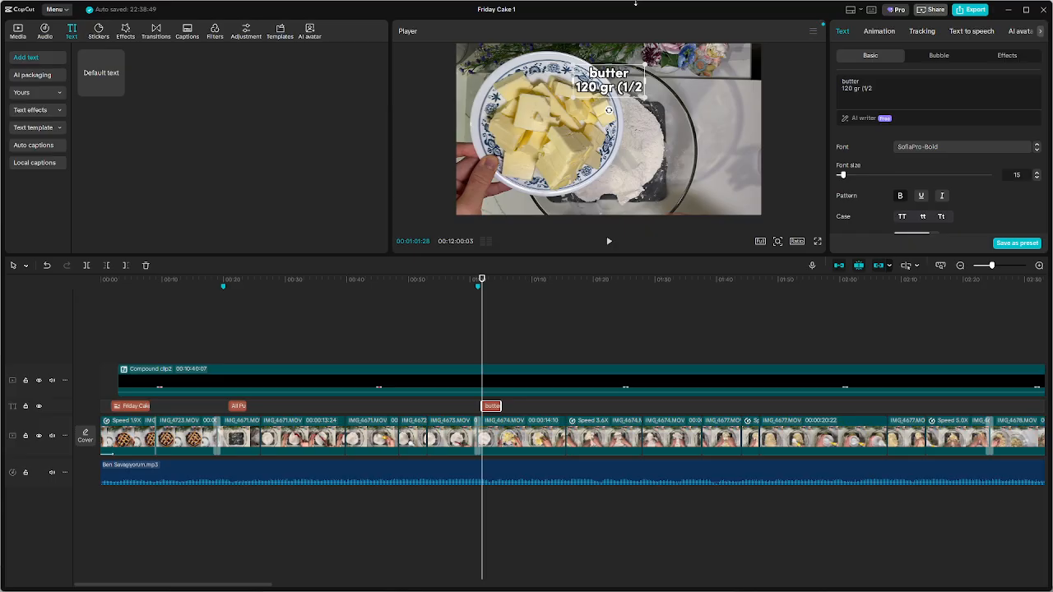
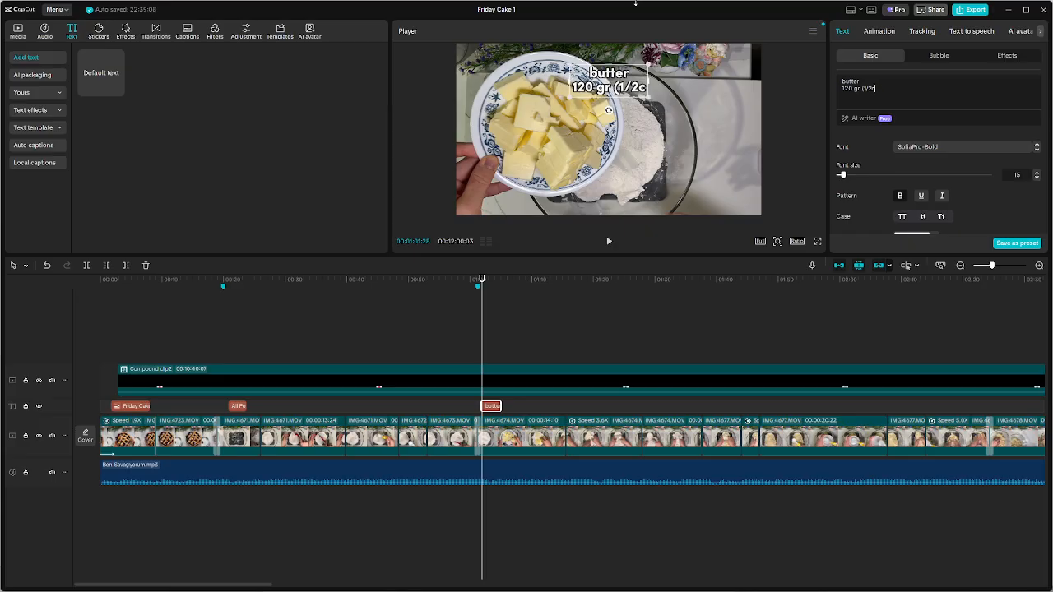
Complete the amount line of the butter caption with "cups)"
text(cup)
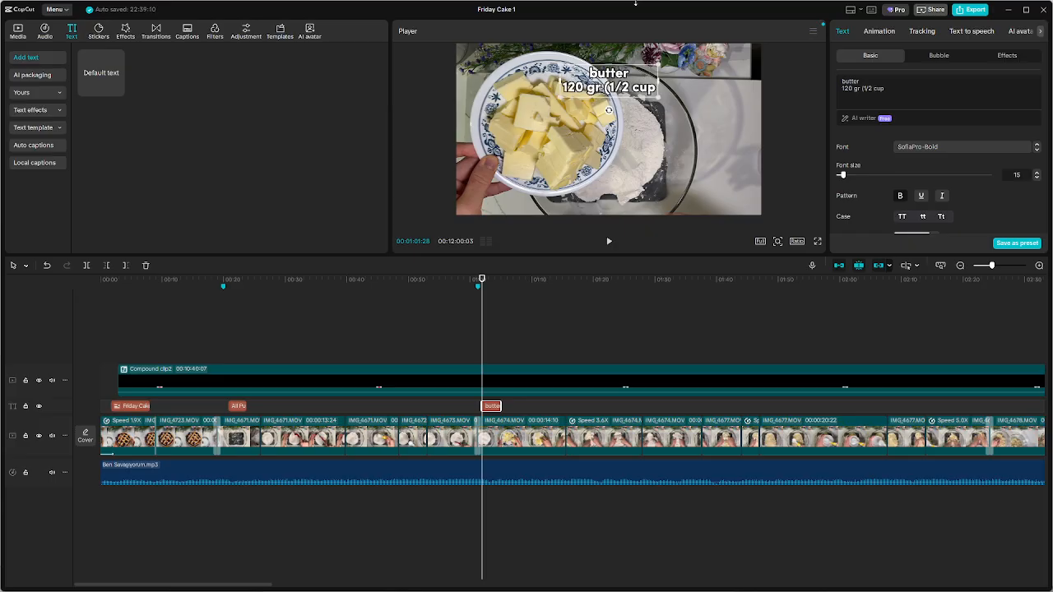
text(s))
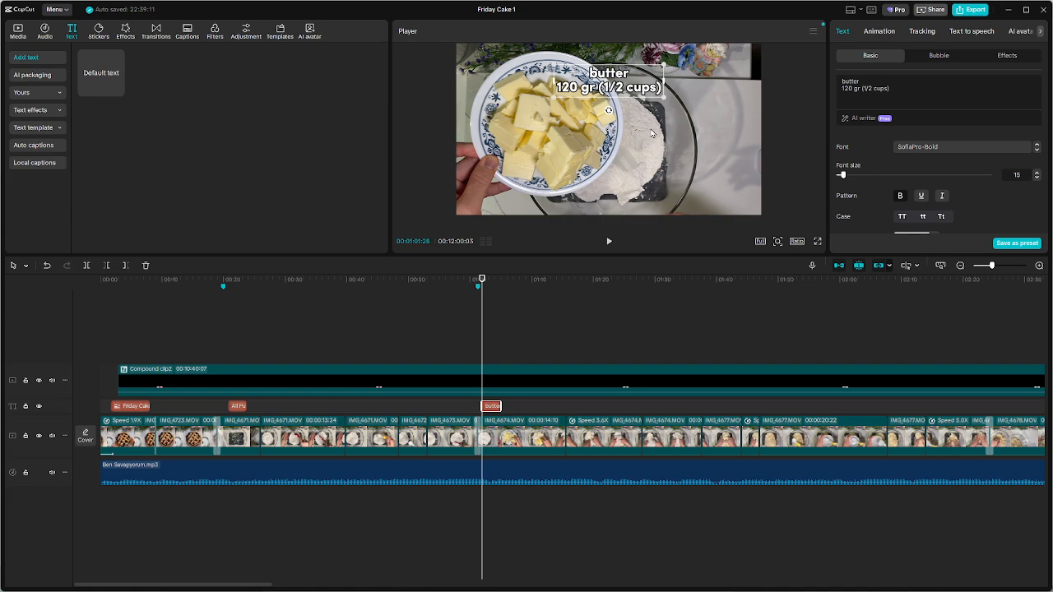
click(917, 89)
click(707, 100)
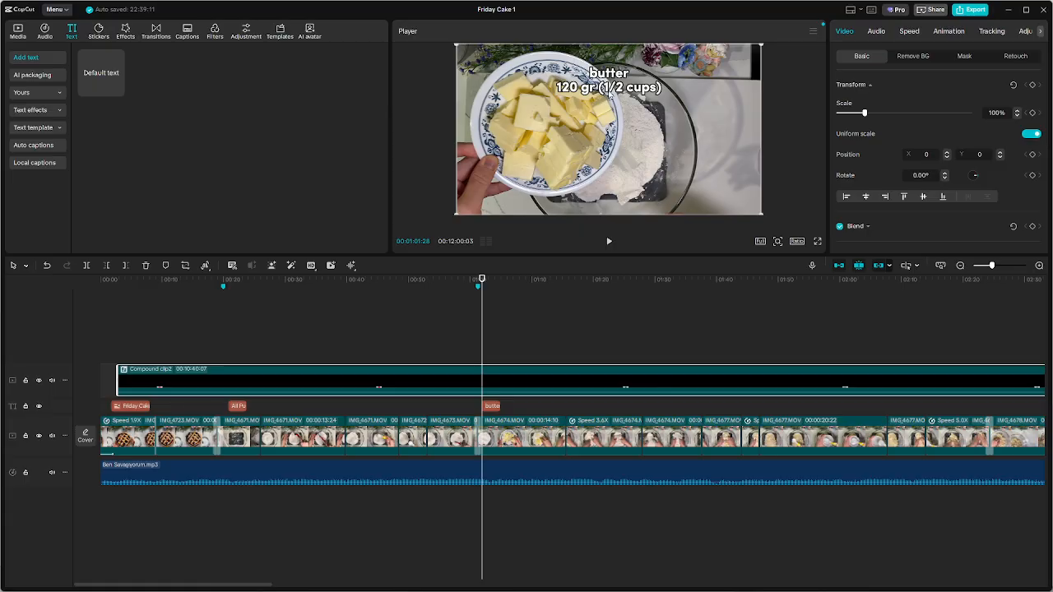
Change "cups" to "cup" in the butter caption's amount line and reselect the caption
click(492, 406)
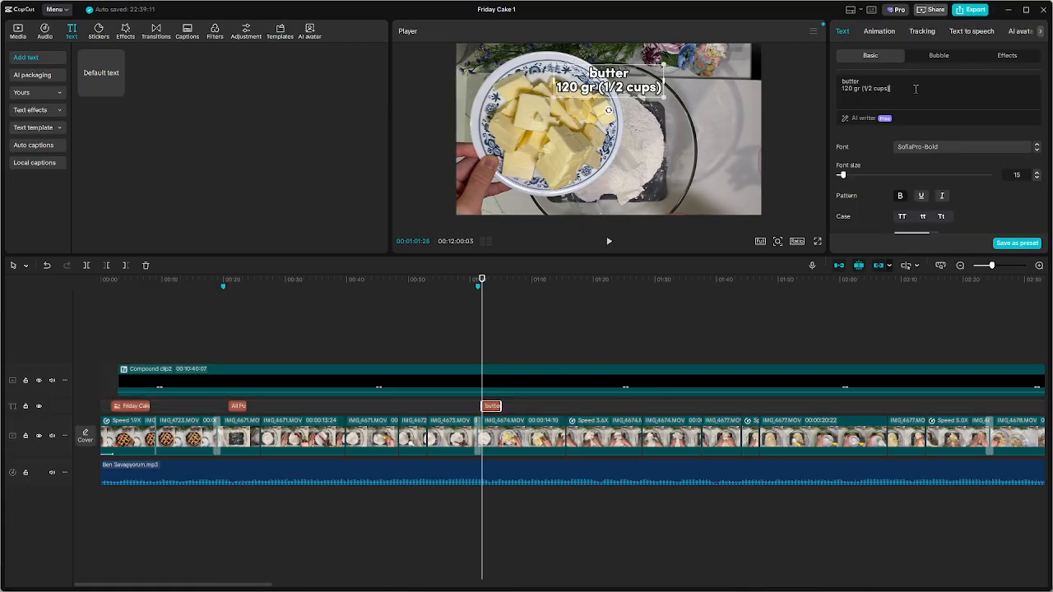
key(BackSpace)
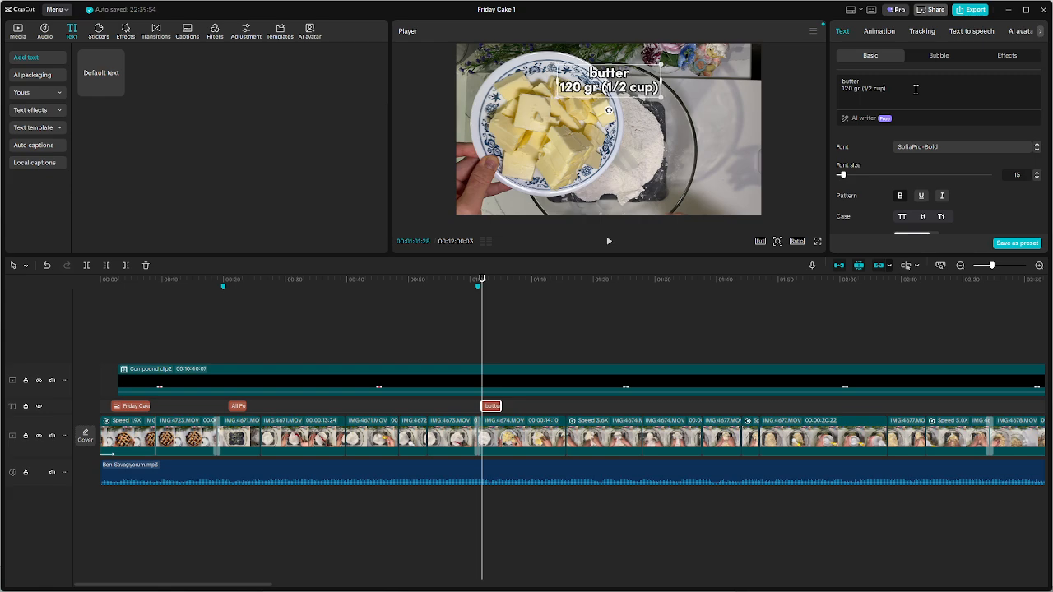
click(695, 143)
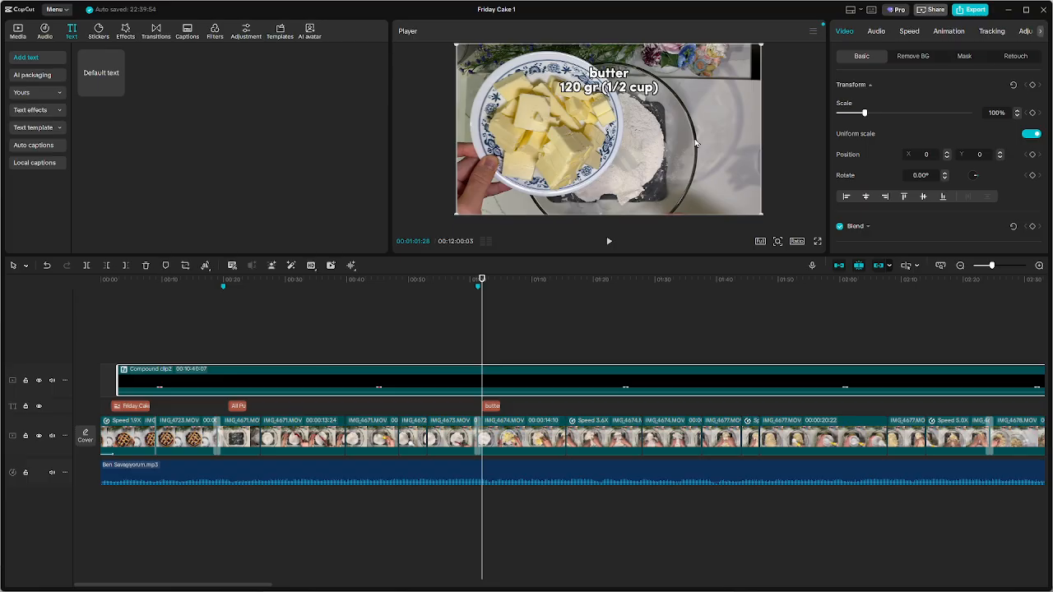
click(493, 407)
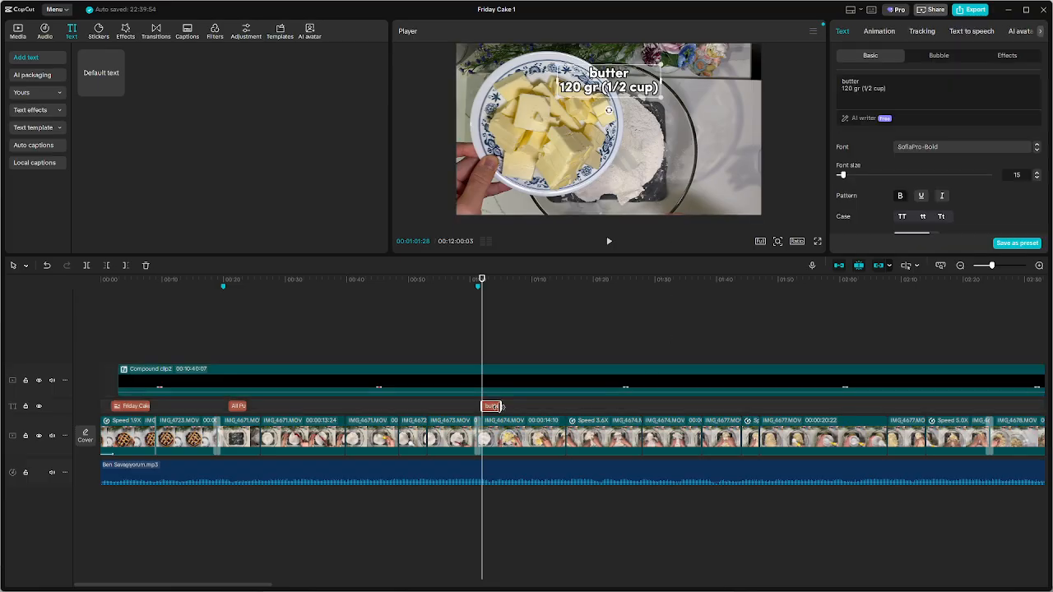
Review the footage after the butter caption to find the clip where water is spooned into the dough
scroll(658, 400, down, 2)
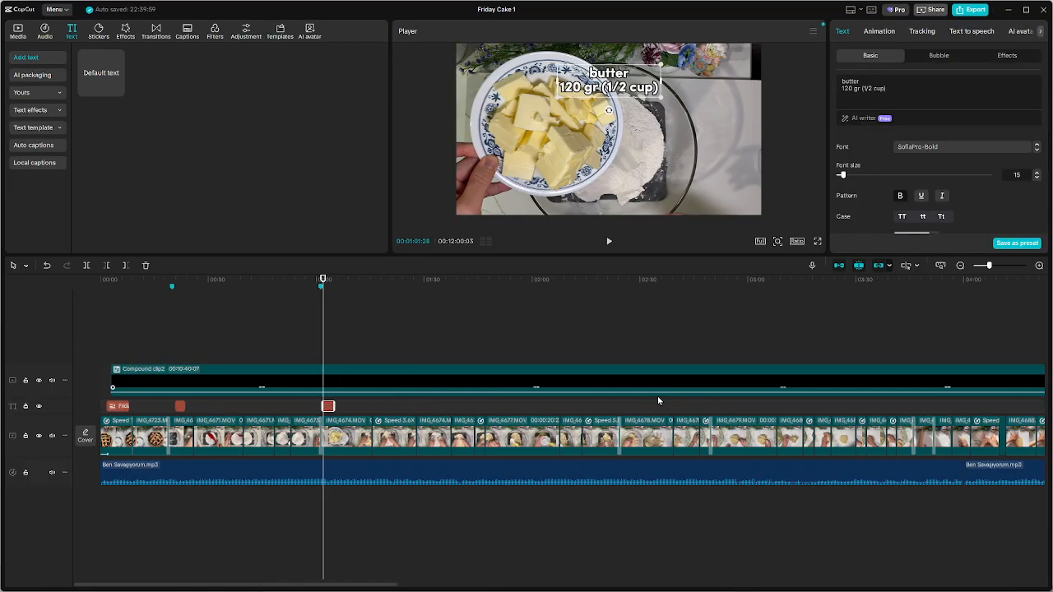
click(374, 320)
click(373, 320)
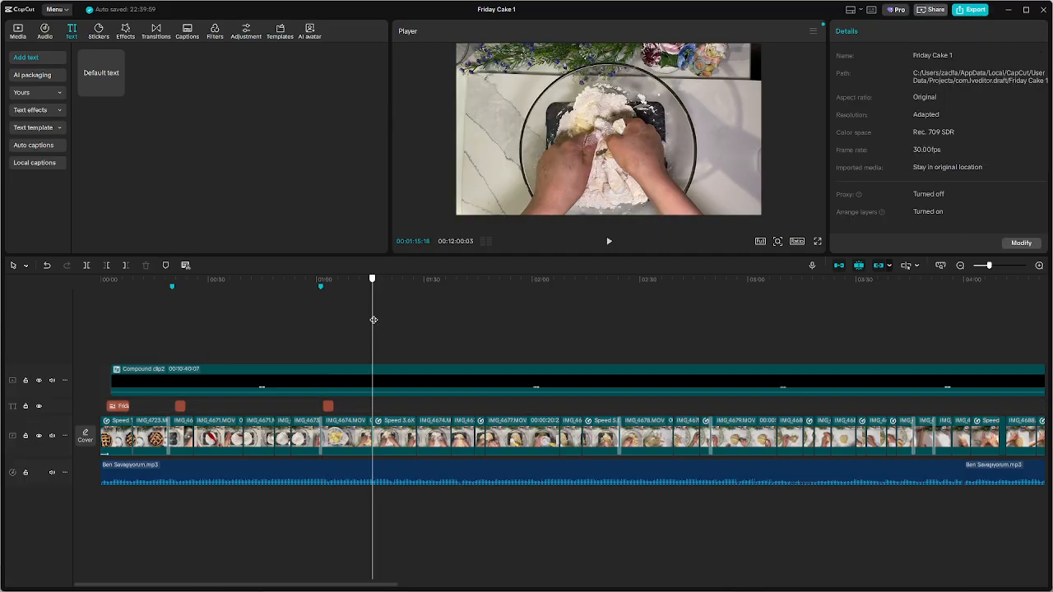
drag(374, 321, 488, 338)
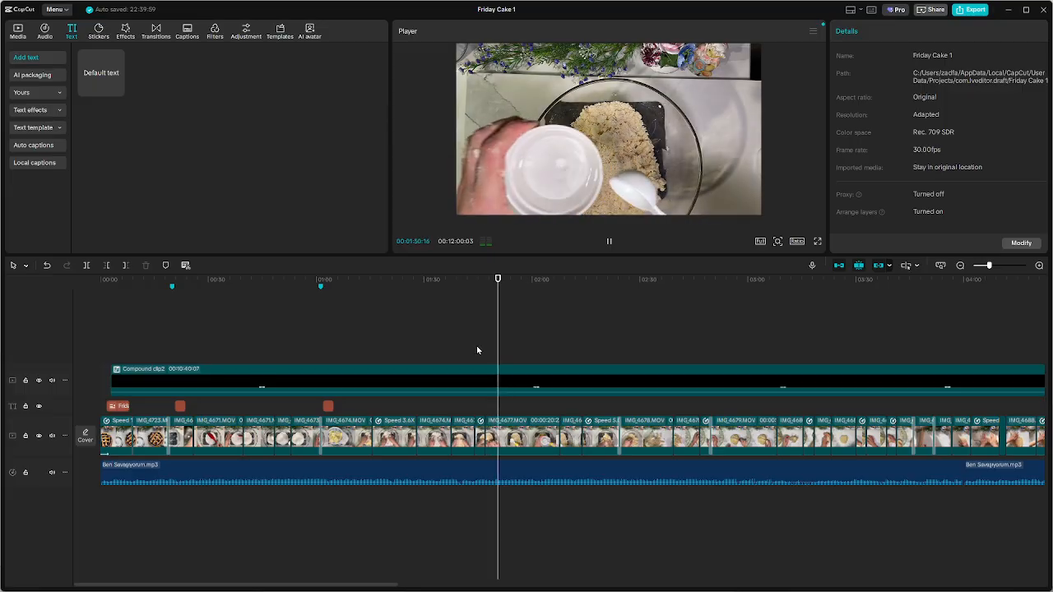
key(space)
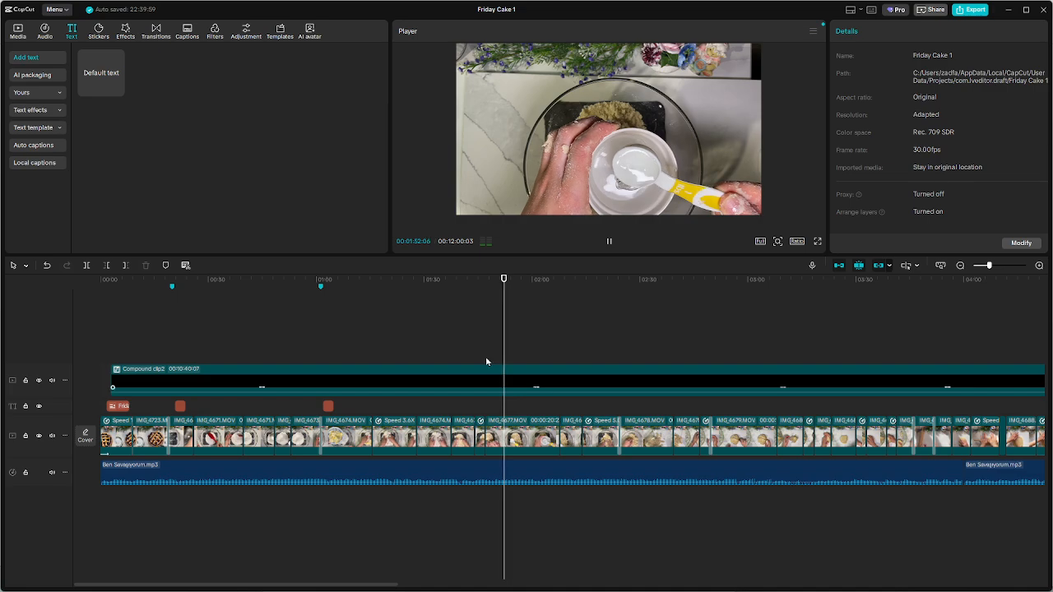
click(482, 332)
key(space)
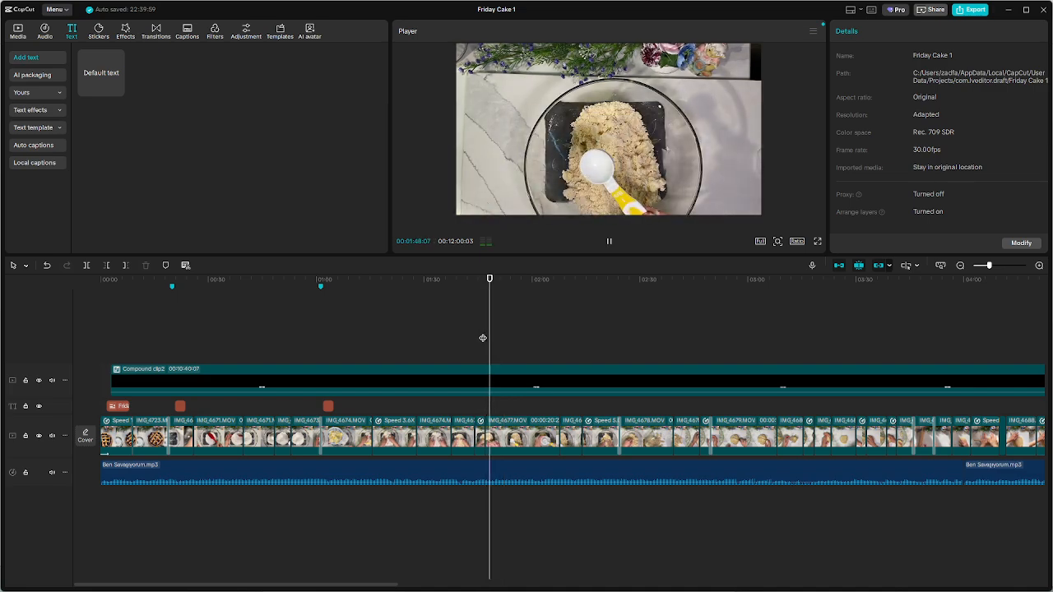
key(space)
Trim the start of the water-adding clip up to 00:01:49:08, just before the spoon reaches the water cup
scroll(514, 442, up, 3)
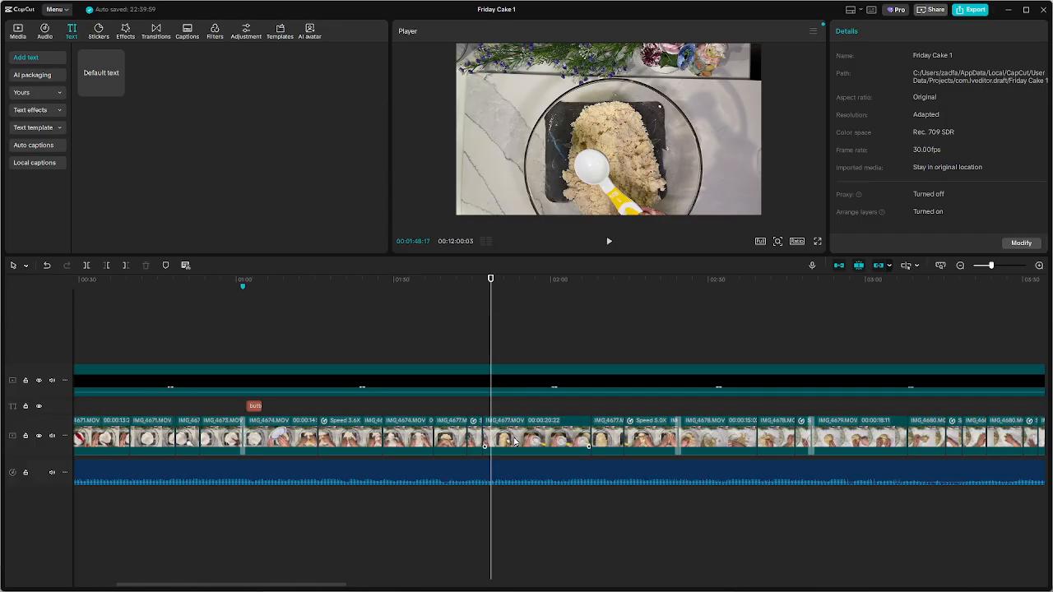
key(space)
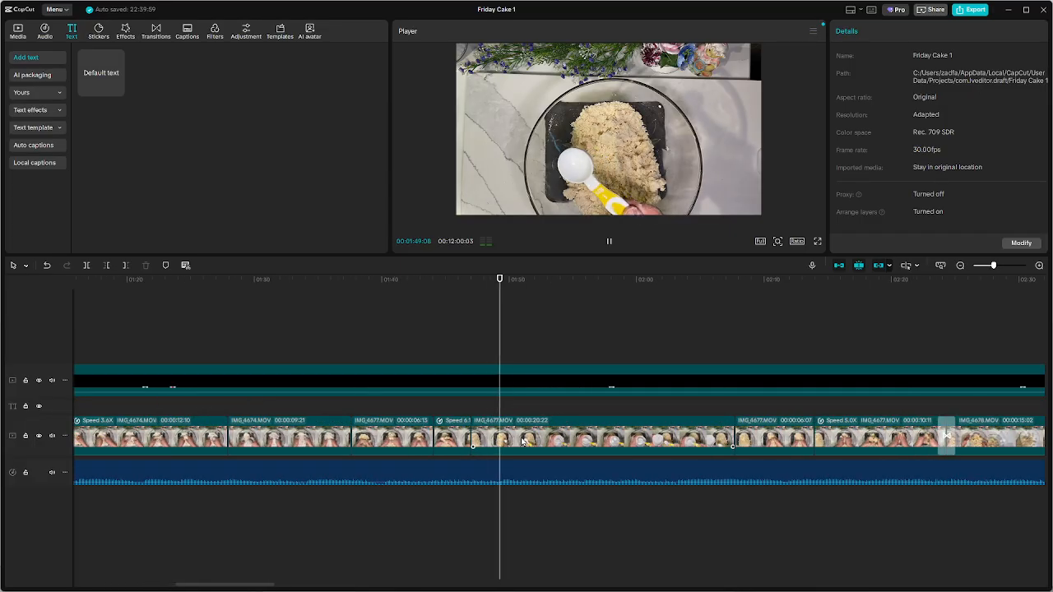
key(space)
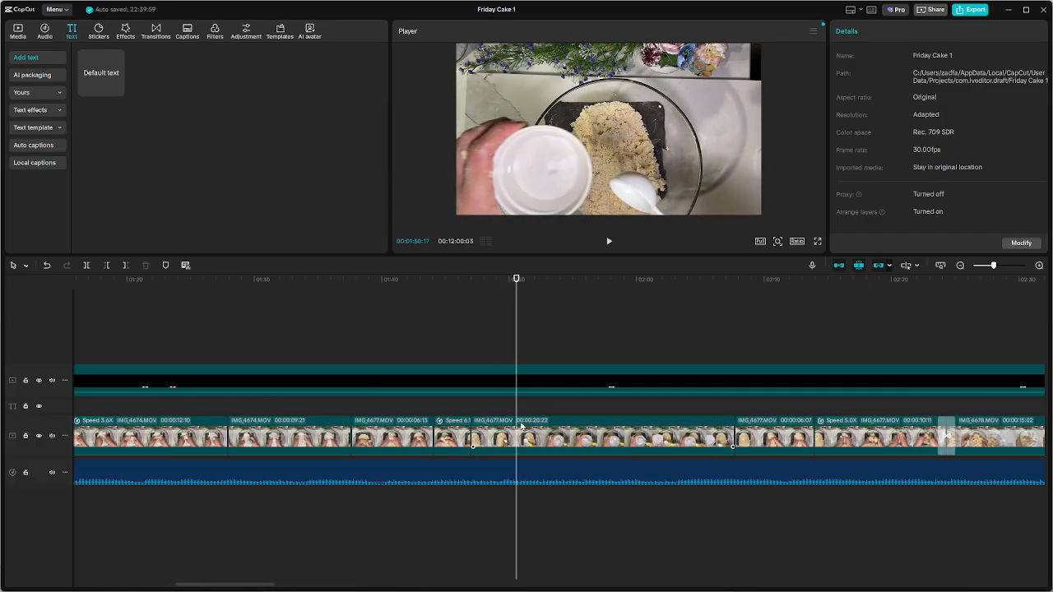
drag(517, 407, 499, 408)
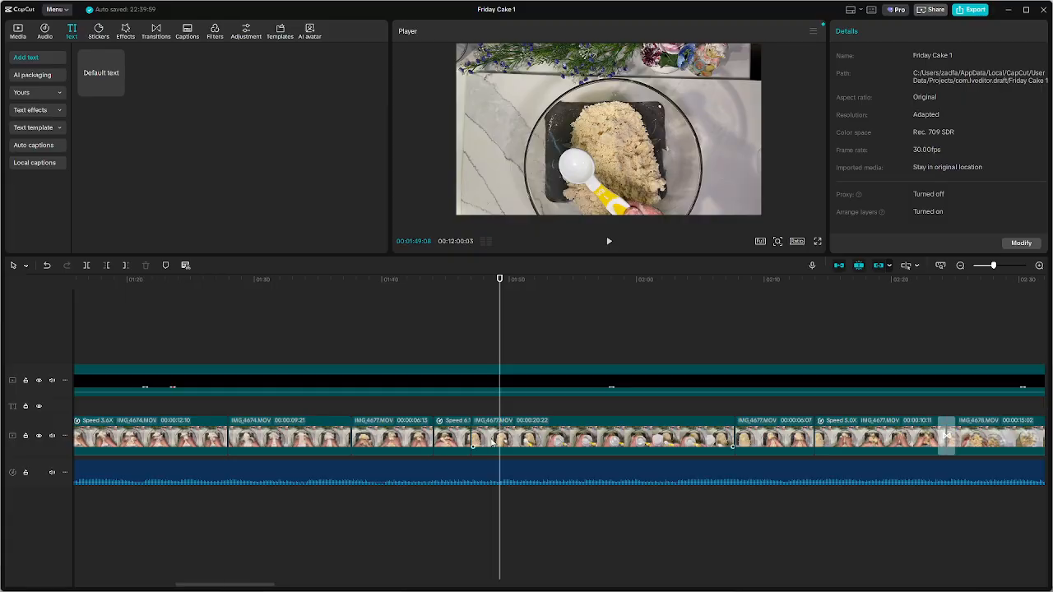
click(492, 443)
key(q)
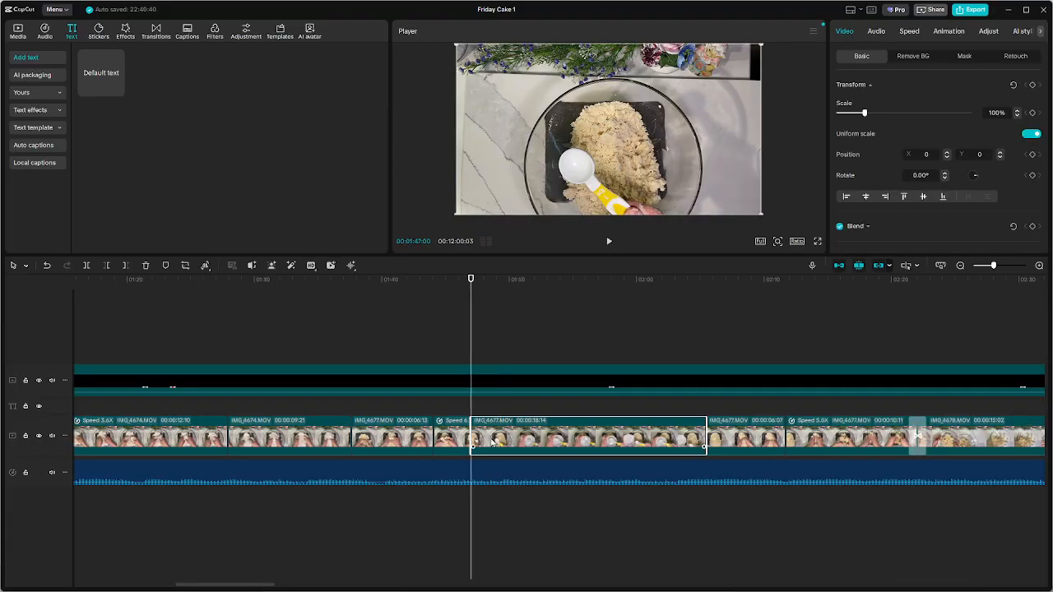
Play the trimmed clip and paste the copied butter caption at 00:01:48:01, where the white spoon is in view
click(456, 406)
key(space)
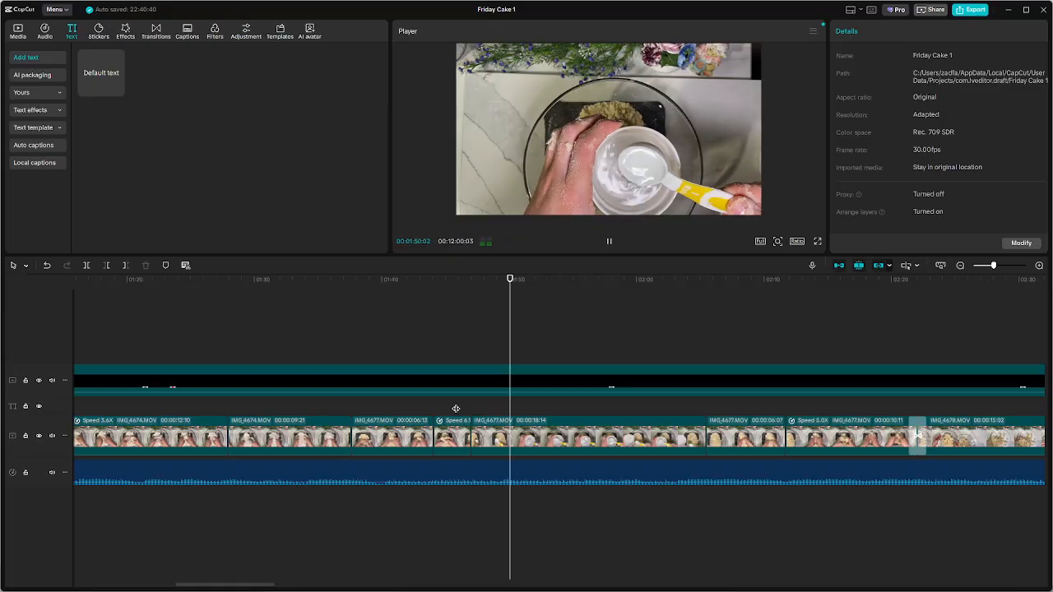
key(space)
drag(518, 337, 485, 341)
key(ctrl+v)
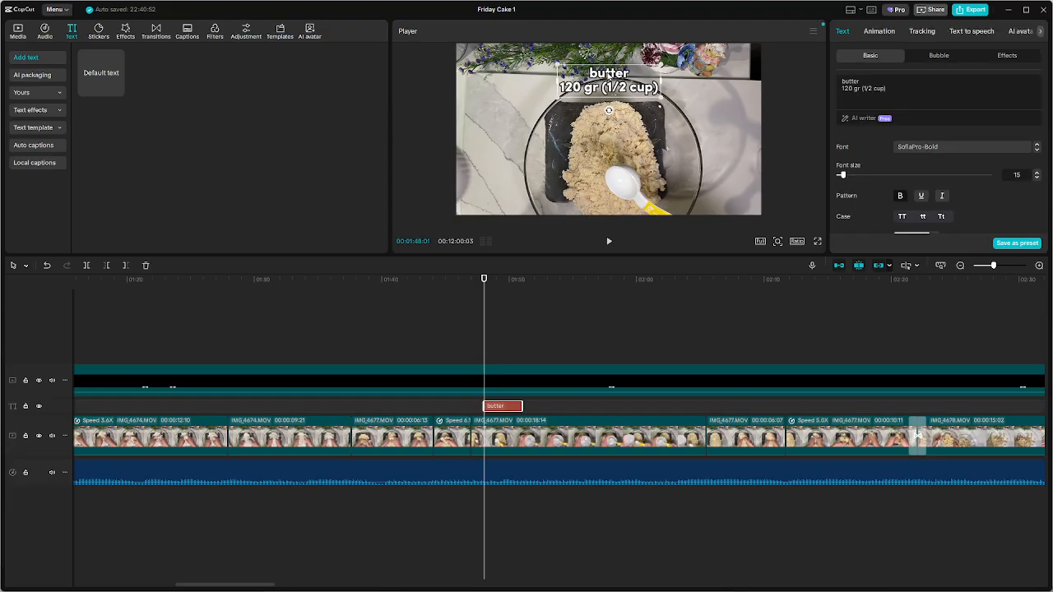
Replace the first line of the pasted caption with "cold water"
click(609, 76)
click(507, 410)
double_click(896, 83)
text(cold)
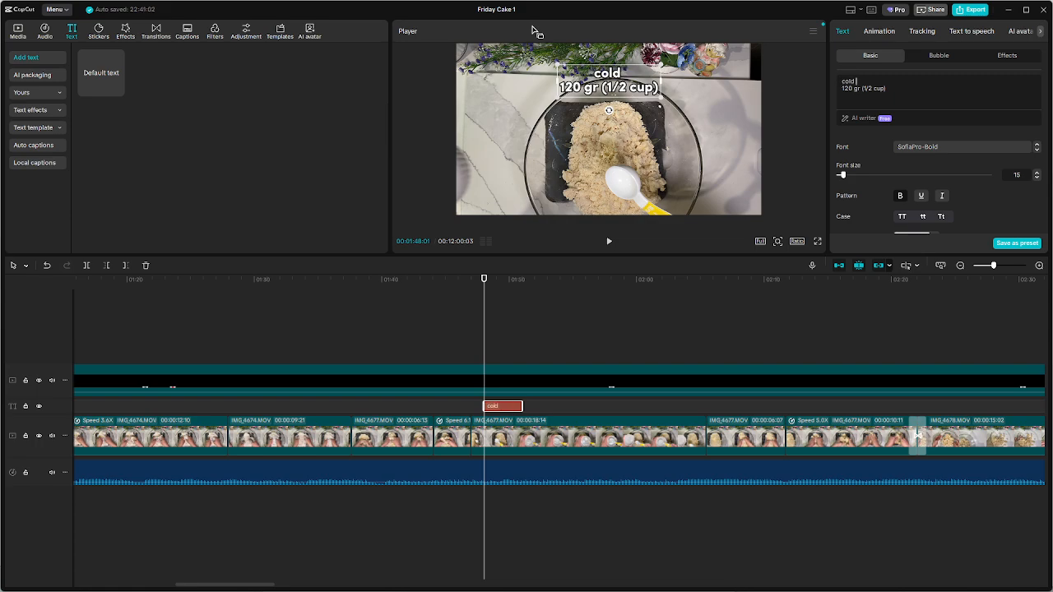
text( water)
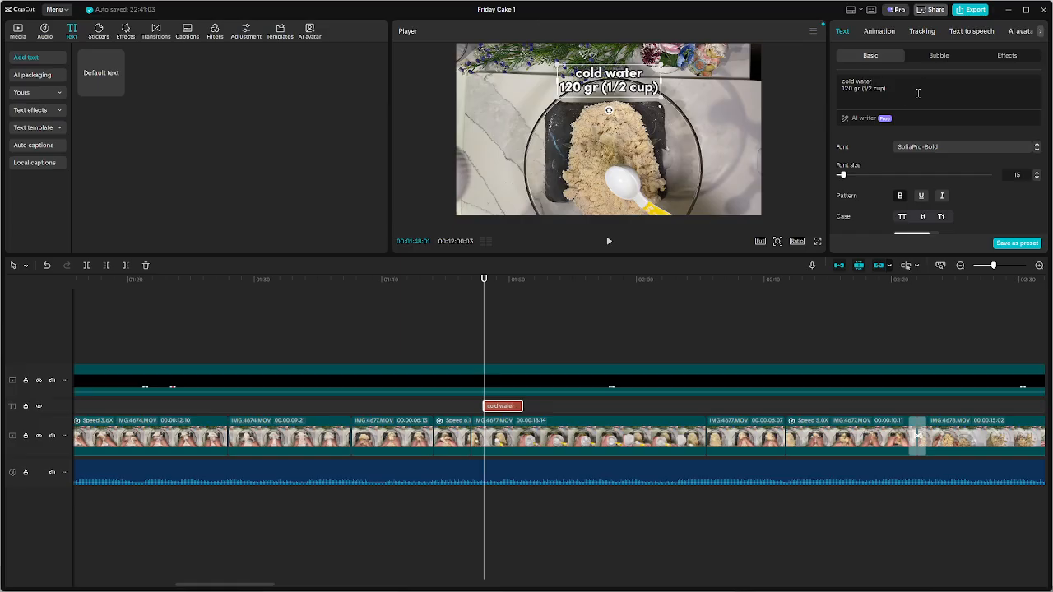
Replace the cold water caption's amount line with "2 table spoon"
key(ctrl+a)
text(2)
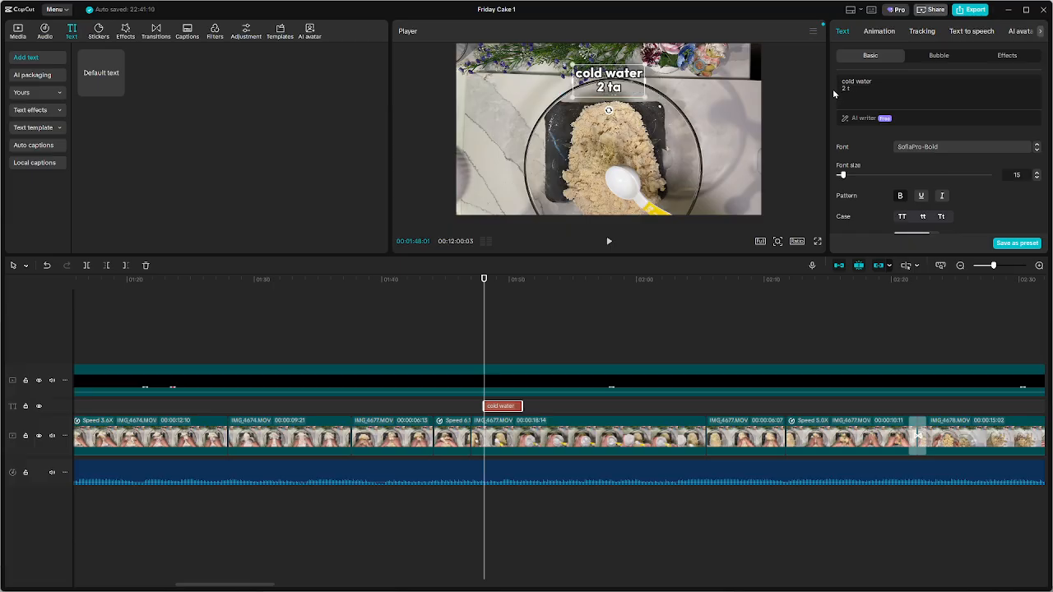
text( table spoon)
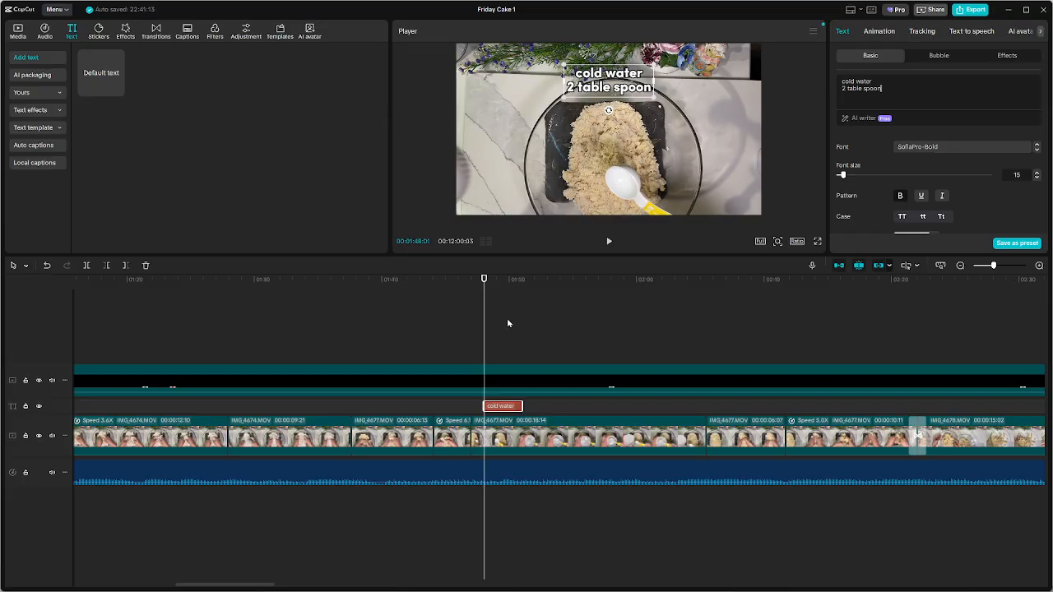
Play on from the cold water caption and skim the rest of the footage for the next ingredient being added
key(space)
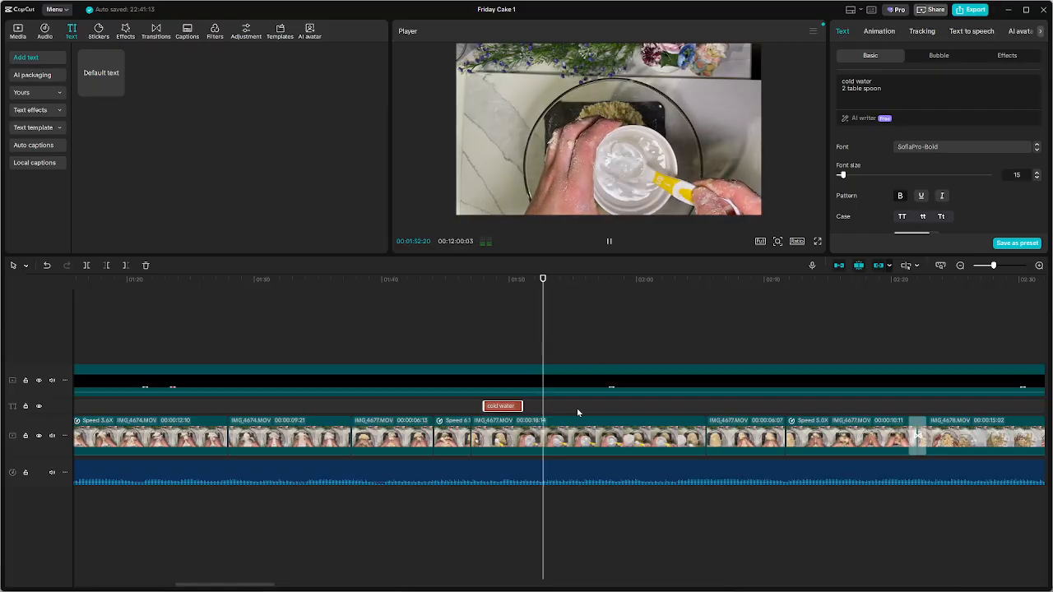
ctrl+scroll(578, 411, down, 1)
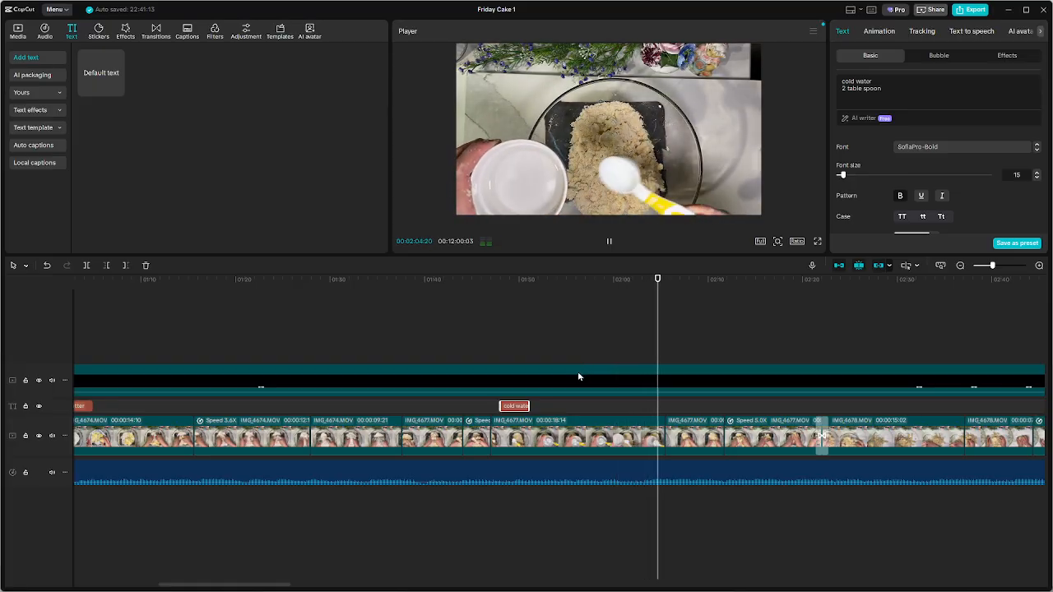
scroll(708, 393, down, 2)
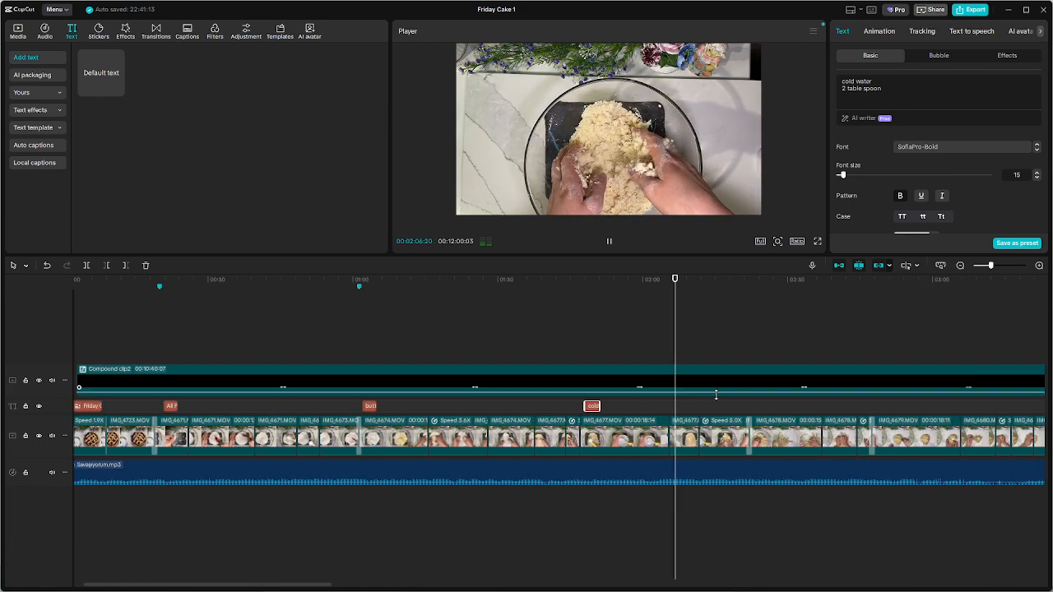
scroll(745, 404, down, 1)
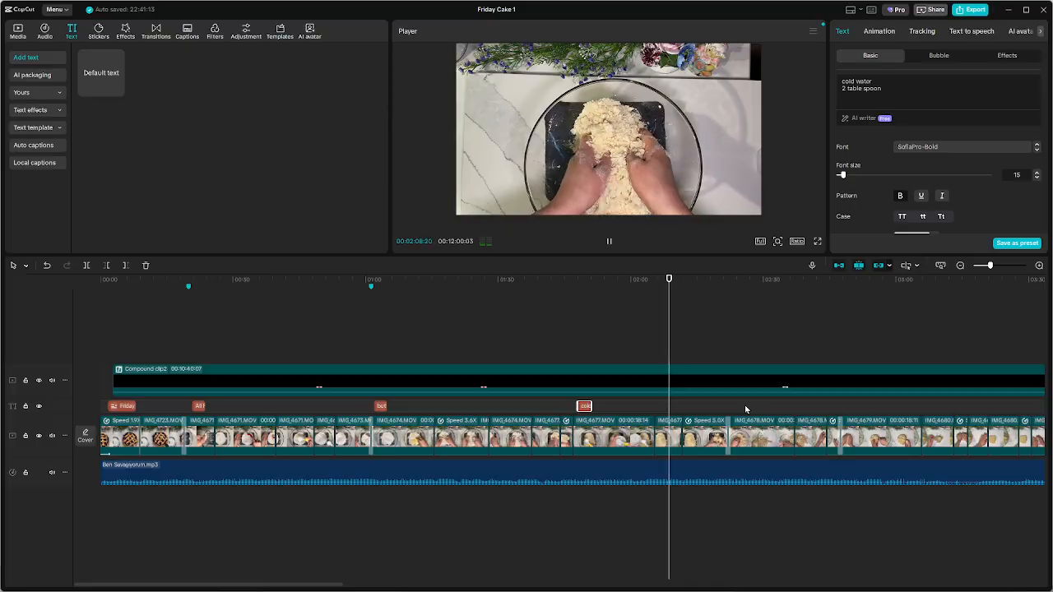
scroll(746, 409, down, 2)
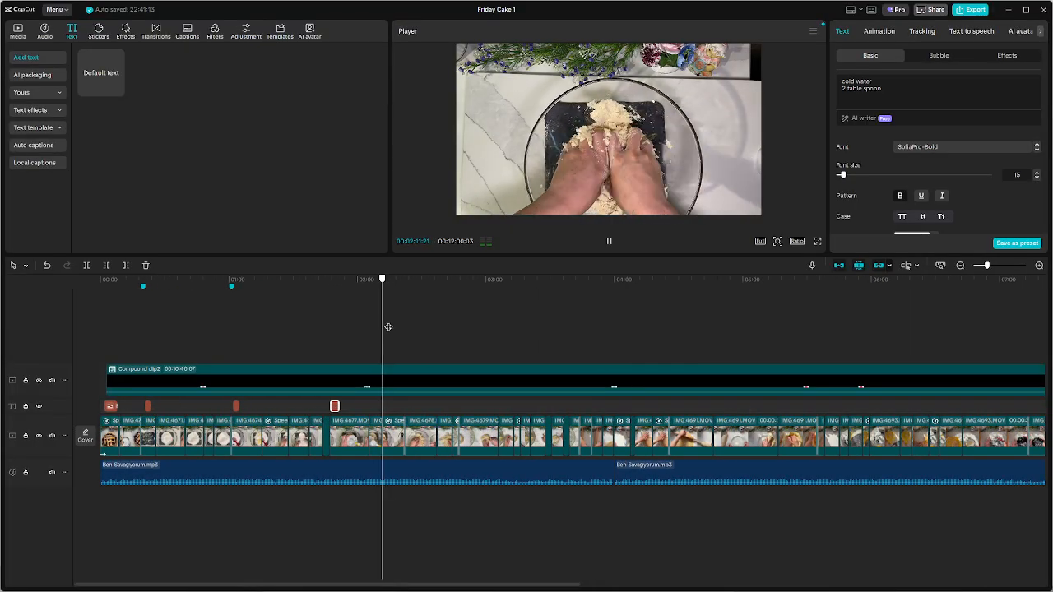
drag(388, 327, 835, 349)
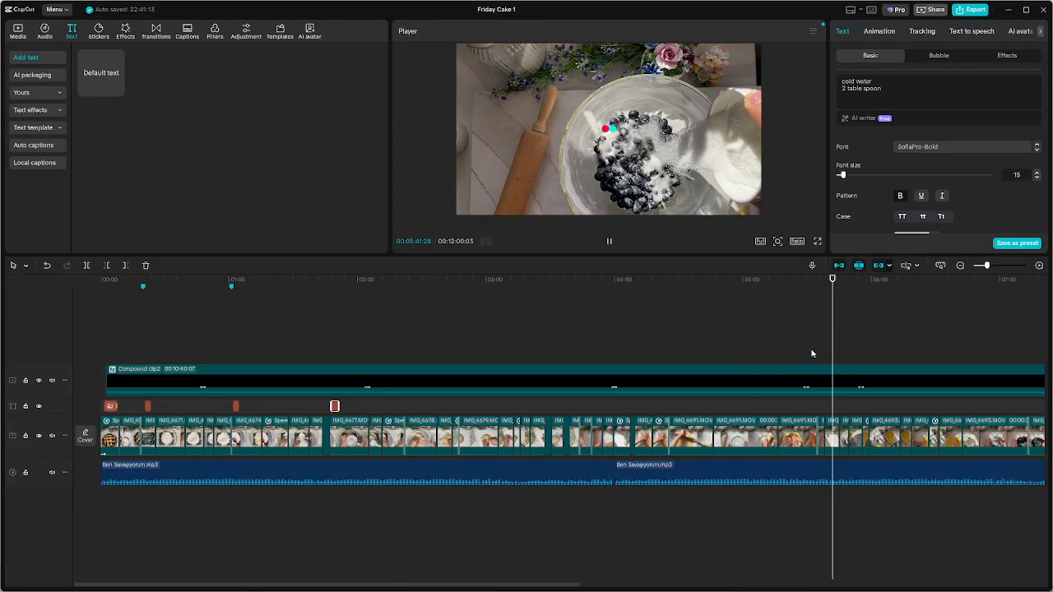
ctrl+scroll(787, 368, down, 4)
key(space)
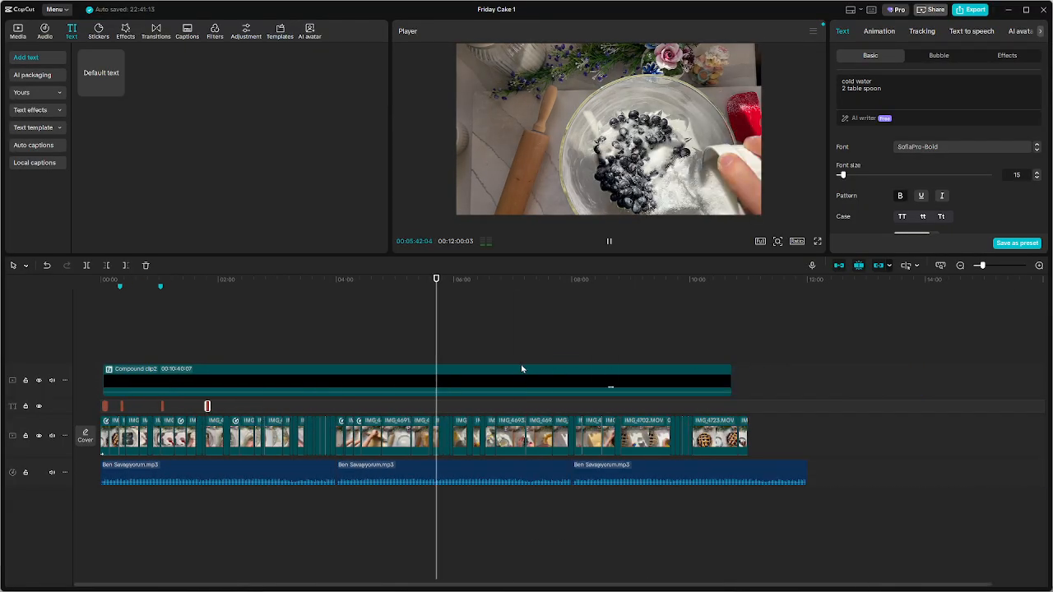
Find where the bowl of blueberries enters the footage and paste the copied butter caption at 00:05:35:29
click(390, 339)
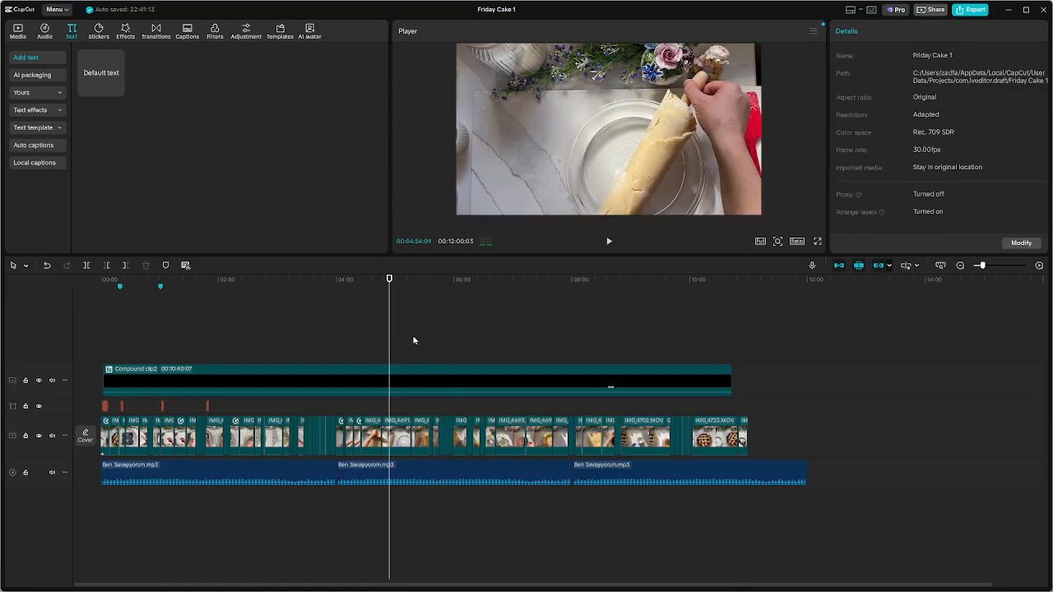
click(415, 339)
key(space)
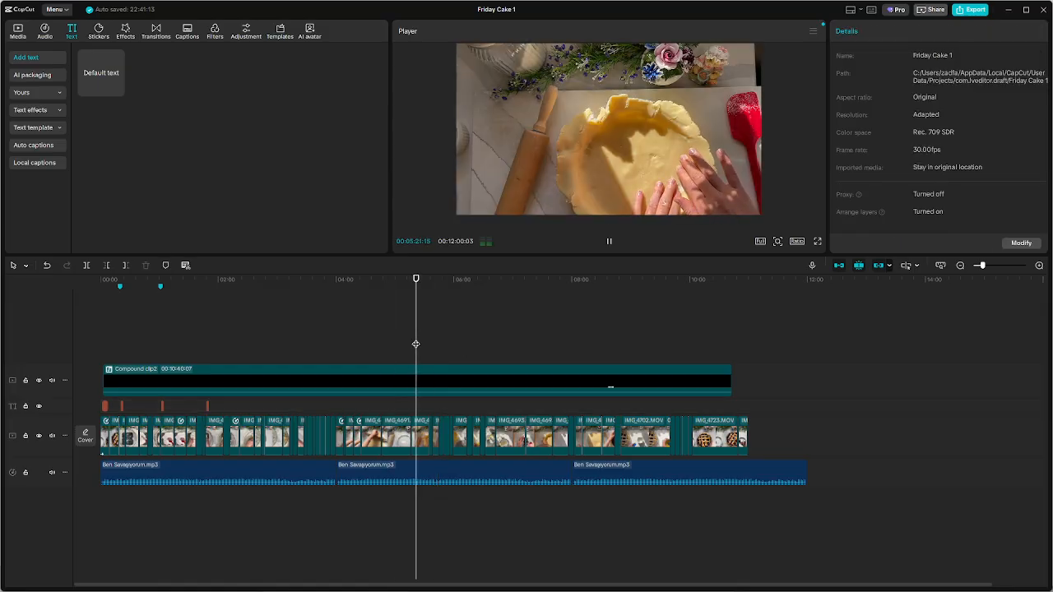
ctrl+scroll(415, 344, up, 3)
click(446, 333)
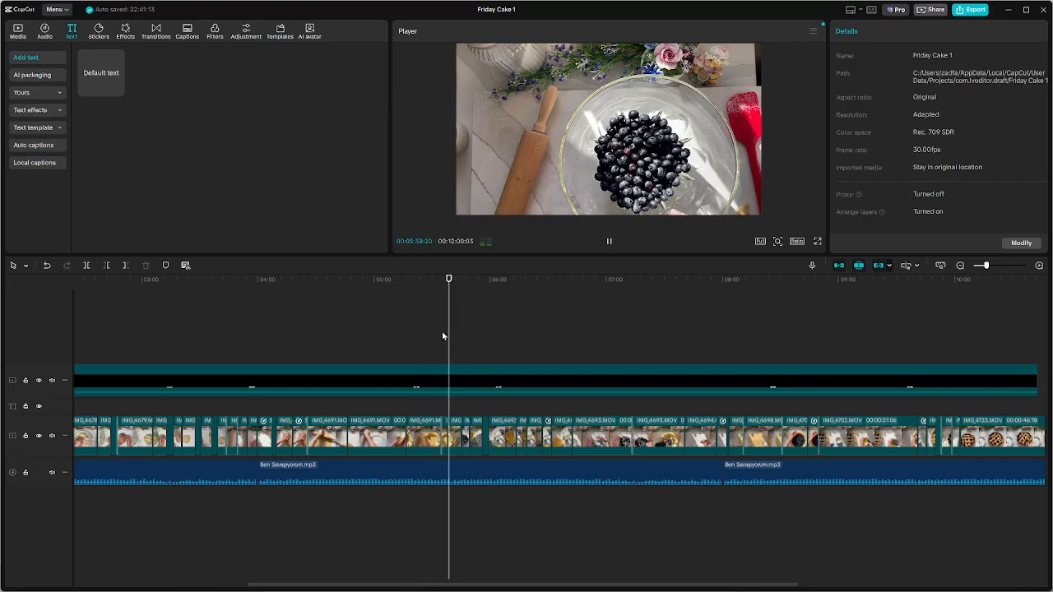
click(429, 332)
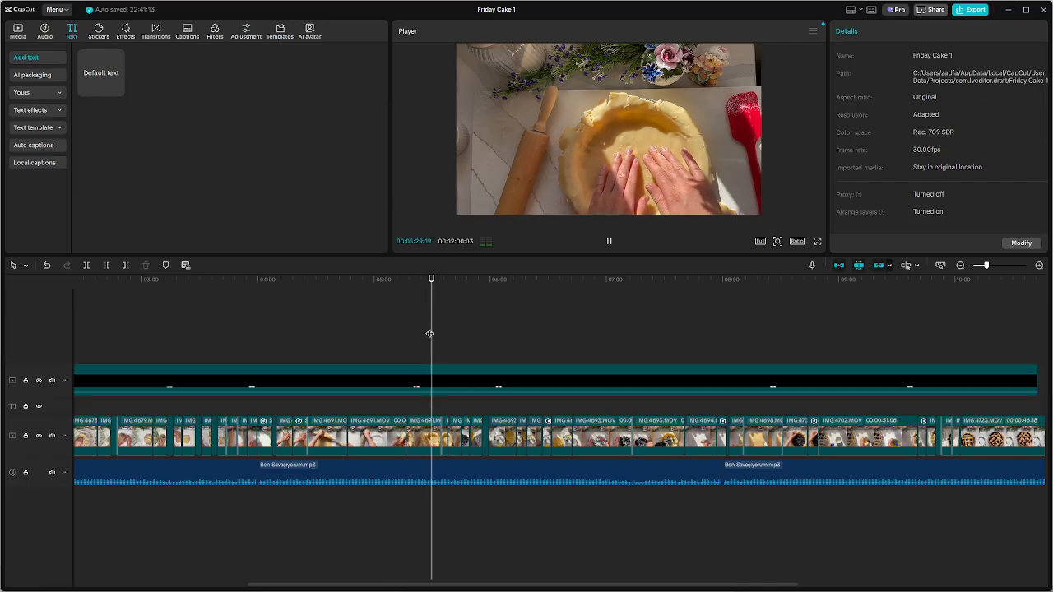
scroll(465, 371, up, 1)
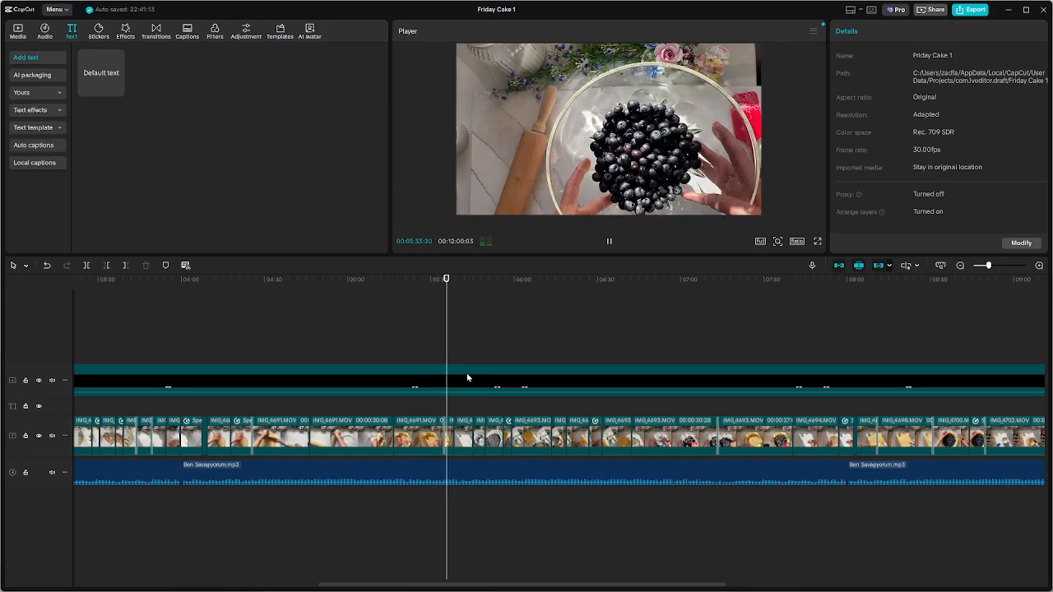
key(space)
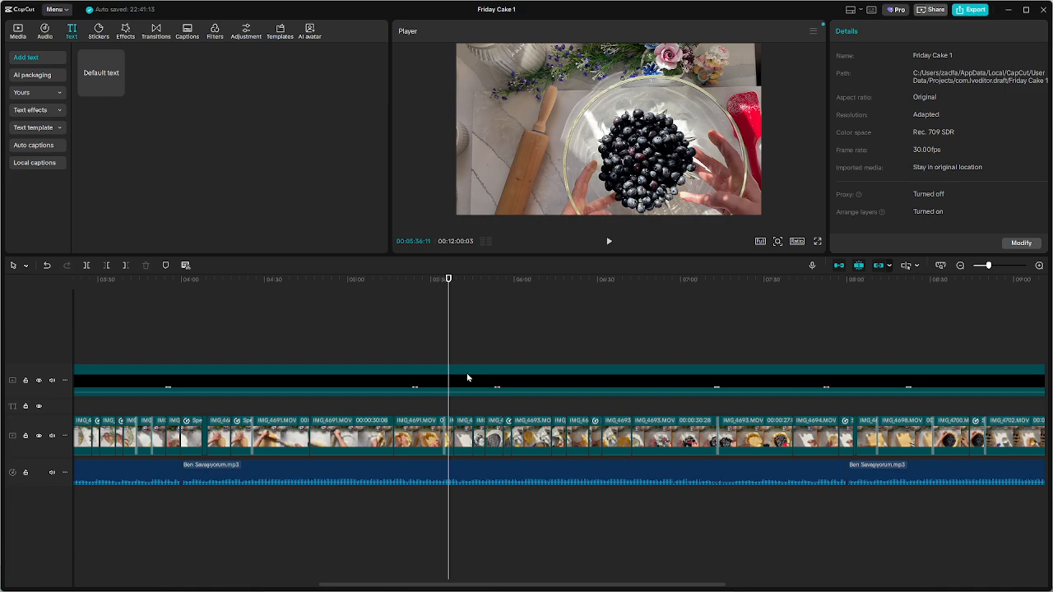
scroll(457, 360, up, 2)
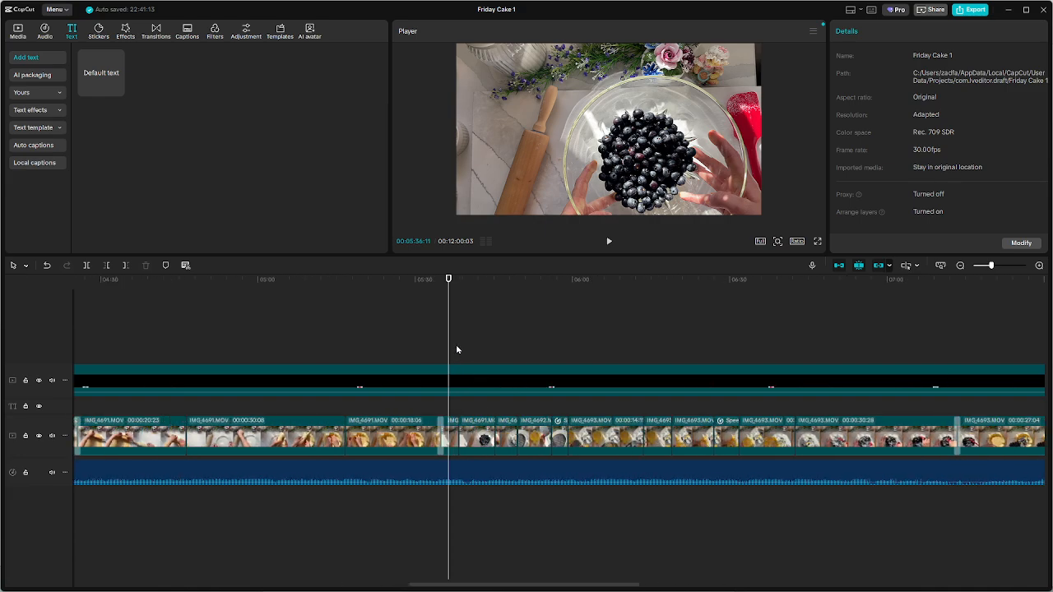
drag(449, 333, 446, 332)
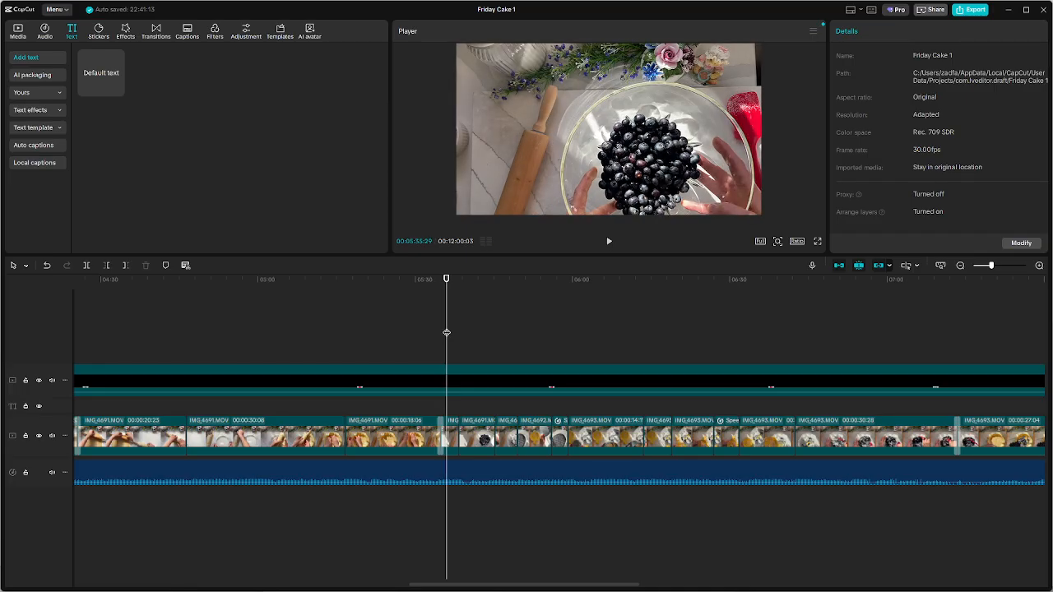
key(ctrl+v)
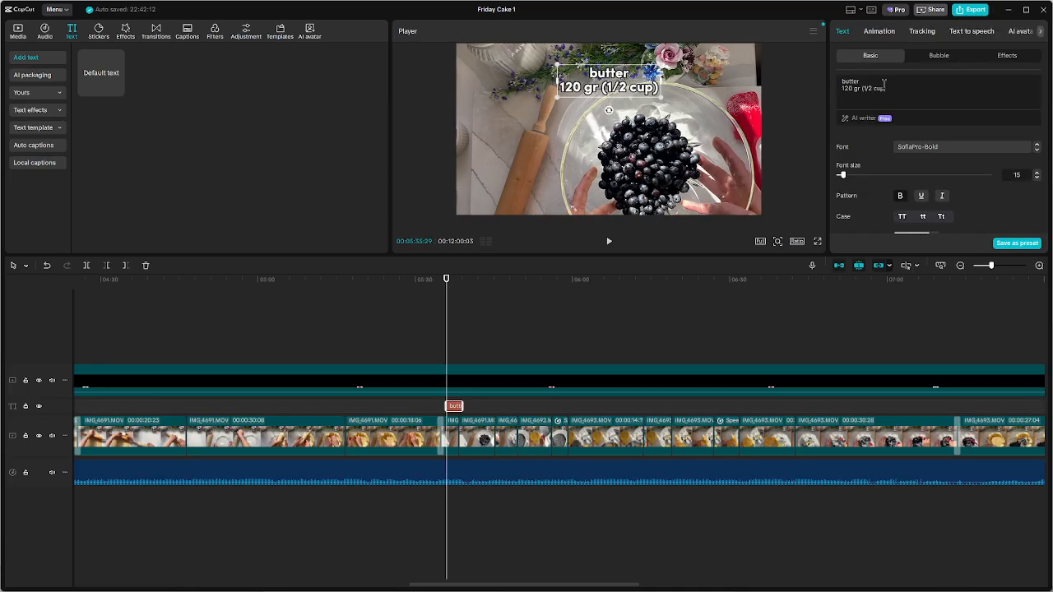
Change the pasted caption over the blueberries to read "blueberry" on the first line and "150 gr" on the second
text(blueberry)
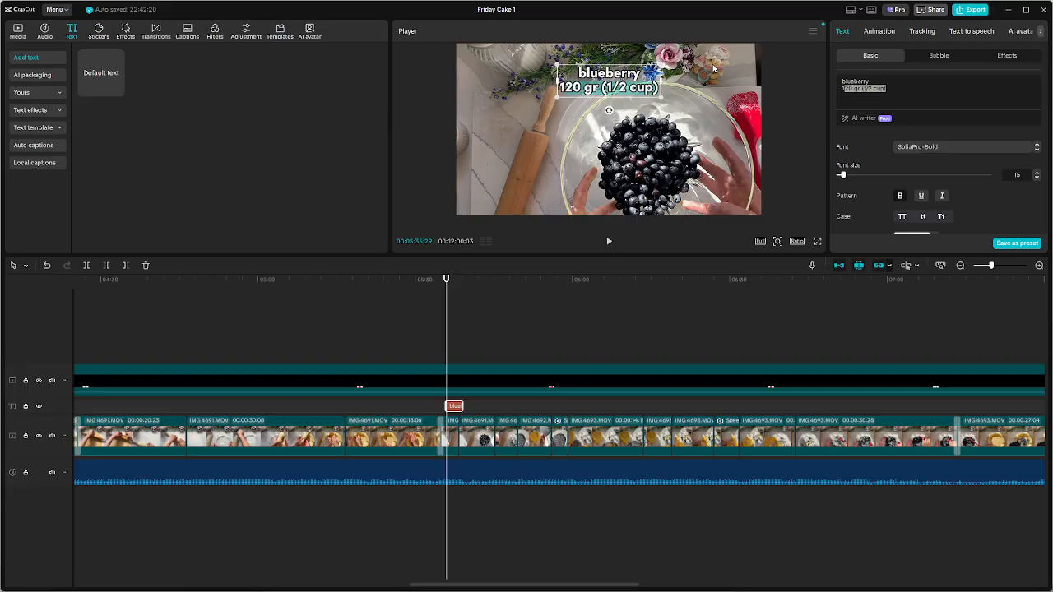
text(150 gr)
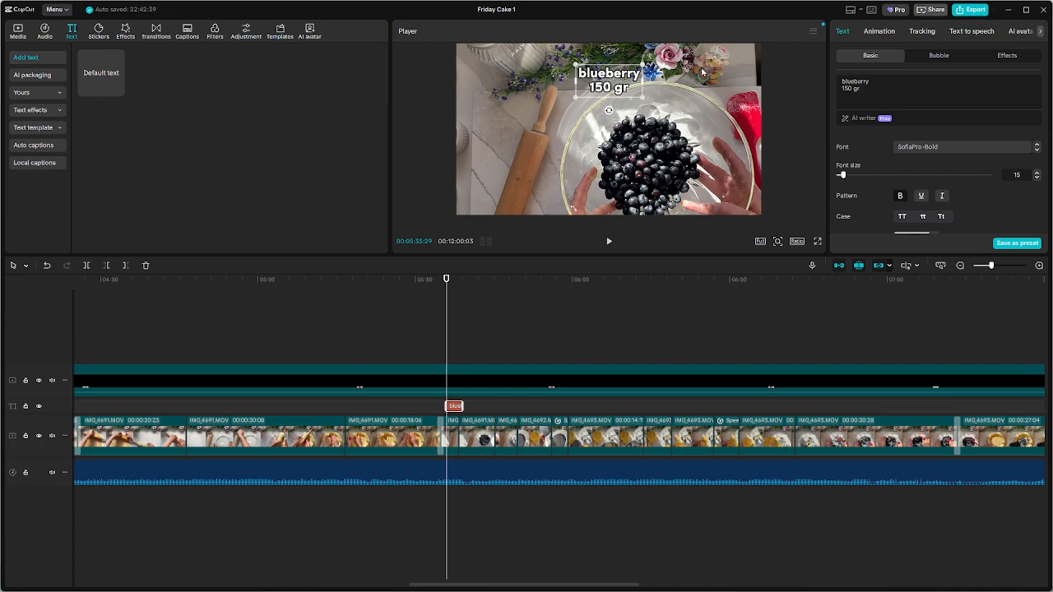
click(677, 179)
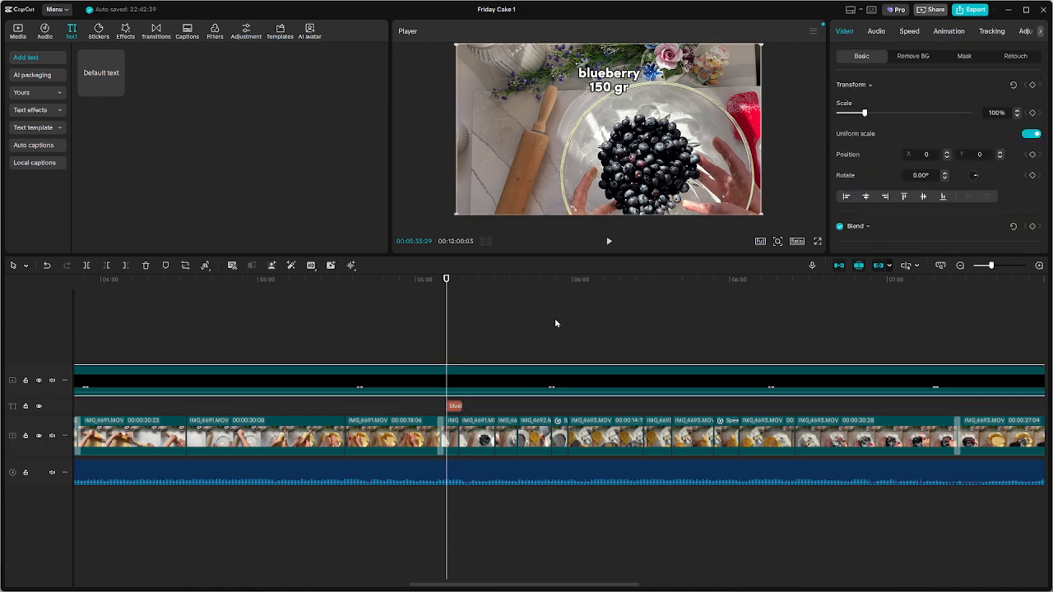
Play on to where the white sugar is poured over the blueberries and paste the copied butter caption at 00:05:39:17
key(space)
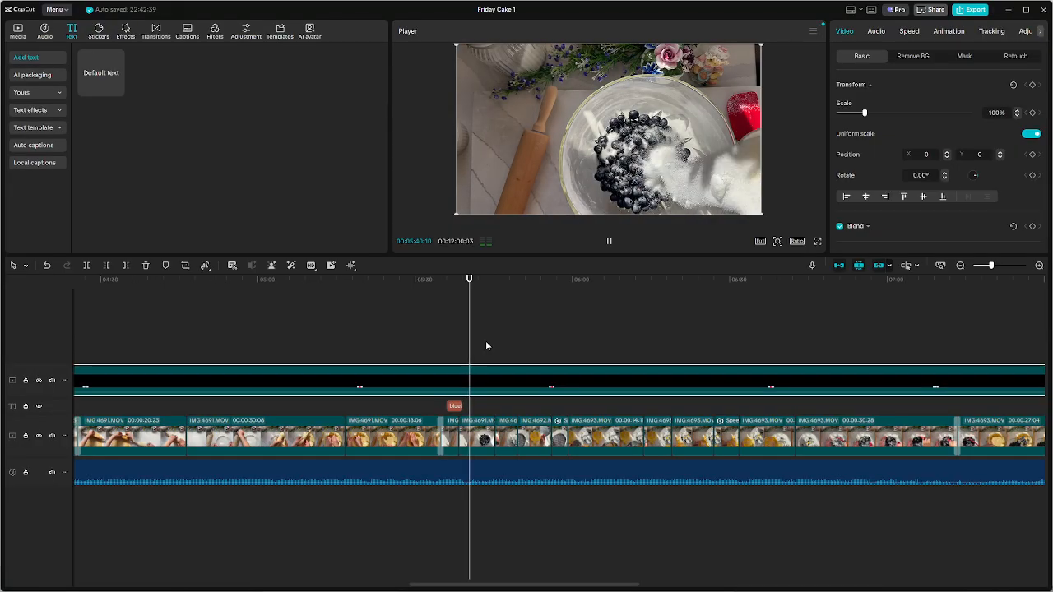
key(space)
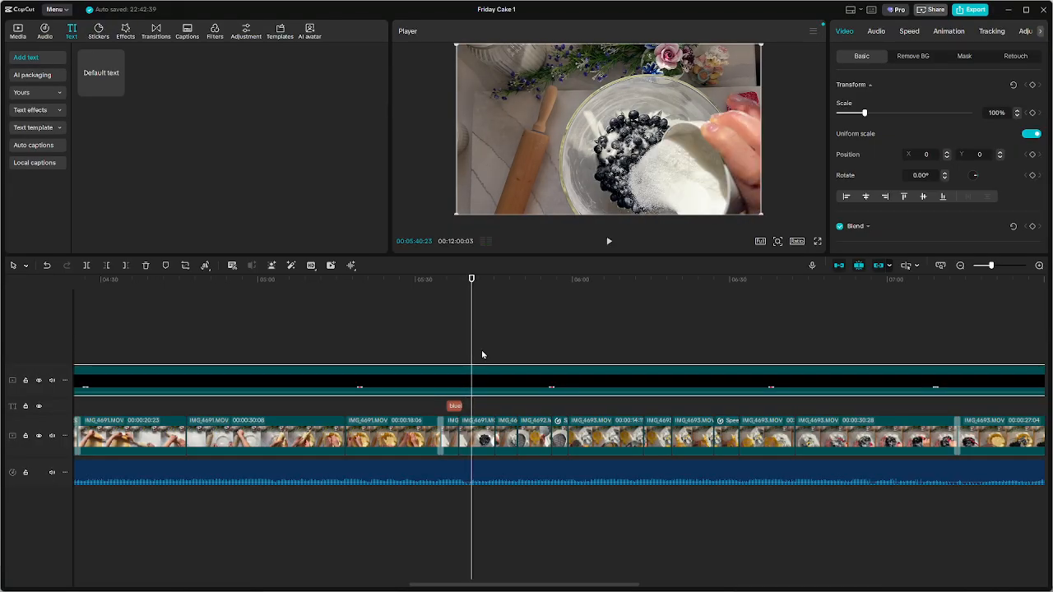
scroll(481, 350, up, 3)
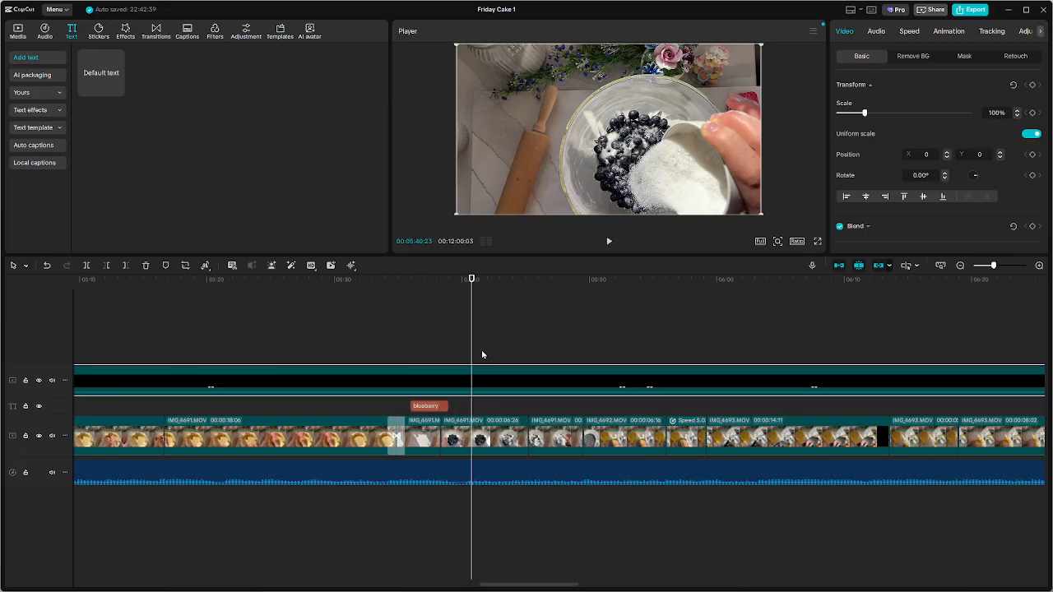
key(Left)
key(Left)
key(Left)
key(Left)
key(Left)
key(Left)
key(Left)
key(Left)
key(Left)
key(Left)
key(Left)
key(Left)
key(Left)
key(Left)
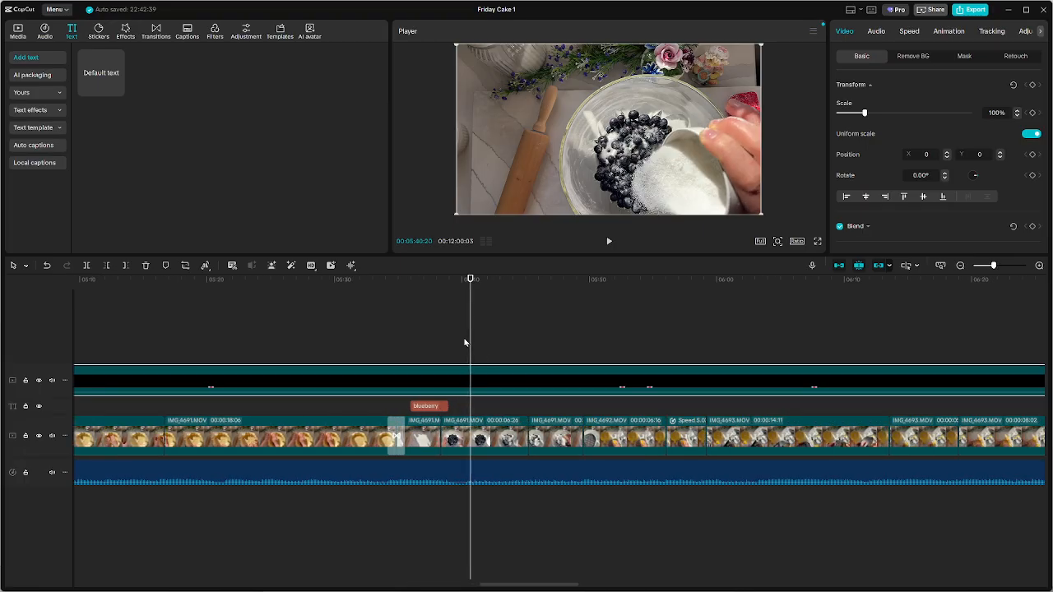
key(Left)
key(Left)
key(Left)
key(Left)
key(Left)
key(Left)
key(Left)
key(Left)
key(Left)
key(Left)
key(Left)
key(Left)
key(Left)
key(Left)
key(Left)
key(Left)
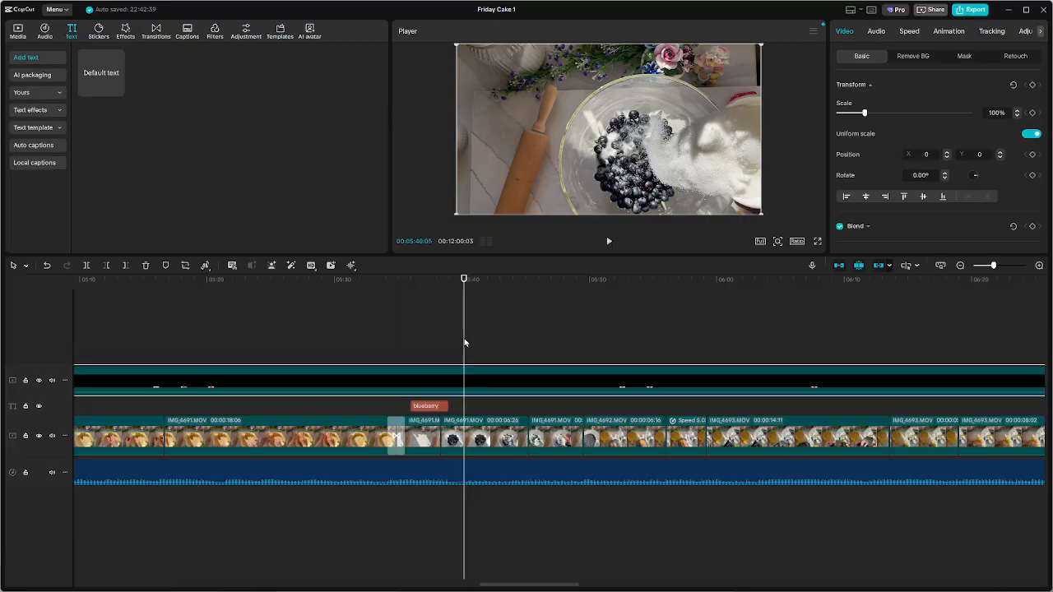
key(Left)
key(Left)
key(Left)
key(Left)
key(Left)
key(Left)
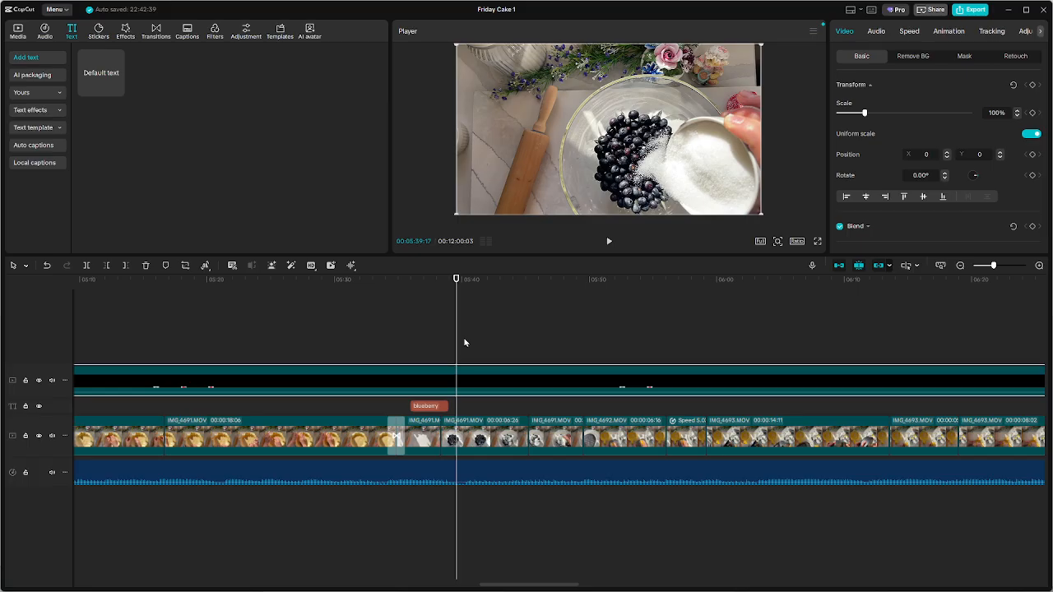
key(ctrl+v)
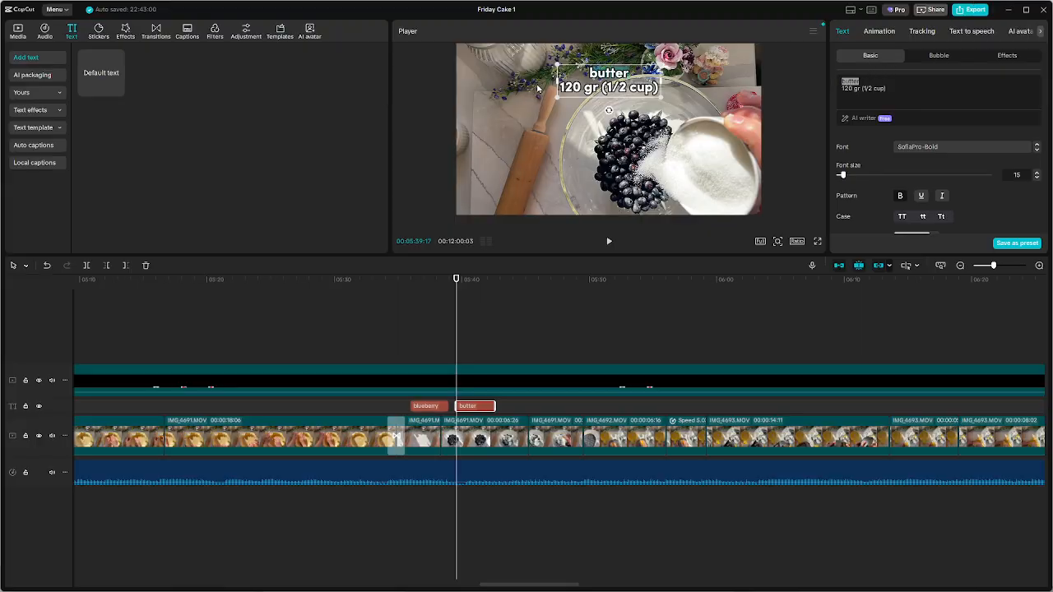
Change the caption over the sugar pour to read "suger" on the first line and "100 gr" on the second
text(suger)
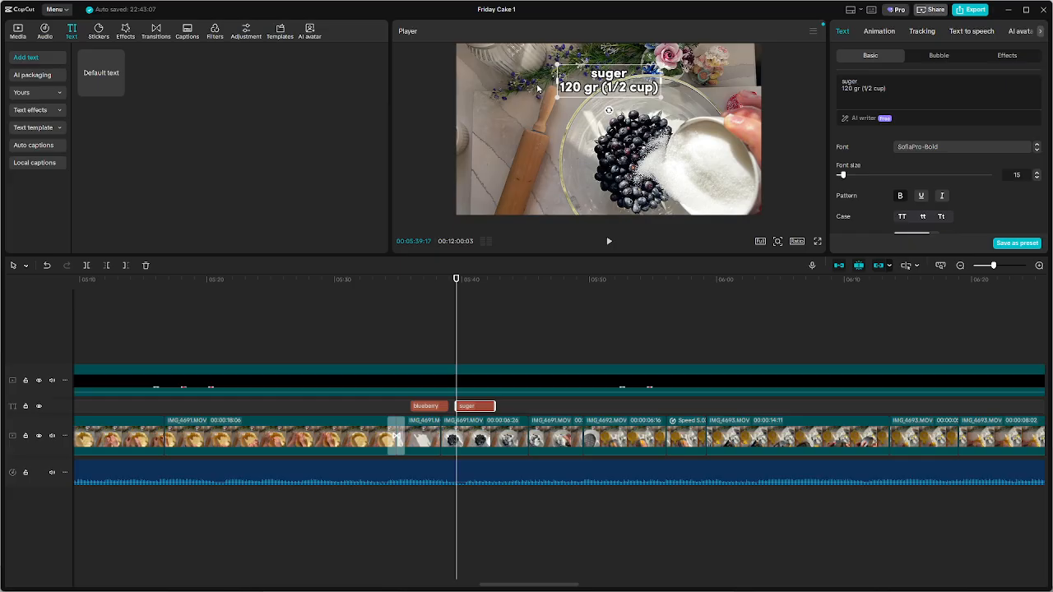
click(700, 93)
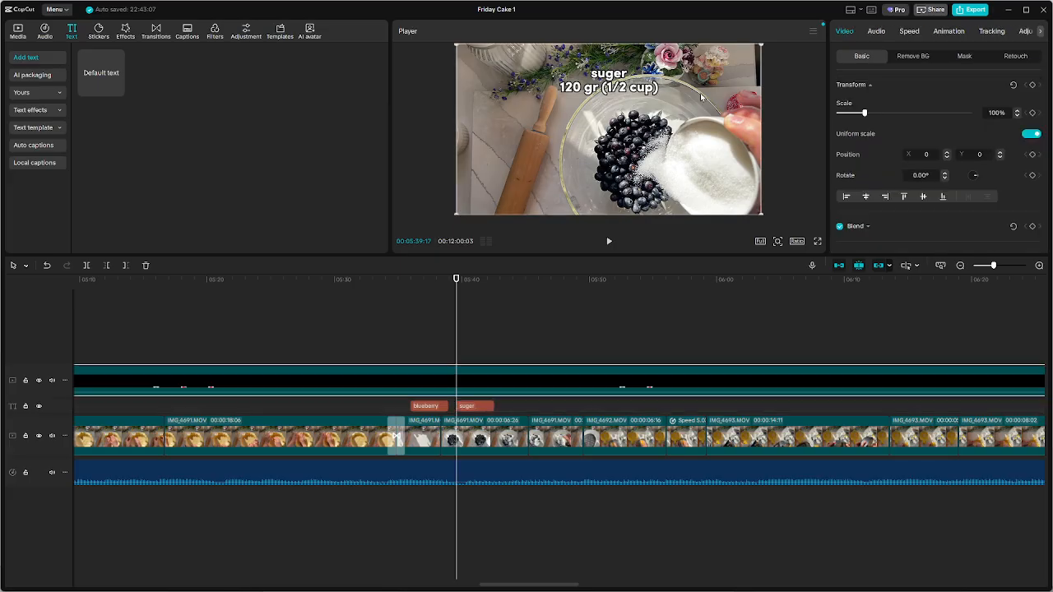
click(476, 407)
drag(896, 88, 823, 93)
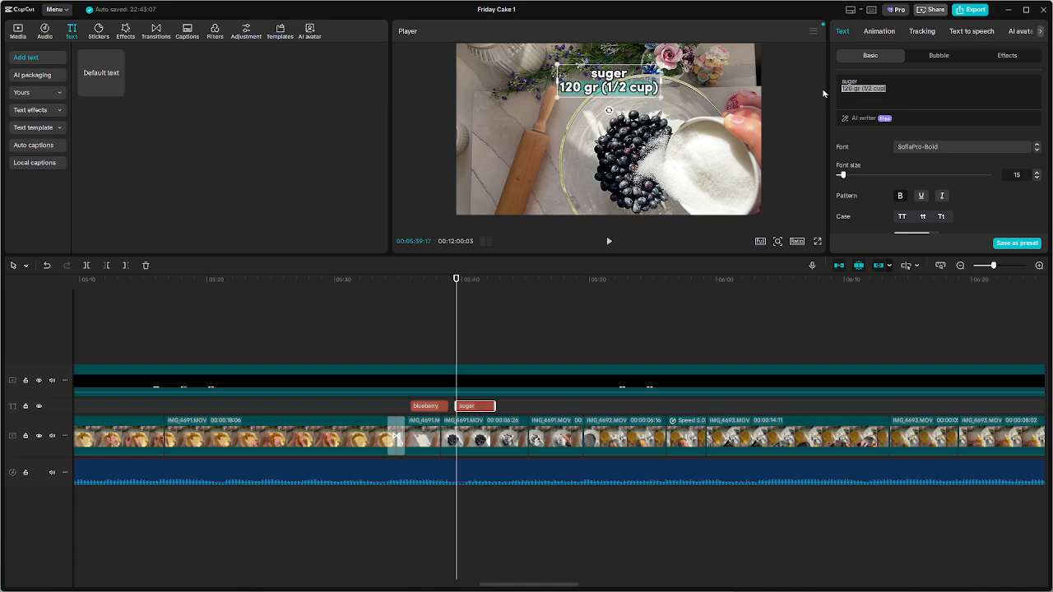
text(100)
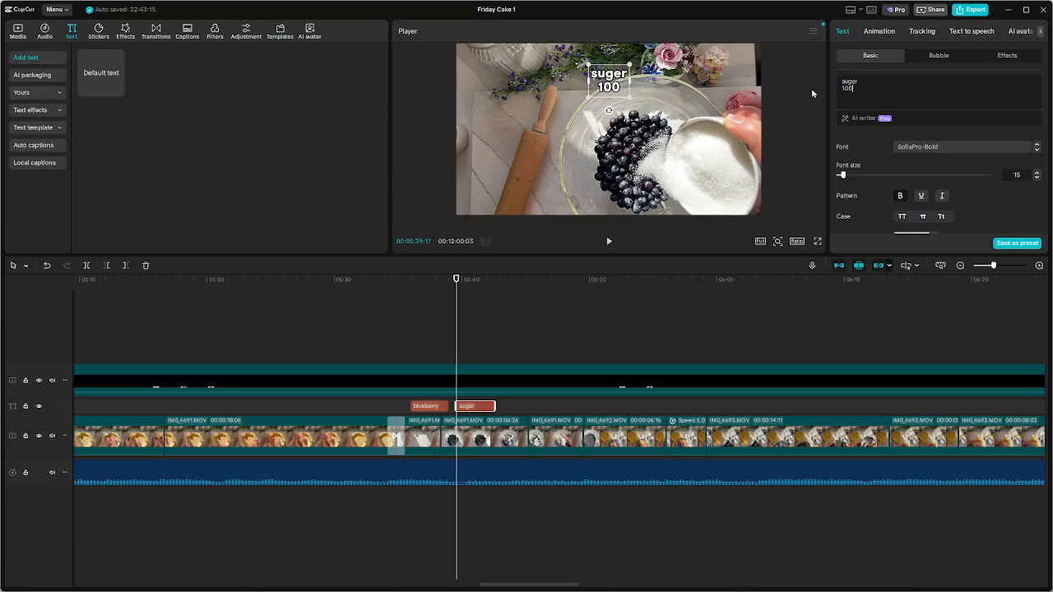
text( gr)
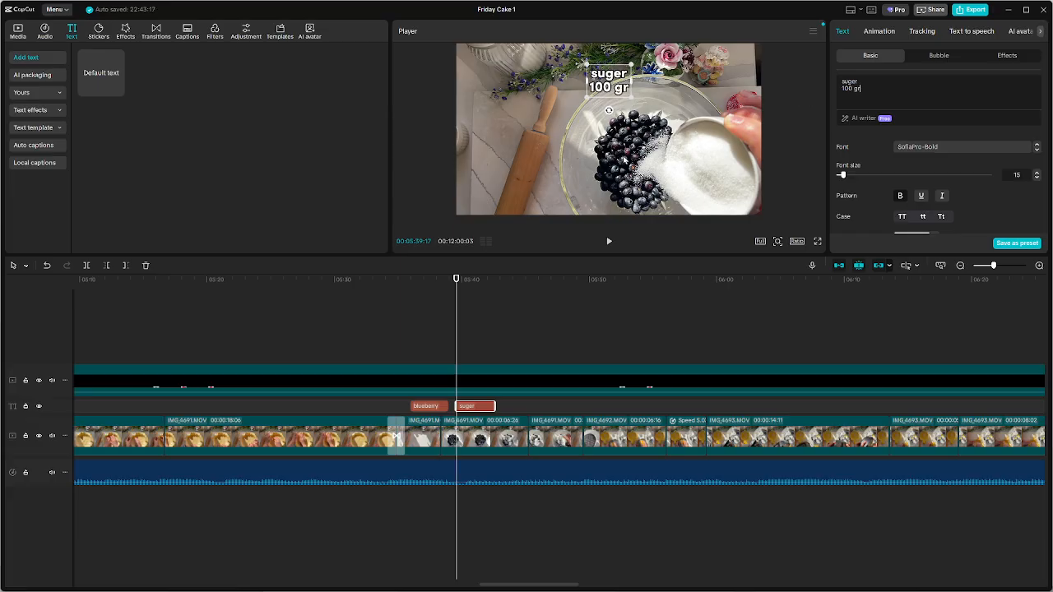
Locate where the second white powder is poured in and paste a copy of the "suger" caption at 00:05:46:11
click(486, 337)
key(space)
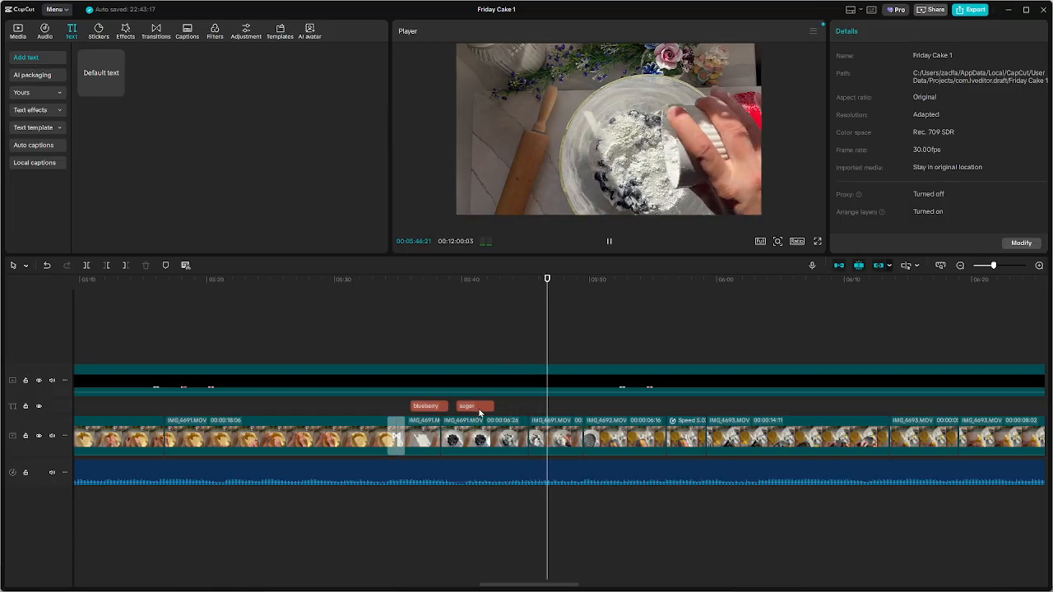
key(space)
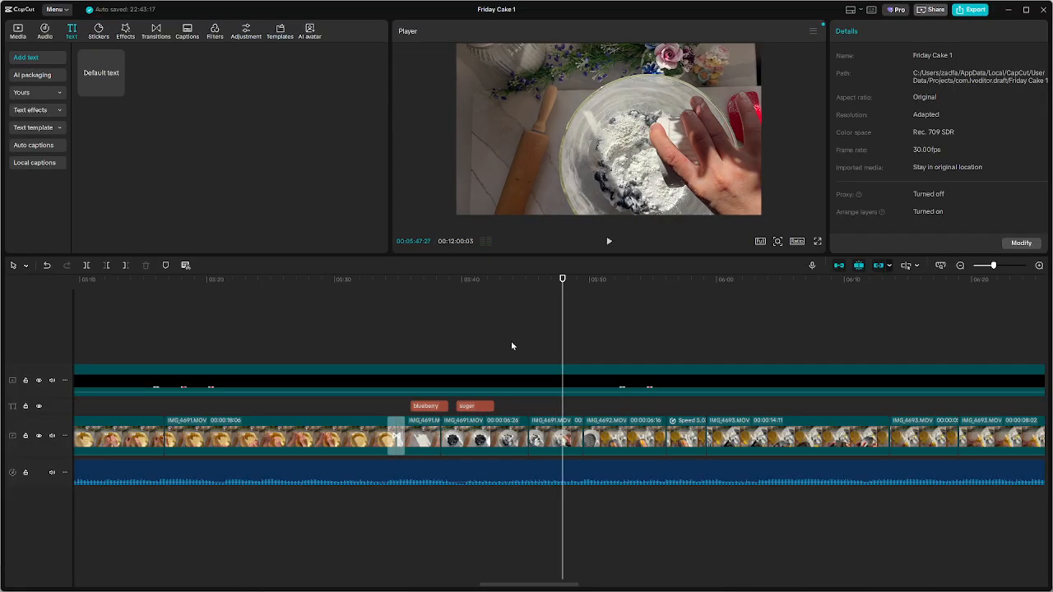
click(511, 346)
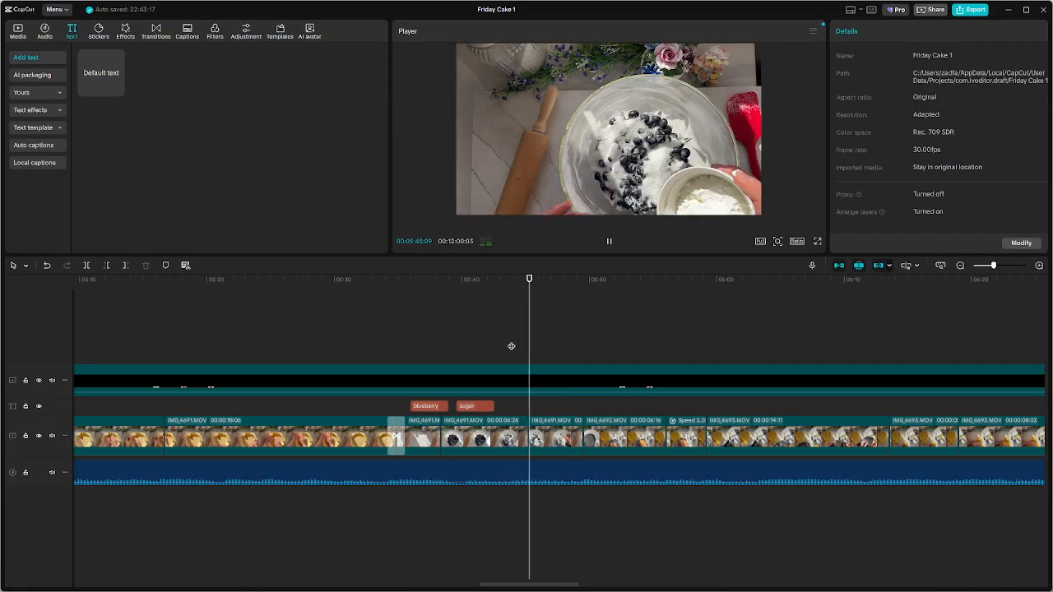
key(space)
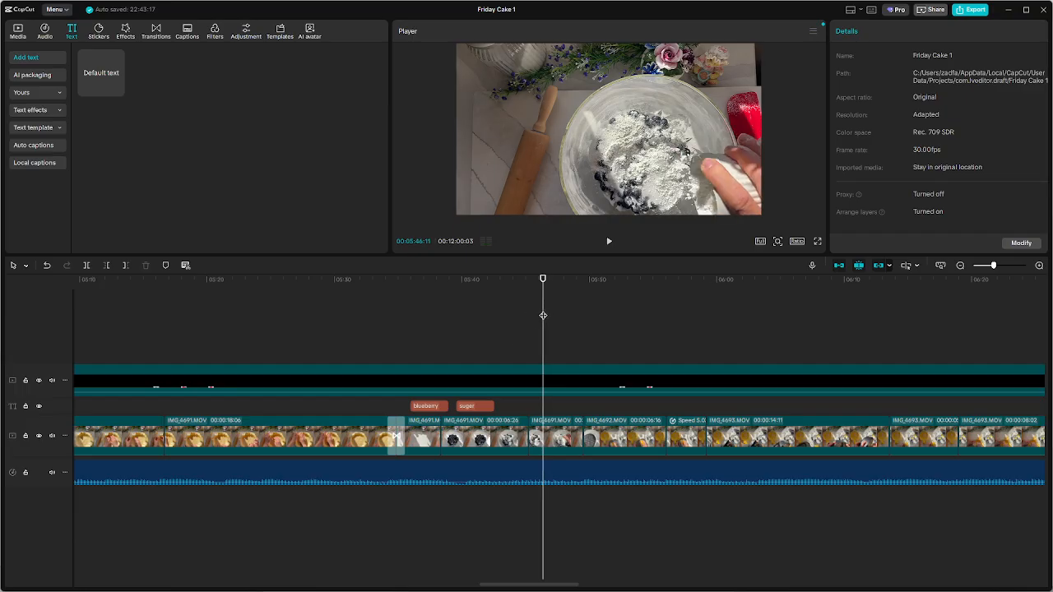
click(489, 408)
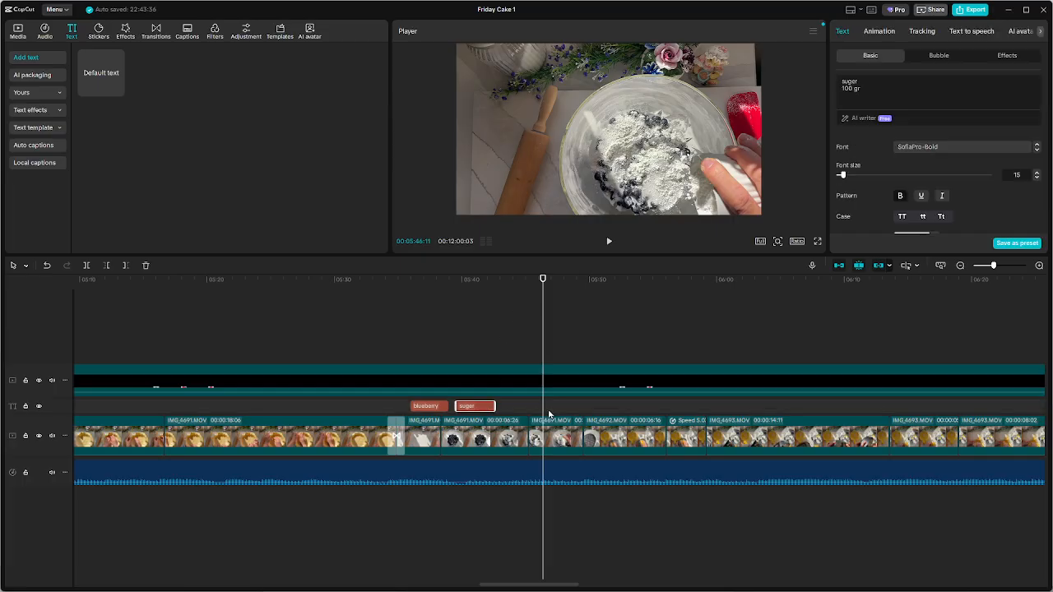
key(ctrl+v)
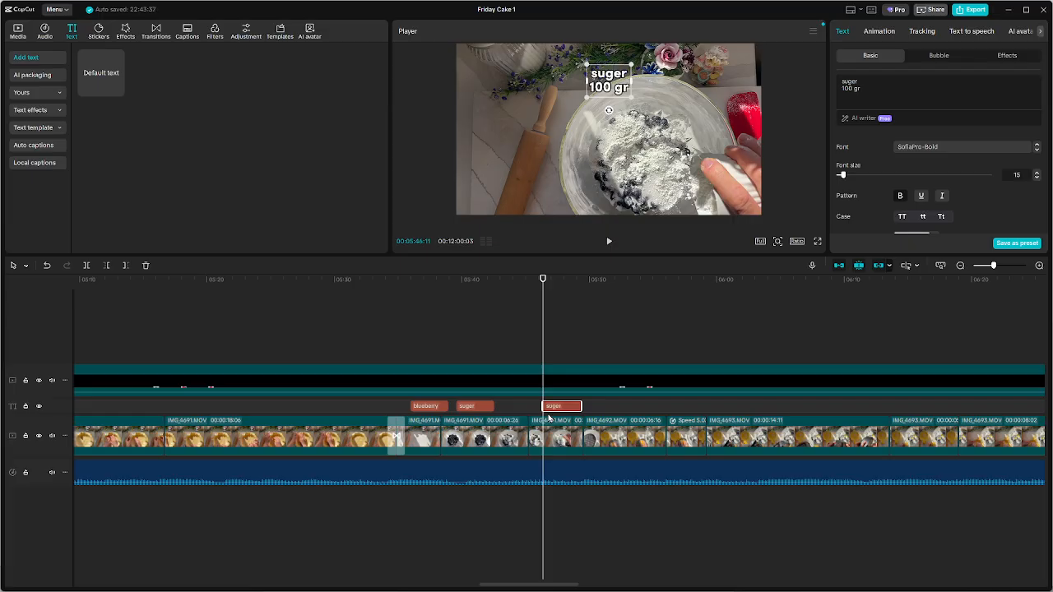
Replace the first line of the newly pasted caption with "corn strag"
double_click(851, 80)
text(corn strag)
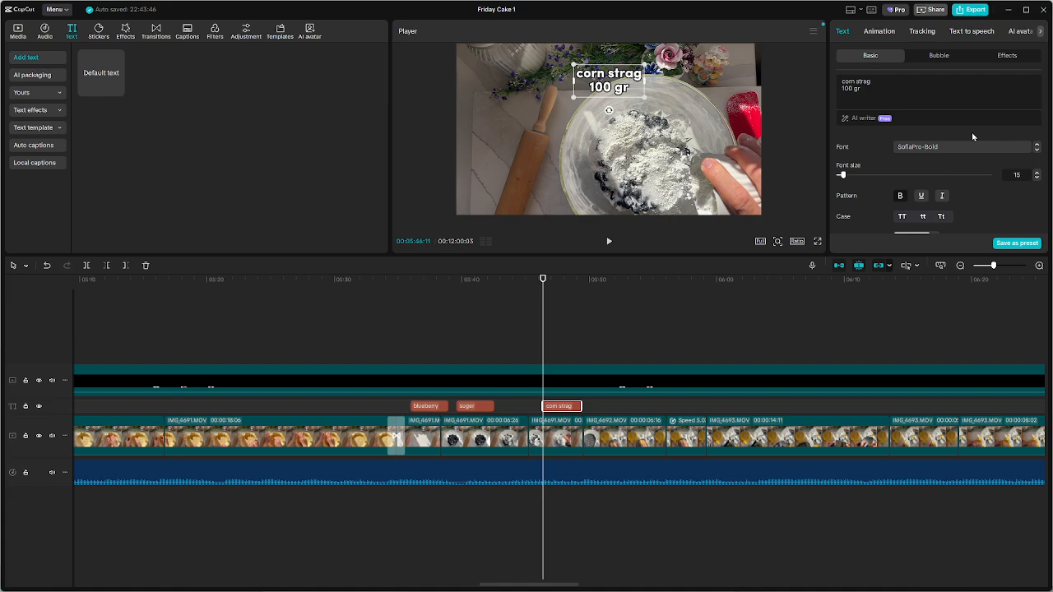
Replace the first line of the selected caption over the second powder pour with "cornstarch"
key(BackSpace)
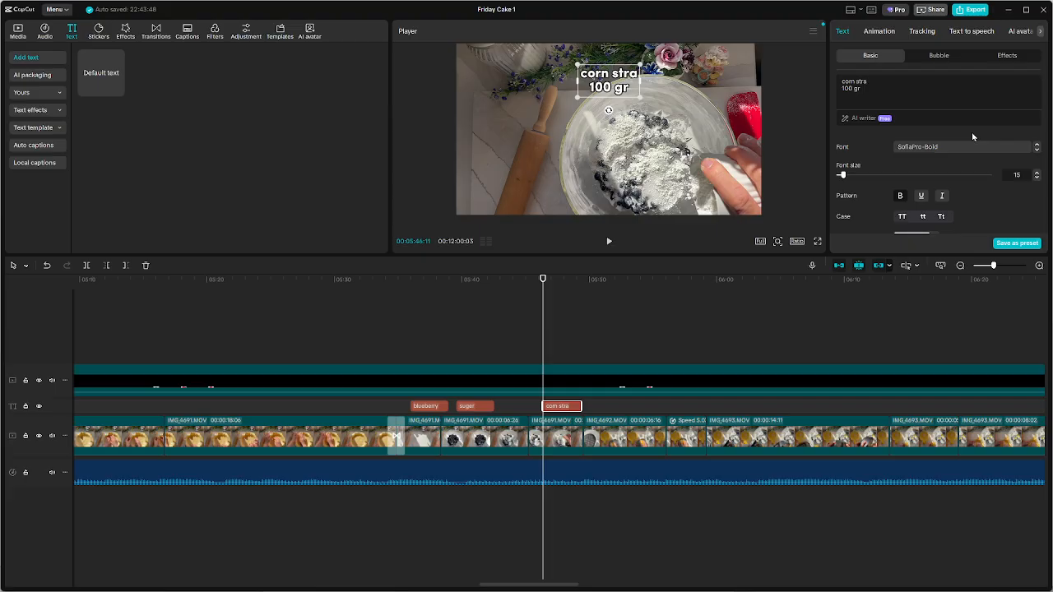
key(BackSpace)
key(BackSpace)
key(BackSpace)
key(BackSpace)
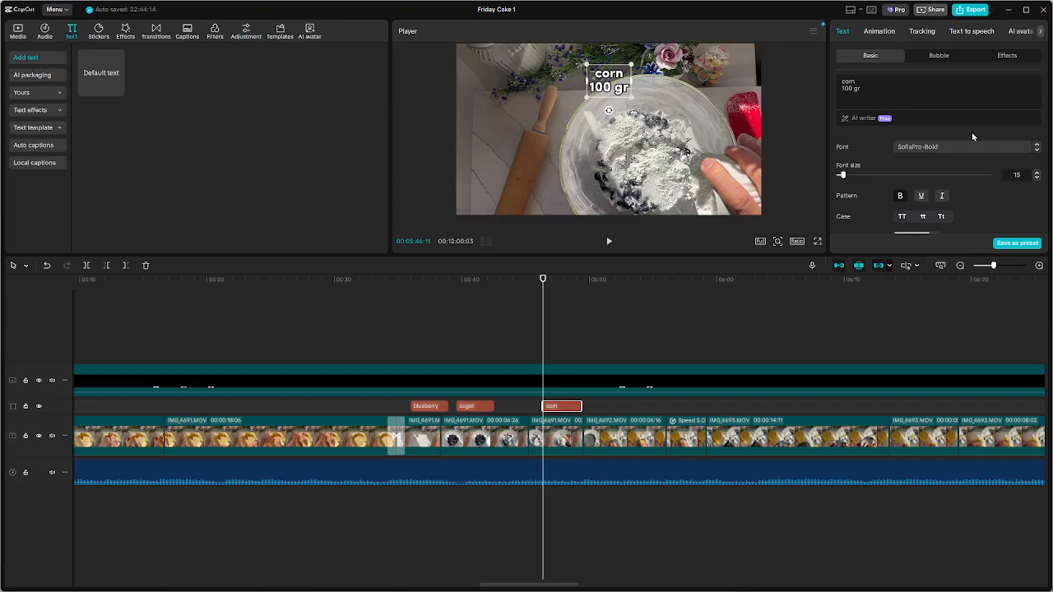
text(s)
key(BackSpace)
text(a)
key(BackSpace)
key(BackSpace)
text(nsta)
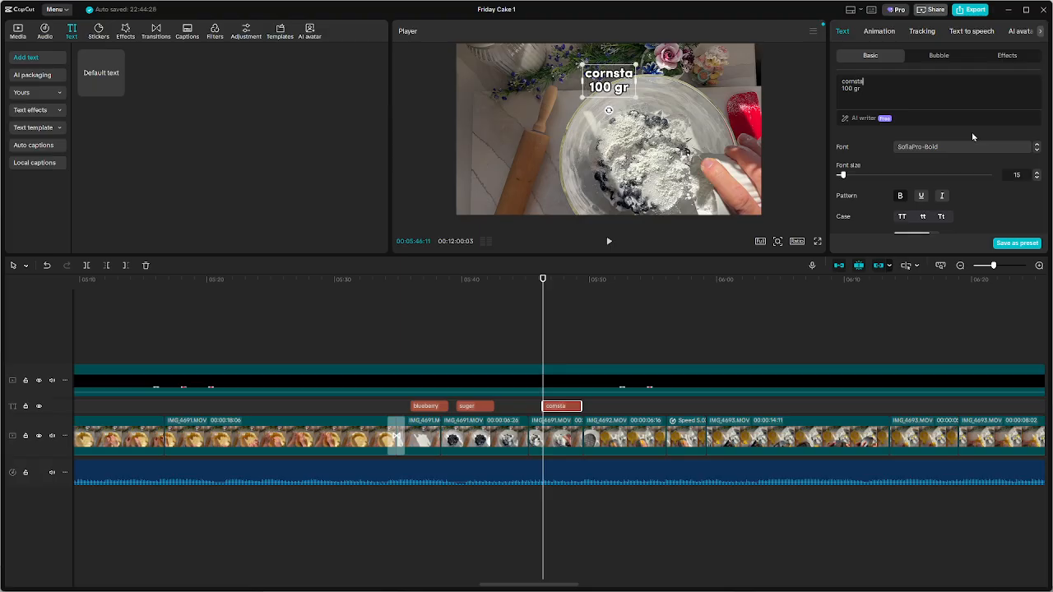
text(r)
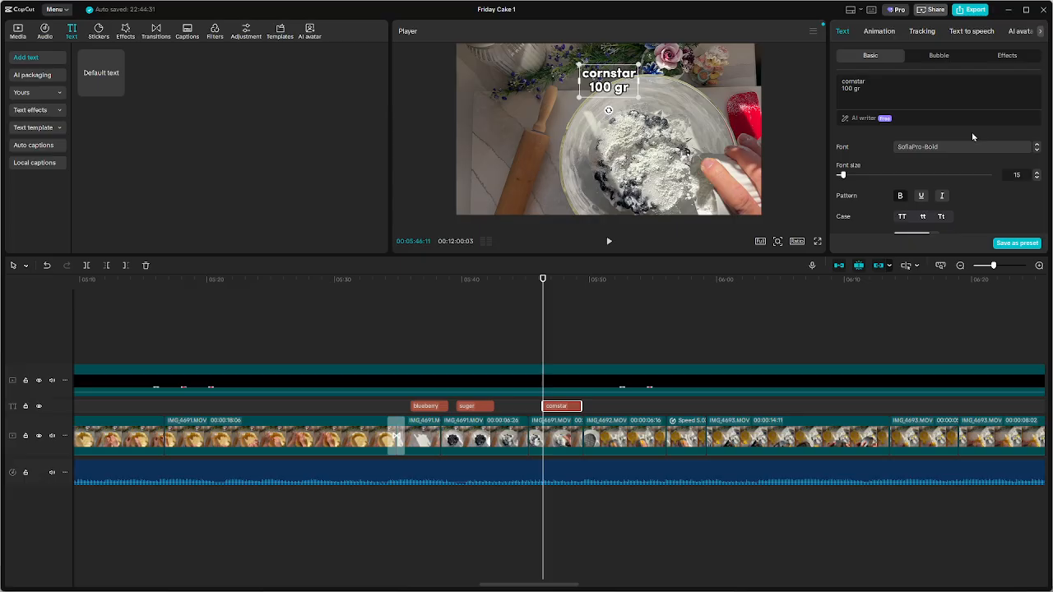
text(ch)
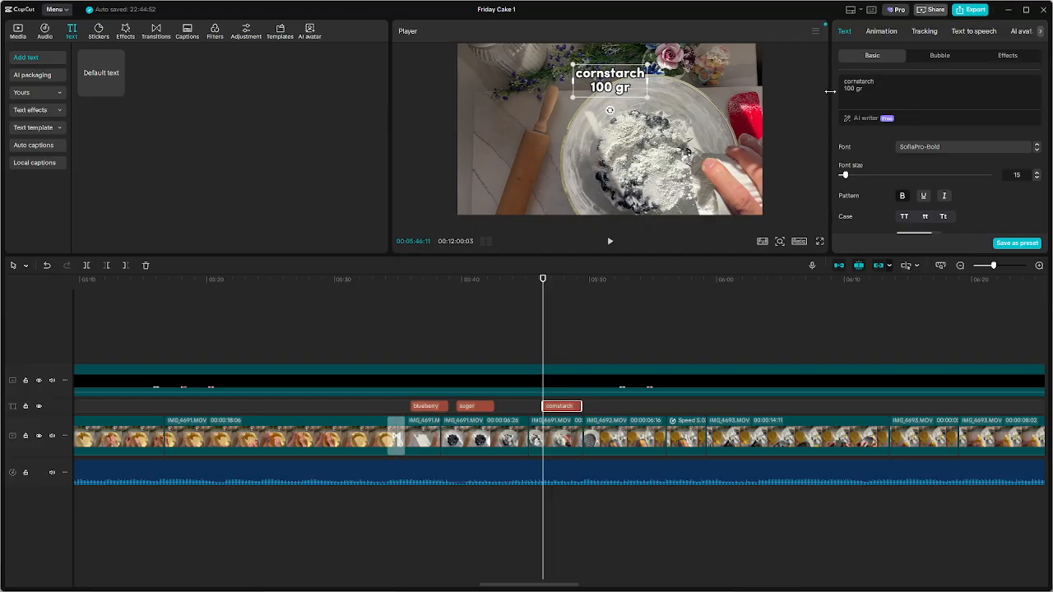
Change the second line of the cornstarch caption to "2 table spoon"
key(Delete)
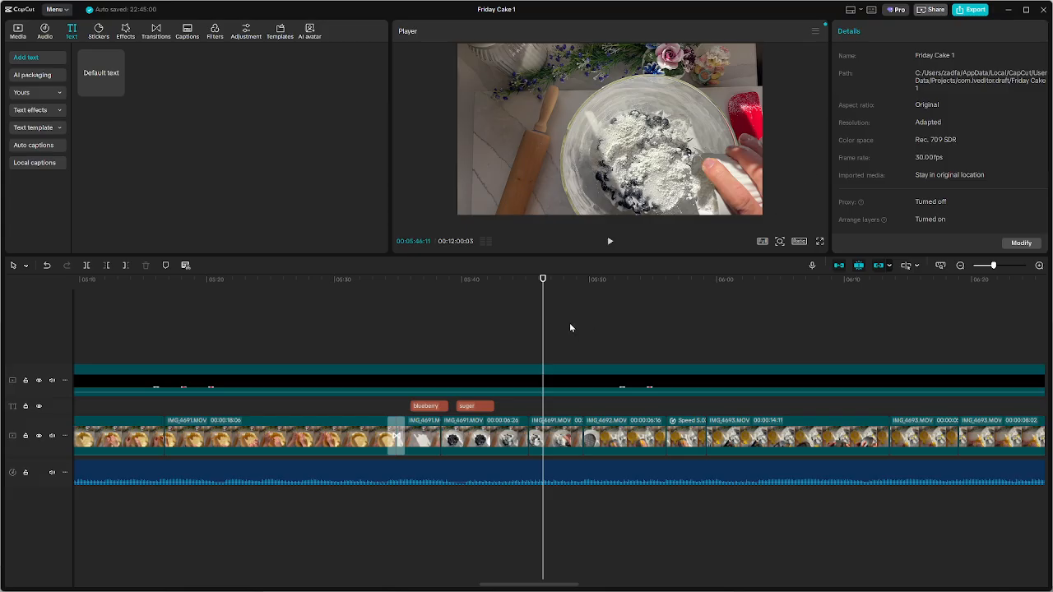
key(ctrl+z)
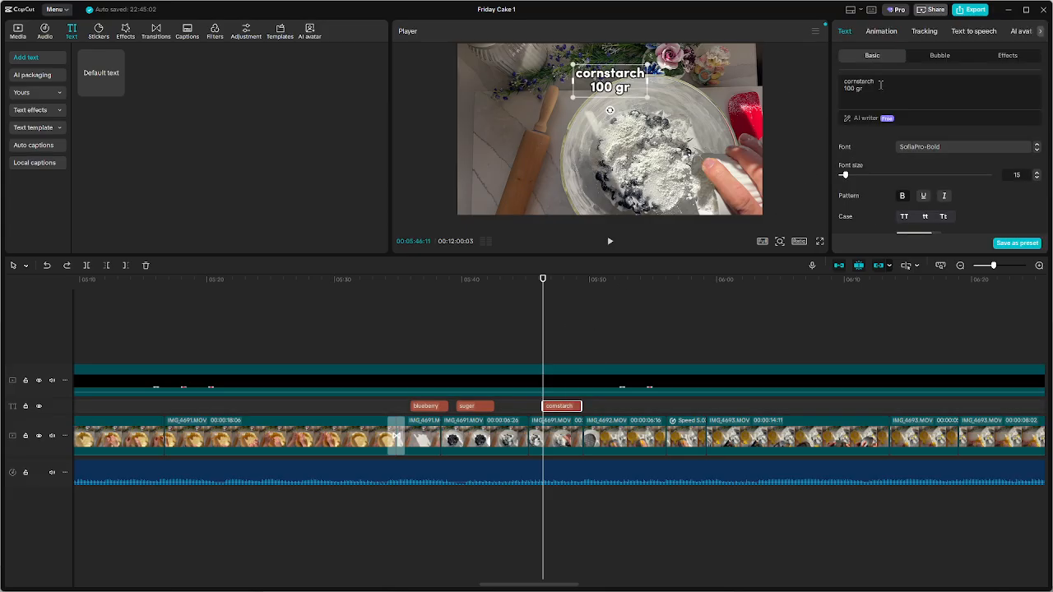
key(shift+Left)
key(shift+Left)
key(shift+Left)
key(shift+Left)
key(shift+Left)
key(shift+Left)
key(BackSpace)
text(2 table spoon)
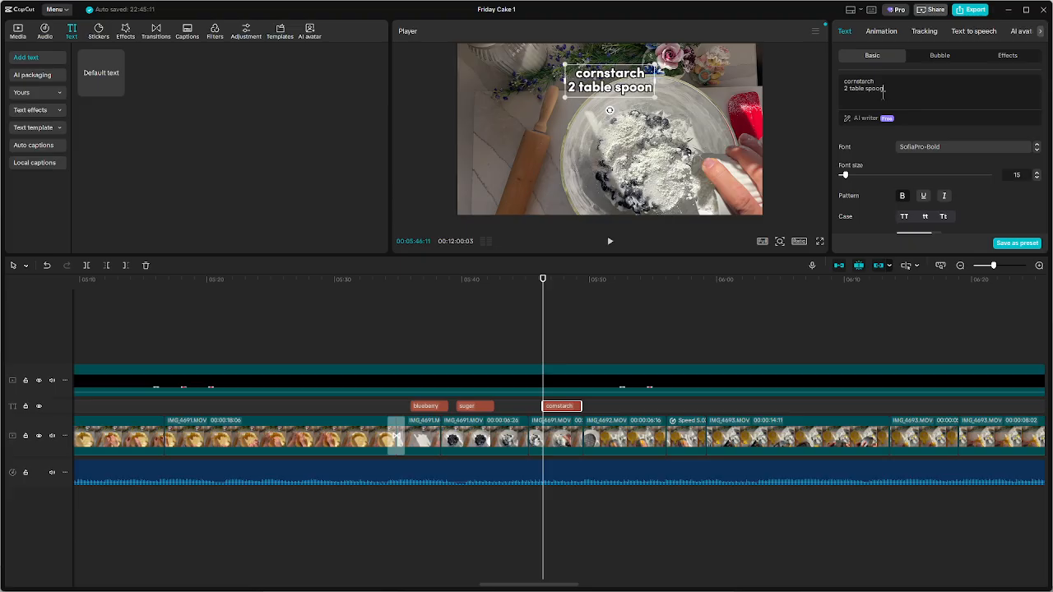
Locate where the lemon grating starts and paste a copy of the "suger" caption at 00:05:50:28
click(587, 348)
key(space)
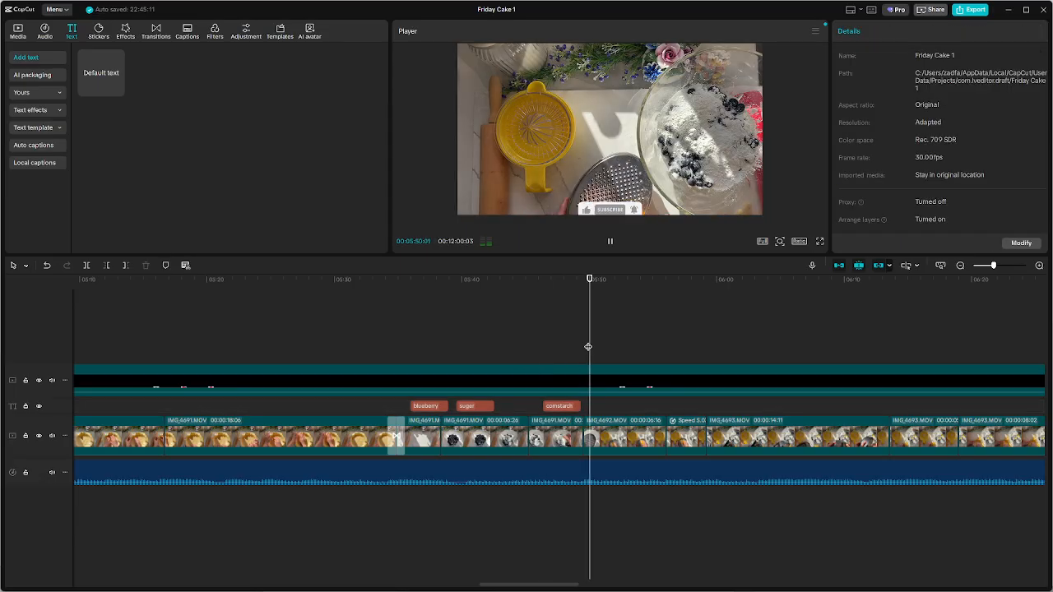
key(space)
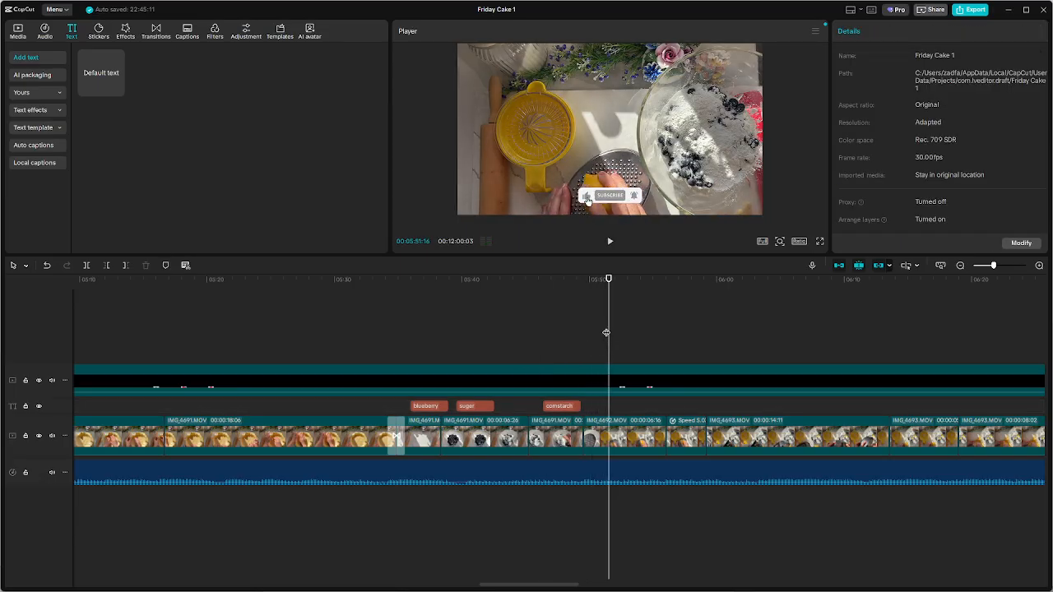
click(564, 336)
key(space)
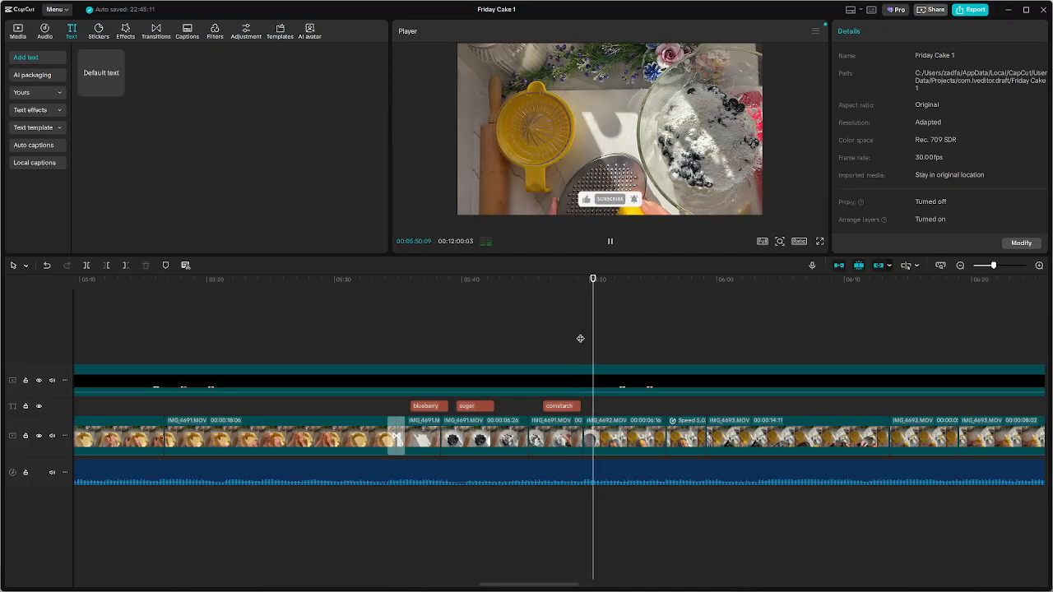
key(space)
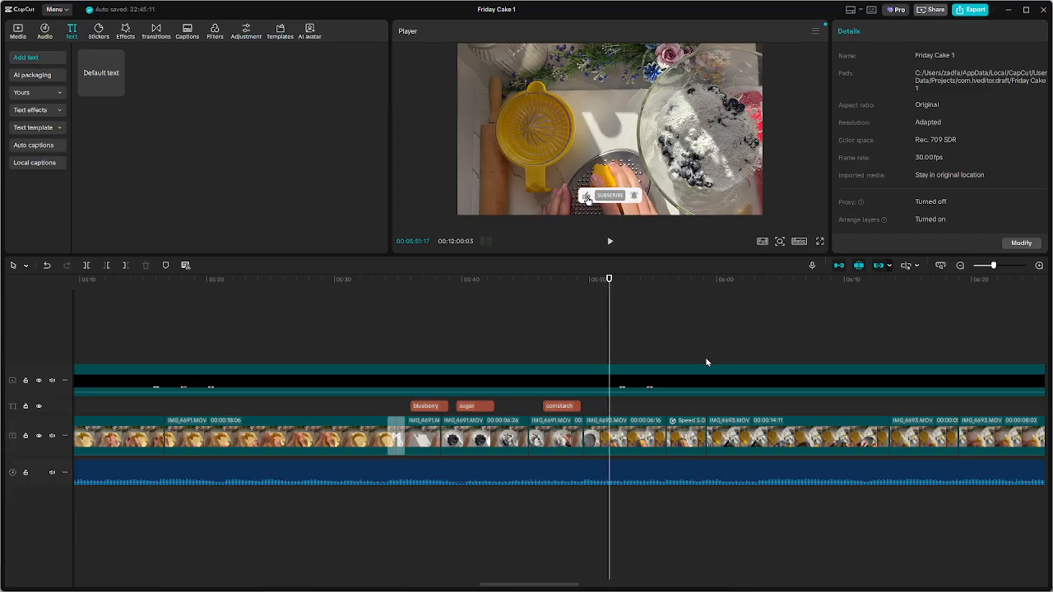
mouse_move(614, 333)
mouse_down()
mouse_move(604, 331)
mouse_move(601, 348)
mouse_up()
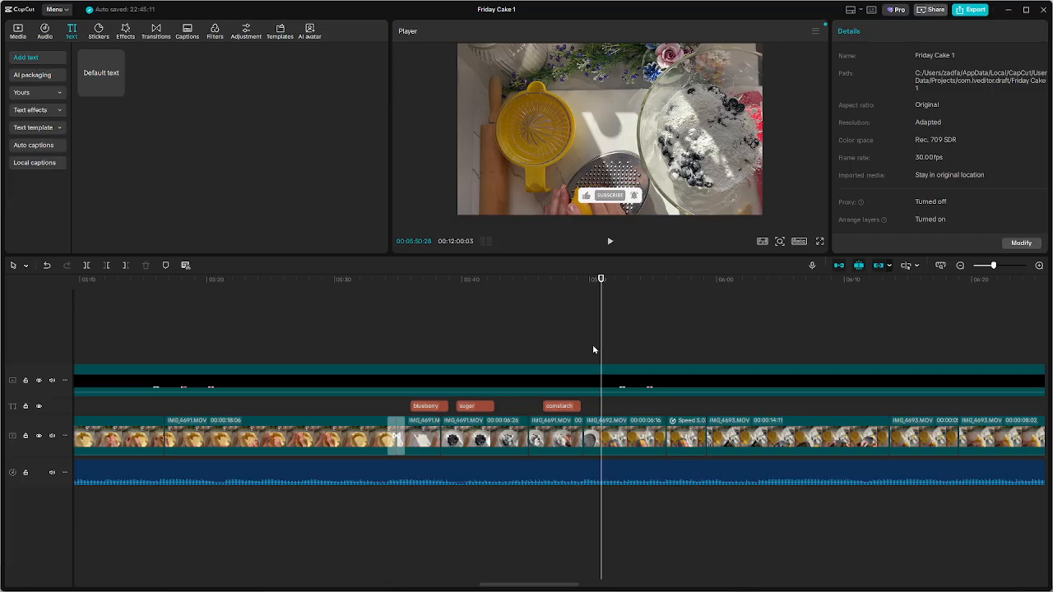
key(ctrl+v)
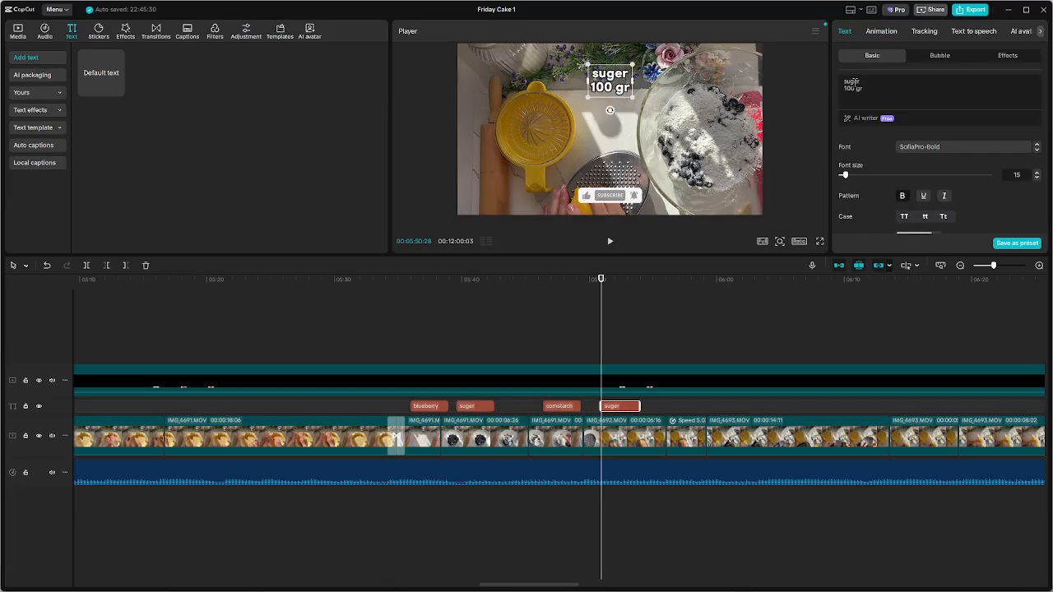
Replace the first line of the caption over the lemon grating with "lemmon peel"
double_click(852, 82)
text(lemmon)
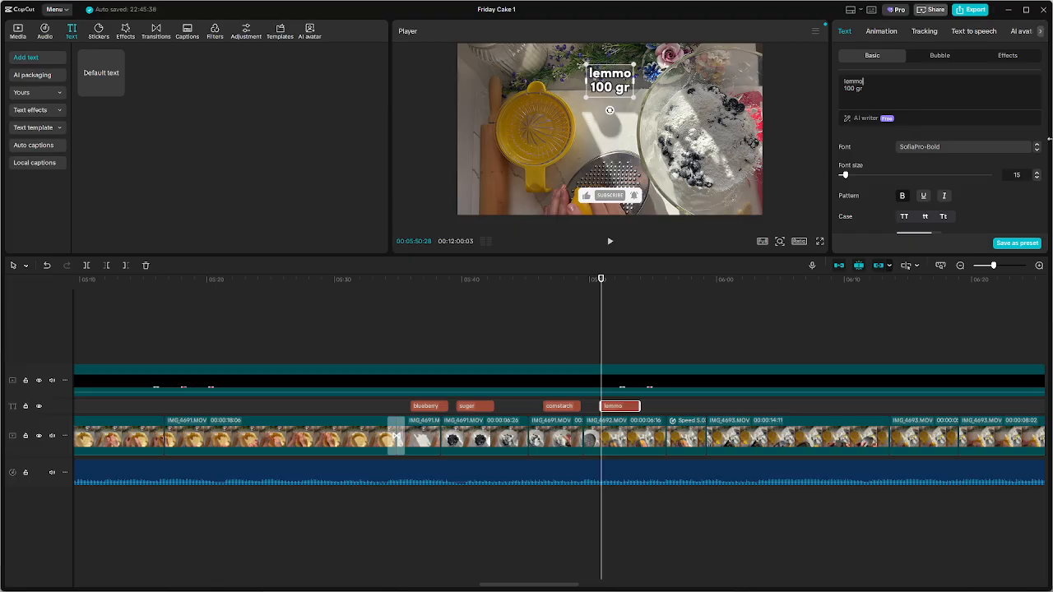
click(881, 87)
drag(881, 87, 843, 88)
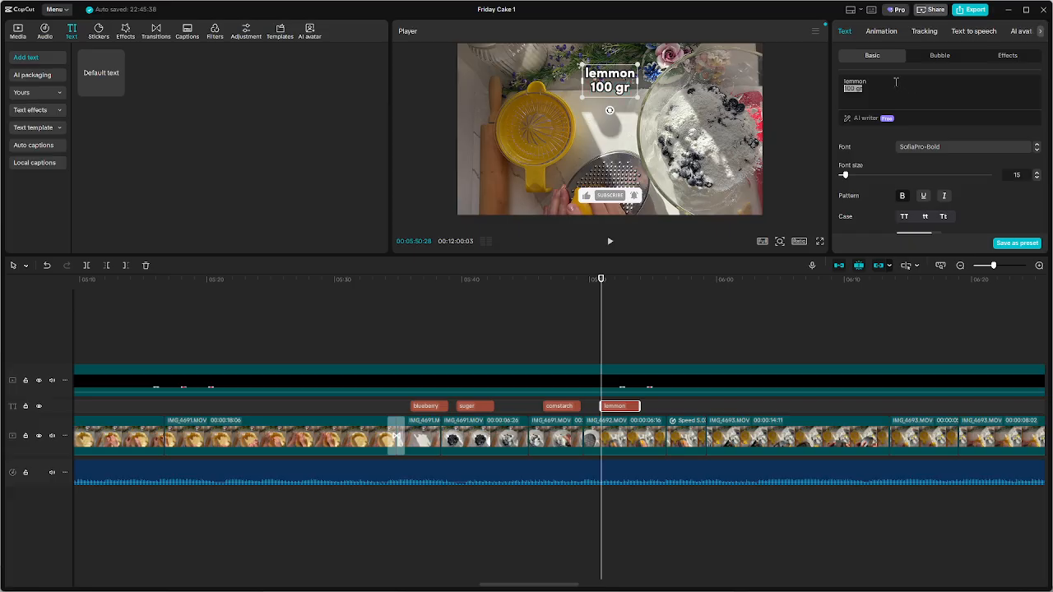
click(895, 78)
text(pee)
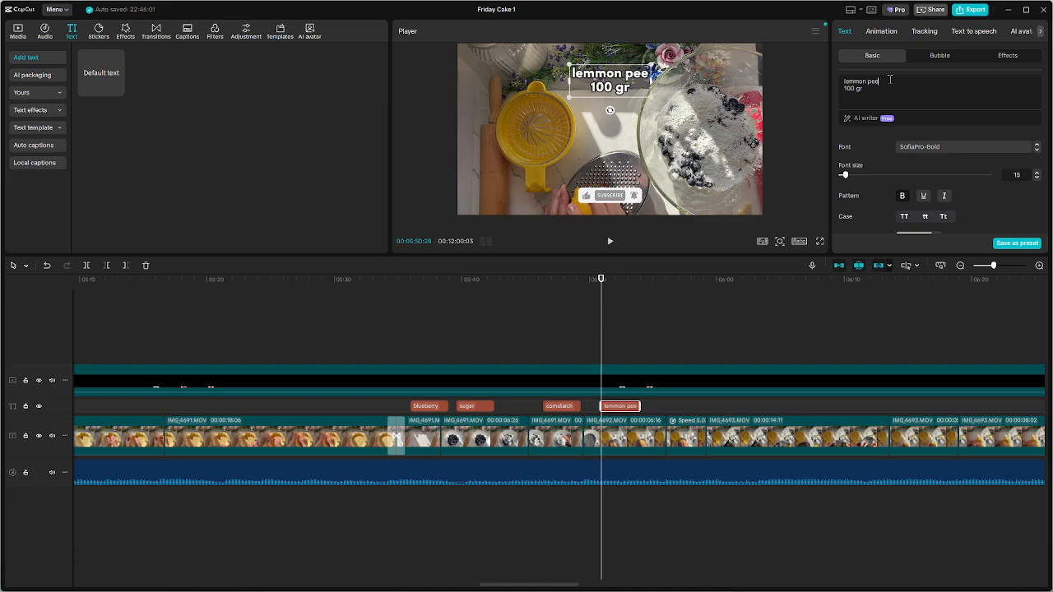
text(l)
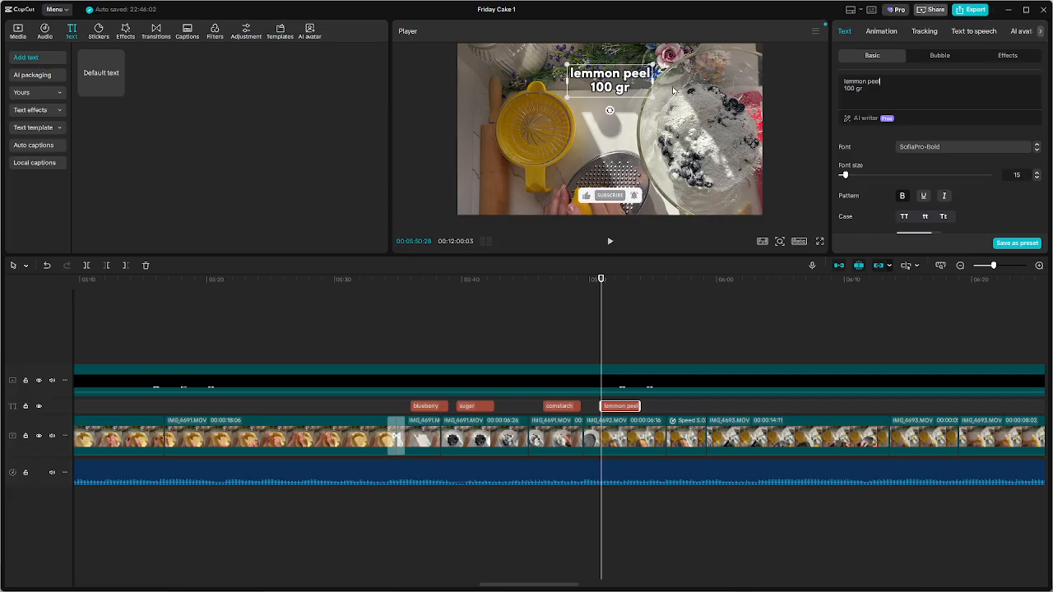
Replace the second line of the "lemmon peel" caption with "(as your choice)"
click(875, 91)
key(shift+Left)
key(shift+Left)
key(shift+Left)
key(shift+Left)
key(shift+Left)
key(shift+Left)
text(()
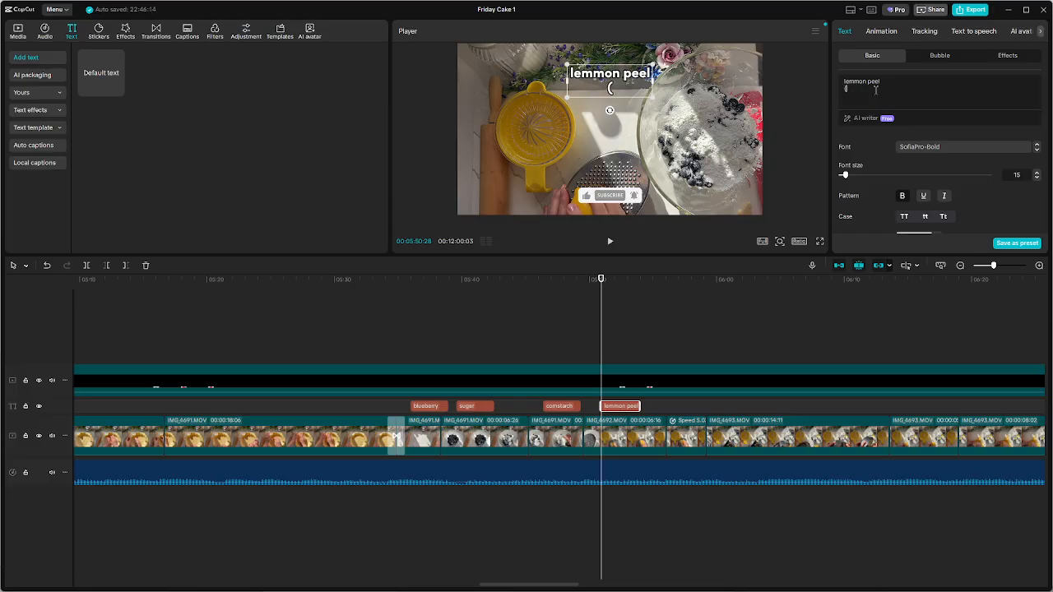
text(as your choic)
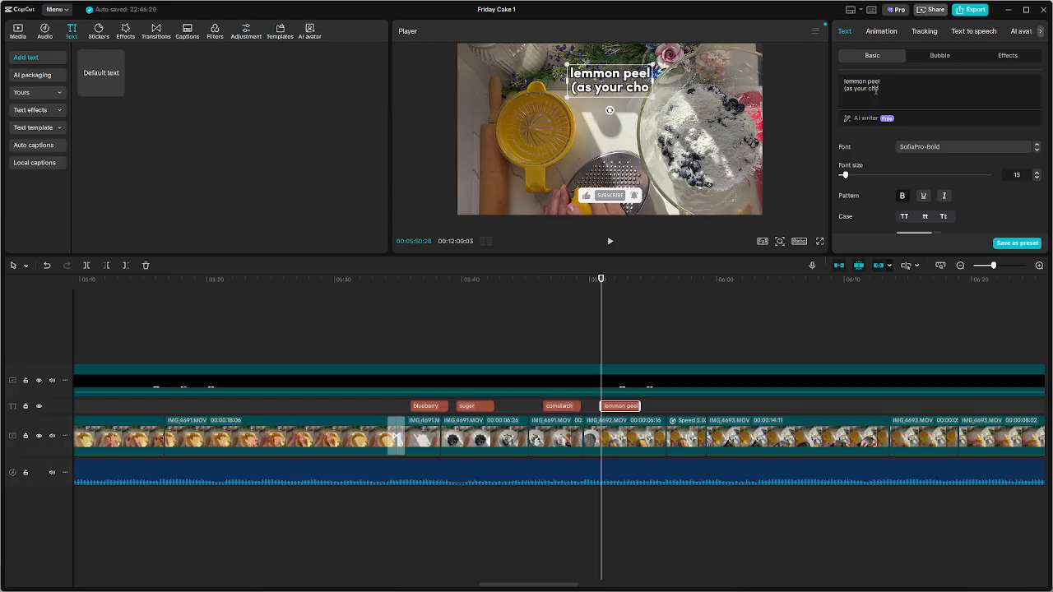
text(e)
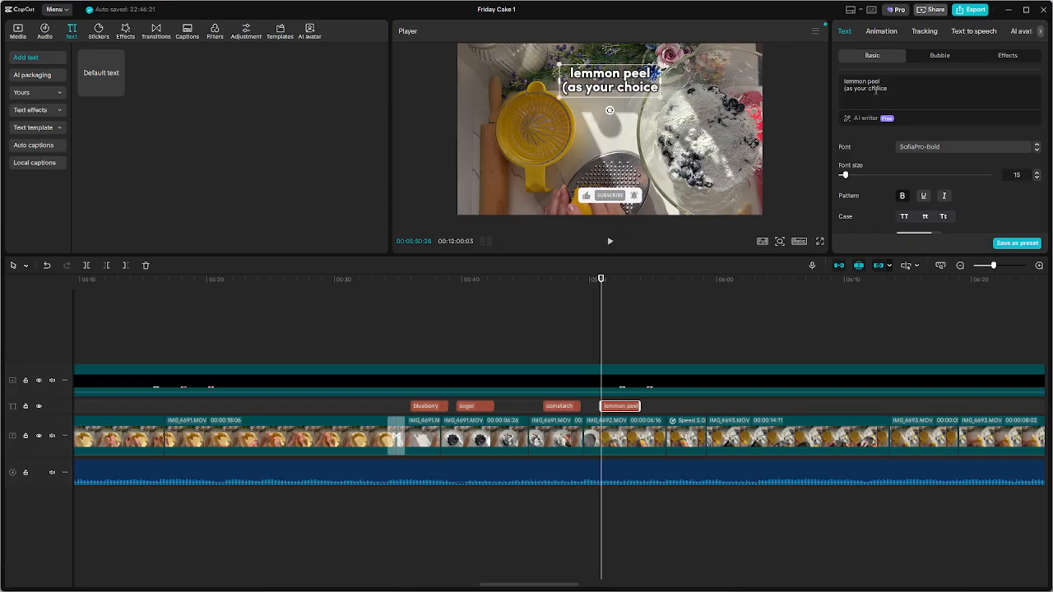
text())
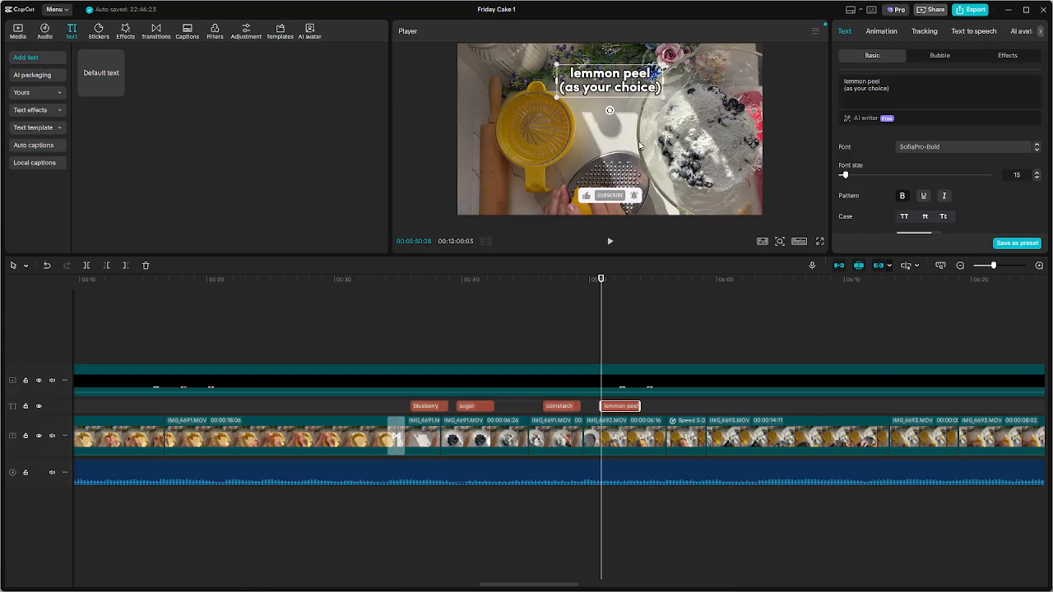
Play through the lemon grating and shift the "lemmon peel" caption slightly later on the timeline
click(618, 329)
key(space)
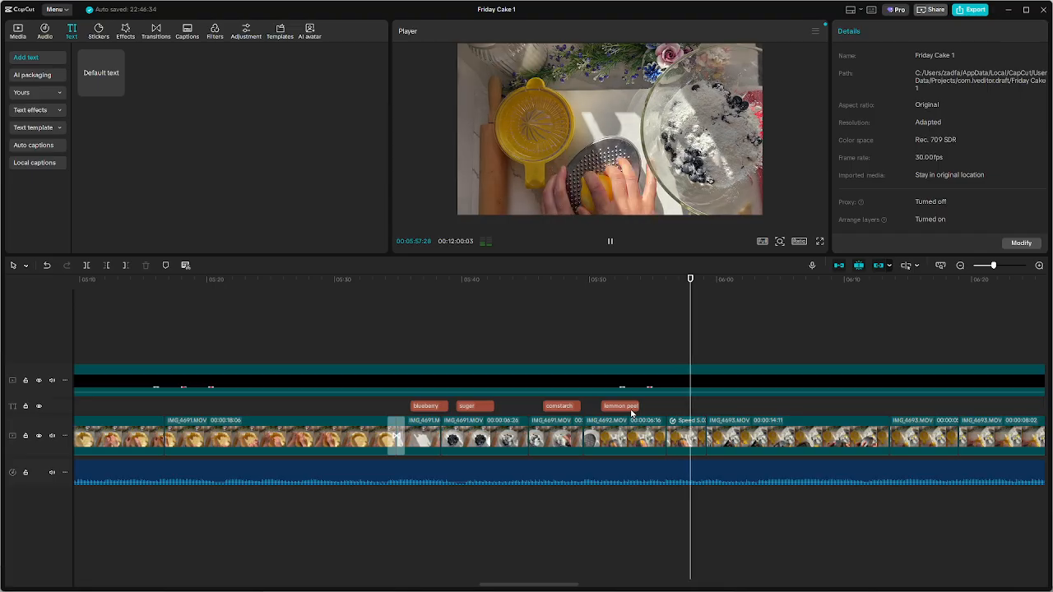
key(space)
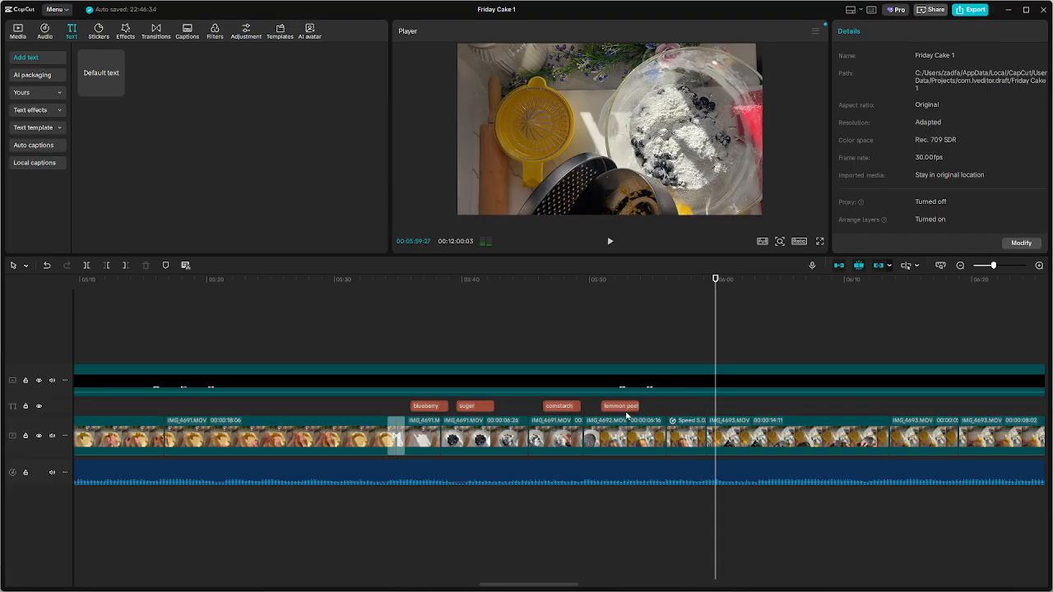
drag(612, 408, 625, 408)
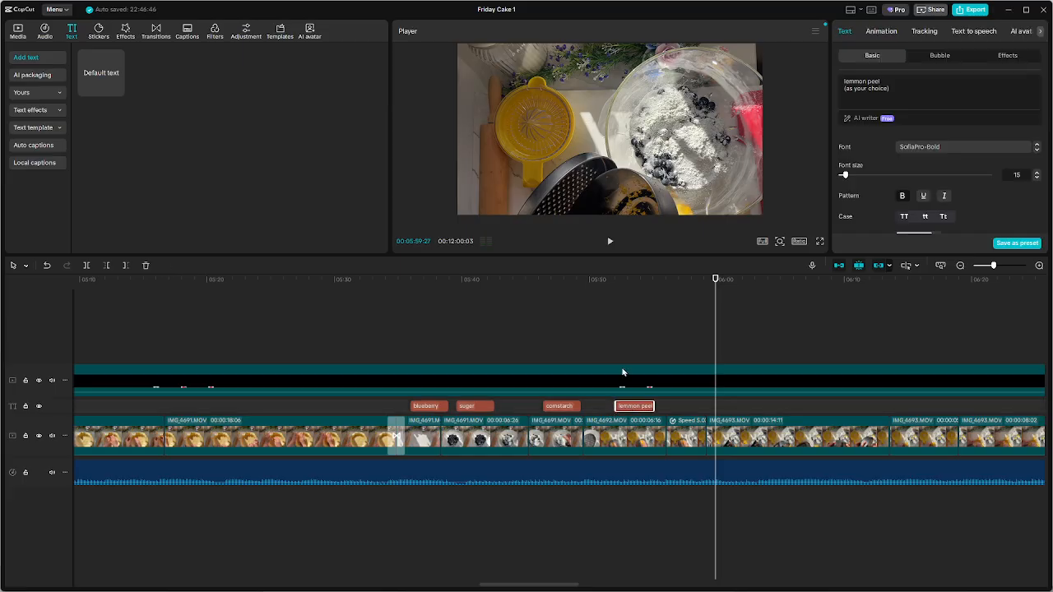
Find where the grated peel is scraped into the bowl and paste a copy of the "lemmon peel" caption at about 00:06:02
key(space)
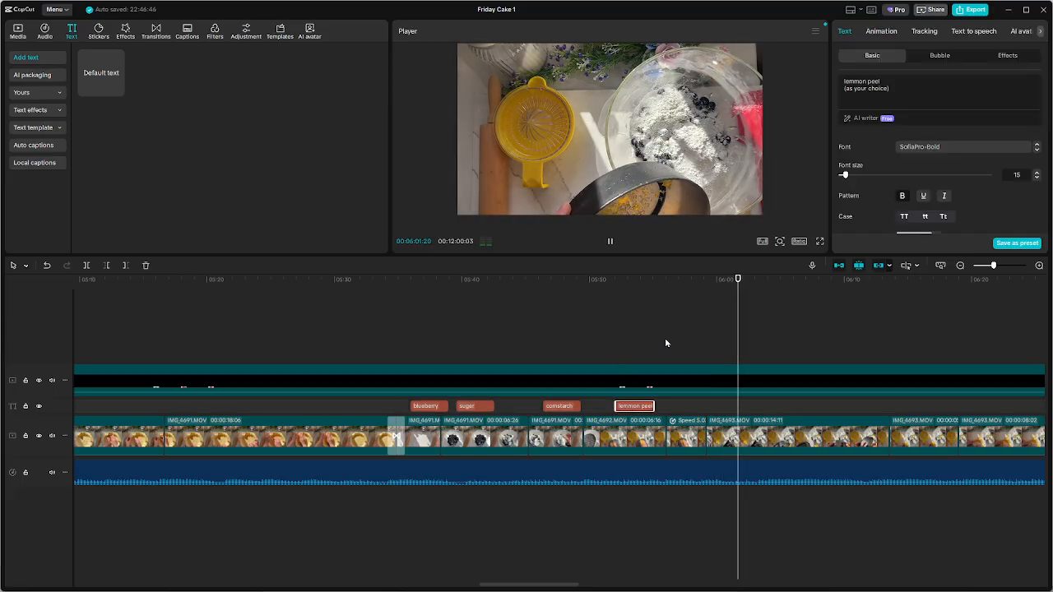
scroll(735, 341, down, 2)
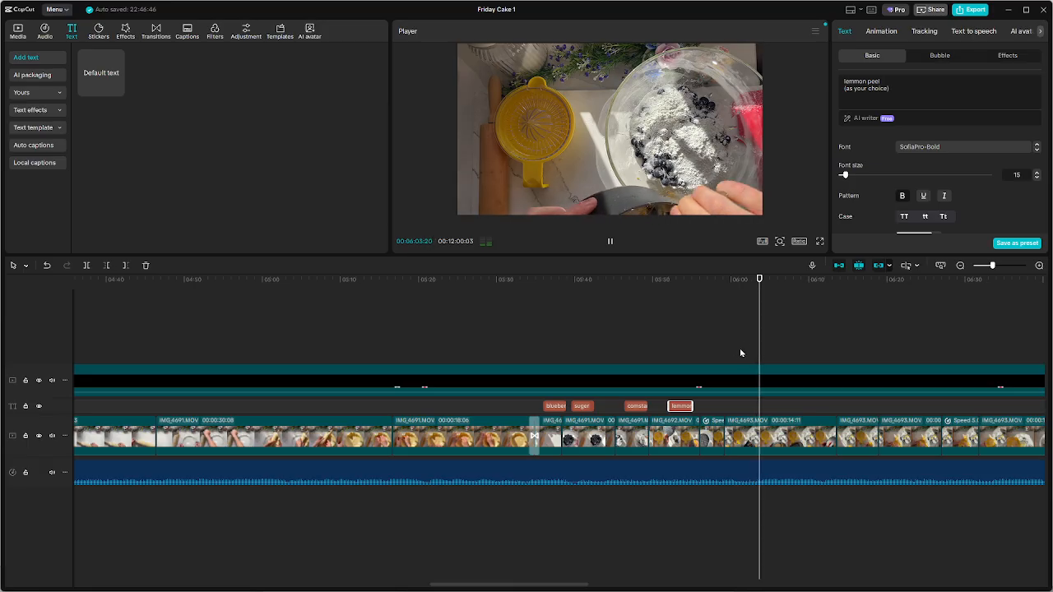
key(space)
key(space)
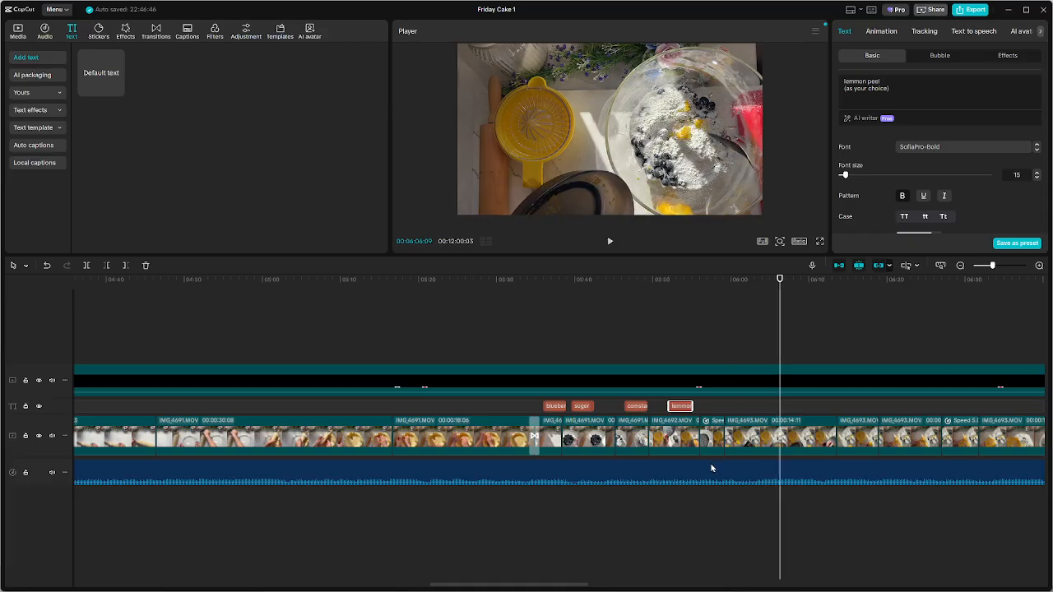
click(746, 407)
key(space)
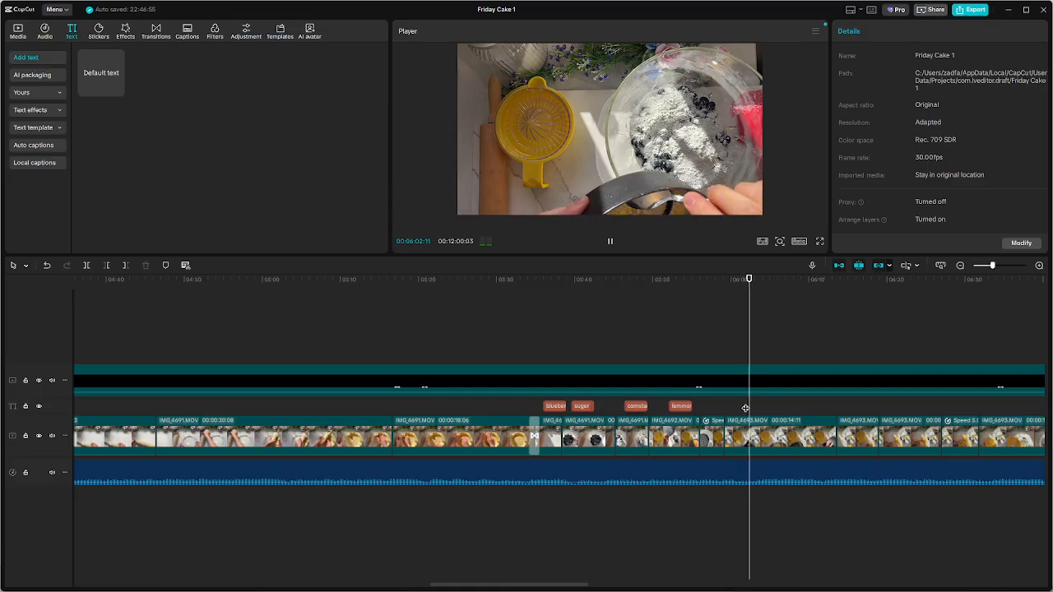
key(ctrl+v)
key(space)
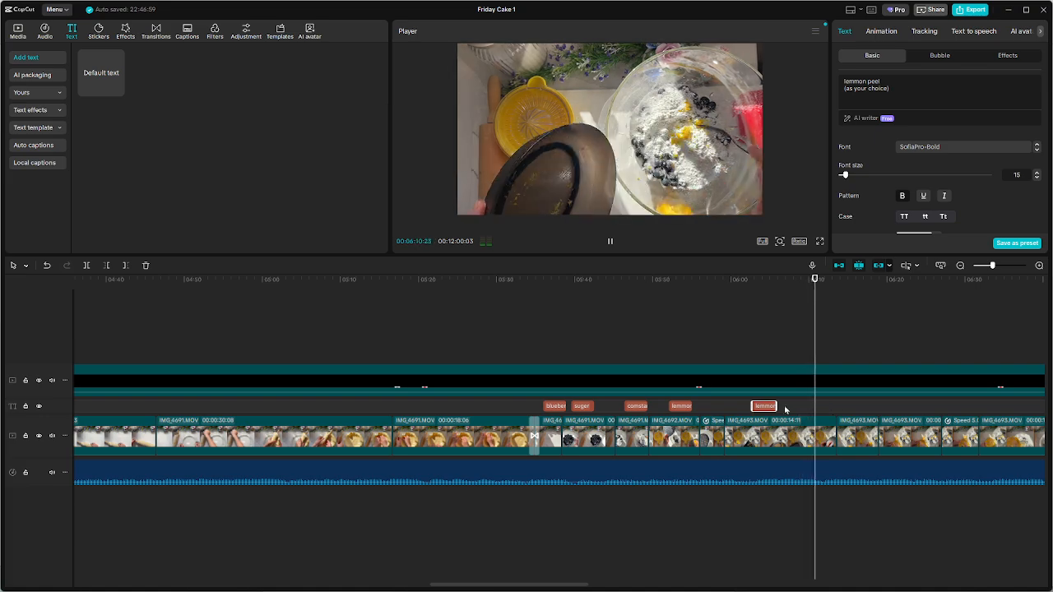
key(space)
Locate where the lemon is brought in after the peel is added and paste another "lemmon peel" caption at 00:06:17:01
click(685, 407)
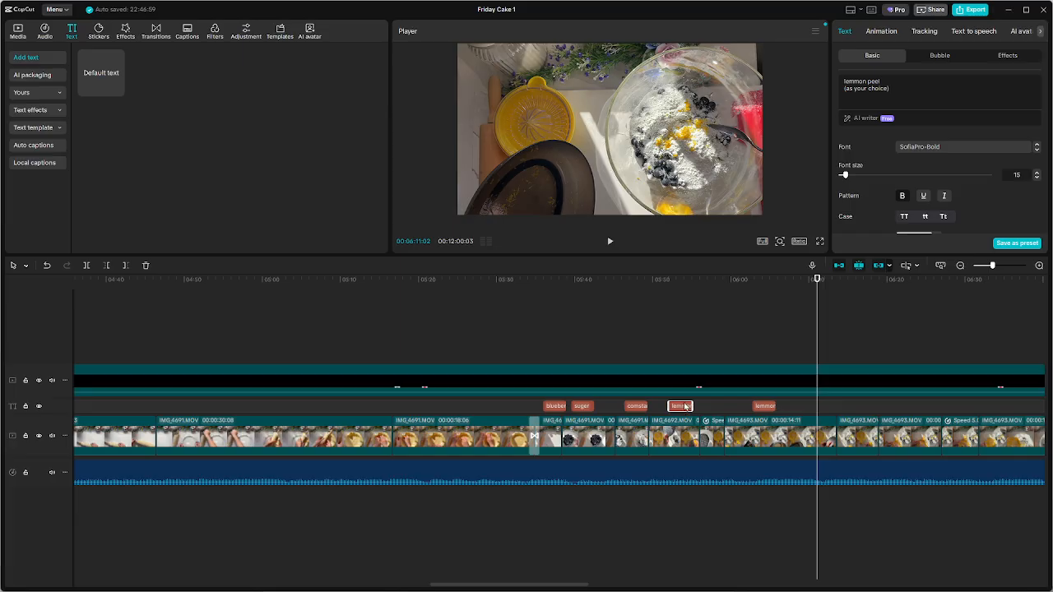
click(681, 349)
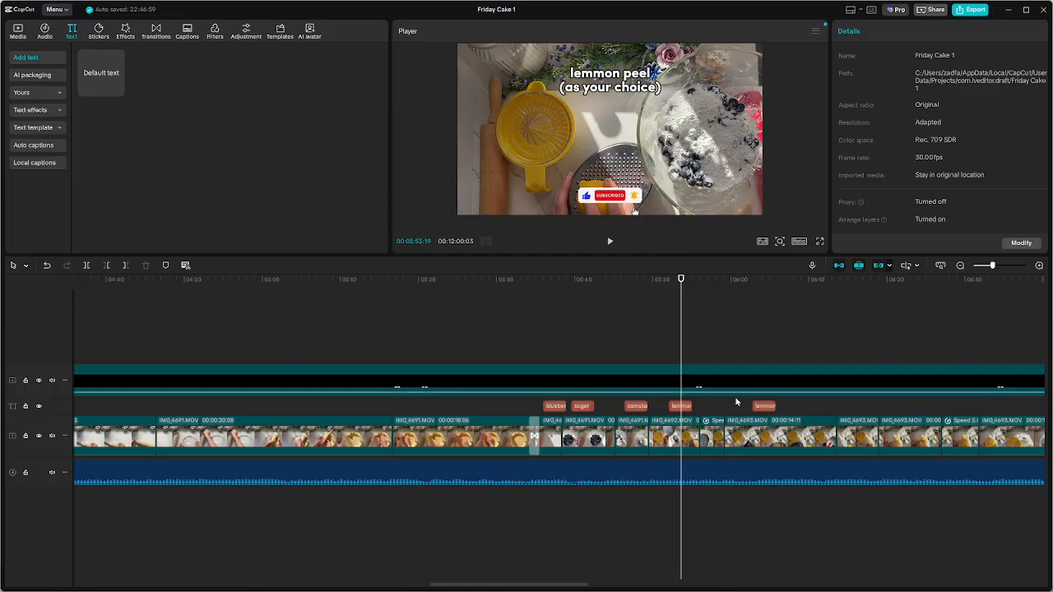
key(space)
click(800, 342)
key(space)
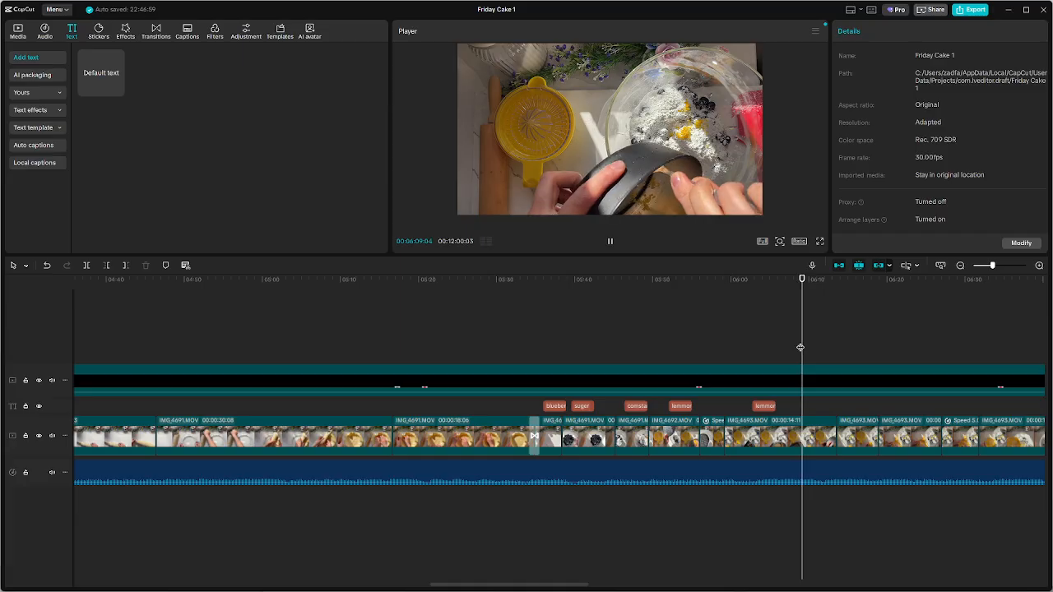
key(space)
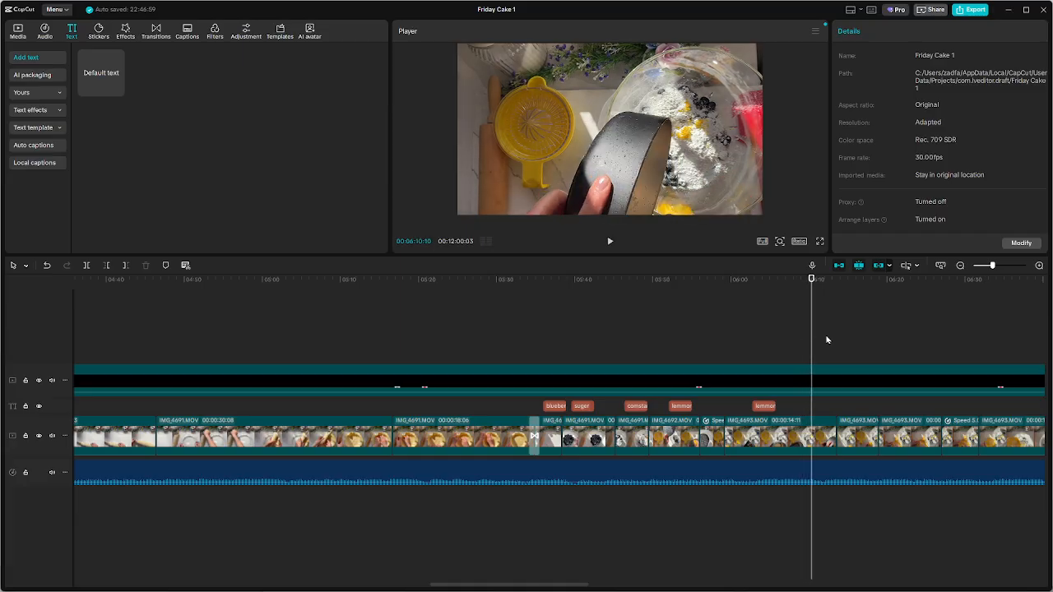
drag(814, 340, 864, 351)
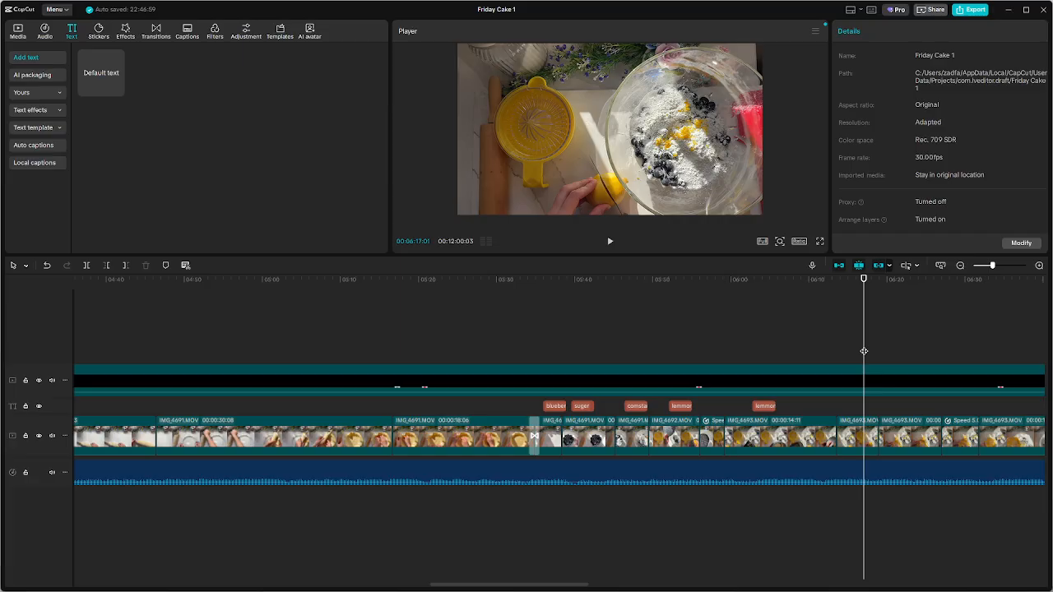
key(ctrl+v)
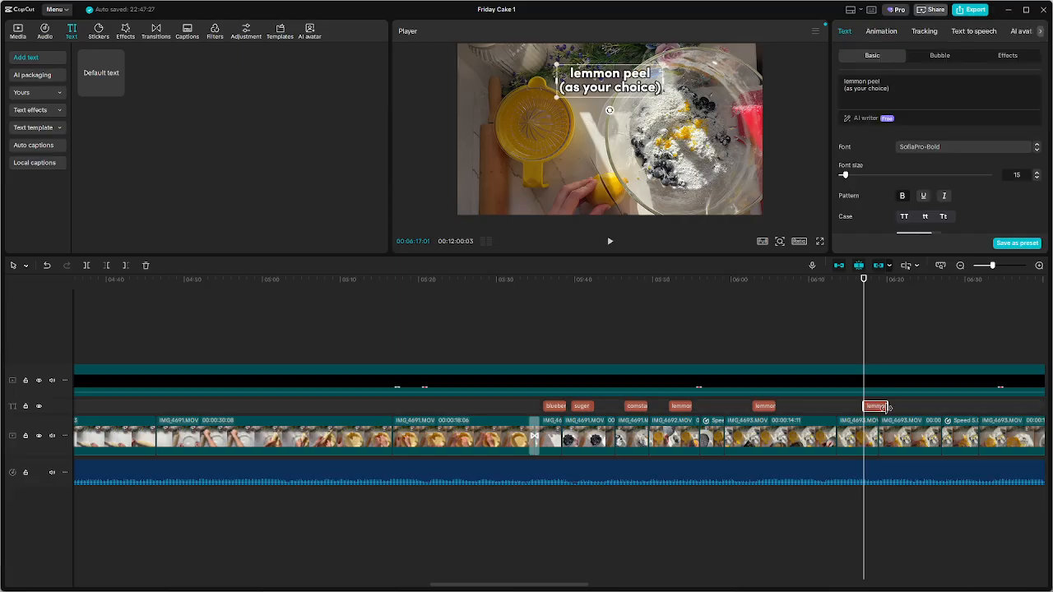
Replace the first line of the newest caption with "lemon water", keeping "(as your choice)" on its own second line
double_click(853, 81)
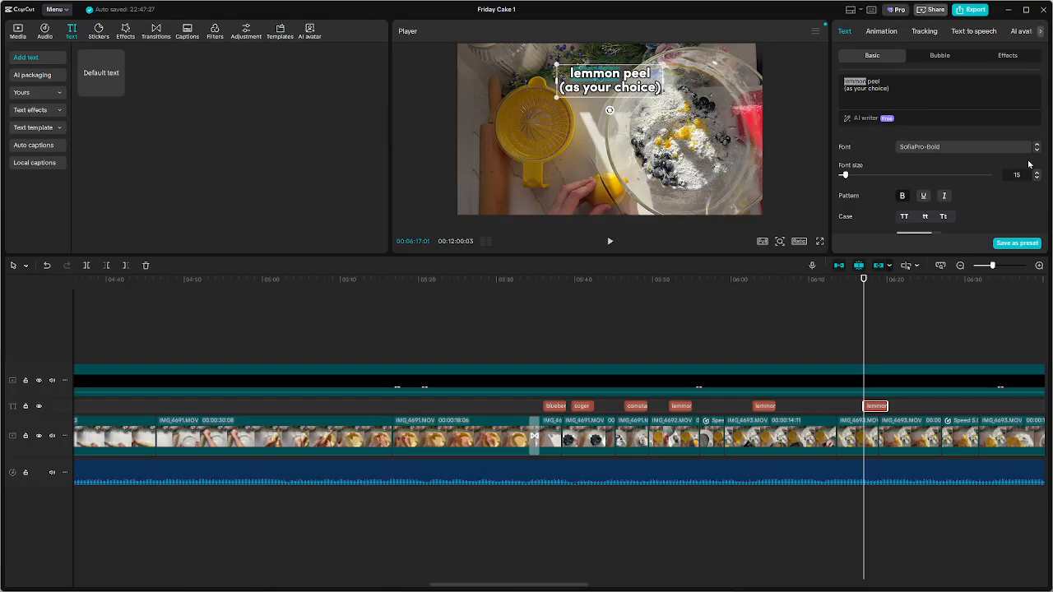
text(le)
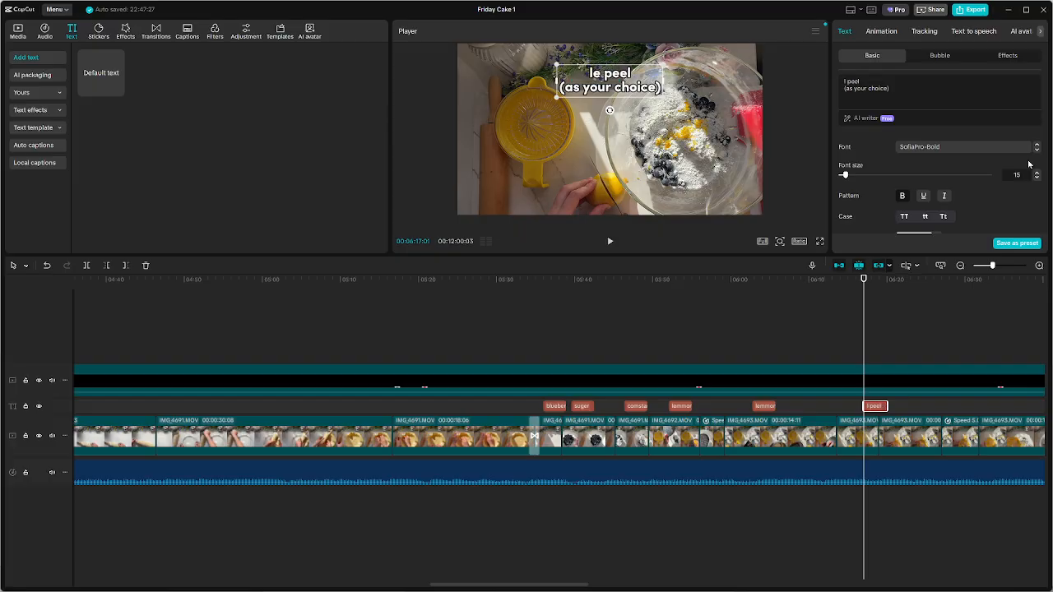
text(monate)
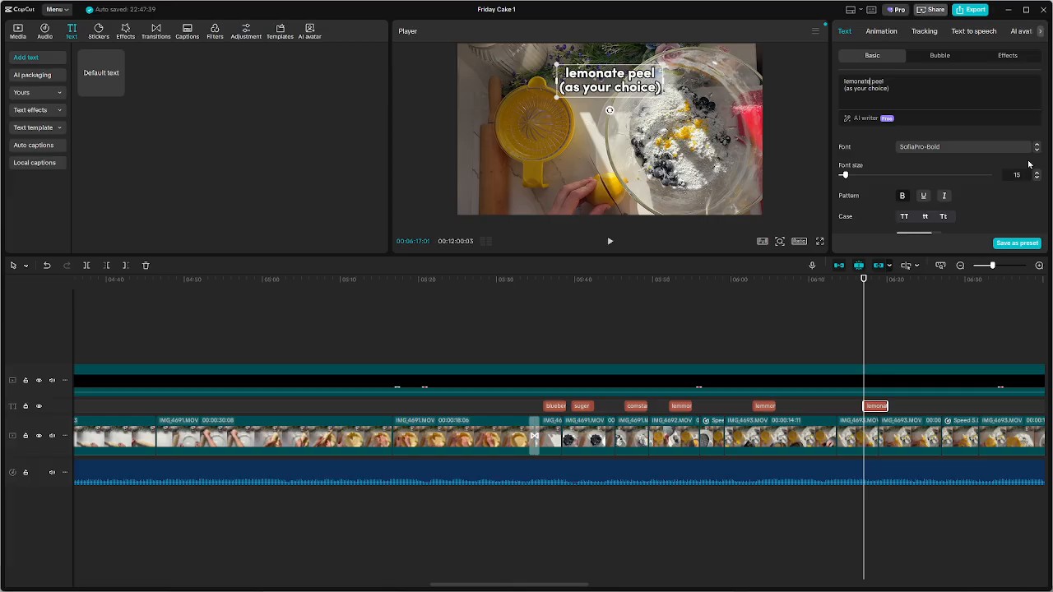
key(BackSpace)
key(BackSpace)
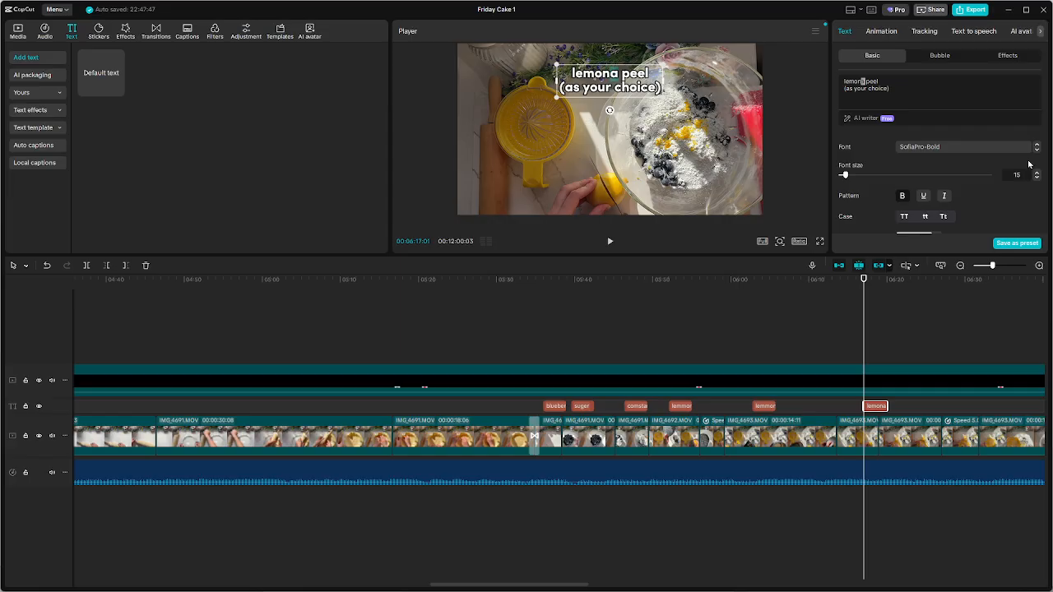
key(BackSpace)
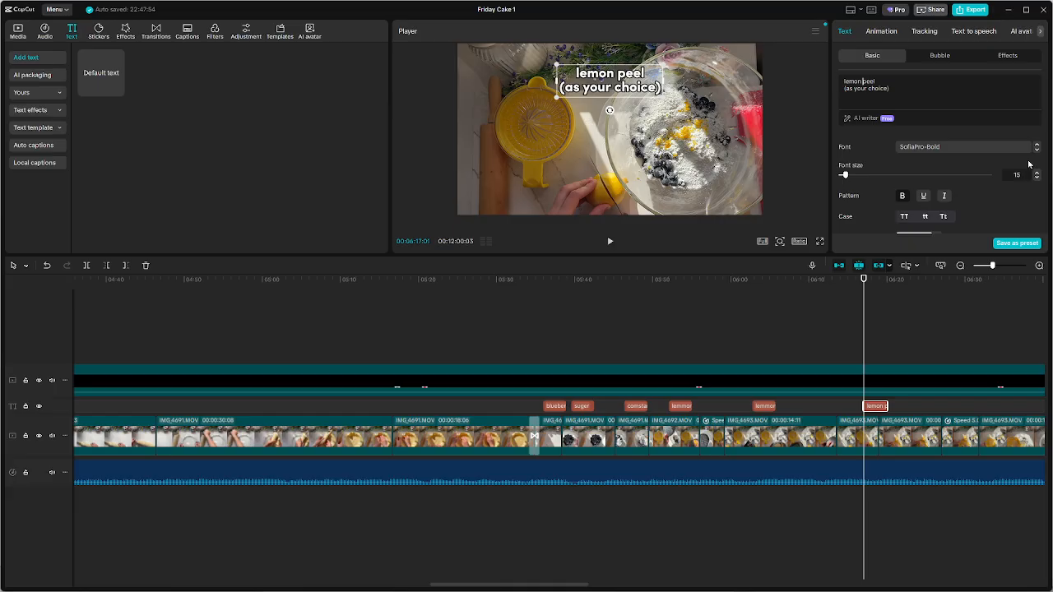
text(wa)
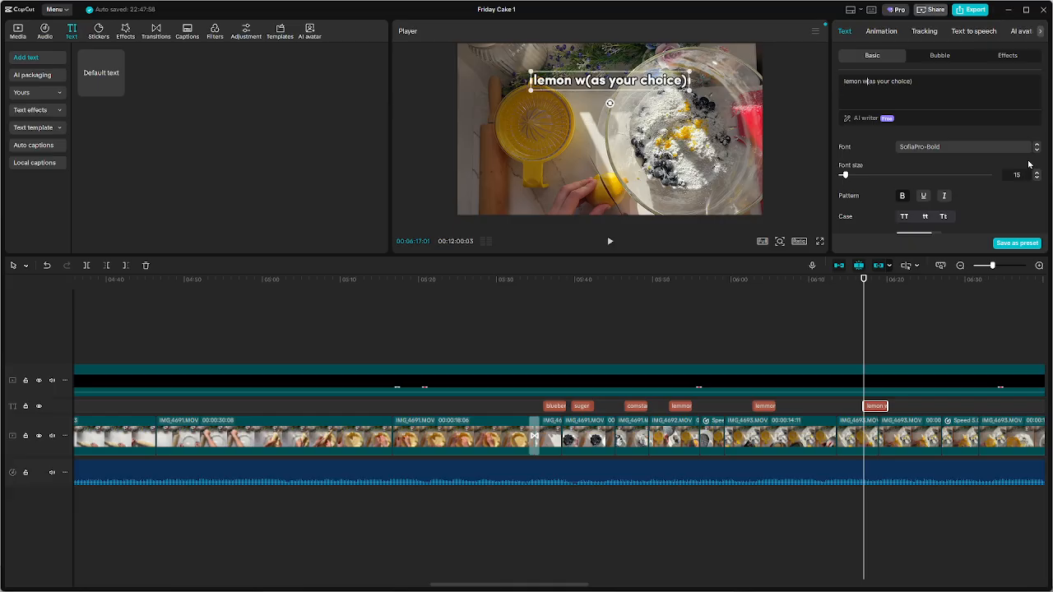
text(ter)
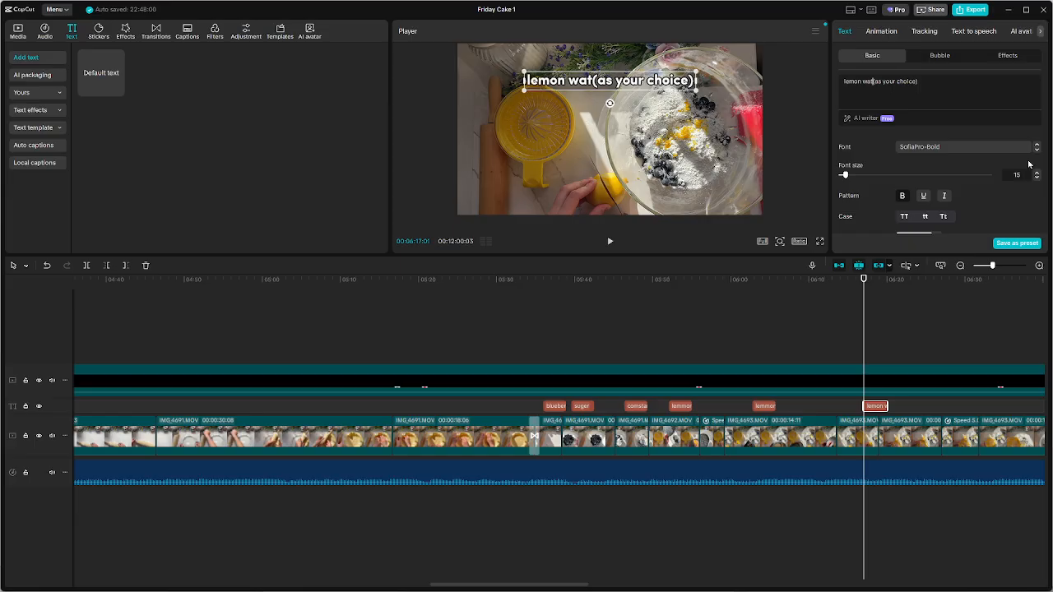
key(Return)
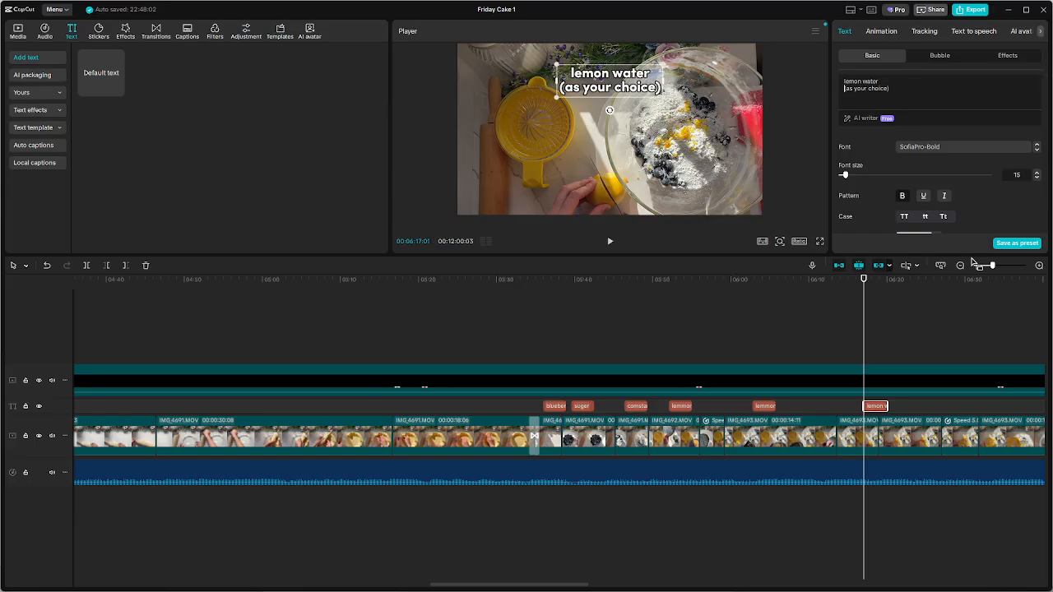
Replace the second line of the "lemon water" caption with "1"
drag(840, 92, 907, 91)
key(BackSpace)
key(BackSpace)
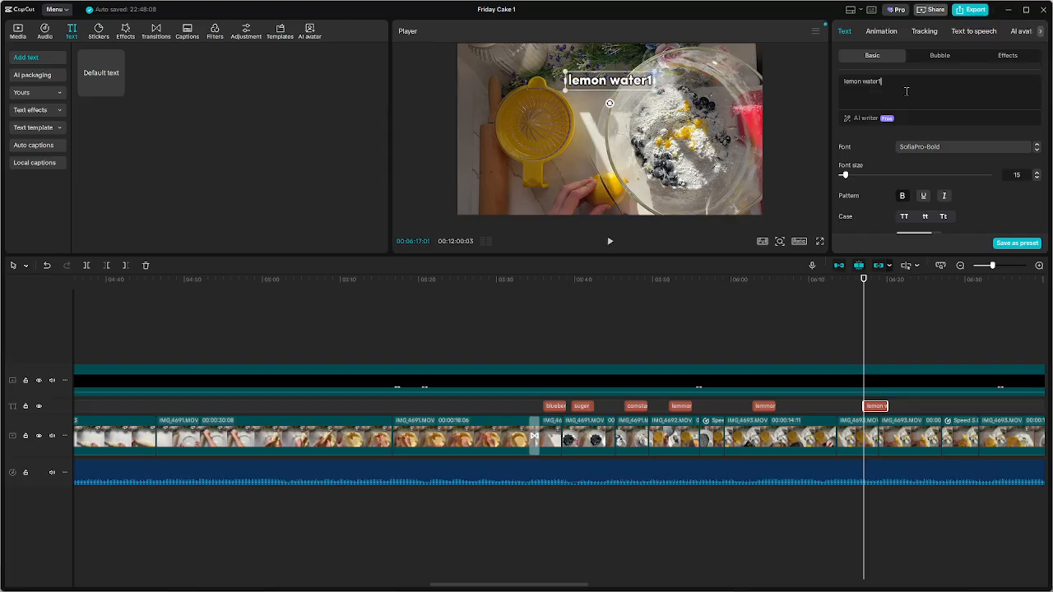
key(Return)
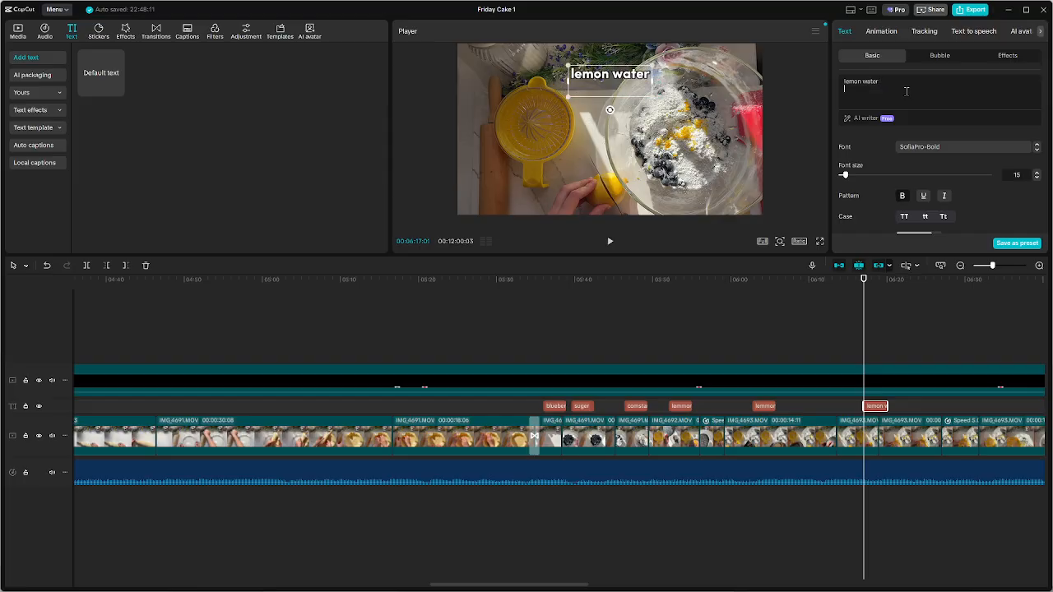
text(1)
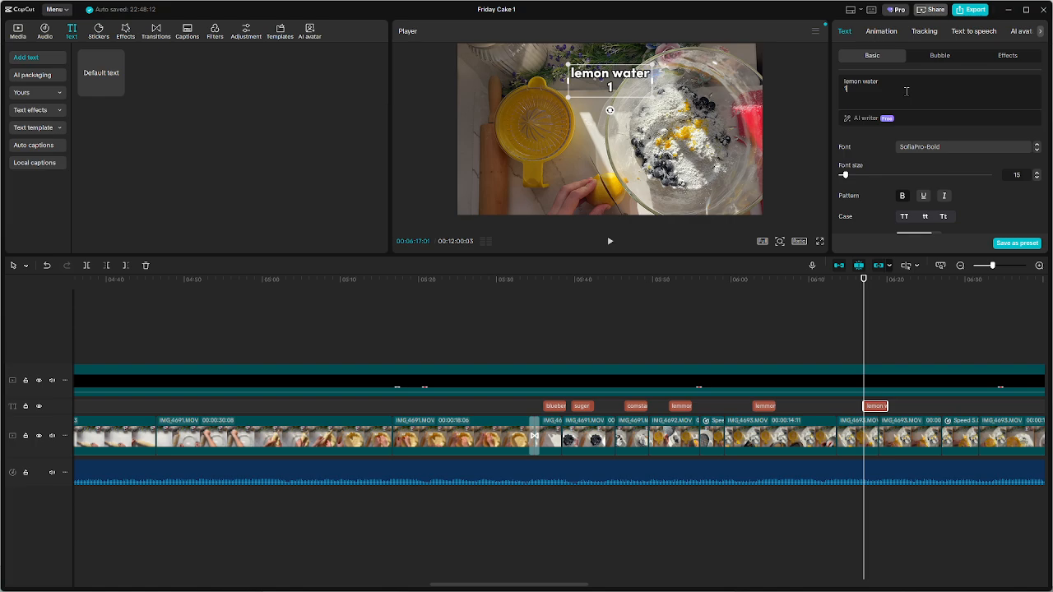
Review the lemon squeezing footage after the "lemon water" caption and go past the last clip to about 00:11:03
click(874, 338)
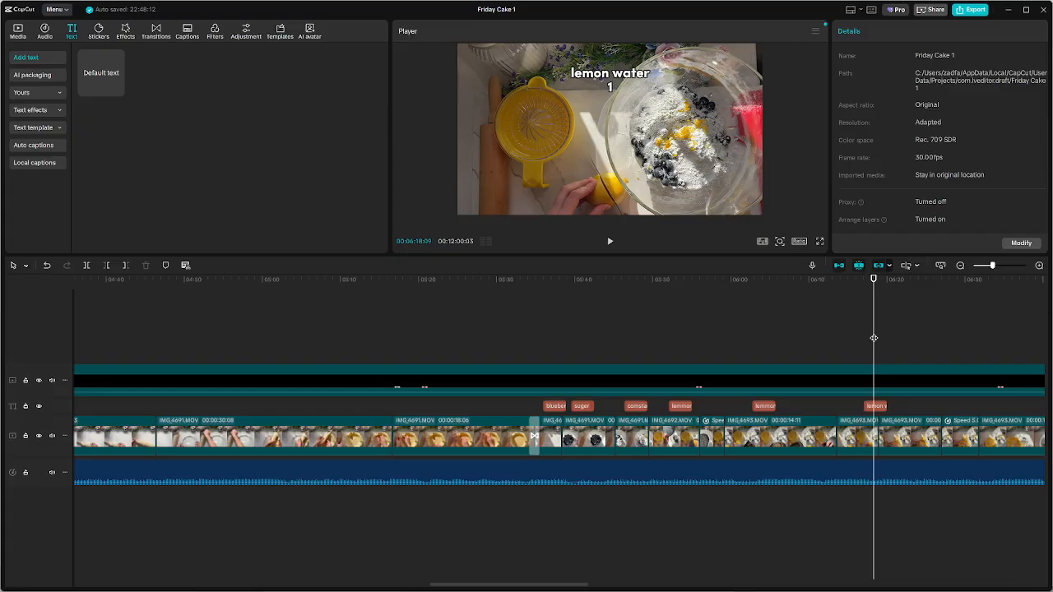
key(space)
scroll(874, 338, down, 5)
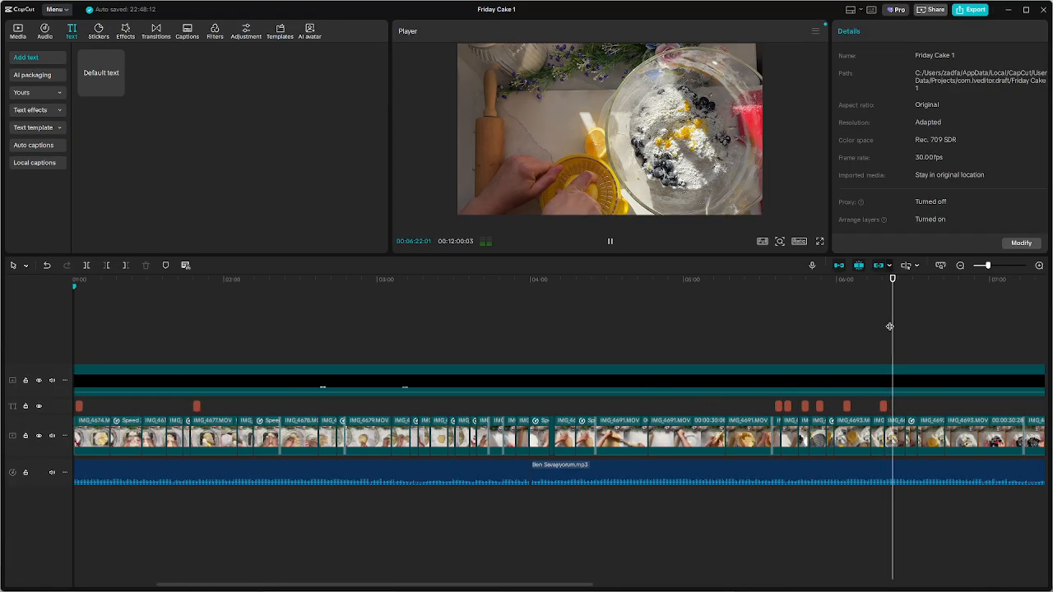
key(space)
click(990, 329)
drag(982, 330, 703, 346)
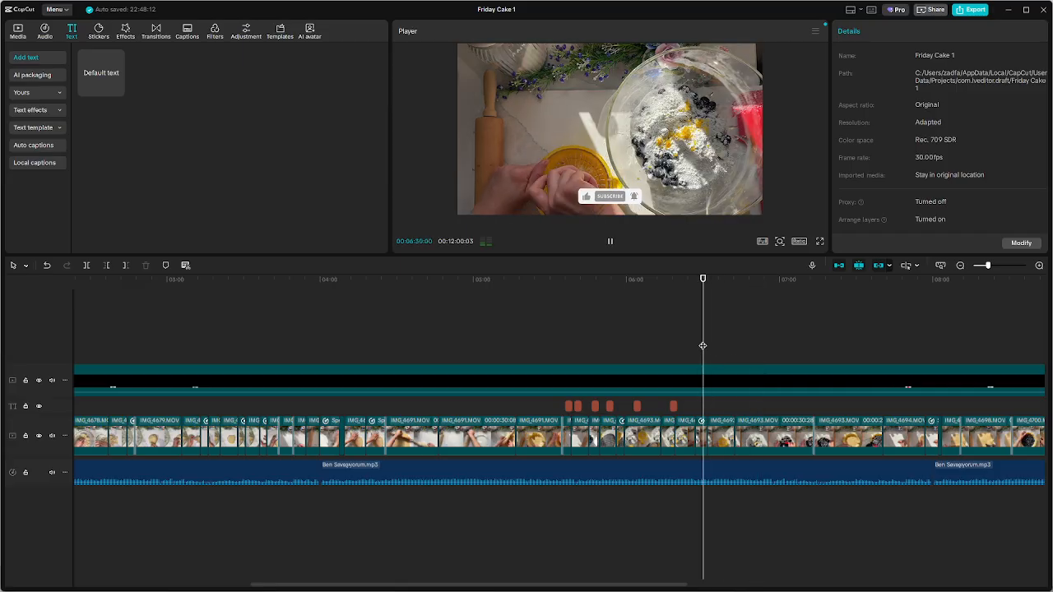
key(space)
drag(711, 344, 608, 354)
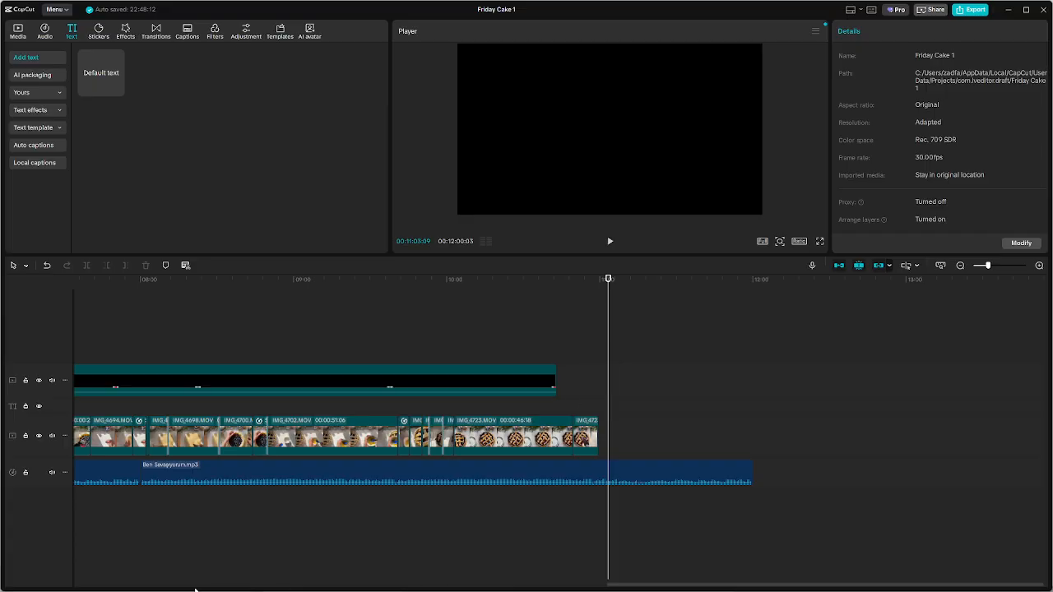
Switch to File Explorer and bring IMG_4710, IMG_4713, IMG_4714, IMG_4717 and IMG_4718 from the "1" folder into the CapCut timeline
key(super)
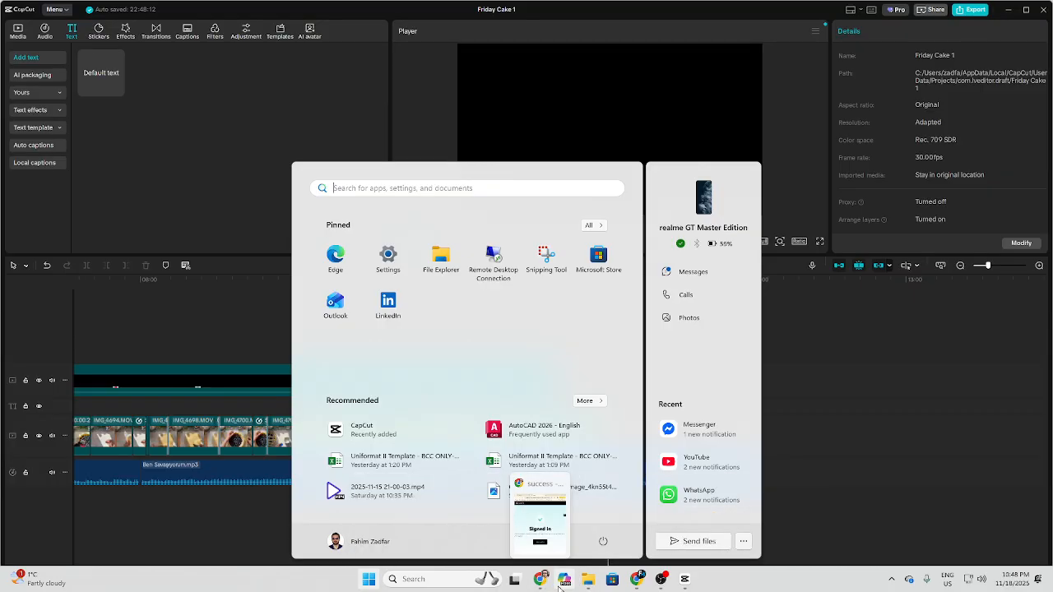
mouse_move(587, 585)
click(531, 547)
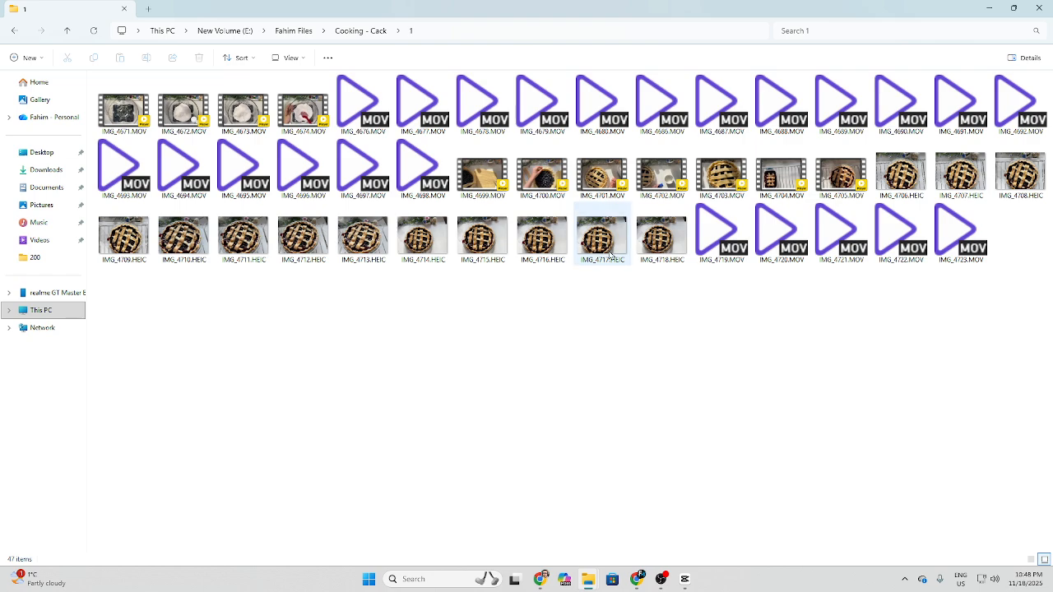
click(659, 246)
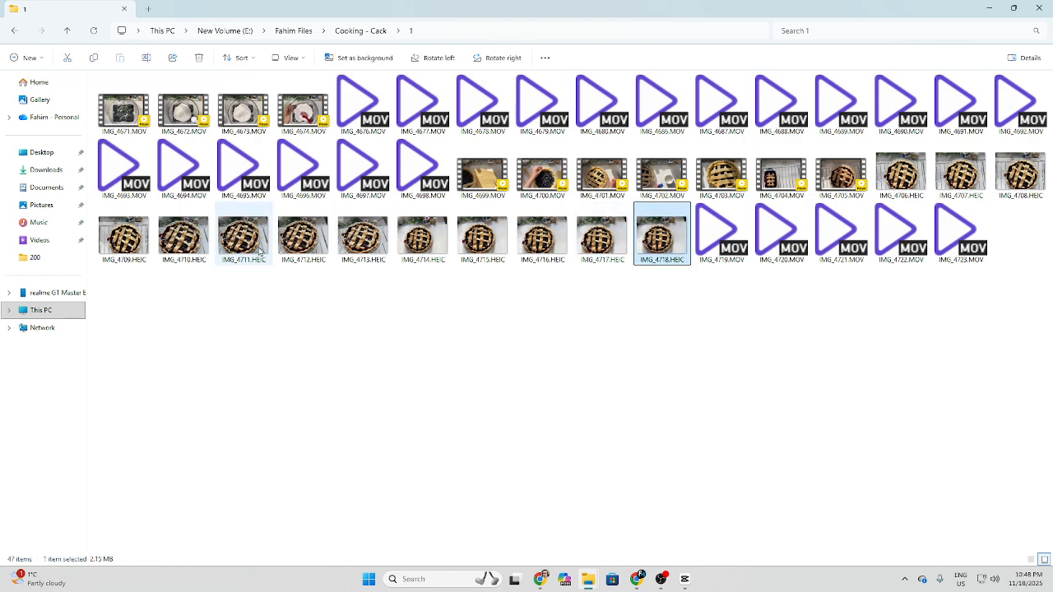
click(385, 245)
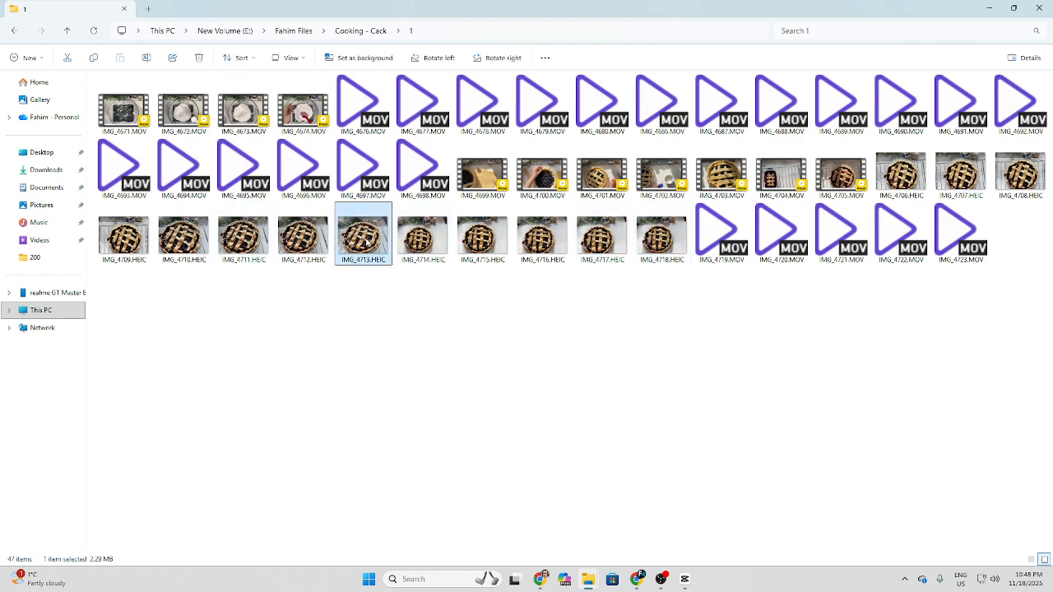
ctrl+click(419, 244)
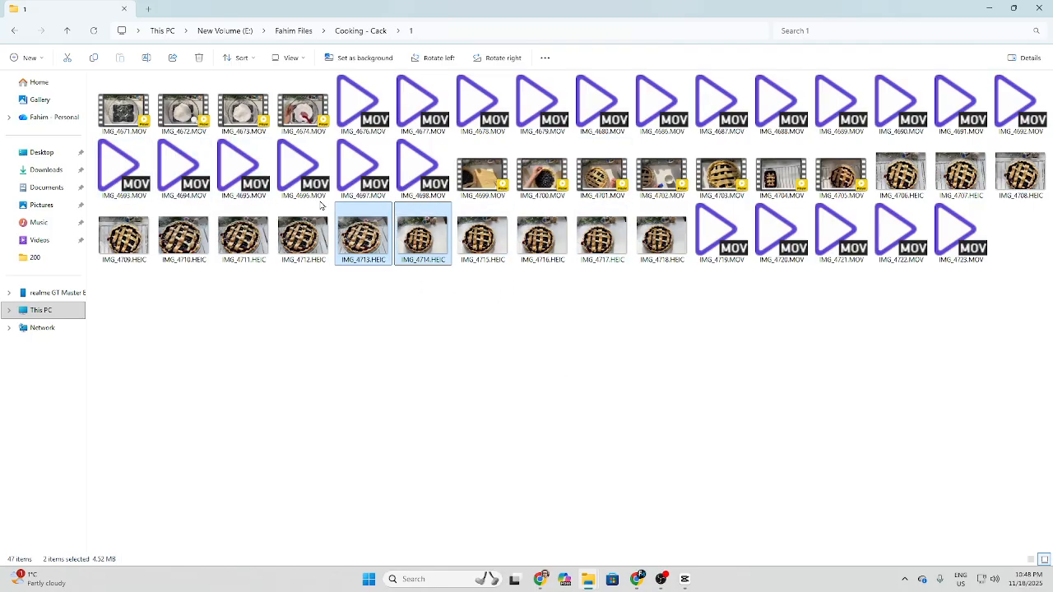
ctrl+click(187, 243)
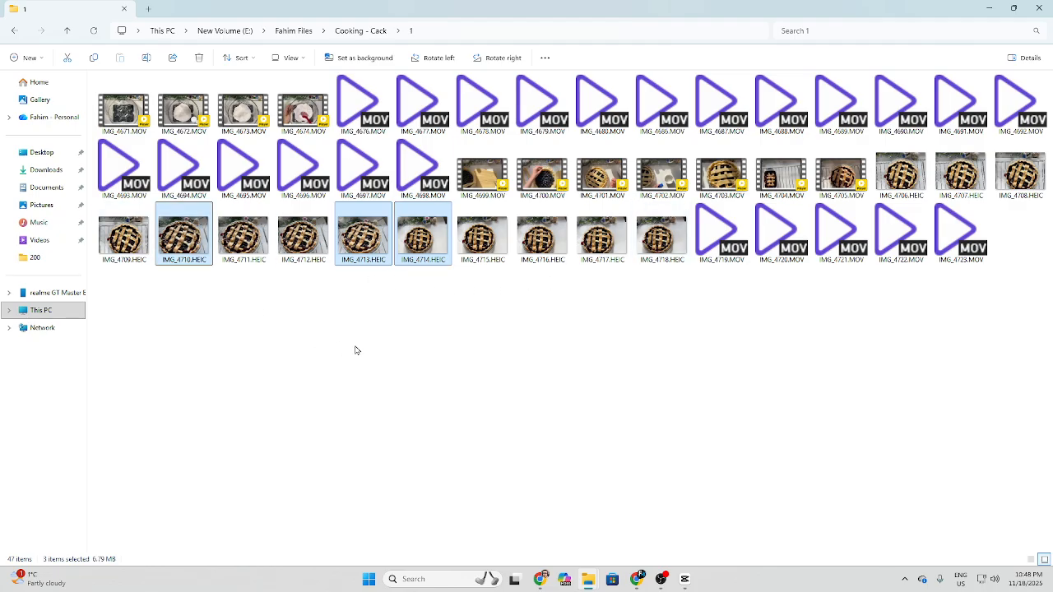
ctrl+click(188, 244)
ctrl+click(185, 246)
ctrl+click(595, 245)
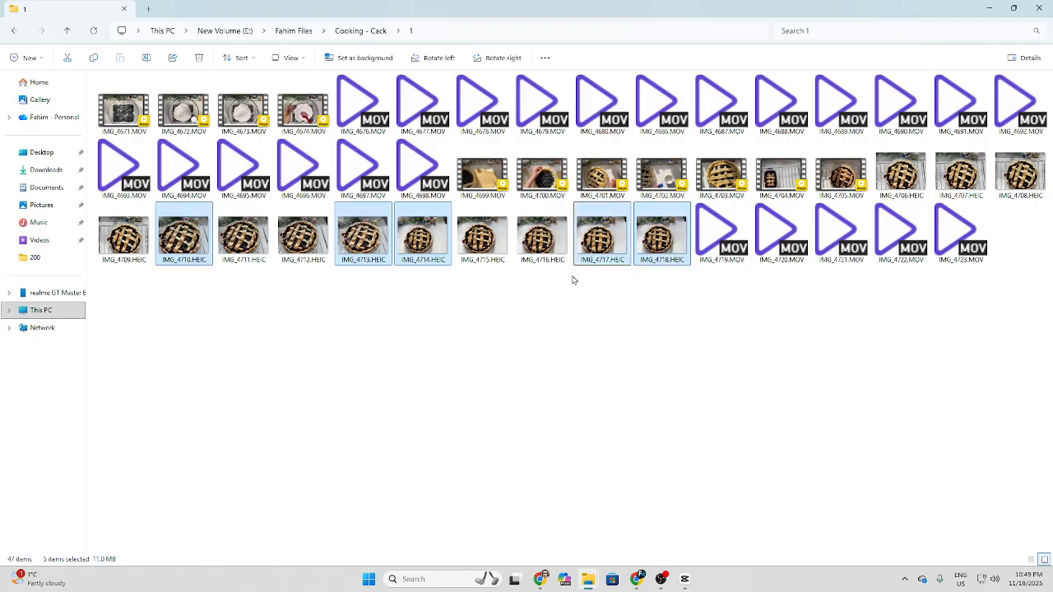
drag(210, 240, 657, 451)
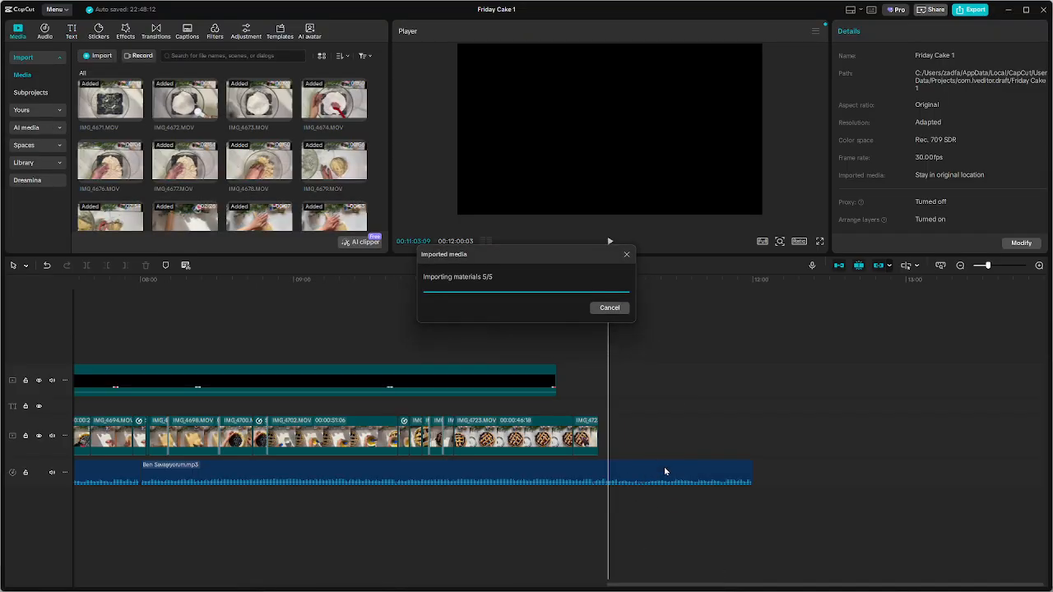
Delete the duplicate set of the five pie photos and move the remaining set onto the main track directly after the last clip
click(715, 381)
click(713, 381)
drag(750, 376, 575, 393)
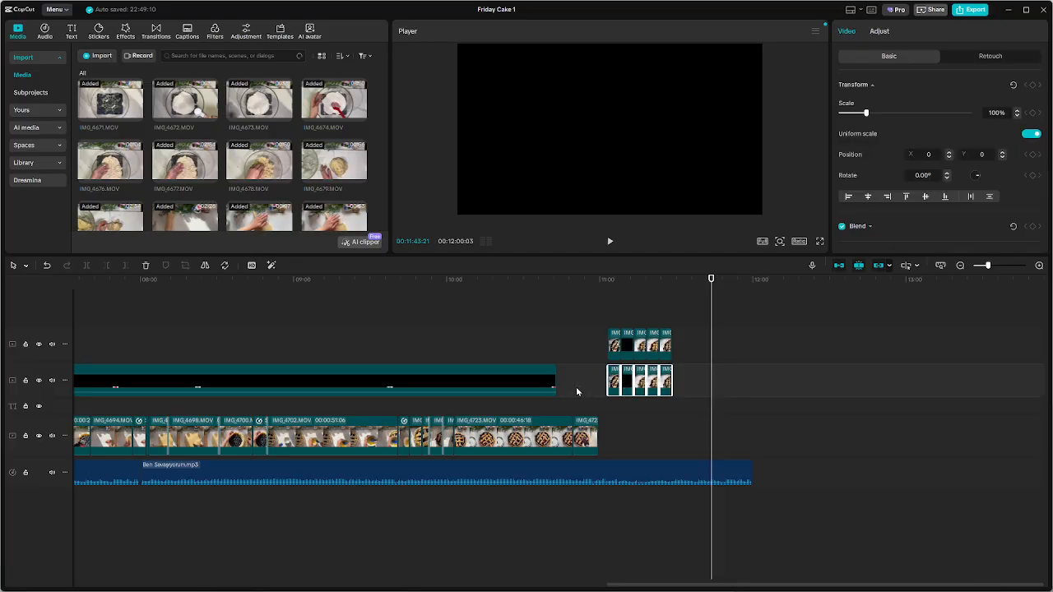
key(Delete)
drag(743, 333, 620, 436)
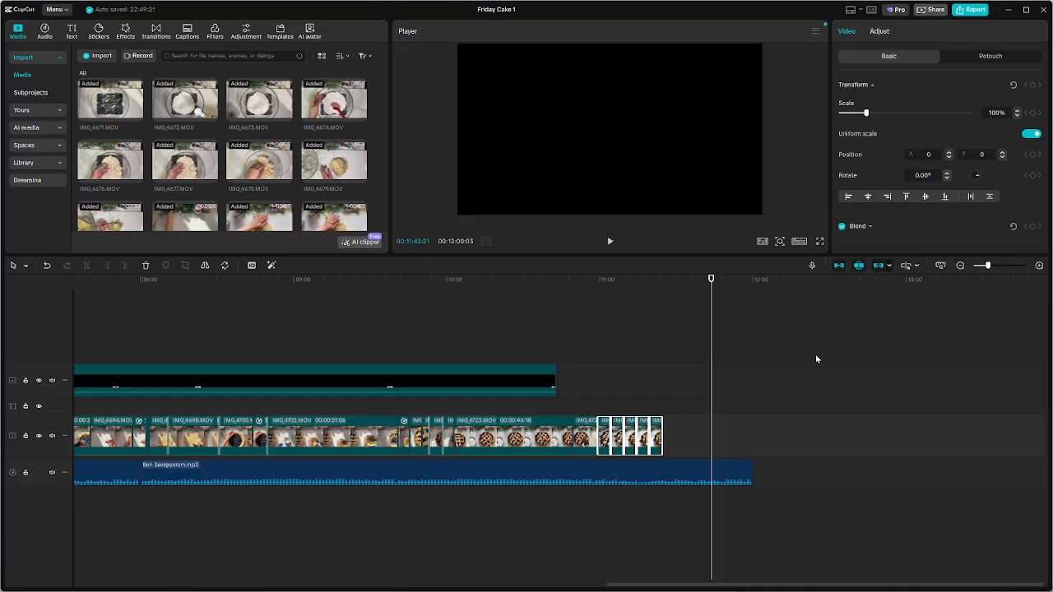
Lengthen the five pie photos together so the last one ends where the music track ends, at about 12:00
drag(662, 437, 616, 451)
click(762, 438)
click(750, 441)
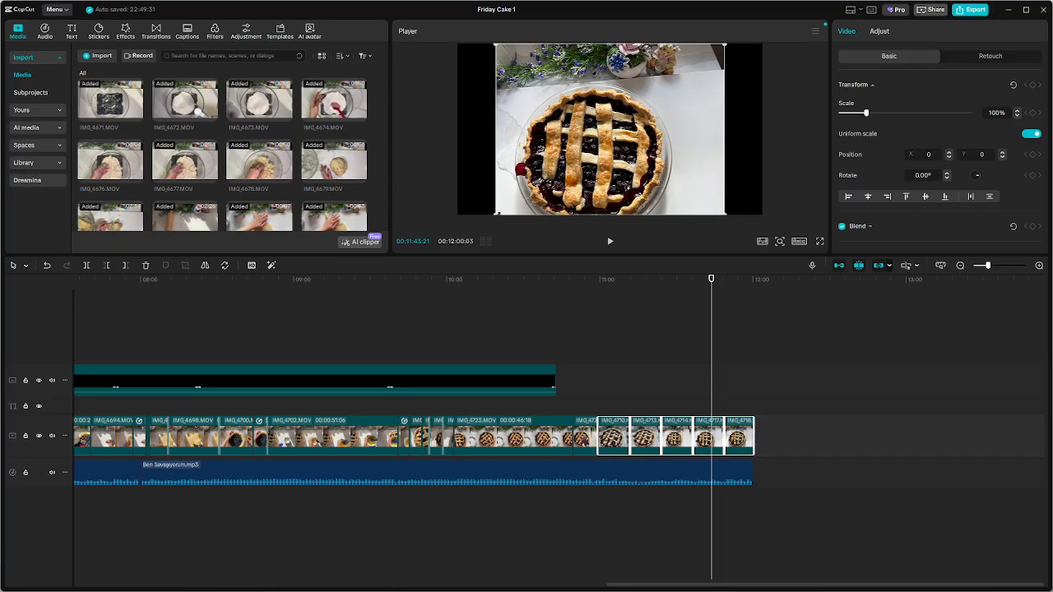
Try to enlarge all five selected photos together to fill the frame and shift them upward
drag(494, 215, 446, 272)
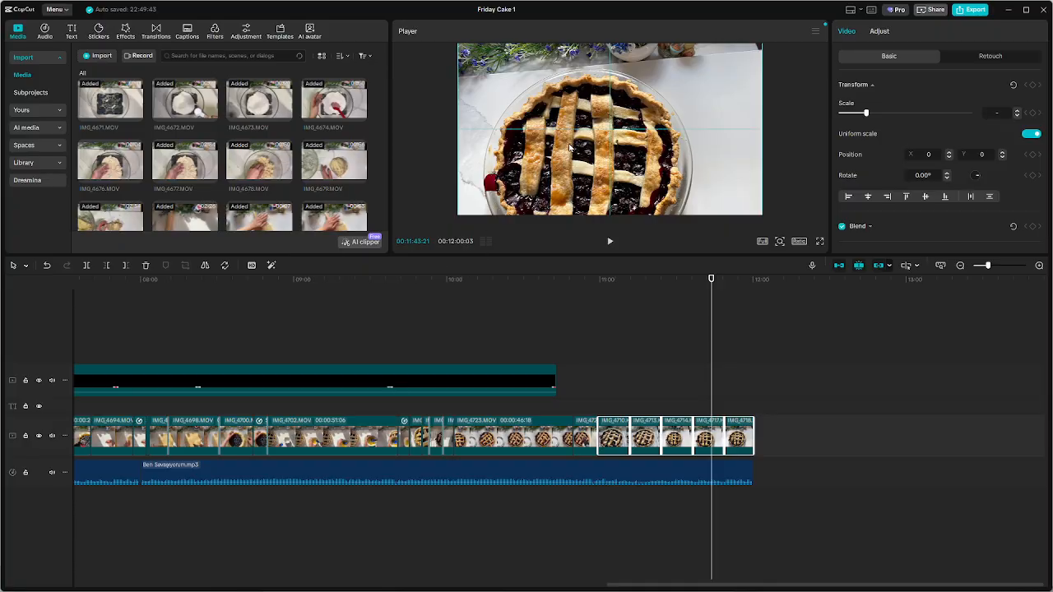
drag(567, 153, 570, 120)
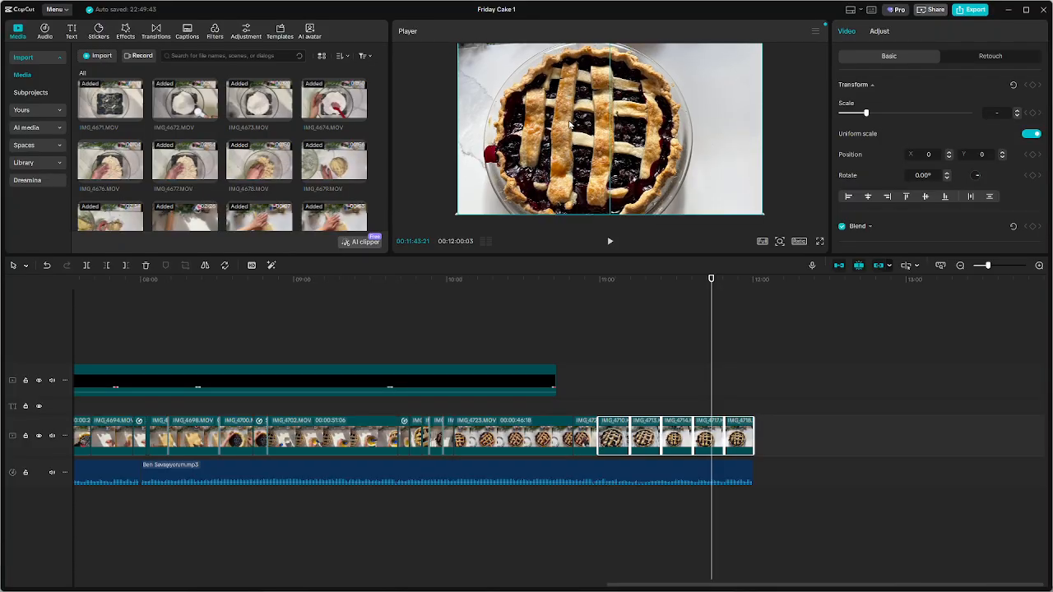
drag(569, 125, 569, 125)
click(599, 376)
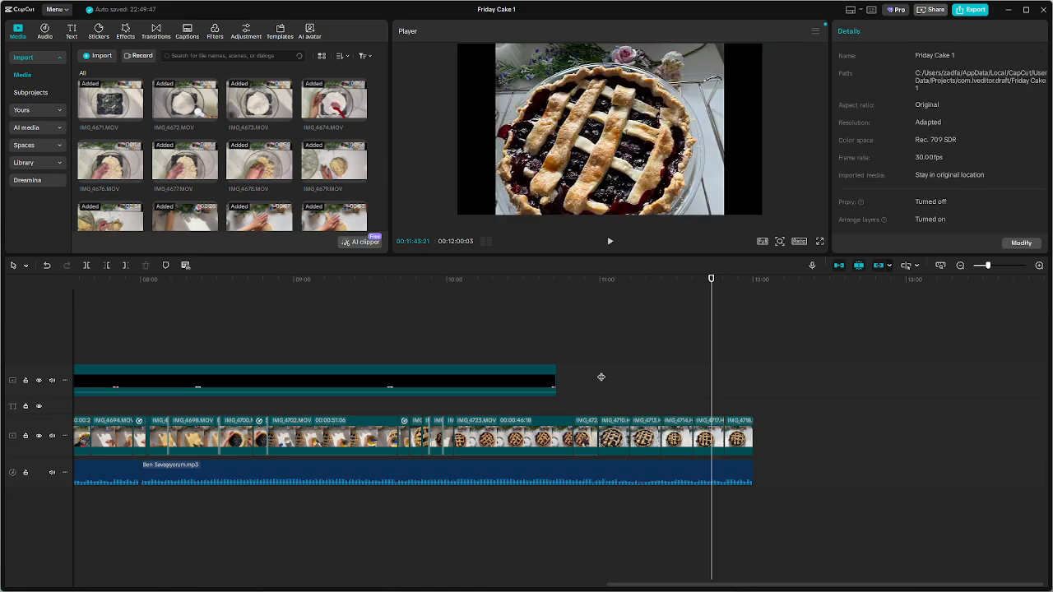
Scale the IMG_4710 photo to 133% so it fills the frame and move it up to Y position 224
click(620, 428)
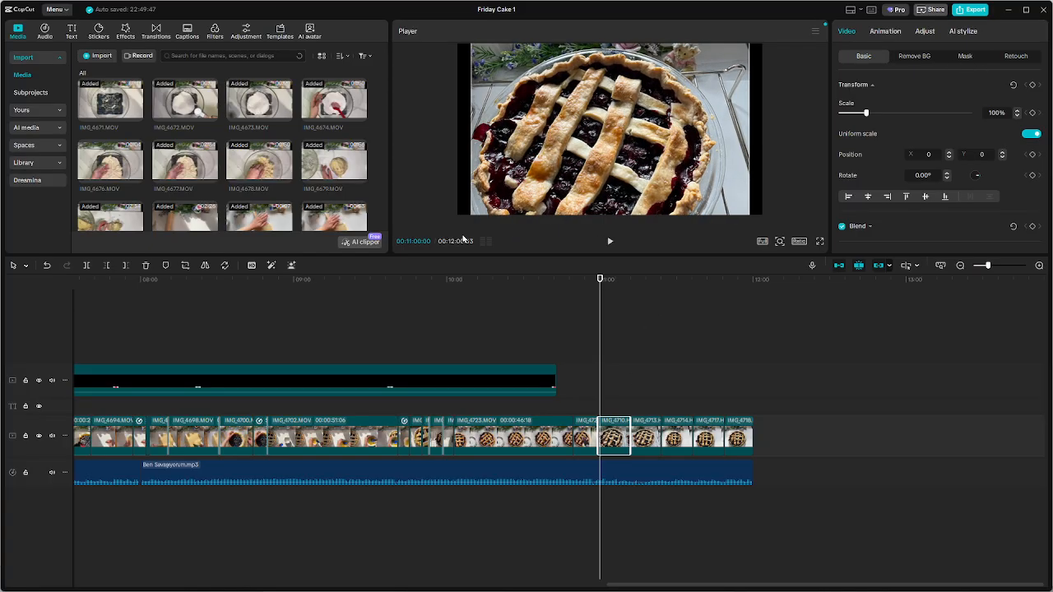
drag(448, 250, 449, 250)
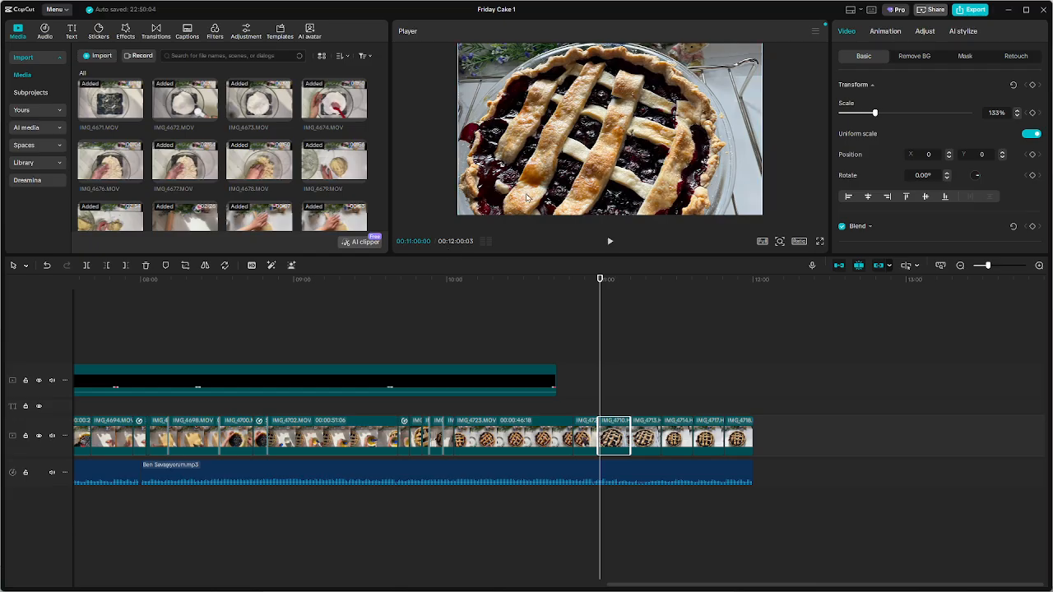
drag(679, 140, 677, 121)
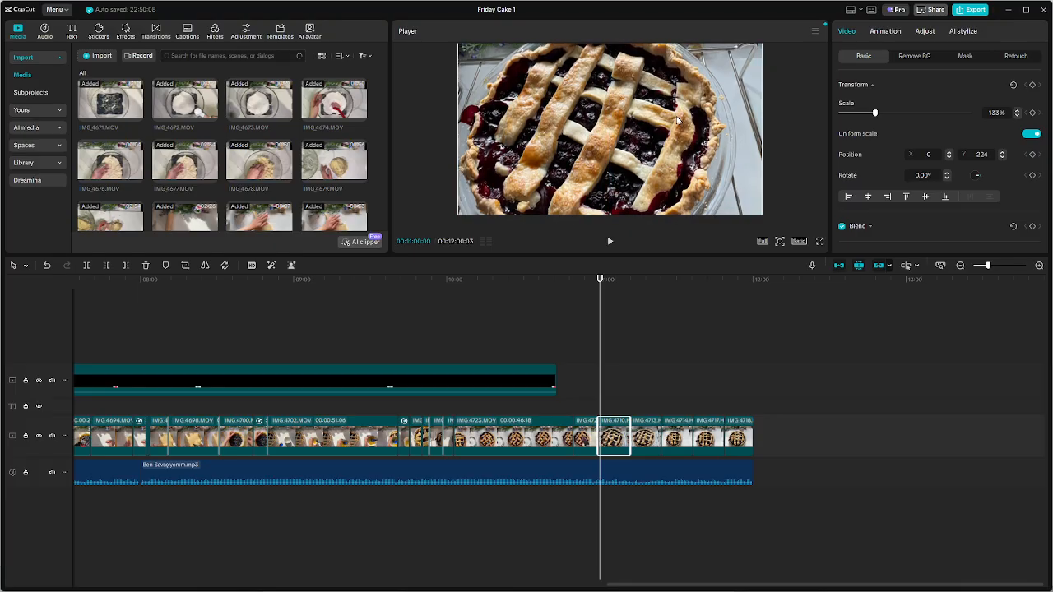
Enlarge the IMG_4713 photo to fill the frame and go to the IMG_4714 photo at 00:11:30:22
click(638, 399)
key(space)
click(600, 163)
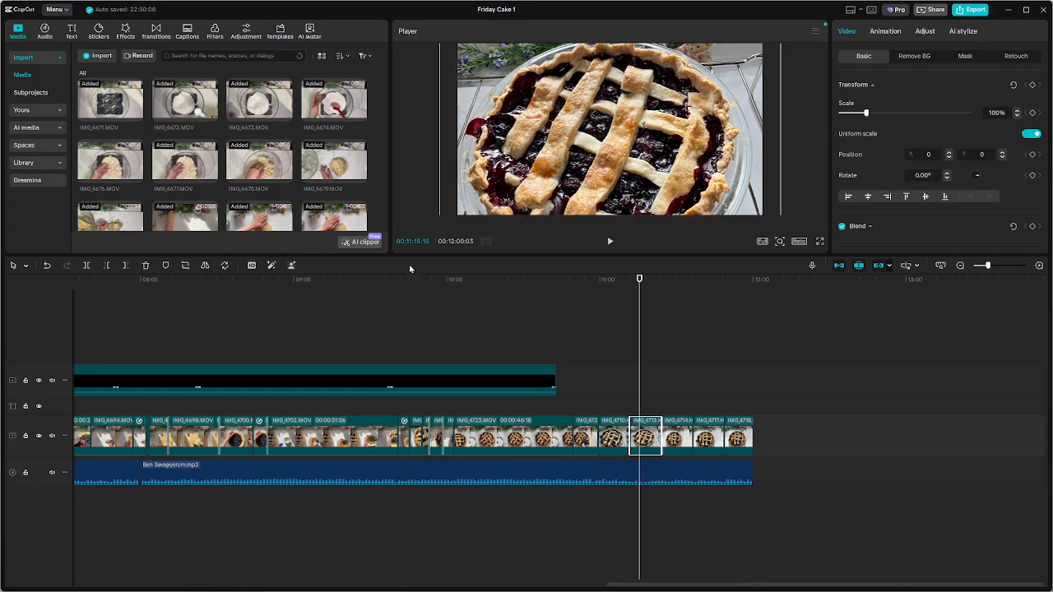
click(678, 399)
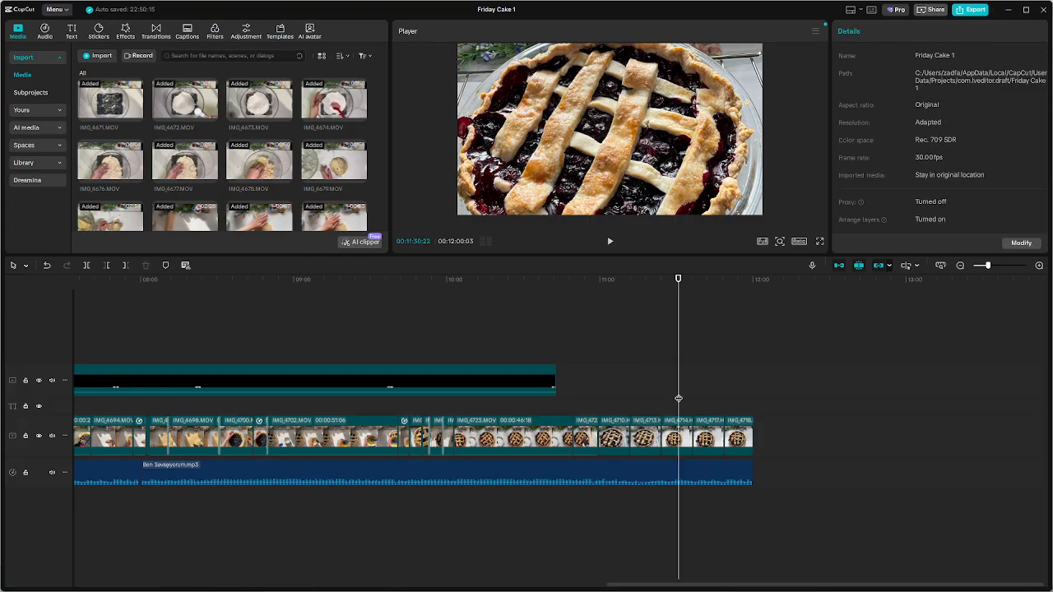
Scale the IMG_4714 photo to 133% and move it up so the whole pie sits inside the full frame
click(581, 168)
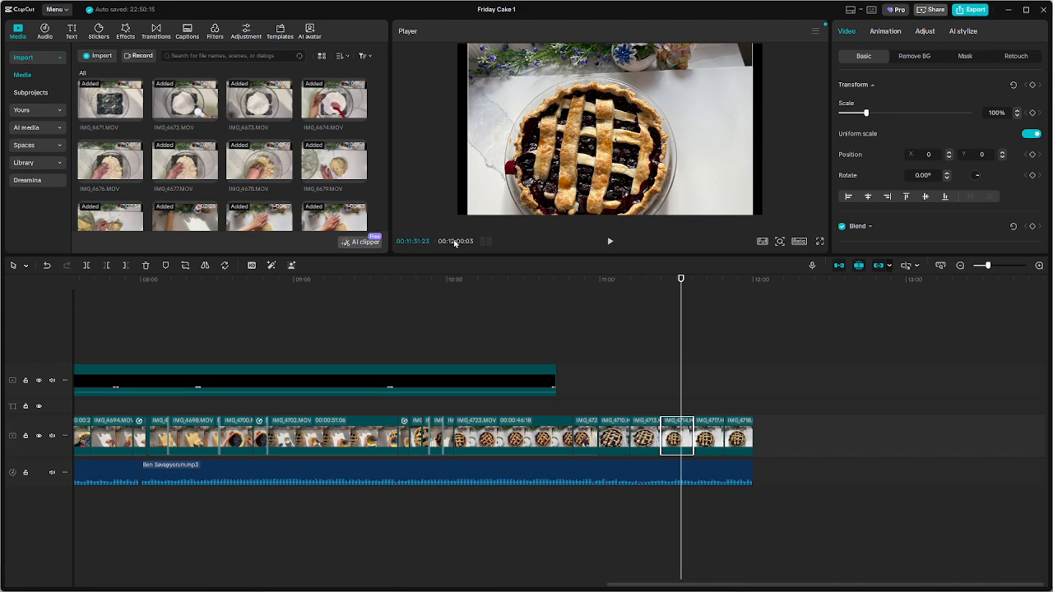
drag(436, 254, 440, 251)
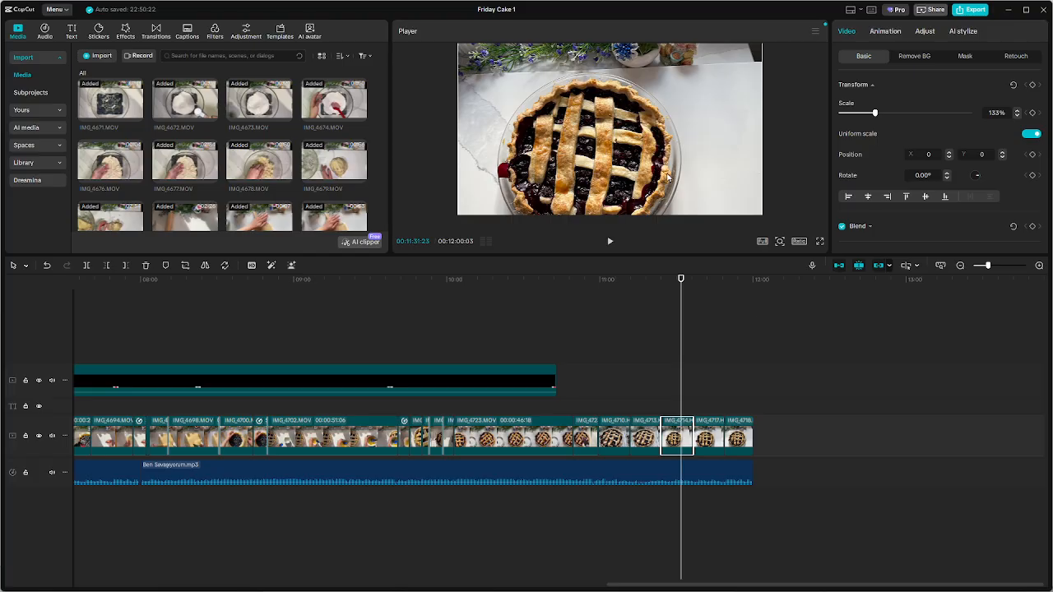
drag(634, 184, 634, 154)
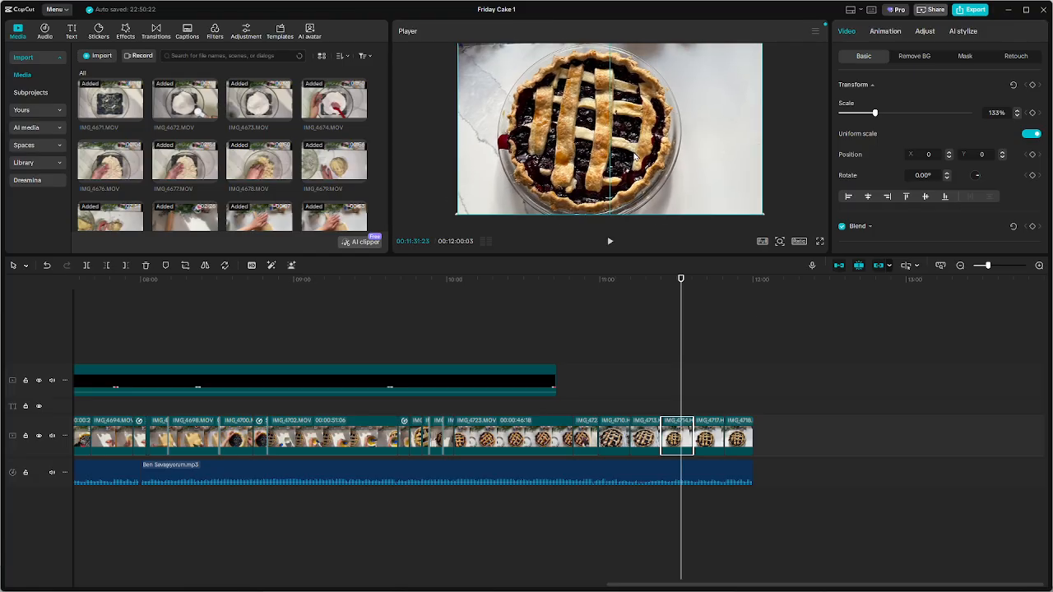
Play the IMG_4717 photo and select its clip to check its scale and position
click(708, 387)
key(space)
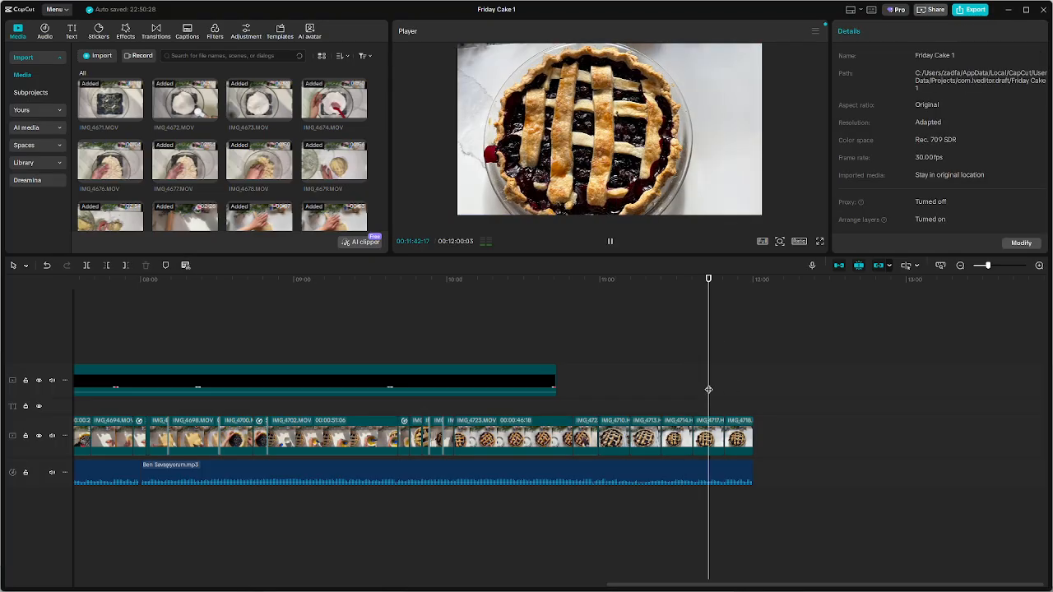
key(space)
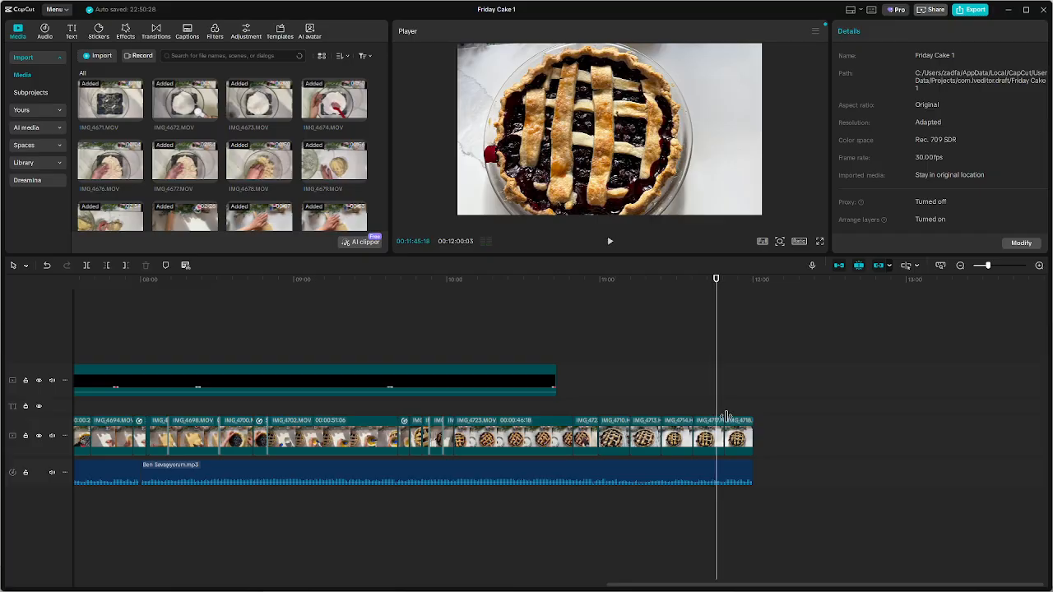
click(706, 435)
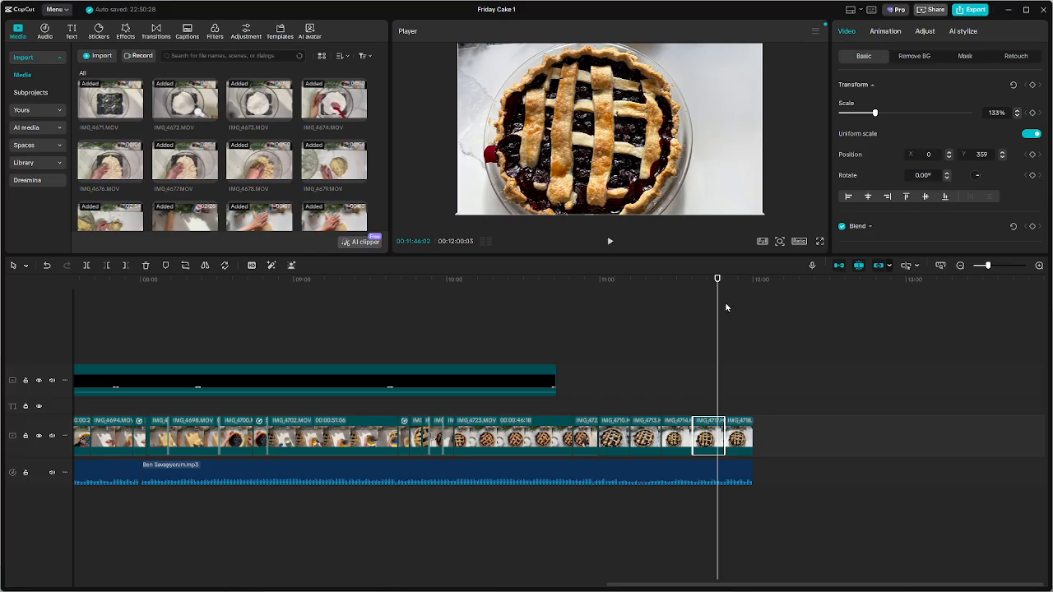
Browse the trending entrance animations available for the IMG_4717 photo
click(882, 32)
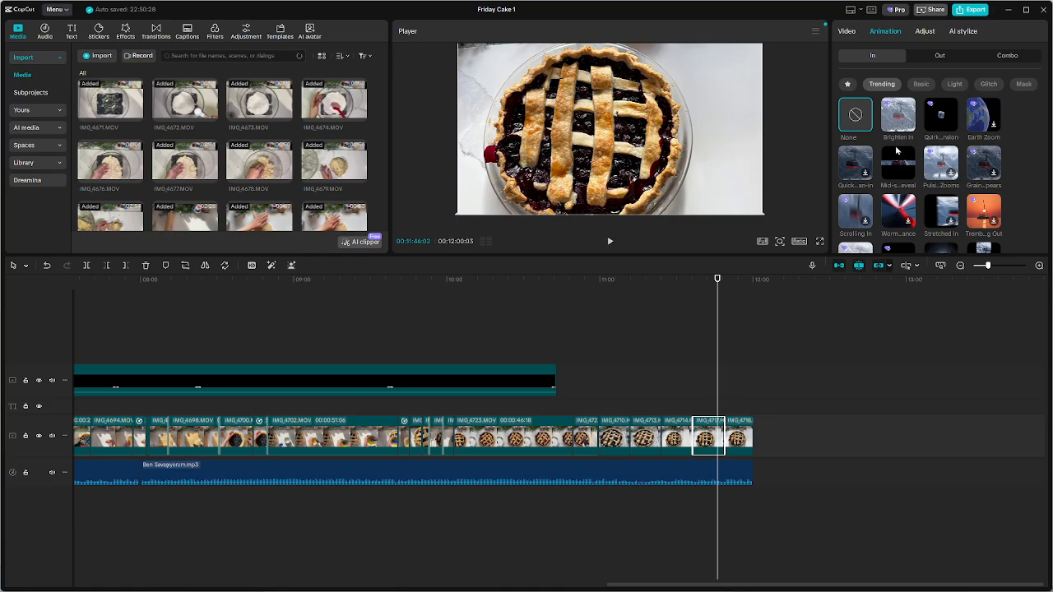
scroll(899, 205, down, 3)
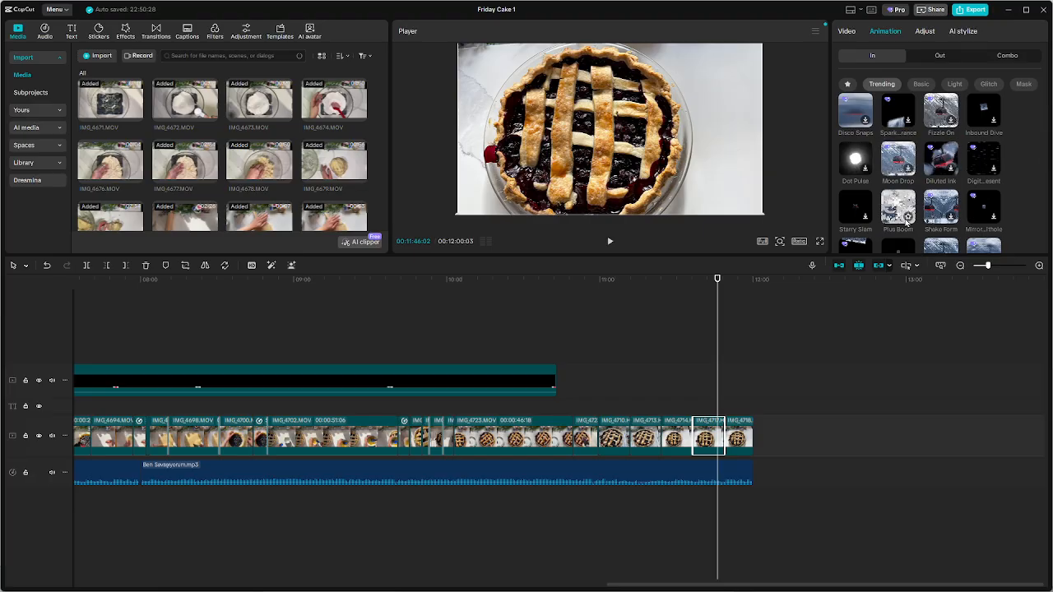
scroll(895, 210, down, 3)
scroll(896, 212, down, 4)
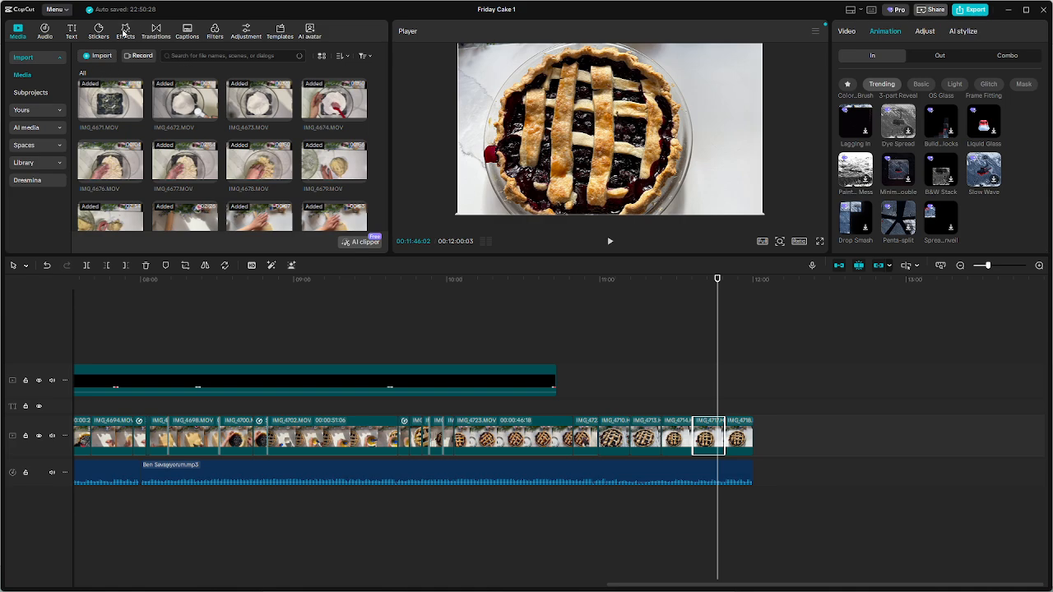
Search the filters for "zoom in", preview Nature and 4K, and add the 4K filter above the IMG_4714 photo
click(126, 32)
click(213, 33)
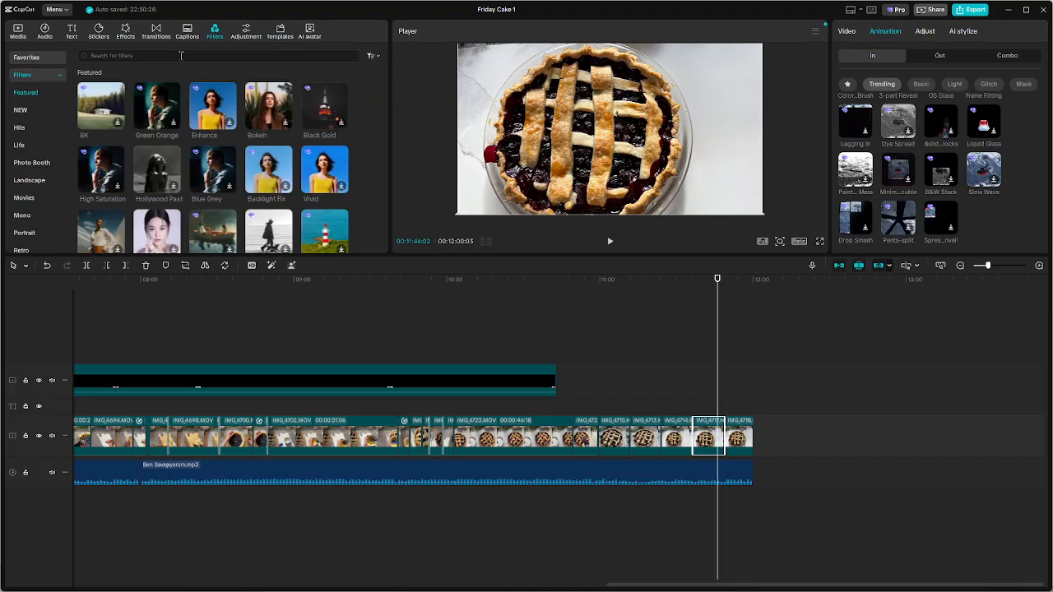
click(181, 56)
text(z)
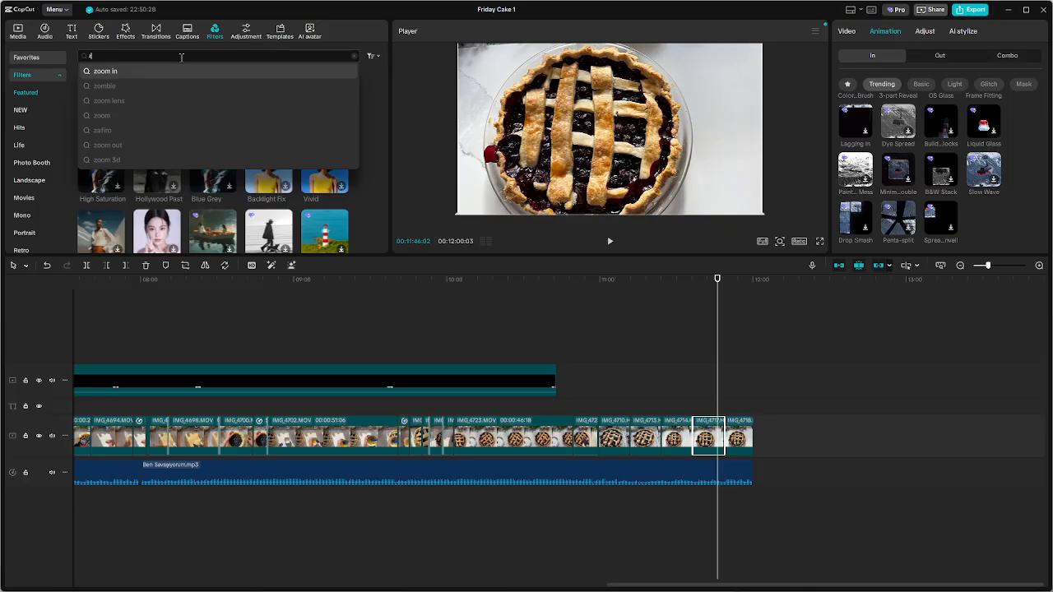
click(111, 71)
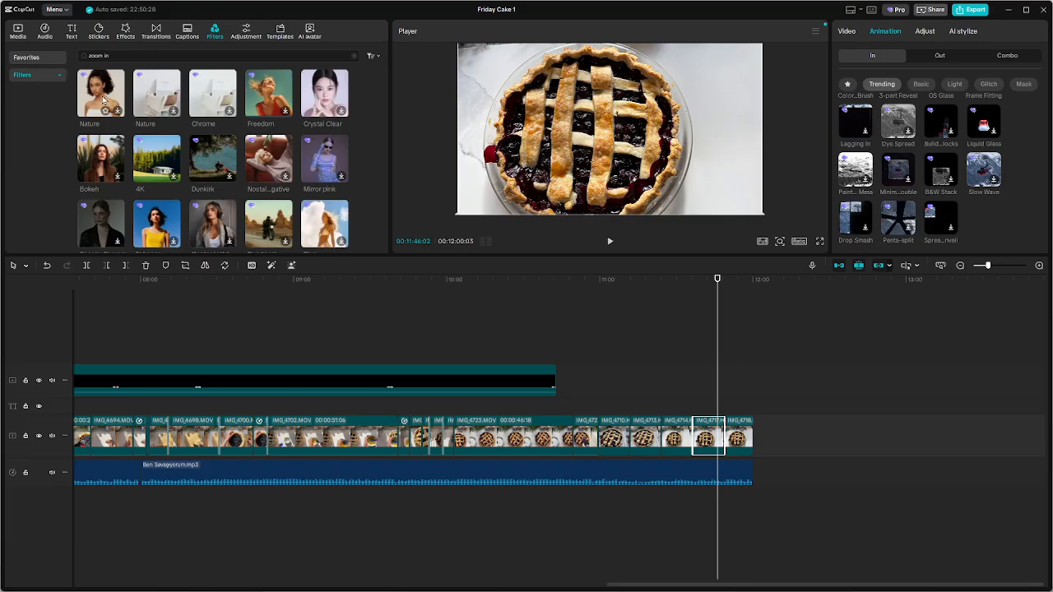
click(102, 96)
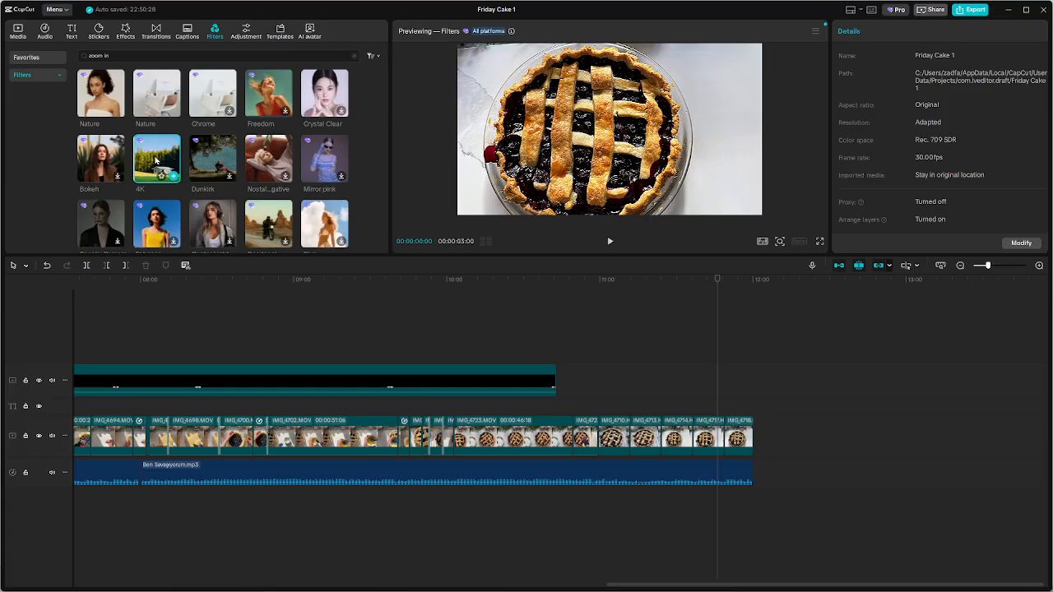
mouse_move(156, 160)
mouse_down()
mouse_move(164, 171)
mouse_move(420, 224)
mouse_move(153, 175)
mouse_up()
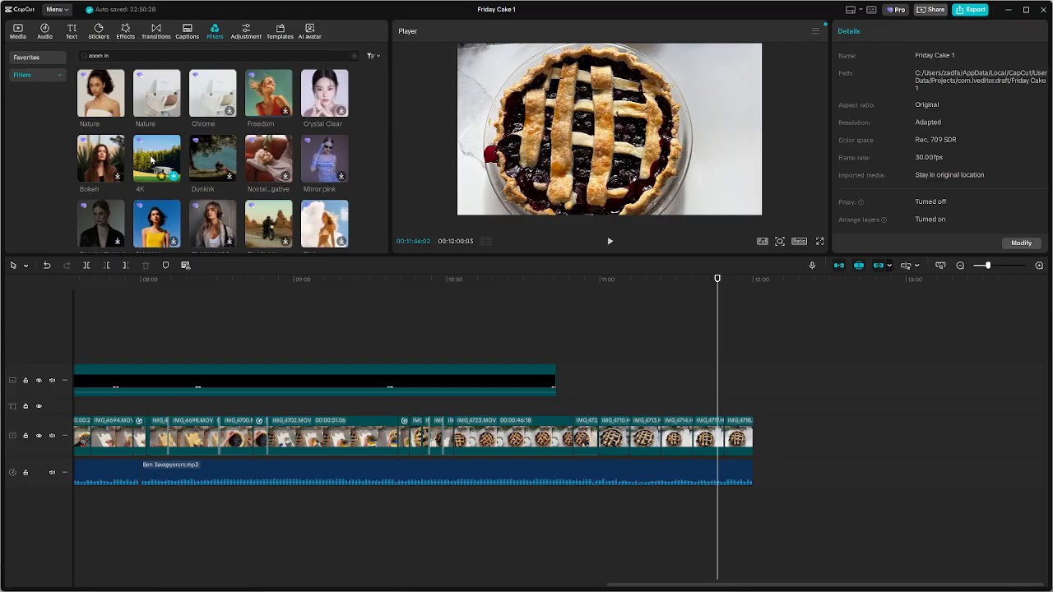
drag(151, 160, 673, 403)
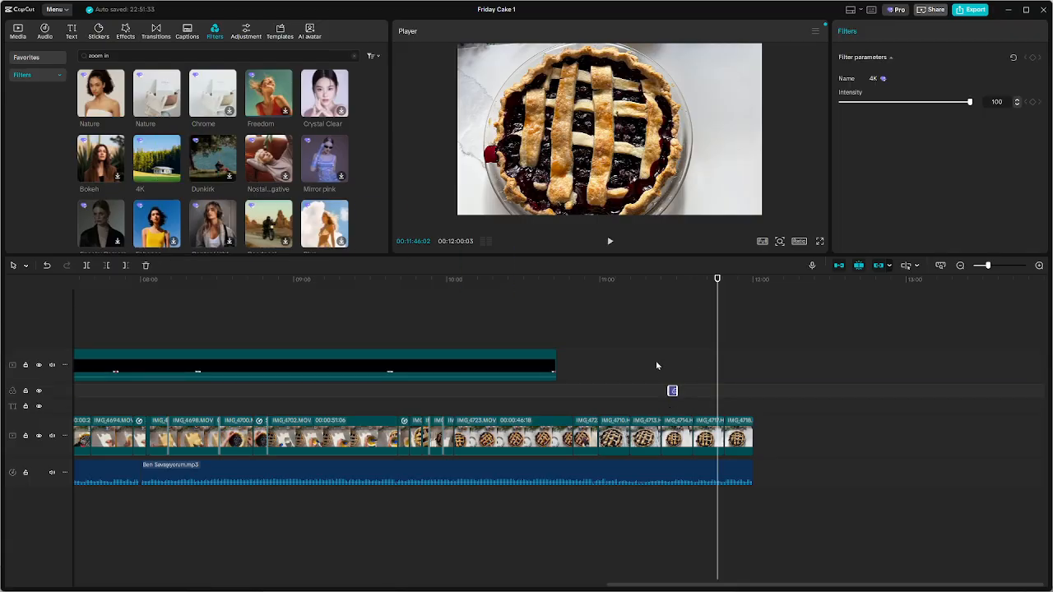
Play the IMG_4714 photo across the 4K filter to examine its effect
click(656, 365)
key(space)
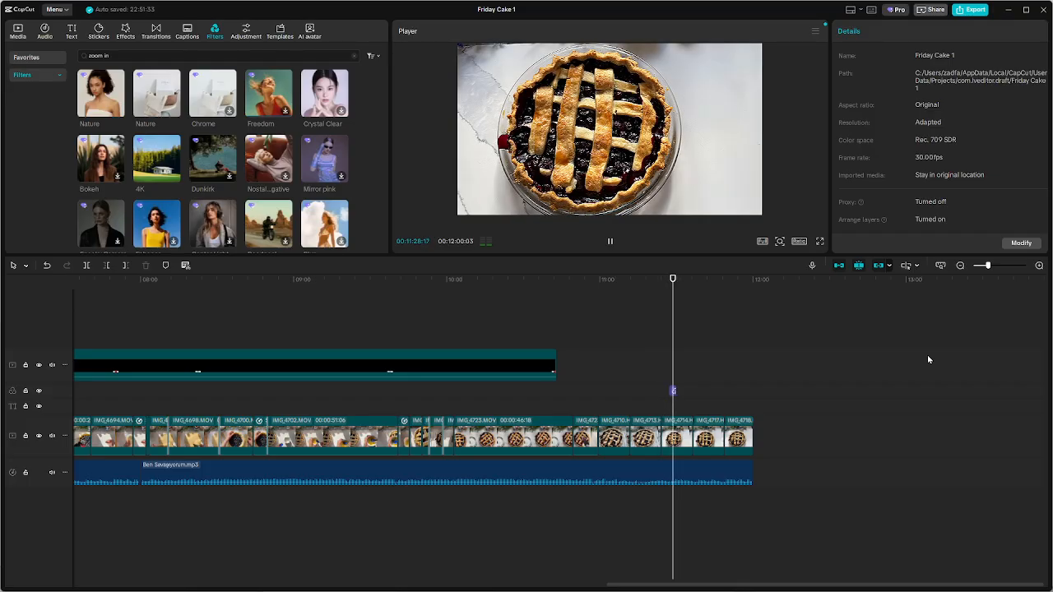
key(space)
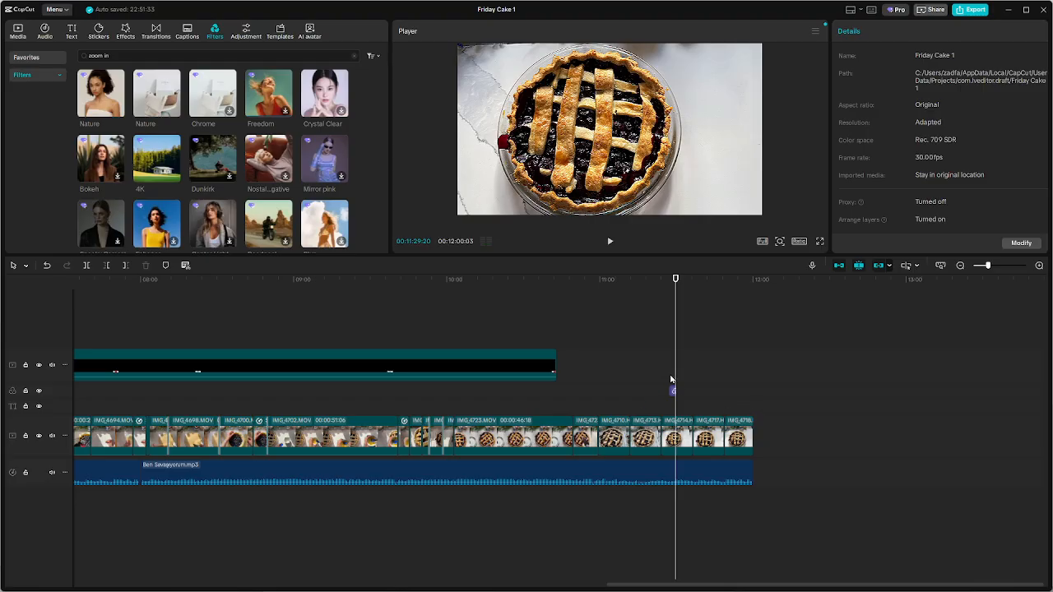
Extend the 4K filter's start back to the beginning of the last IMG_4723 clip and view that clip filtered
scroll(684, 392, up, 2)
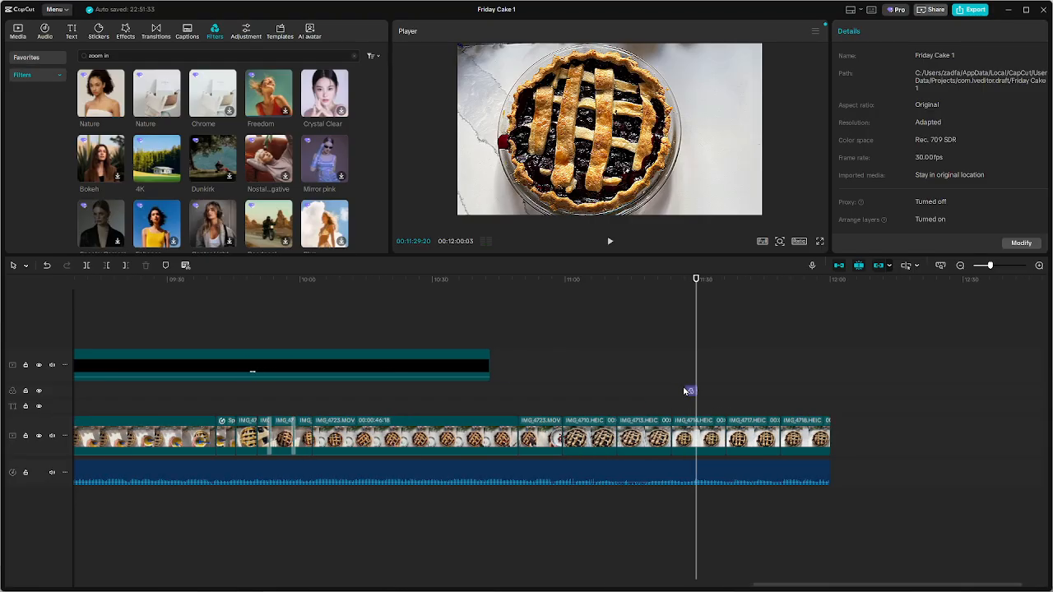
click(691, 392)
drag(687, 391, 520, 389)
drag(553, 354, 556, 354)
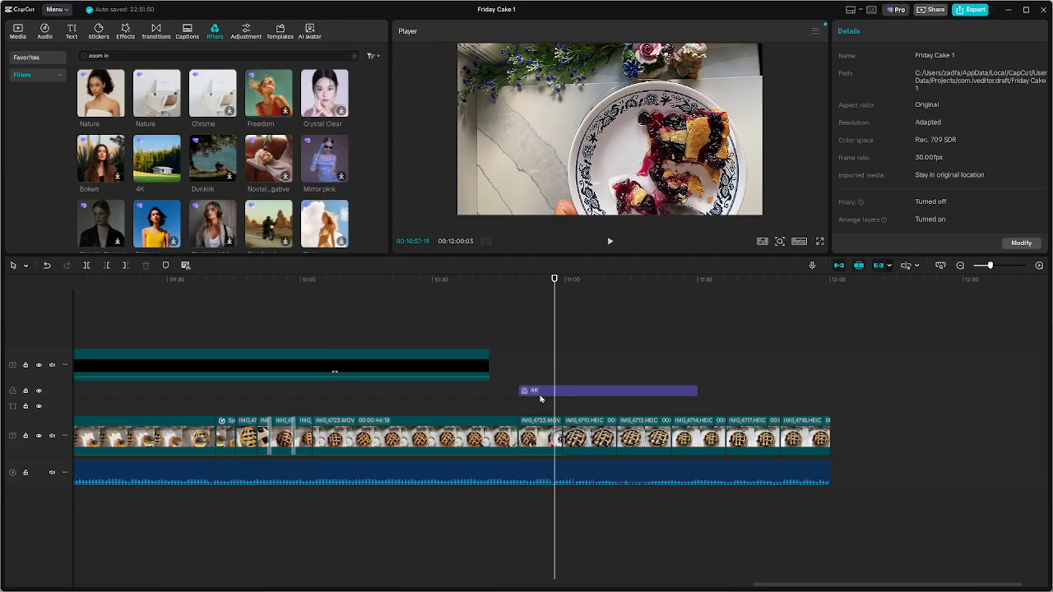
Trim both ends of the 4K filter so it covers only the IMG_4713 photo
click(537, 392)
drag(519, 392, 571, 392)
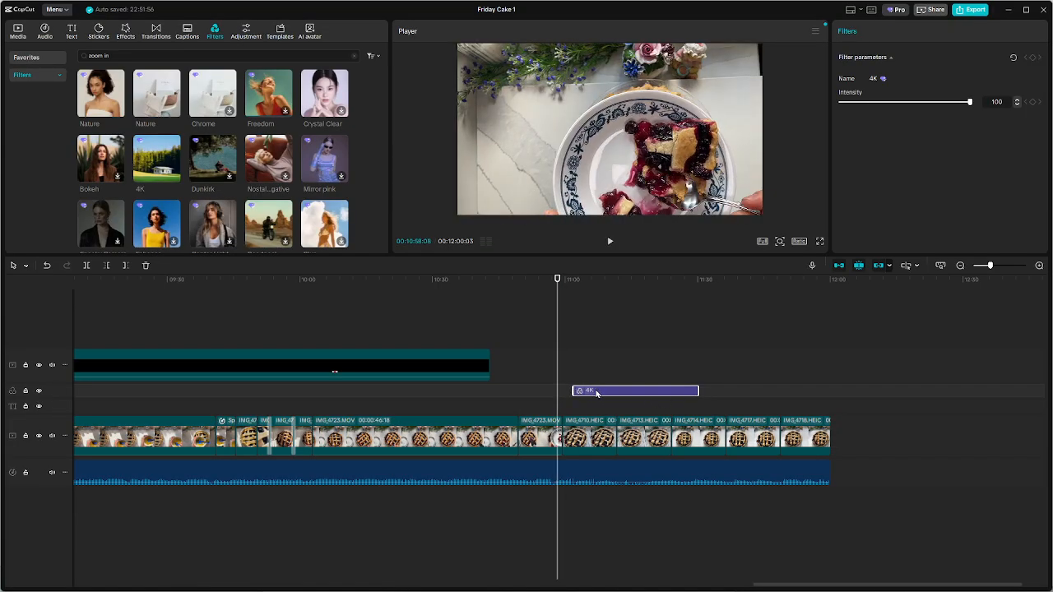
drag(573, 389, 619, 392)
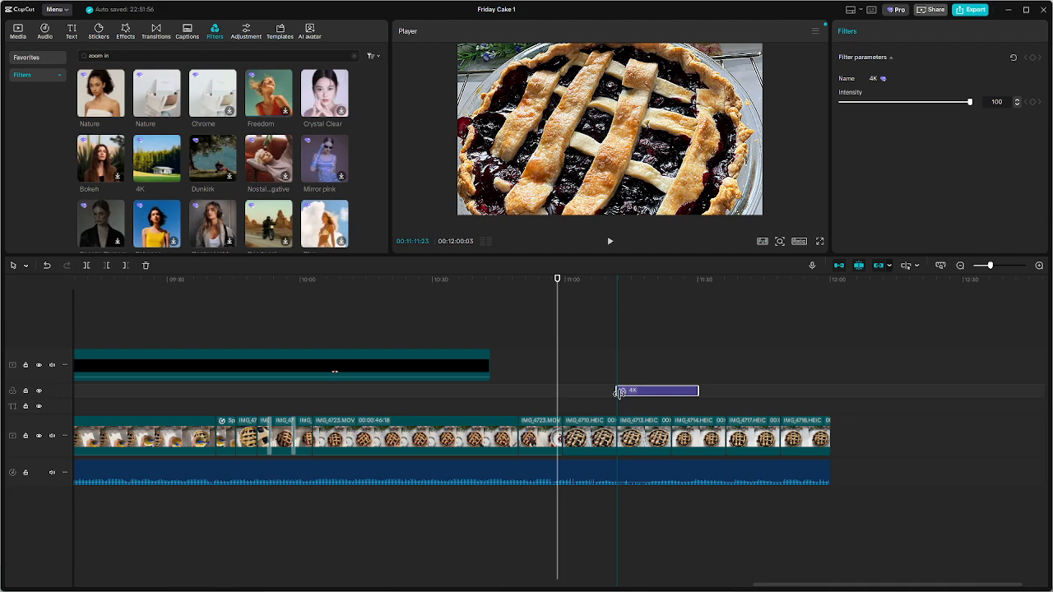
drag(694, 391, 671, 392)
click(700, 396)
click(687, 393)
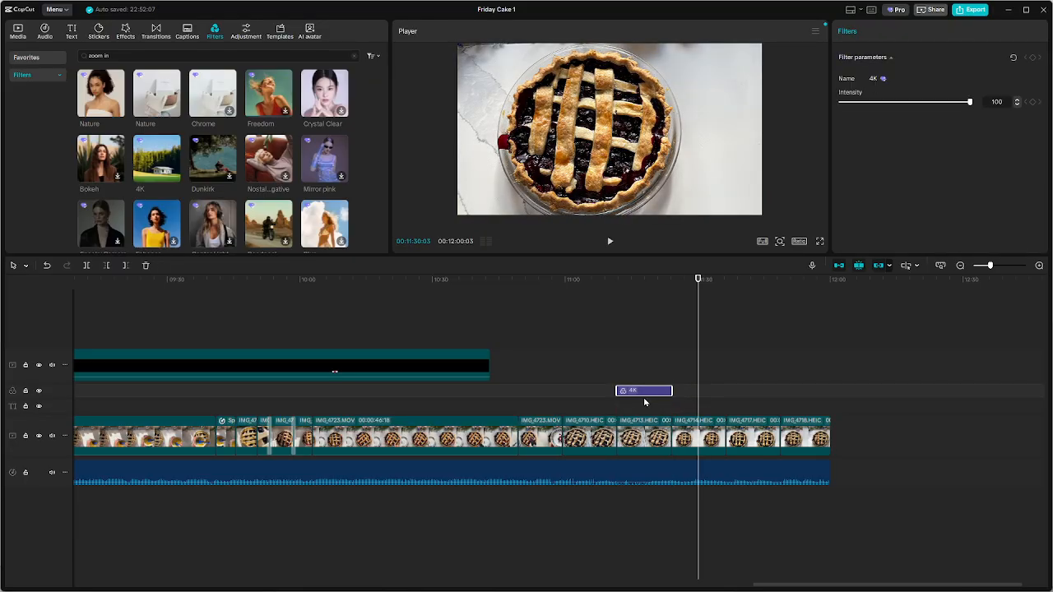
Play the filtered IMG_4713 photo and compare it with the unfiltered IMG_4710 photo
click(635, 354)
key(space)
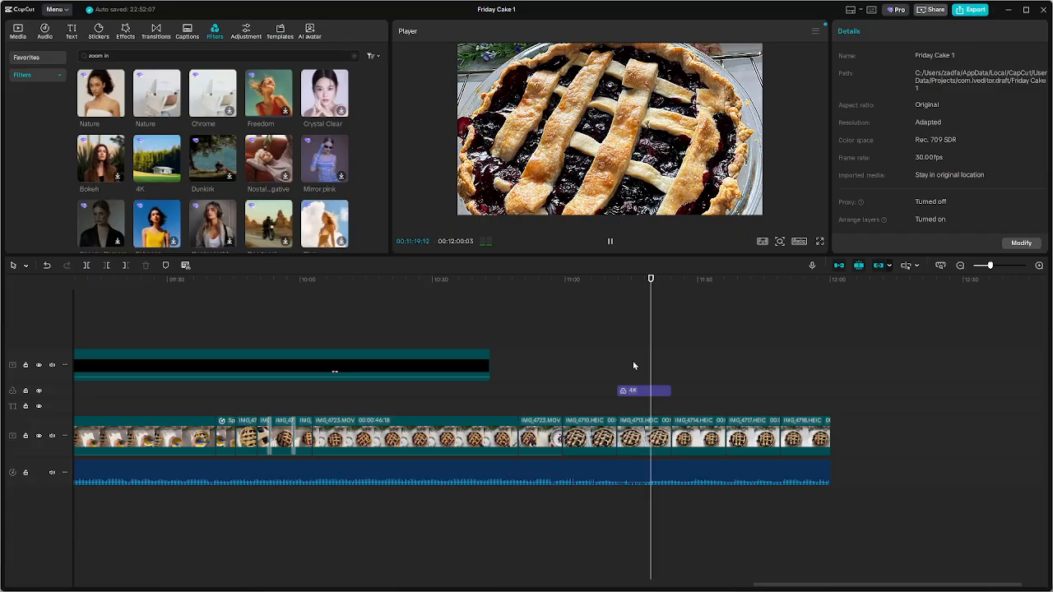
key(space)
click(615, 366)
click(596, 369)
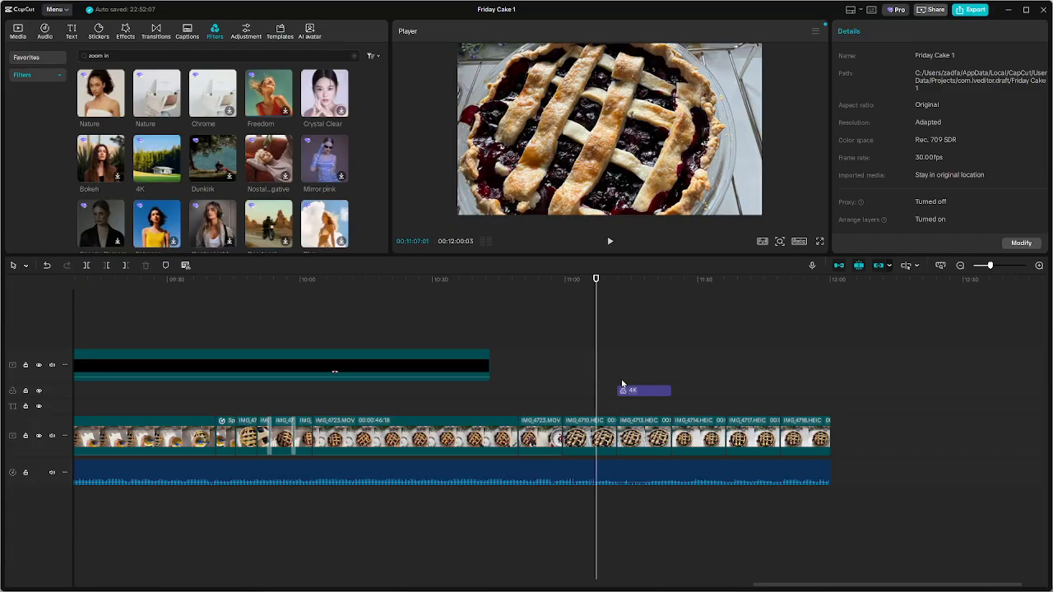
Extend the 4K filter's start over part of the IMG_4710 photo and play across its edge to compare
click(647, 393)
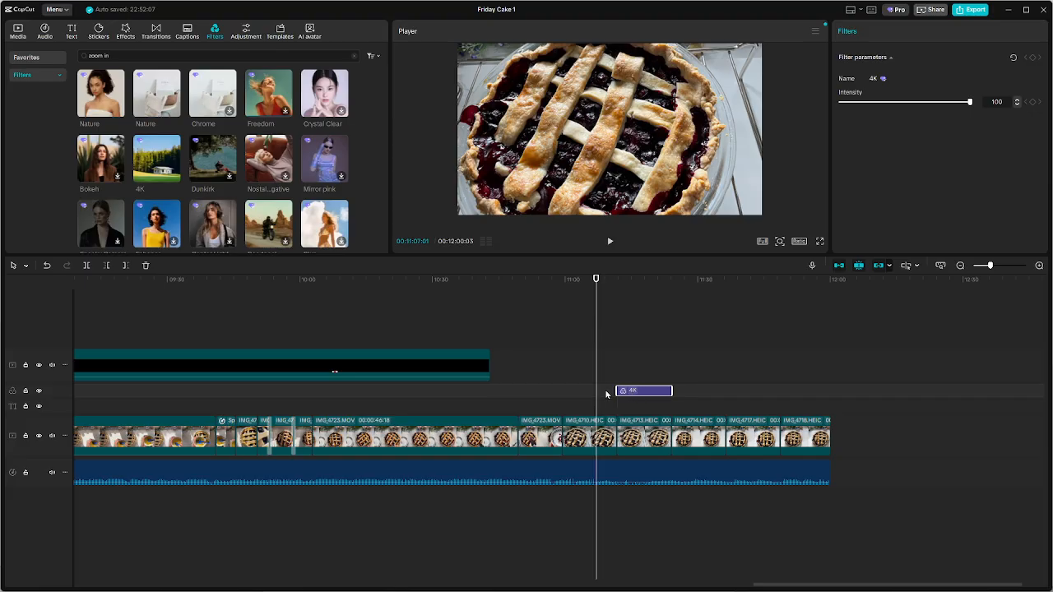
drag(617, 390, 581, 389)
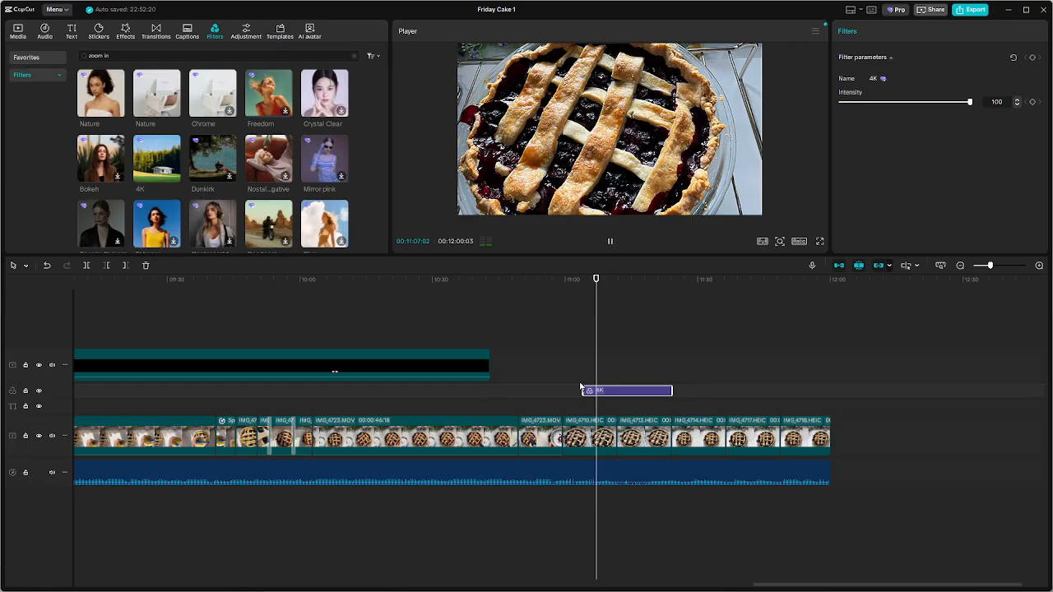
key(space)
click(567, 383)
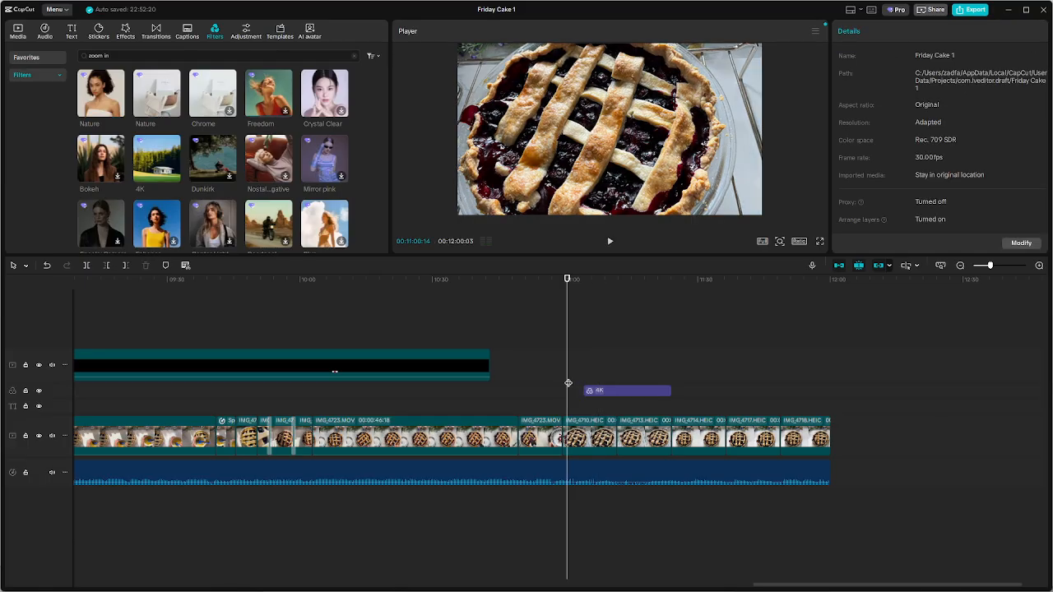
key(space)
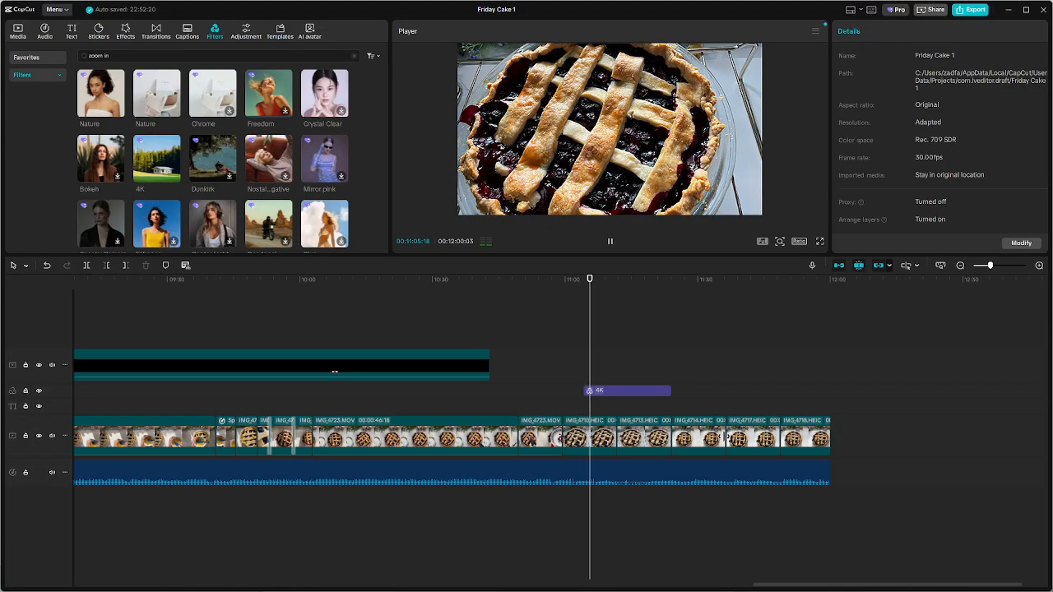
key(space)
Extend the 4K filter to run from the start of the last IMG_4723 clip to the end of the video
scroll(717, 414, down, 2)
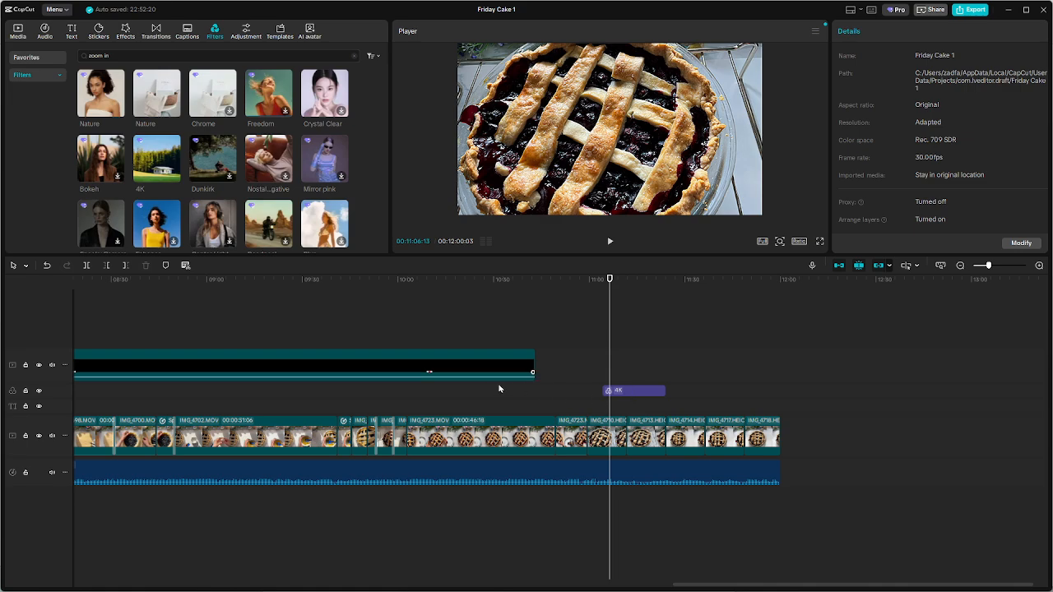
scroll(689, 410, down, 2)
drag(683, 395, 778, 391)
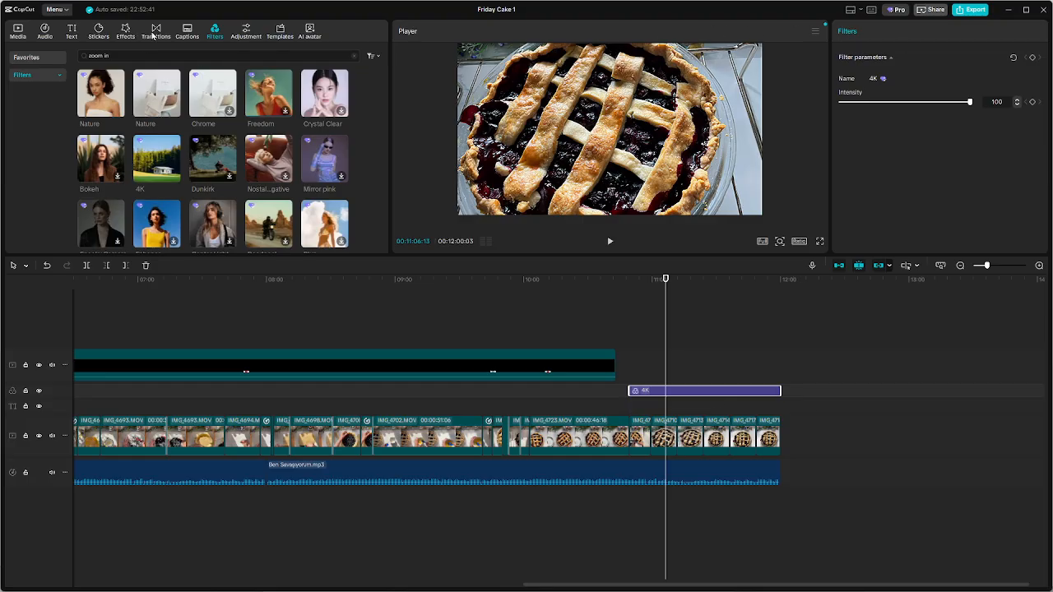
Browse the trending transitions and preview several thumbnails for use between the closing pie photos
click(126, 31)
click(155, 31)
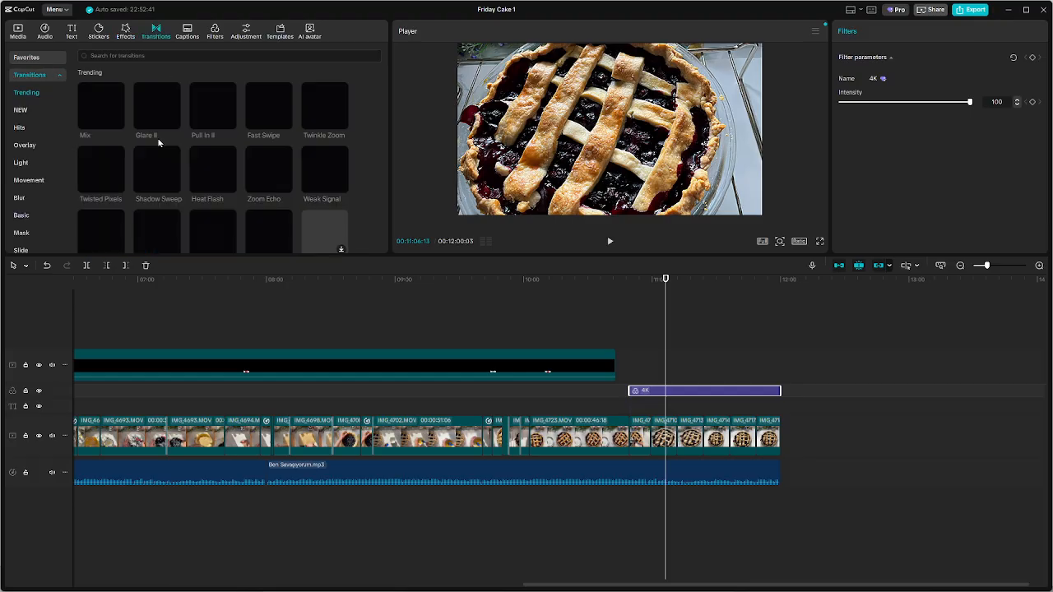
mouse_move(110, 110)
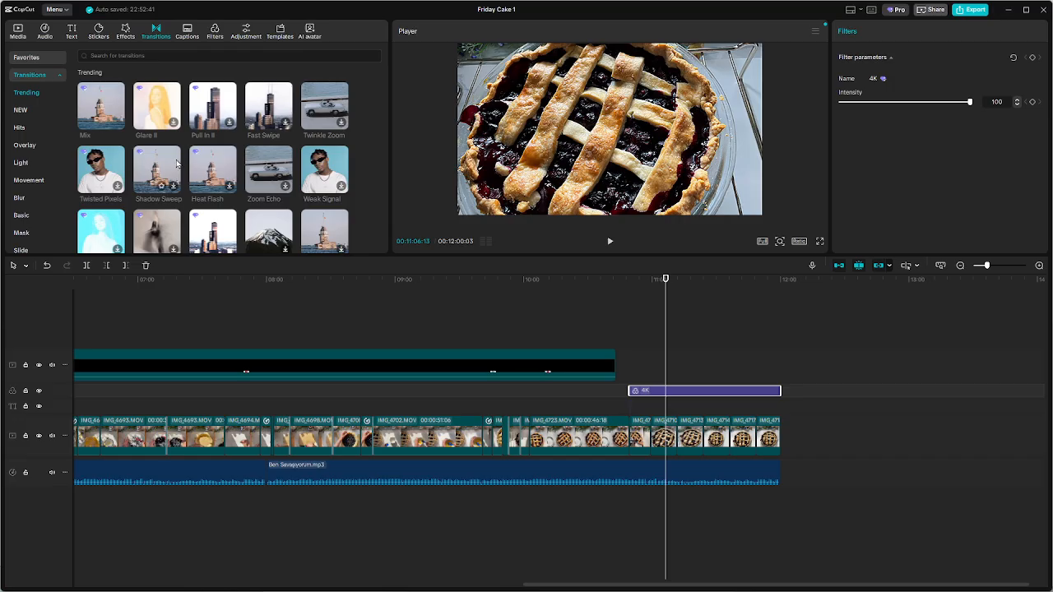
scroll(241, 166, down, 5)
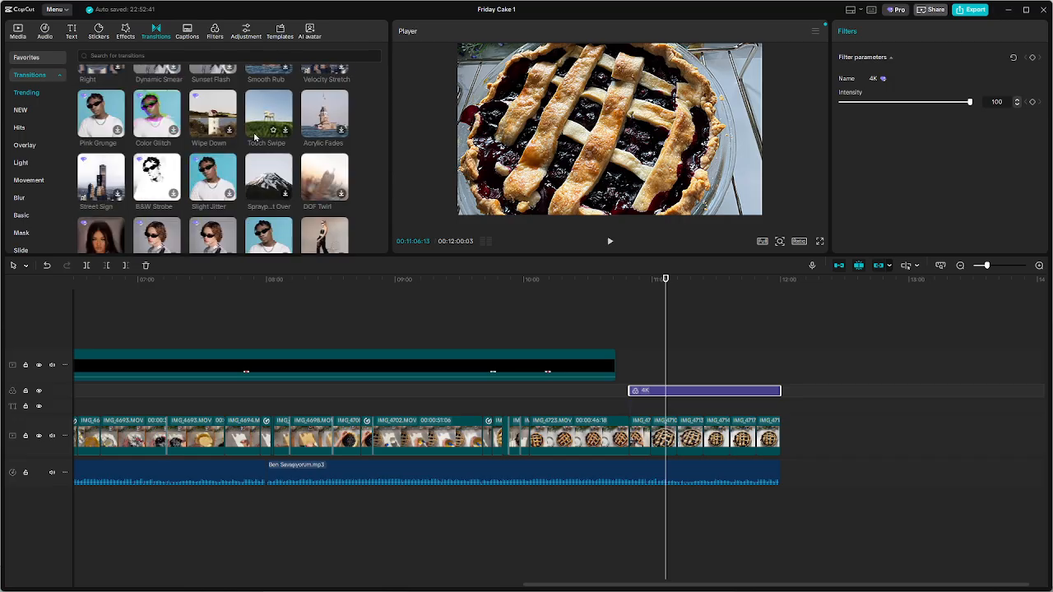
scroll(230, 168, up, 1)
mouse_move(219, 171)
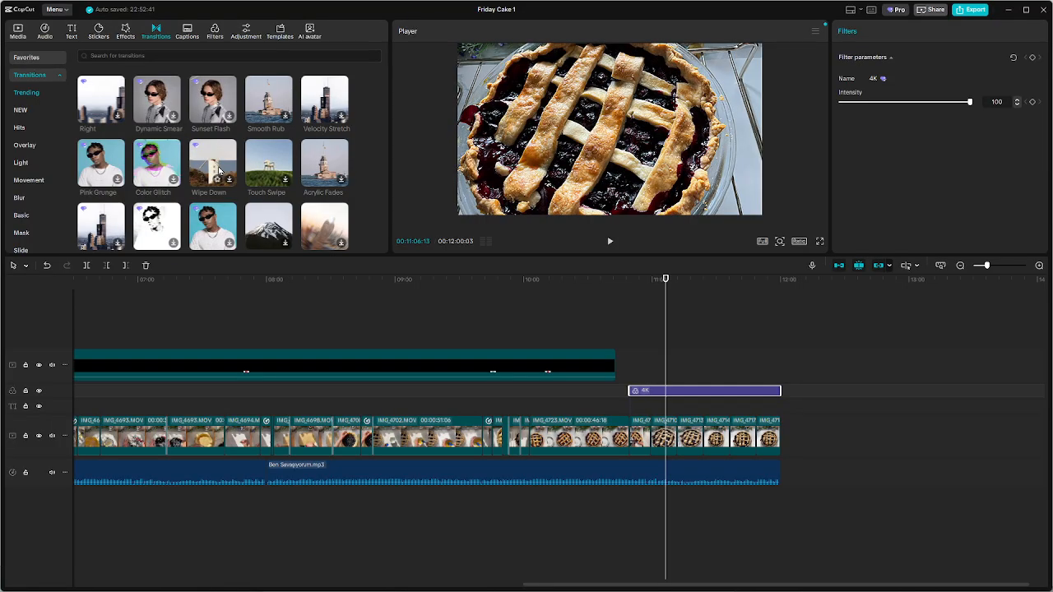
mouse_move(288, 172)
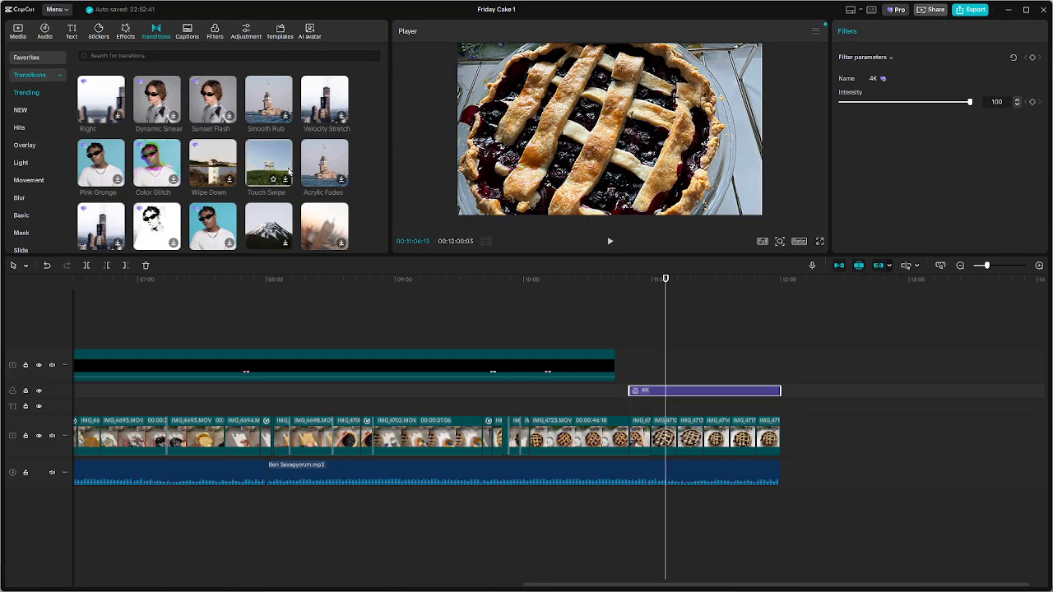
scroll(281, 167, down, 3)
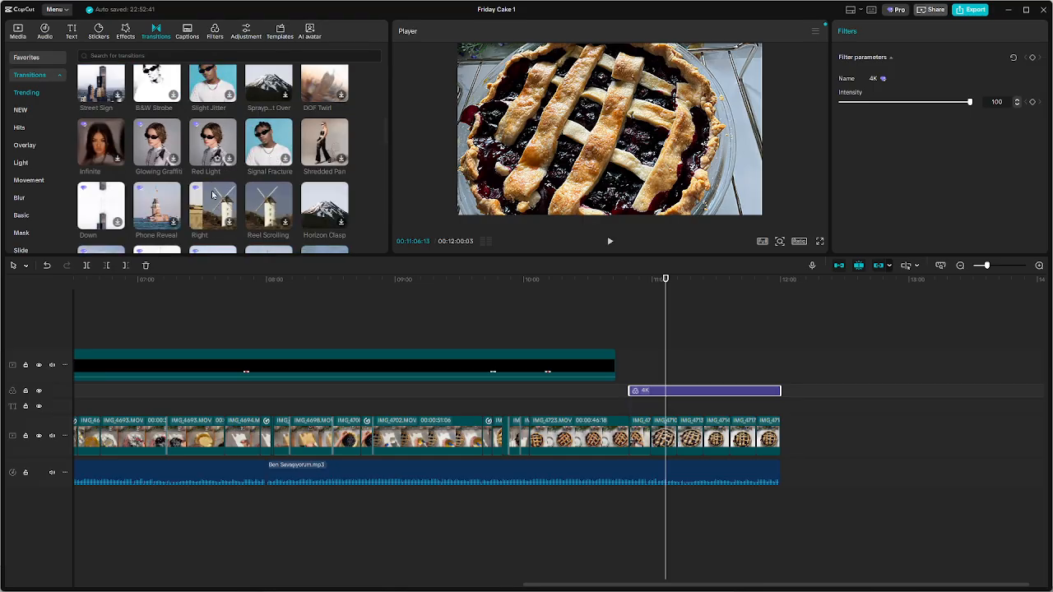
scroll(214, 207, down, 2)
scroll(214, 207, down, 1)
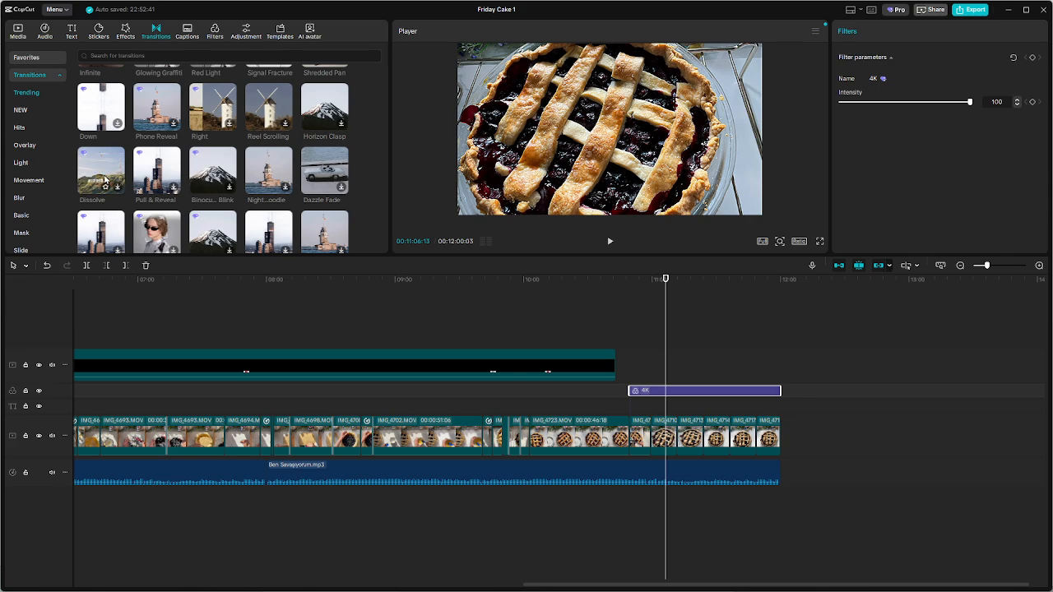
scroll(160, 217, down, 2)
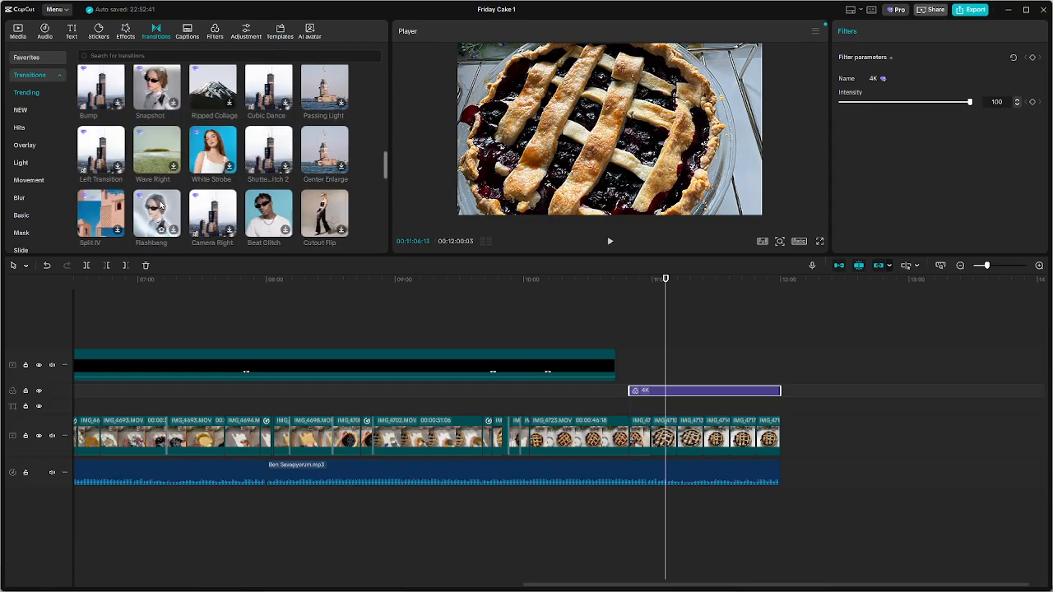
scroll(148, 203, down, 1)
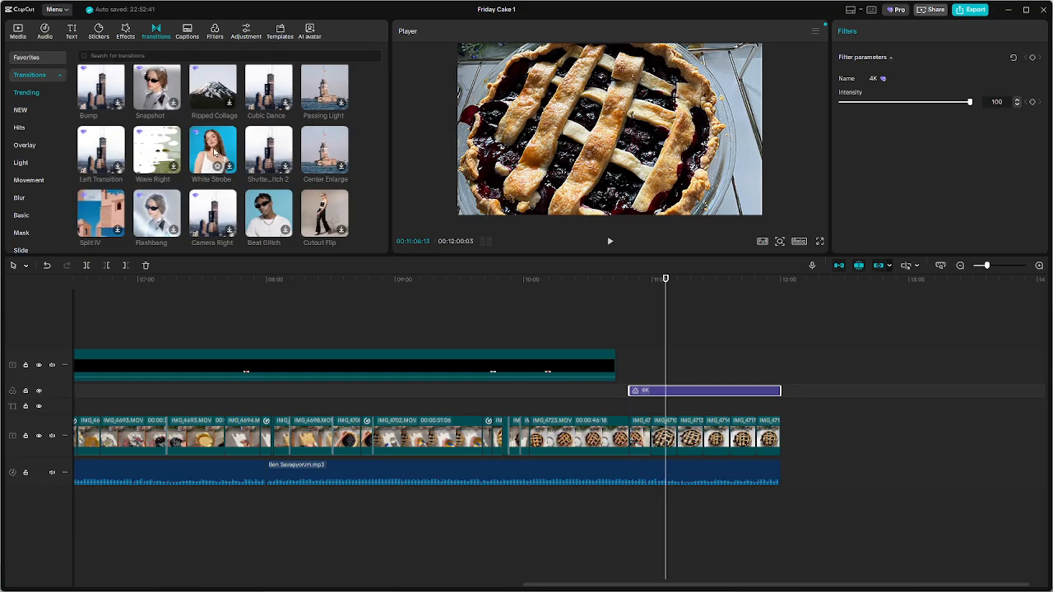
scroll(214, 152, down, 3)
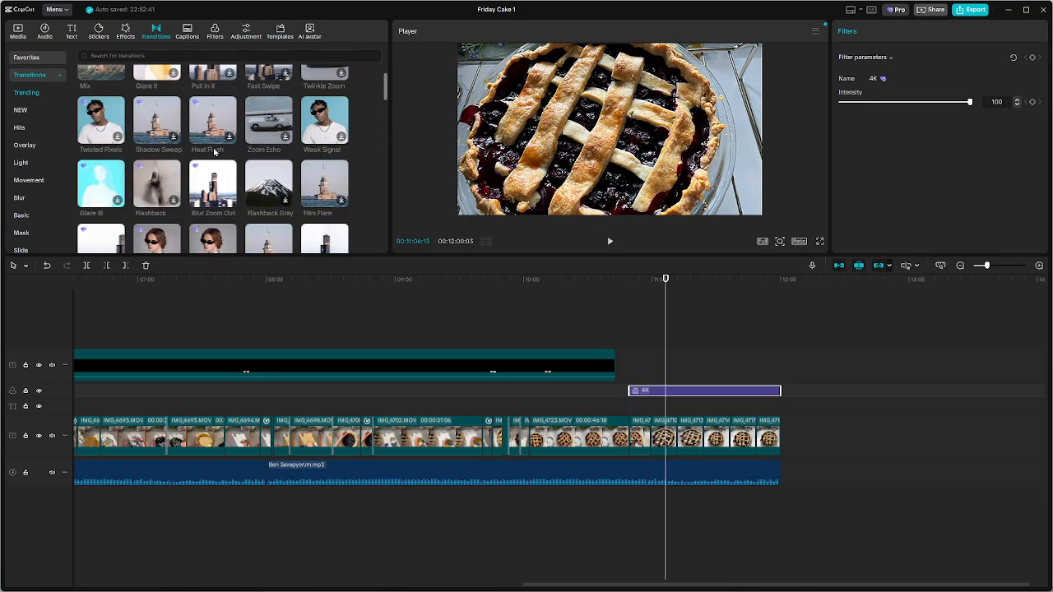
scroll(124, 123, up, 1)
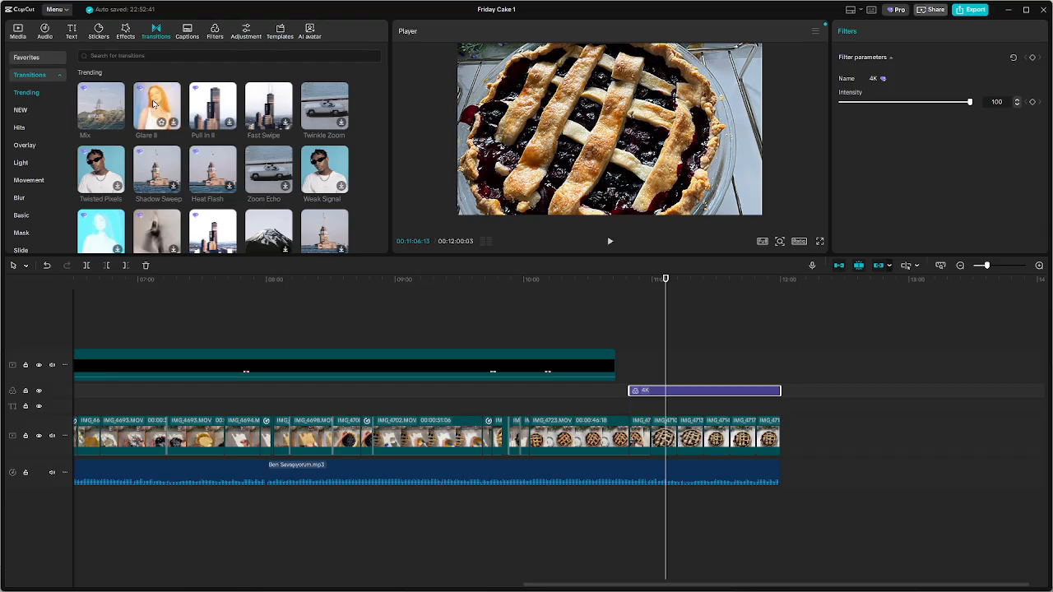
Add transitions at both ends of the last IMG_4723 clip and after the IMG_4710 photo, accepting duplicate frames for short clips
click(630, 441)
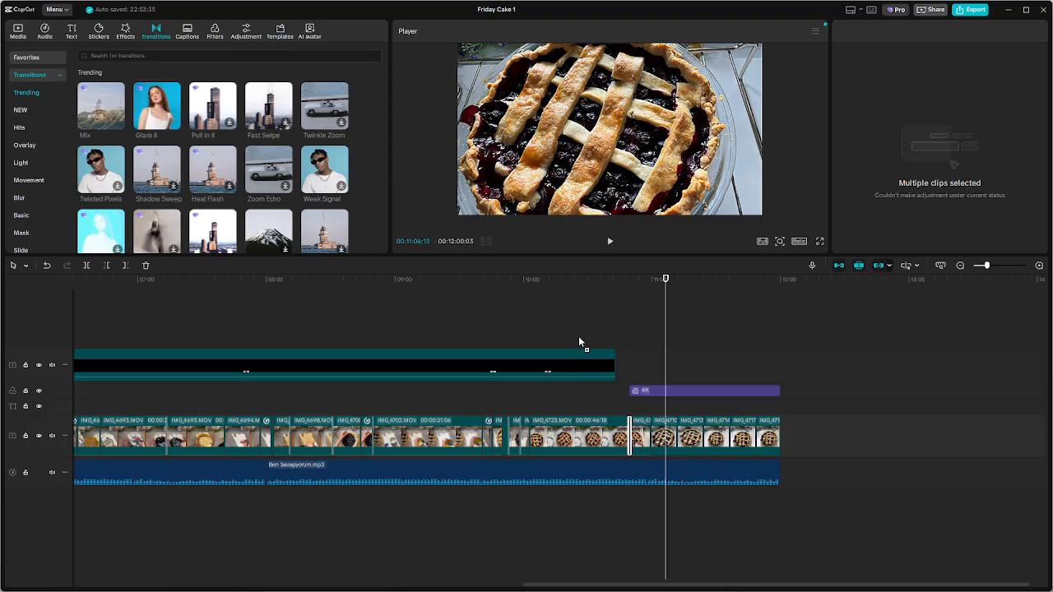
click(652, 440)
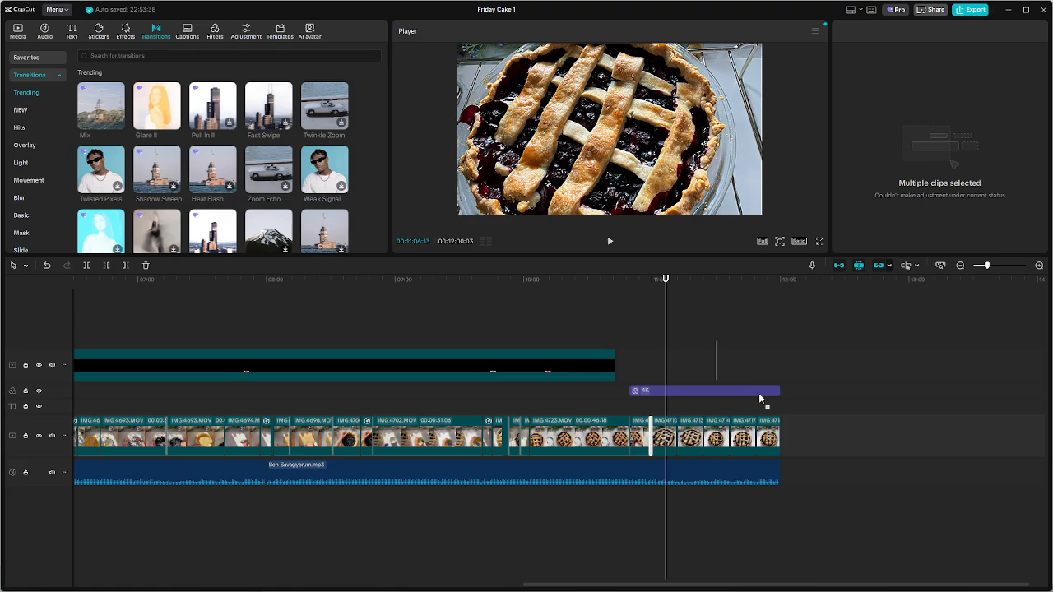
click(173, 190)
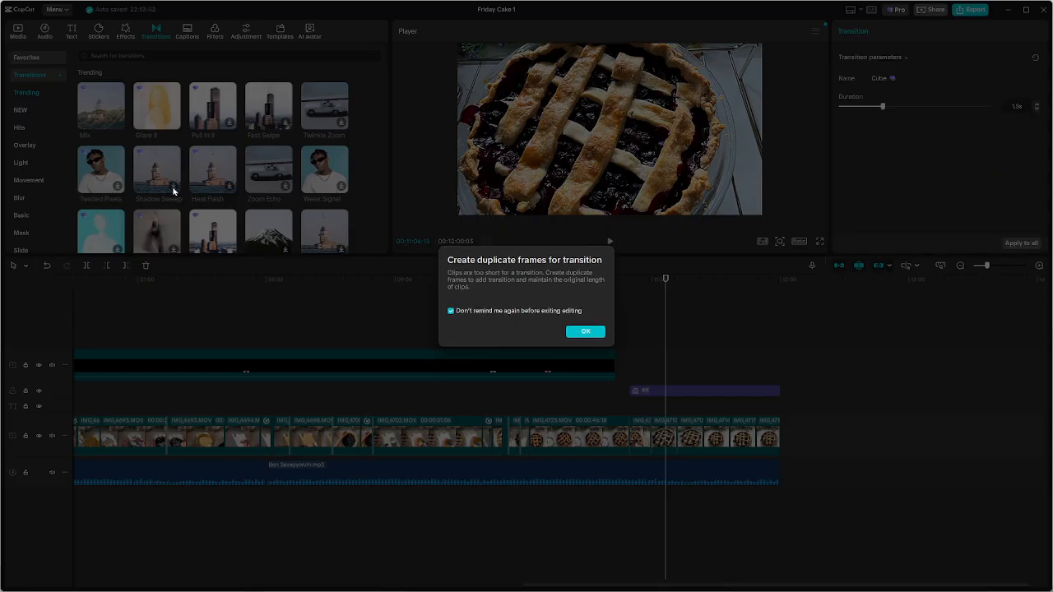
click(586, 332)
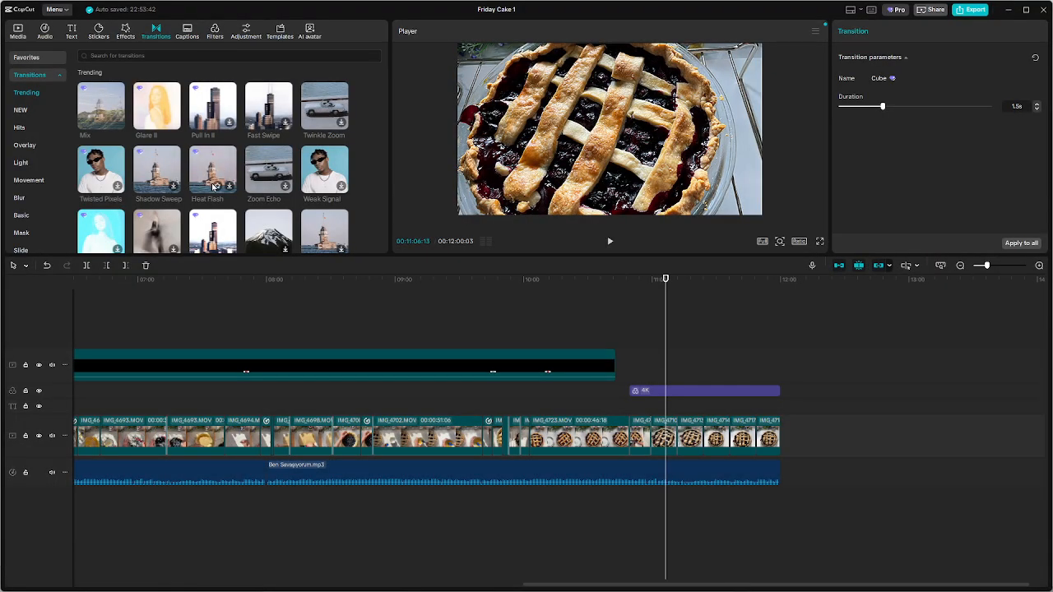
Add transitions at the three remaining cuts between the closing pie photos, choosing from the trending and favorite transitions
scroll(213, 186, down, 1)
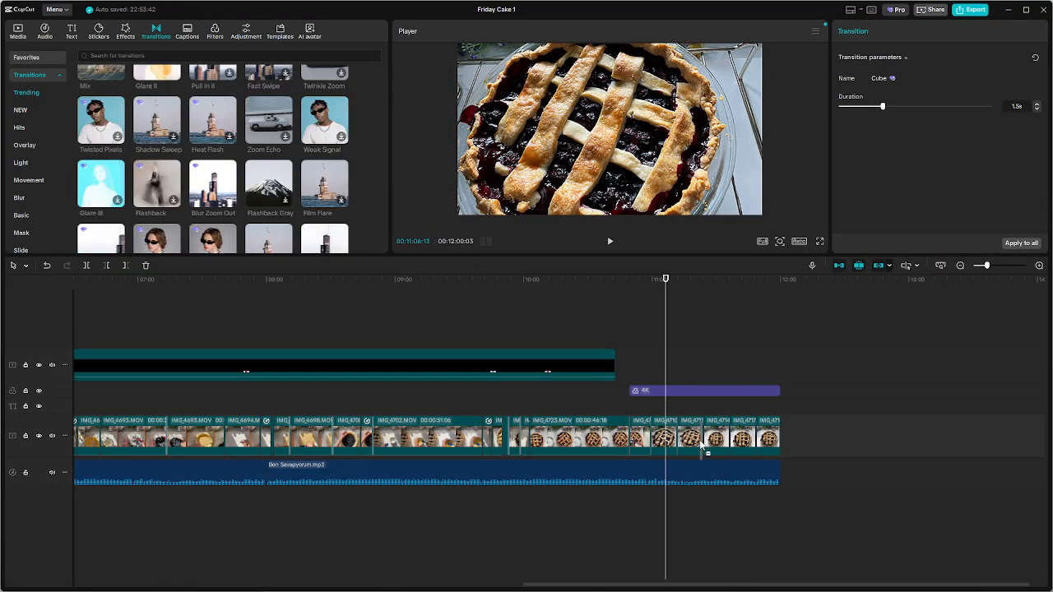
scroll(132, 212, down, 3)
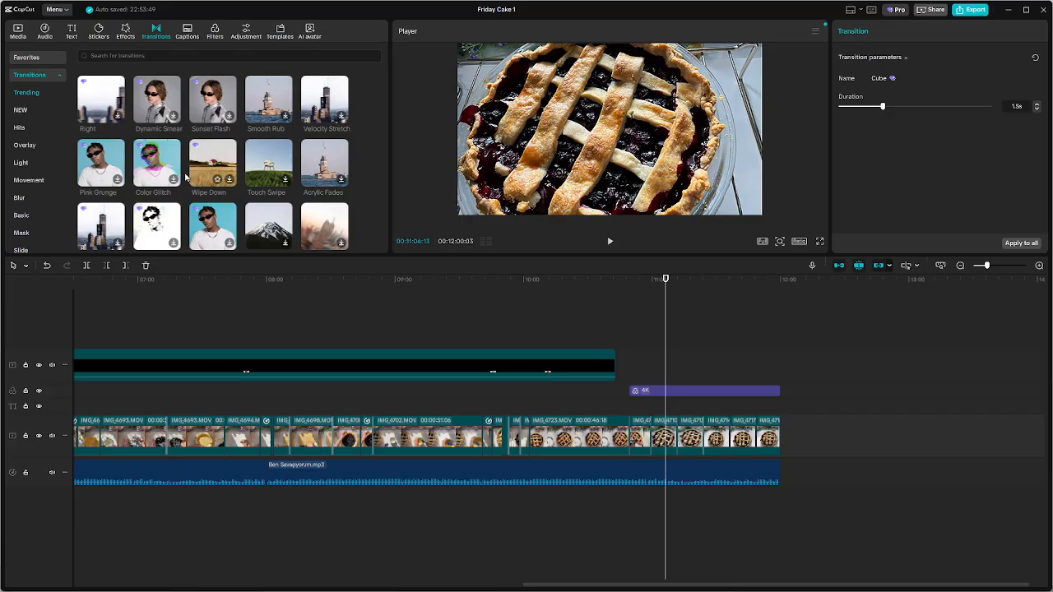
scroll(325, 167, up, 2)
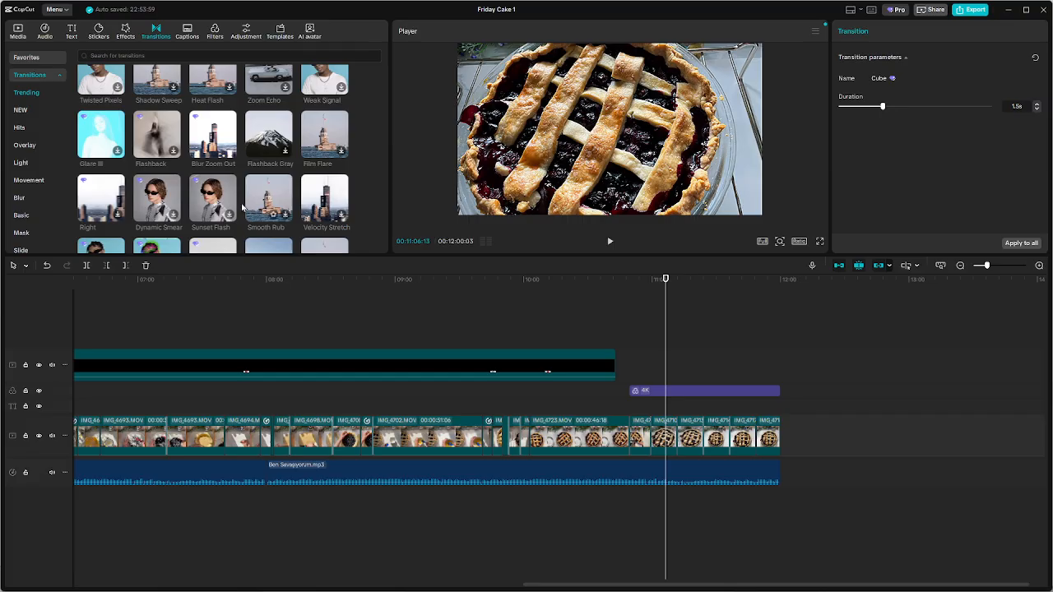
scroll(198, 156, down, 3)
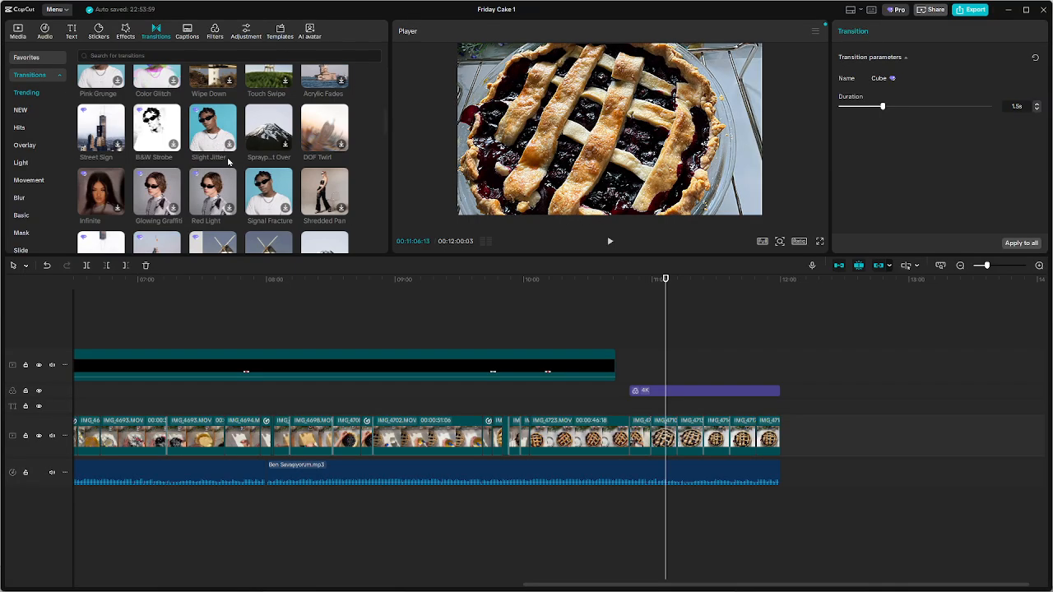
click(25, 58)
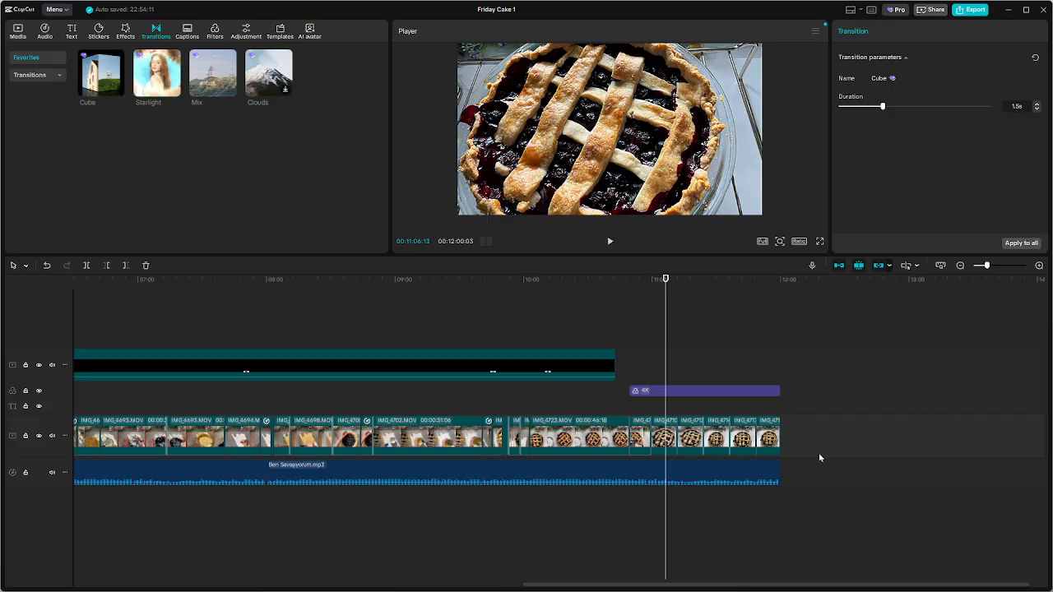
Place the 4K filter over the dough-mixing footage at about 1:27 near the start of the video
drag(669, 326, 3, 306)
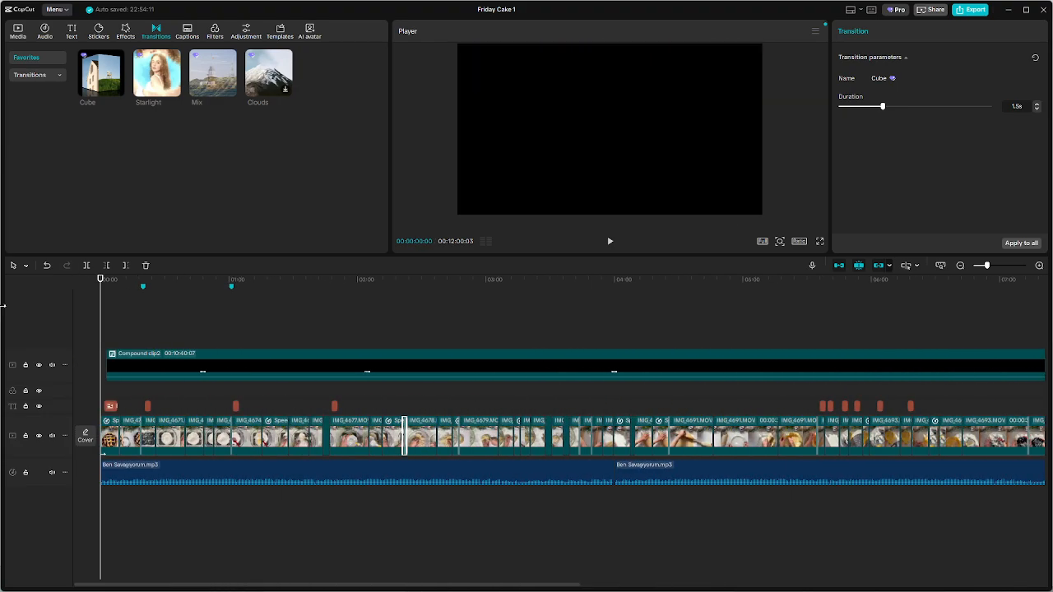
click(288, 398)
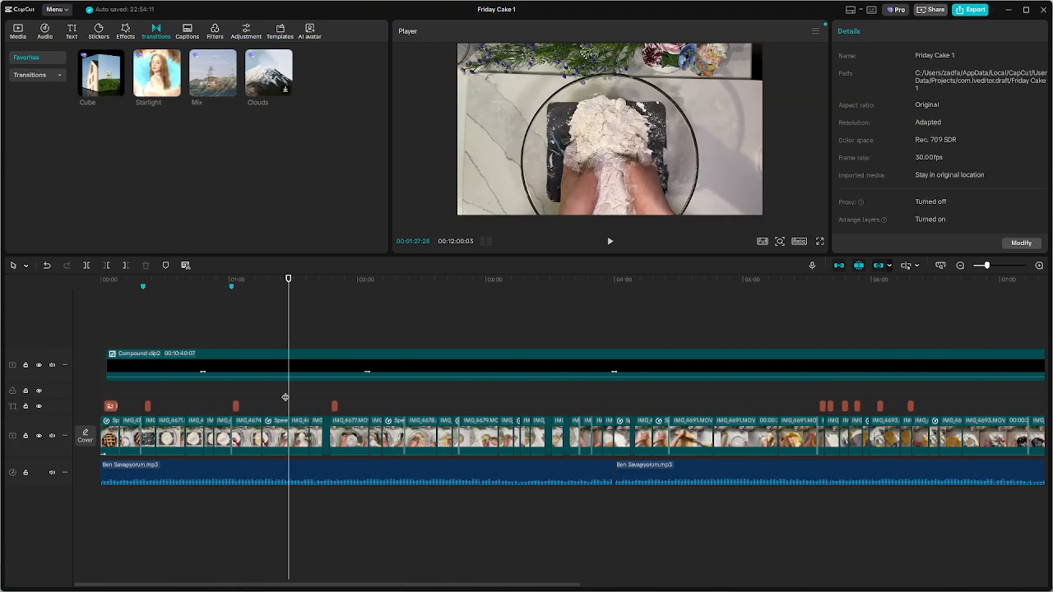
click(125, 31)
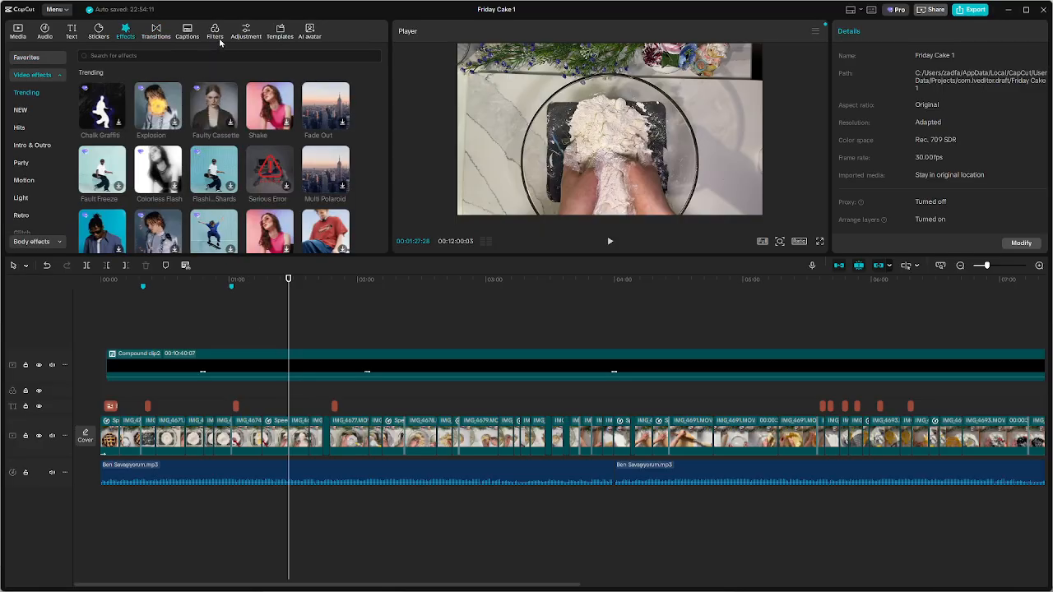
click(50, 57)
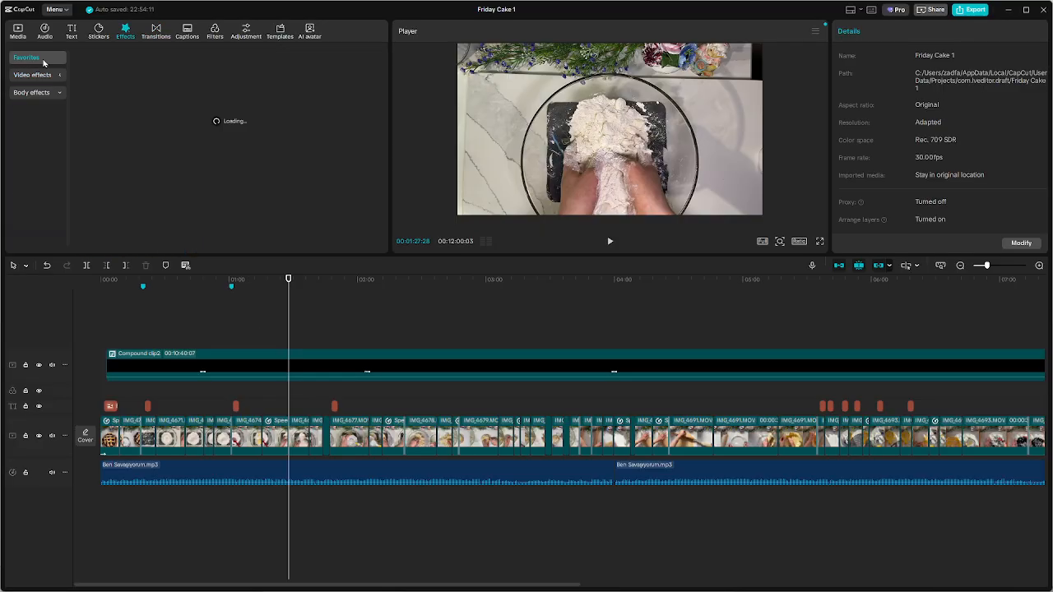
click(215, 33)
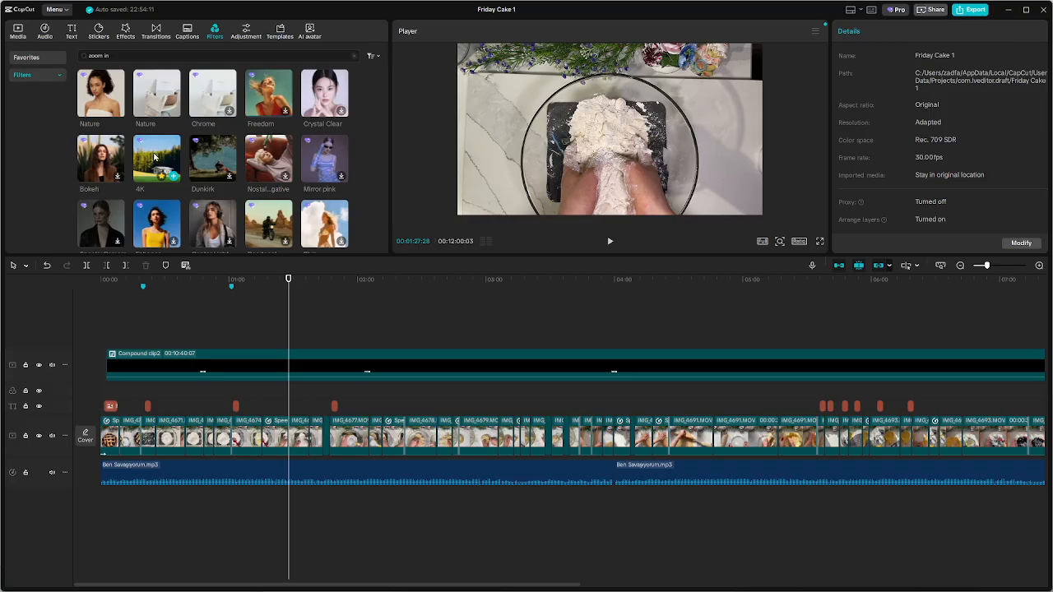
drag(151, 159, 277, 401)
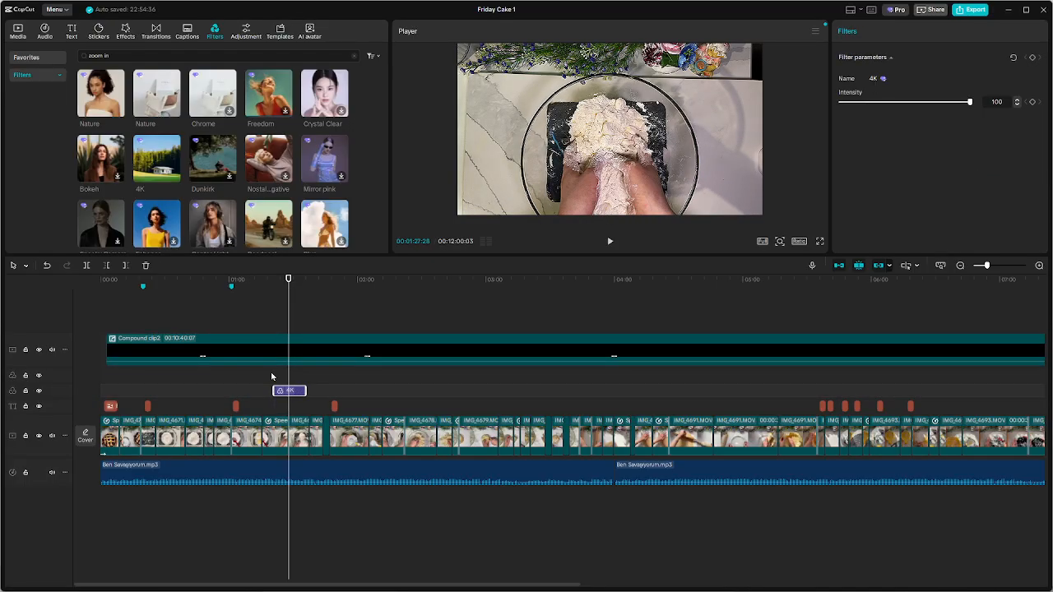
Play across the start of the 4K filter on the dough-mixing footage to compare the picture
click(268, 377)
key(space)
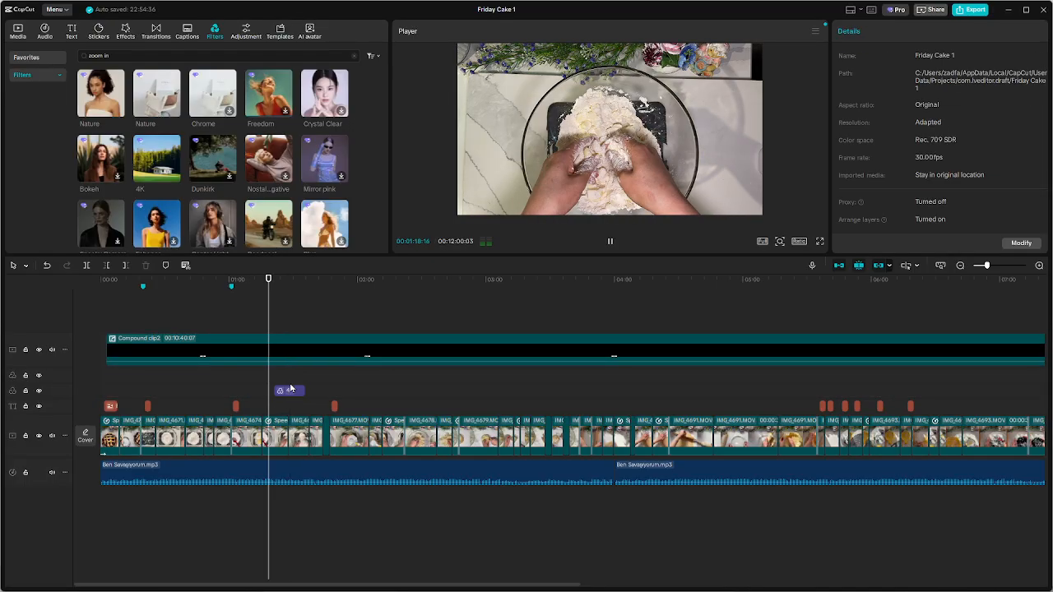
scroll(329, 401, up, 1)
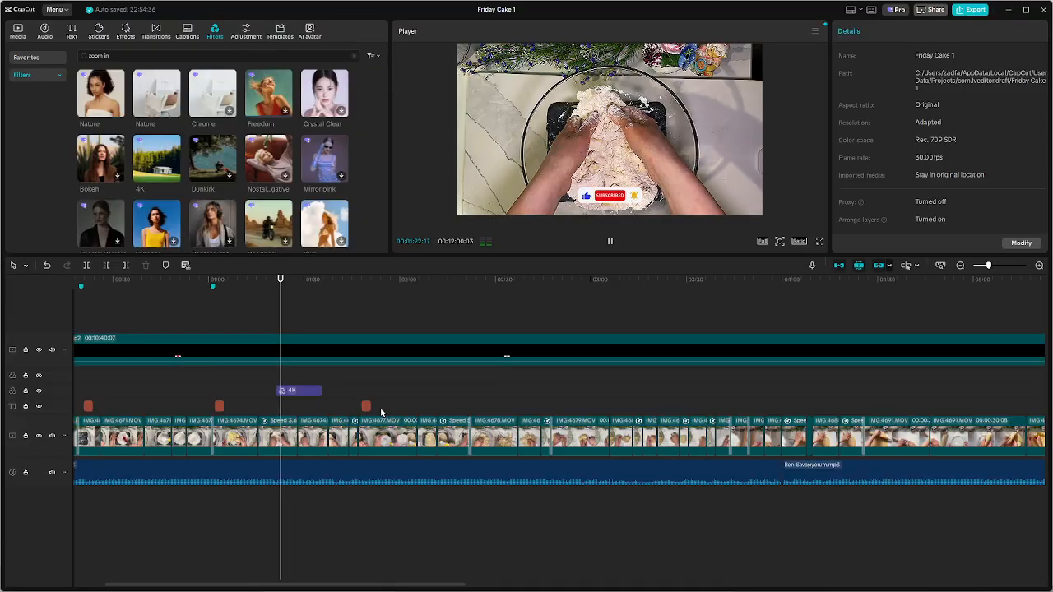
click(313, 393)
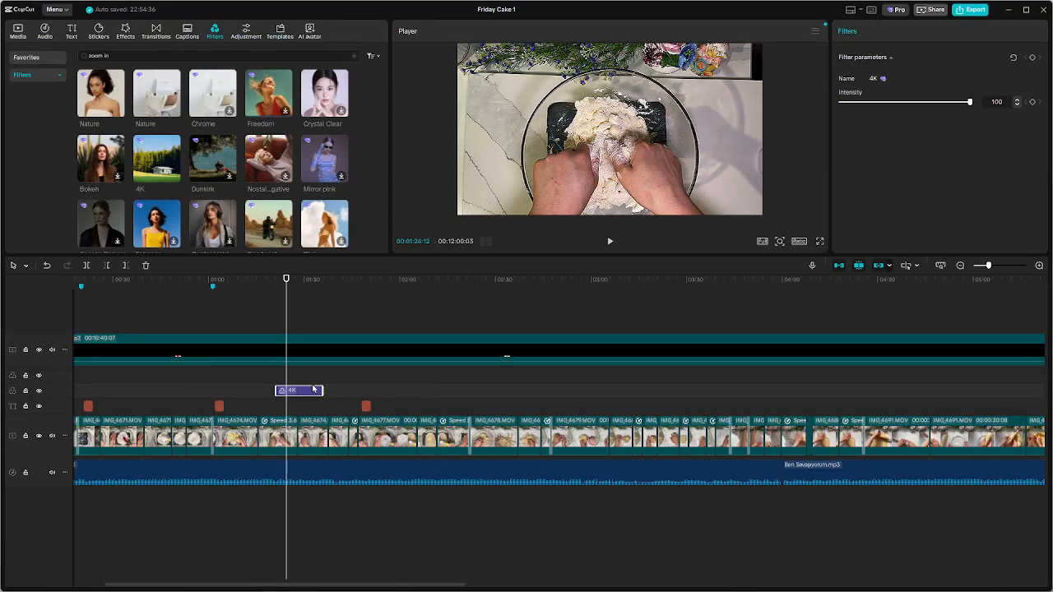
Check the footage around the 4K filter's end and delete this filter from the dough-mixing section
click(313, 383)
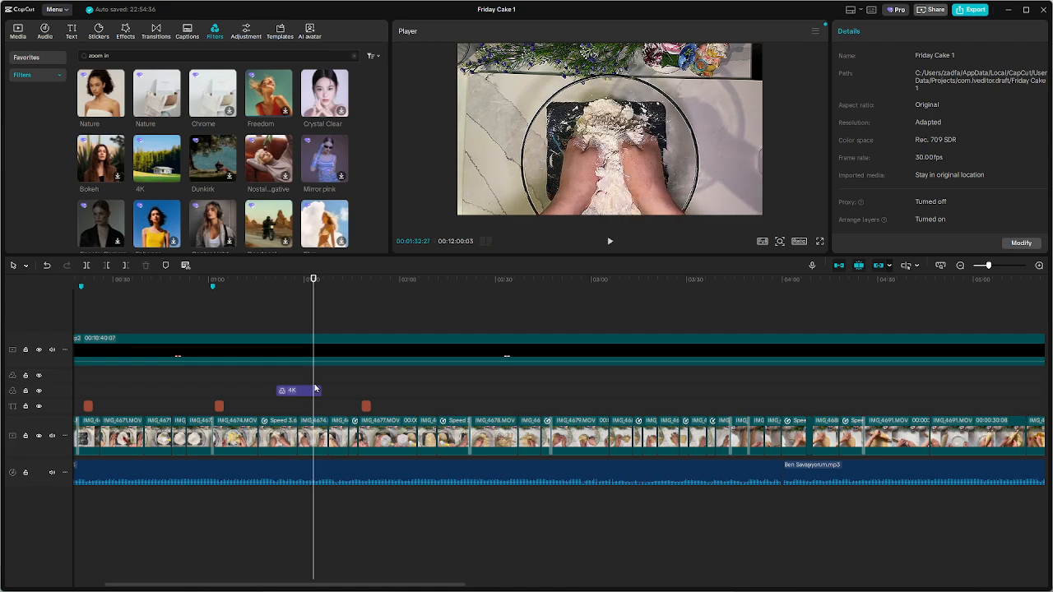
key(space)
key(space)
click(307, 393)
key(Delete)
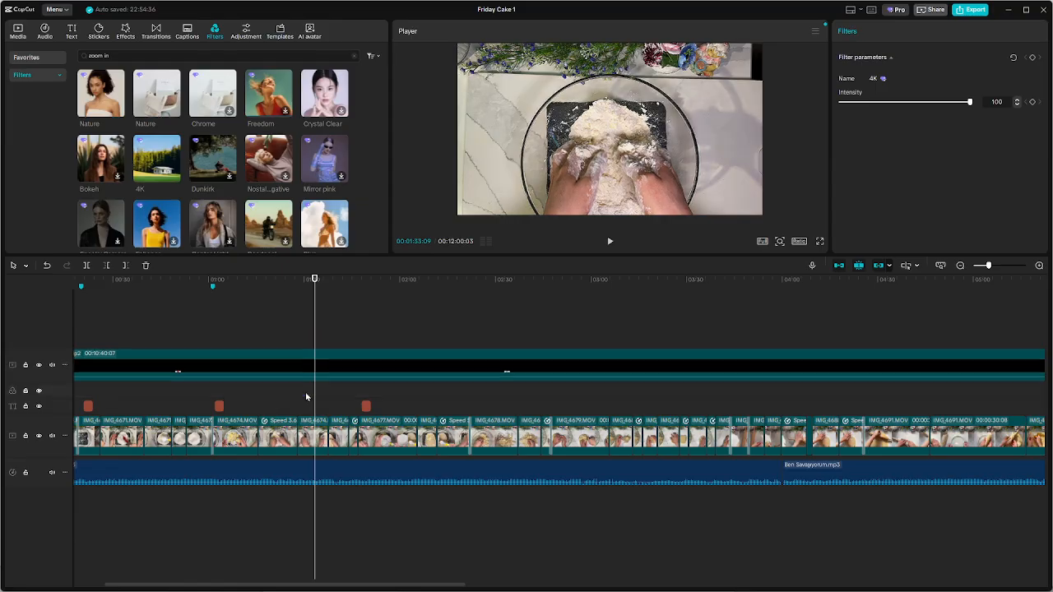
Play the video's opening from the beginning and replay the part with the FRIDAY CAKE title and subscribe animation
click(307, 314)
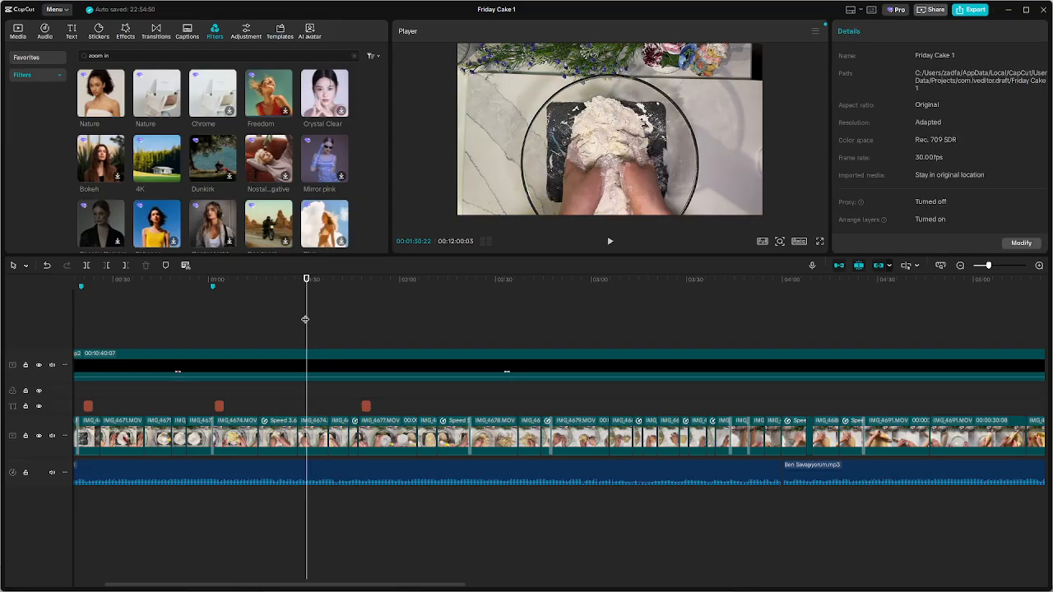
key(Home)
key(space)
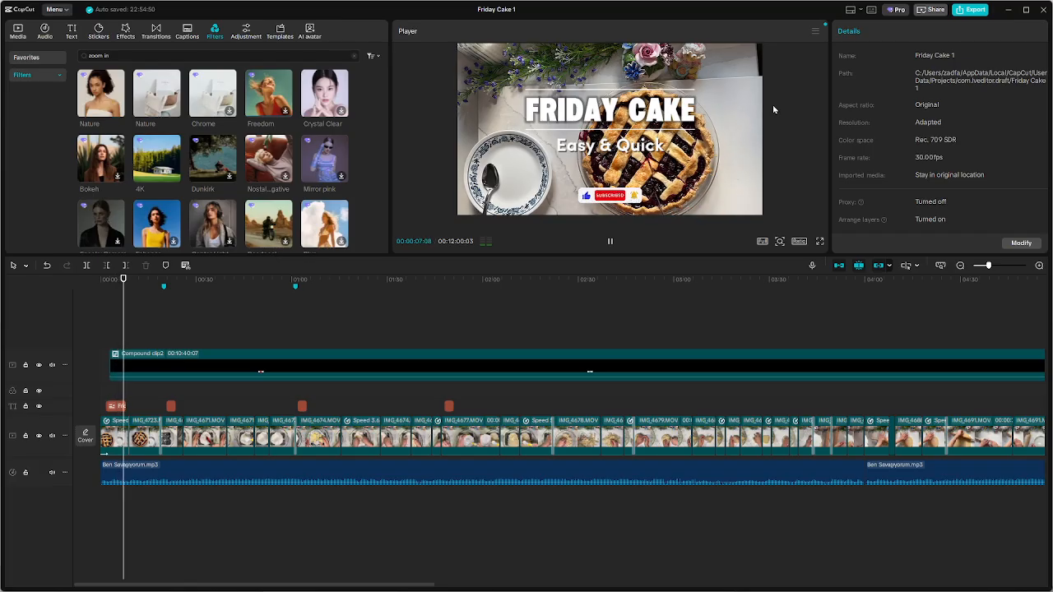
key(space)
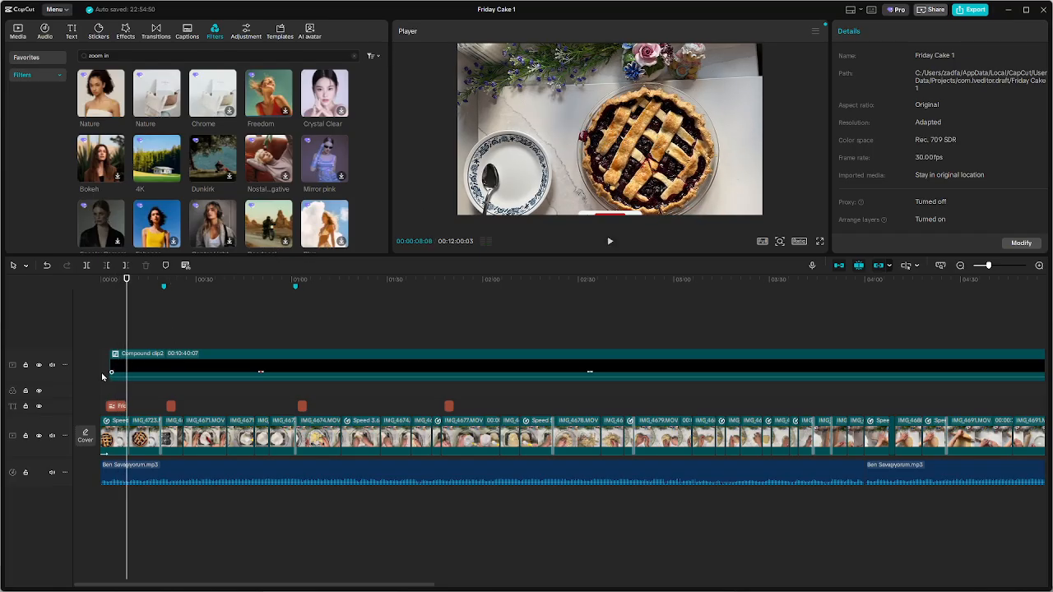
scroll(105, 388, up, 2)
click(105, 331)
key(space)
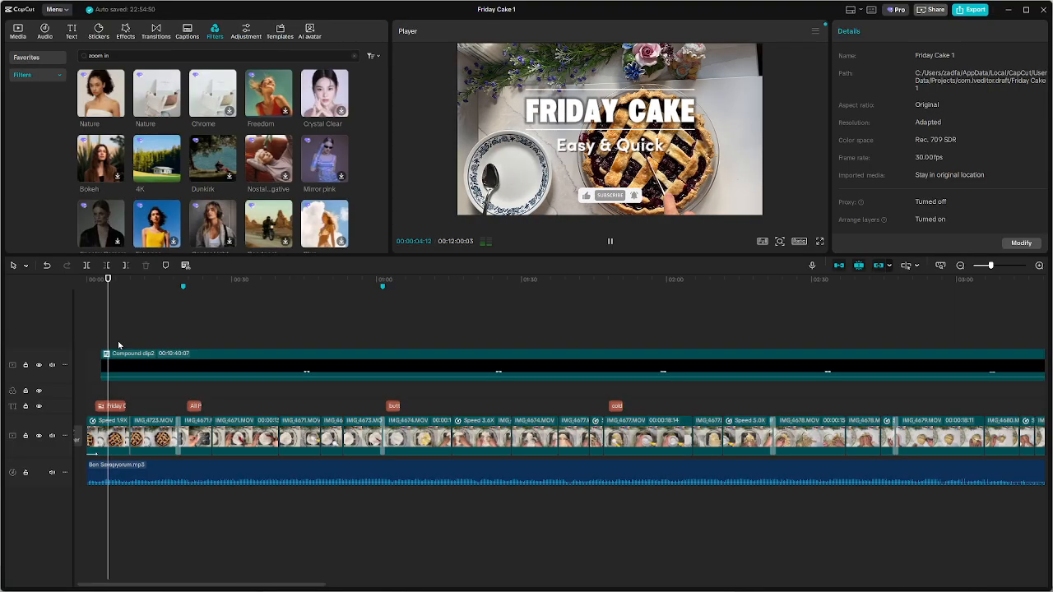
Compare several preset text styles on the FRIDAY CAKE title and apply the white style with a dark shadow
key(space)
click(649, 122)
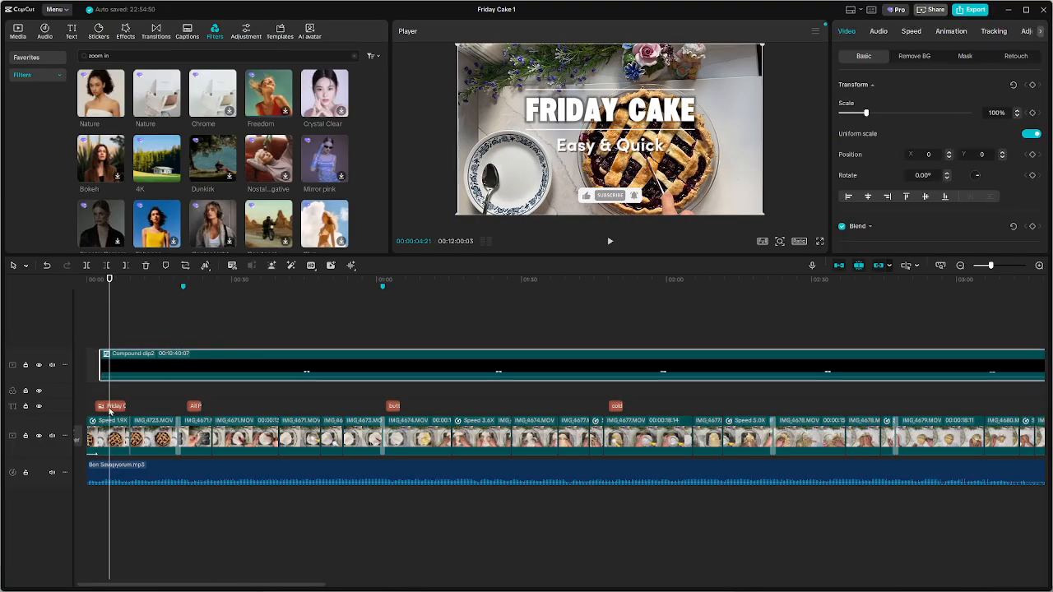
scroll(919, 153, up, 5)
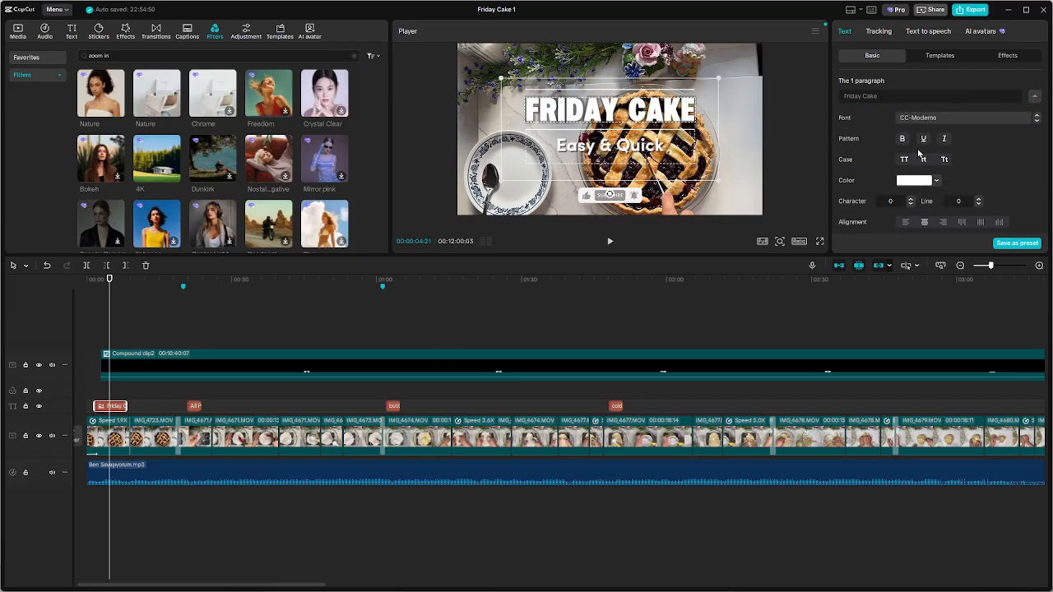
scroll(946, 140, down, 3)
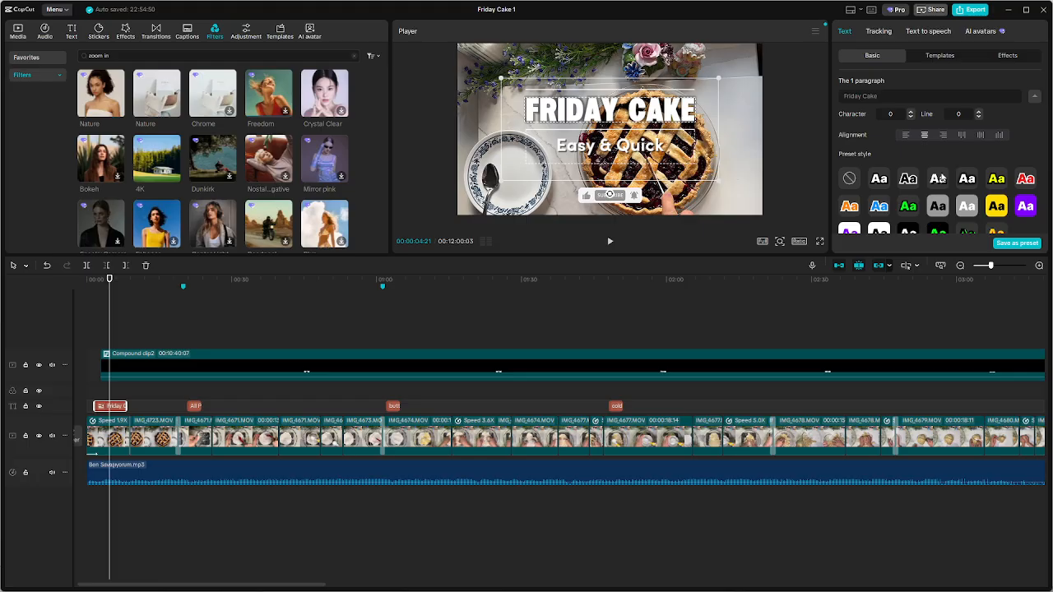
click(939, 180)
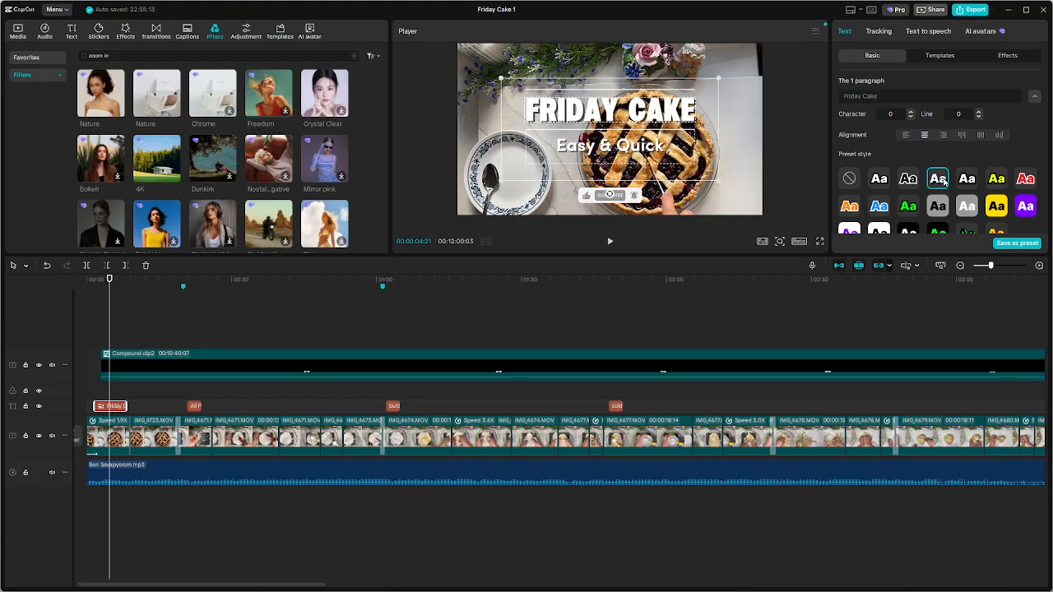
click(967, 180)
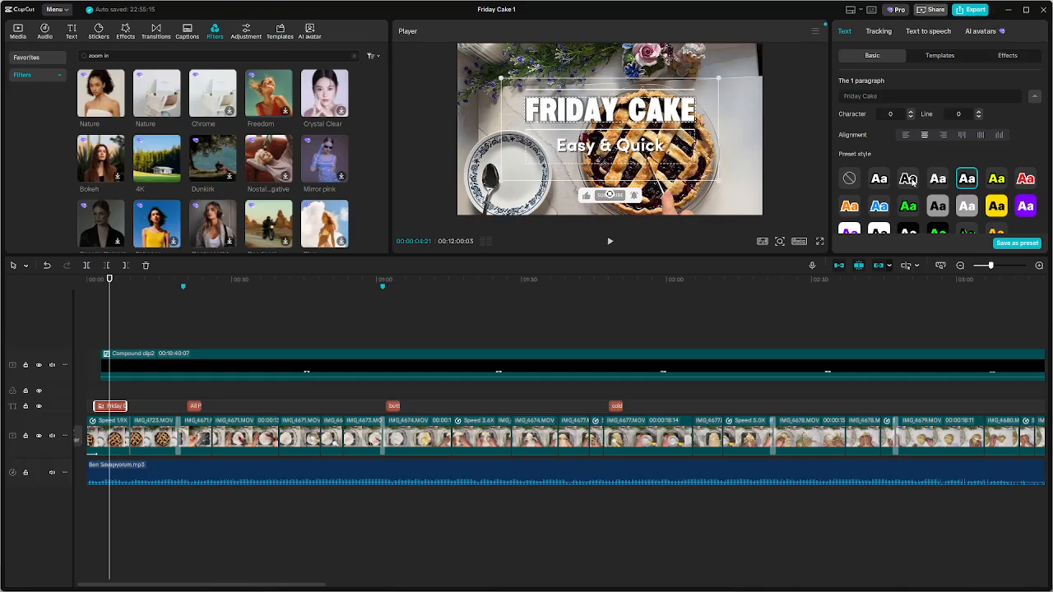
click(909, 179)
click(938, 181)
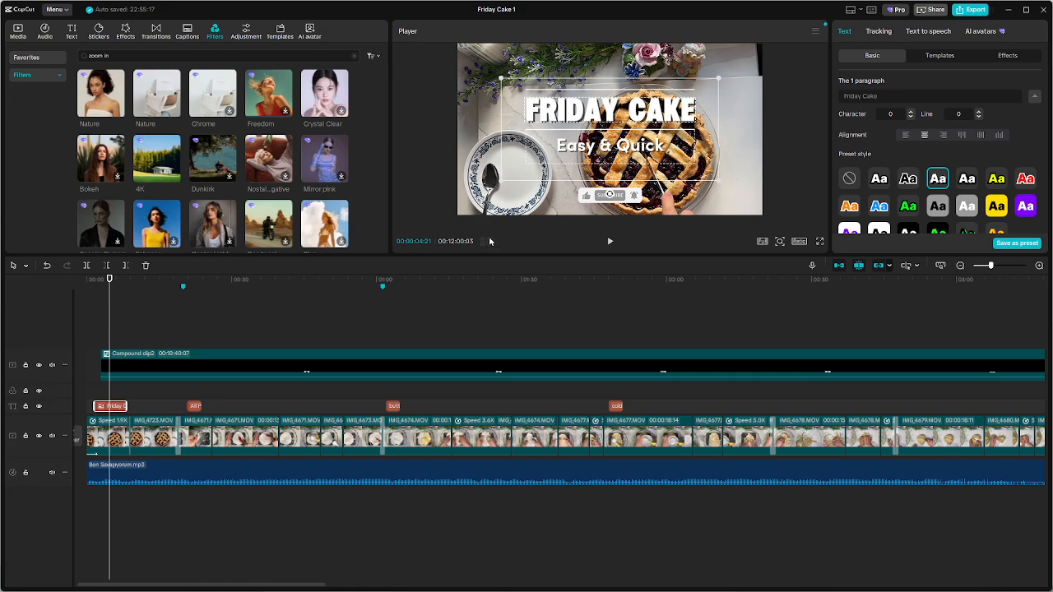
Play the opening through the end of the FRIDAY CAKE title and return to the title section
click(96, 317)
key(space)
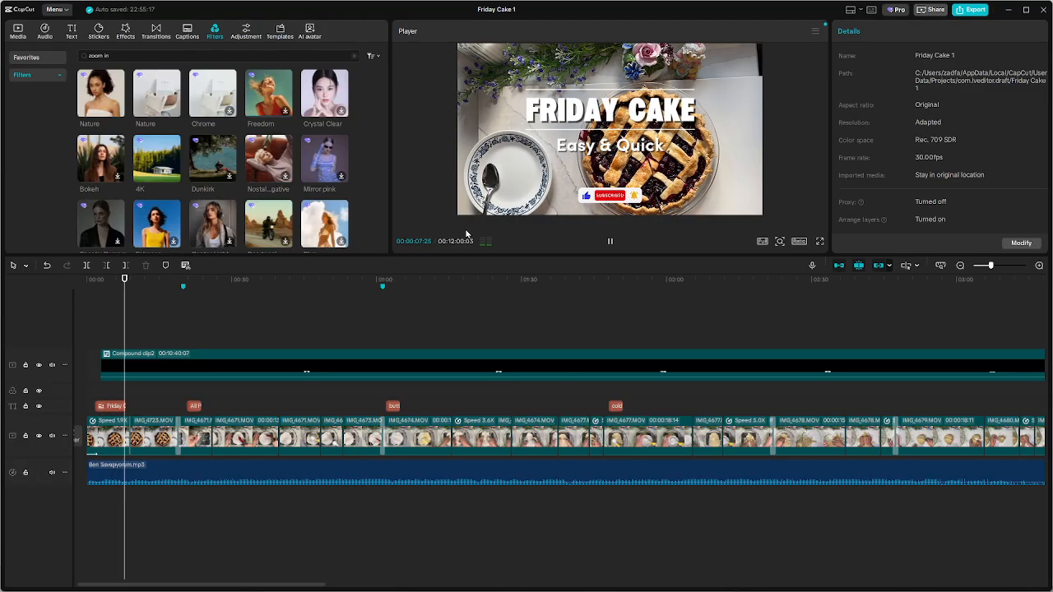
key(space)
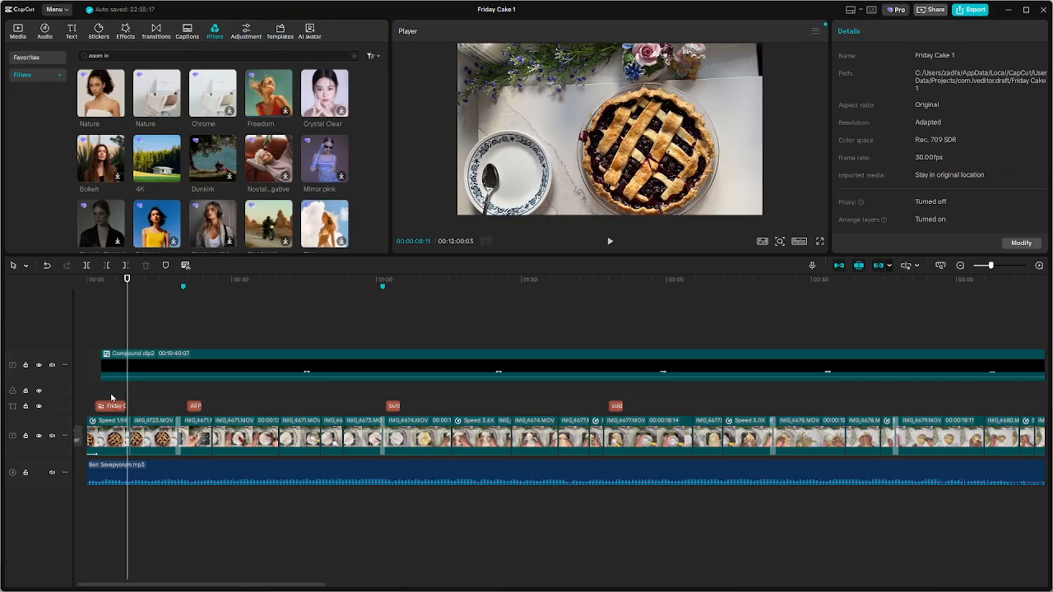
click(111, 397)
key(space)
Review the FRIDAY CAKE title's font and preset style settings, alternating with the overlaid subscribe-animation compound clip
click(117, 408)
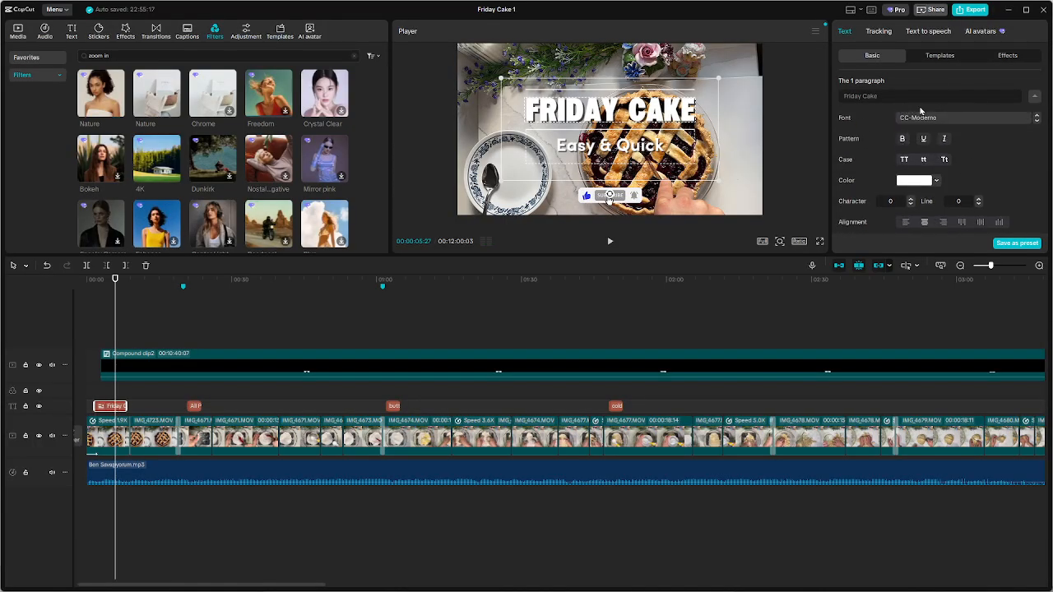
click(610, 196)
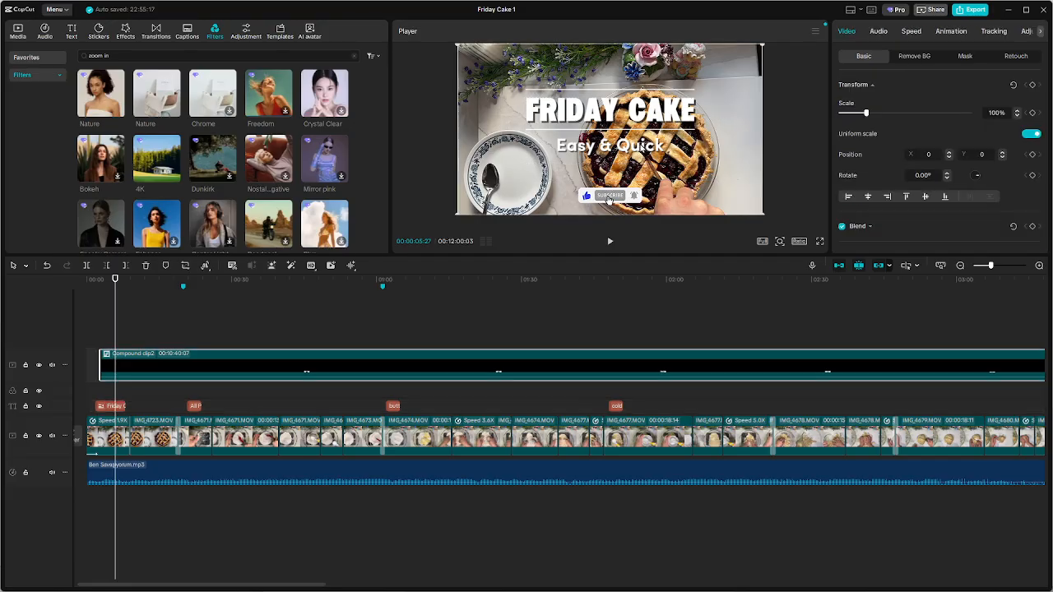
click(112, 406)
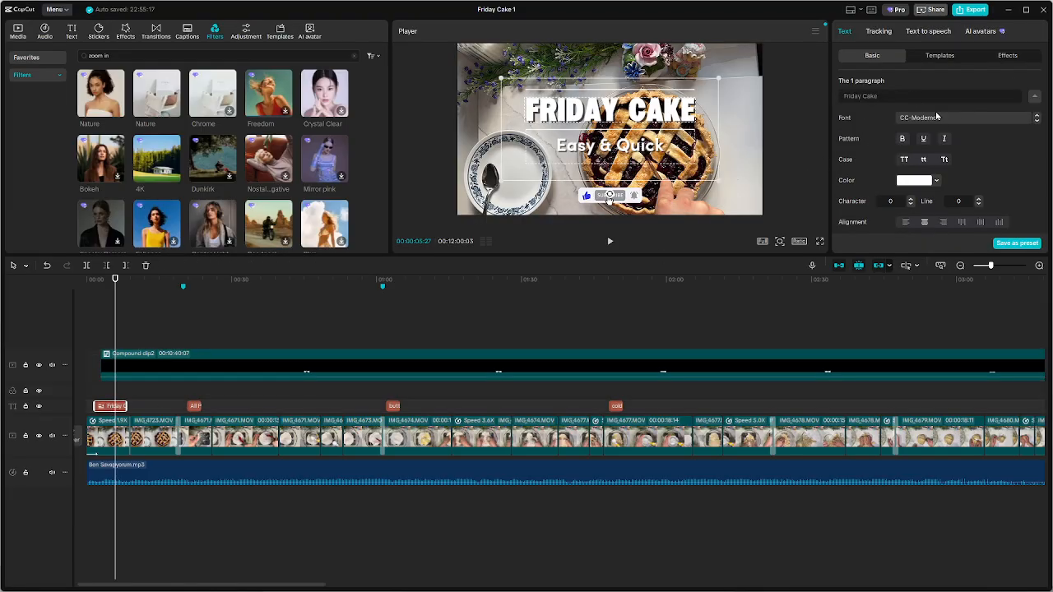
scroll(912, 113, down, 2)
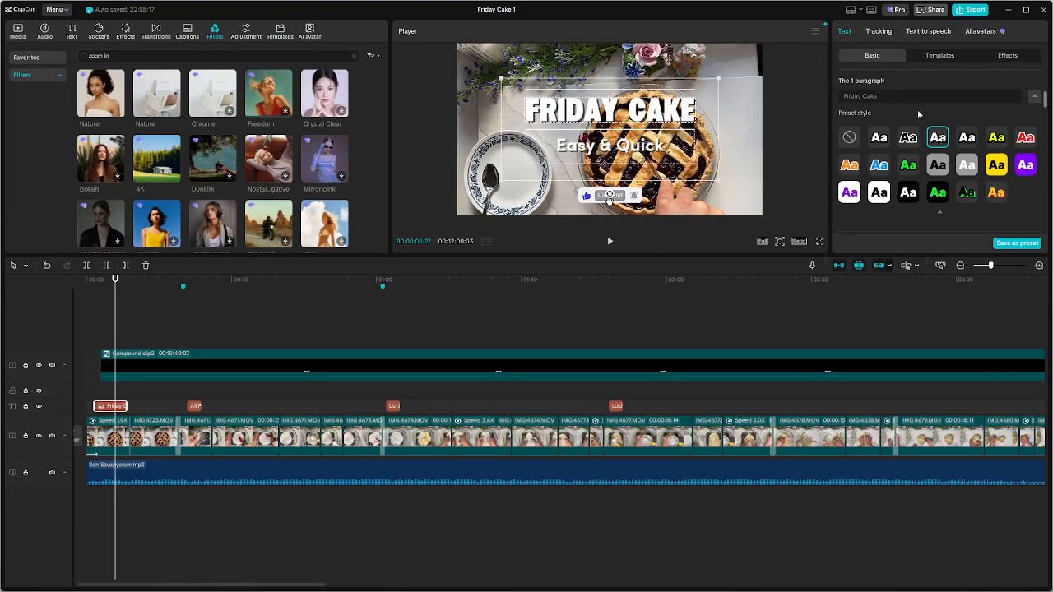
scroll(919, 114, up, 2)
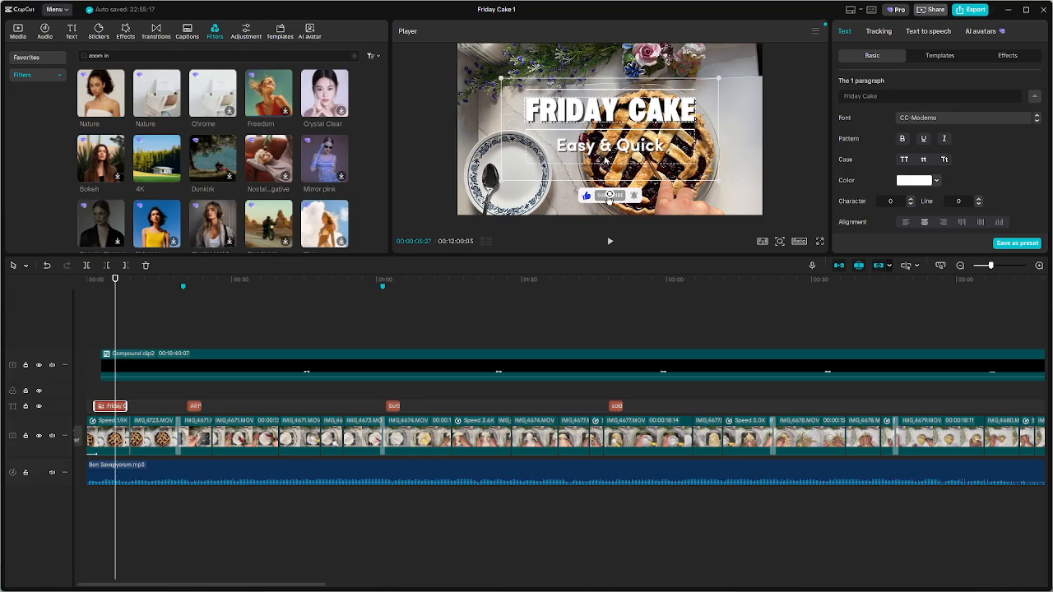
click(302, 351)
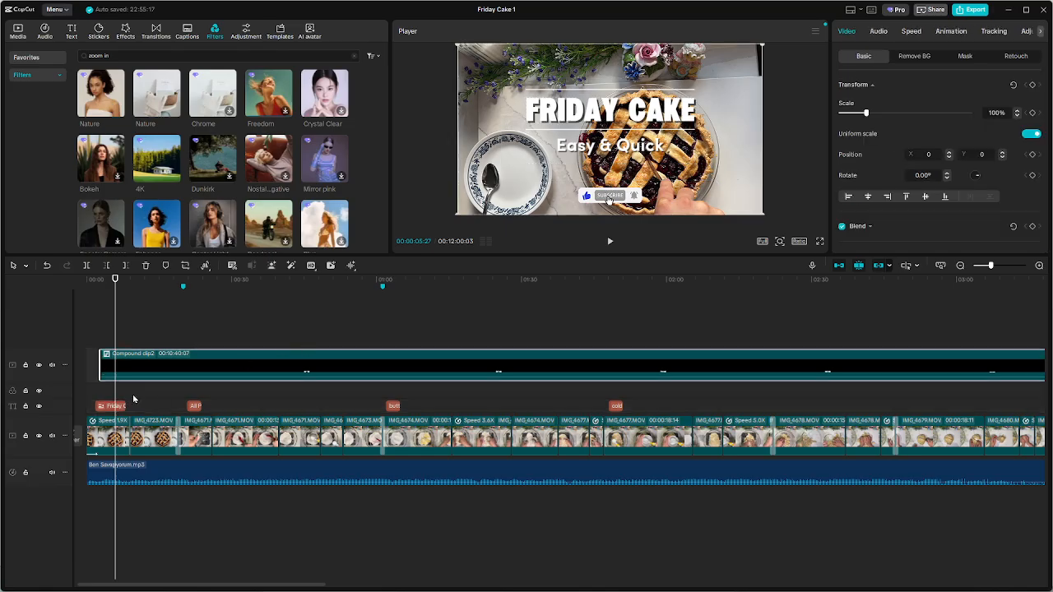
click(118, 407)
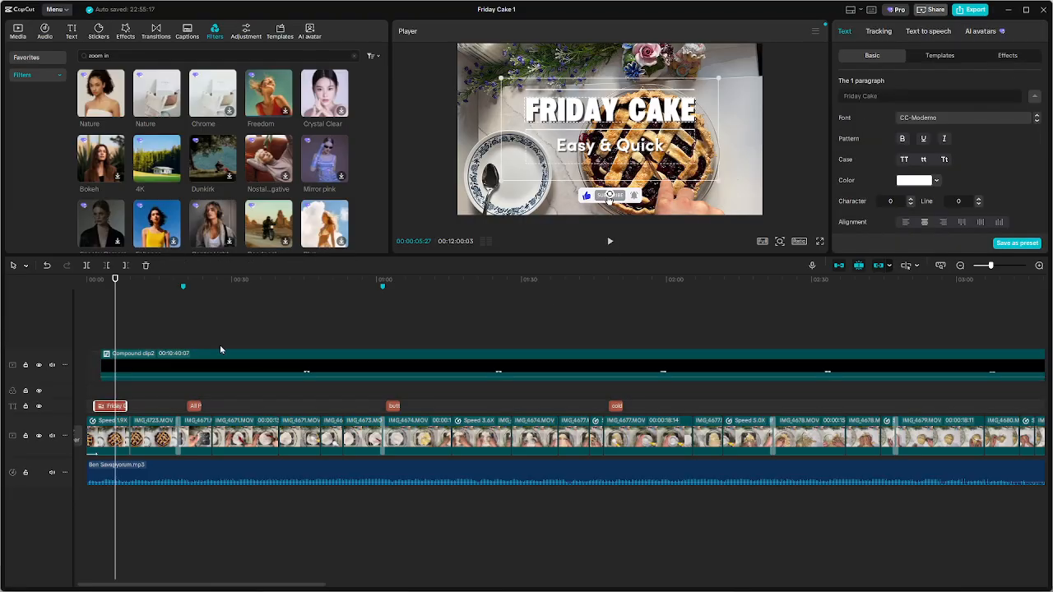
Replay the opening title from the beginning and check the All Purpose Flour caption at about 0:22
drag(115, 301, 115, 301)
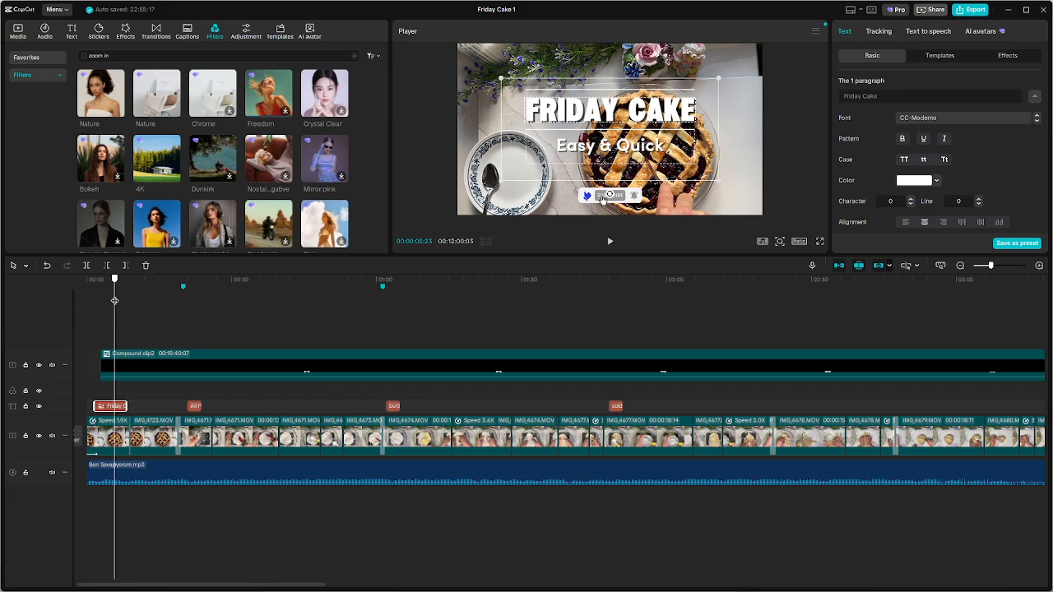
key(Home)
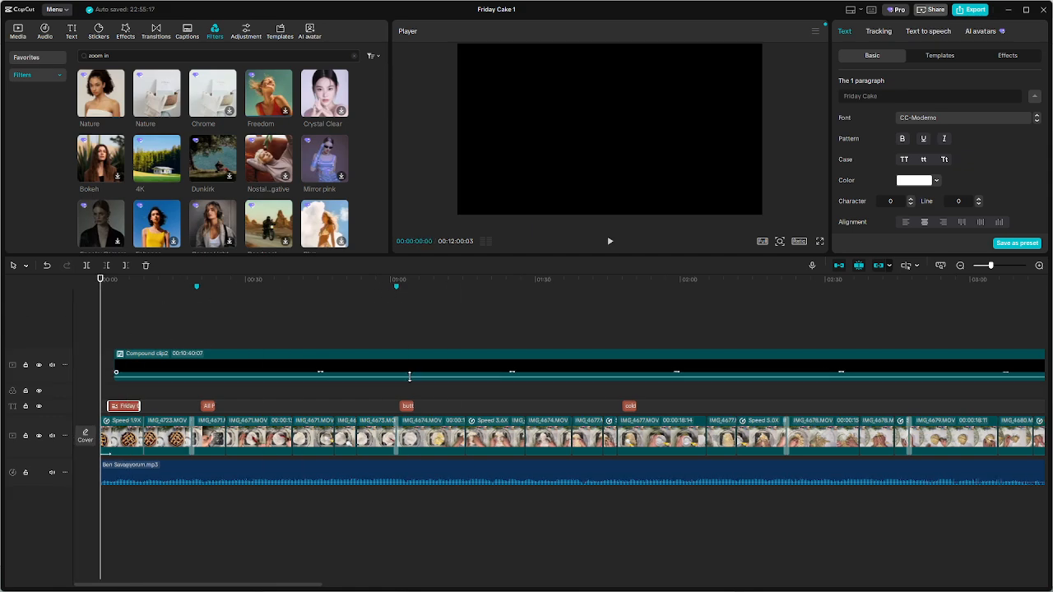
key(space)
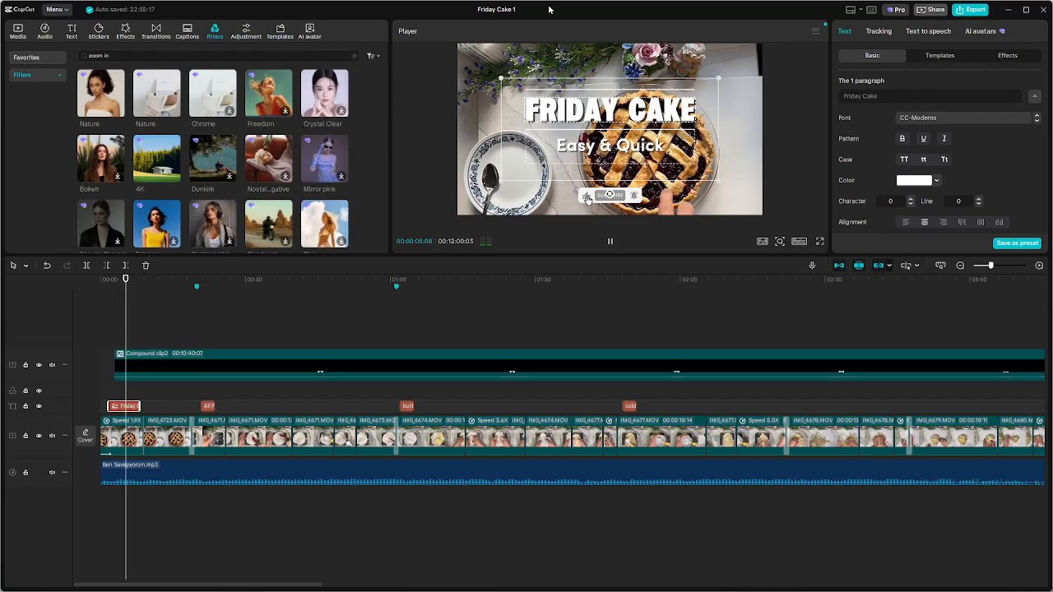
click(207, 308)
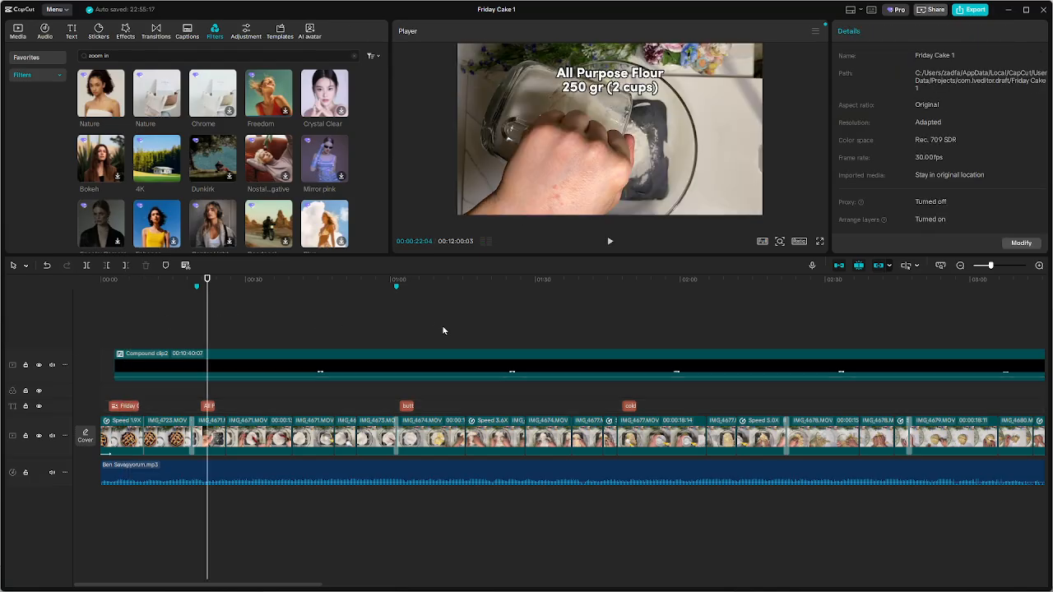
Look over the whole timeline, then review the video from the beginning in full-screen playback
scroll(450, 334, down, 6)
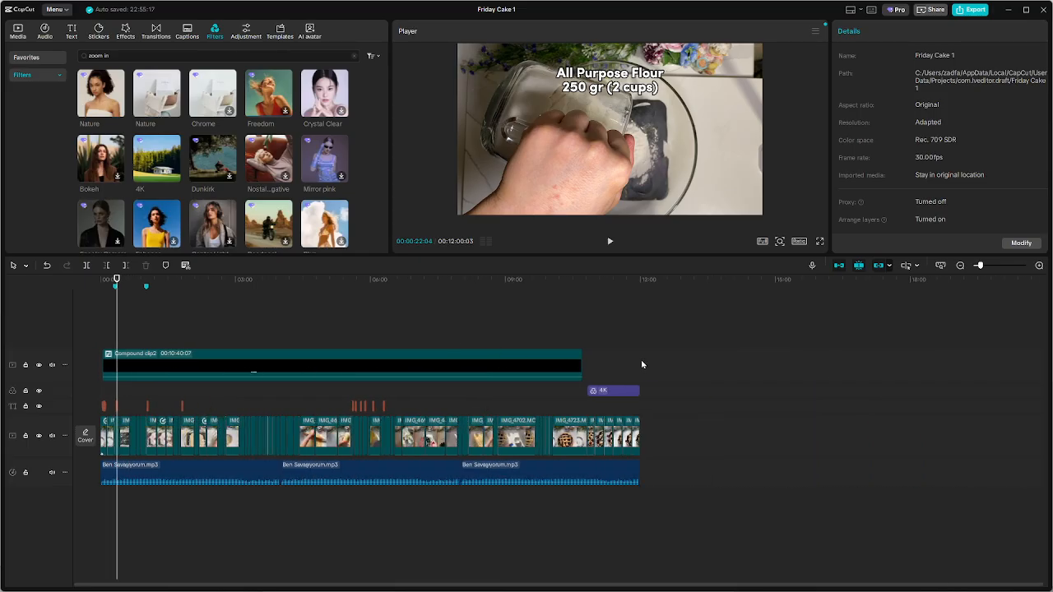
click(567, 368)
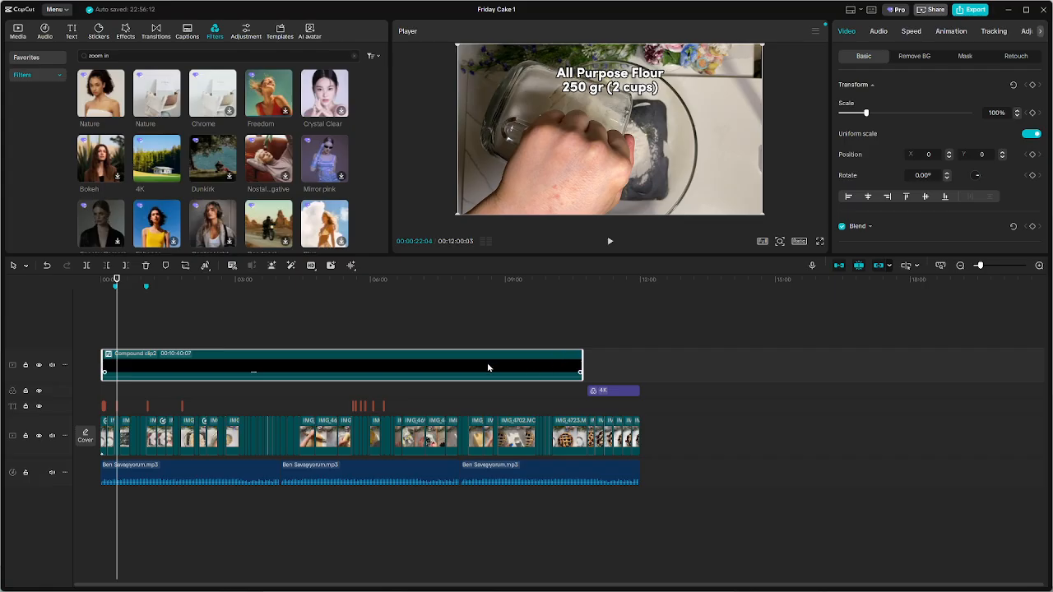
click(346, 316)
drag(345, 316, 4, 316)
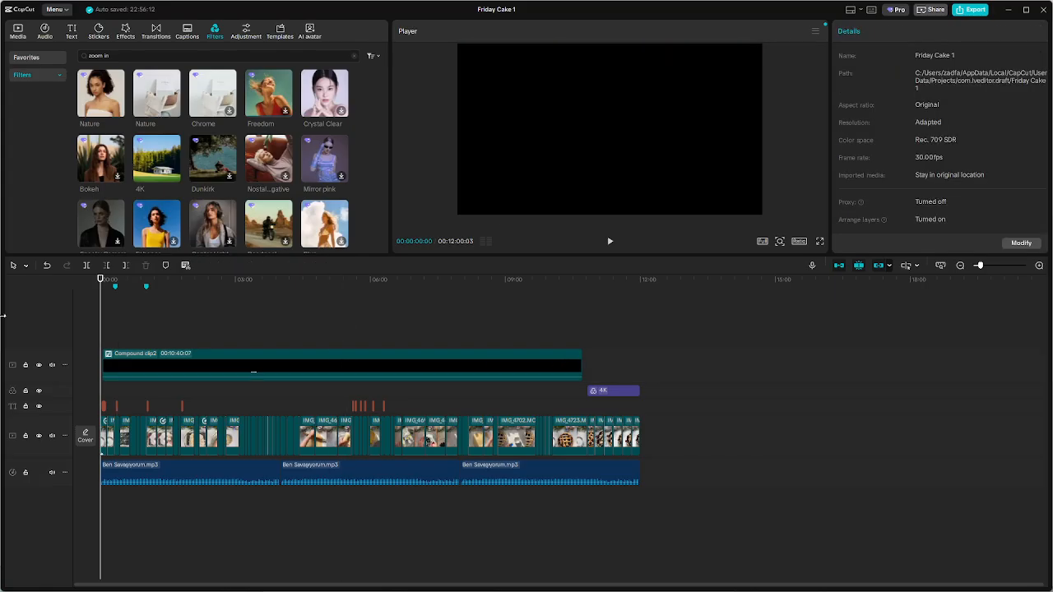
key(space)
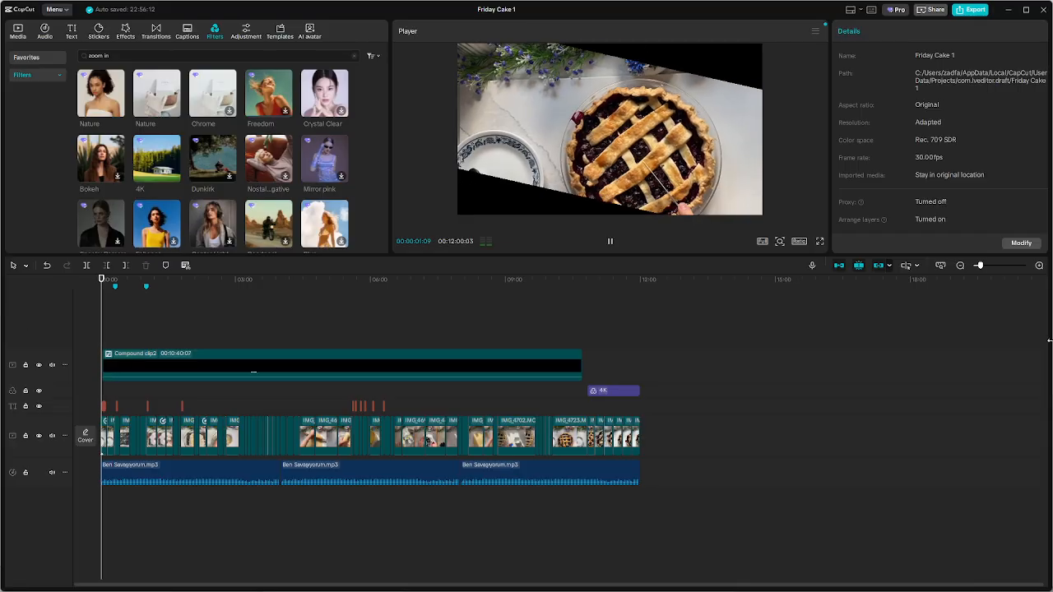
click(819, 241)
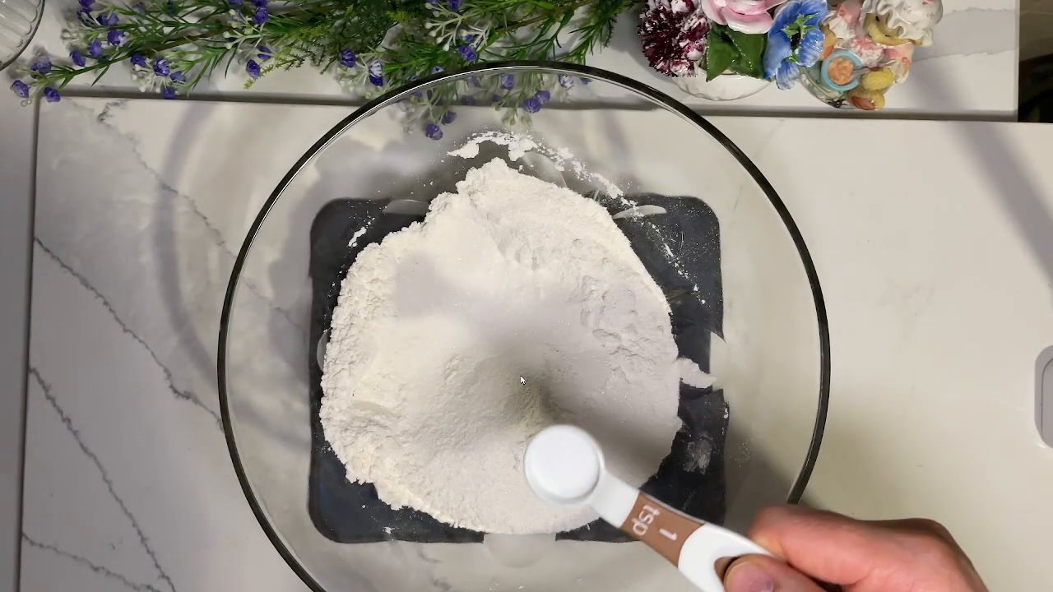
key(Escape)
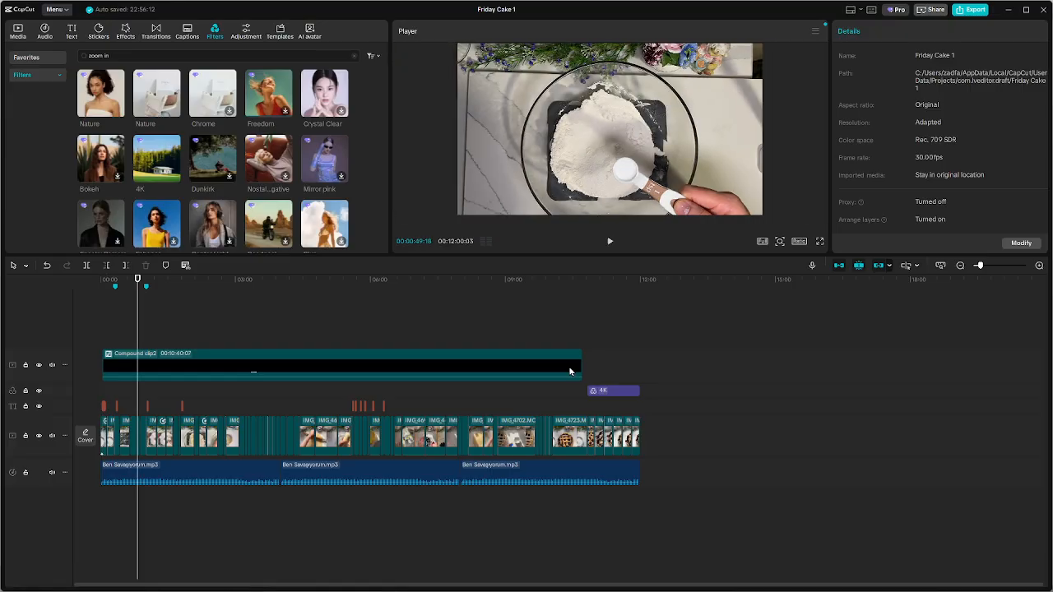
Inspect the footage of the measuring spoon over the flour at about 0:48 and the nearby butter caption
scroll(145, 404, up, 5)
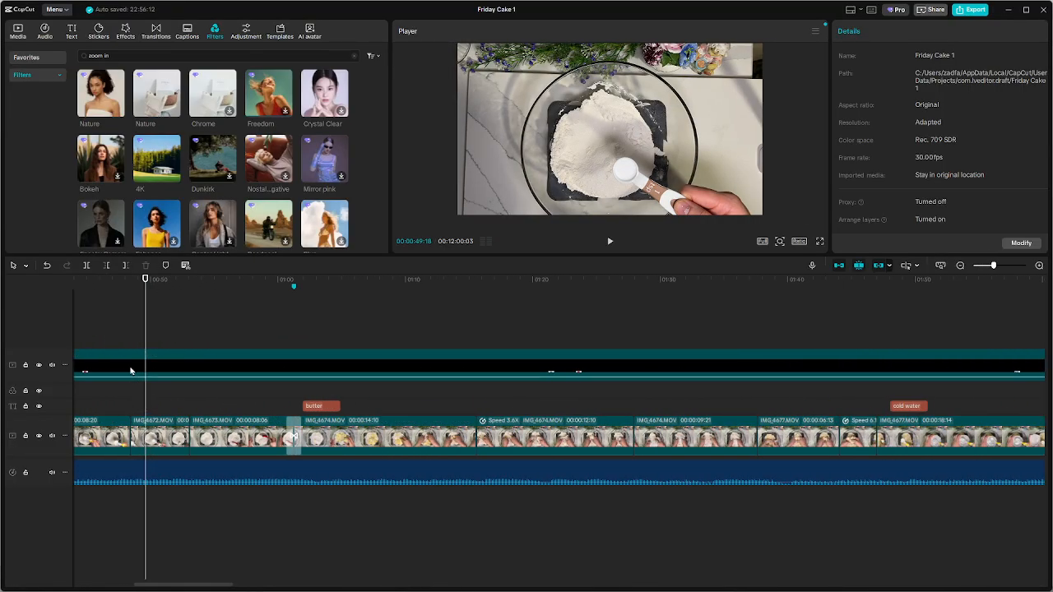
key(space)
click(135, 323)
key(space)
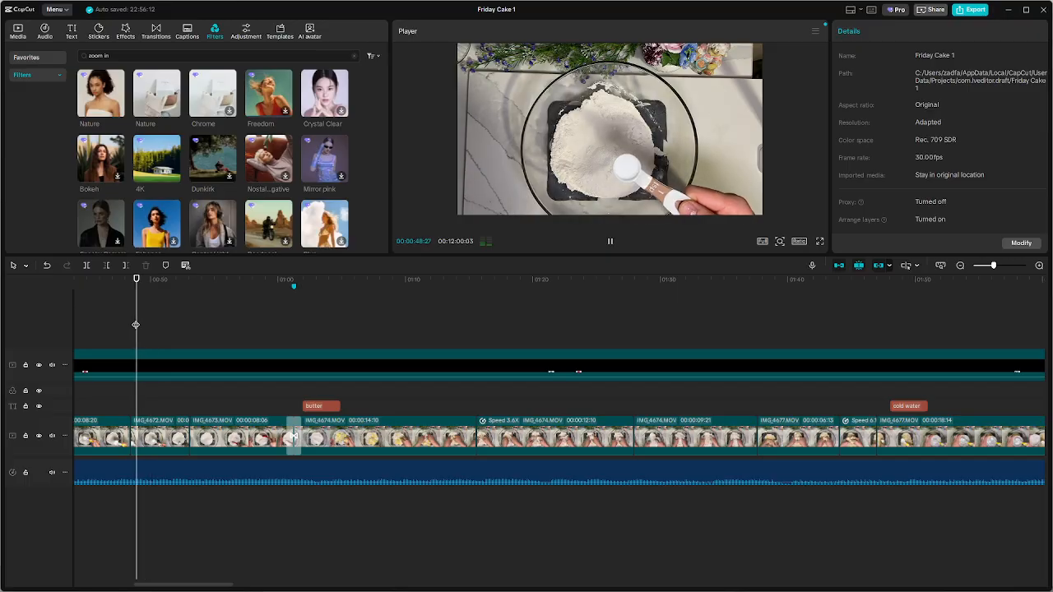
key(space)
click(330, 409)
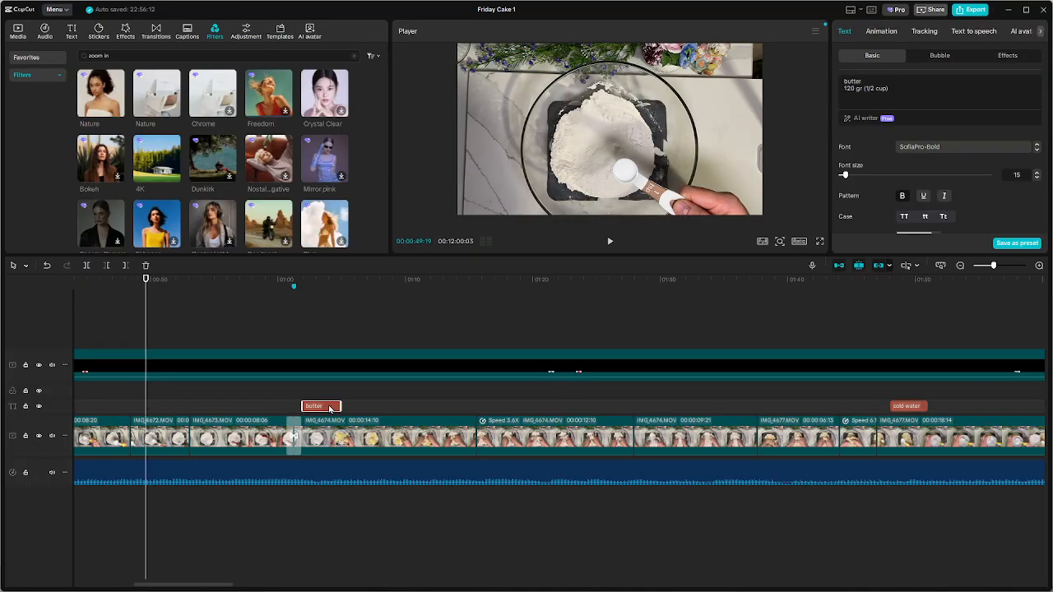
click(135, 404)
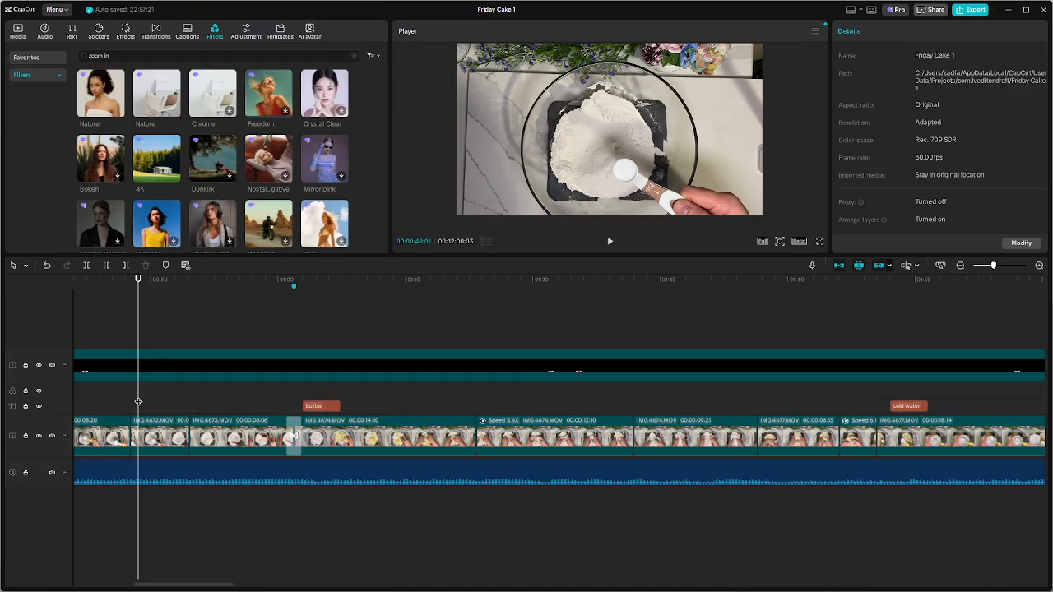
drag(135, 403, 130, 404)
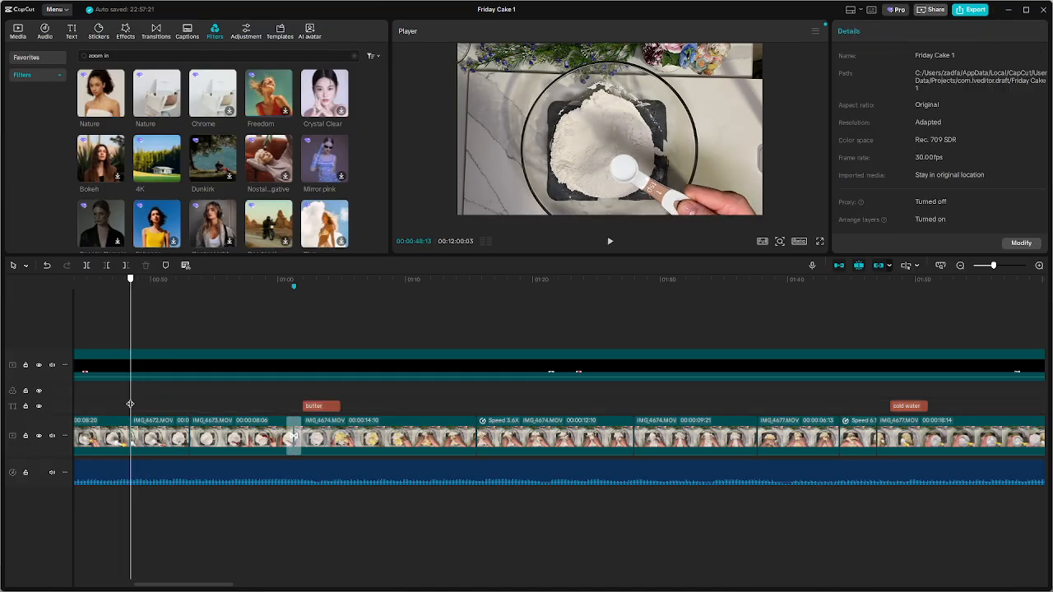
Play the spoon and flour-mixing footage from about 0:46, and go back to about 0:39 to check the earlier footage
click(111, 407)
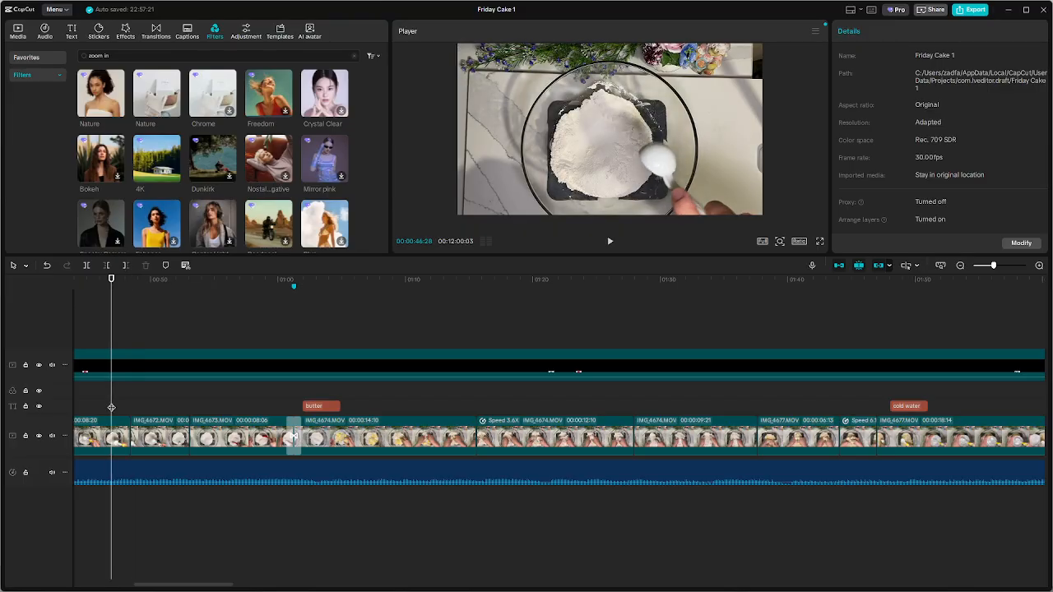
key(space)
scroll(138, 405, up, 3)
scroll(138, 407, up, 2)
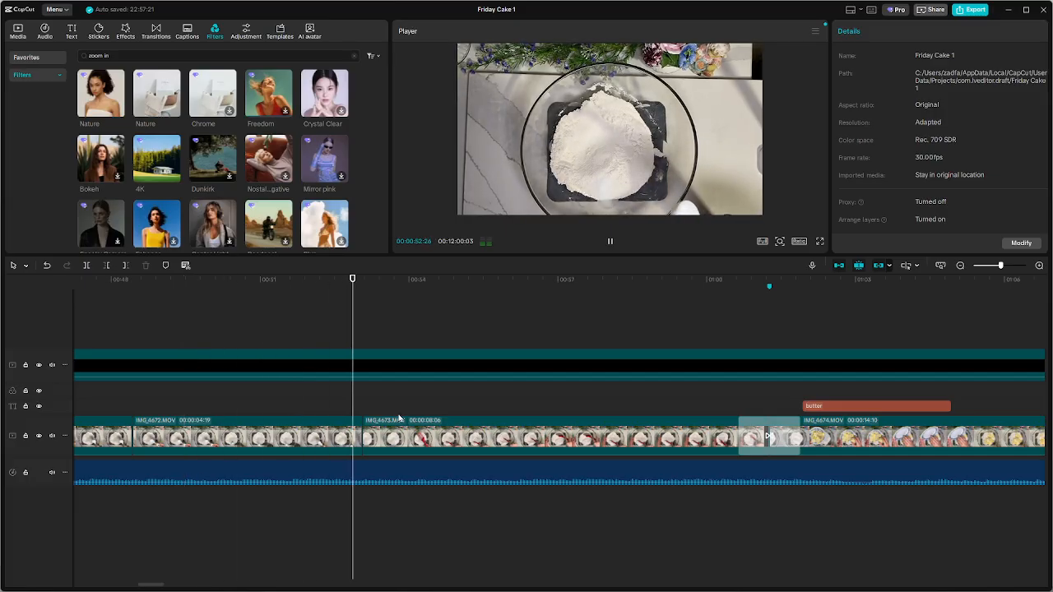
scroll(325, 404, down, 6)
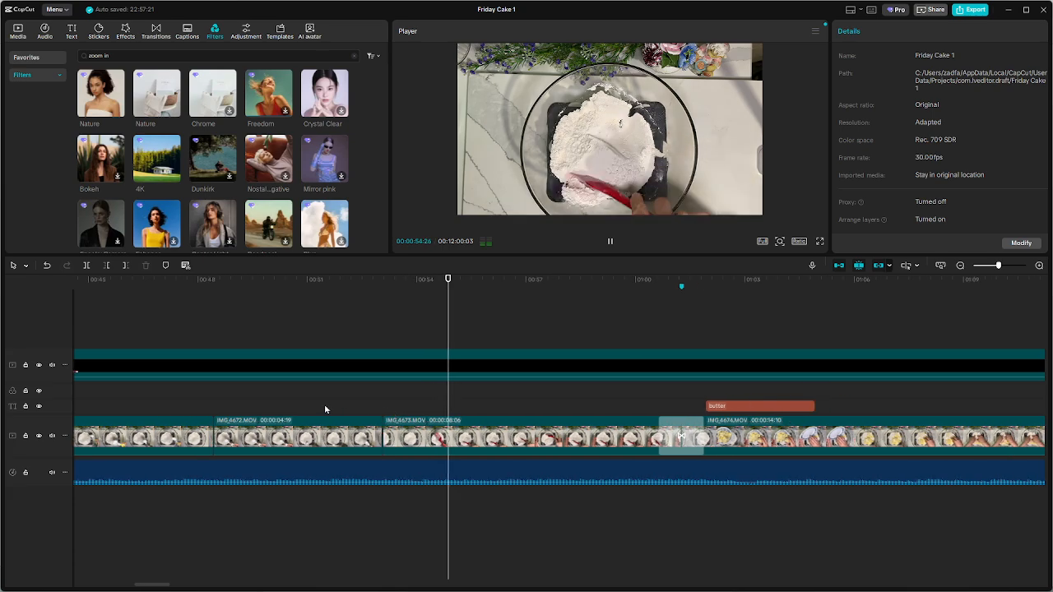
key(space)
click(231, 411)
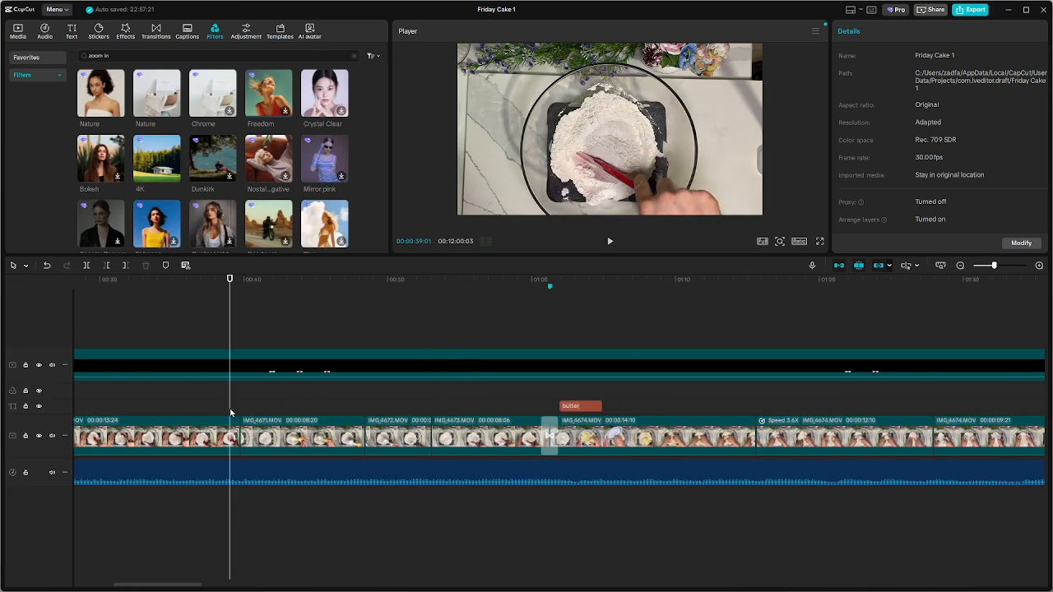
scroll(231, 411, down, 8)
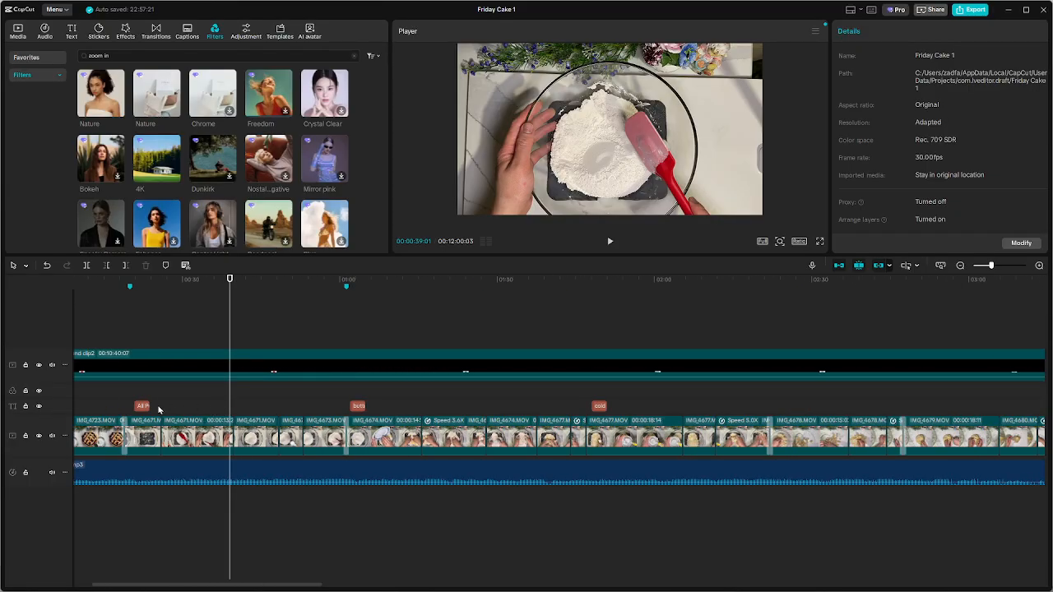
Paste the ingredient caption at 0:41 over the measuring spoon footage and change its text to "suger" and "2 table spoon"
scroll(241, 393, up, 8)
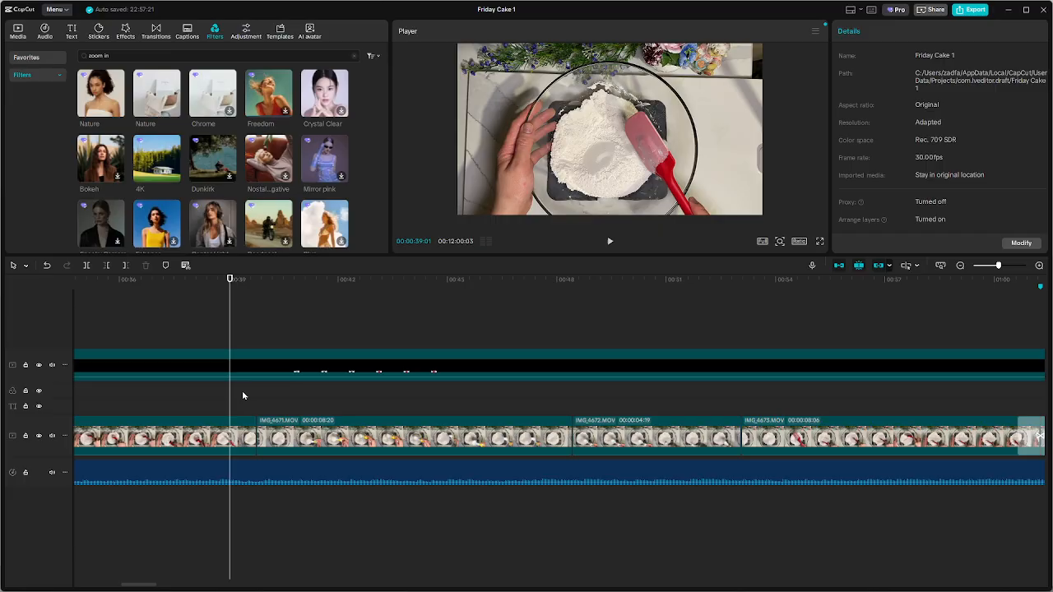
key(space)
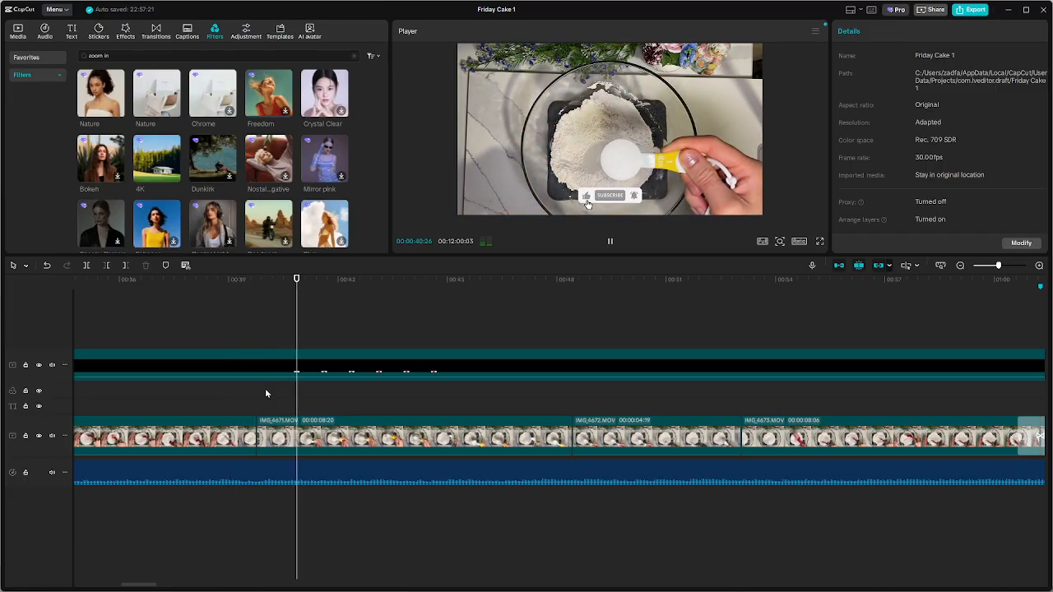
key(space)
key(ctrl+v)
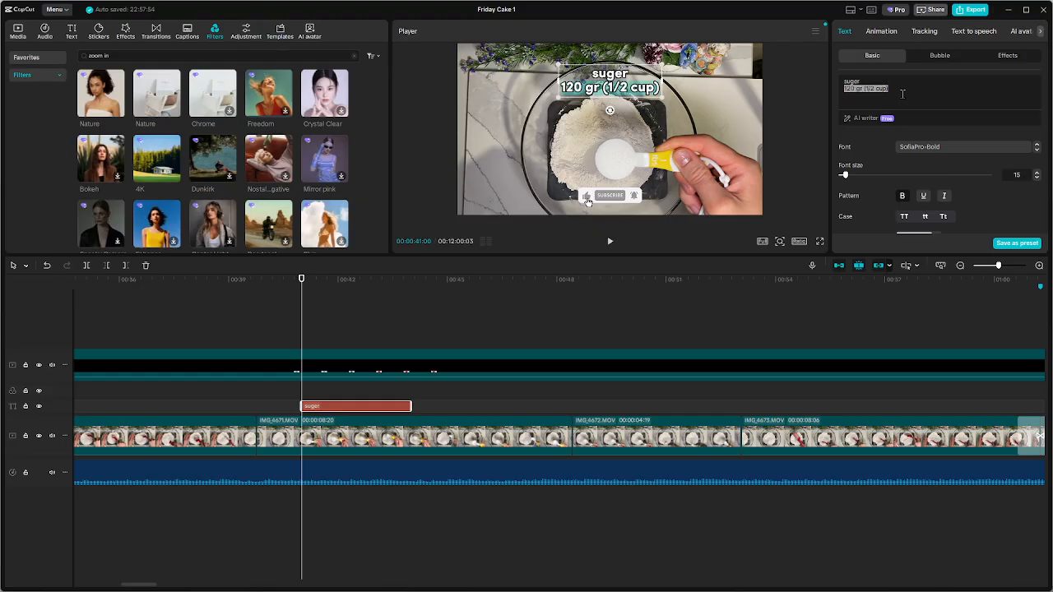
text(2)
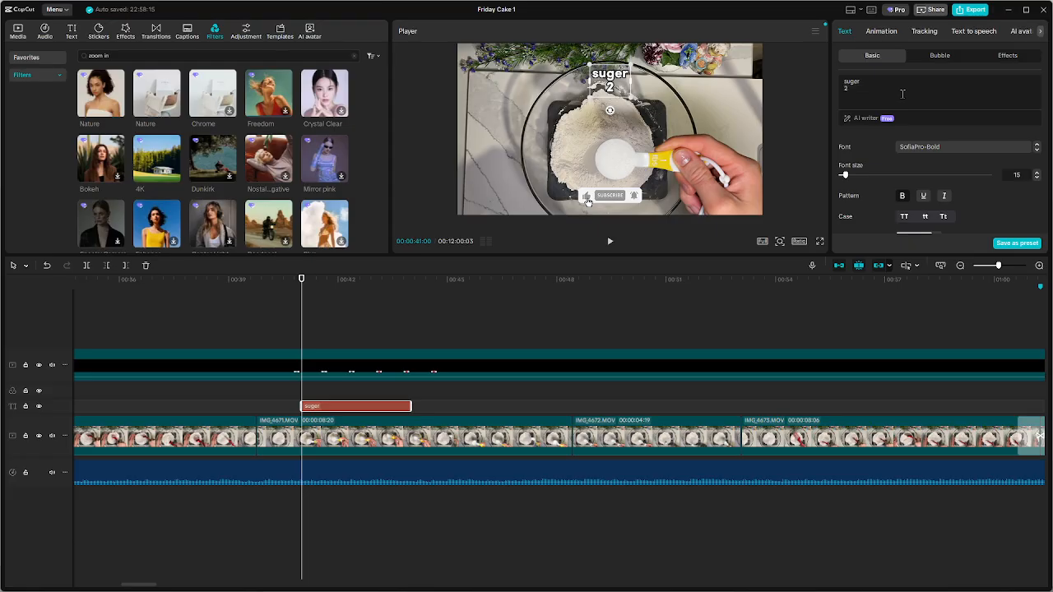
text( table)
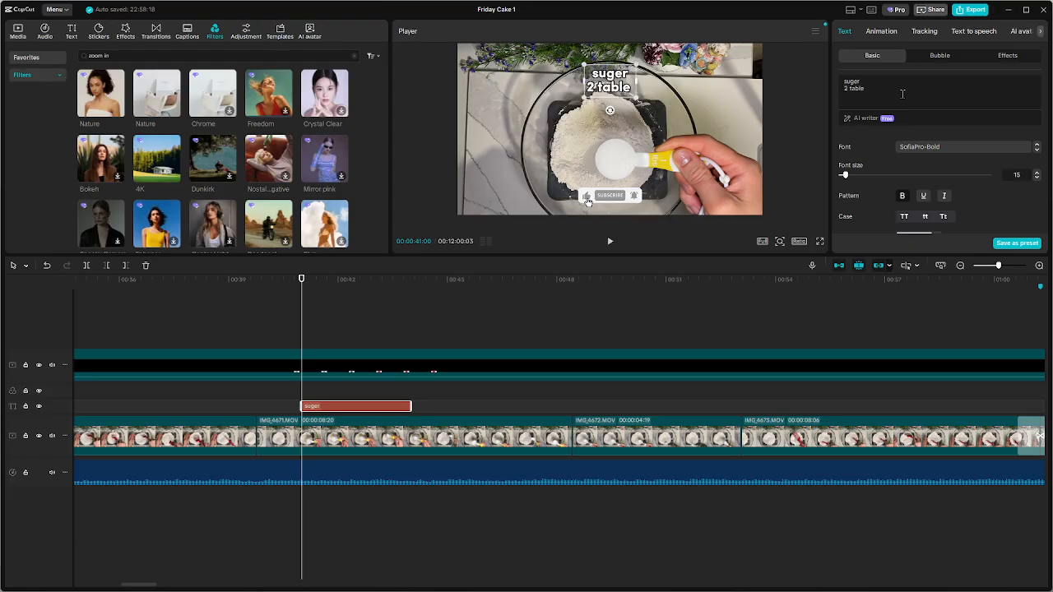
text( spoon)
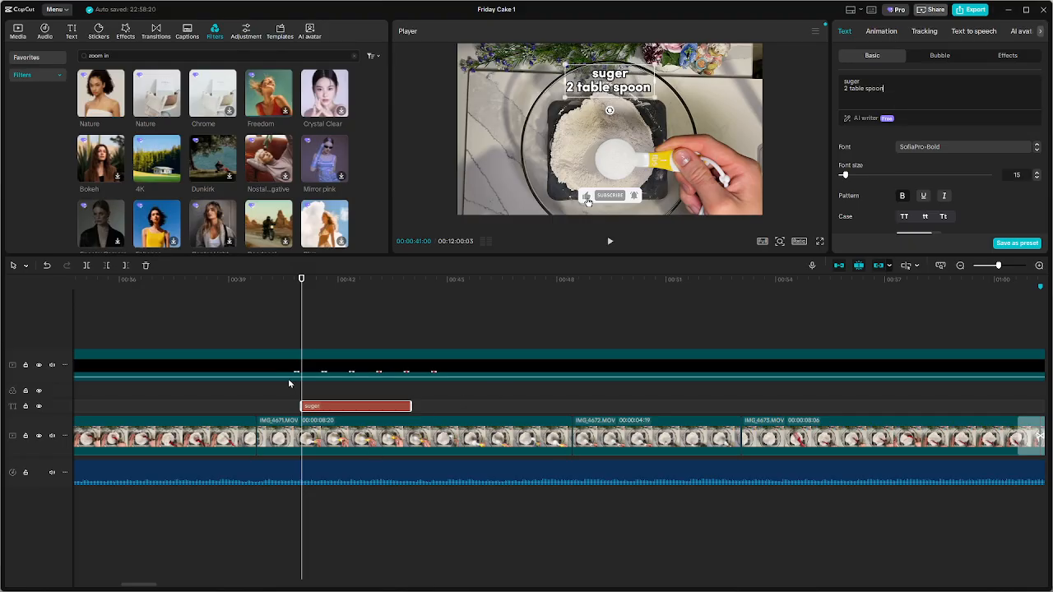
Copy the sugar caption to about 0:49, over the second spoon shot, and change its text to "salt" and "1 table spoon"
click(348, 327)
key(space)
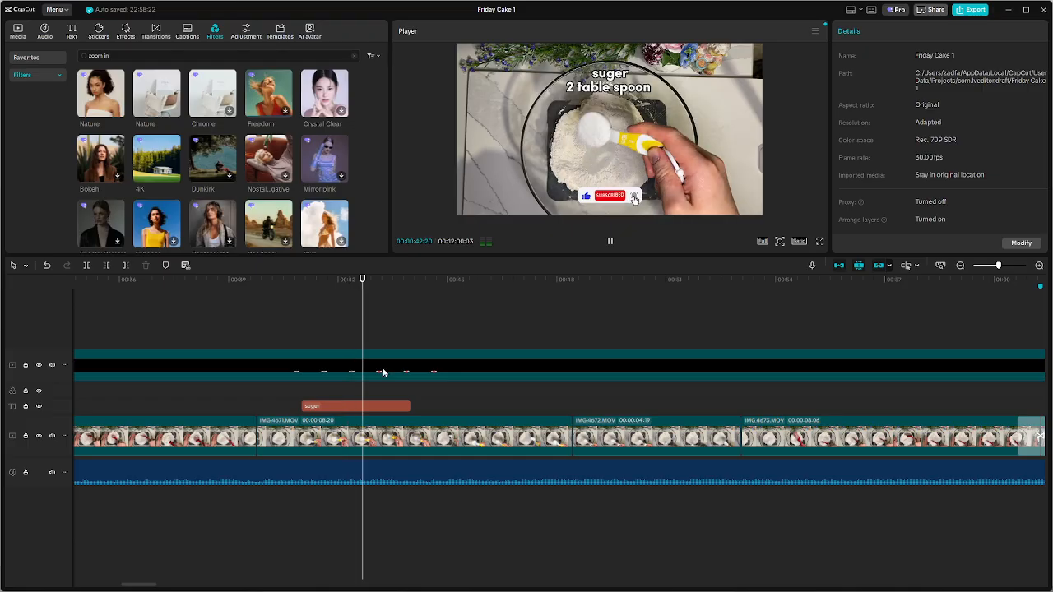
click(367, 407)
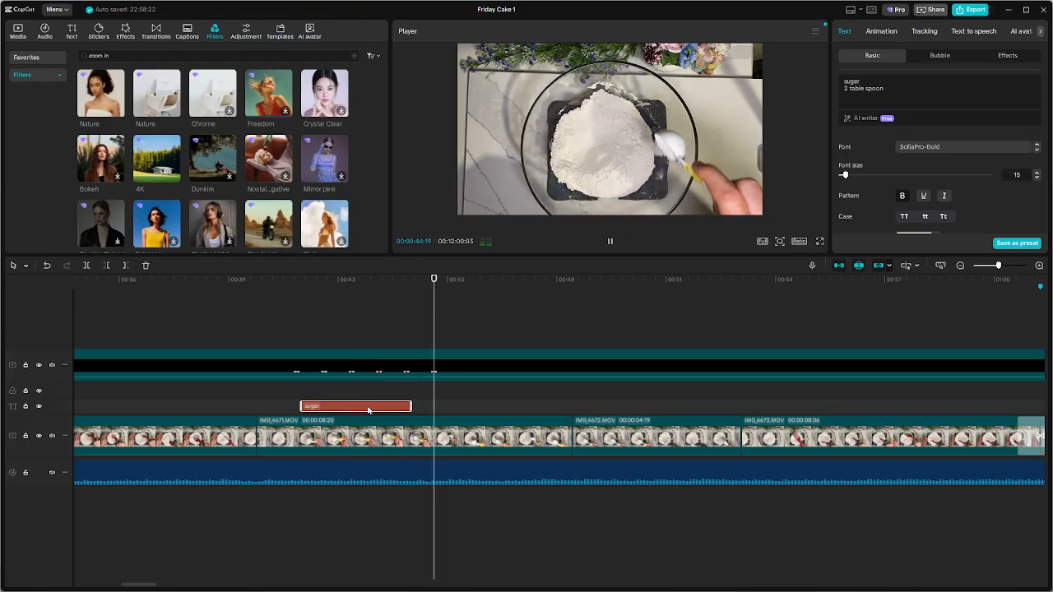
key(space)
key(space)
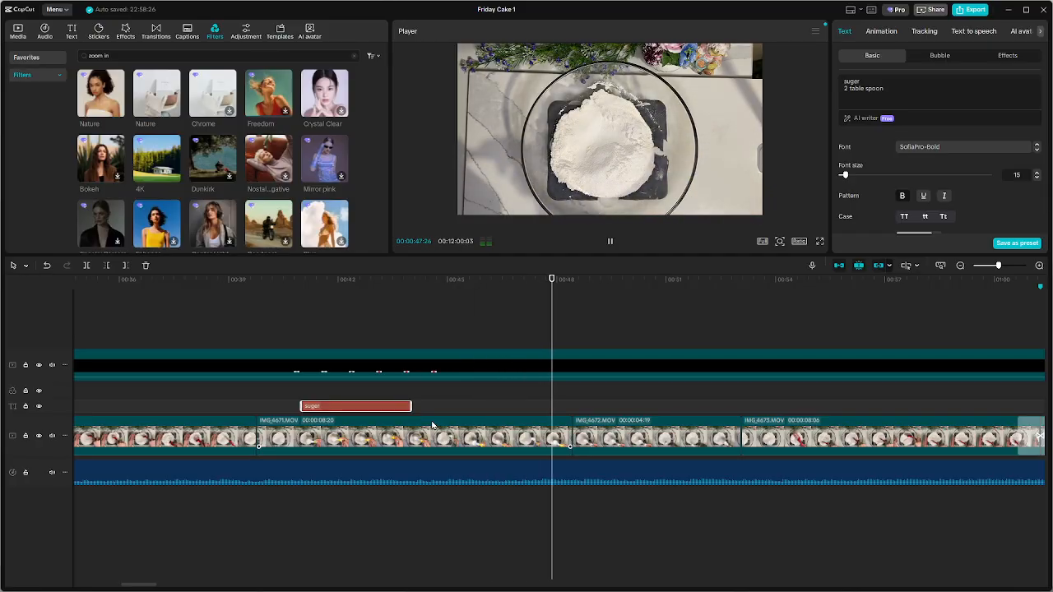
key(space)
key(space)
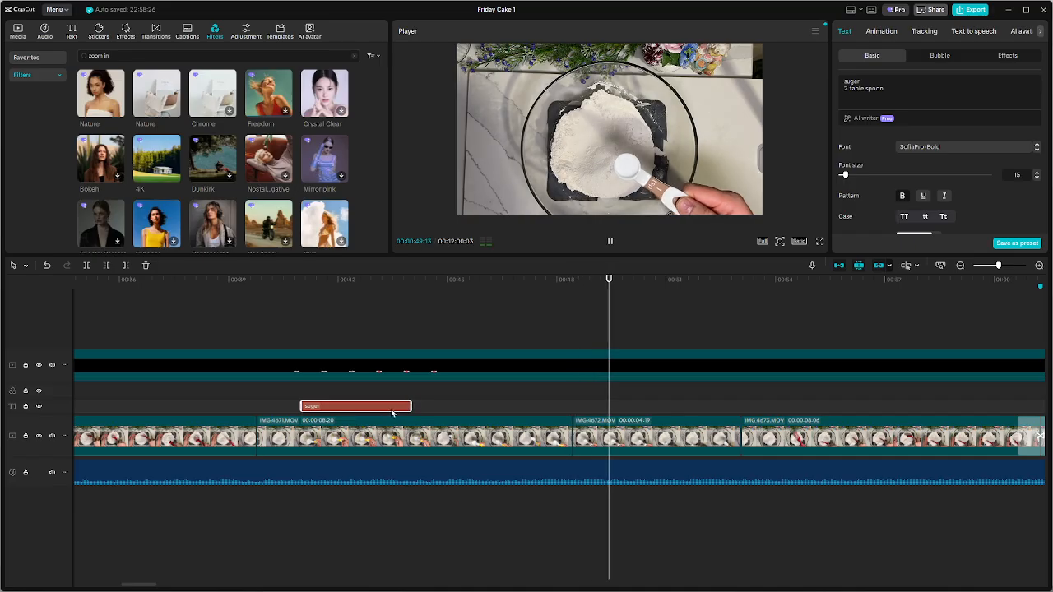
key(ctrl+v)
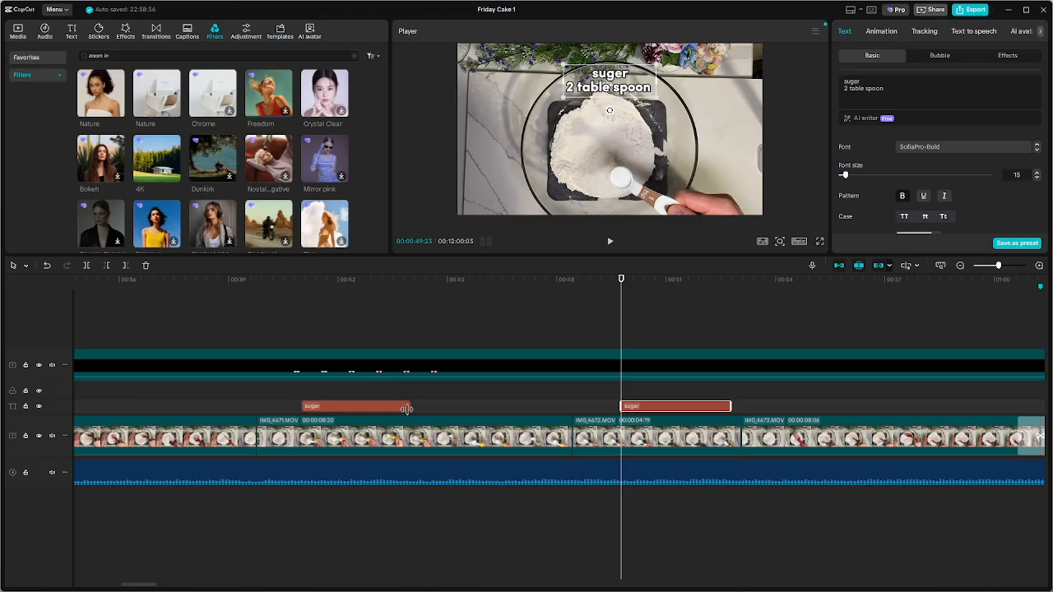
key(space)
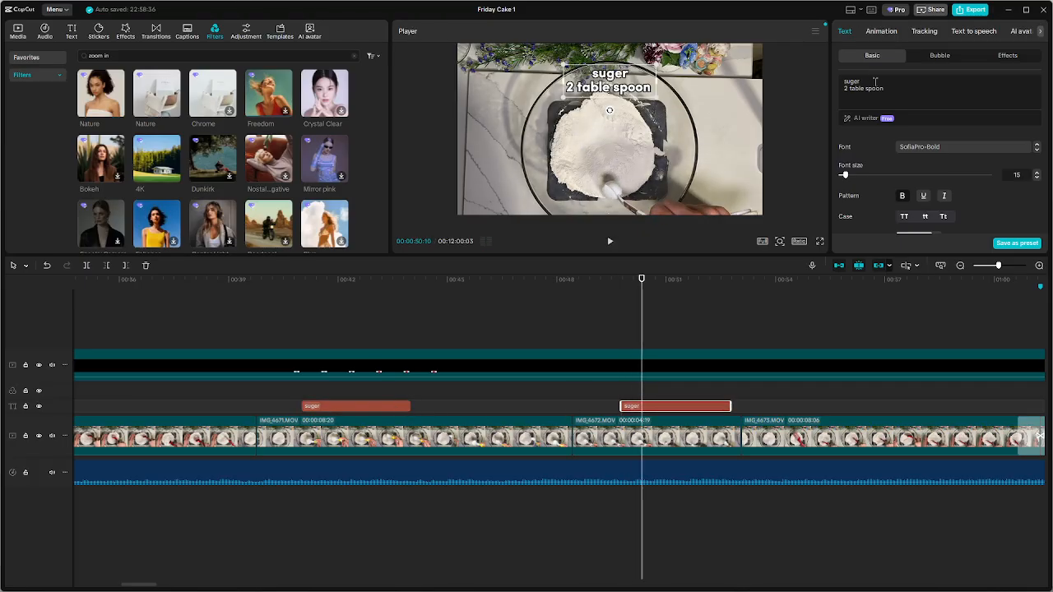
text(salt)
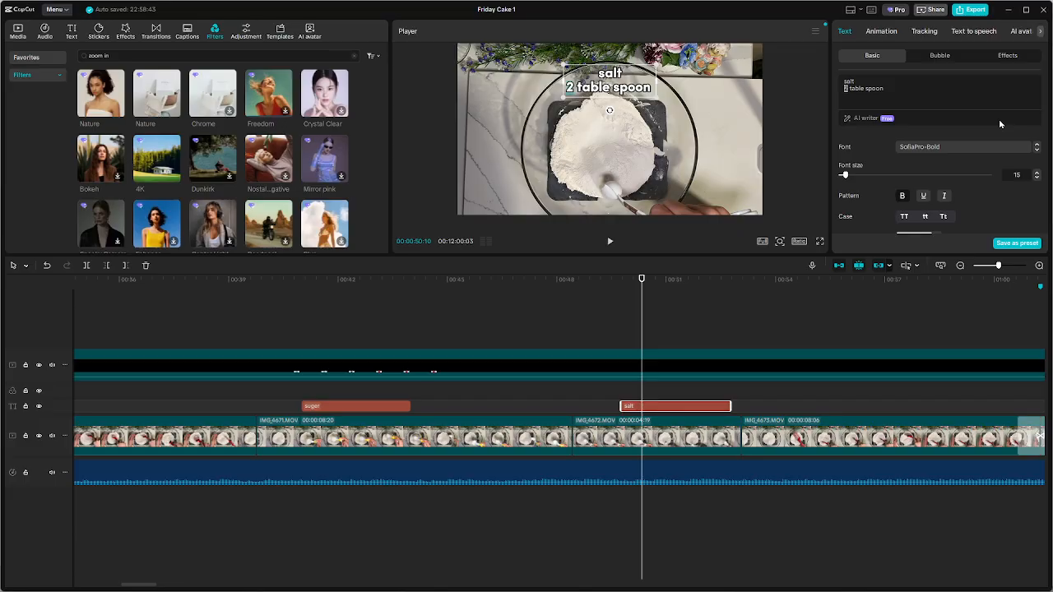
text(1)
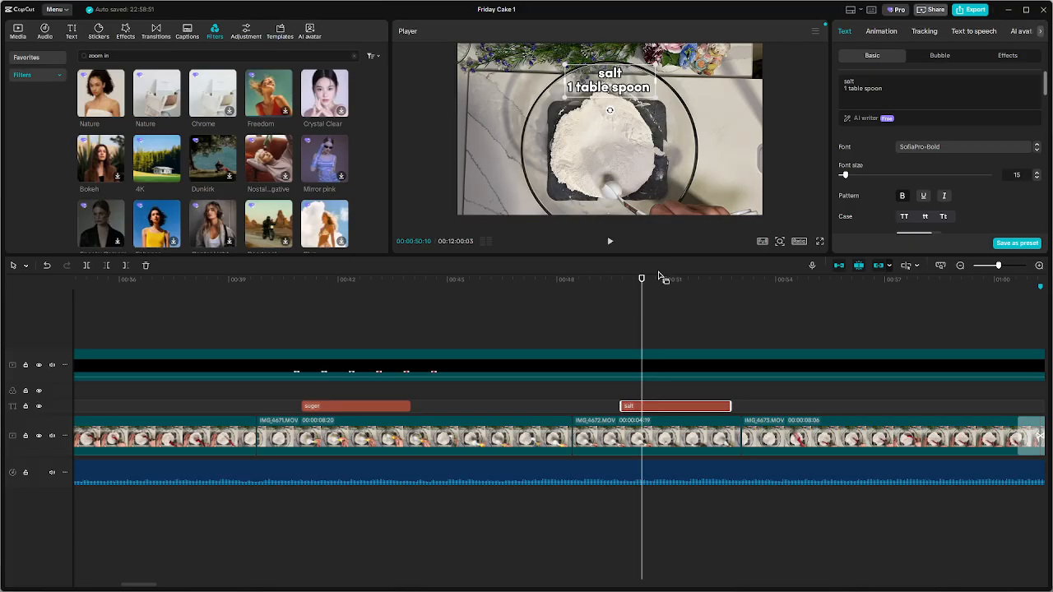
Play the salt caption through to about 0:55, and go back to about 0:51 to check it against the spoon footage
click(618, 313)
key(space)
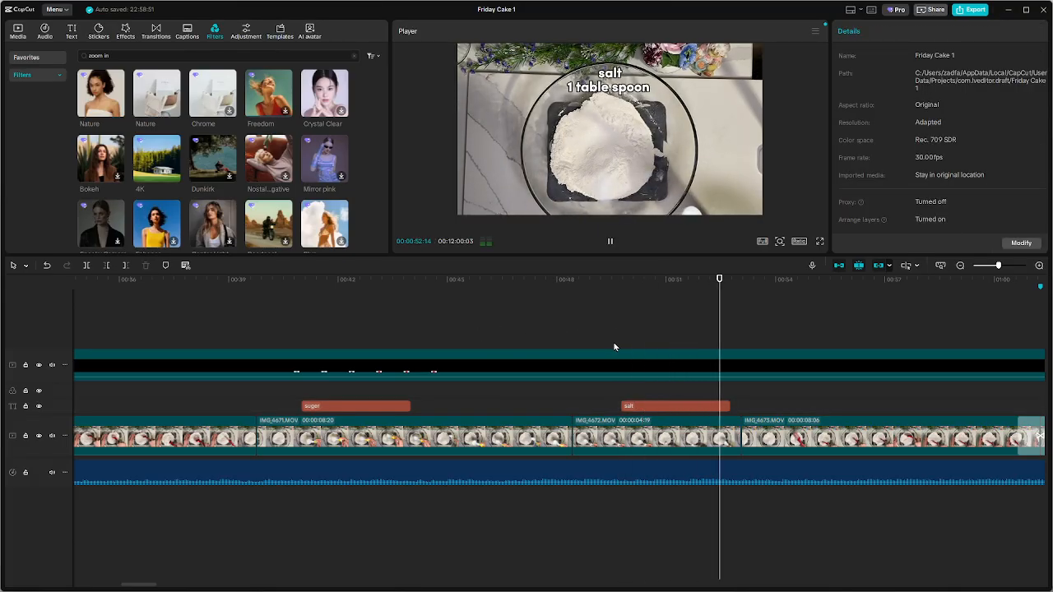
scroll(656, 368, down, 1)
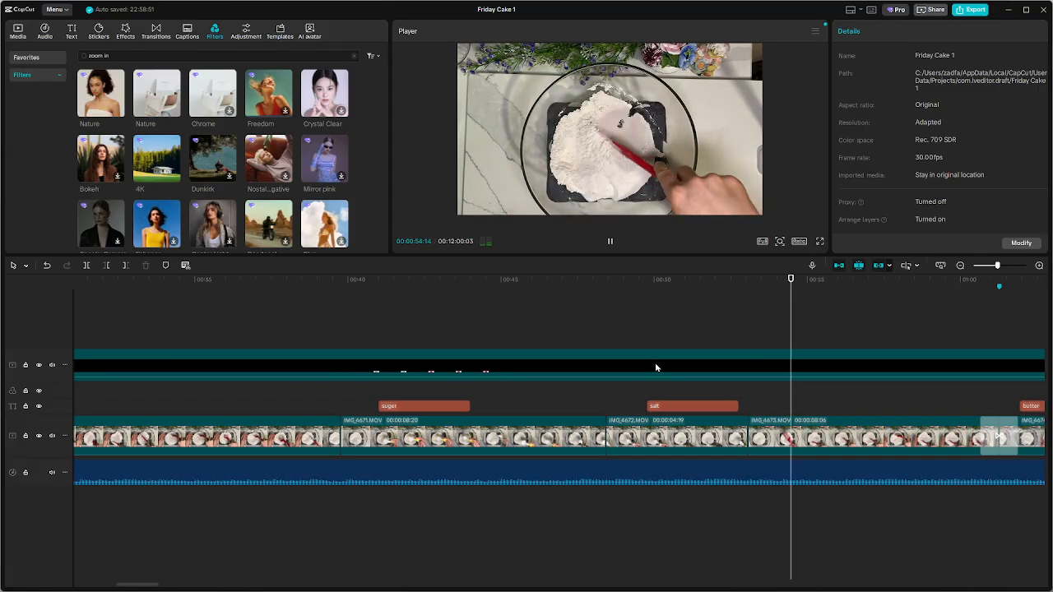
click(694, 408)
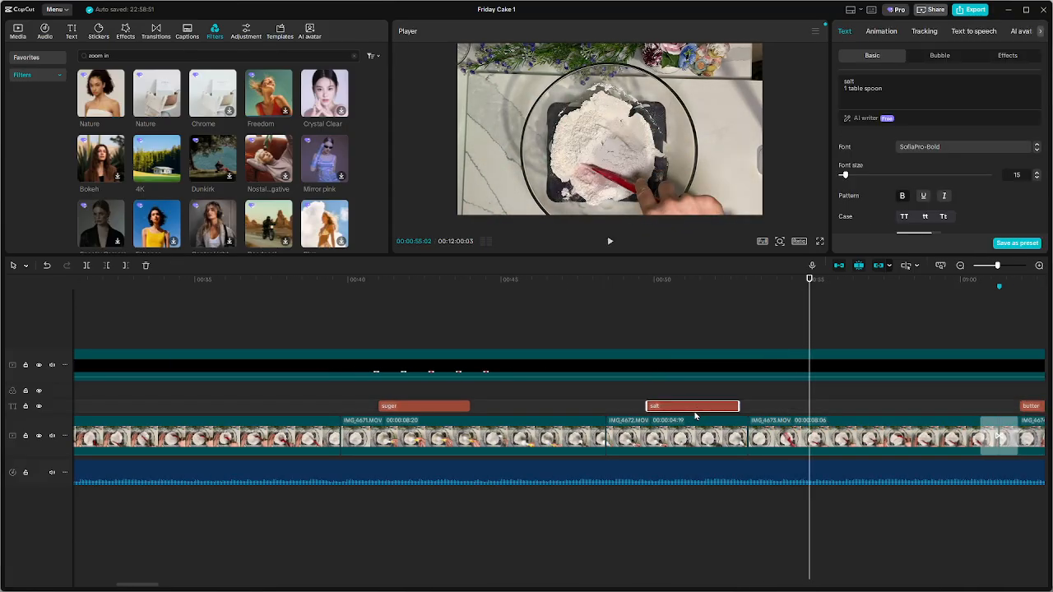
click(666, 330)
key(space)
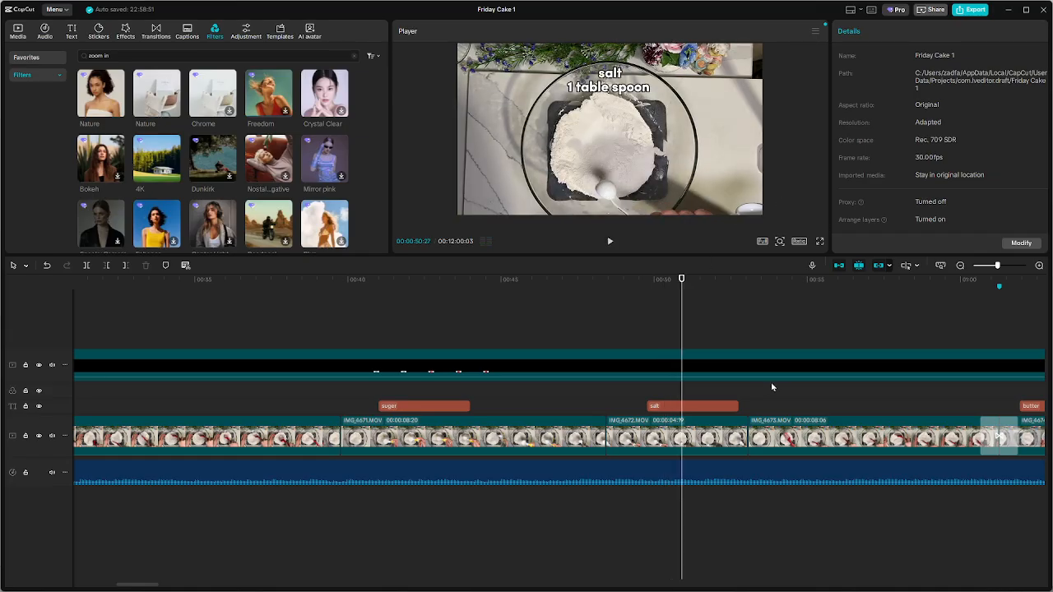
Change the second line of the salt caption to "1 tea spoon"
click(683, 407)
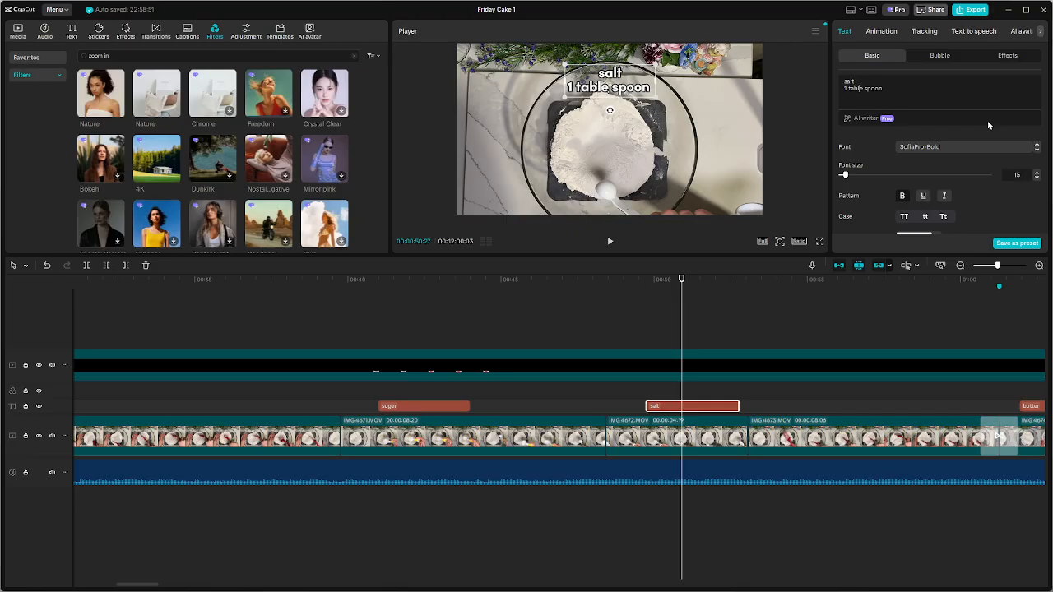
key(shift+Left)
key(shift+Left)
key(shift+Left)
key(shift+Left)
key(shift+Left)
text(tea)
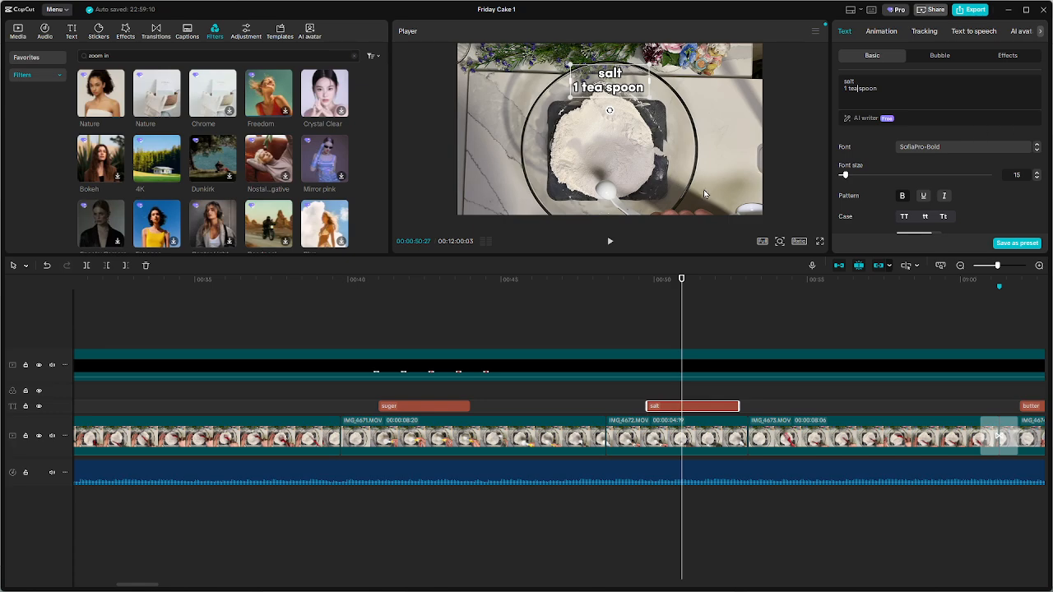
Replay the salt caption from about 0:50 and look over the captions across the timeline
click(669, 329)
key(space)
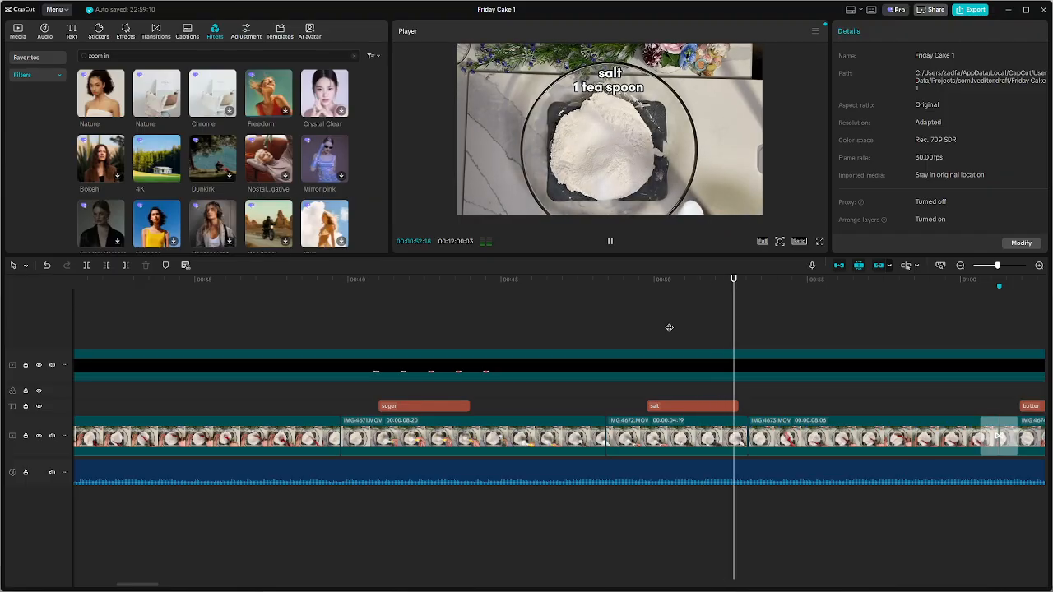
click(653, 324)
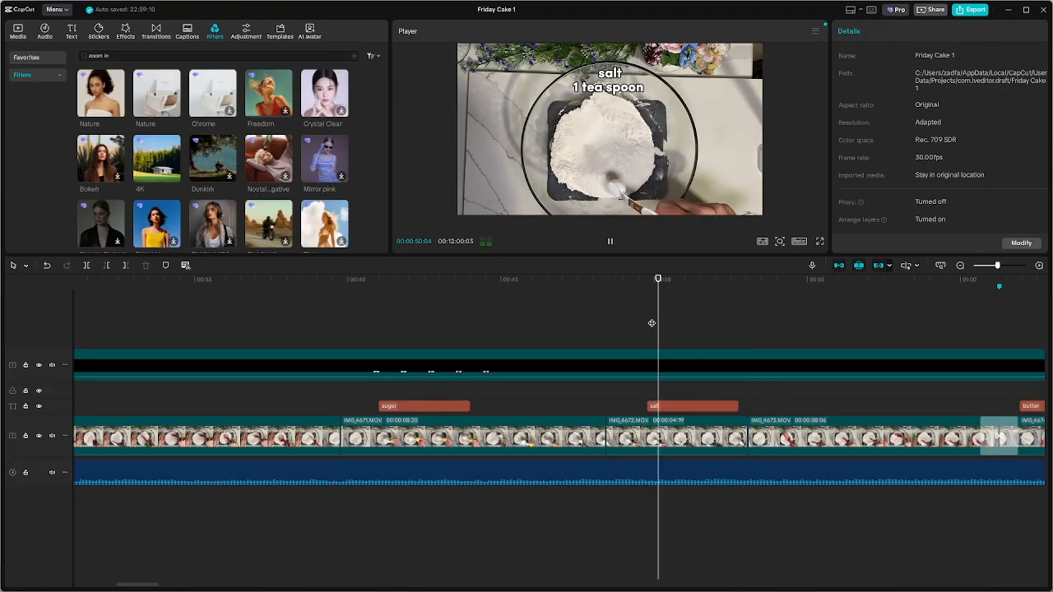
scroll(650, 321, down, 5)
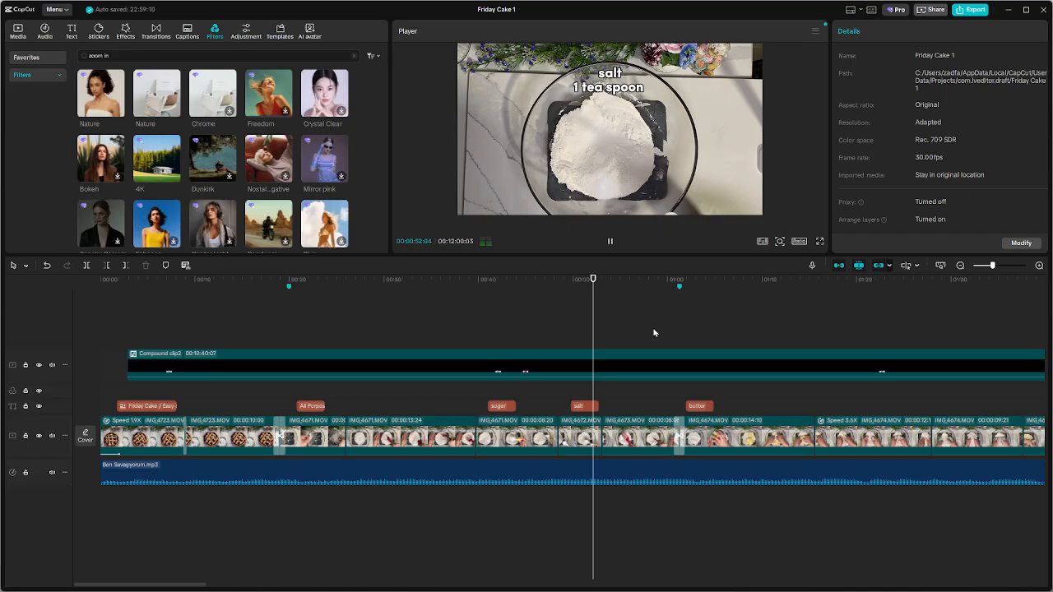
scroll(653, 332, down, 3)
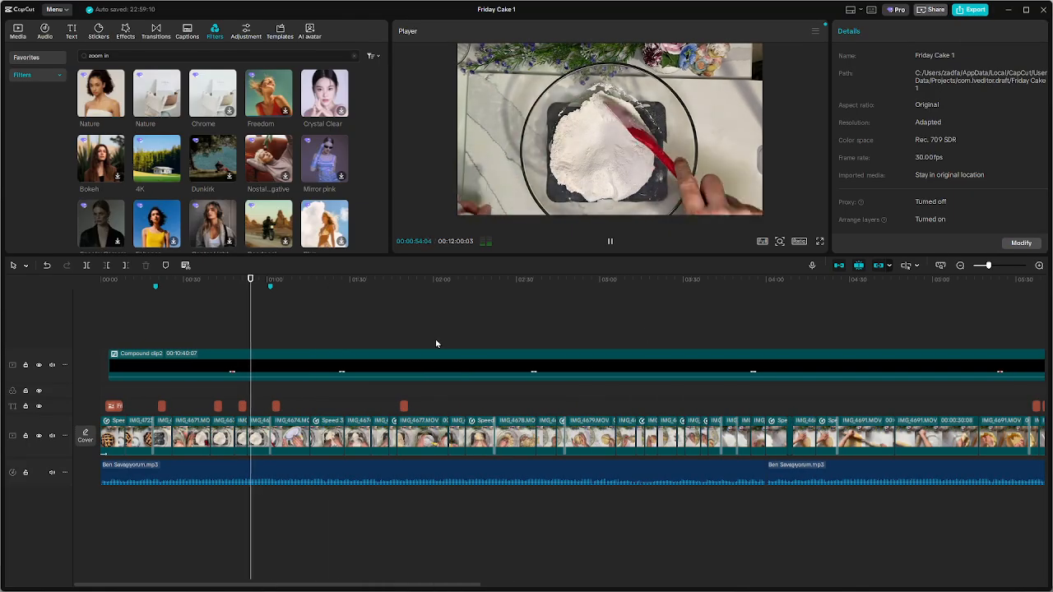
Review the butter and dough-mixing footage in full-screen playback from about 0:56 to 2:07
click(820, 241)
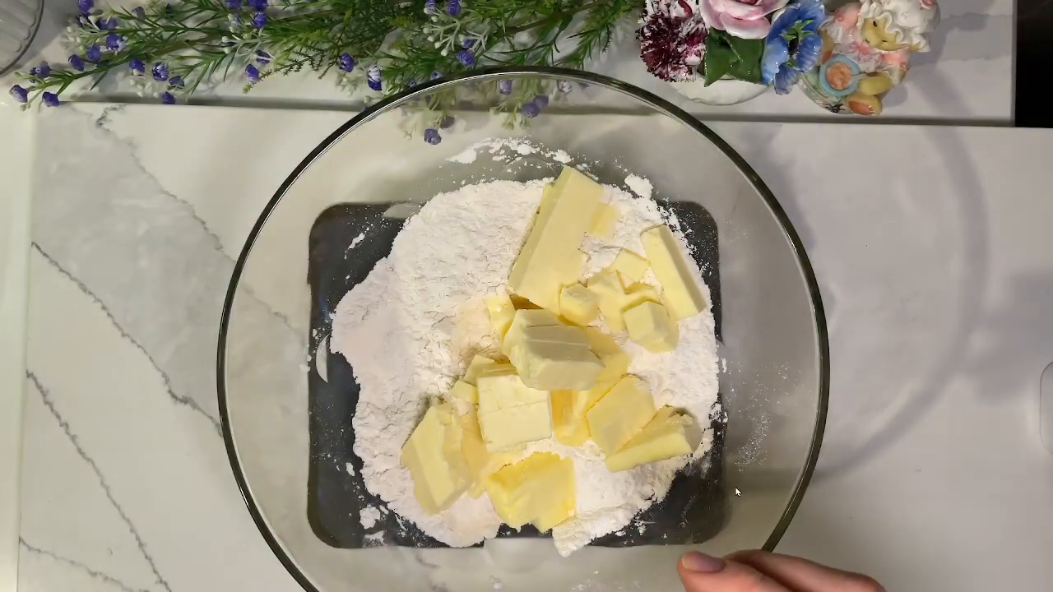
key(Escape)
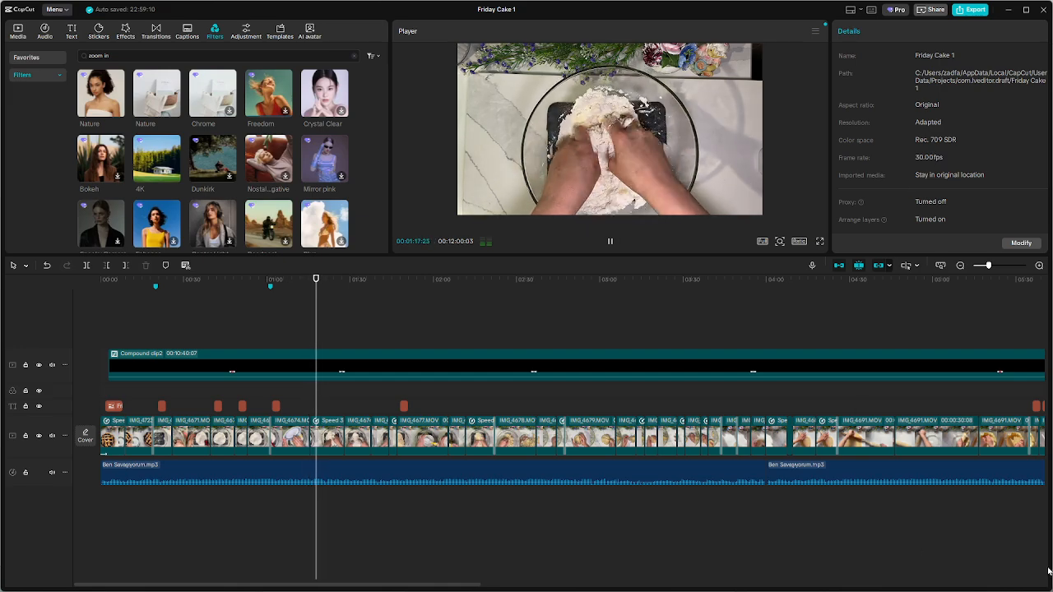
click(821, 241)
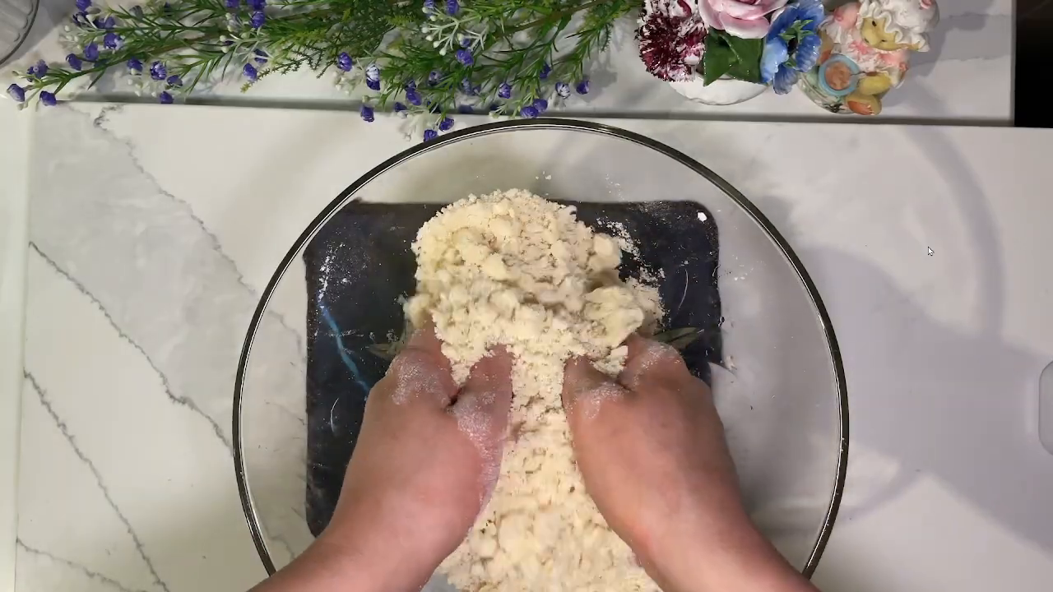
key(Escape)
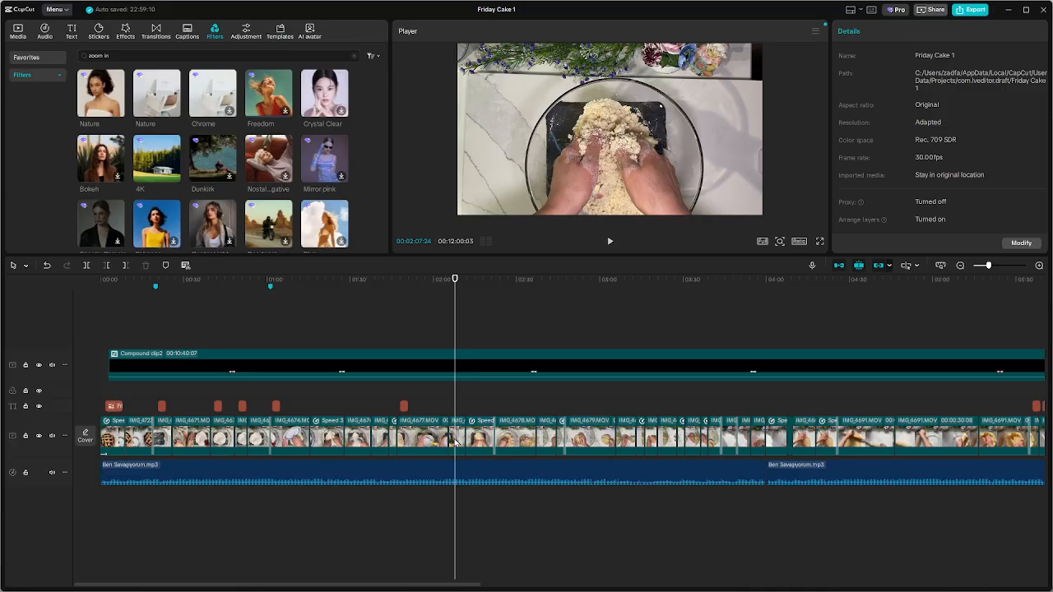
Play the cold water caption from about 1:47 to check it against the measuring spoon footage
scroll(445, 407, up, 5)
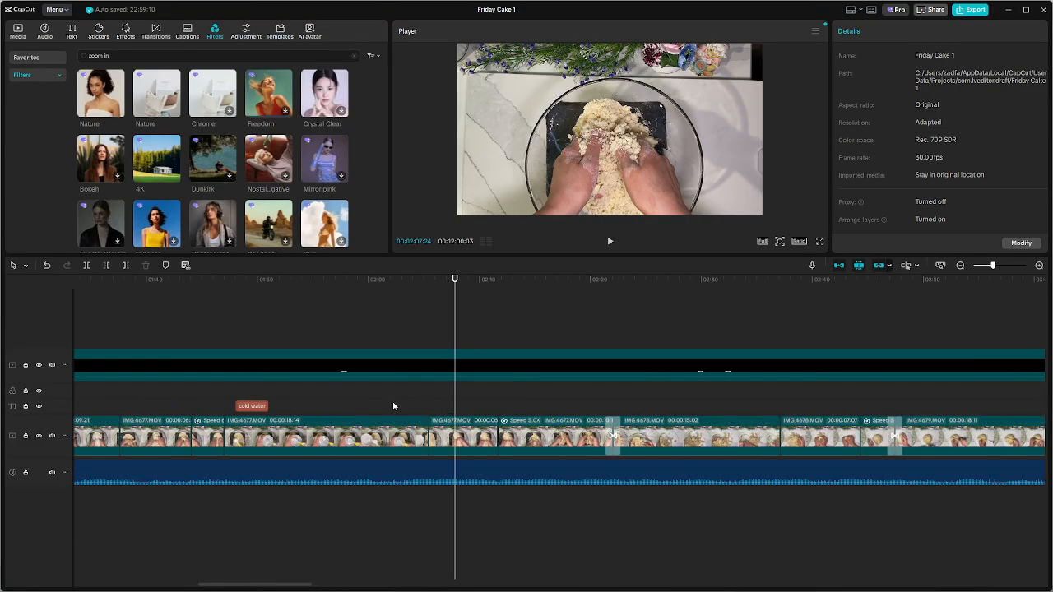
click(233, 390)
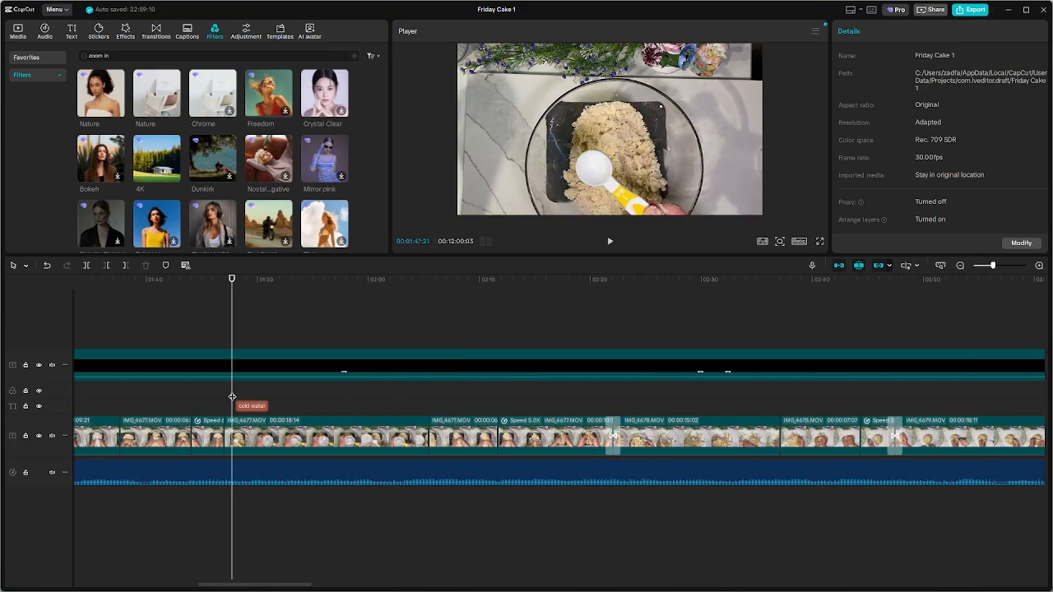
key(space)
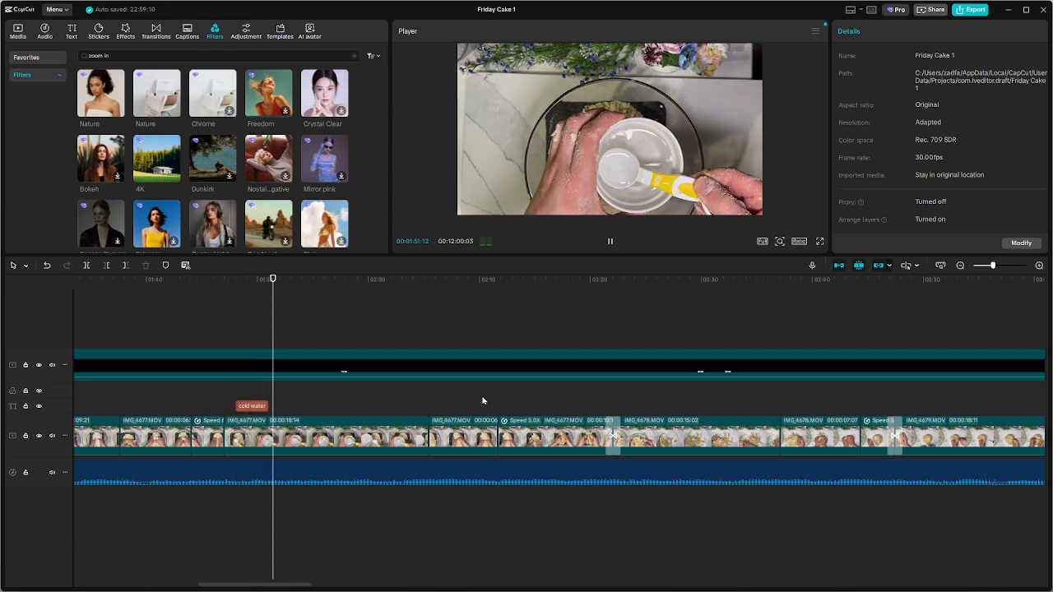
scroll(483, 400, down, 2)
key(space)
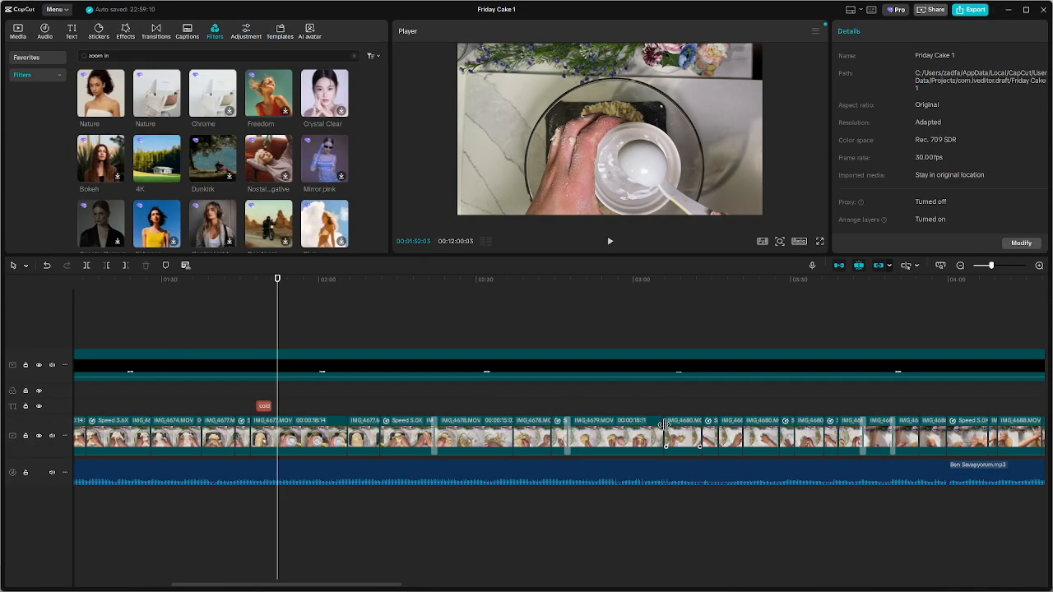
Resize the editor window to show the taskbar, return to the salt caption at about 0:49, and switch to OBS
click(1025, 10)
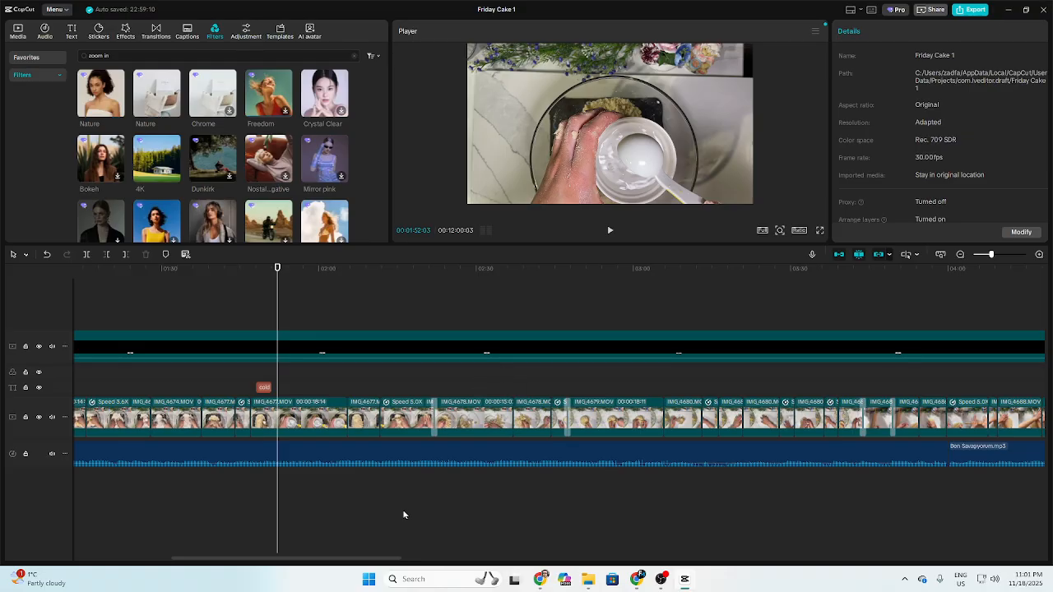
mouse_move(665, 585)
drag(279, 294, 362, 336)
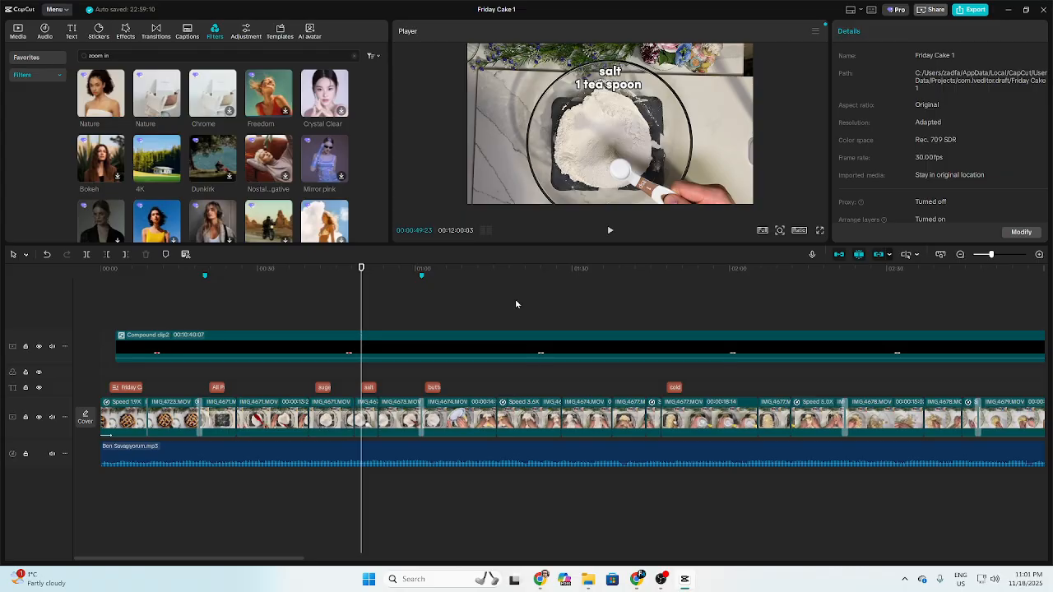
click(663, 580)
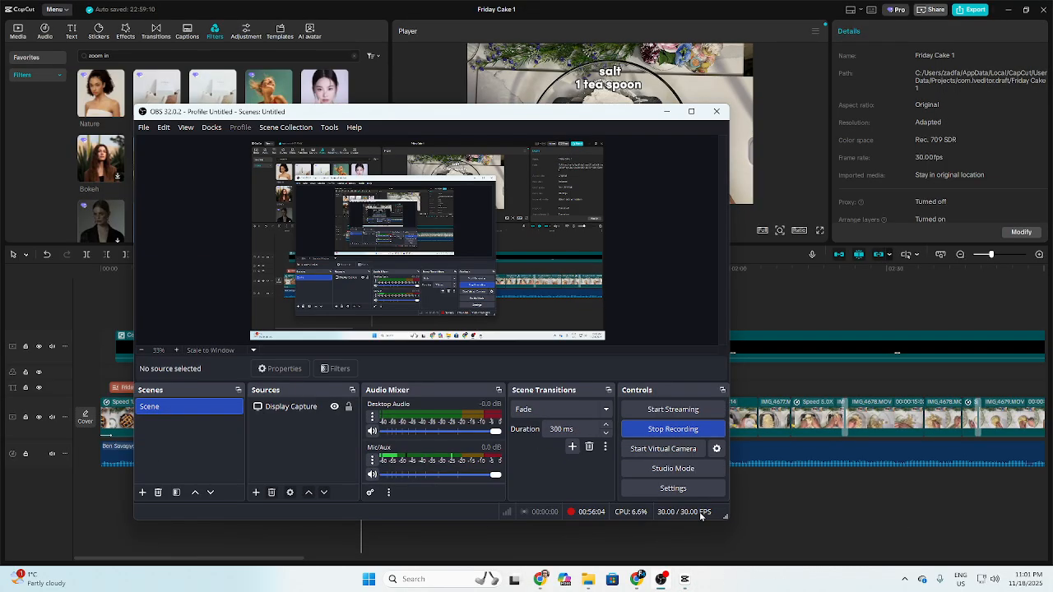